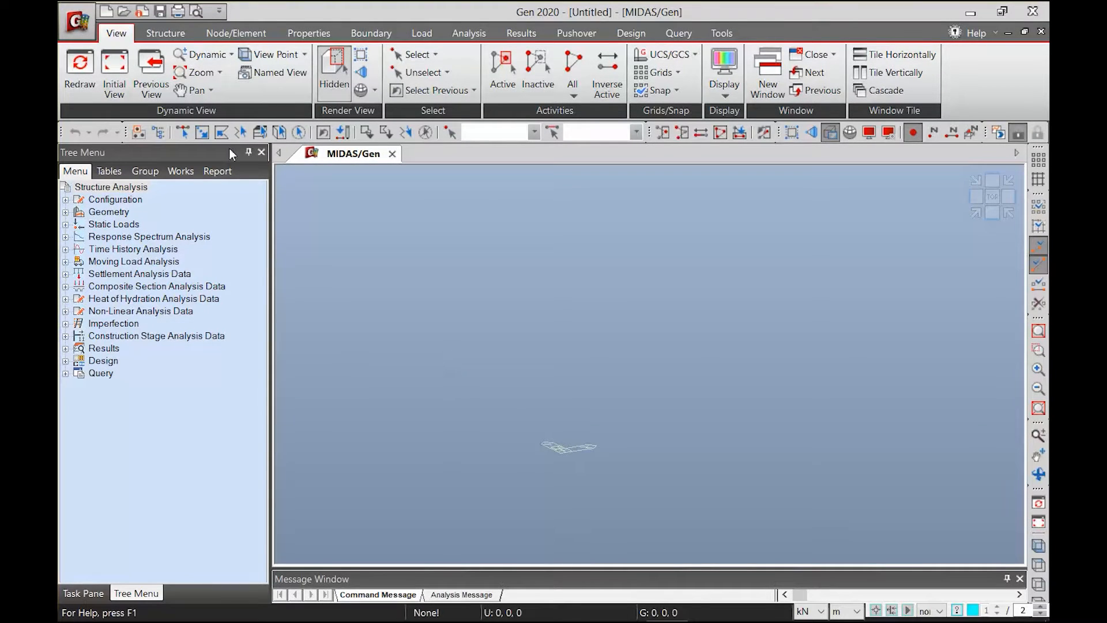
Save the new project as STEEL CARPARK in the STEEL CARPARK folder on the desktop
left_click(84, 24)
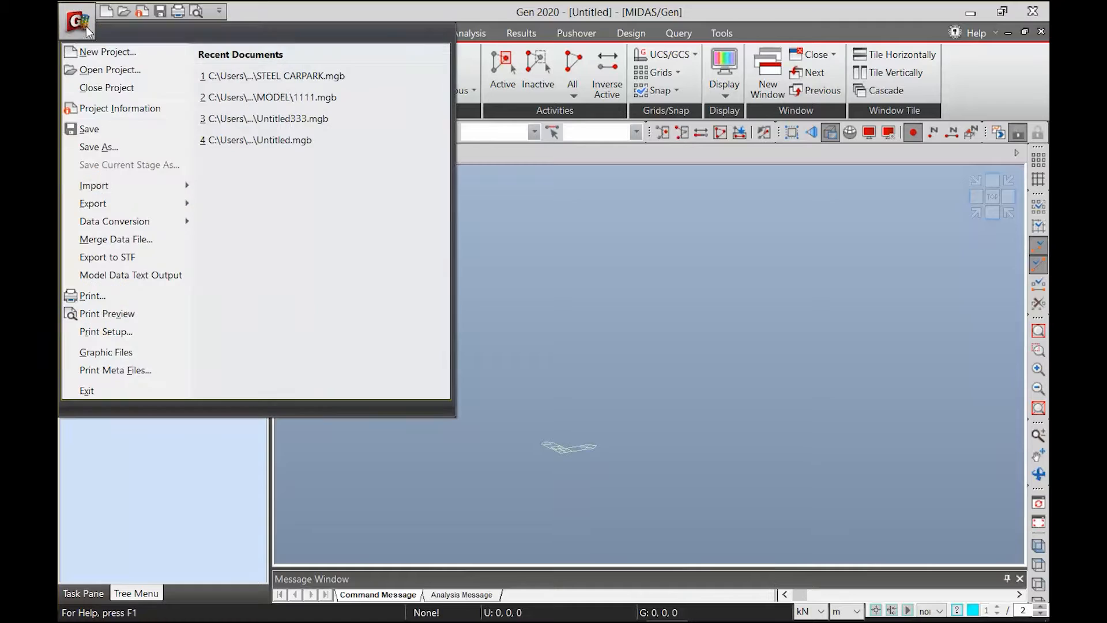
left_click(106, 148)
type("STEEL CARPARK")
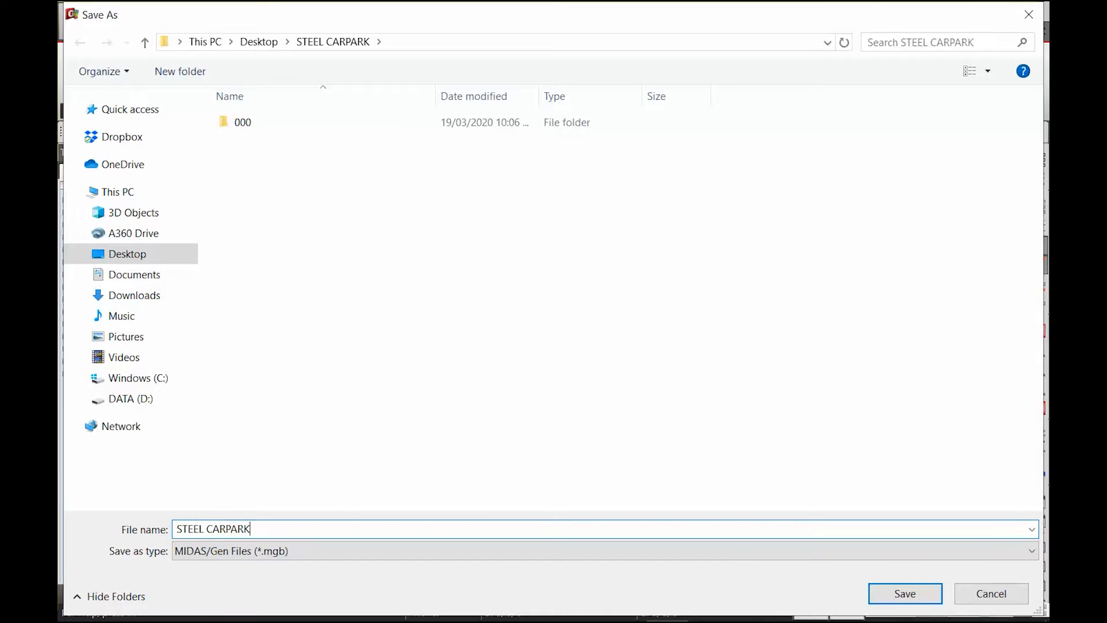
left_click(906, 589)
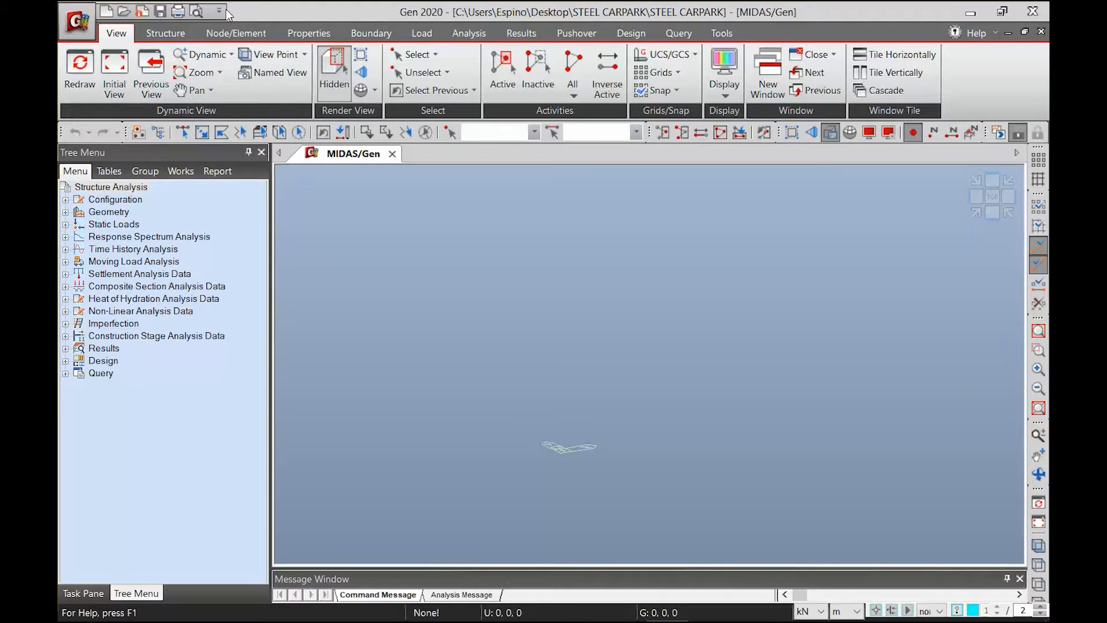
Add a steel material using grade A992 from the ASTM09(S) standard
left_click(303, 37)
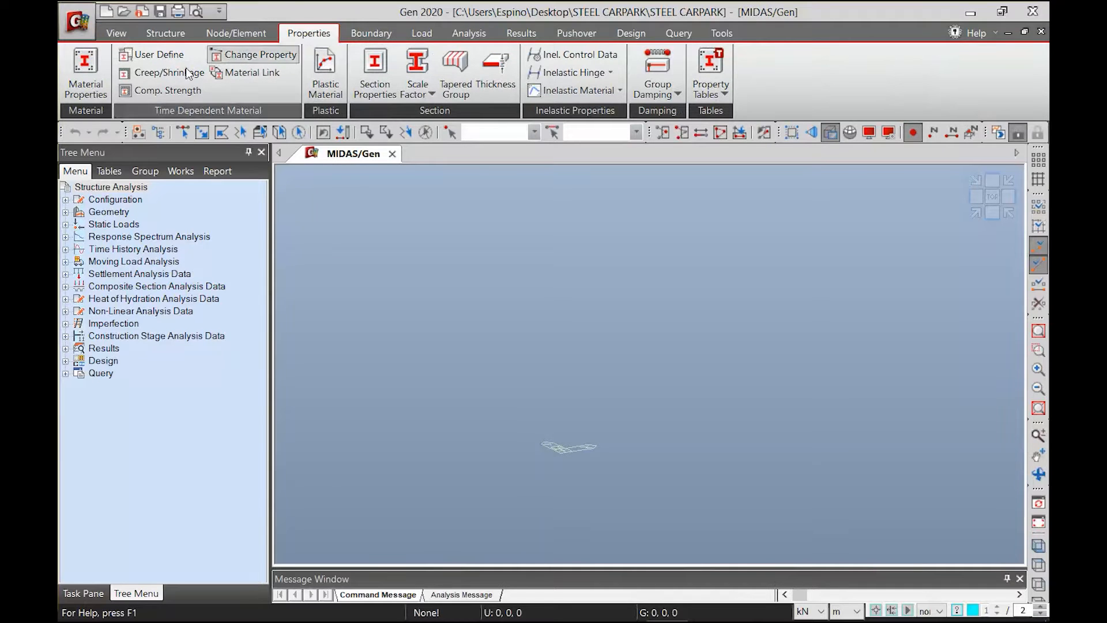
left_click(84, 92)
left_click_drag(190, 21, 193, 178)
left_click(432, 221)
left_click(648, 105)
left_click(648, 103)
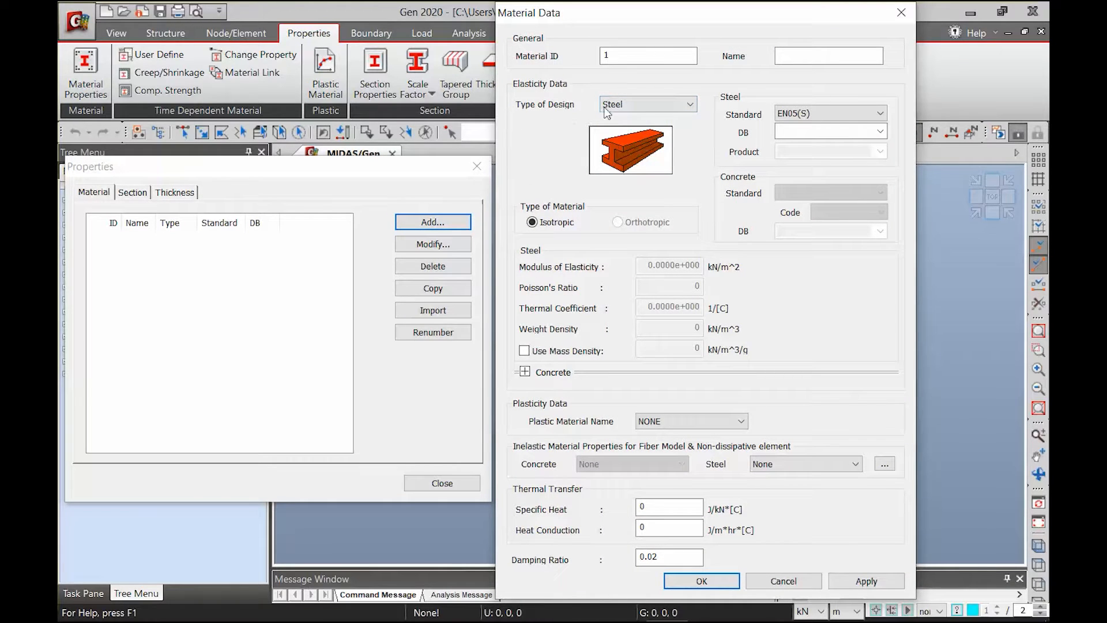
left_click(644, 106)
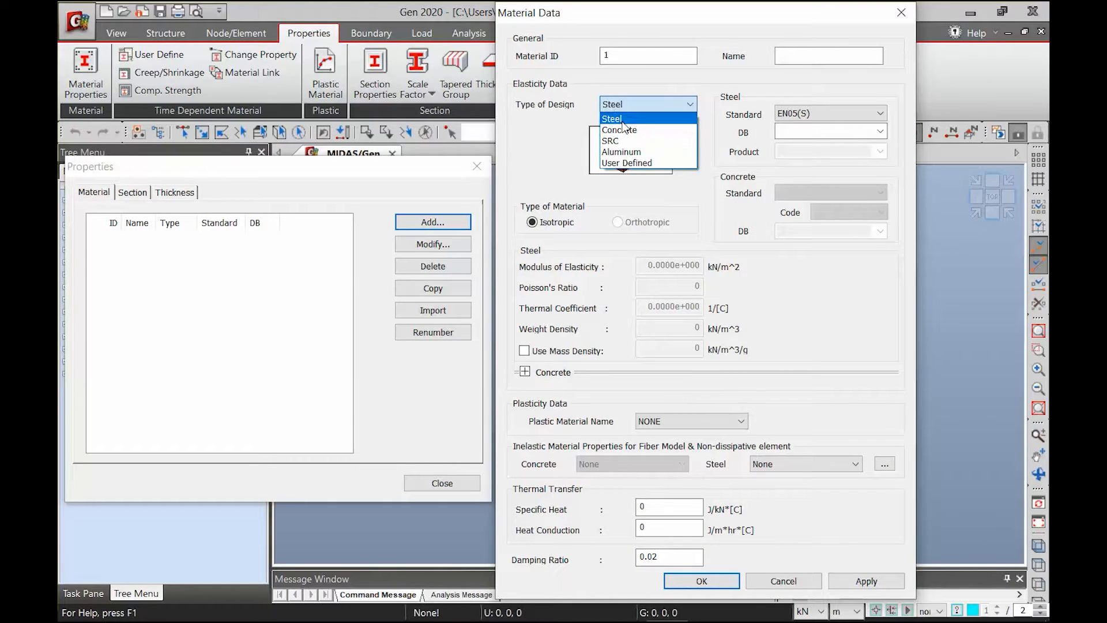
left_click(826, 113)
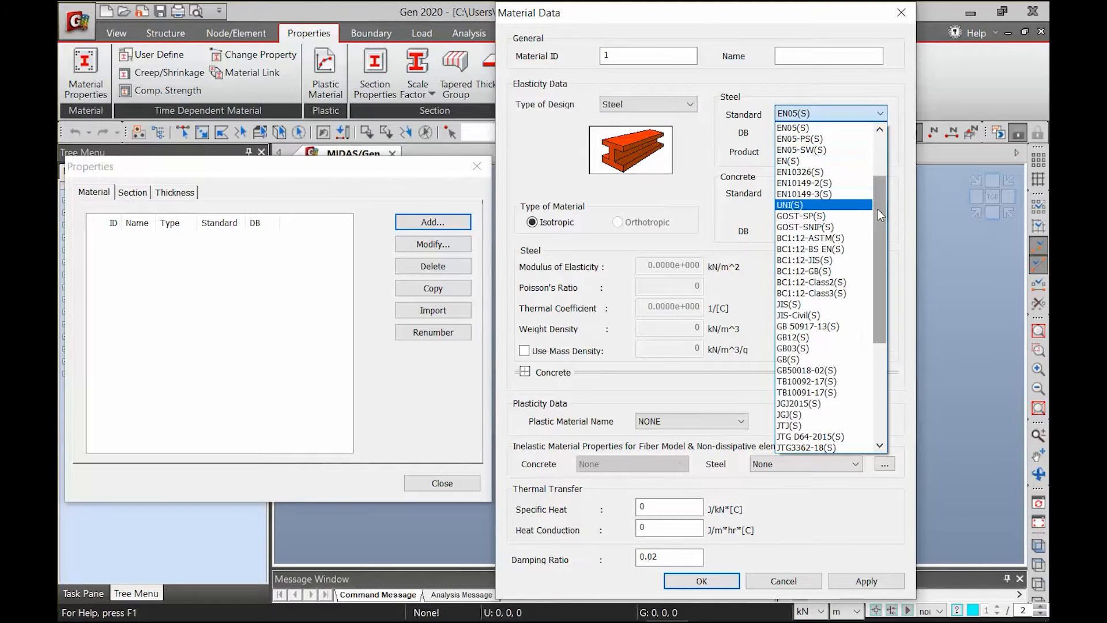
left_click(808, 139)
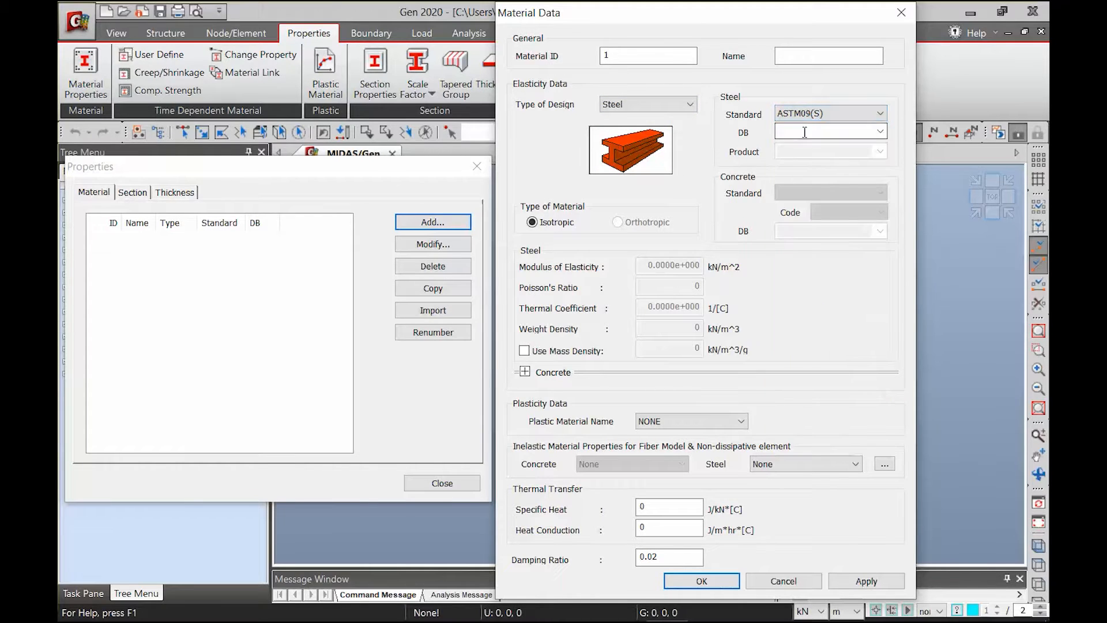
left_click(885, 137)
left_click_drag(885, 215, 876, 358)
left_click(806, 354)
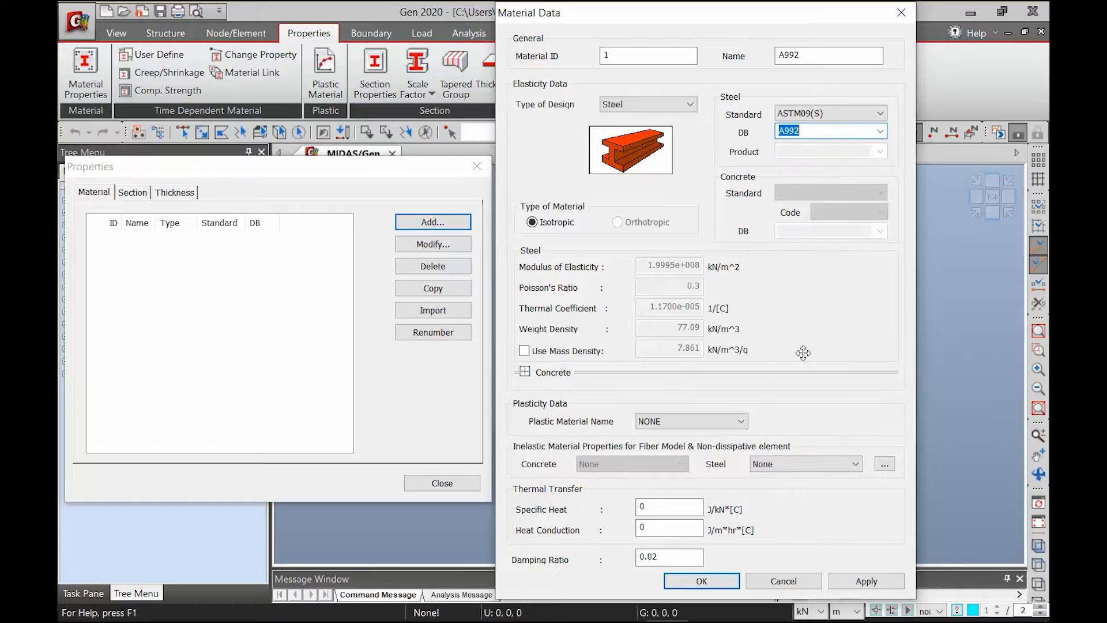
left_click(724, 583)
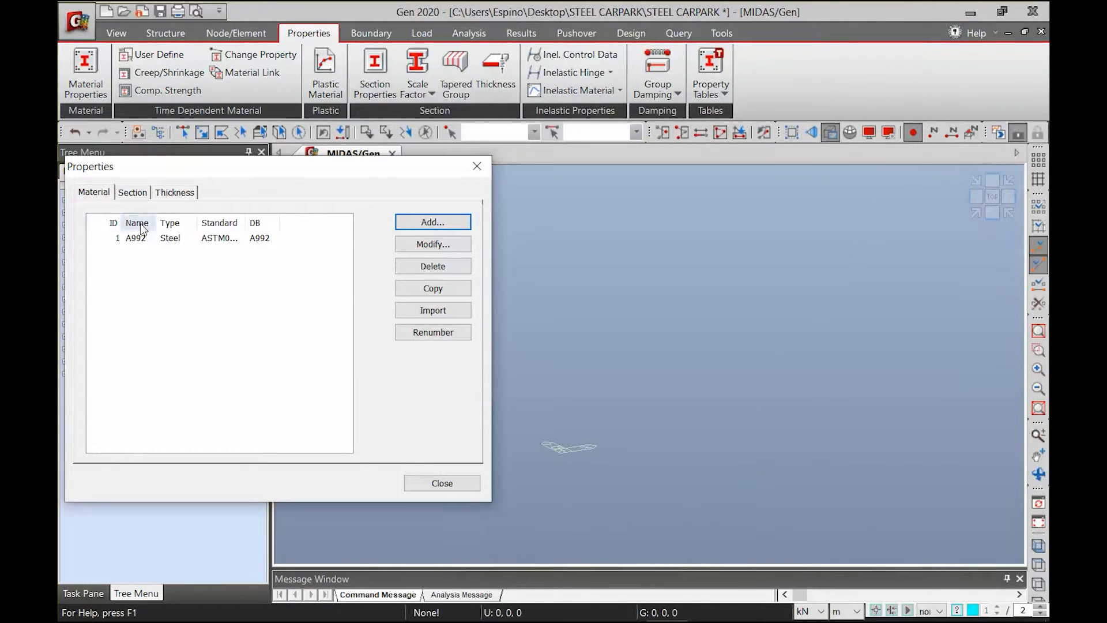
Add an I-section W14X120 from the AISC10(US) database to the section properties
left_click(133, 193)
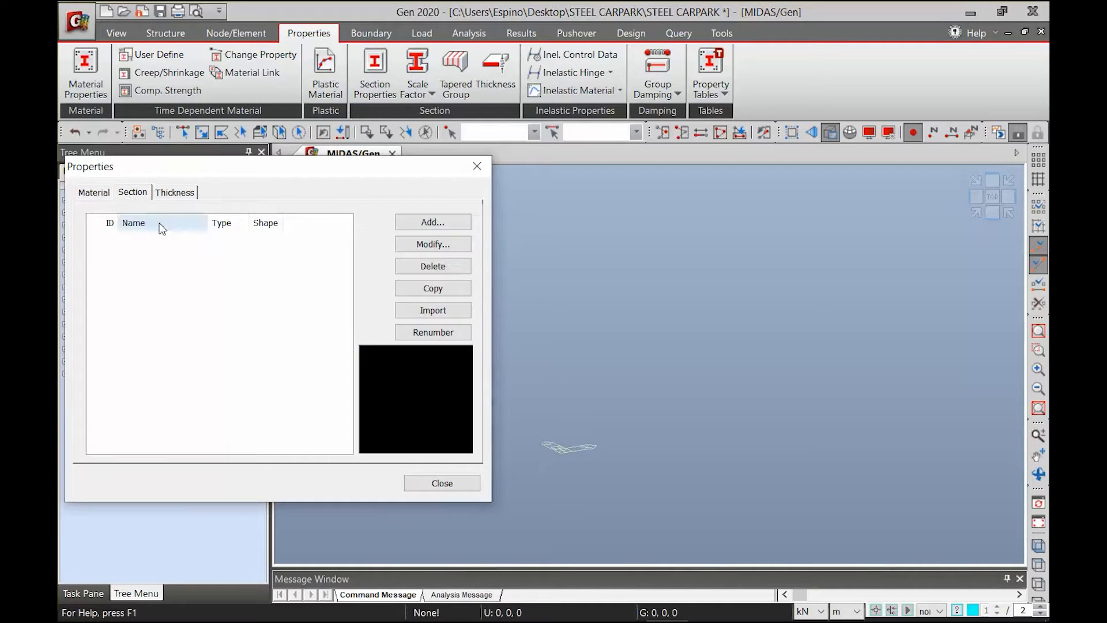
left_click(440, 225)
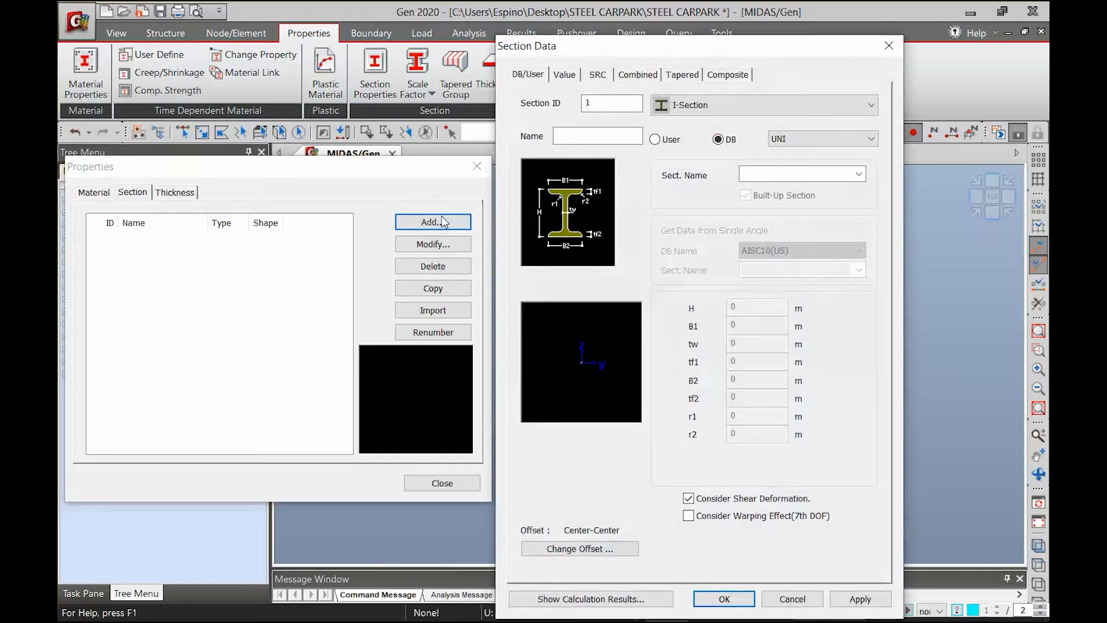
left_click(722, 110)
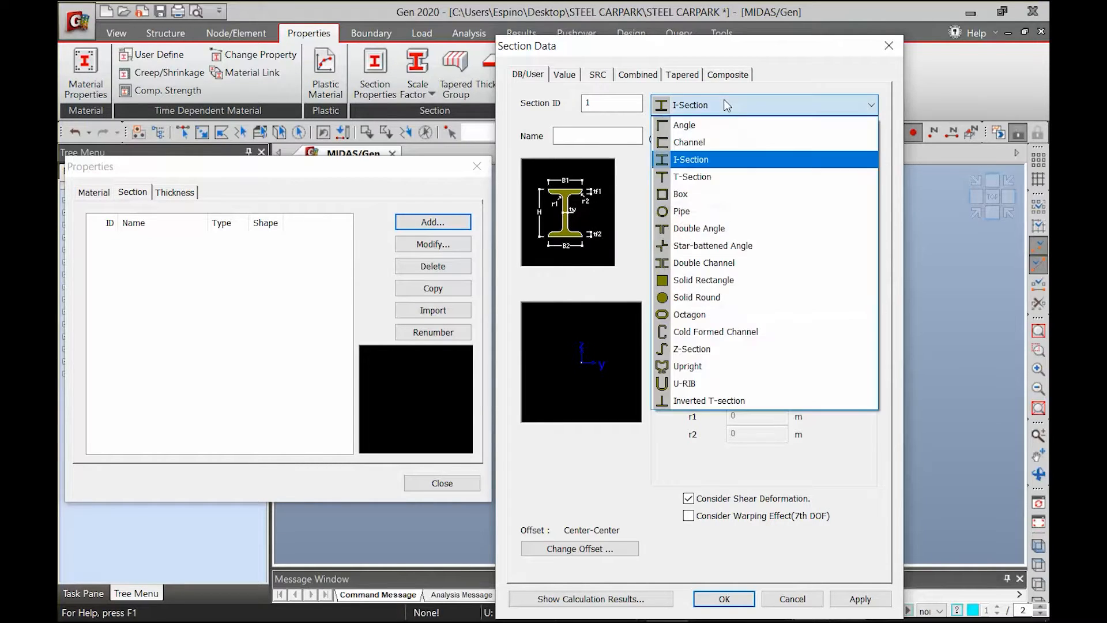
left_click(701, 163)
left_click(792, 139)
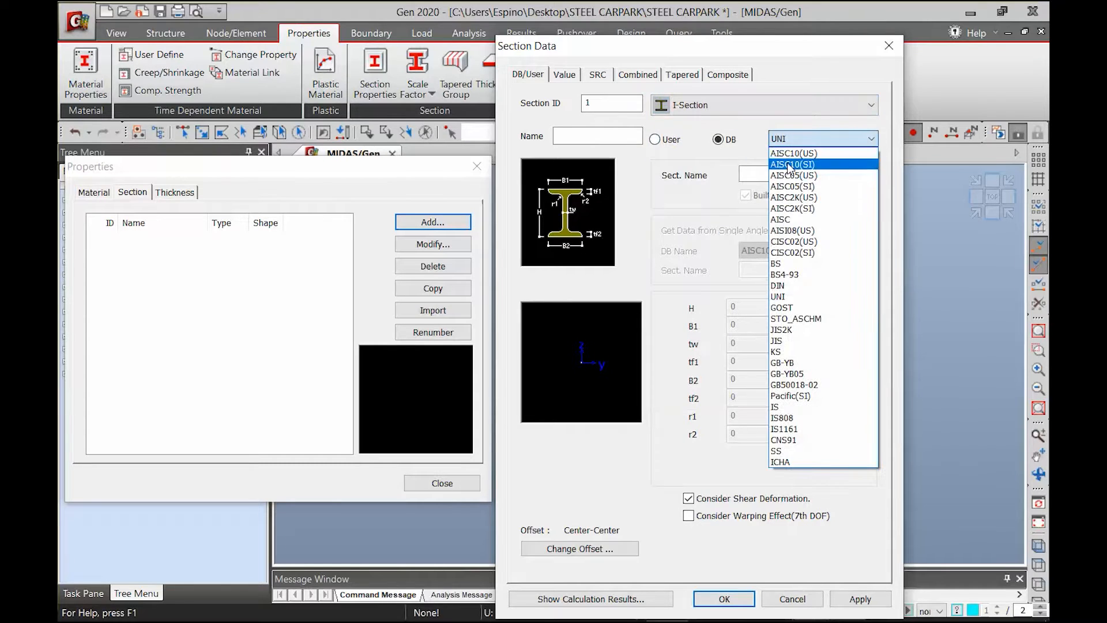
left_click(789, 155)
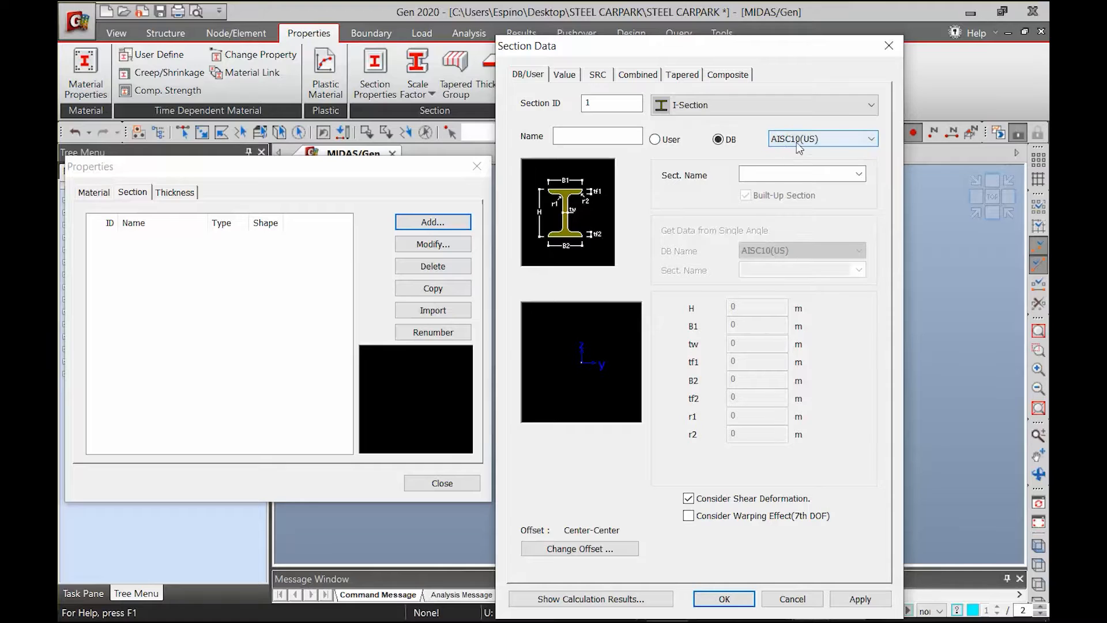
left_click(858, 175)
left_click_drag(860, 215, 859, 414)
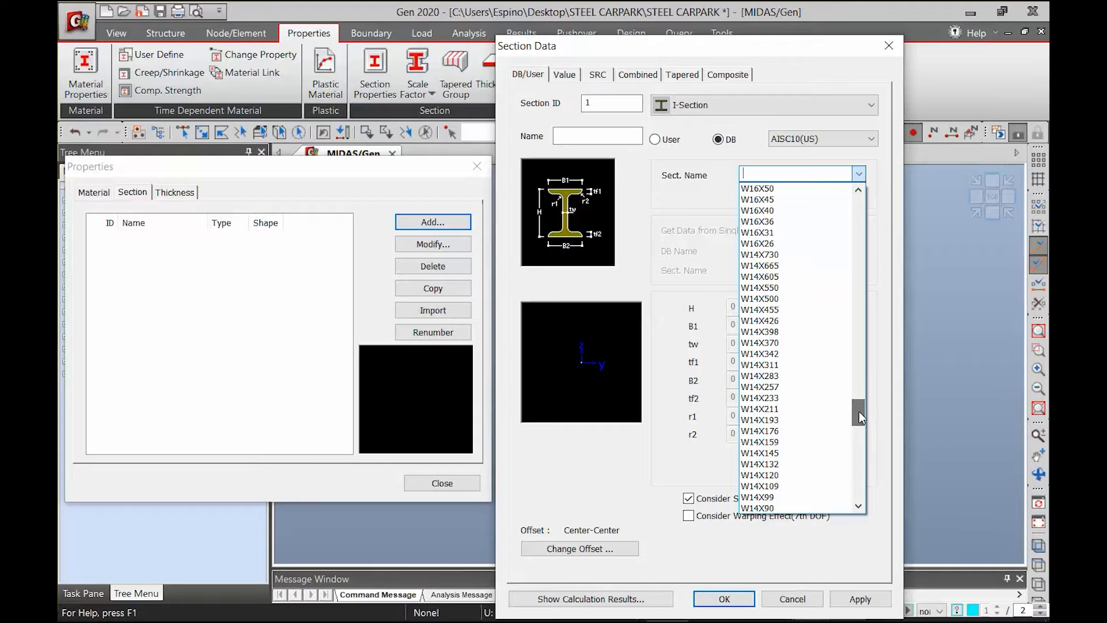
left_click(767, 475)
left_click(855, 599)
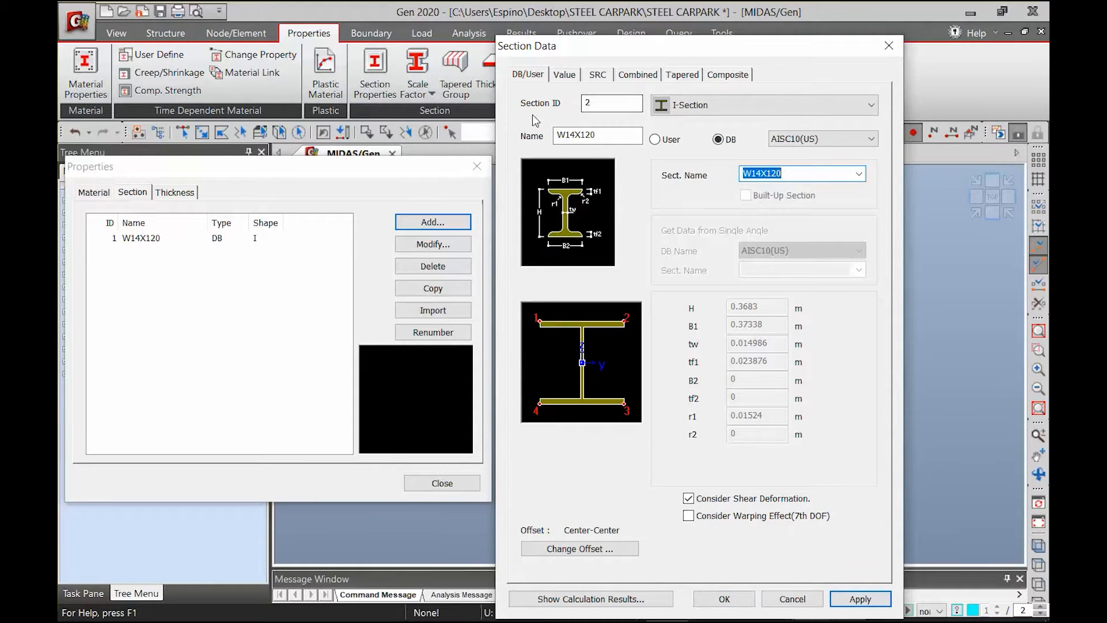
Add a second I-section, W18X71, from the AISC10(US) database
left_click(861, 179)
scroll(859, 435, "up", 2)
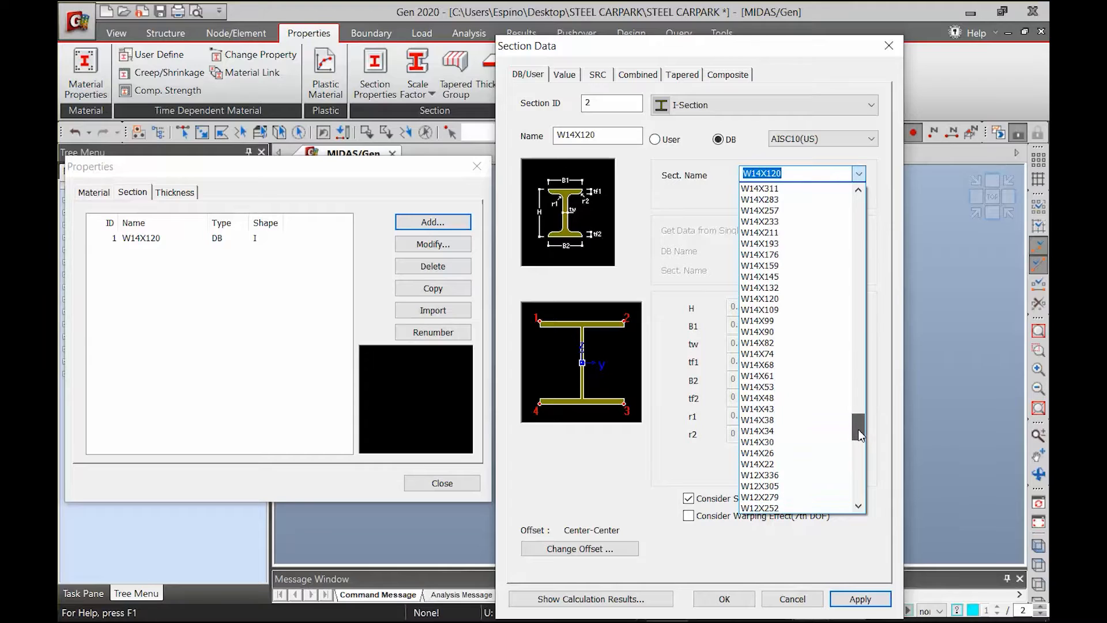
left_click_drag(859, 435, 857, 403)
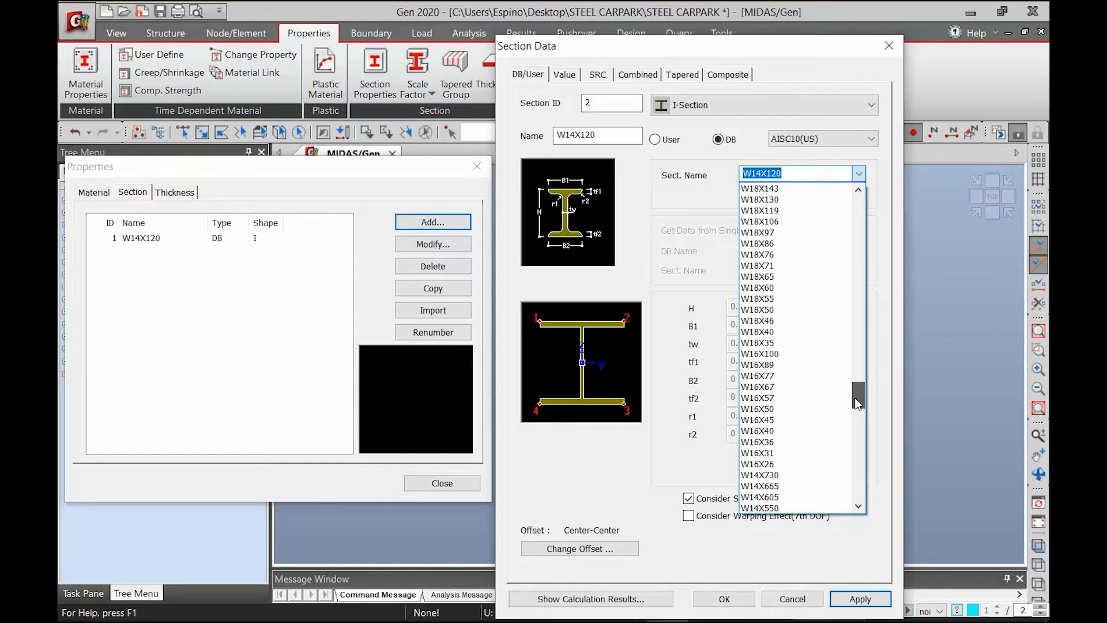
left_click(758, 265)
left_click(865, 596)
Add a third I-section, W14X61, from the AISC10(US) database
left_click(859, 173)
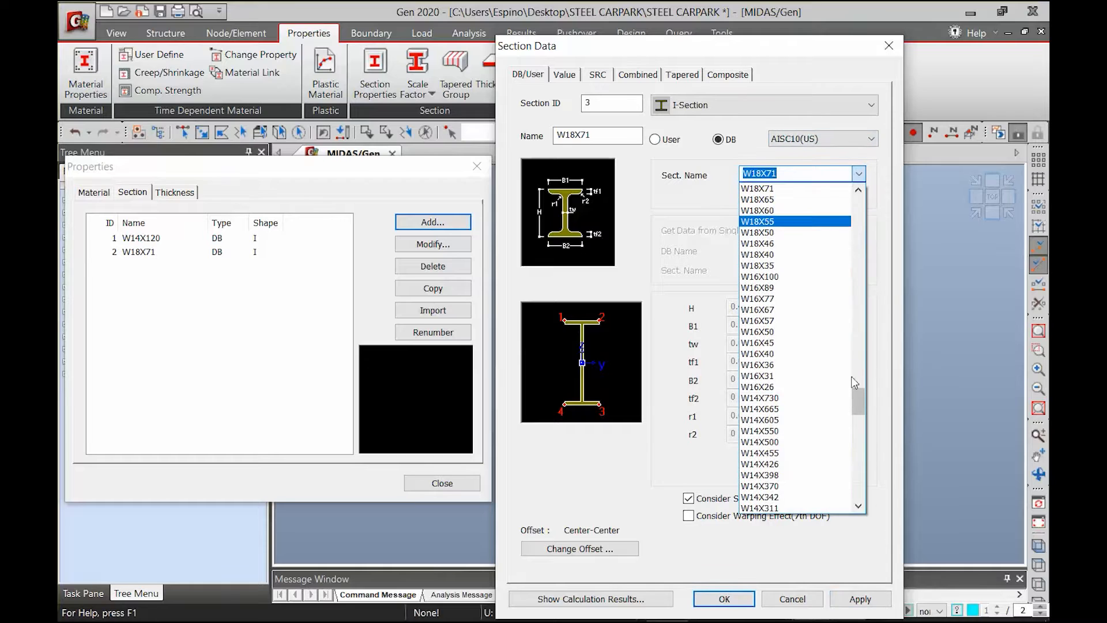
scroll(858, 407, "down", 1)
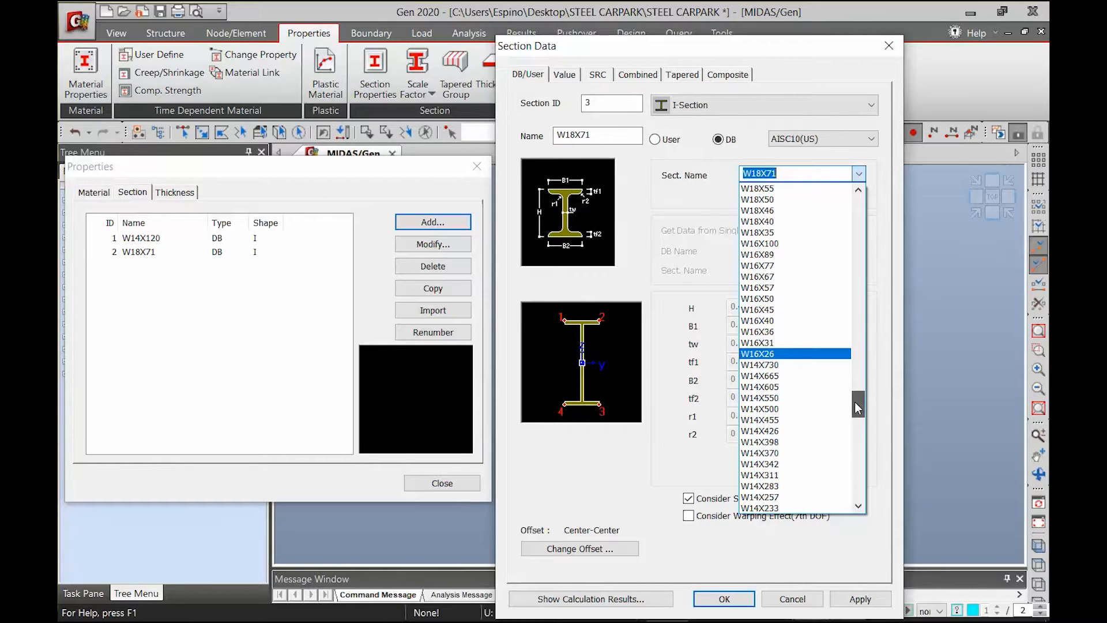
scroll(858, 407, "down", 7)
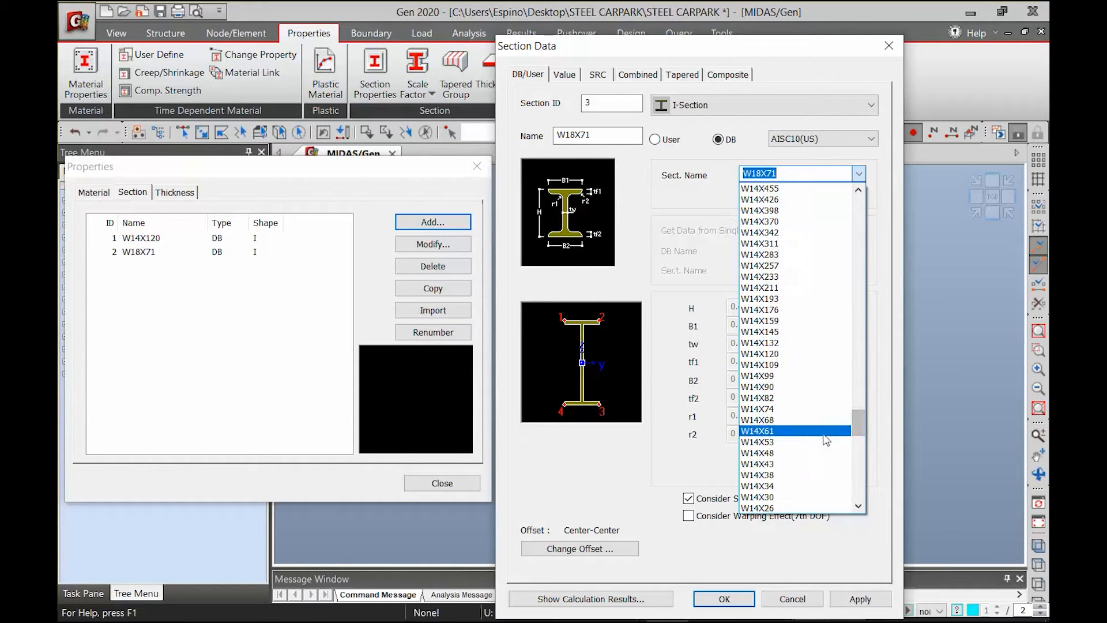
left_click(787, 432)
left_click(854, 598)
Add a T-section WT7X21.5 from the AISC10(US) database and finish the section definitions
left_click(859, 173)
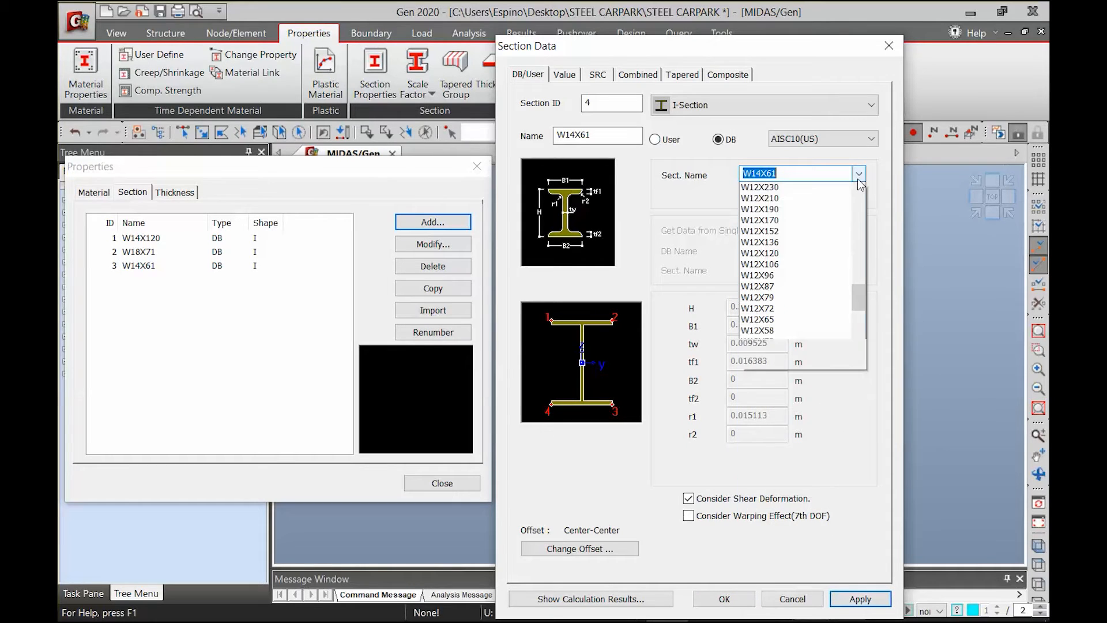
left_click(696, 137)
left_click(750, 104)
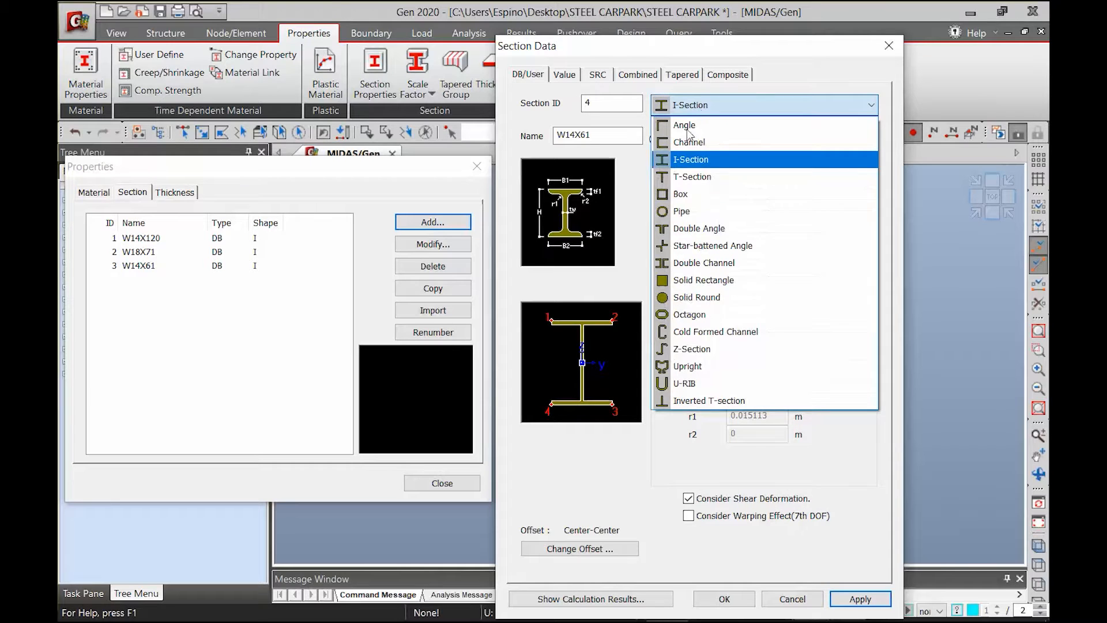
left_click(695, 176)
left_click(858, 173)
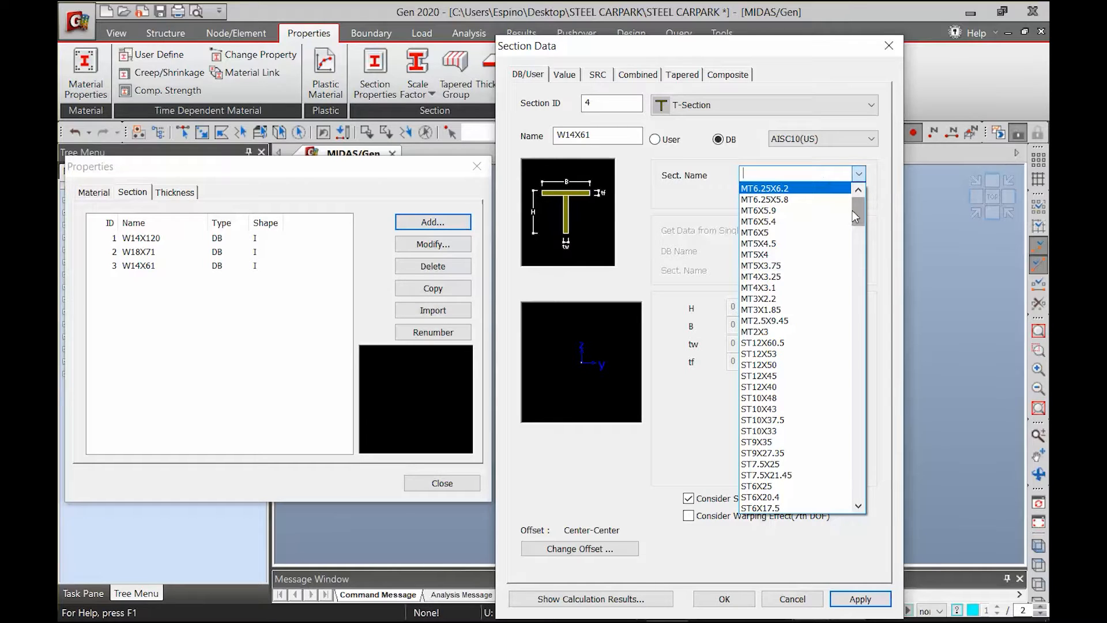
left_click_drag(856, 213, 847, 414)
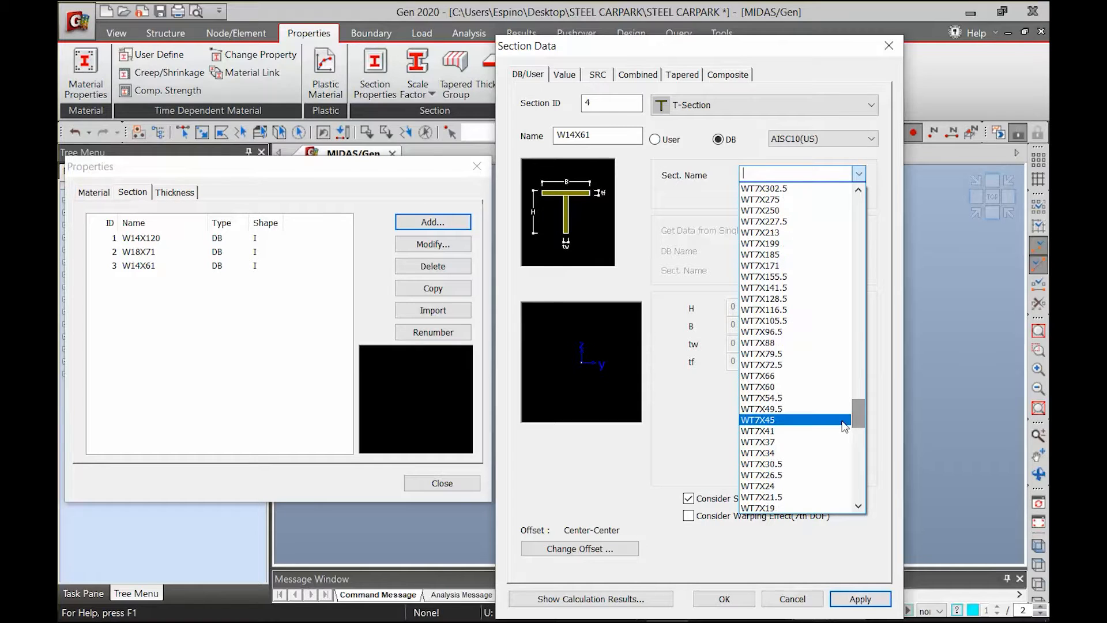
left_click(792, 499)
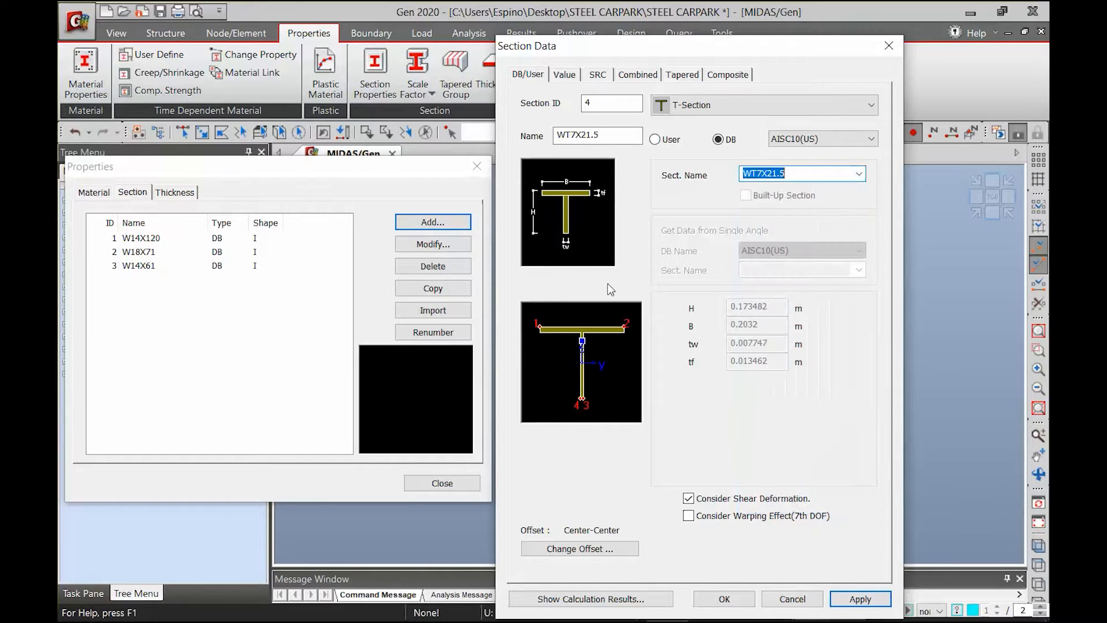
left_click(724, 599)
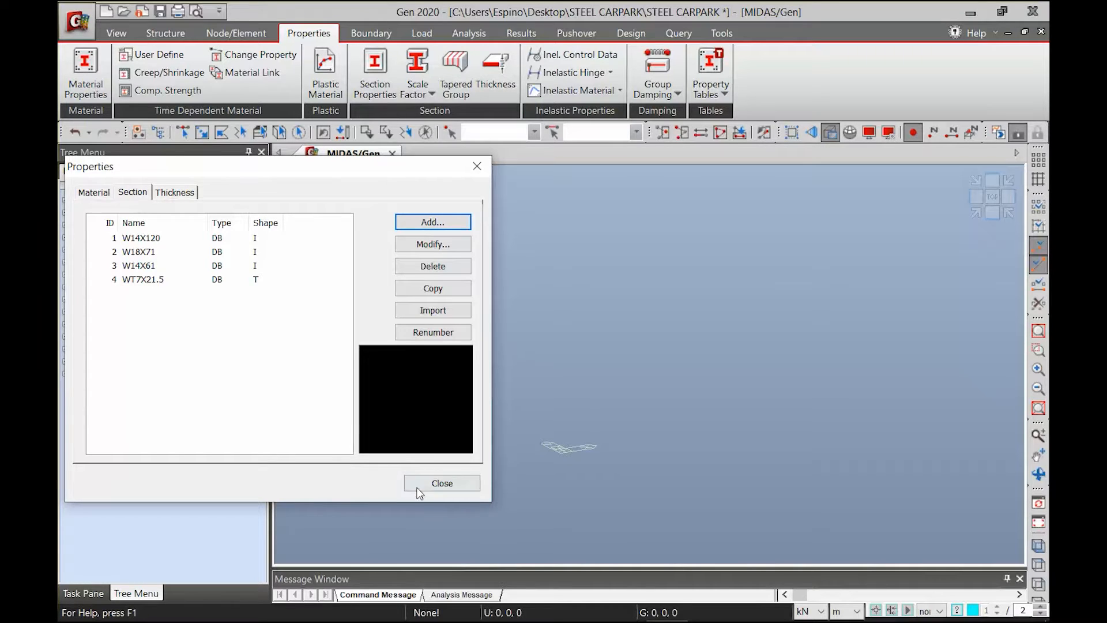
left_click(439, 483)
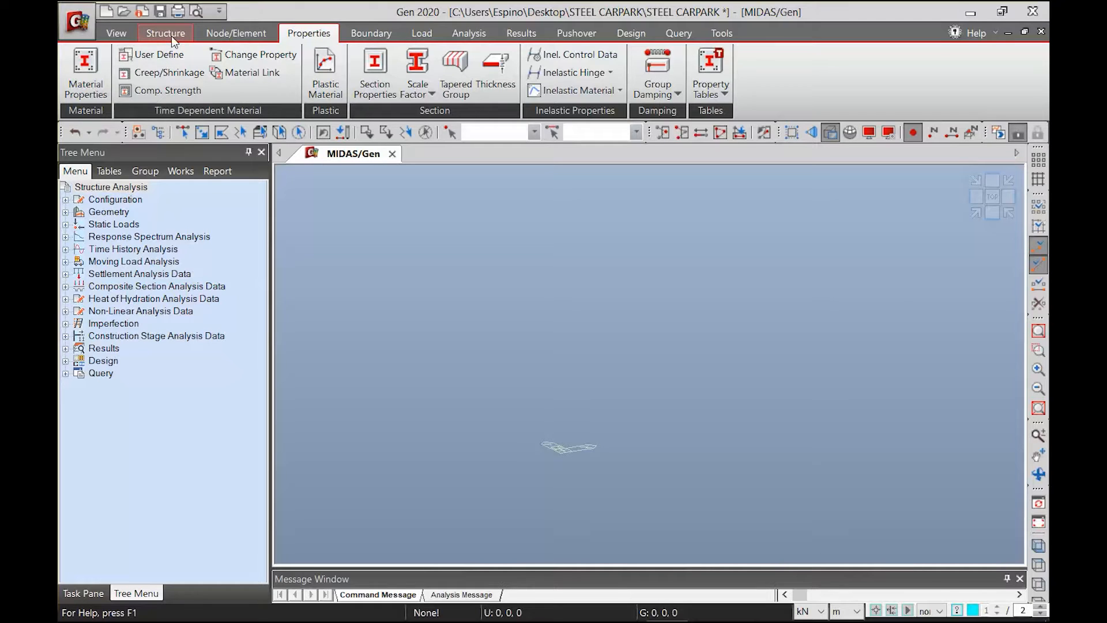
left_click(172, 35)
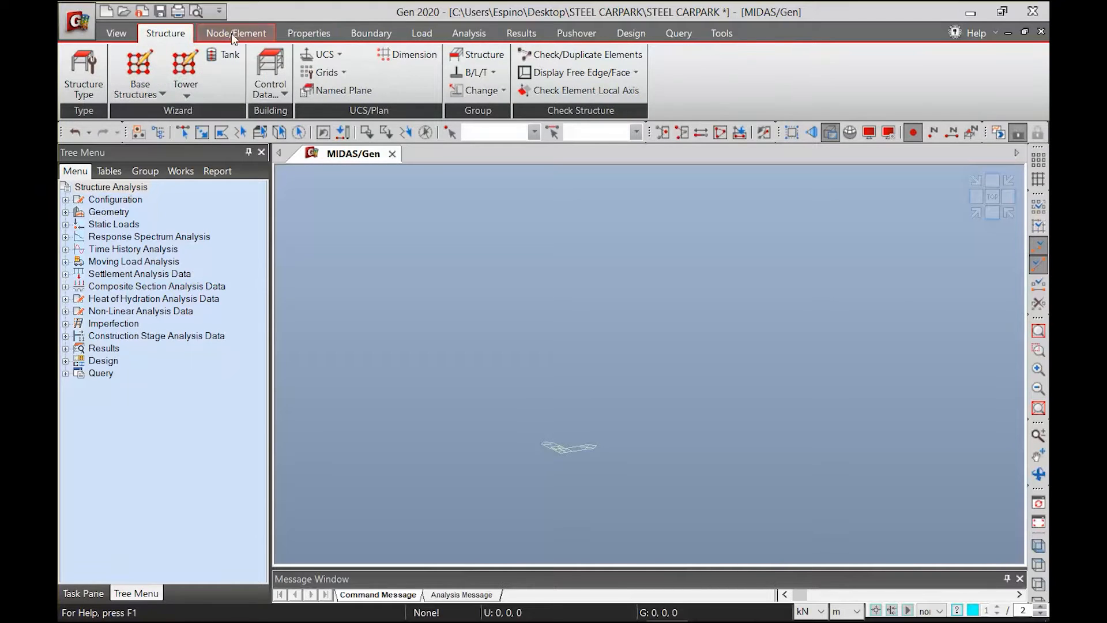
left_click(68, 25)
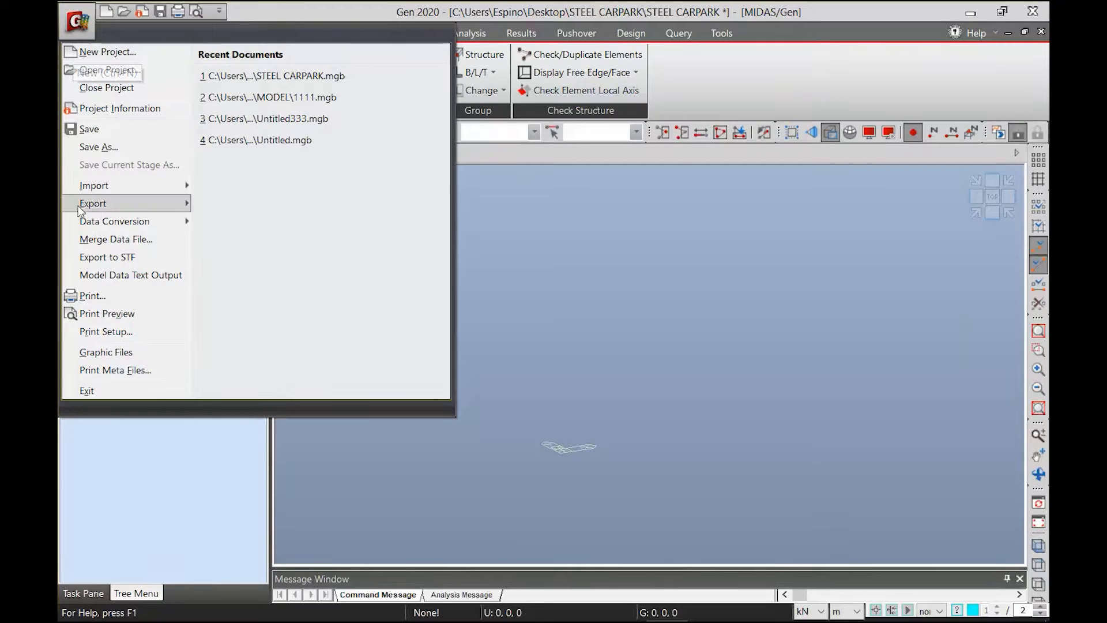
mouse_move(106, 186)
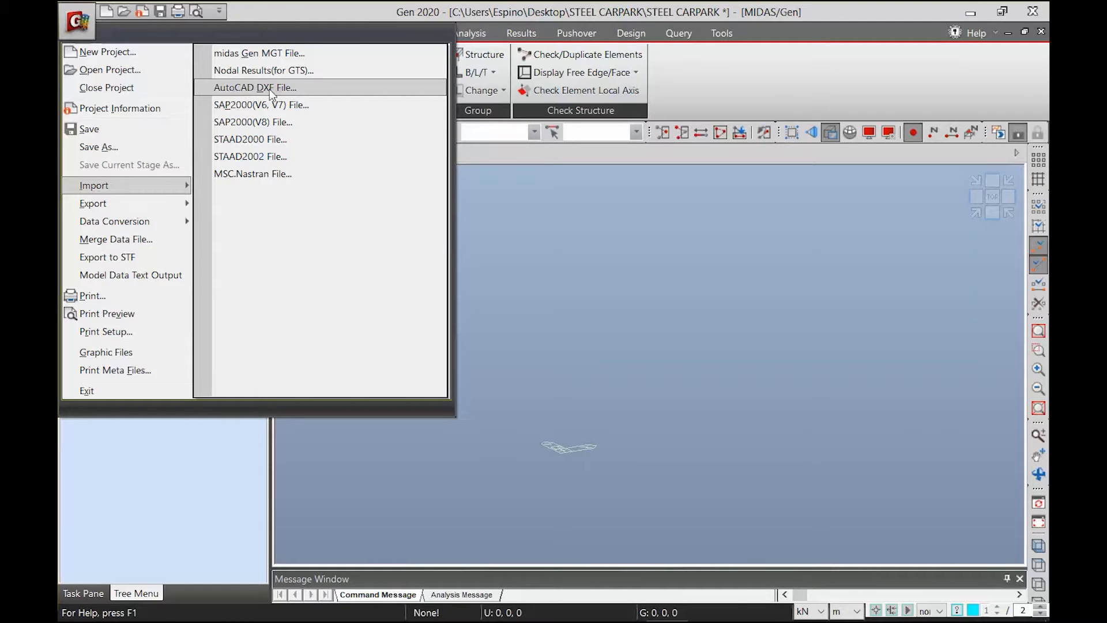
left_click(263, 15)
left_click(249, 35)
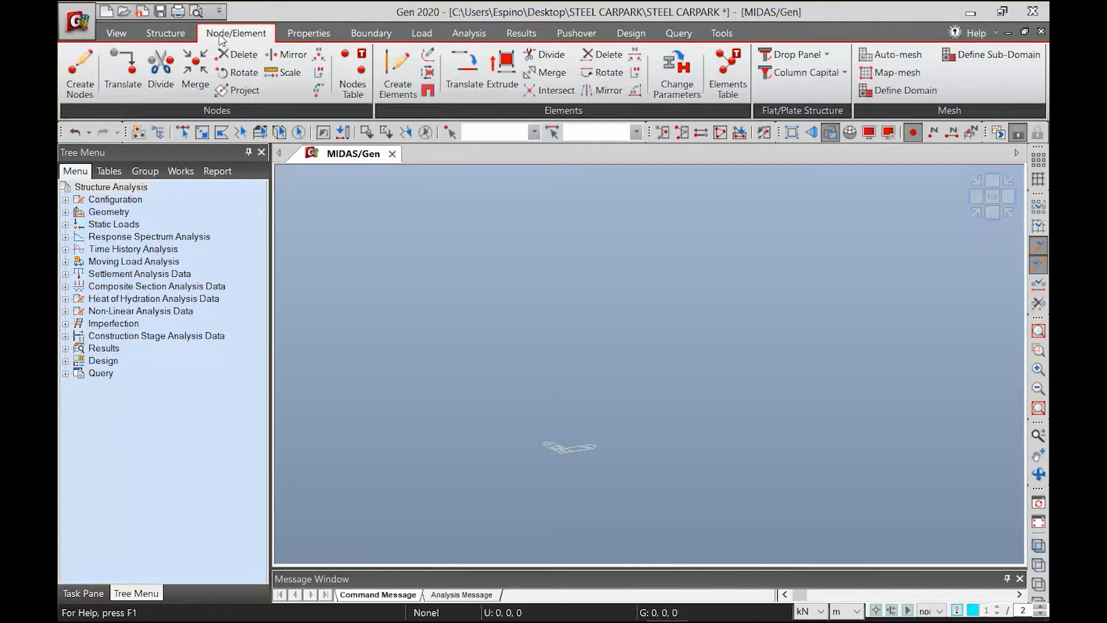
left_click(178, 34)
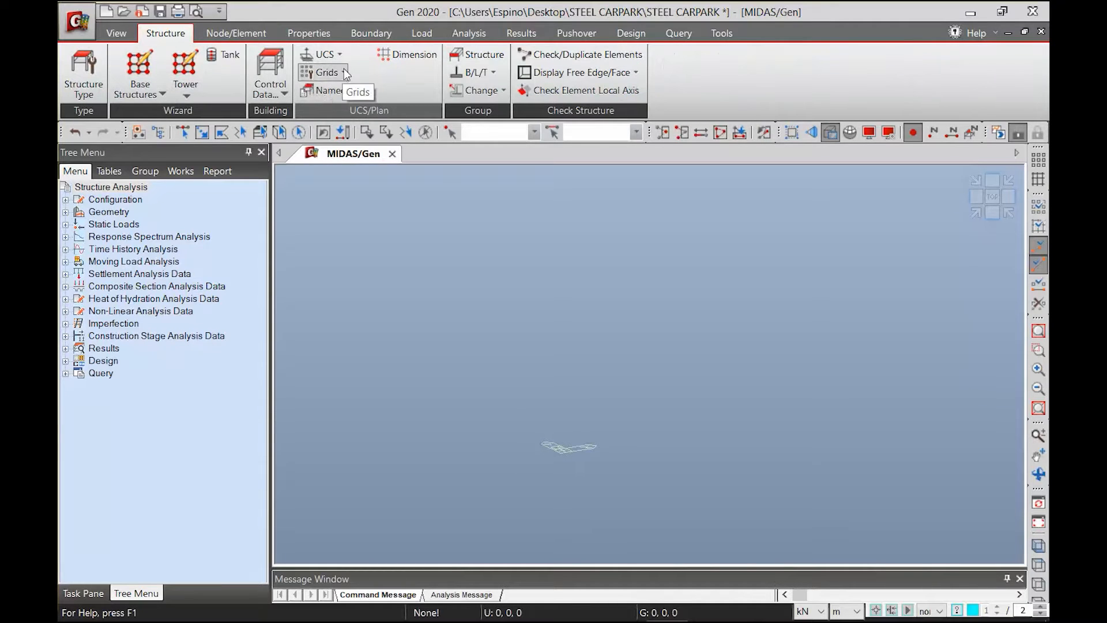
left_click(326, 72)
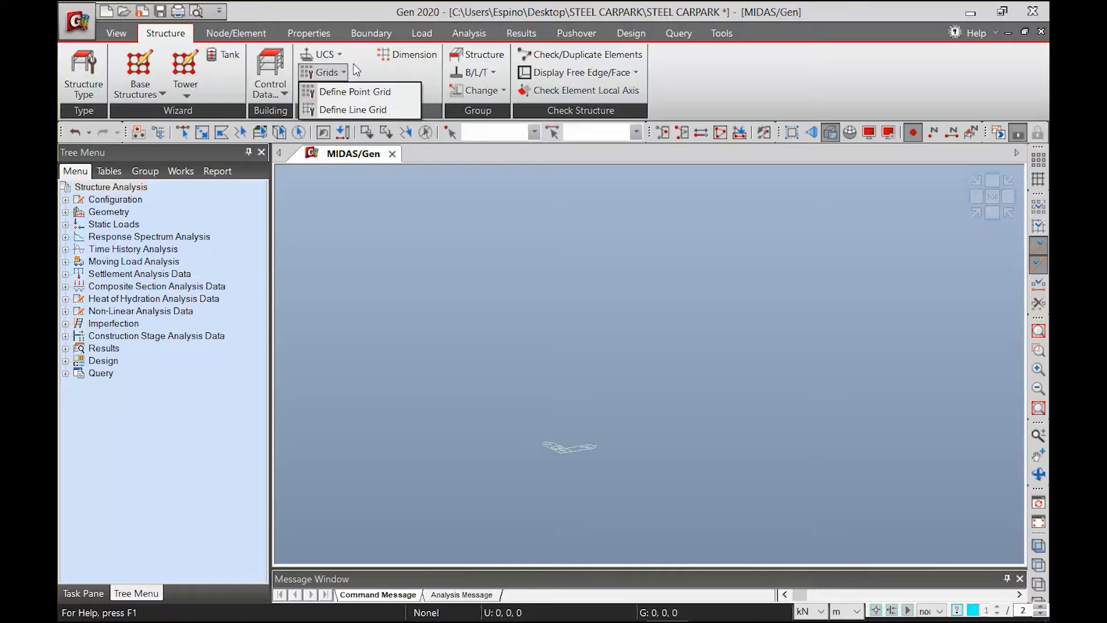
left_click(259, 36)
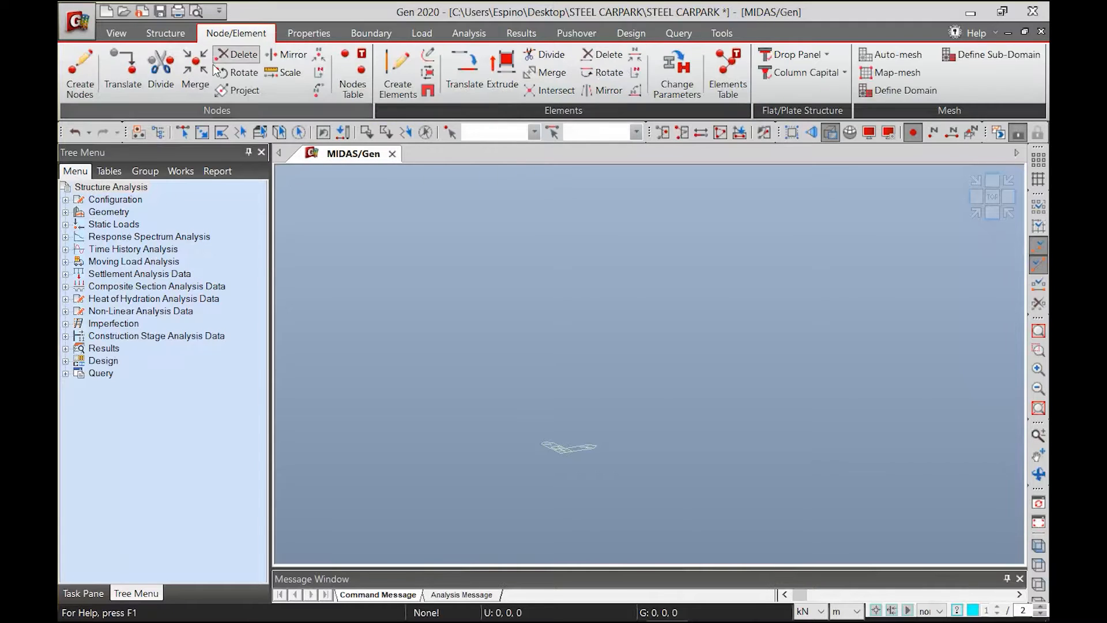
left_click(84, 86)
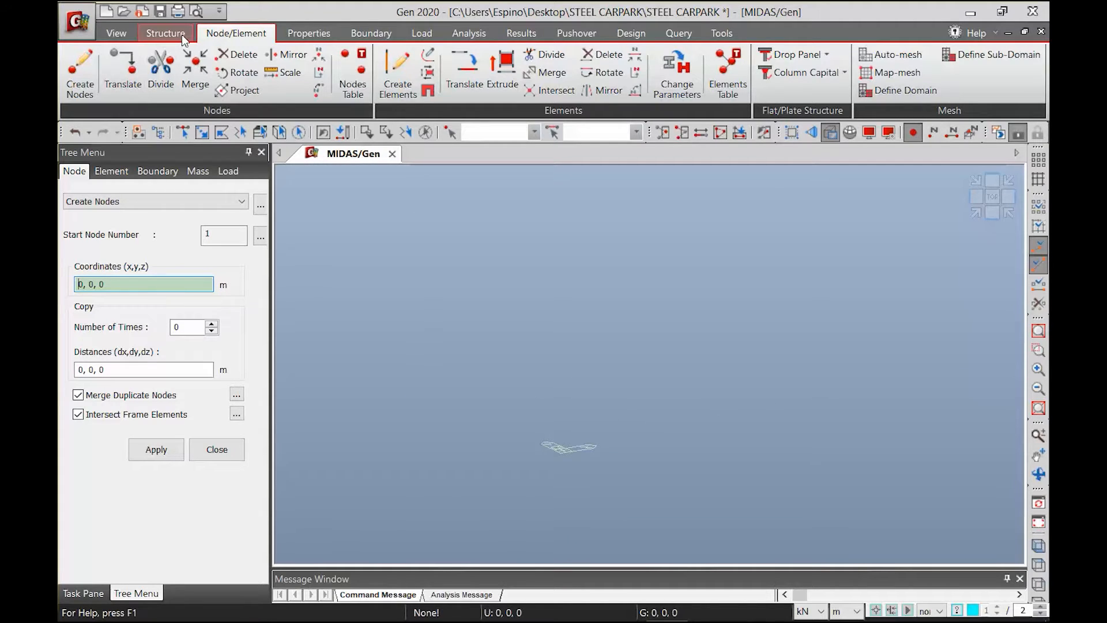
Open the Frame Wizard from the base structures
left_click(165, 33)
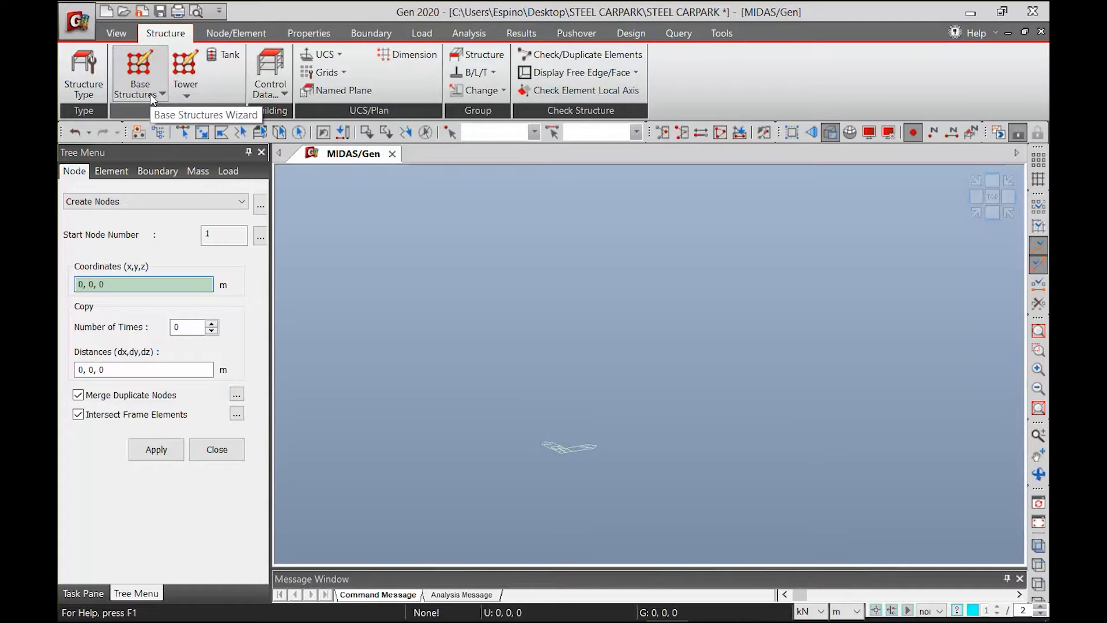
left_click(150, 94)
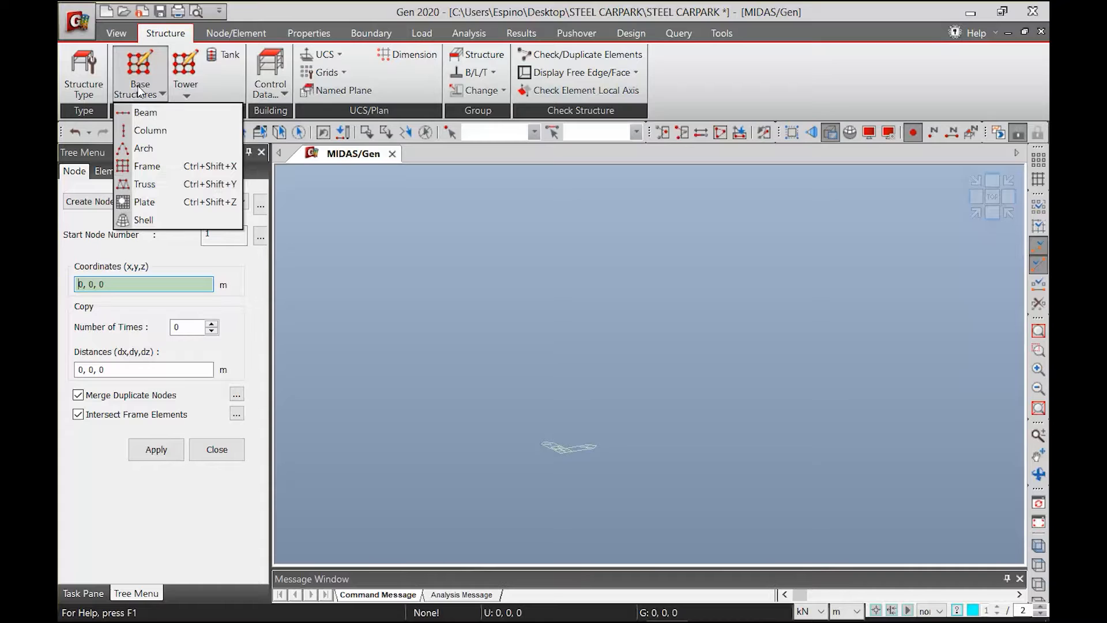
left_click(140, 167)
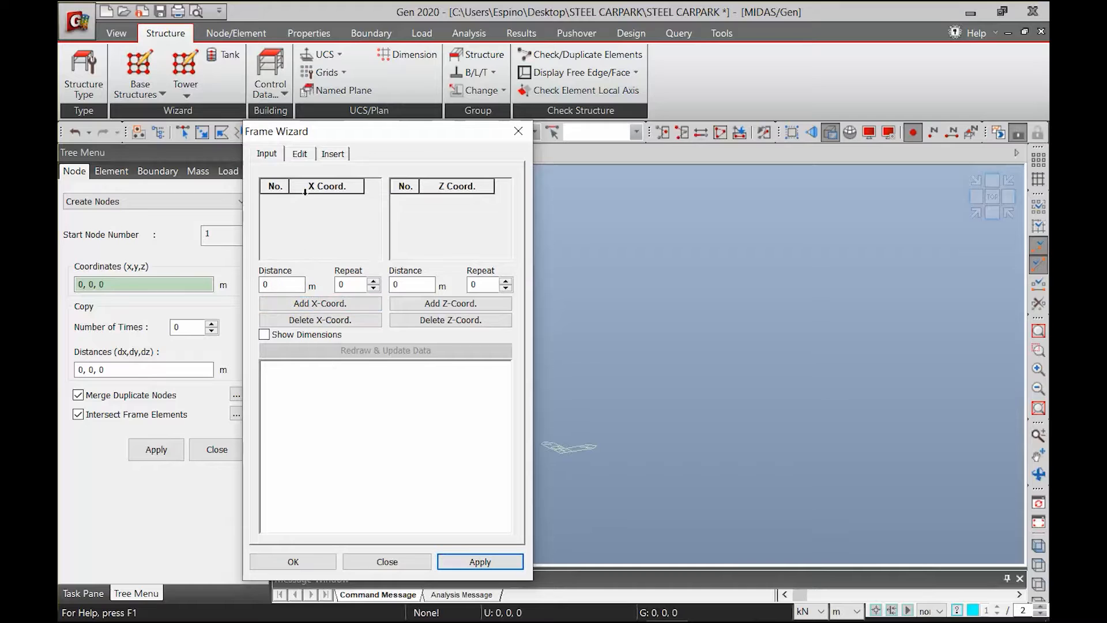
Switch to plans and section.pptx in PowerPoint, examine the typical floor plan's grid spacings, and return to midas Gen
mouse_move(439, 621)
mouse_move(546, 607)
left_click(500, 556)
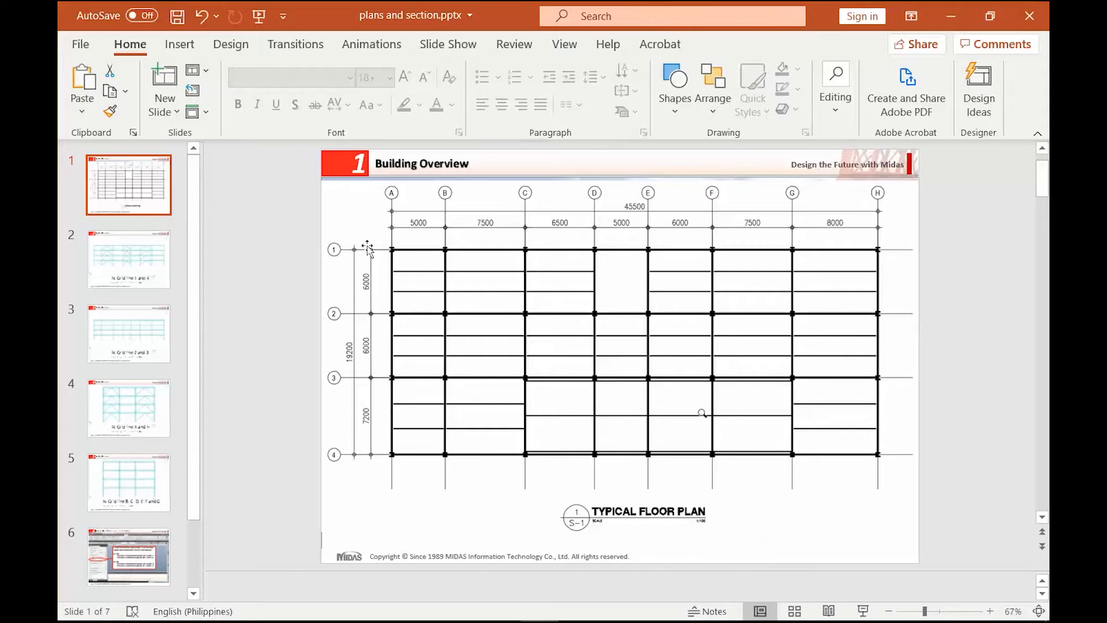
left_click(951, 15)
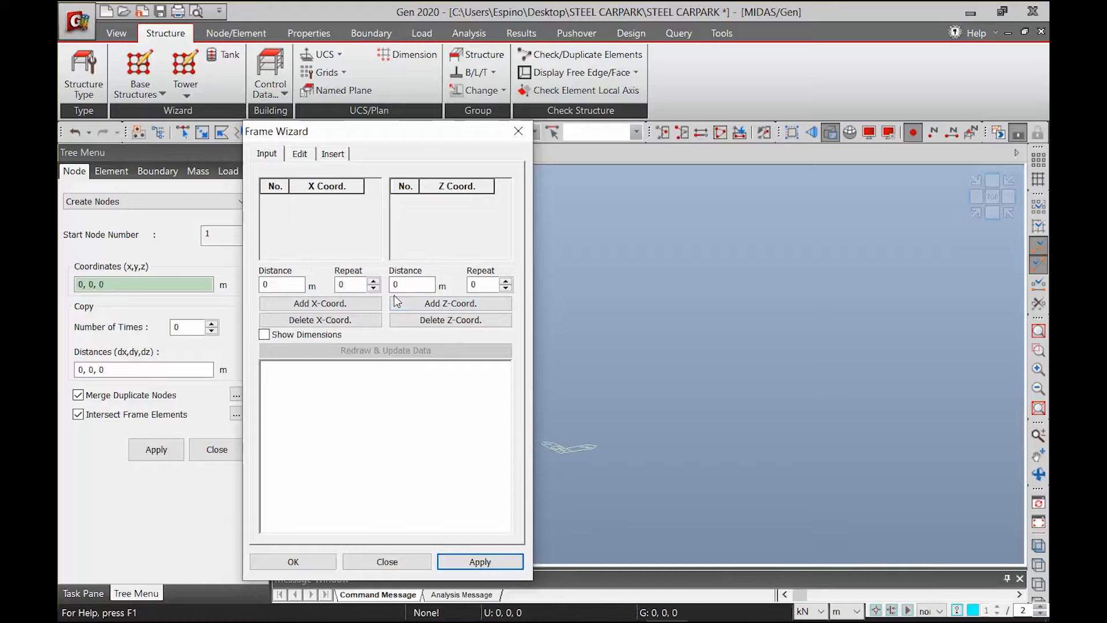
mouse_move(540, 603)
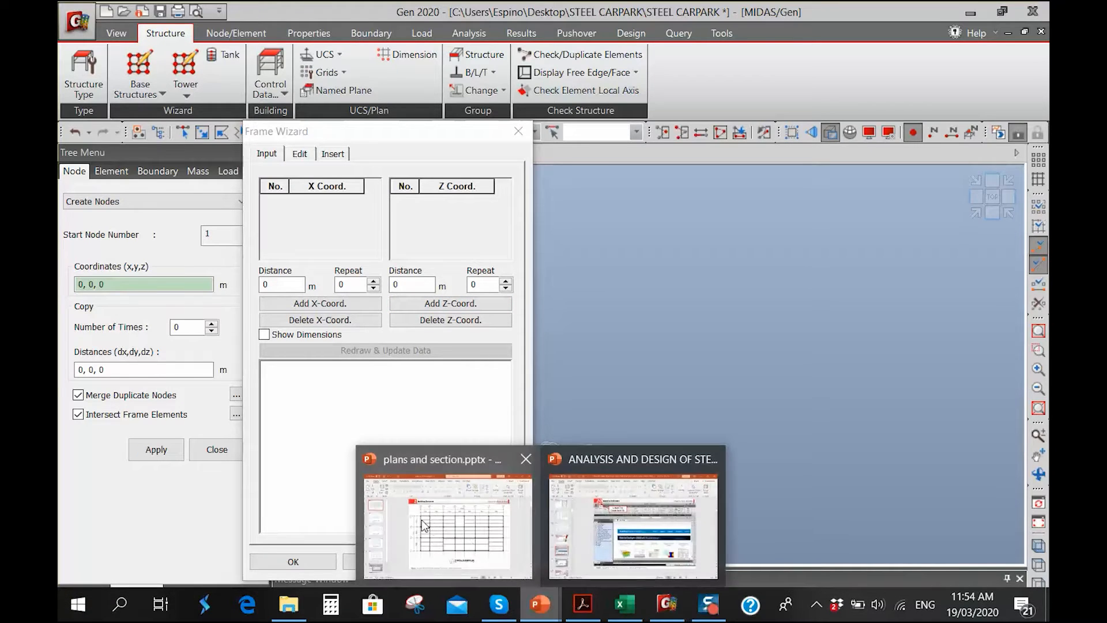
left_click(430, 528)
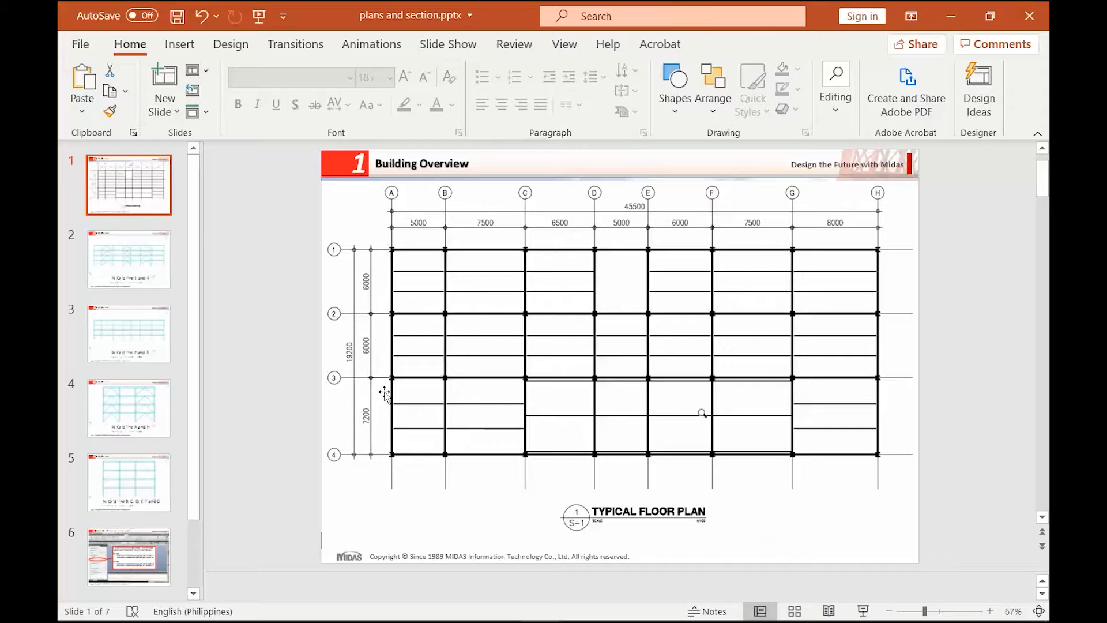
left_click(952, 18)
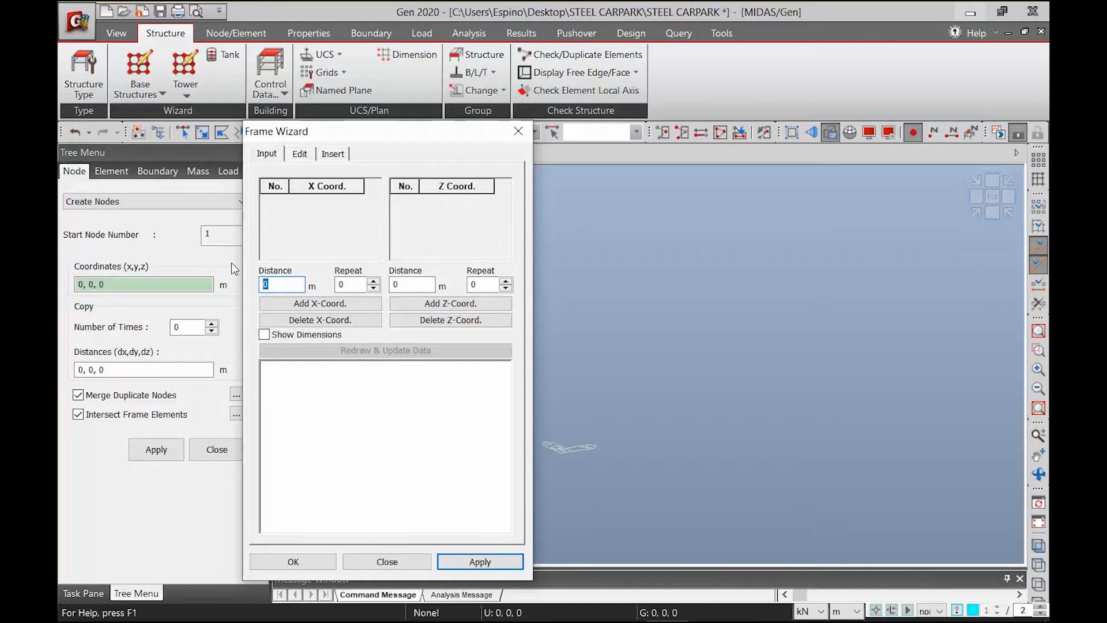
Add X-coordinate spacings of 5 m, 7.5 m and 6.5 m to the frame, one repeat each
type("5")
left_click(284, 306)
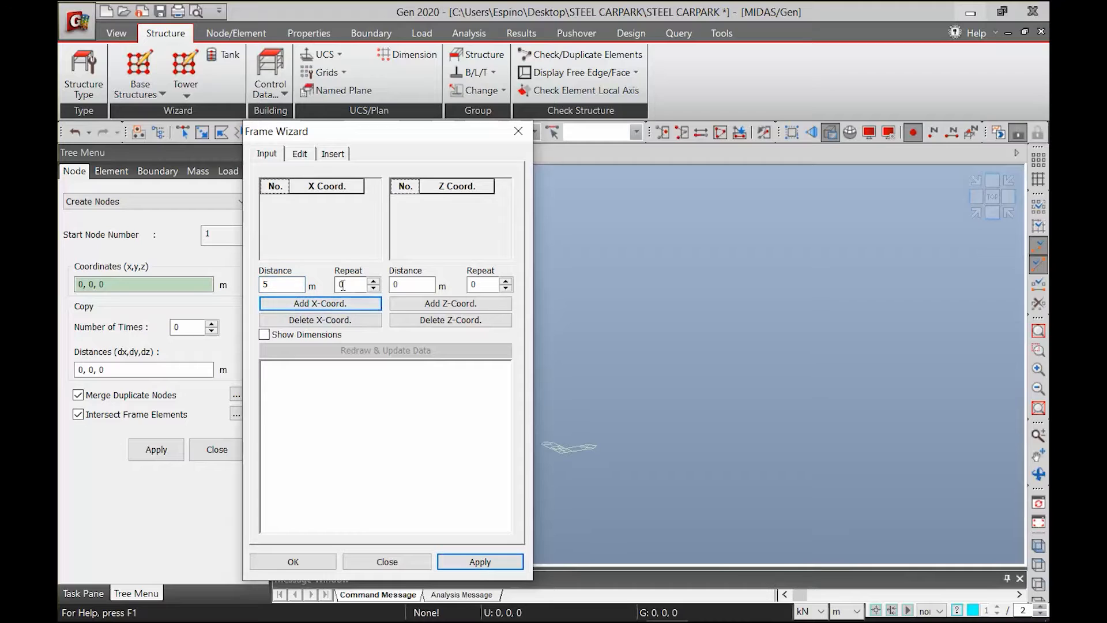
left_click(321, 303)
type("7.5")
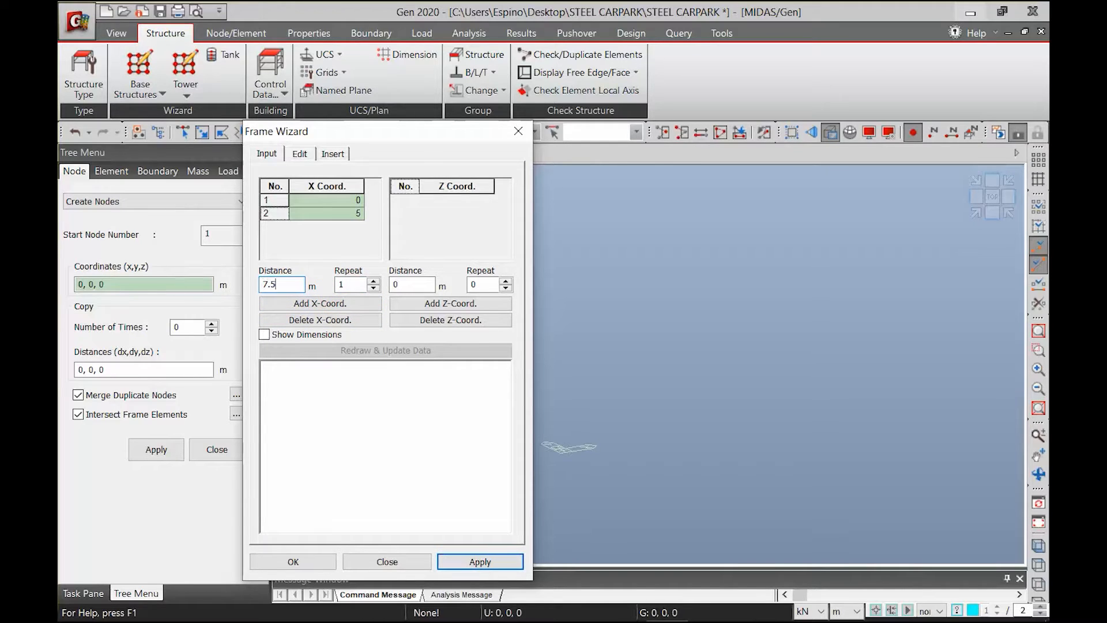
left_click(284, 304)
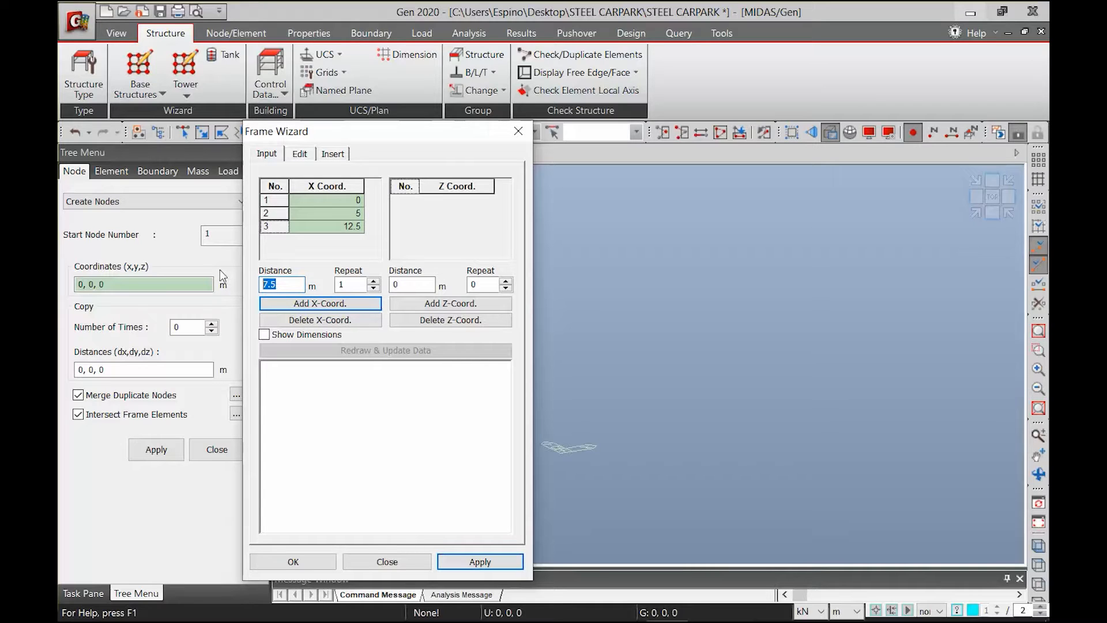
type("6.5")
left_click(299, 304)
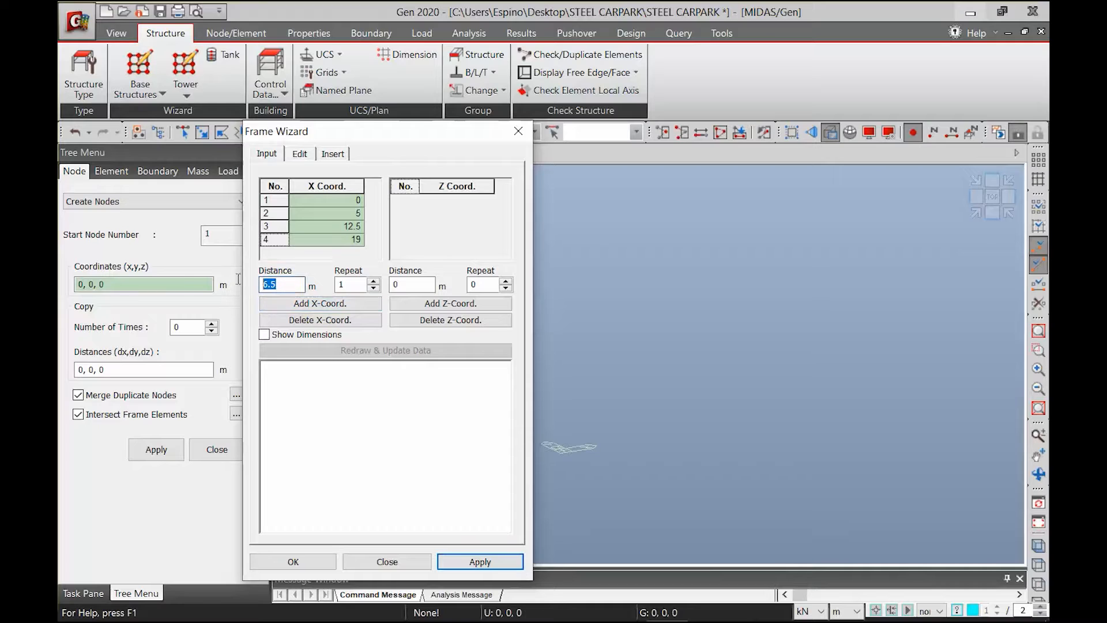
type("5")
Extend the X-coordinates with further spacings of 5 m, 6 m and 7.5 m
left_click(310, 304)
type("6")
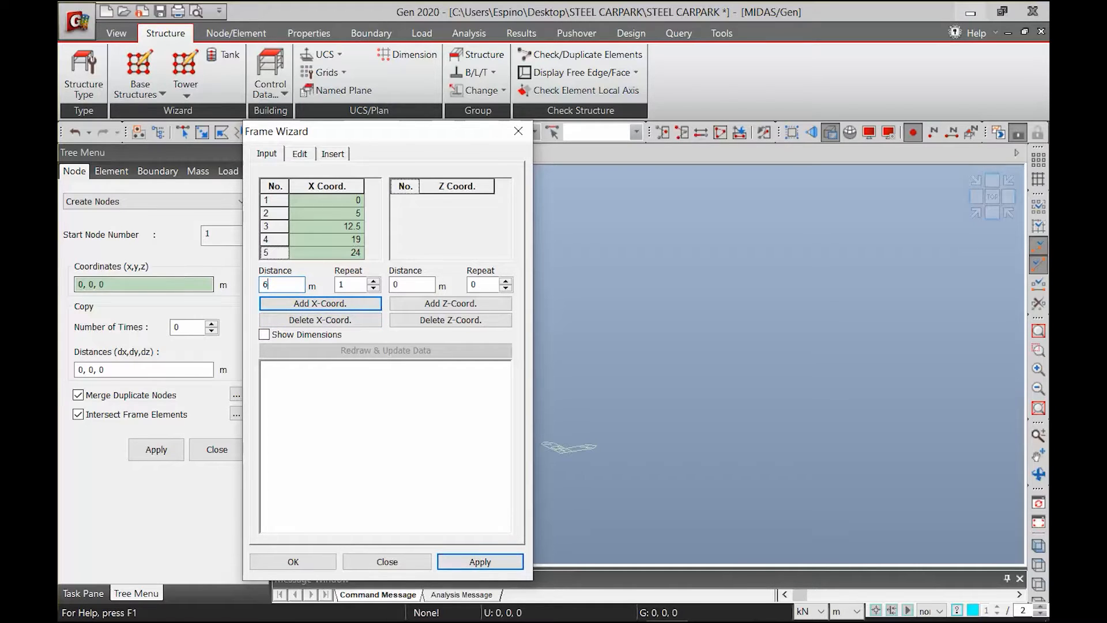
left_click(272, 304)
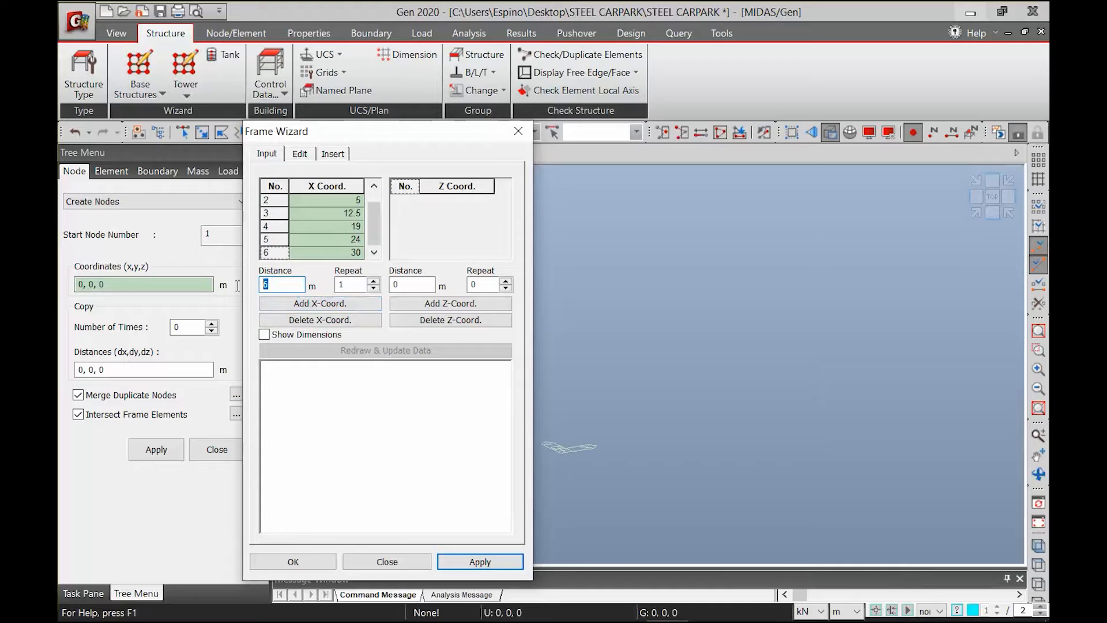
type("7.5")
left_click(320, 303)
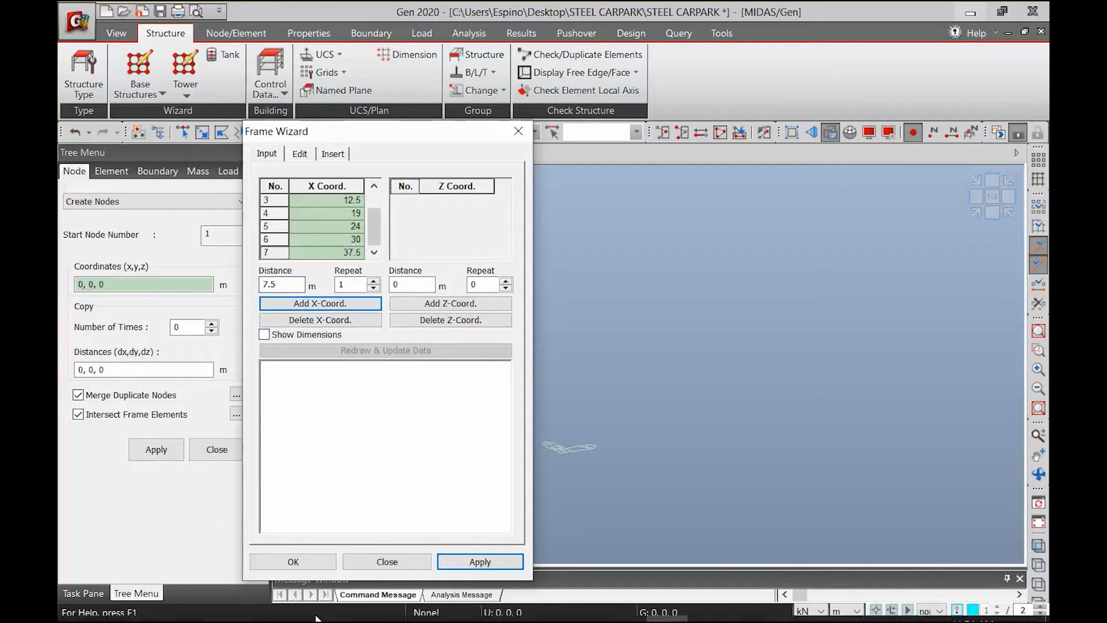
Check the last bay on the PowerPoint floor plan and add an 8 m X-coordinate spacing in midas Gen
mouse_move(562, 597)
left_click(444, 507)
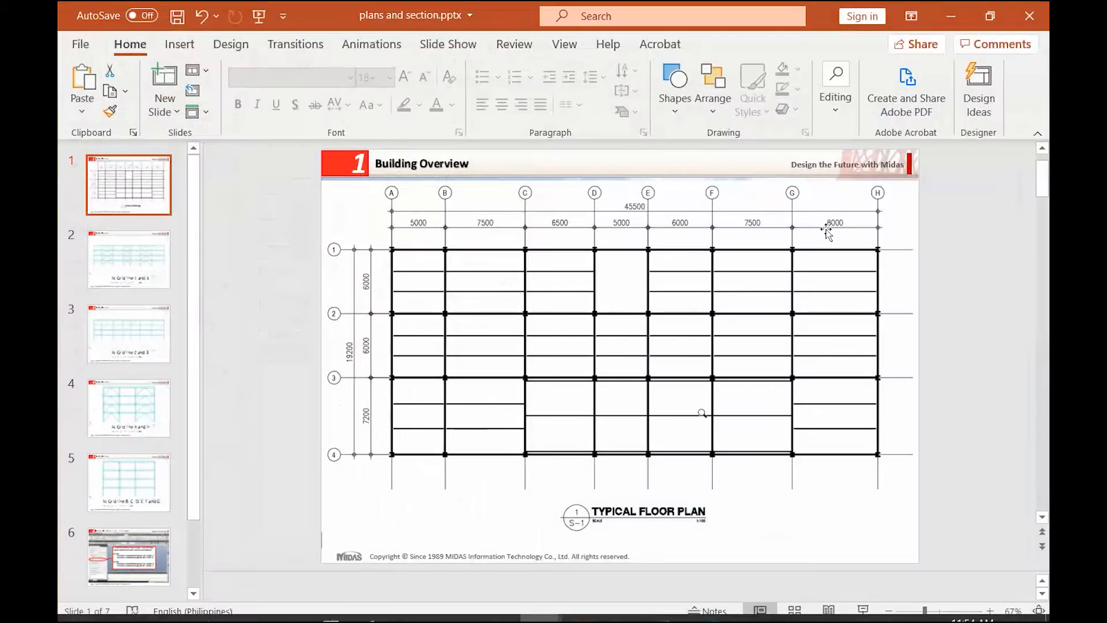
left_click(950, 15)
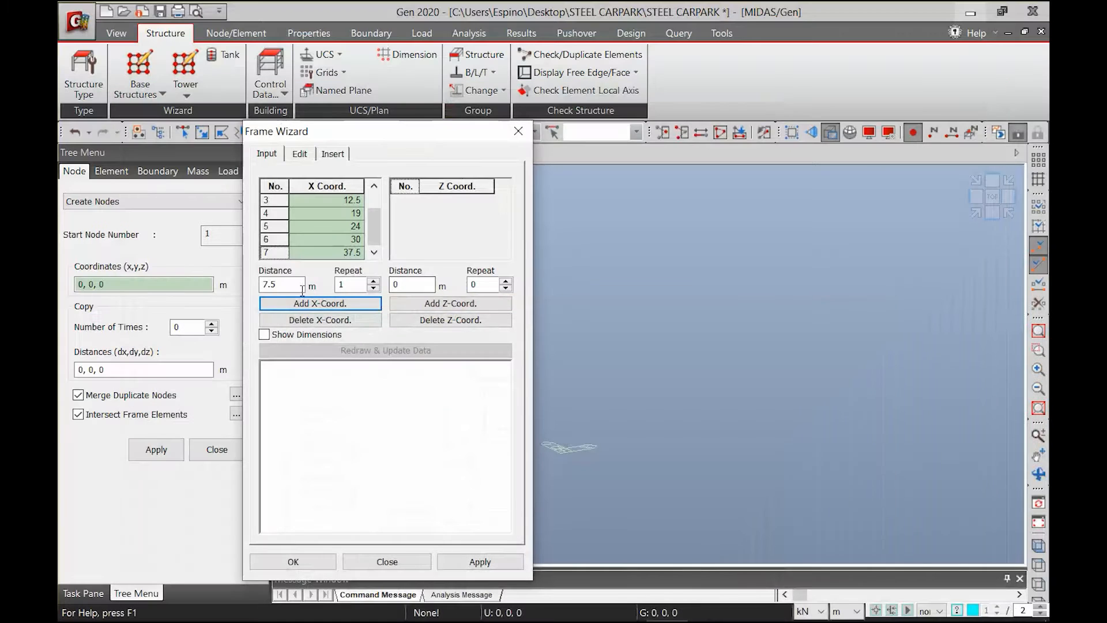
type("8")
left_click(283, 304)
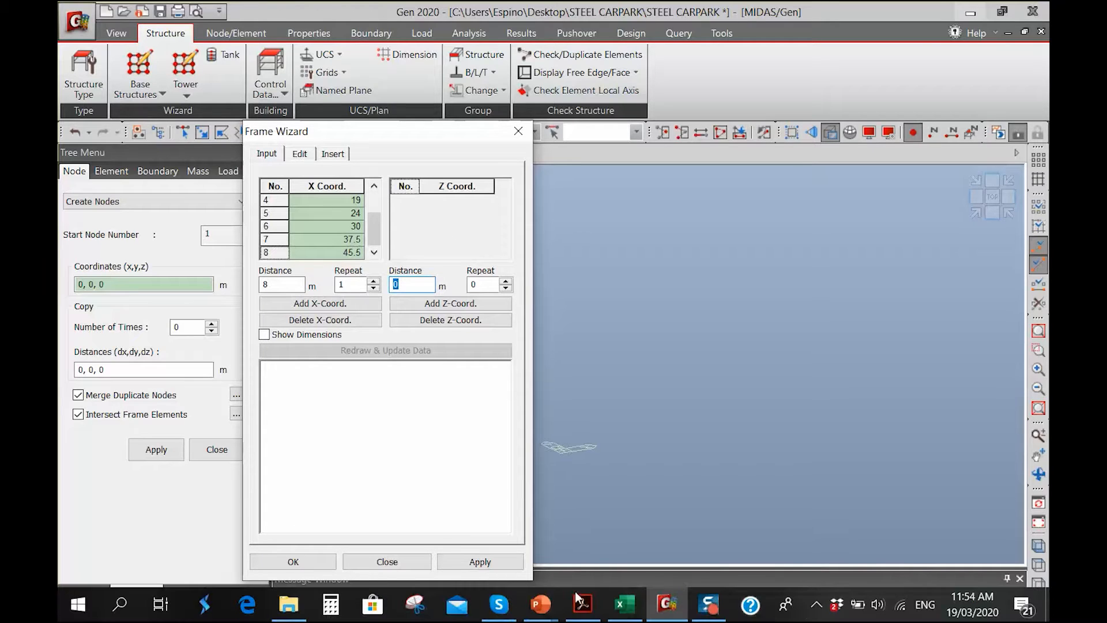
Check the transverse bays on the PowerPoint floor plan and add a 7.2 m Z-coordinate spacing with one repeat in midas Gen
mouse_move(539, 604)
left_click(469, 567)
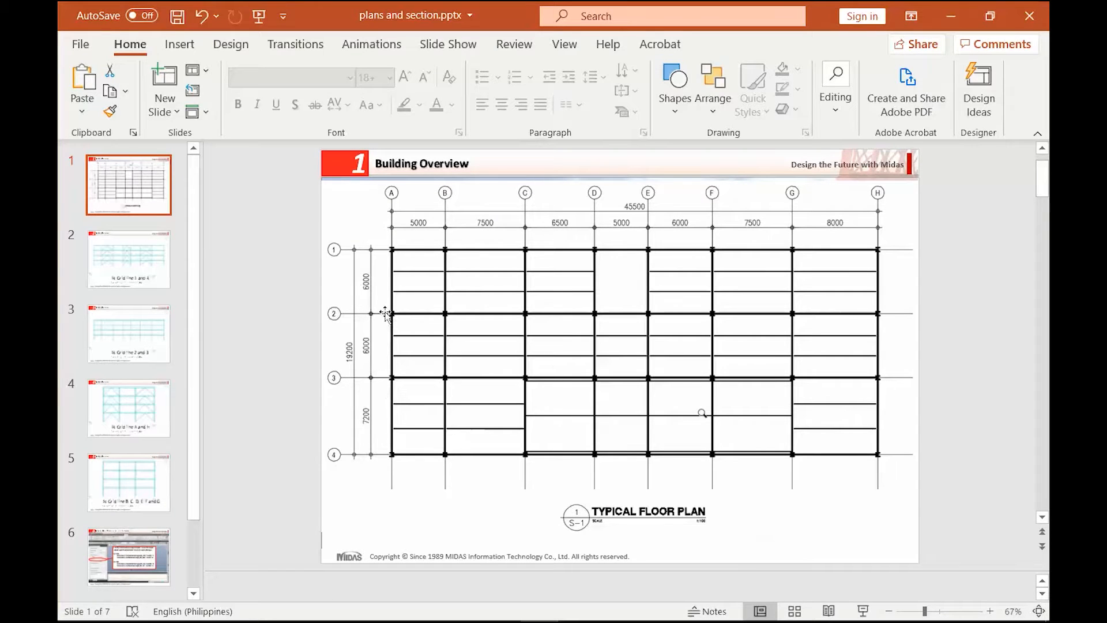
left_click(957, 12)
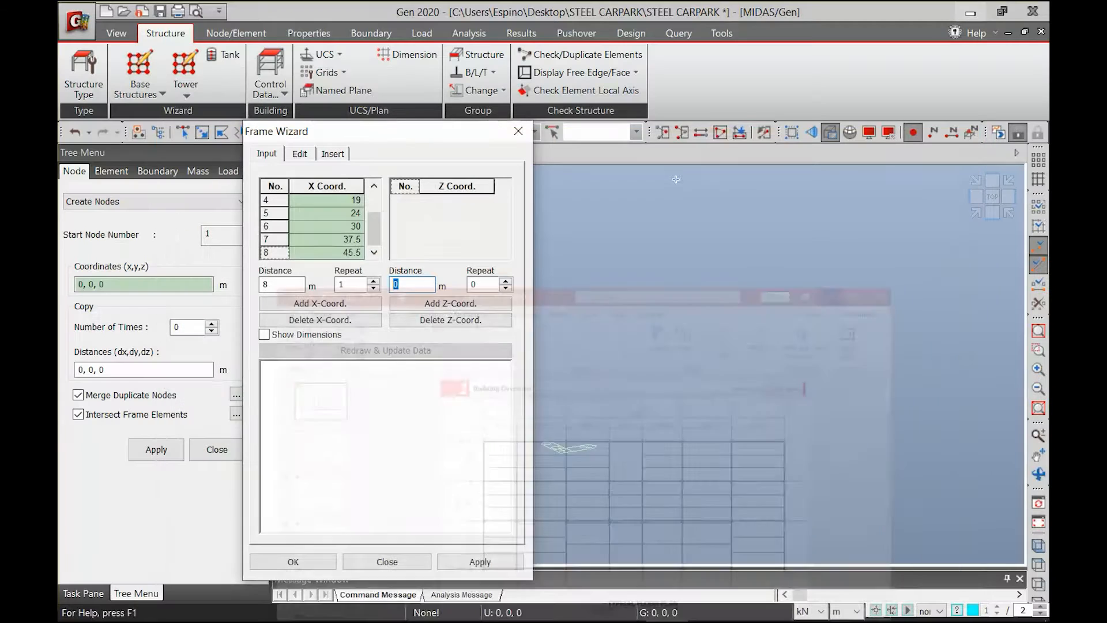
type("7.2")
double_click(481, 284)
type("1")
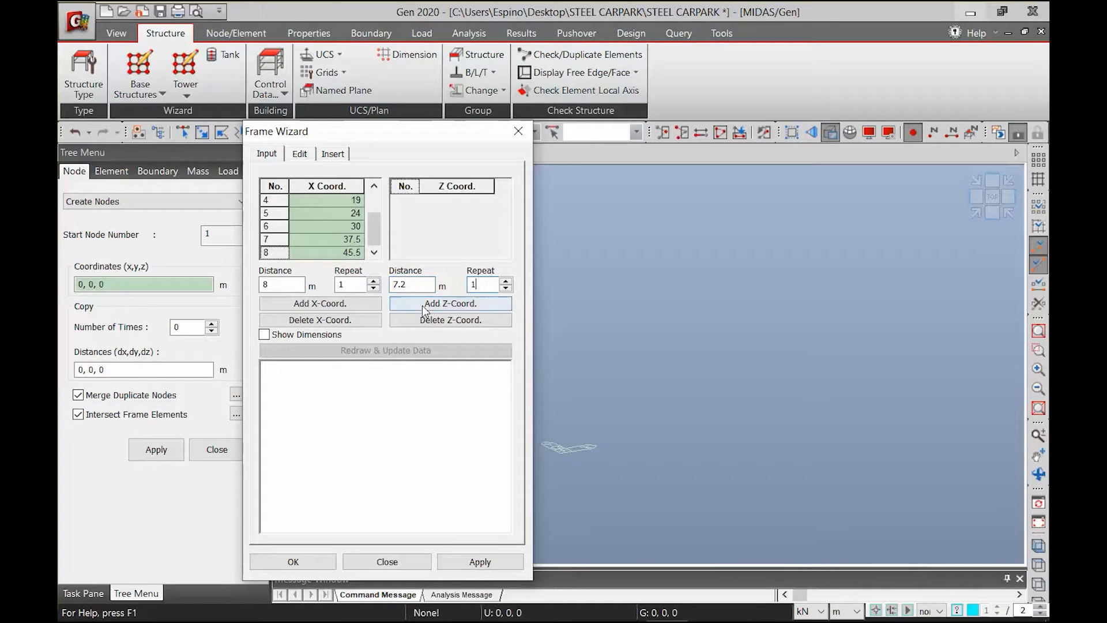
left_click(423, 307)
Add a 6 m Z-coordinate spacing repeated 2 times
double_click(406, 285)
type("6")
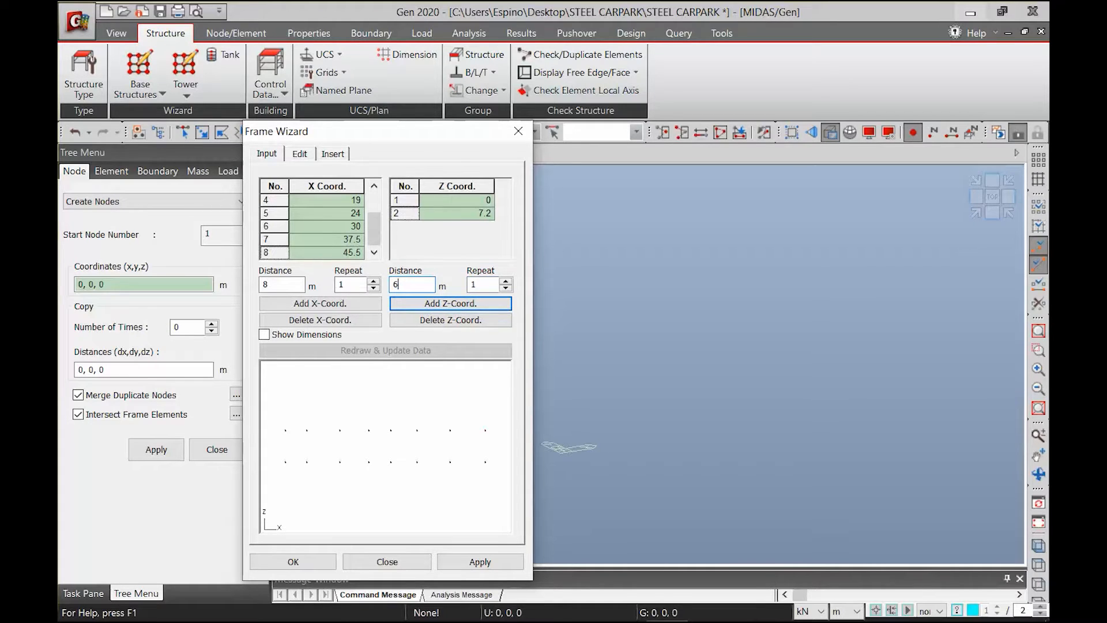
key("Tab")
type("2")
left_click(445, 302)
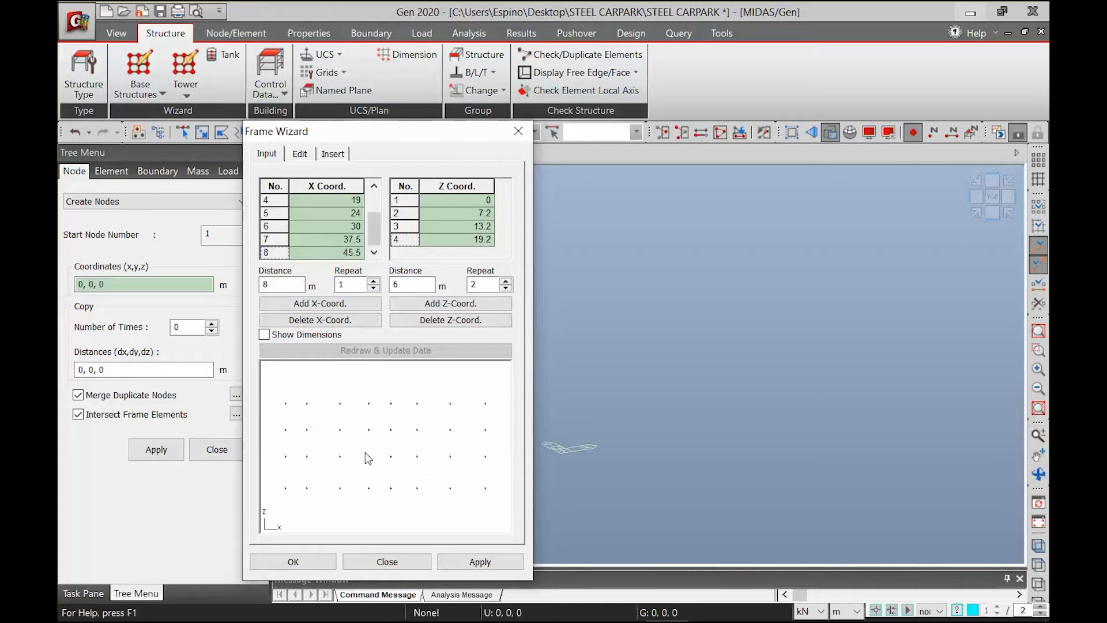
Generate the frame from the coordinates with a 90-degree beta angle, material A992 and section W18X71
left_click(300, 155)
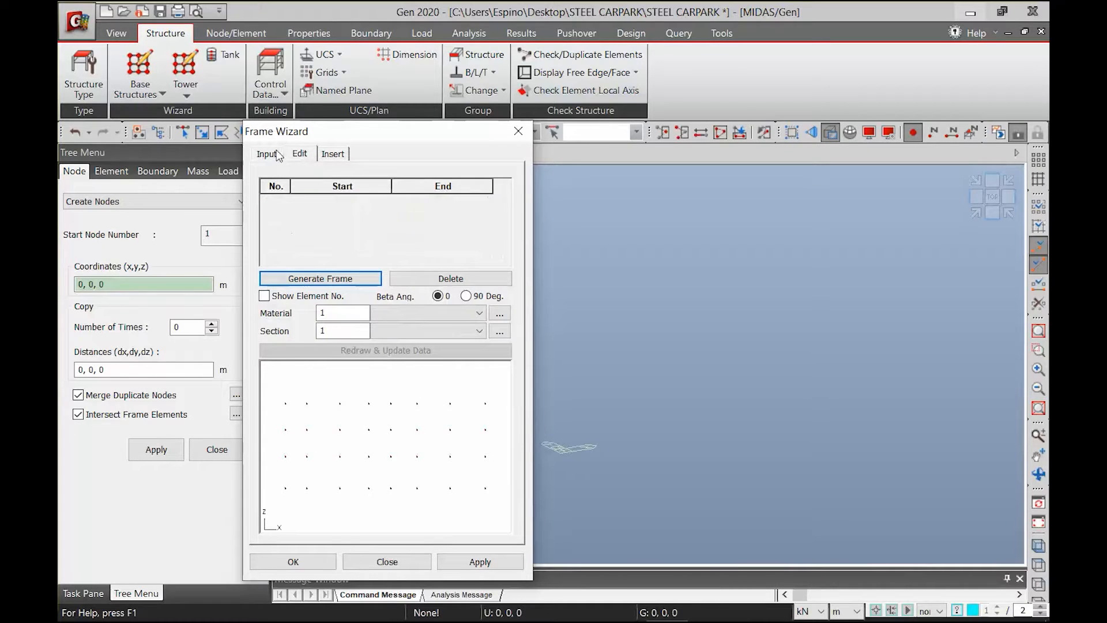
left_click(317, 281)
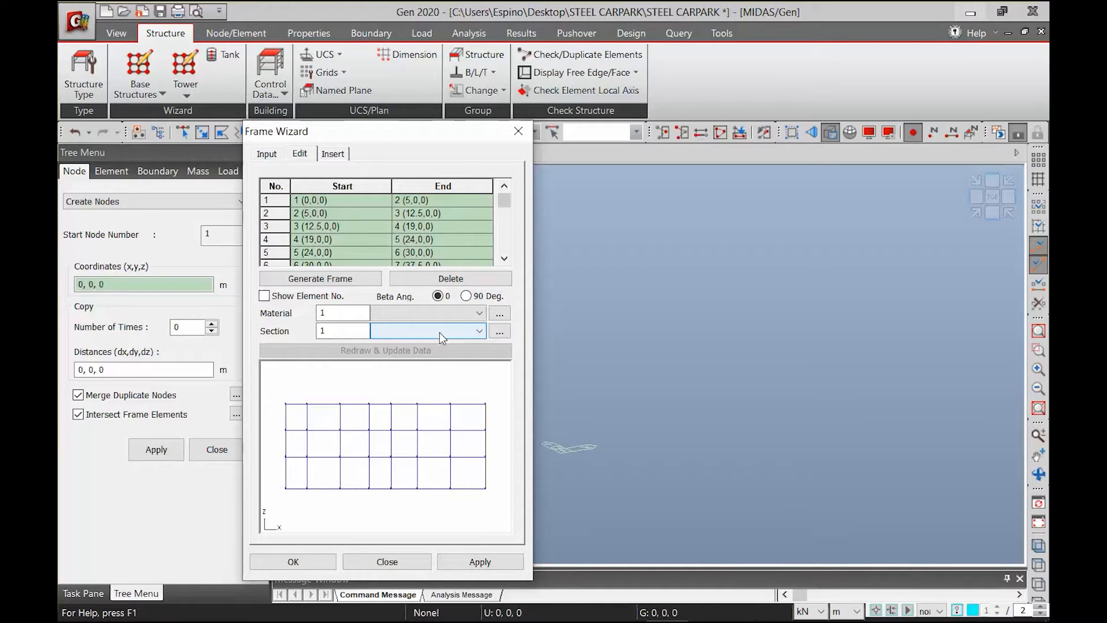
left_click(486, 296)
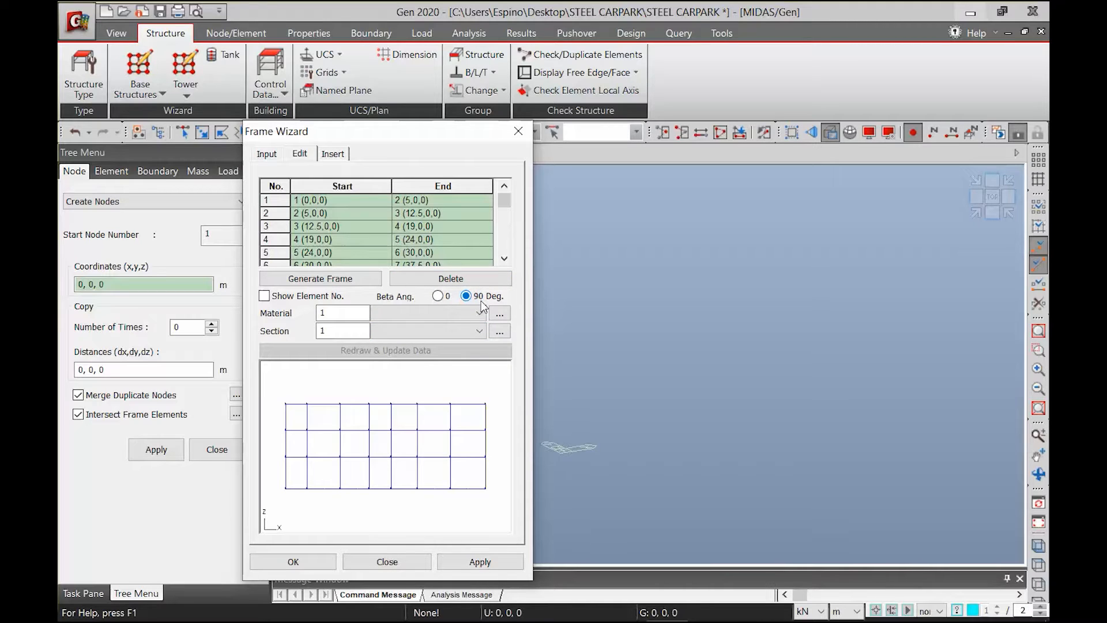
left_click(434, 312)
left_click(400, 327)
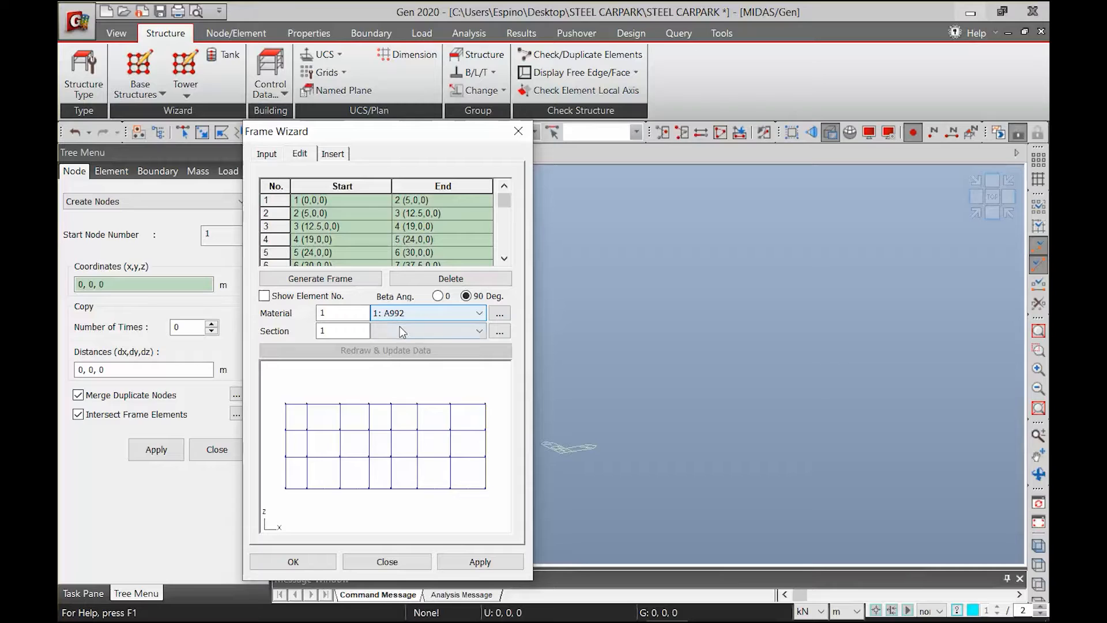
left_click(403, 331)
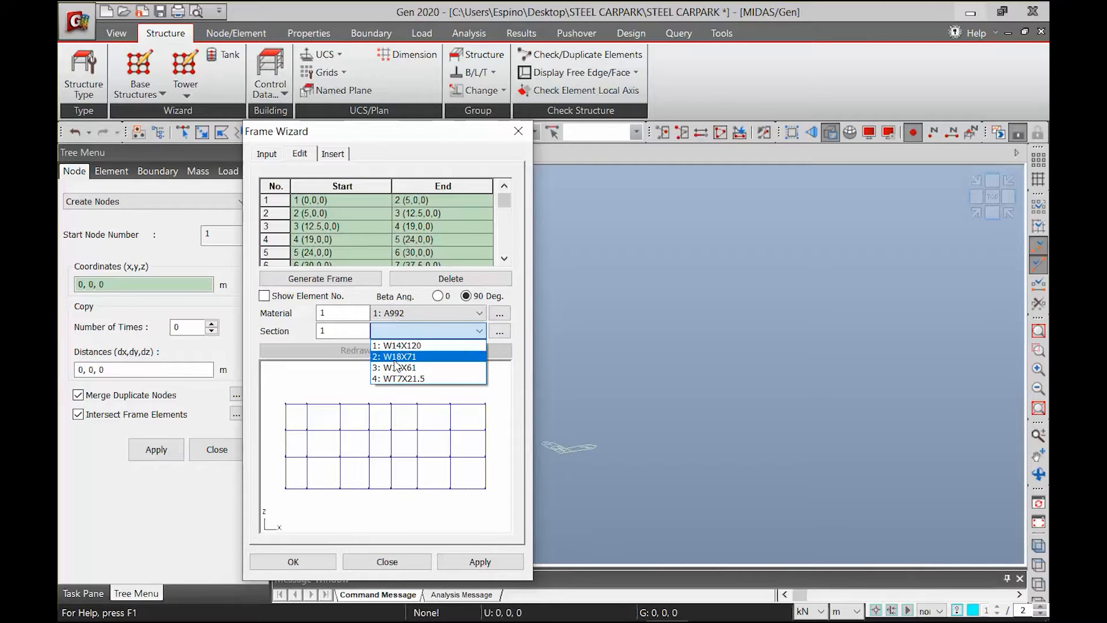
left_click(395, 358)
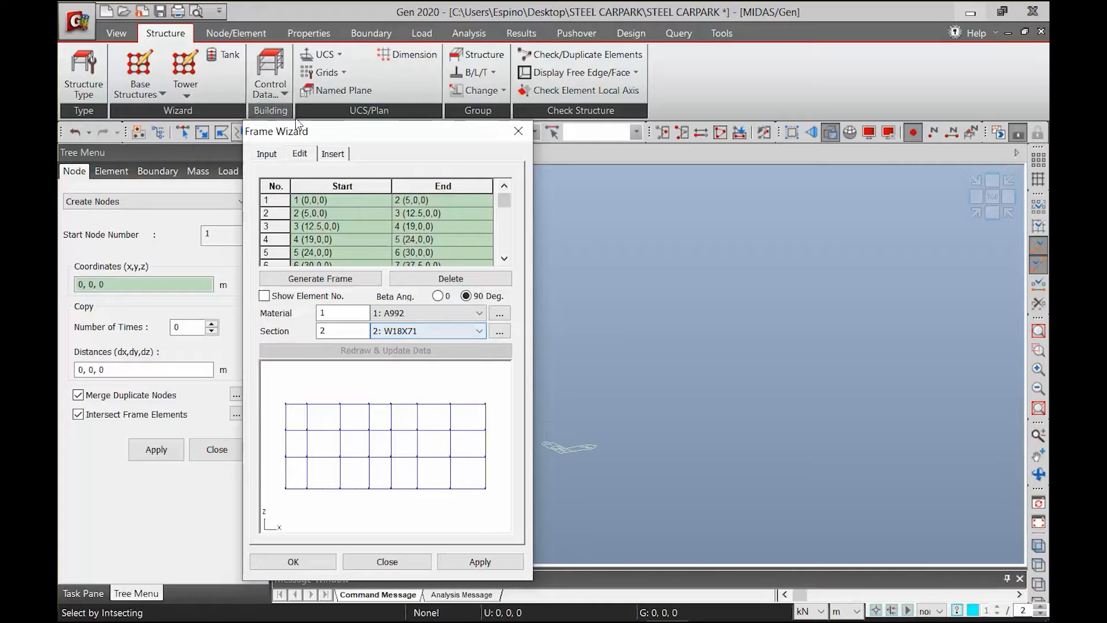
Insert the frame into the model at 0, 0, 0 with an alpha rotation of -90
left_click(332, 154)
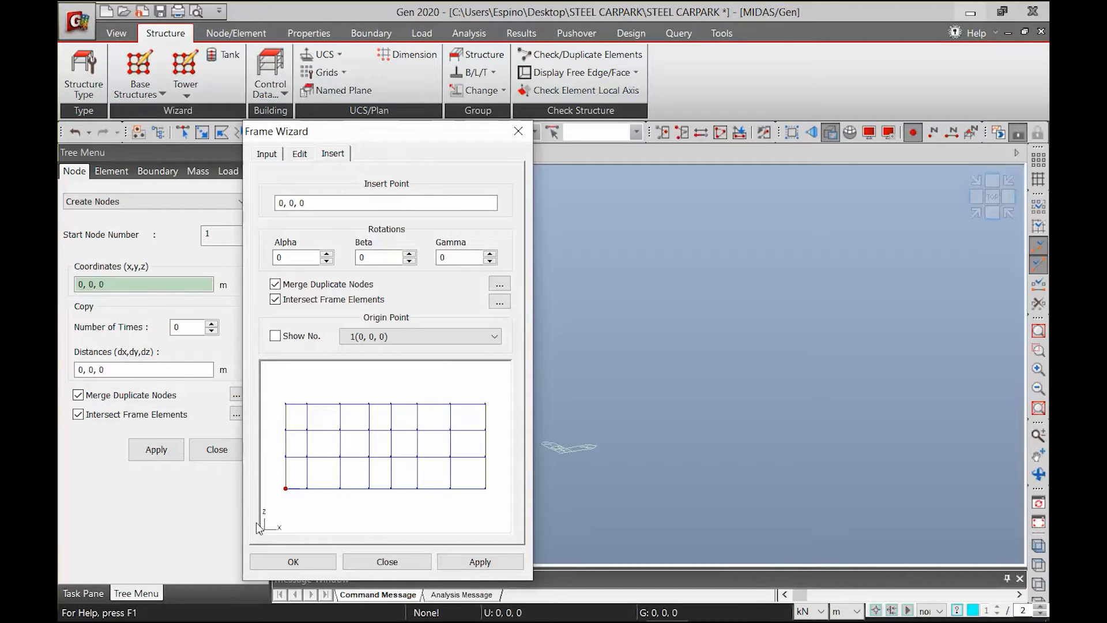
double_click(287, 258)
left_click(476, 563)
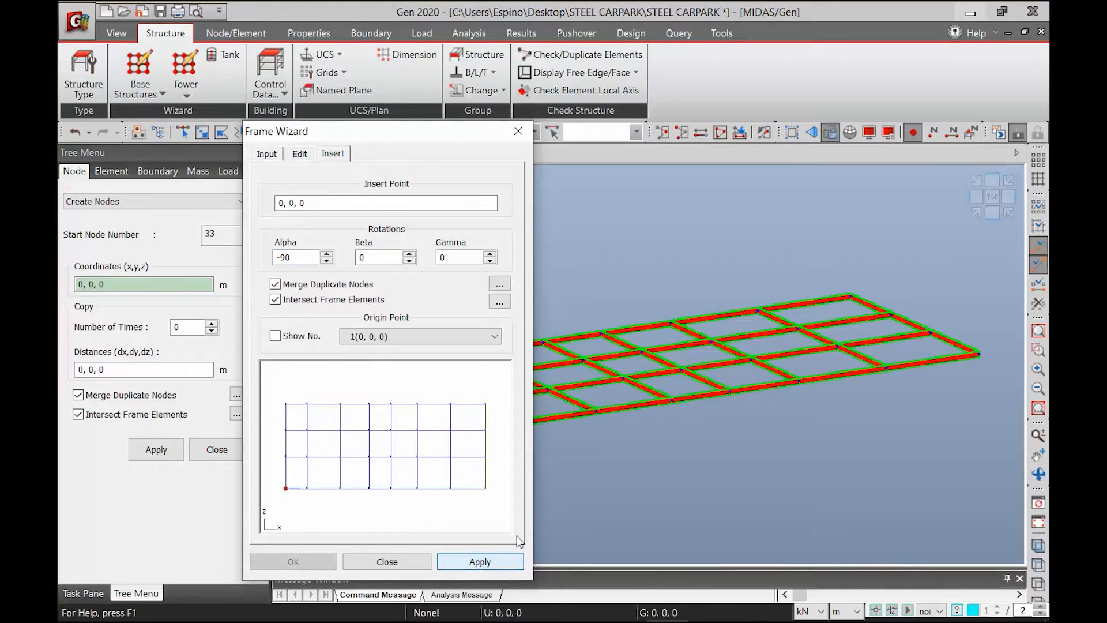
Close the Frame Wizard and compare the beam grid in top view with the typical floor plan in PowerPoint
left_click(390, 565)
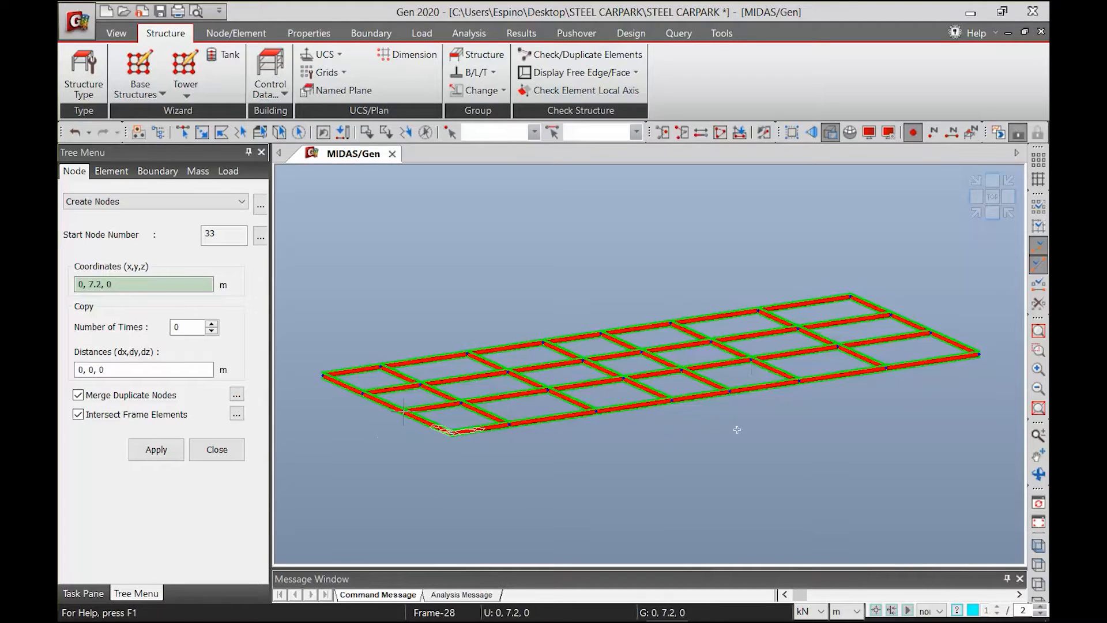
left_click(992, 196)
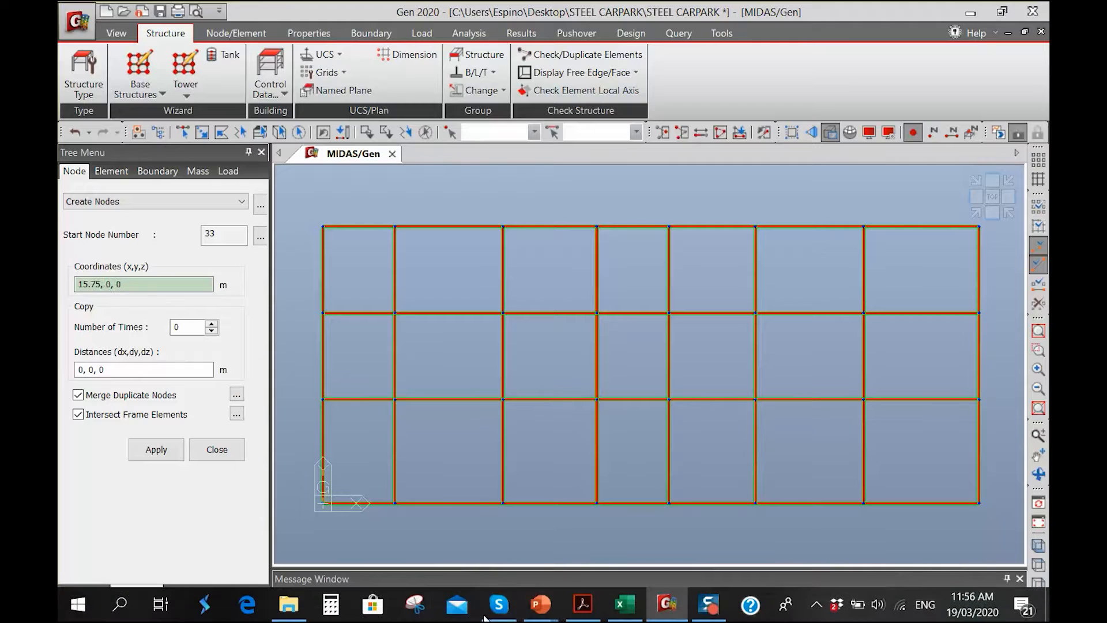
mouse_move(539, 603)
left_click(445, 508)
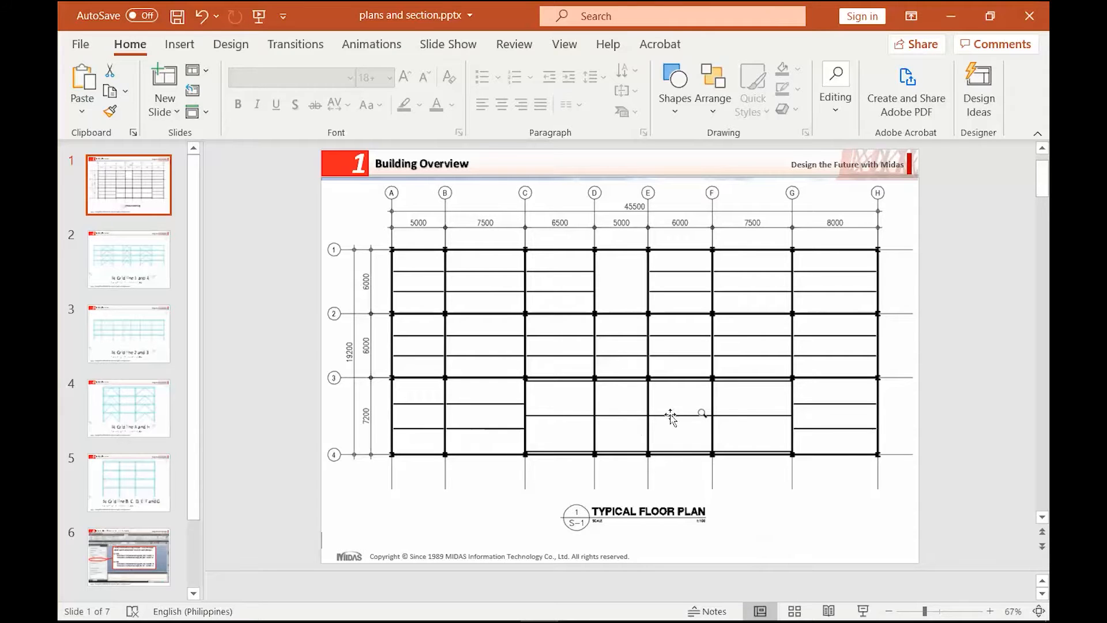
left_click(951, 17)
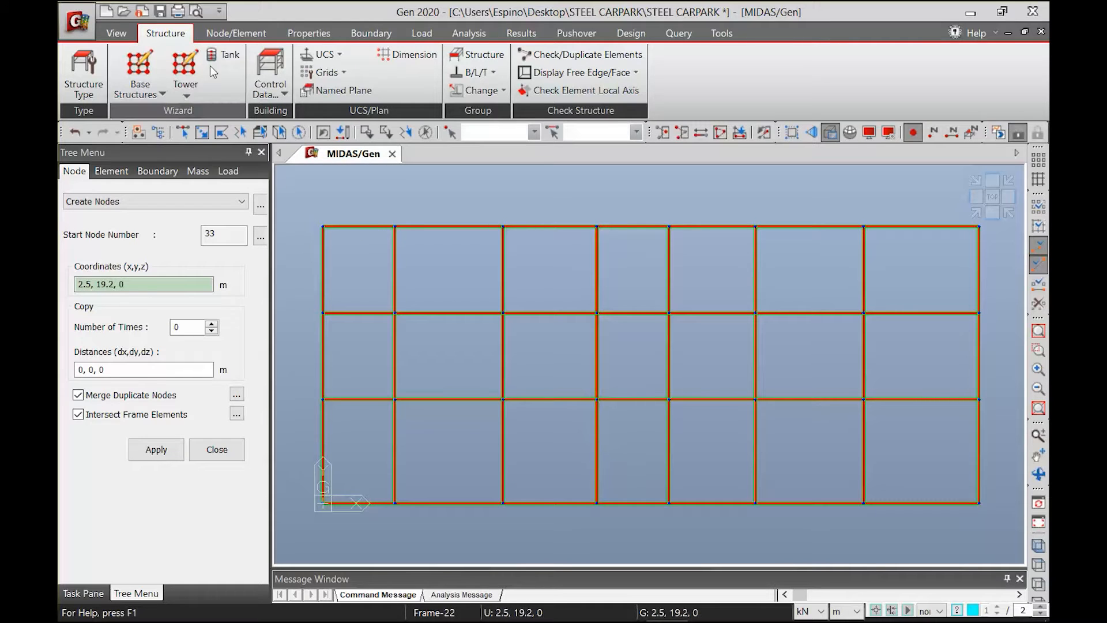
Delete the three transverse beams on grid lines D, E and F between grid lines 3 and 4 in midas Gen
left_click(182, 132)
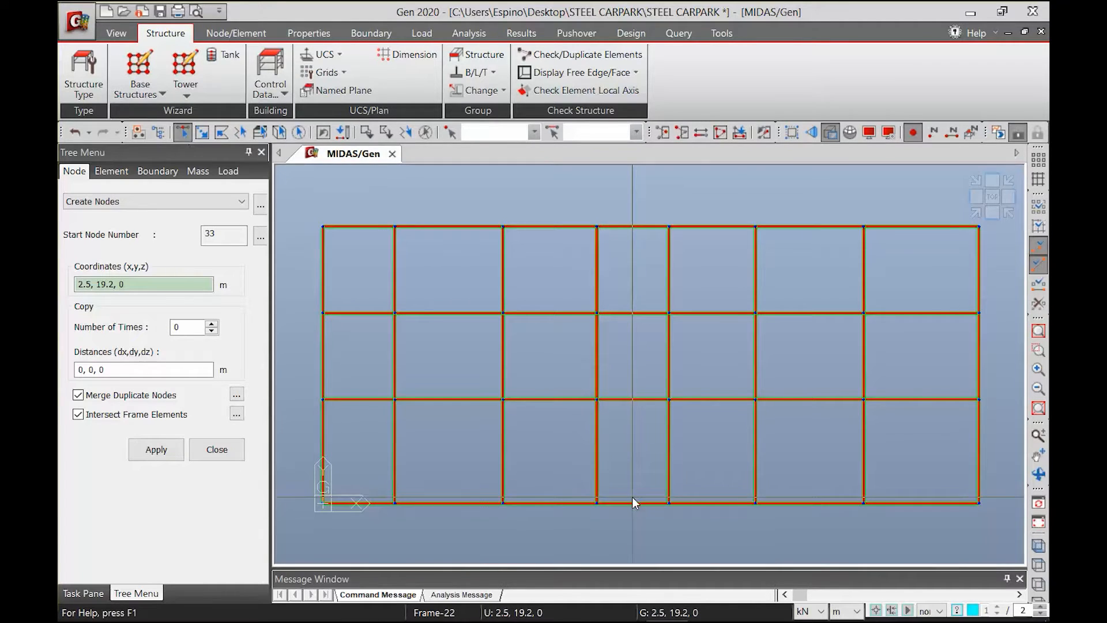
left_click_drag(553, 415, 554, 416)
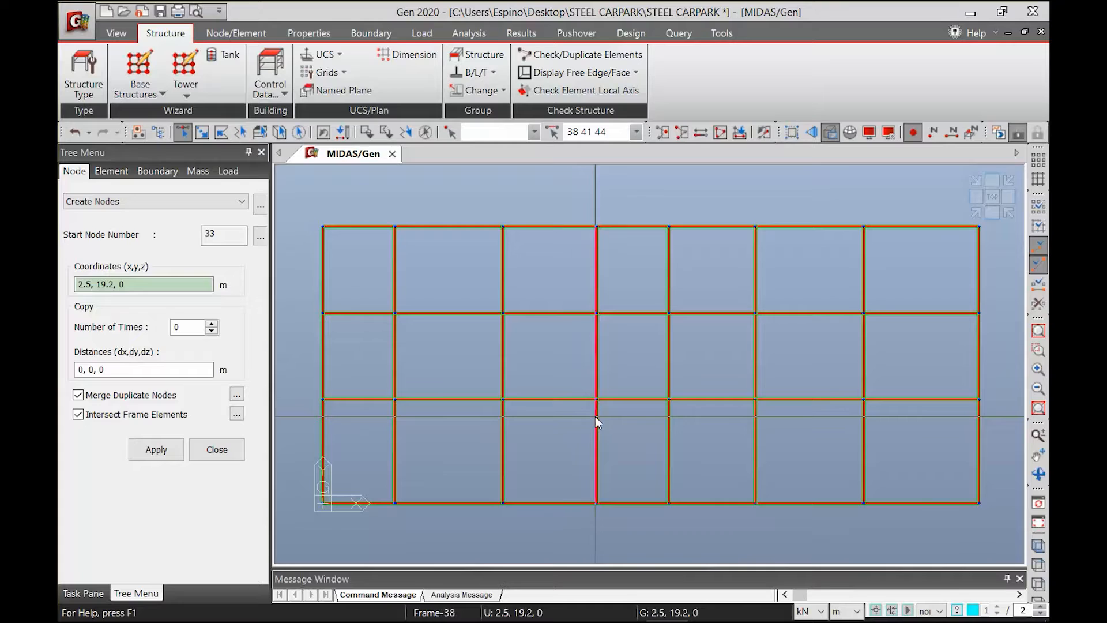
key("Delete")
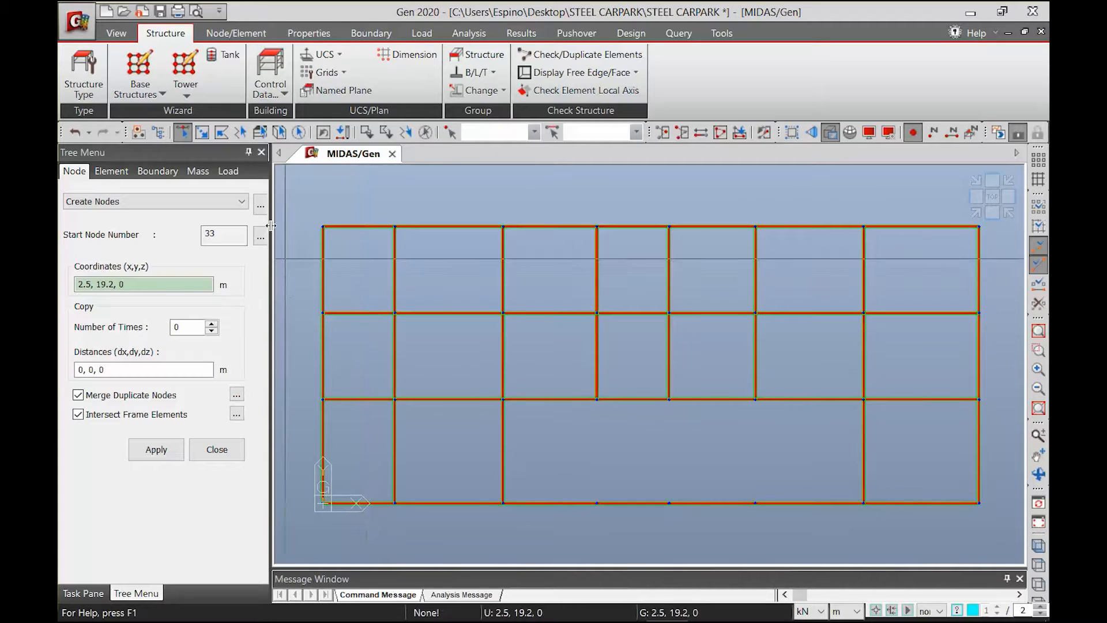
Set up Extrude Elements from nodes to line elements as beams with material A992, section W14X120 and a 90-degree beta angle
left_click(234, 36)
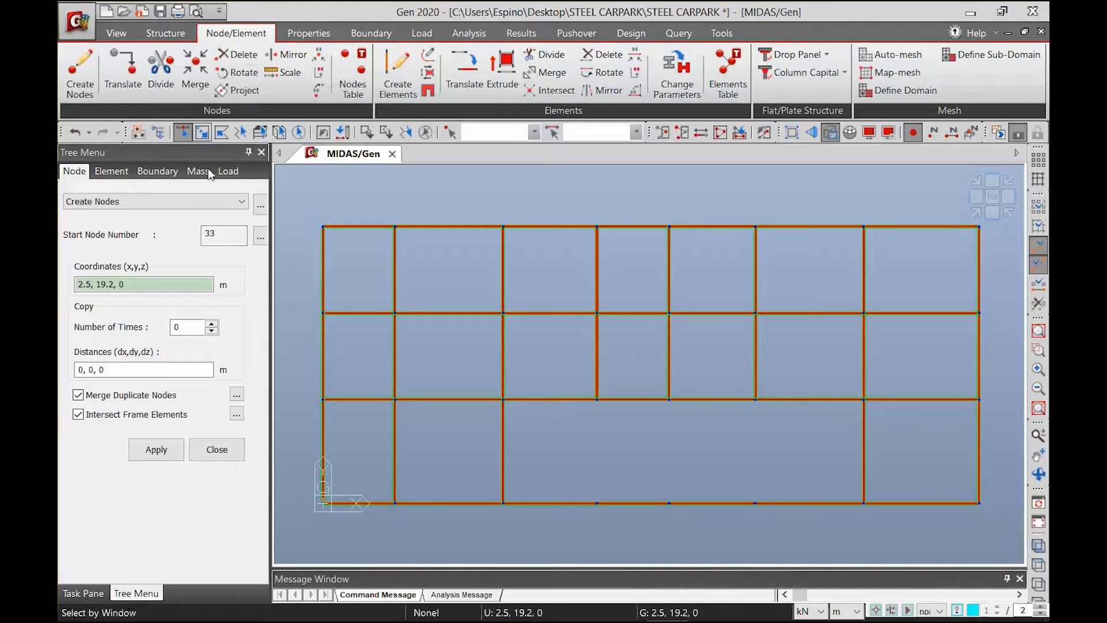
left_click(504, 75)
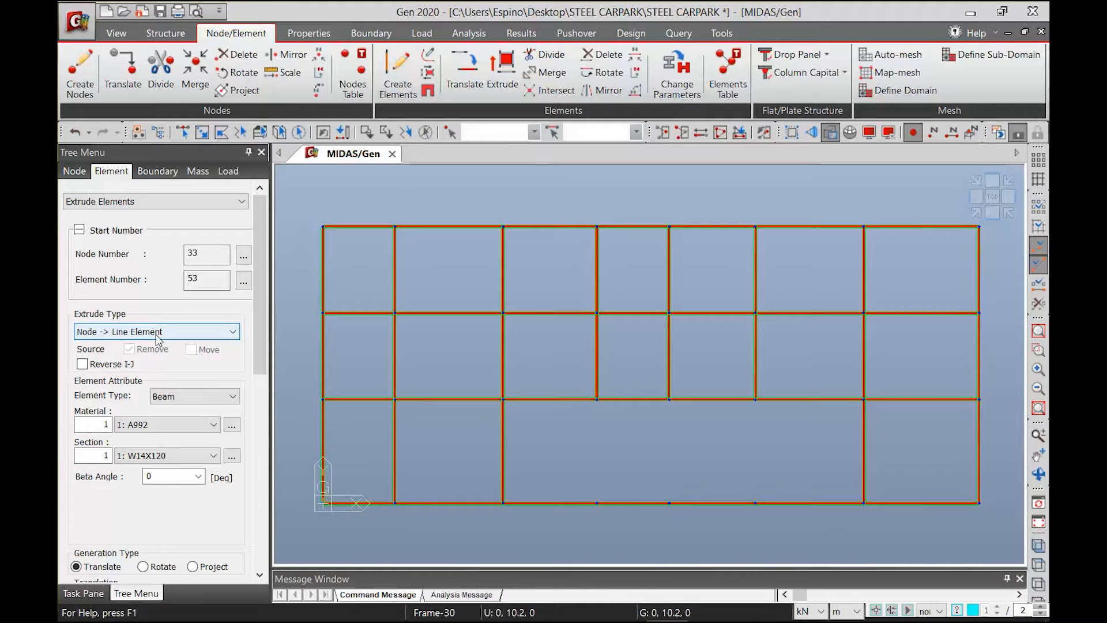
left_click(122, 333)
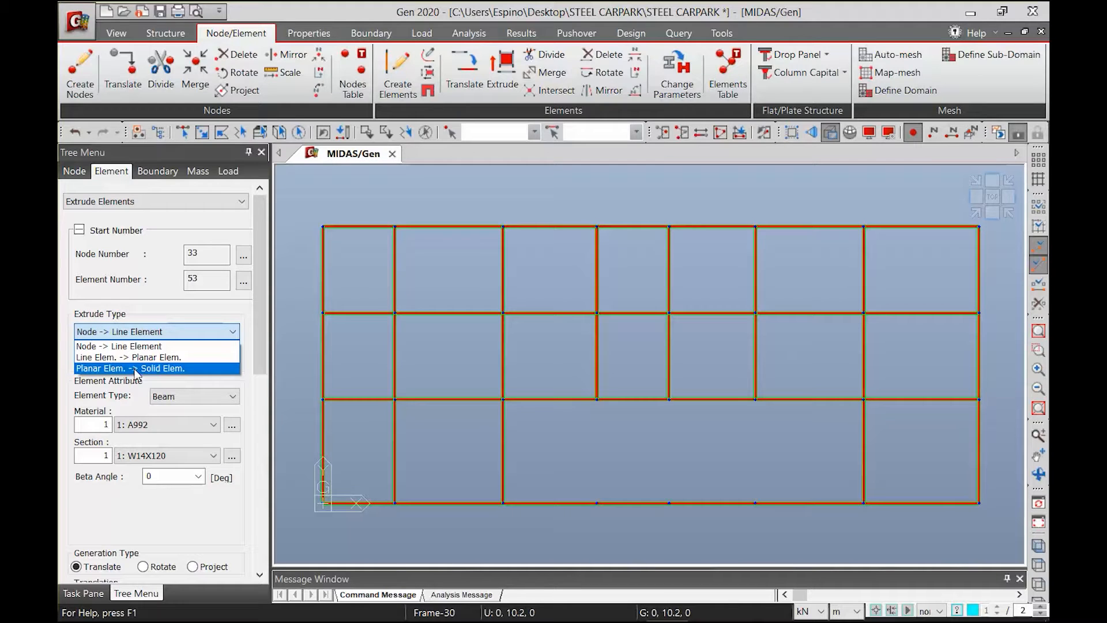
left_click(206, 346)
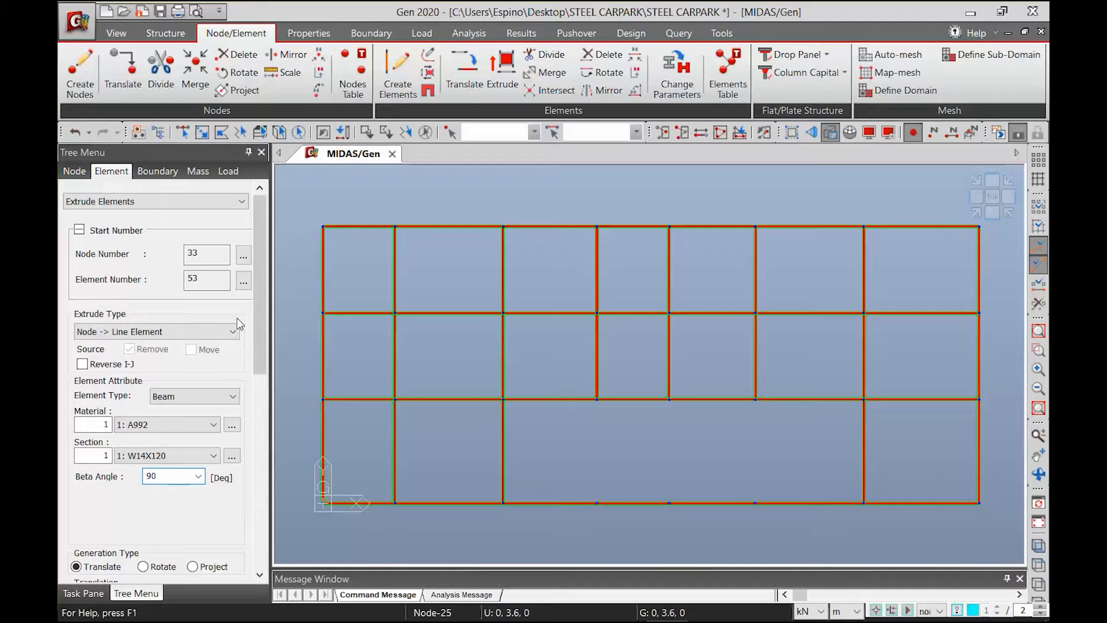
Extrude all grid nodes once by 0, 0, -3.2 m to create the columns, and show the model in isometric view
left_click_drag(257, 293, 257, 445)
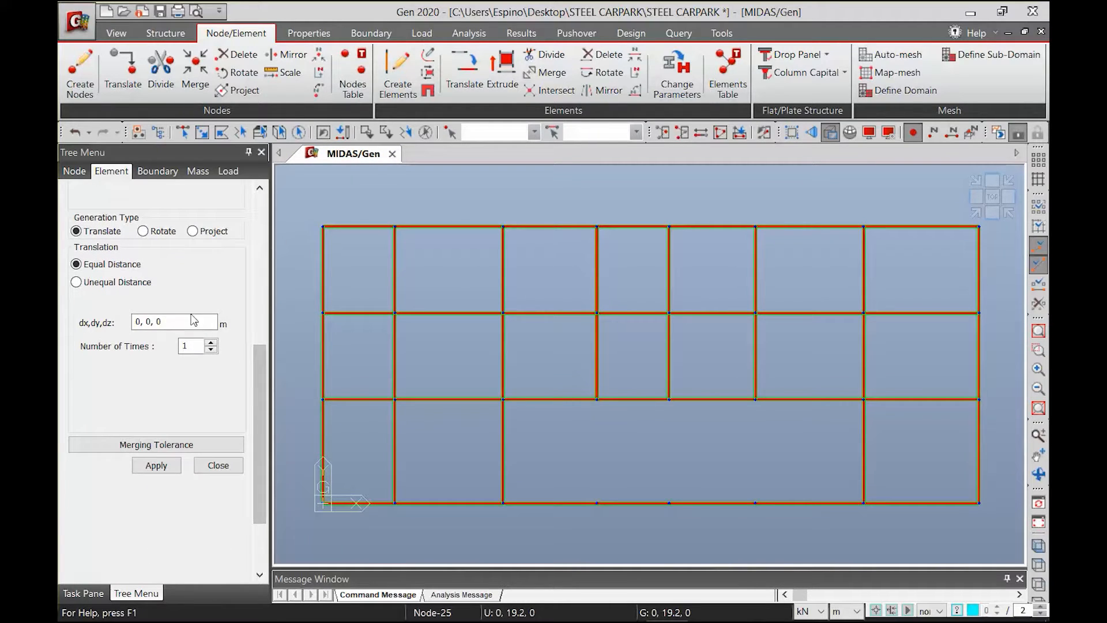
left_click(164, 319)
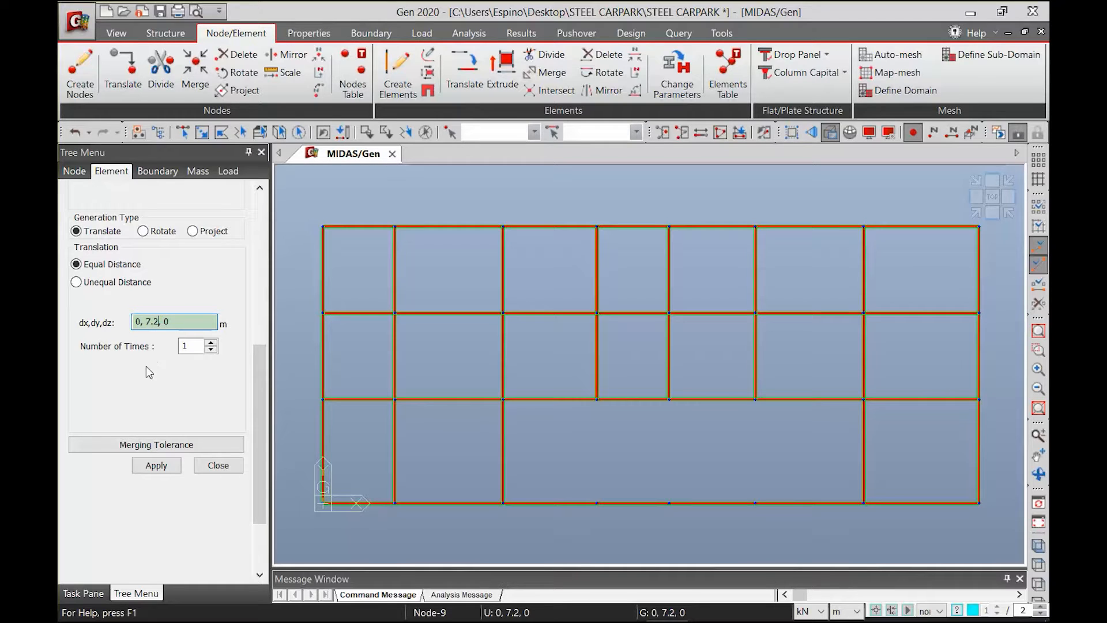
key("BackSpace")
key("BackSpace")
key("BackSpace")
type("0, -3")
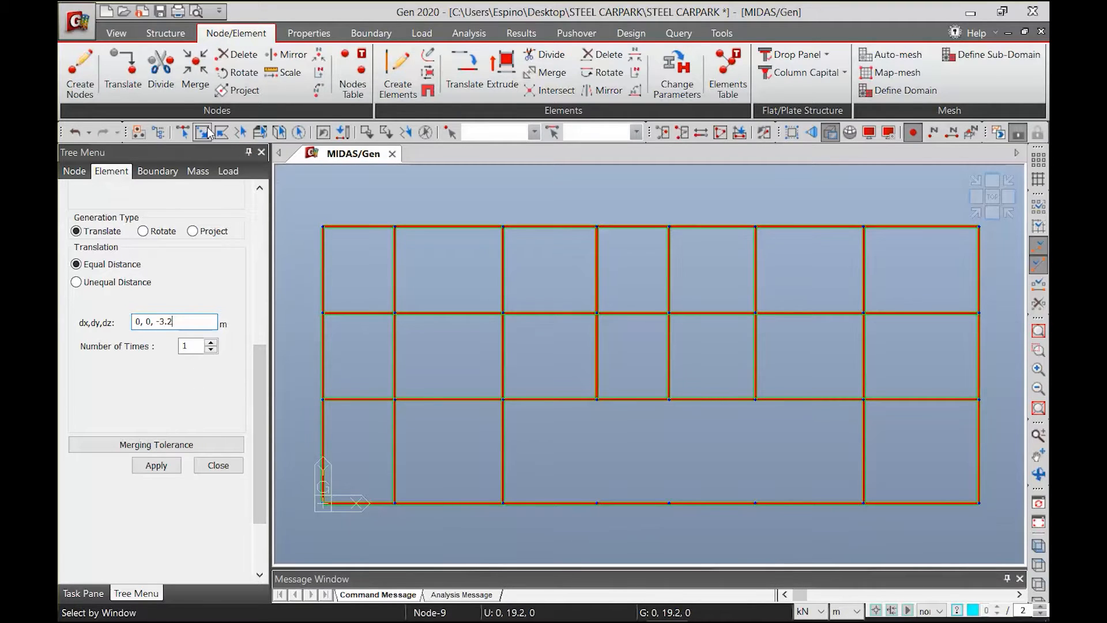
left_click_drag(297, 207, 1002, 543)
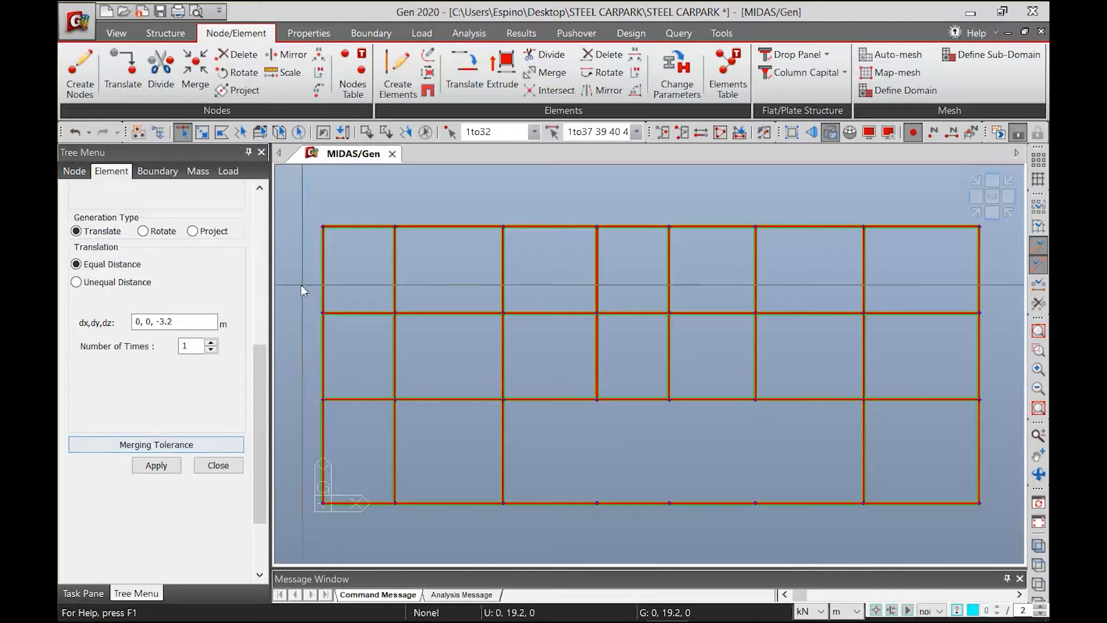
left_click(163, 468)
middle_click_drag(605, 415, 657, 326, "ctrl")
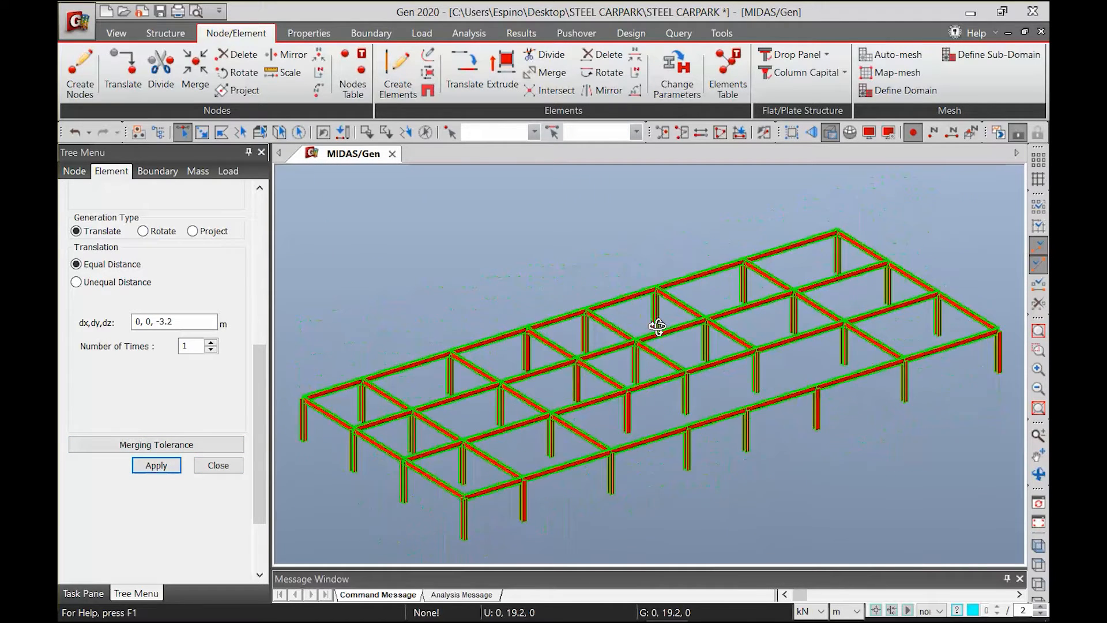
left_click(974, 212)
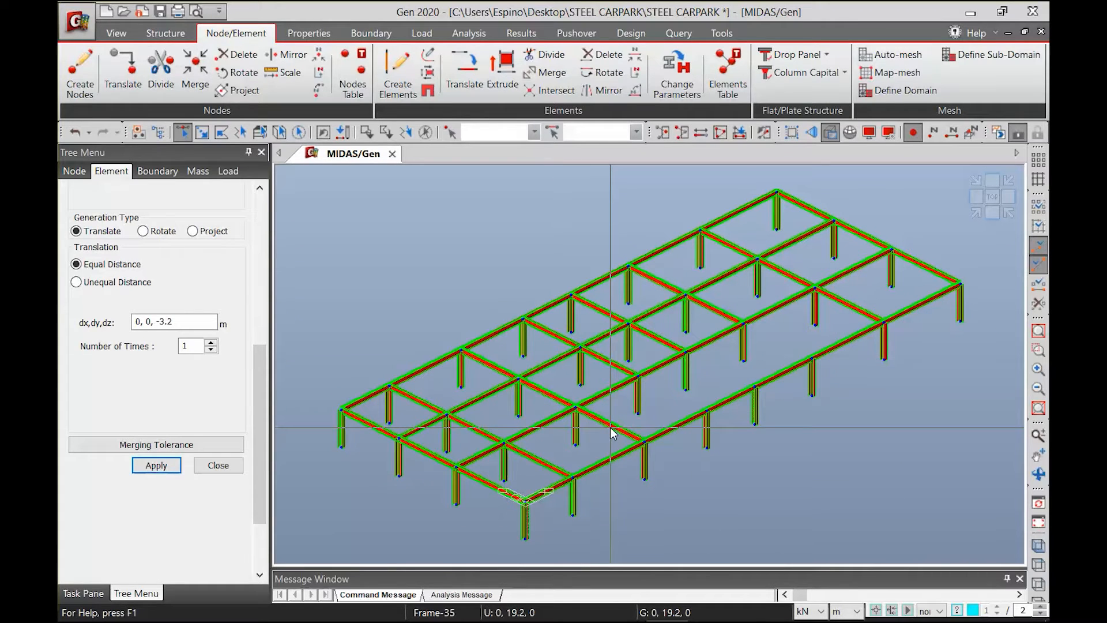
mouse_move(613, 434)
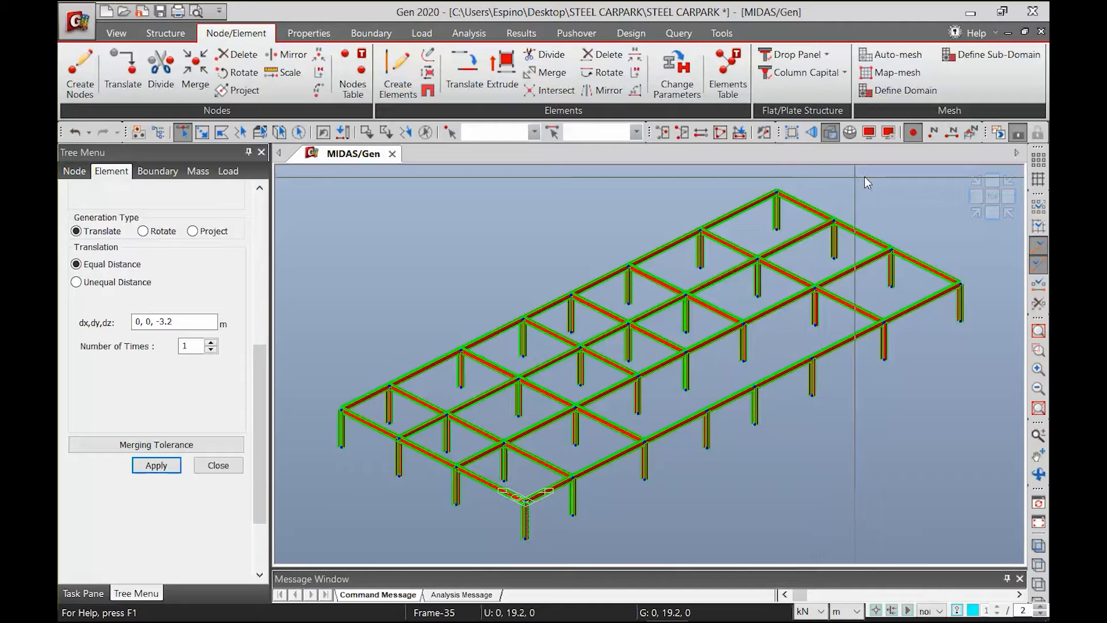
Apply random section-based element colors in the display options repeatedly until the beams are green and the columns blue
left_click(890, 136)
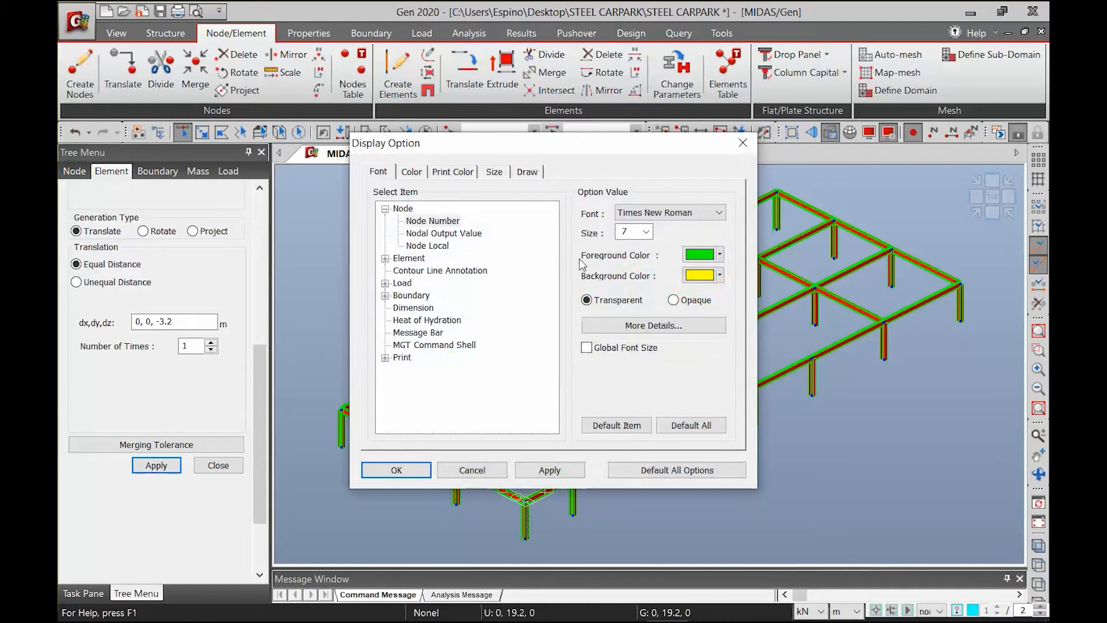
left_click(526, 174)
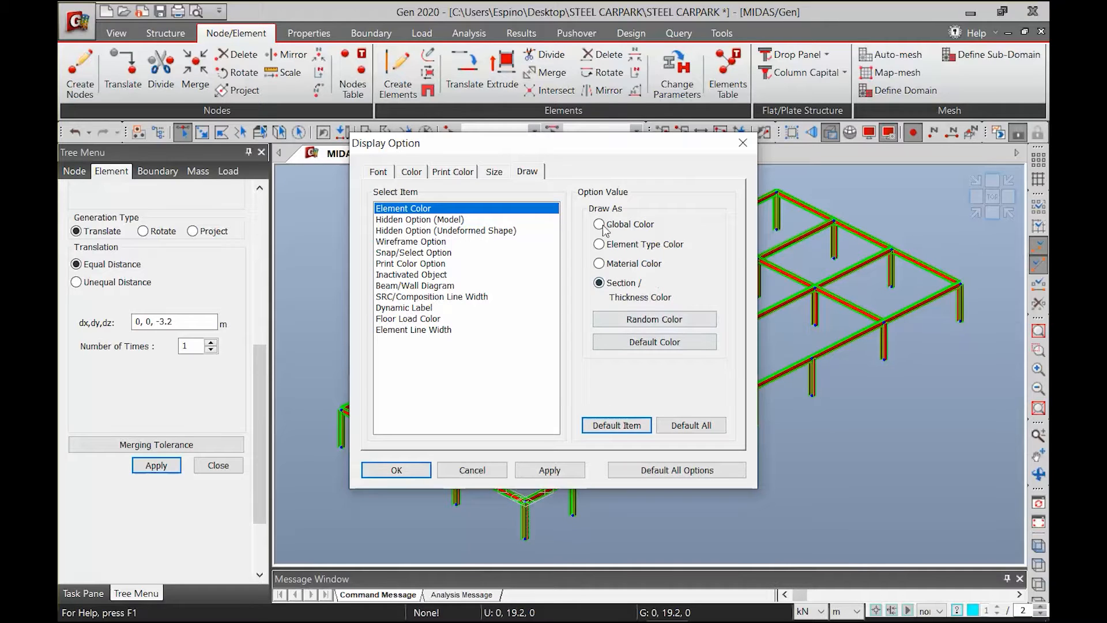
left_click(654, 319)
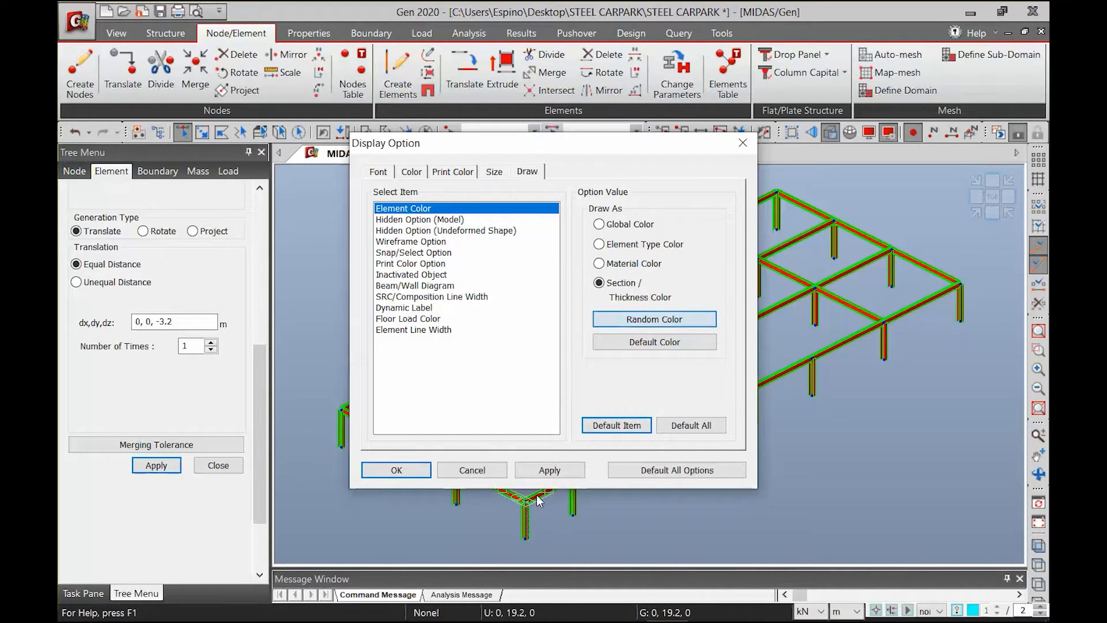
left_click(551, 468)
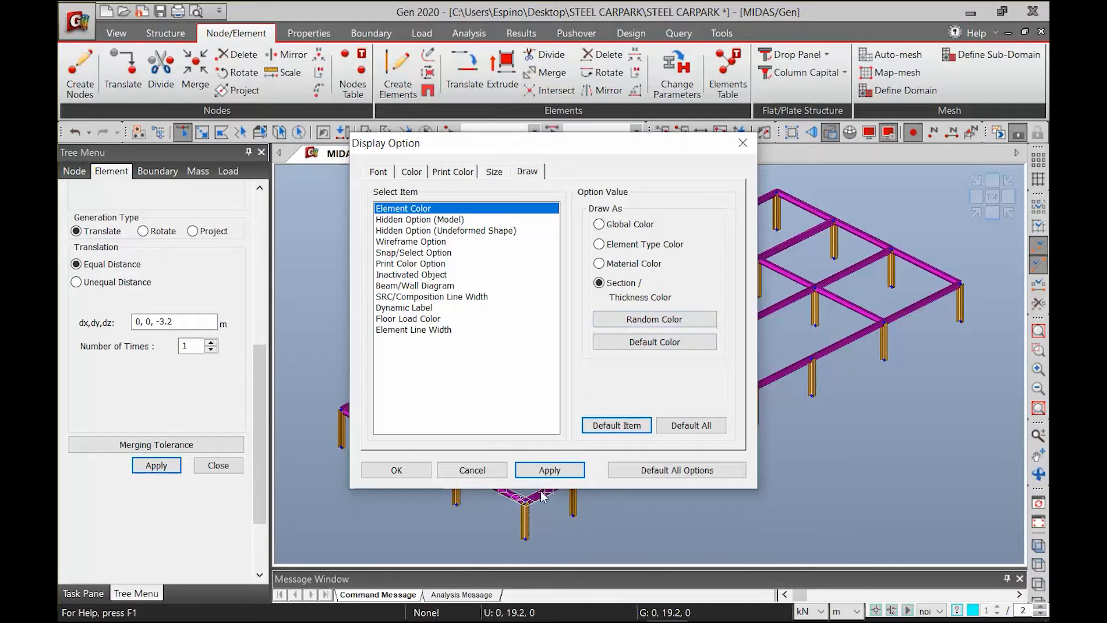
left_click(548, 470)
left_click(639, 317)
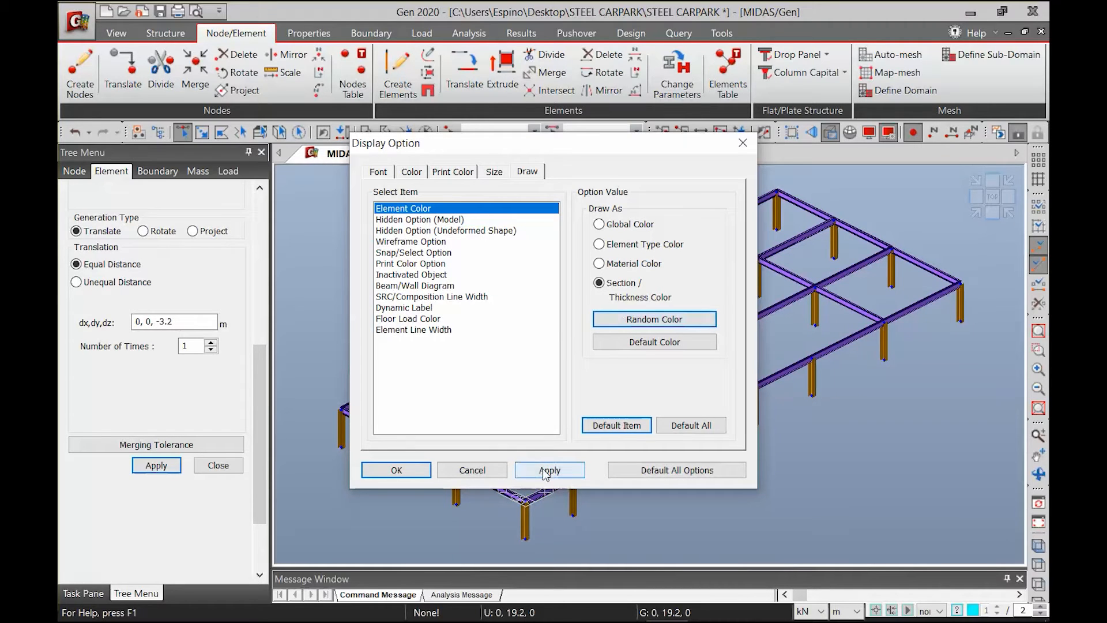
left_click(649, 317)
left_click(549, 469)
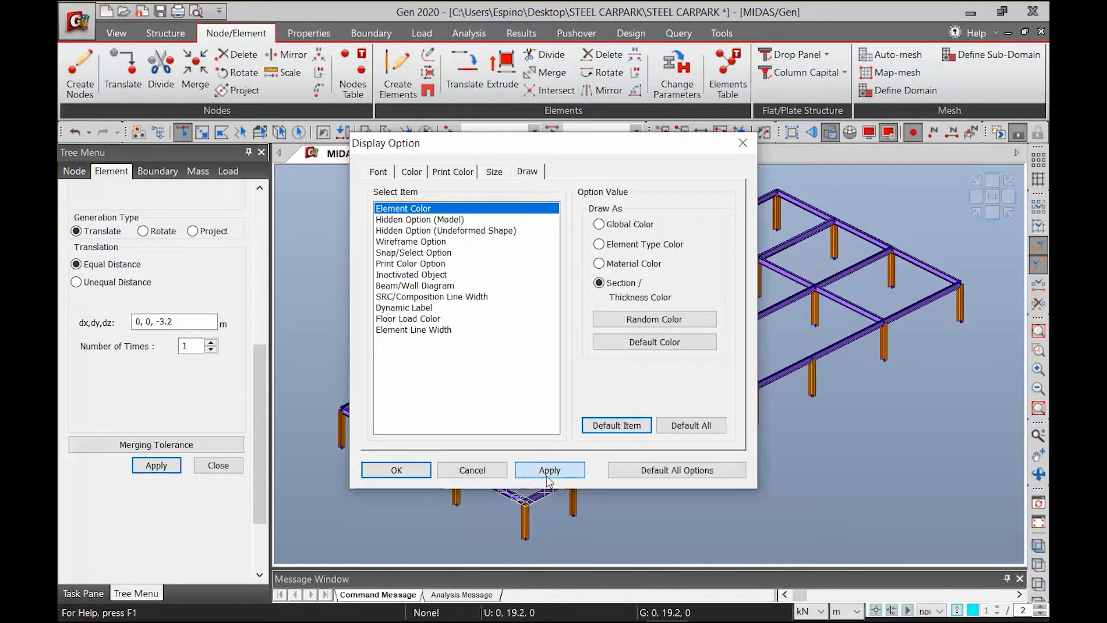
left_click(641, 318)
left_click(550, 470)
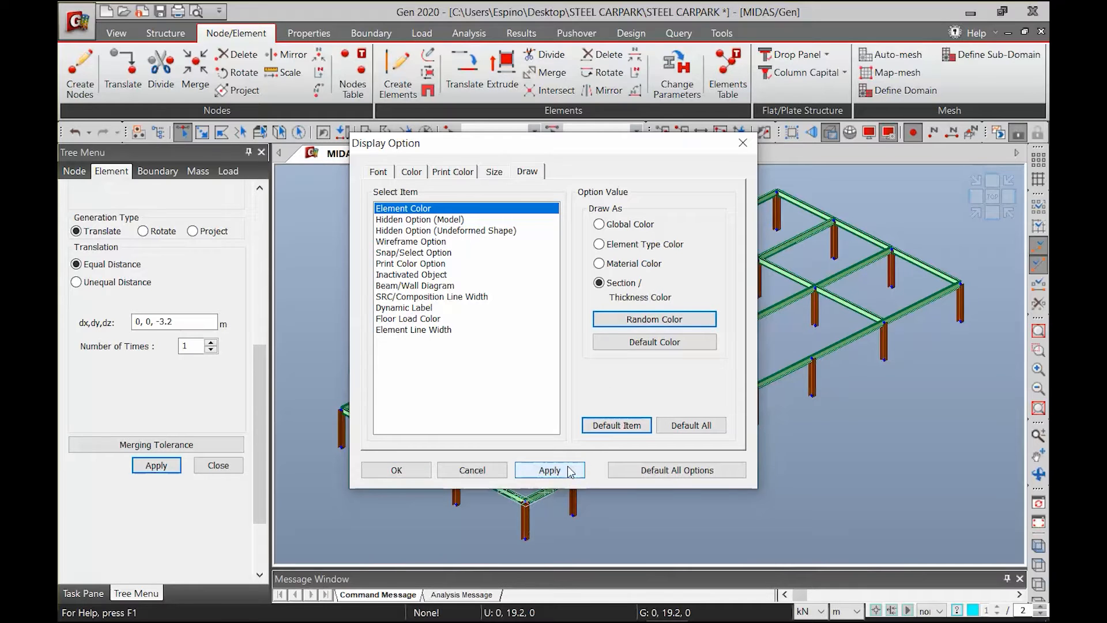
left_click(638, 320)
left_click(549, 469)
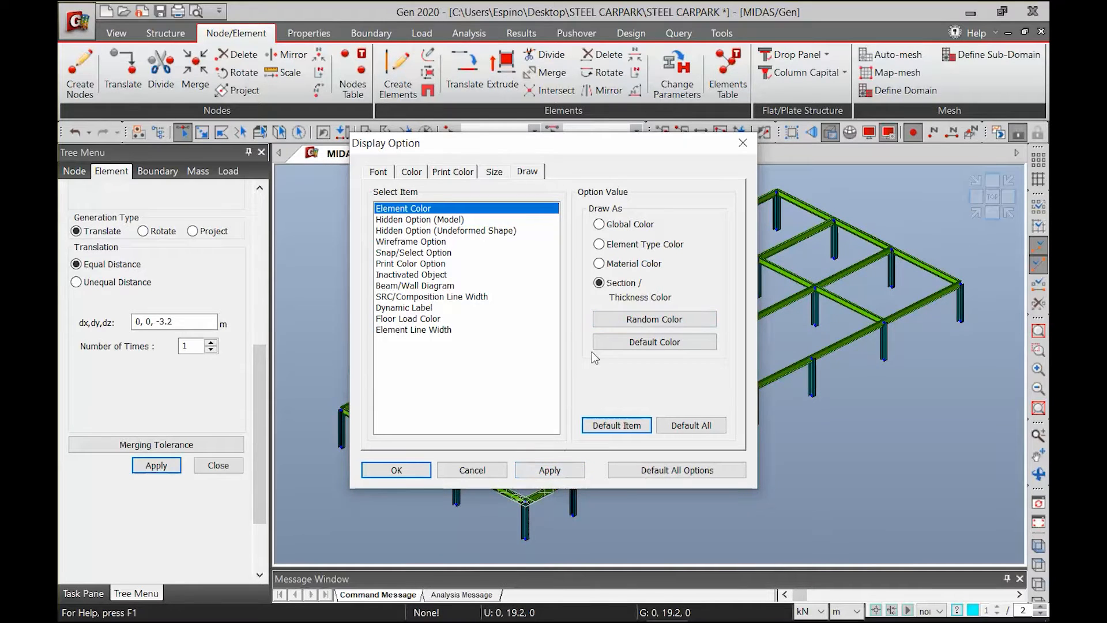
left_click(606, 320)
left_click(549, 470)
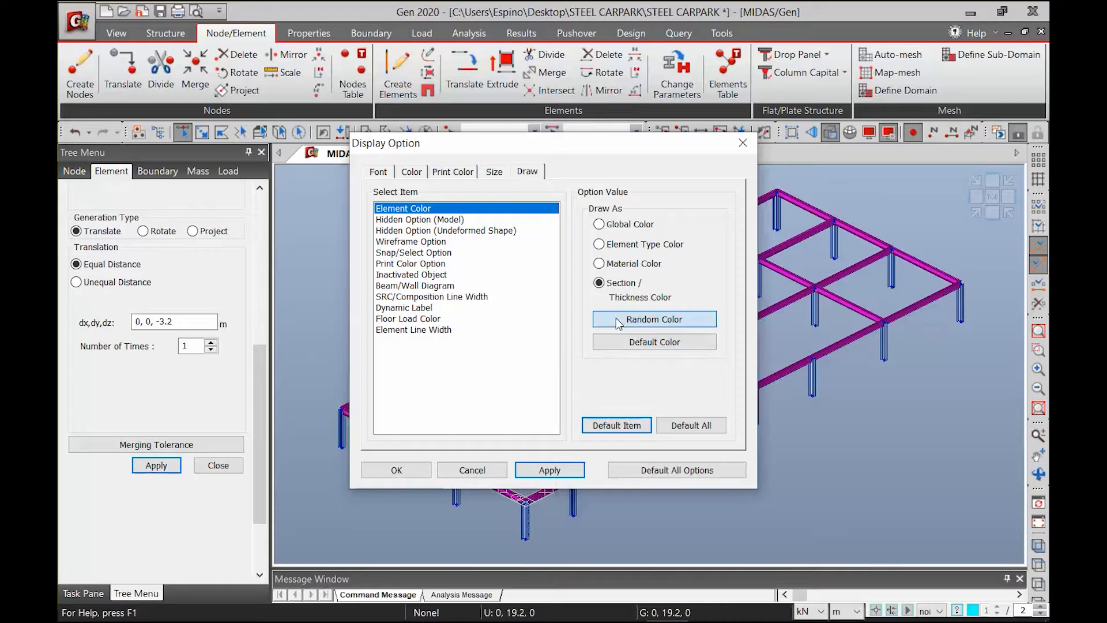
left_click(549, 470)
left_click(608, 320)
left_click(544, 470)
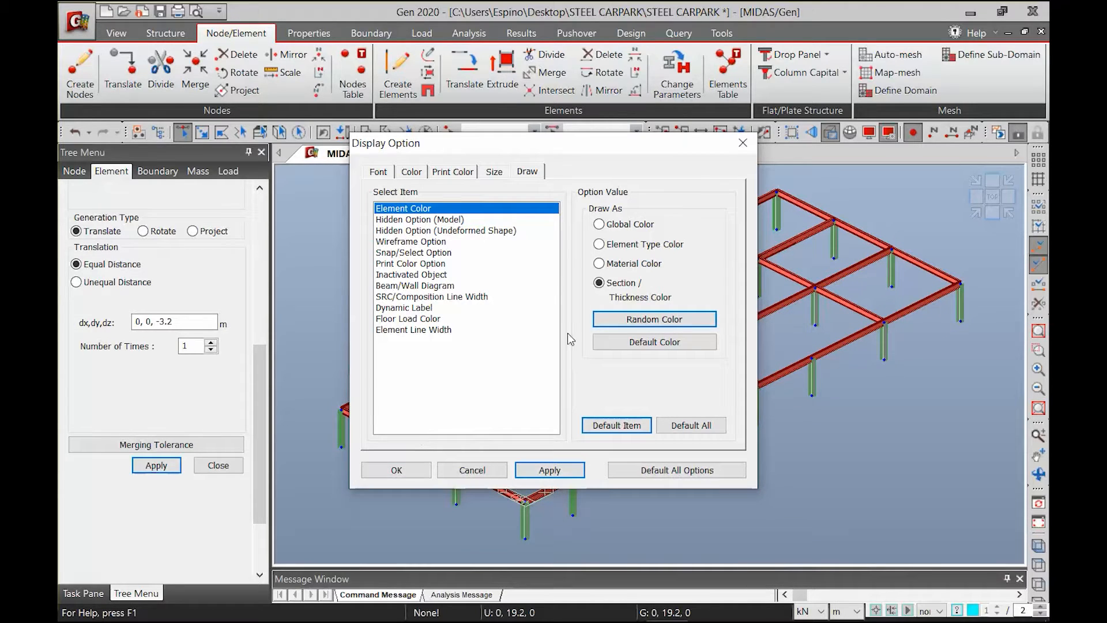
left_click(679, 349)
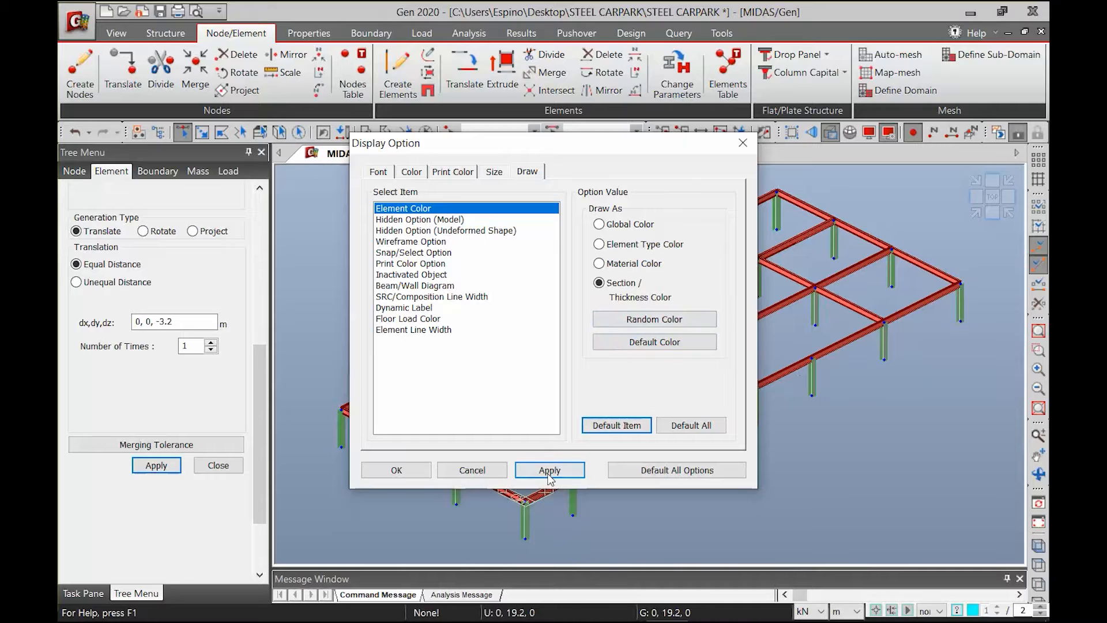
left_click(547, 468)
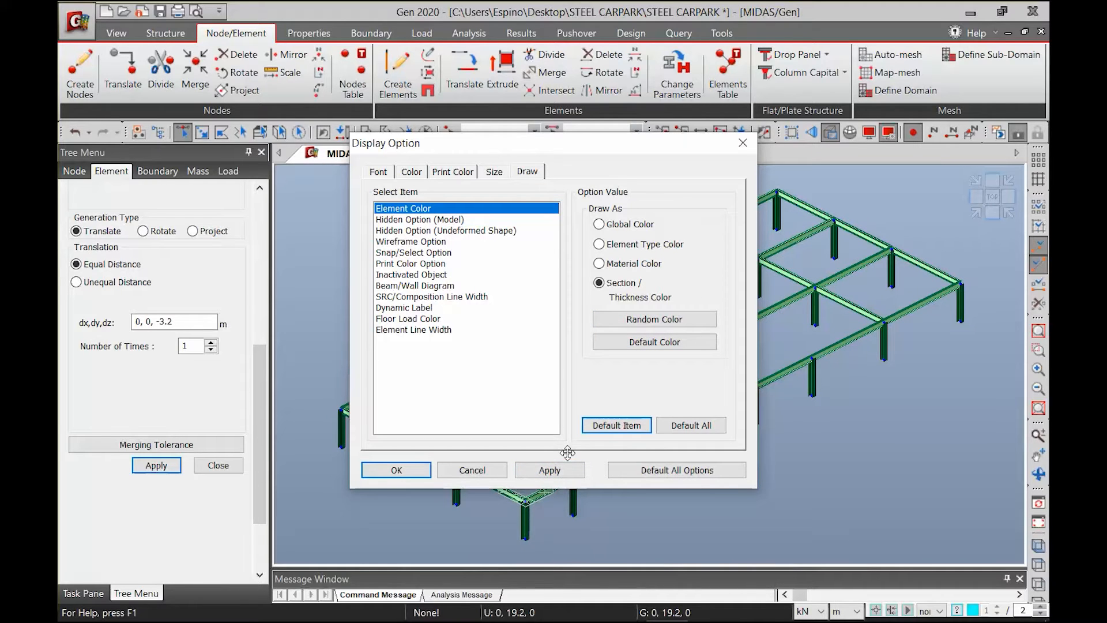
left_click(655, 319)
left_click(548, 469)
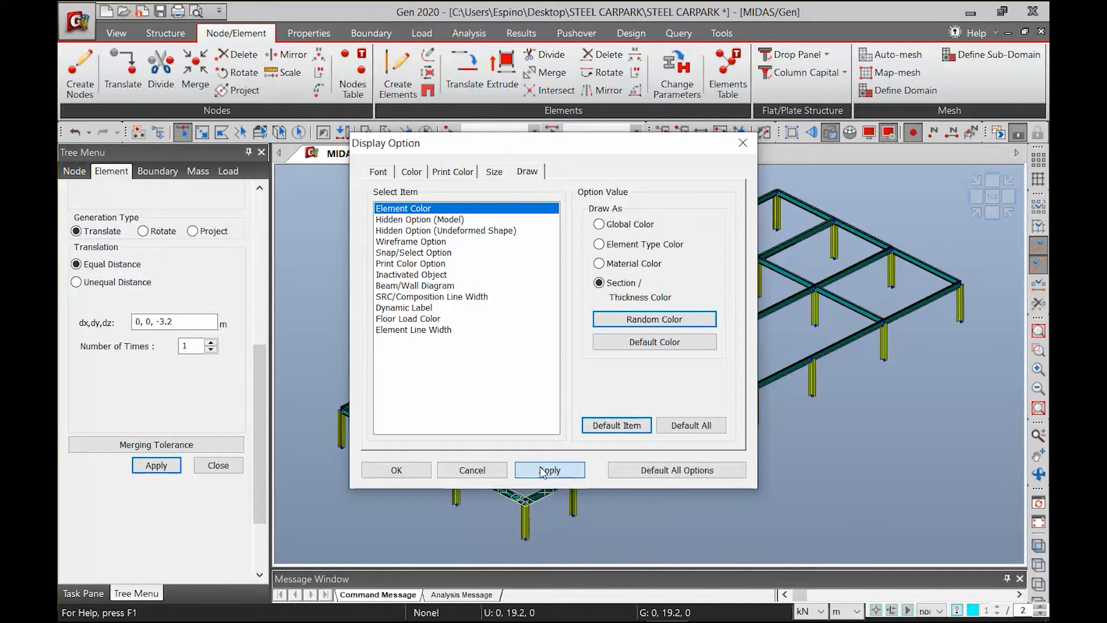
left_click(638, 320)
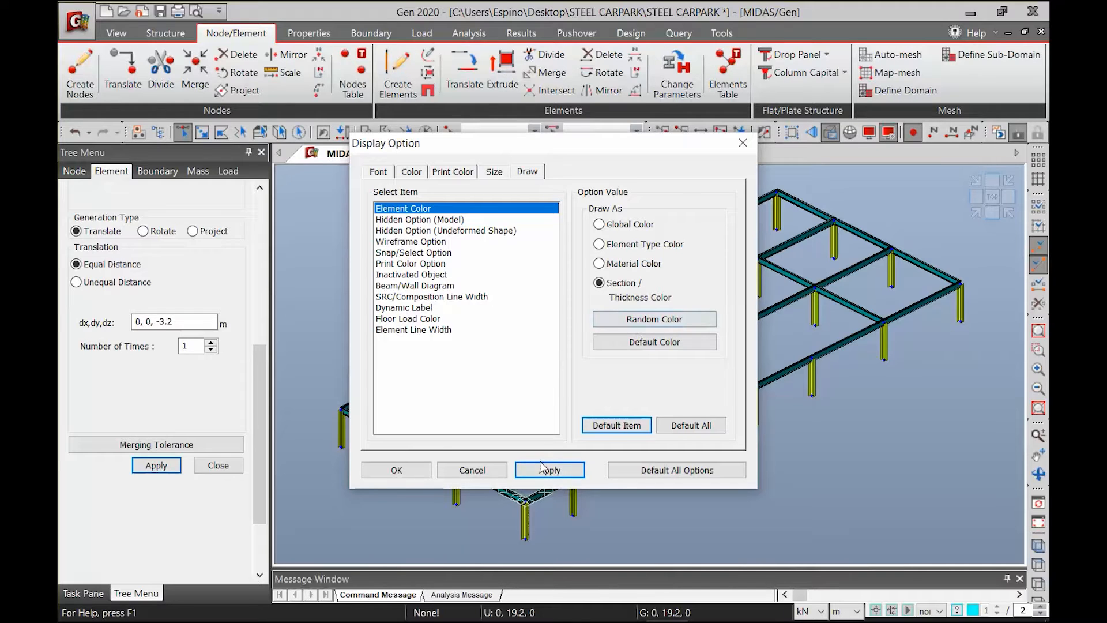
left_click(548, 470)
left_click(641, 317)
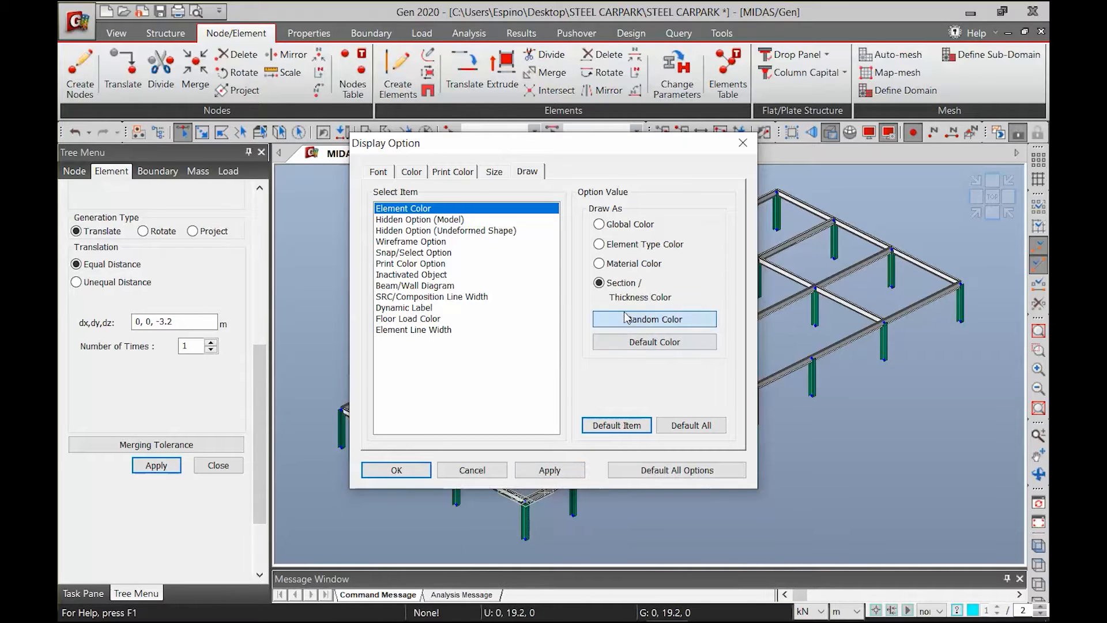
left_click(548, 470)
left_click(611, 320)
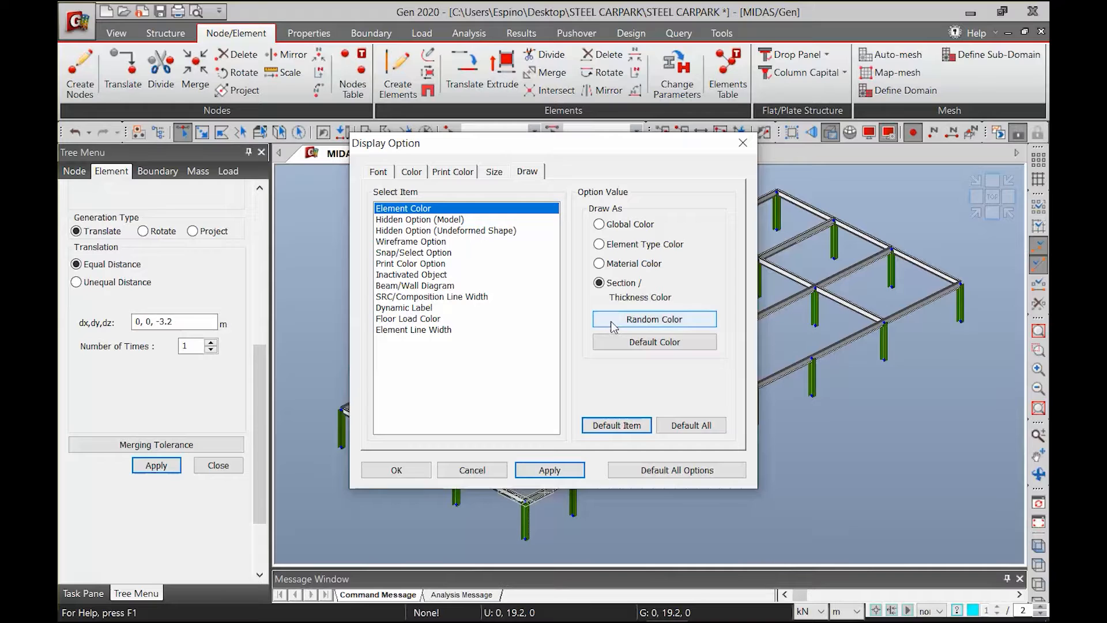
left_click(525, 468)
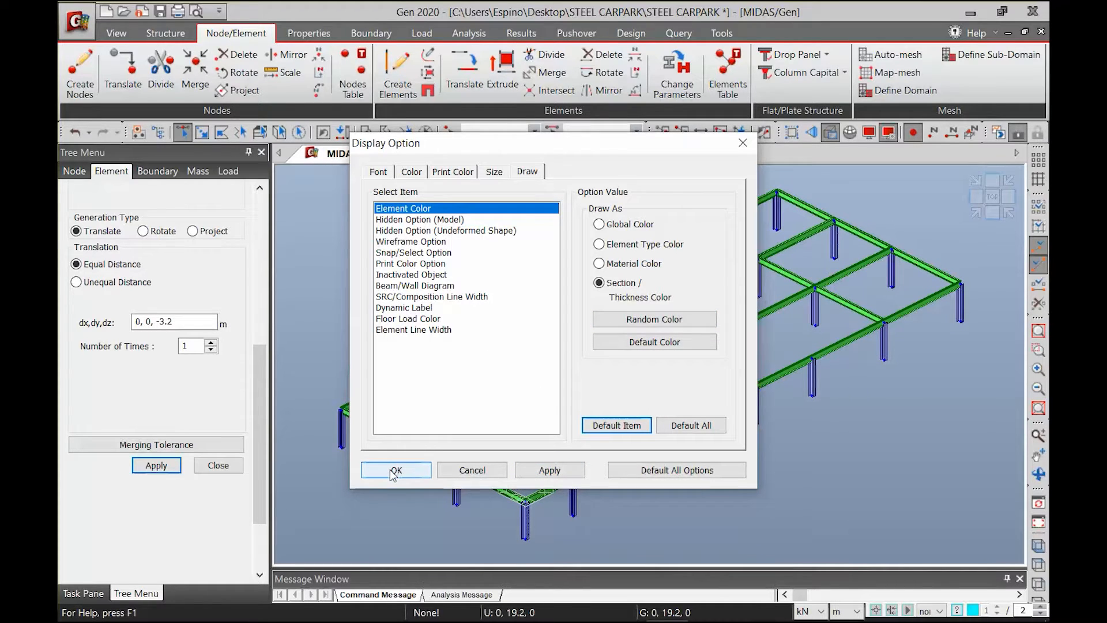
Accept the display options, then set up Create Elements with material A992, section W14X61 and node and element intersection turned off
left_click(377, 470)
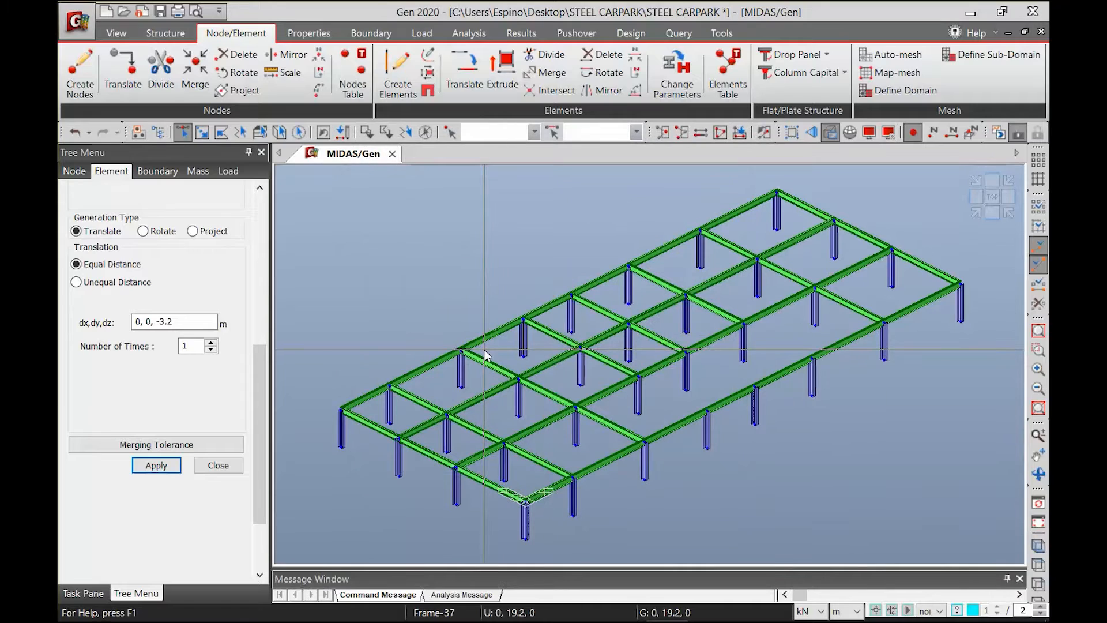
mouse_move(485, 354)
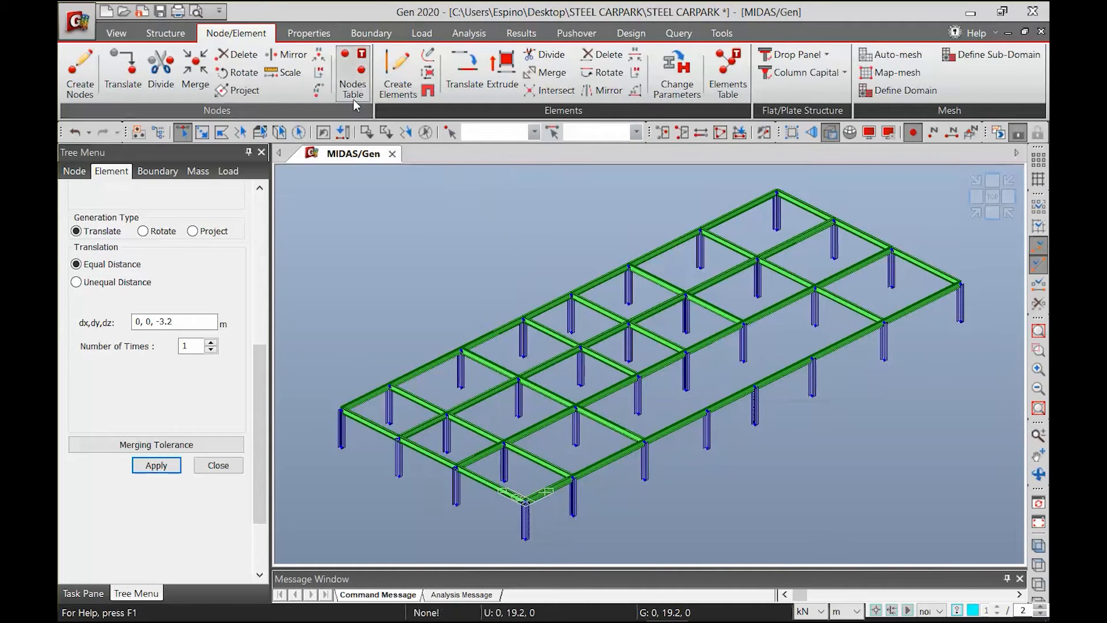
left_click(401, 87)
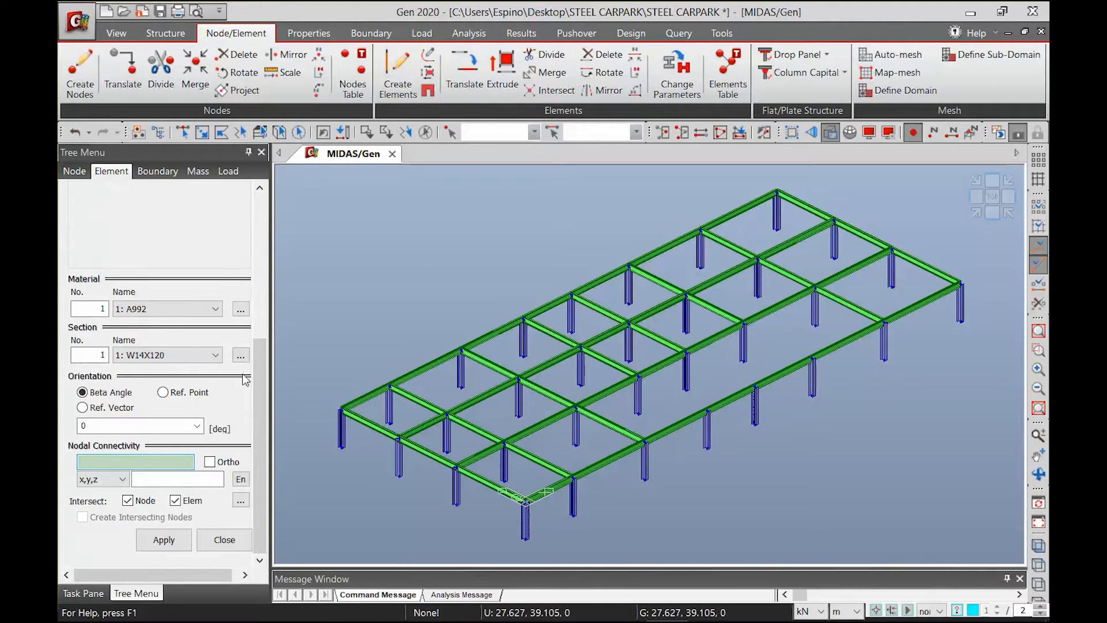
scroll(257, 400, "up", 5)
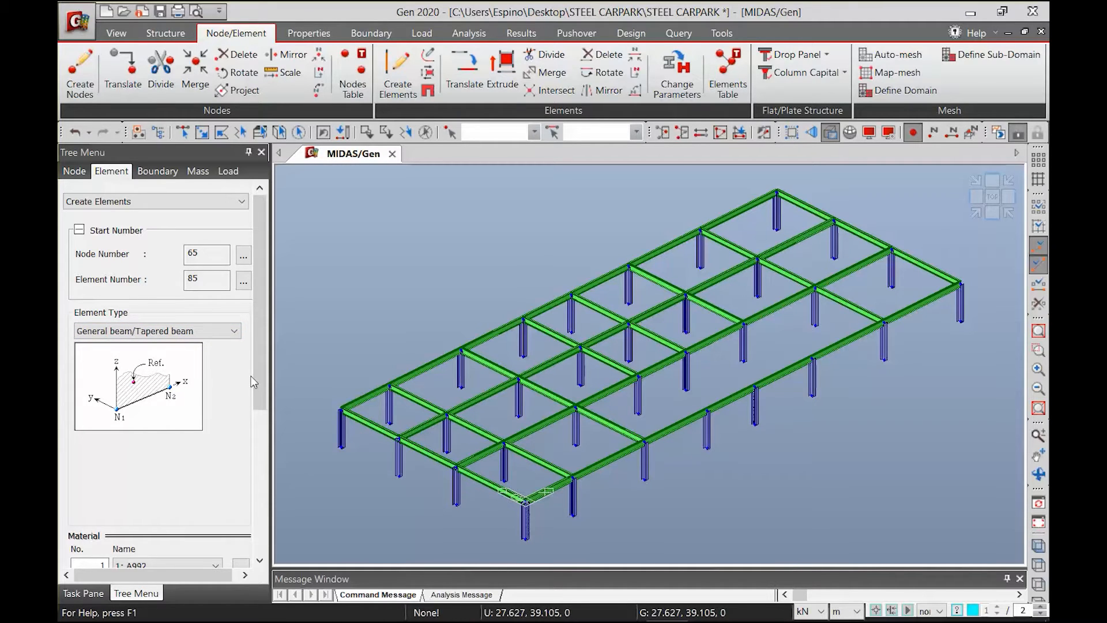
scroll(257, 392, "down", 5)
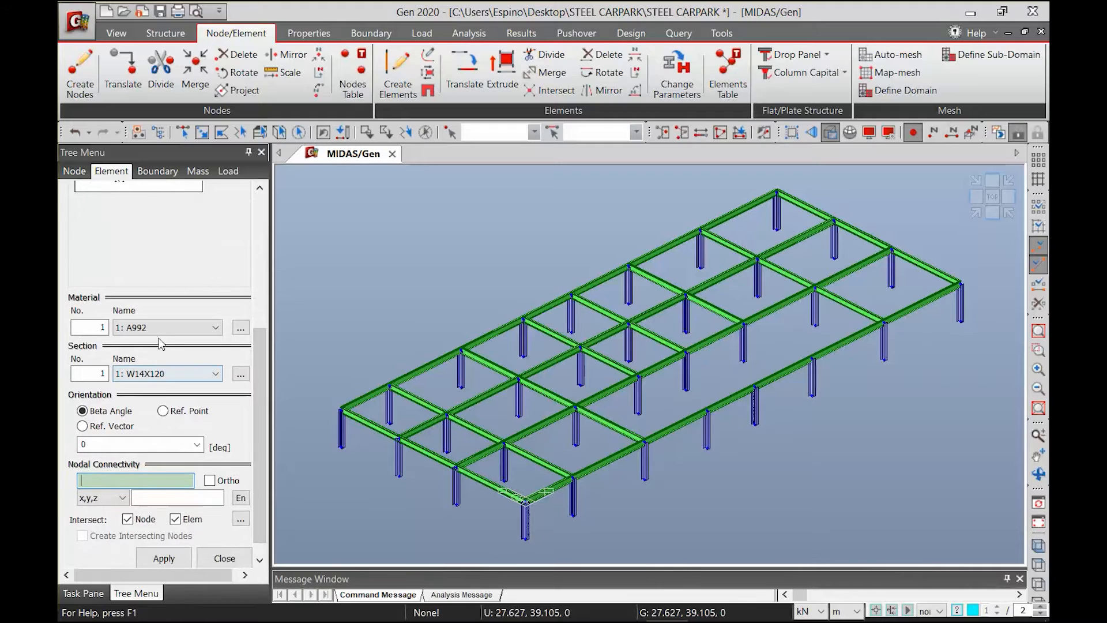
left_click(155, 374)
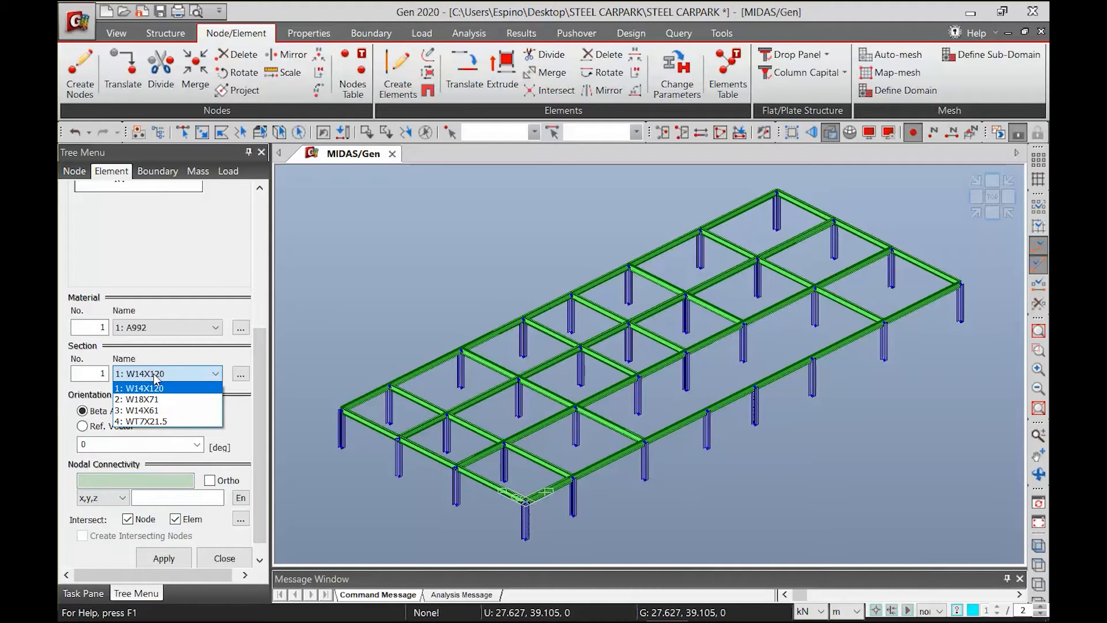
left_click(155, 410)
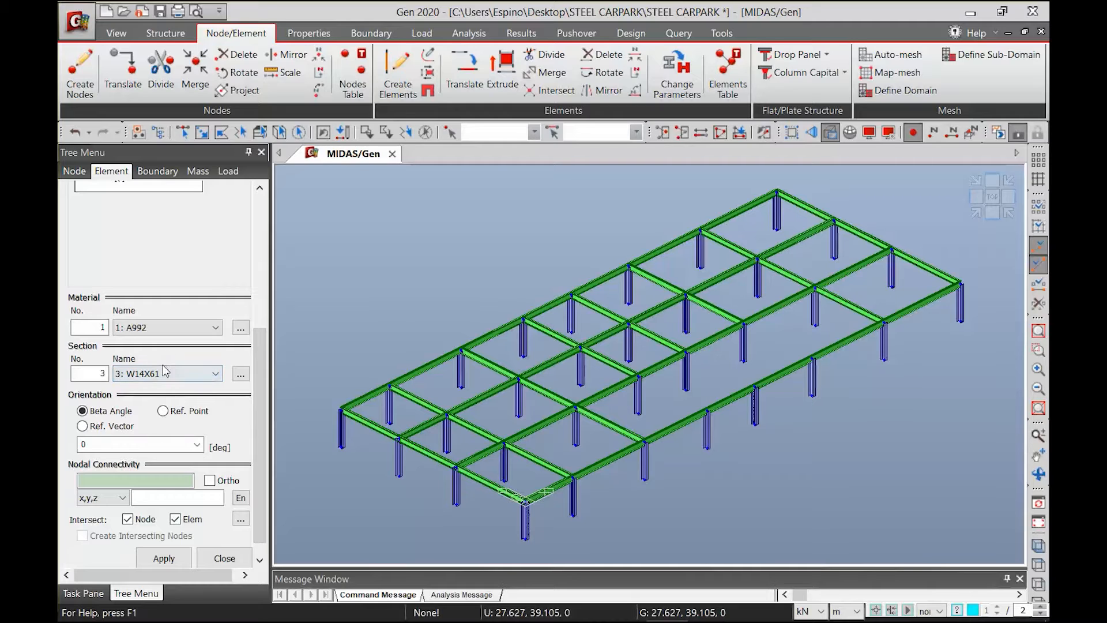
left_click(199, 374)
left_click(199, 374)
scroll(254, 421, "down", 1)
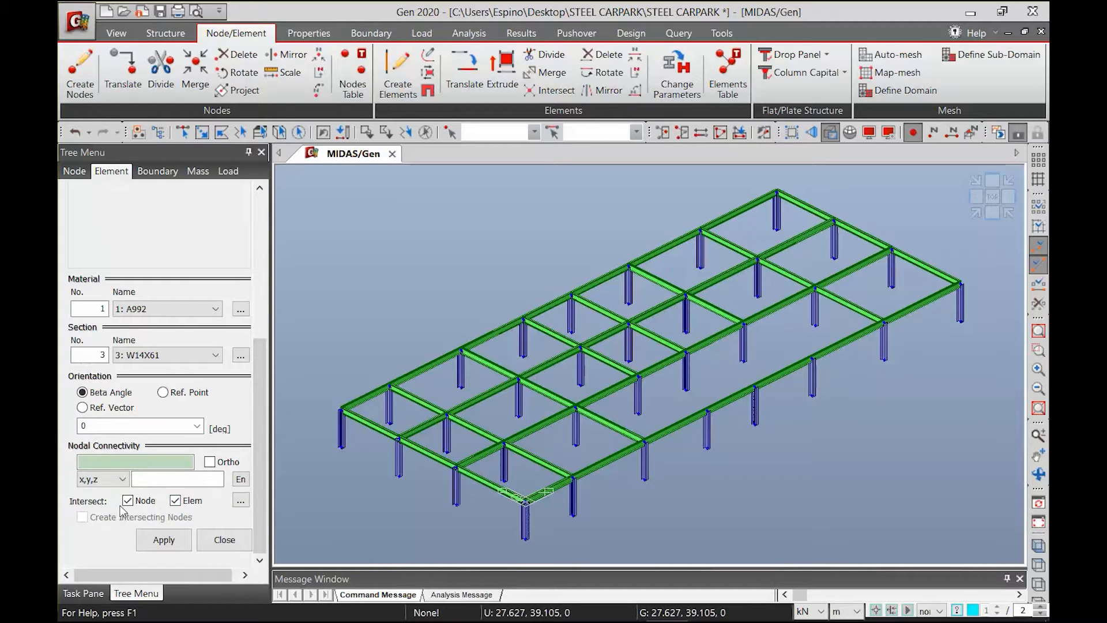
left_click(128, 501)
left_click(175, 500)
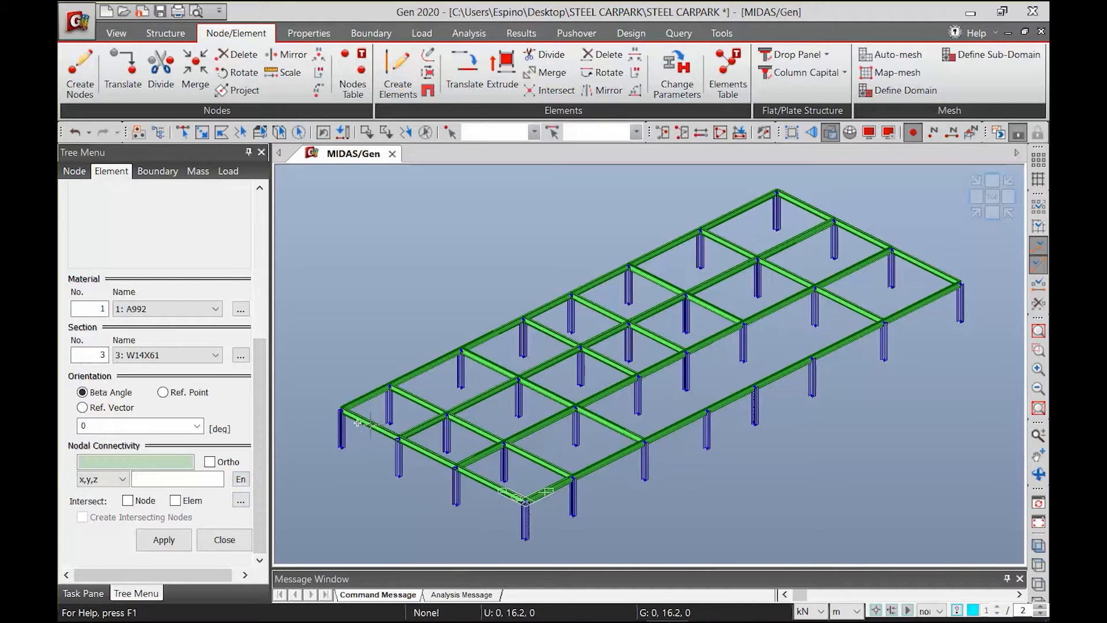
Check the secondary beam layout on the typical floor plan in plans and section.pptx and set the element snap in midas Gen to thirds
mouse_move(462, 620)
left_click(539, 608)
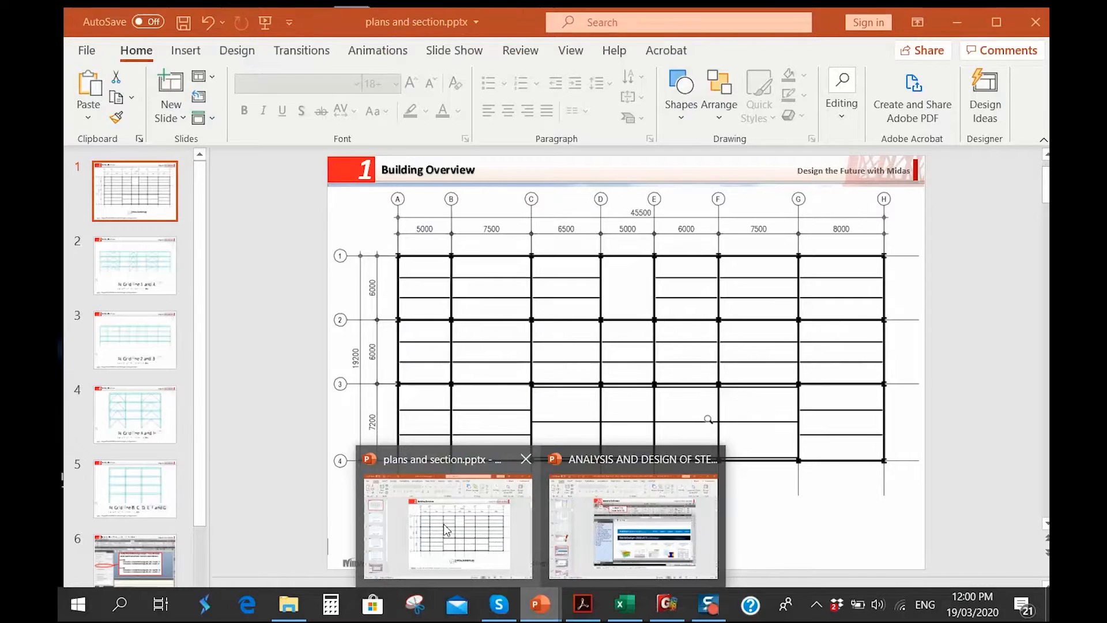
left_click(444, 513)
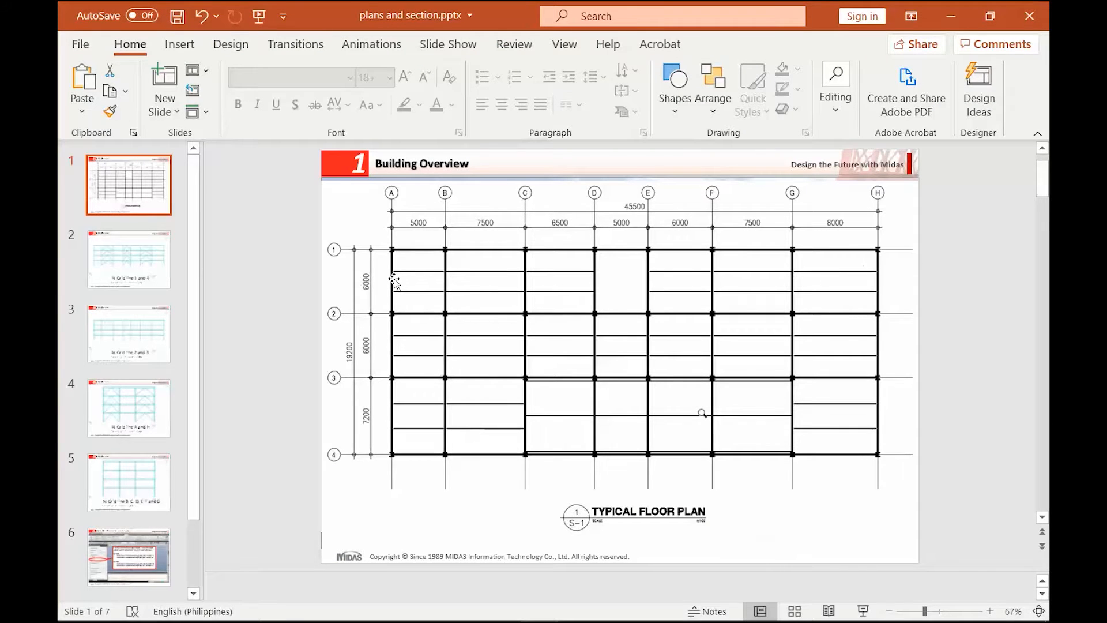
left_click(950, 16)
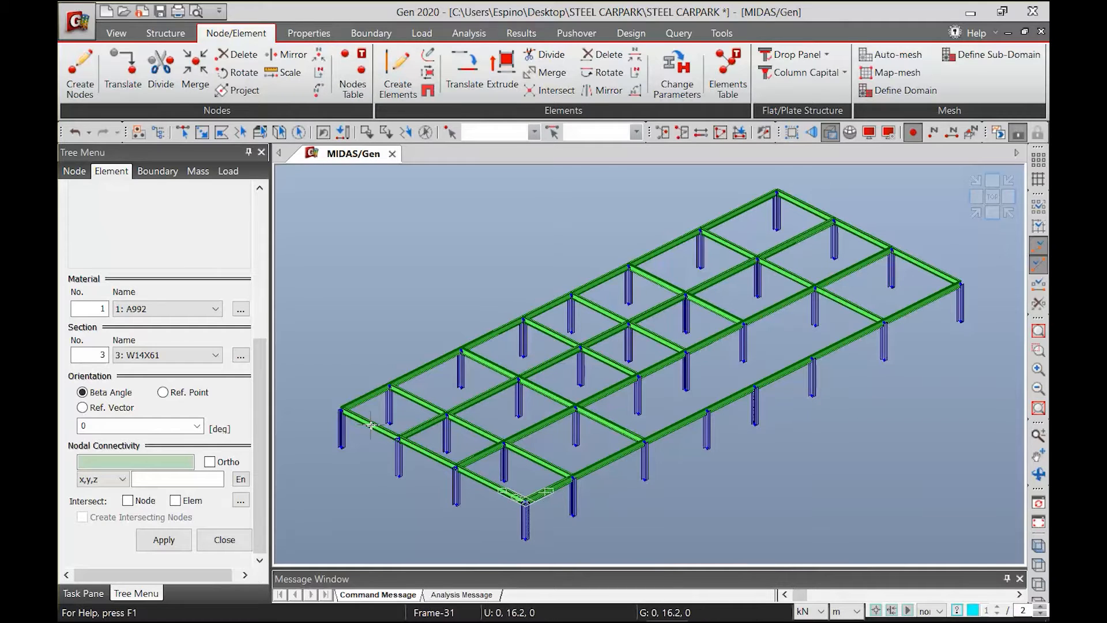
left_click(1040, 607)
mouse_move(541, 603)
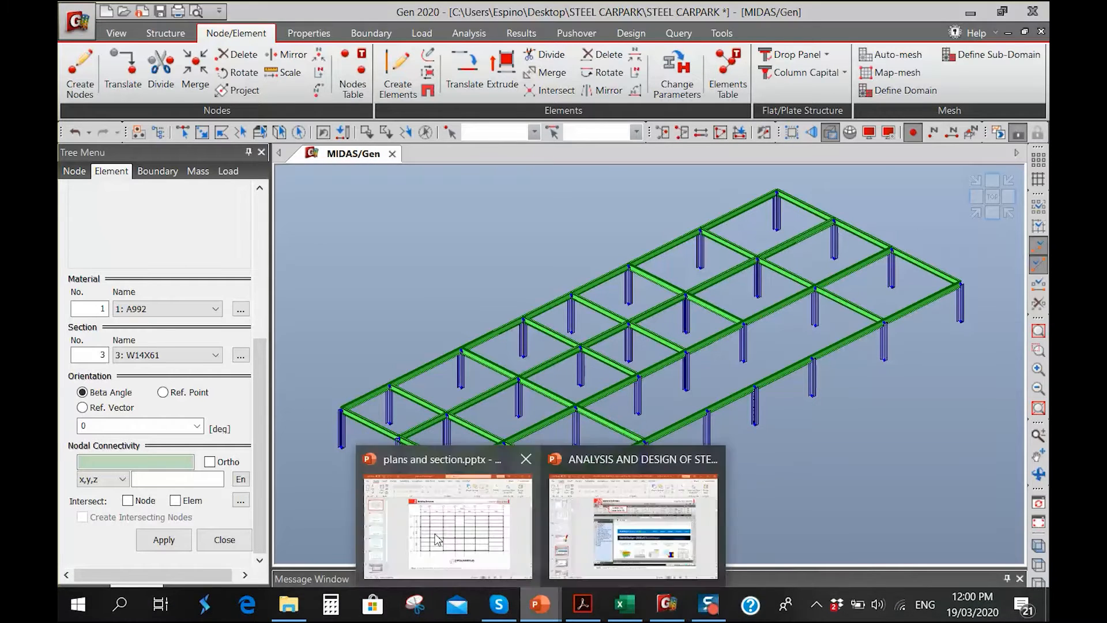
left_click(438, 539)
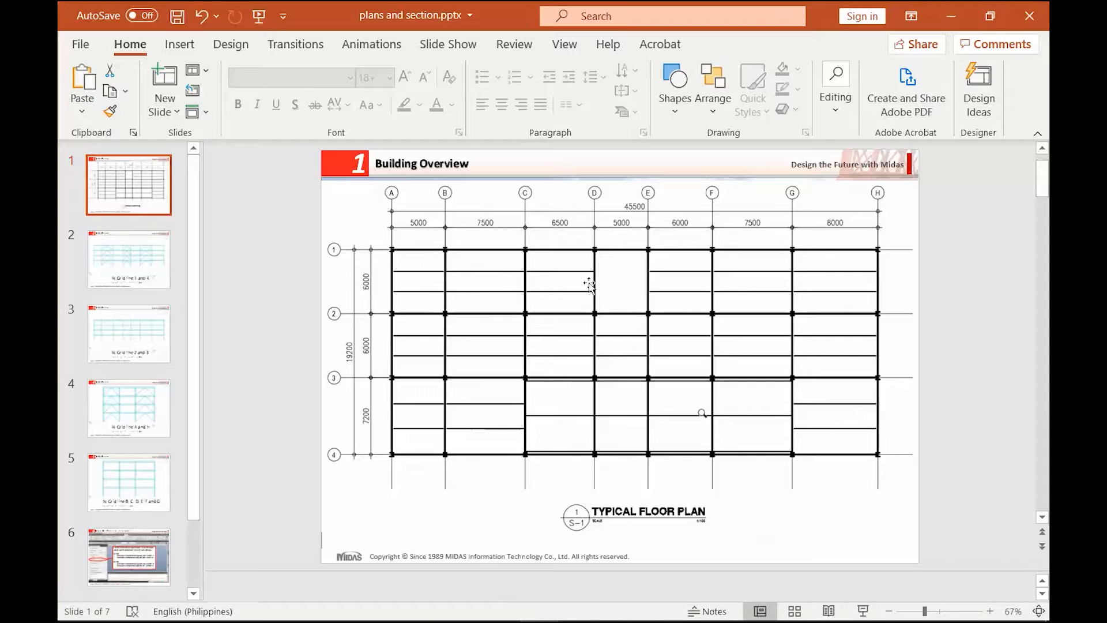
left_click(951, 16)
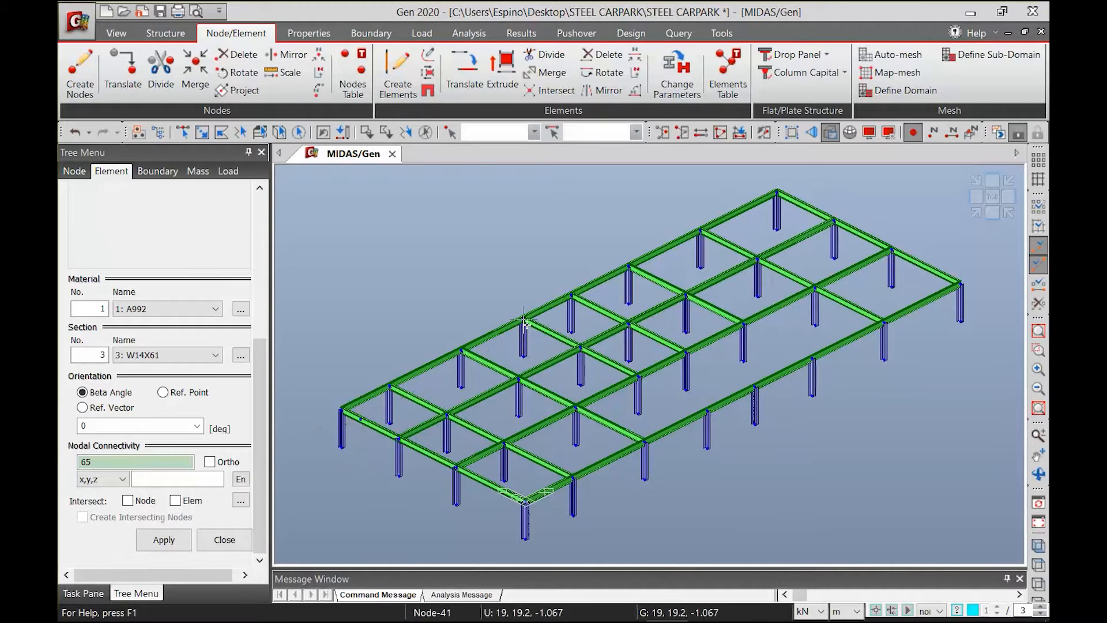
Draw two W14X61 secondary beams at the third points between grid lines 1 and 2, from A to D and from E to H
left_click(541, 330)
left_click(379, 427)
left_click(561, 338)
left_click(591, 304)
left_click(795, 199)
left_click(609, 315)
left_click(814, 211)
Draw two W14X61 secondary beams at the third points between grid lines 2 and 3, running from A to H
left_click(418, 449)
left_click(853, 229)
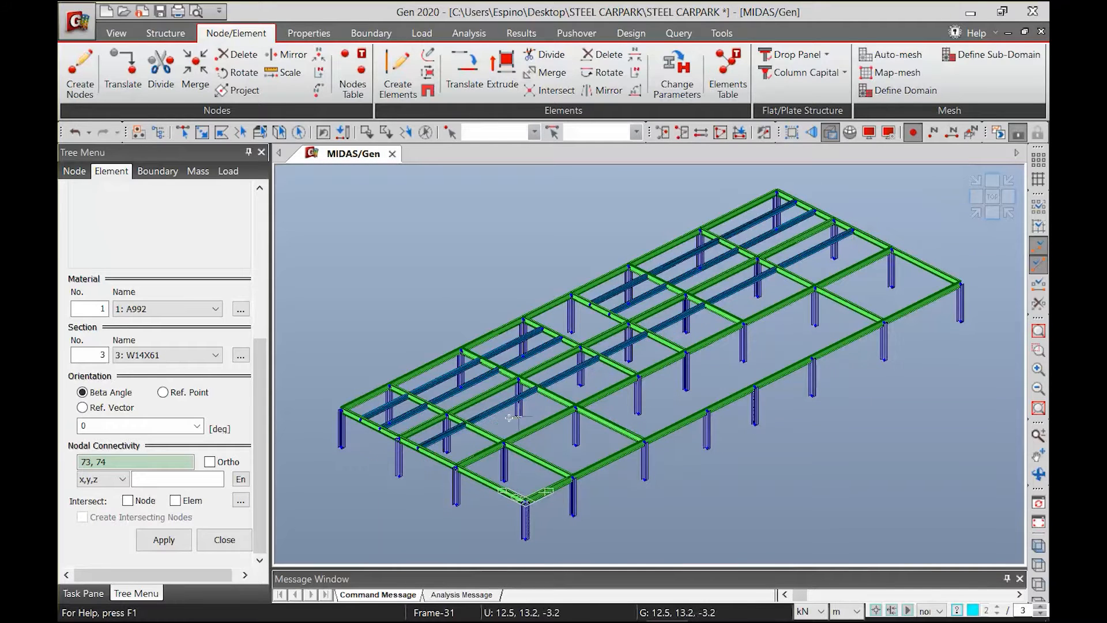
left_click(455, 469)
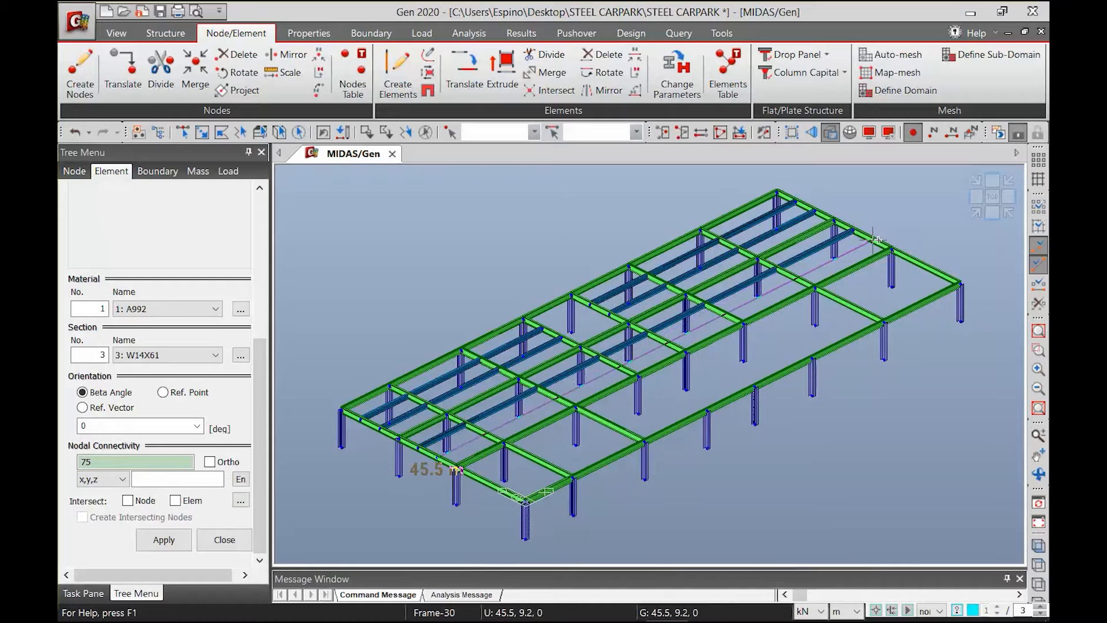
left_click(876, 239)
Draw two W14X61 secondary beams at the third points between grid lines 3 and 4, from A to C and from G to H
left_click(472, 484)
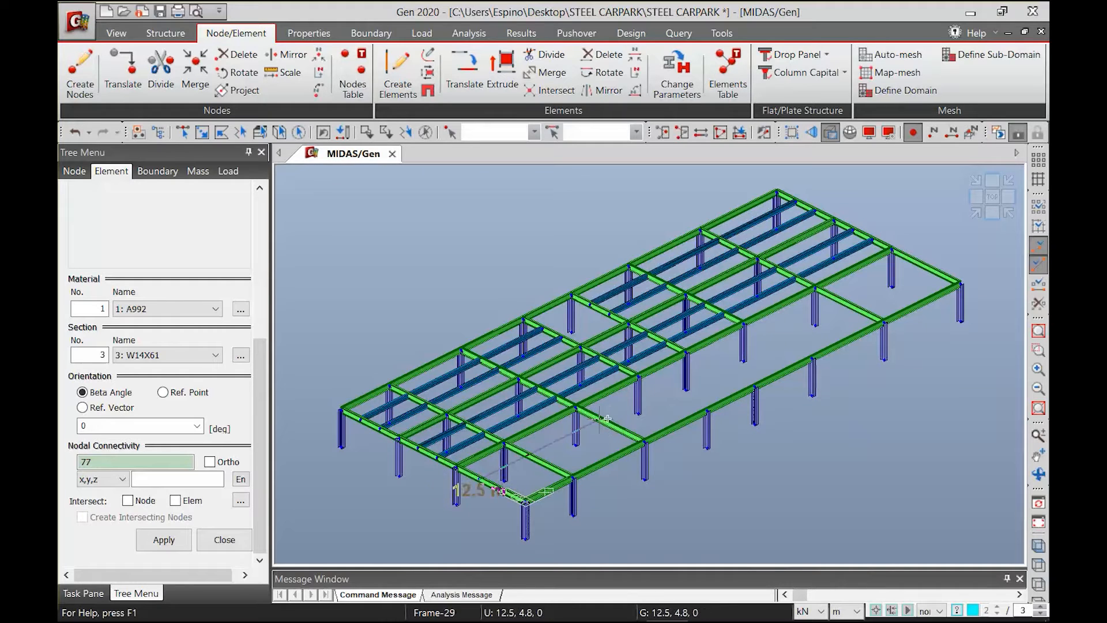
left_click(598, 420)
left_click(502, 492)
left_click(614, 429)
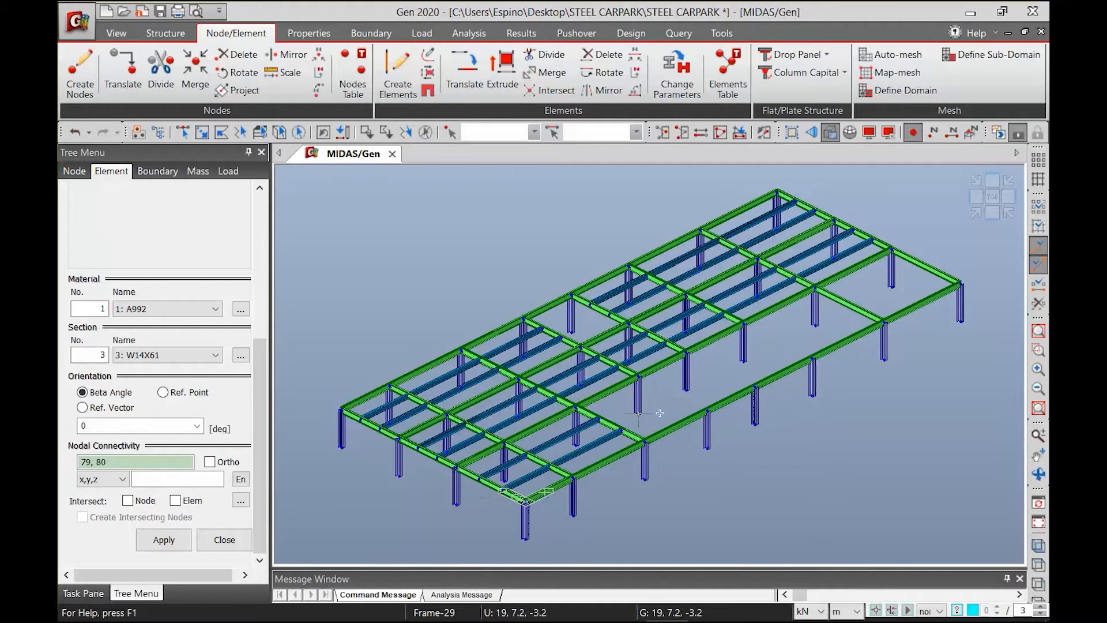
left_click(839, 299)
left_click(915, 260)
left_click(863, 311)
left_click(937, 272)
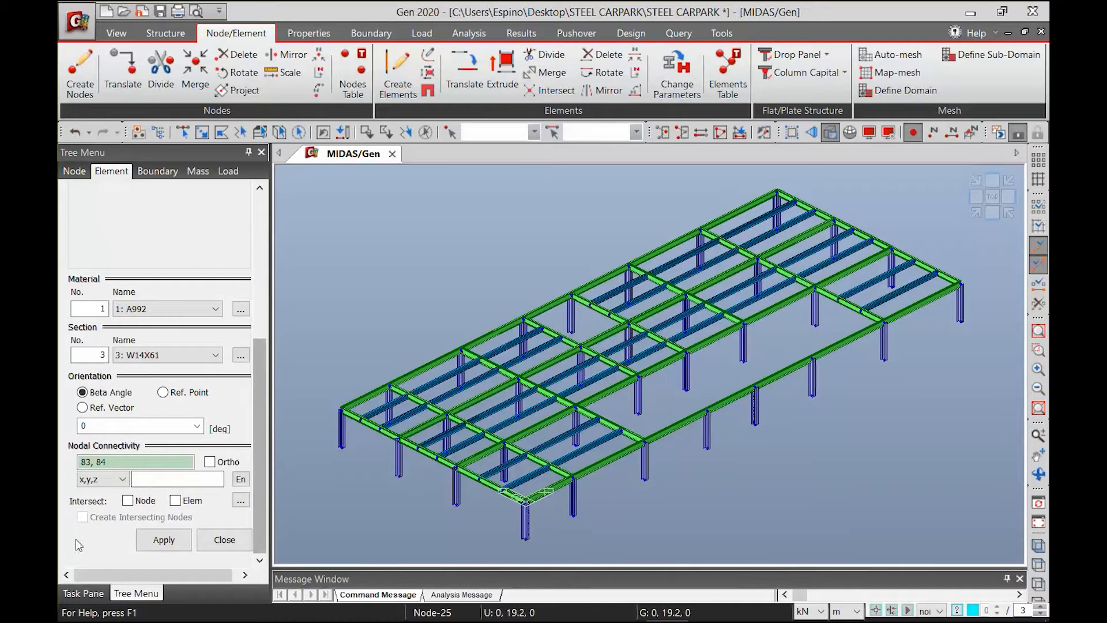
Turn node and element intersection back on, and select the two A-to-D secondary beams to check whether each is one element
left_click(128, 501)
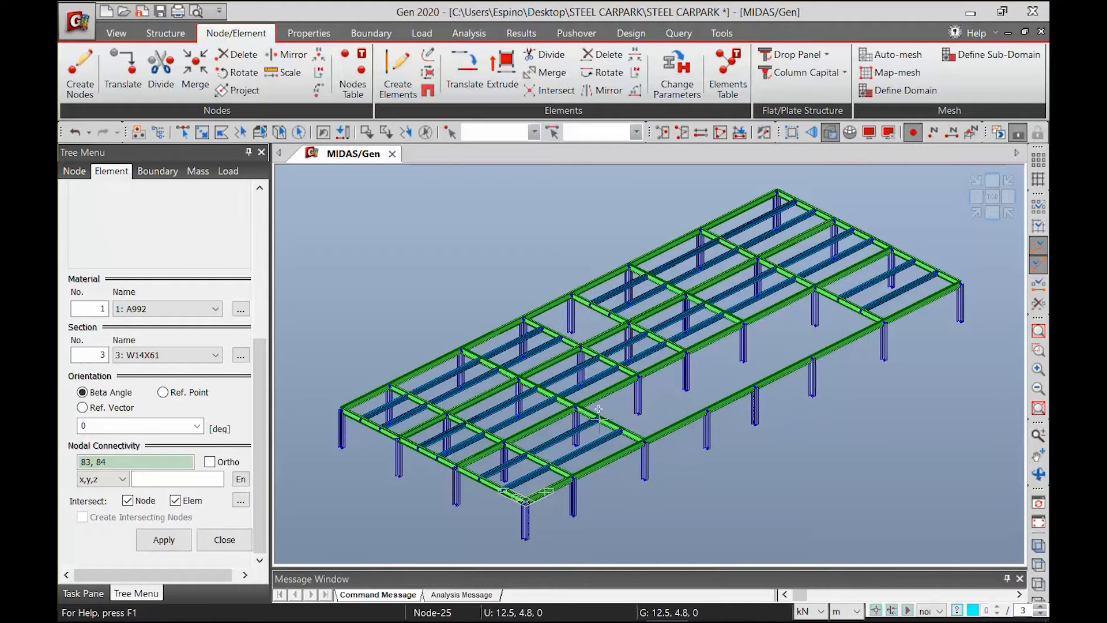
left_click(183, 133)
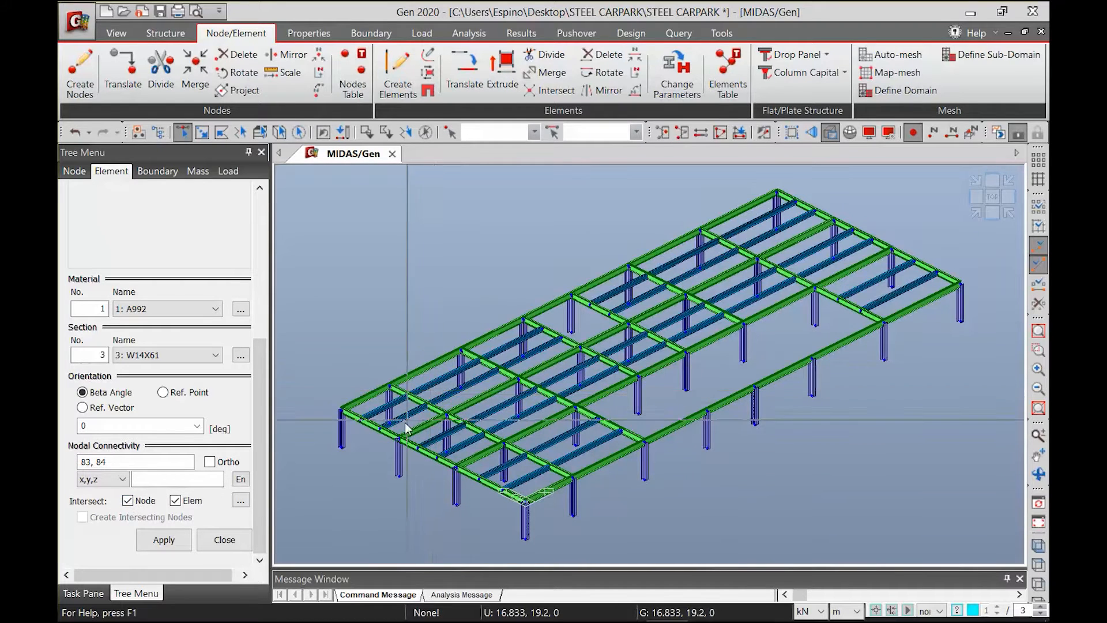
left_click(436, 391)
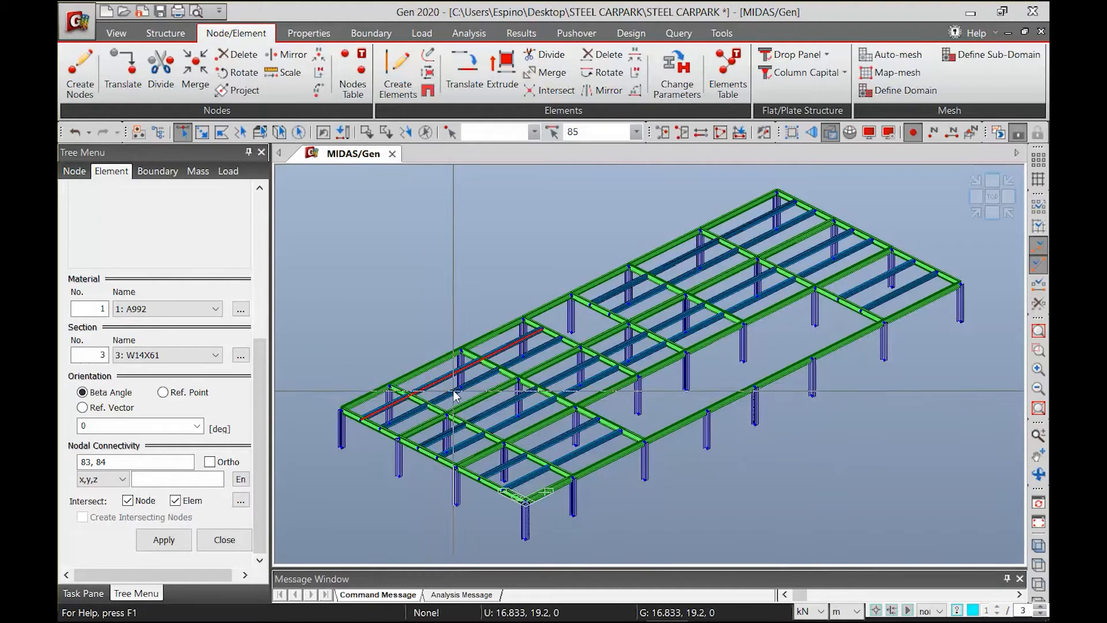
left_click(442, 396)
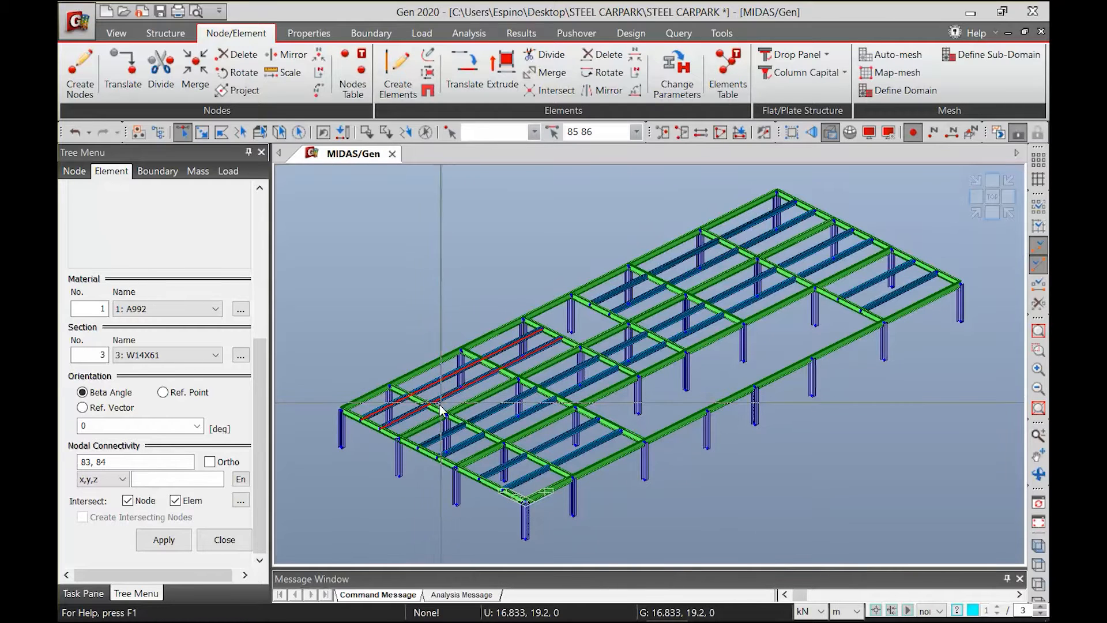
key("Escape")
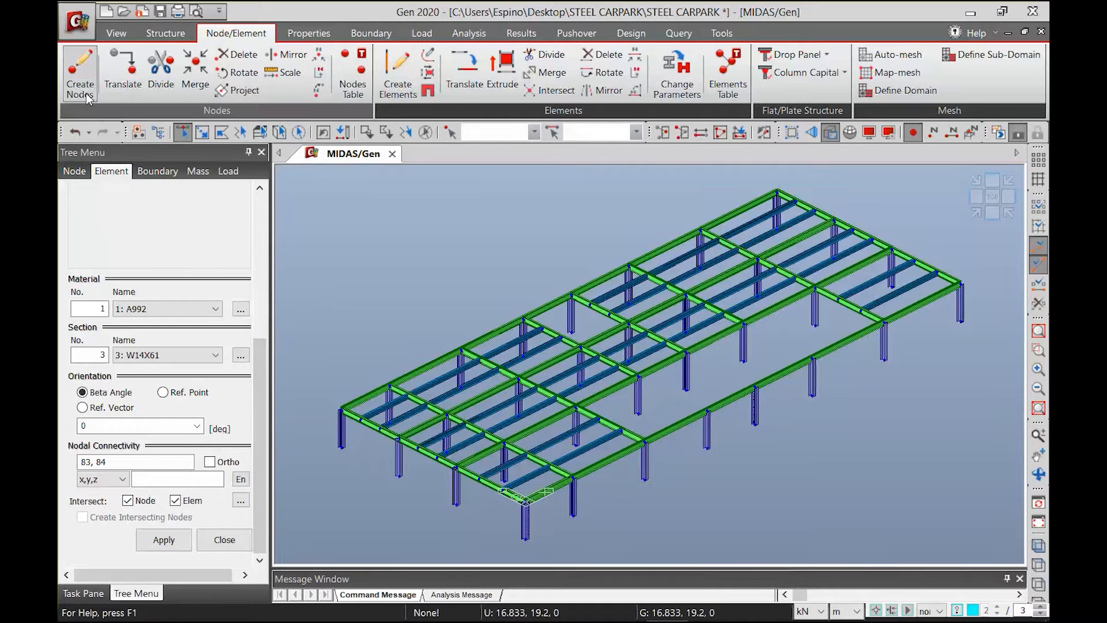
Draw a sloped W14X61 ramp beam along grid line 4 from the column top at C to the column base at G
left_click_drag(259, 421, 136, 120)
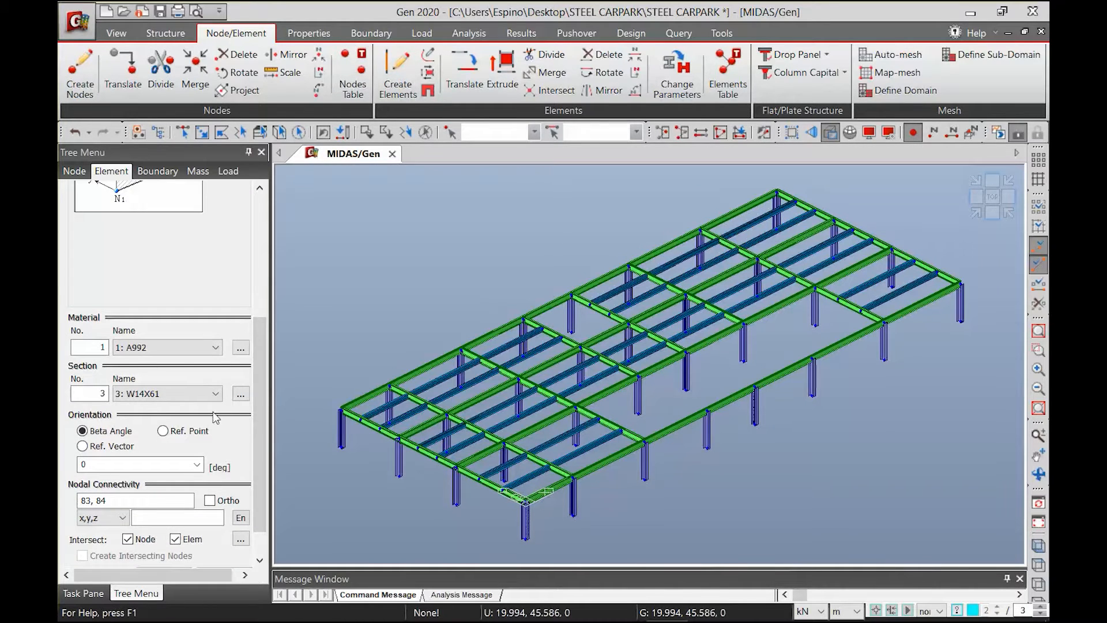
scroll(261, 445, "down", 2)
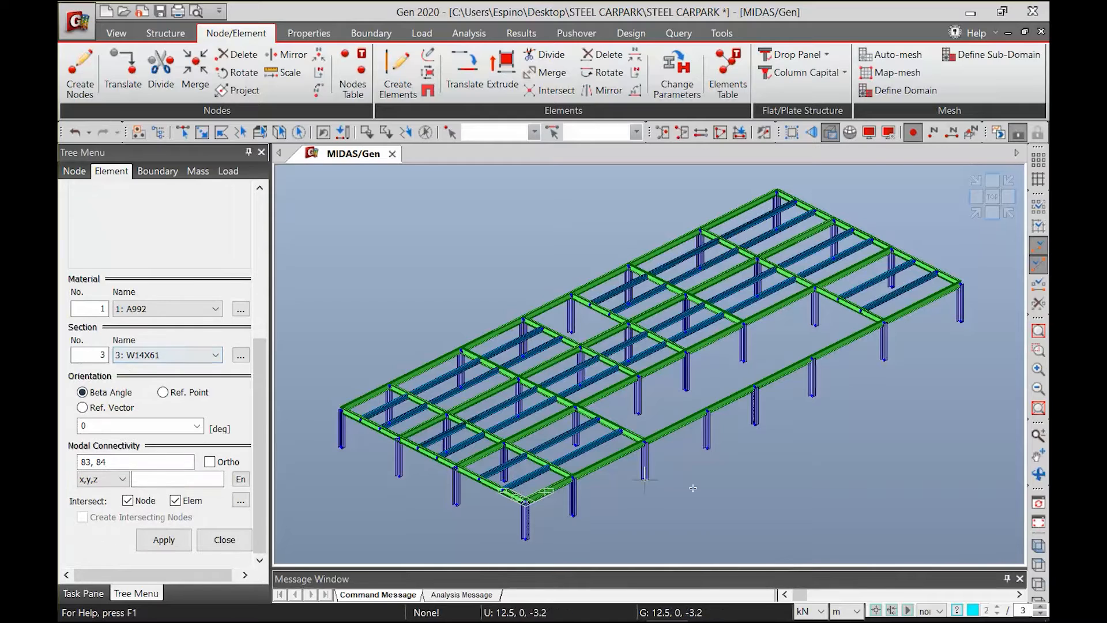
left_click(651, 443)
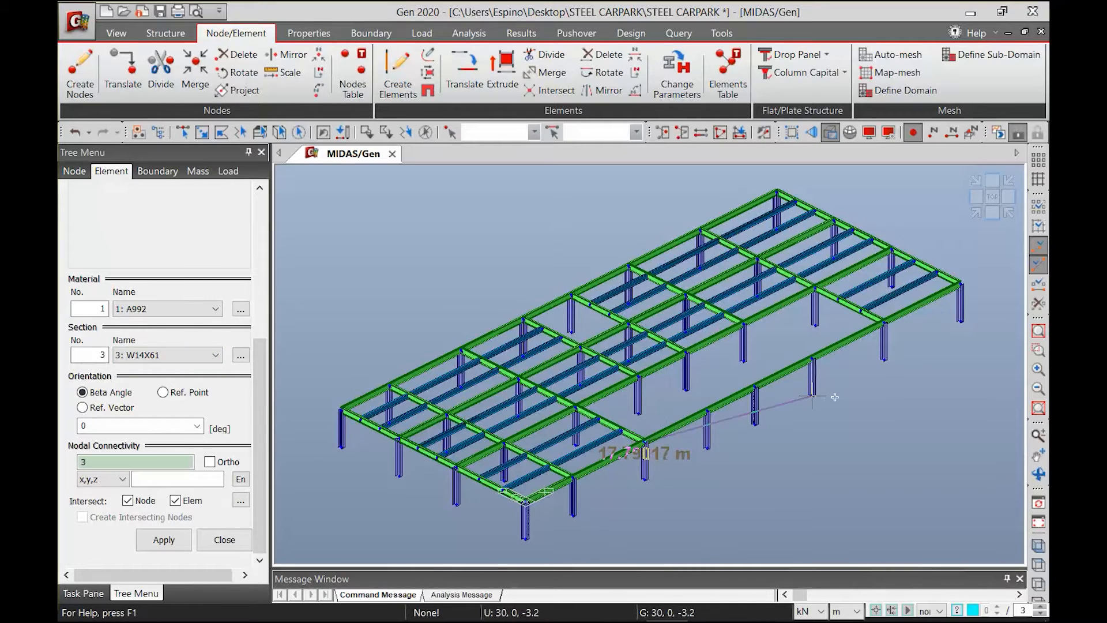
left_click(884, 360)
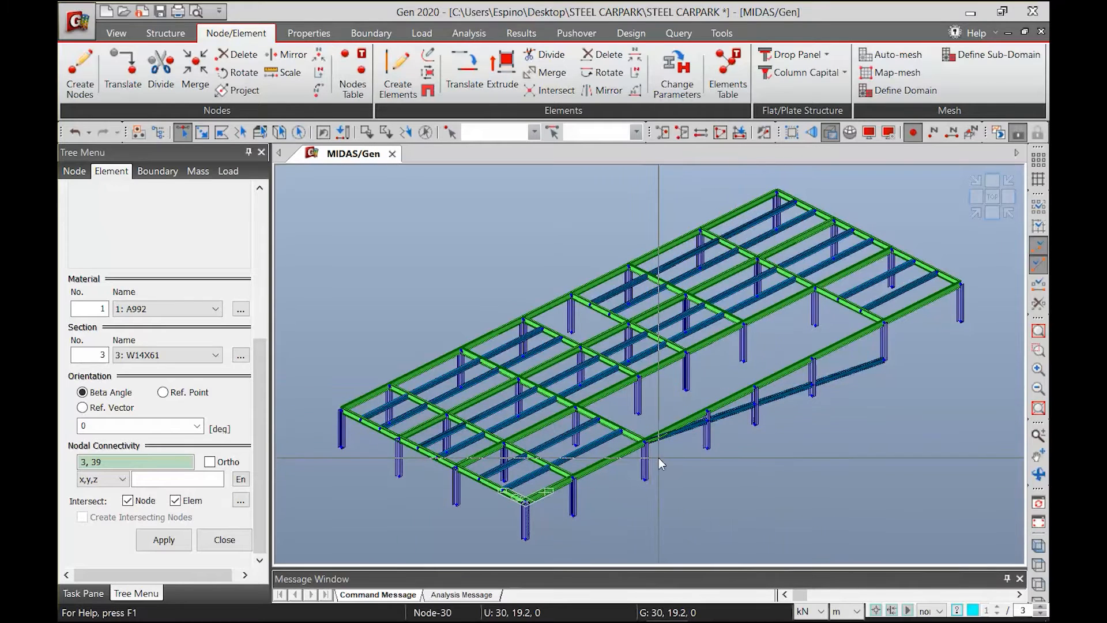
mouse_move(659, 458)
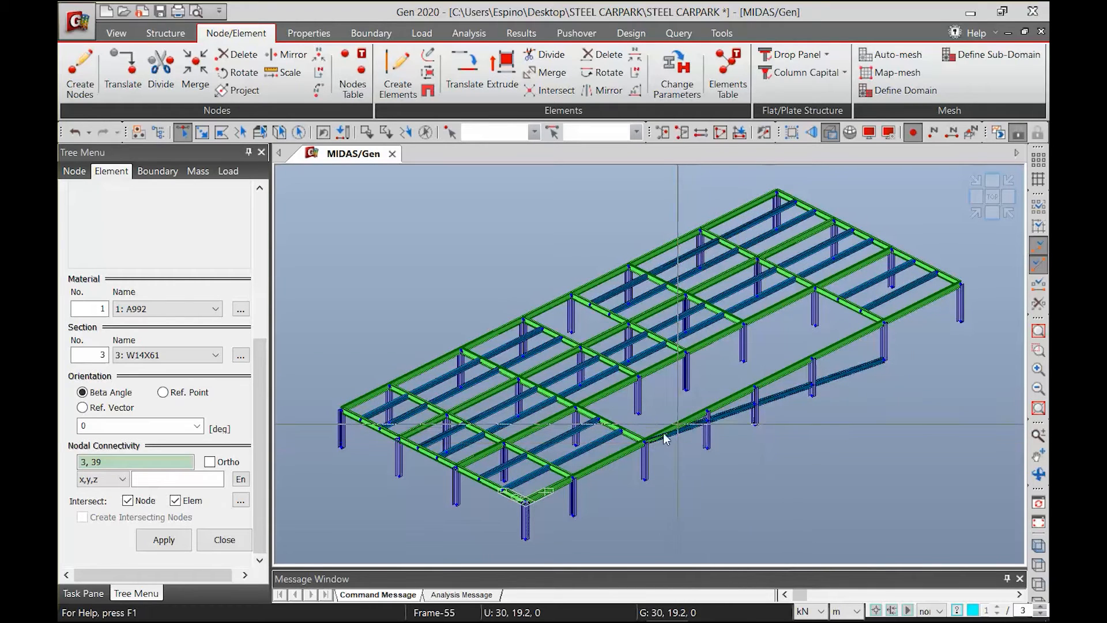
left_click(844, 372)
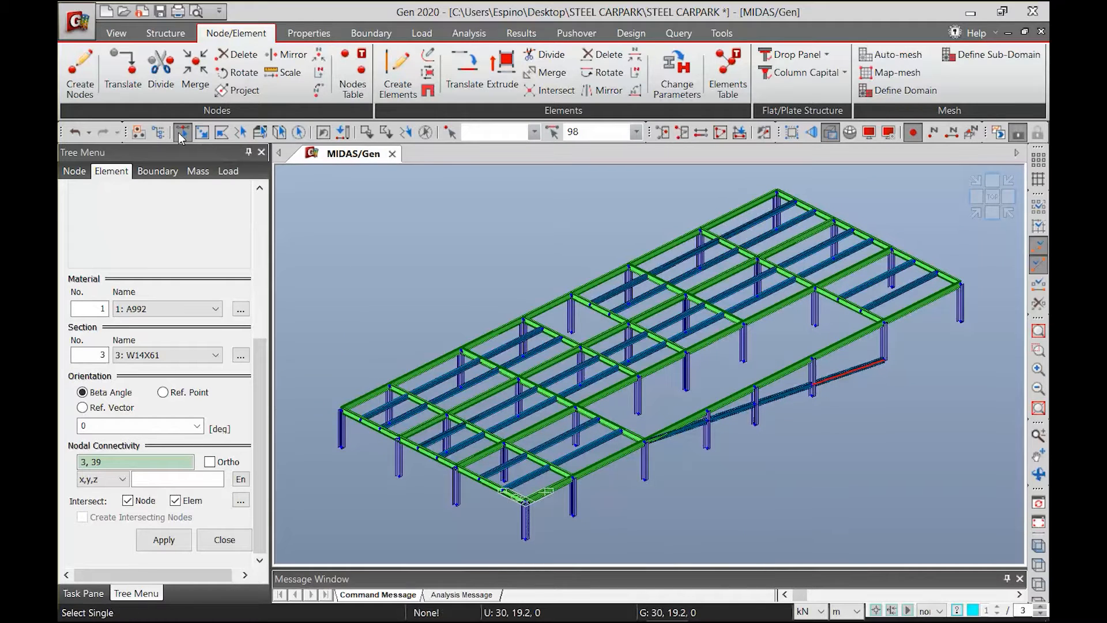
left_click(786, 395)
left_click(730, 409)
left_click(691, 423)
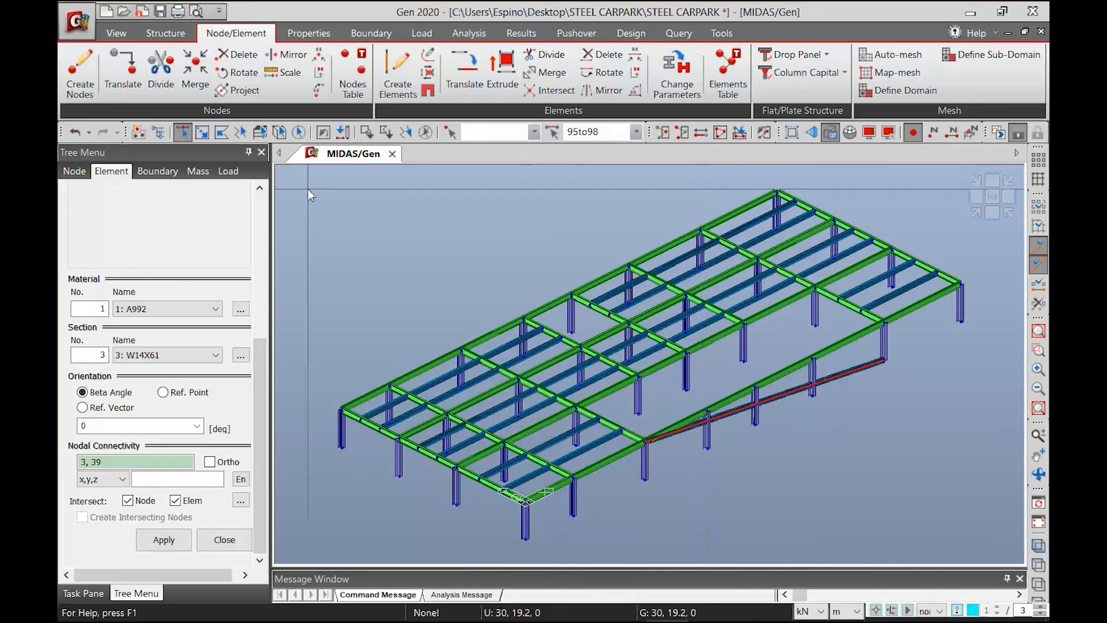
left_click(465, 67)
left_click_drag(261, 369, 254, 215)
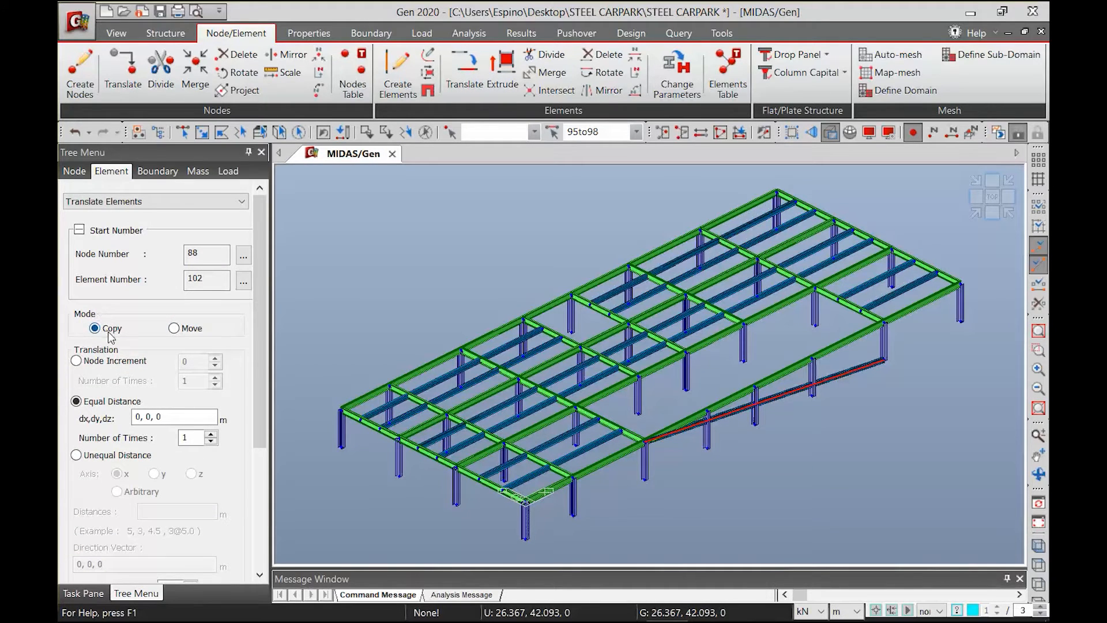
left_click(108, 459)
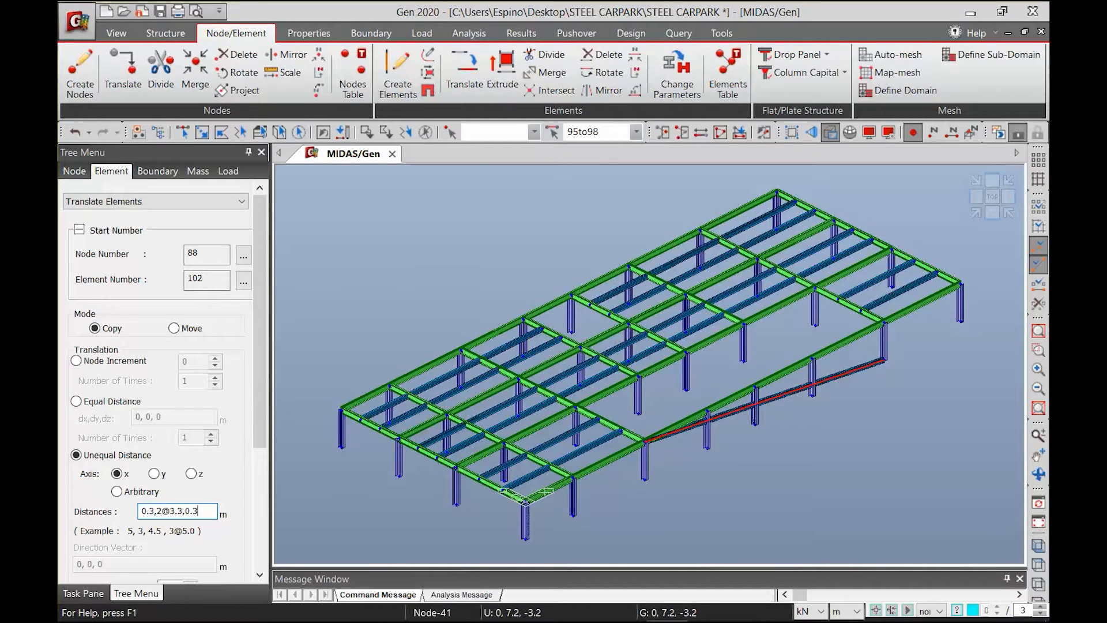
left_click(162, 474)
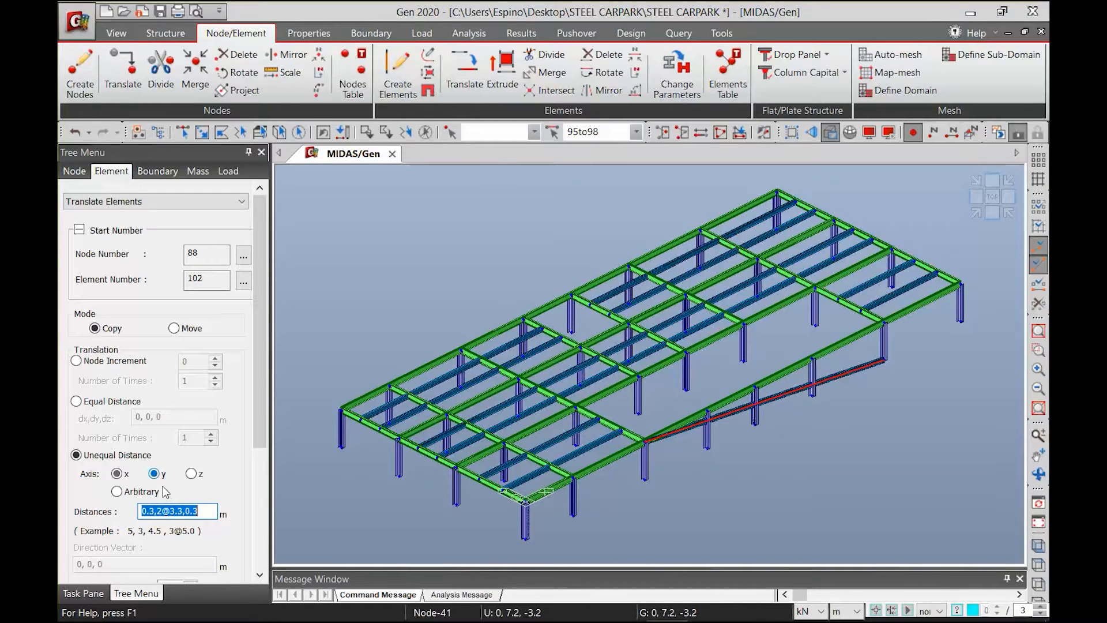
left_click_drag(262, 416, 226, 551)
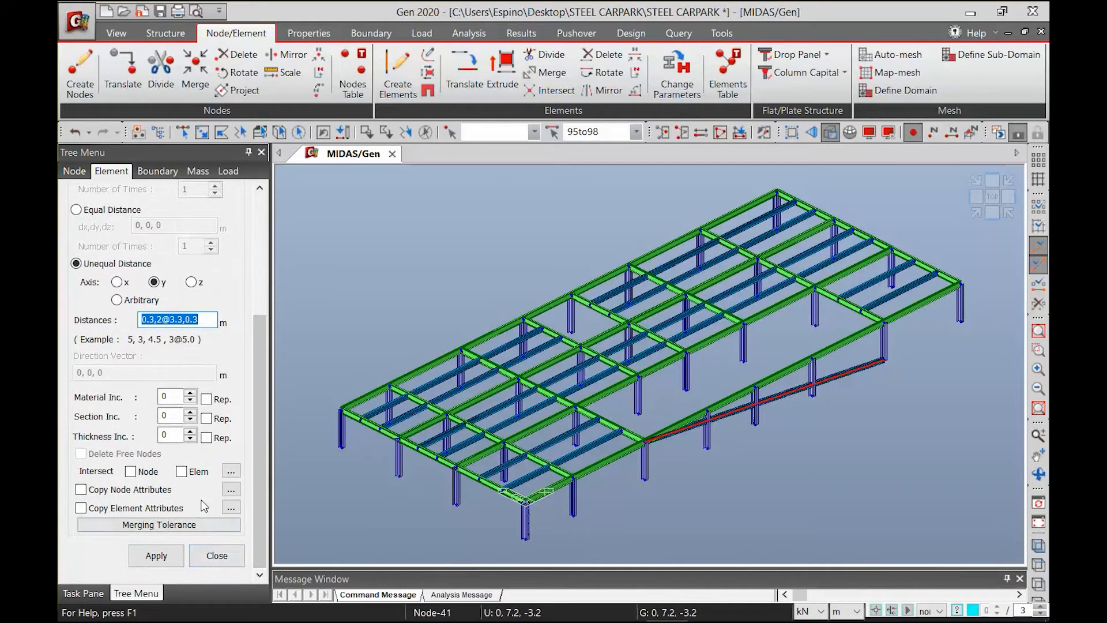
left_click(141, 472)
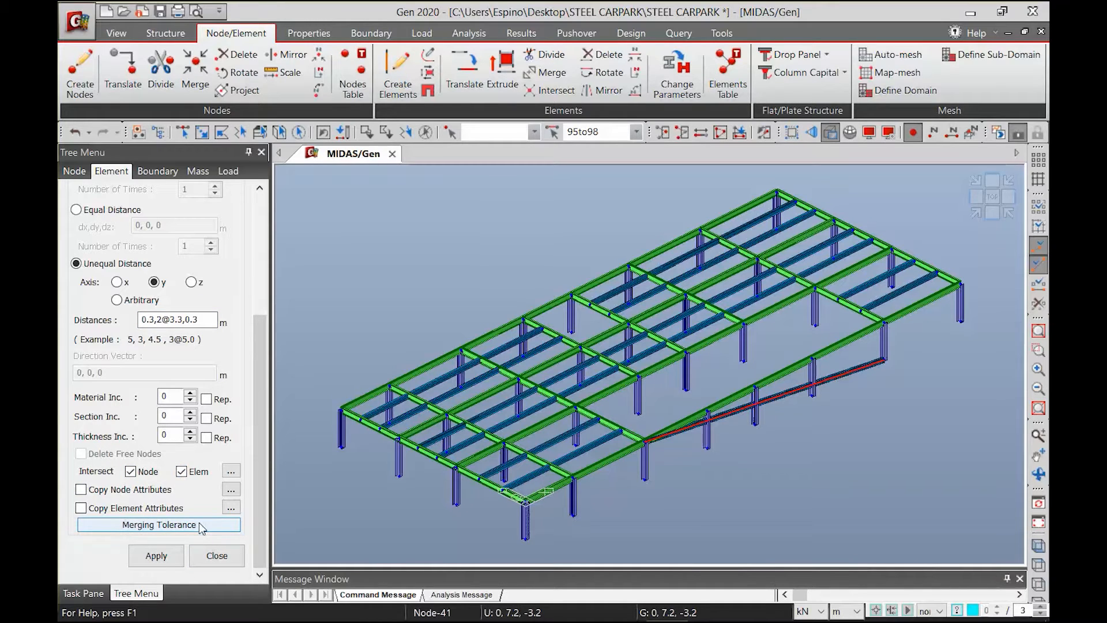
left_click(157, 555)
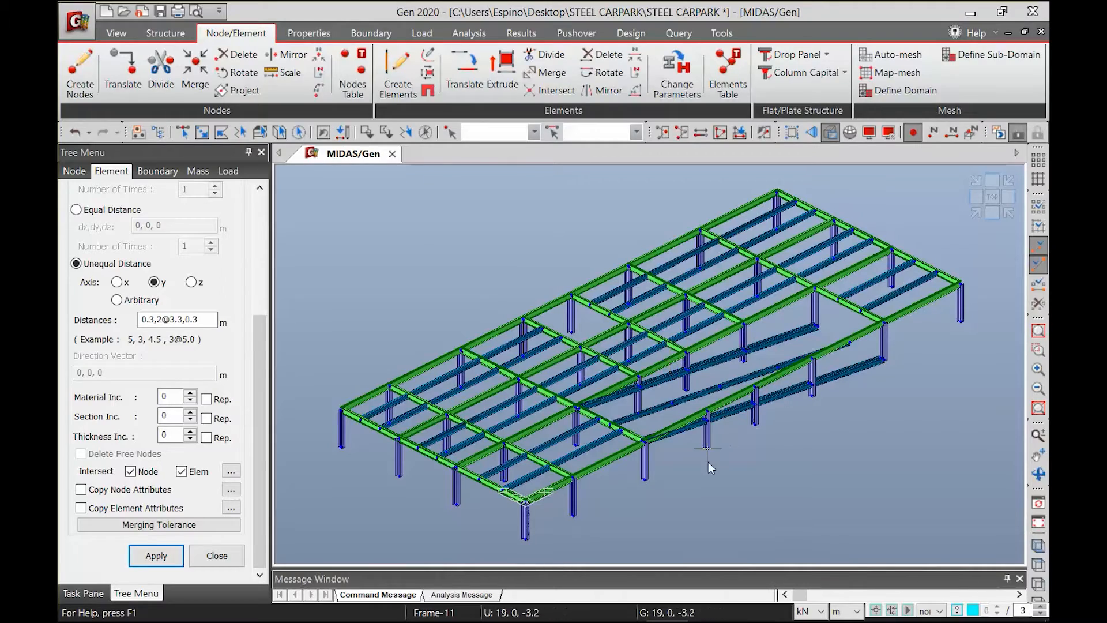
Delete the two outermost sloped ramp beams that lie on the column lines, from C to G on grid lines 4 and 3
middle_click_drag(694, 455, 777, 427, "ctrl")
scroll(976, 210, "down", 1)
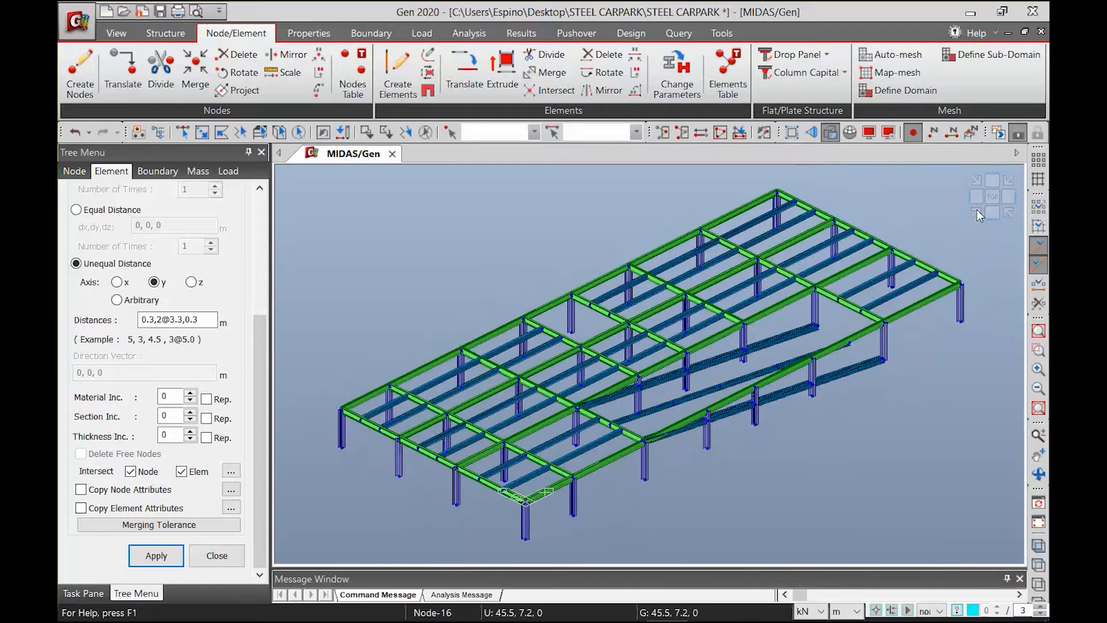
left_click(1038, 350)
left_click_drag(552, 278, 913, 479)
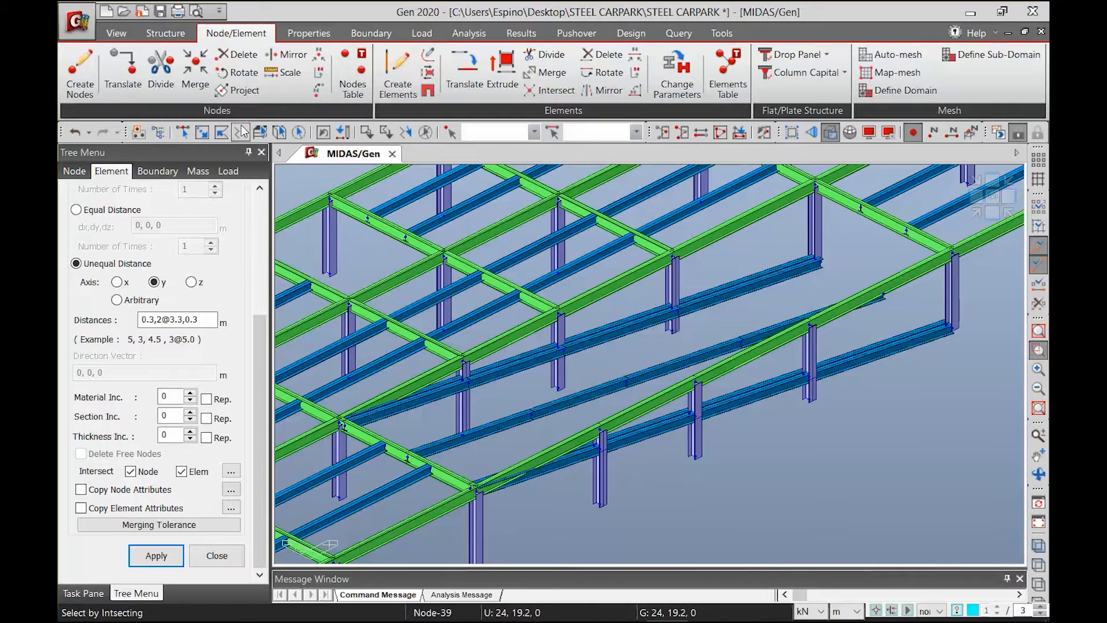
left_click(184, 135)
left_click(864, 361)
left_click(766, 395)
left_click(655, 435)
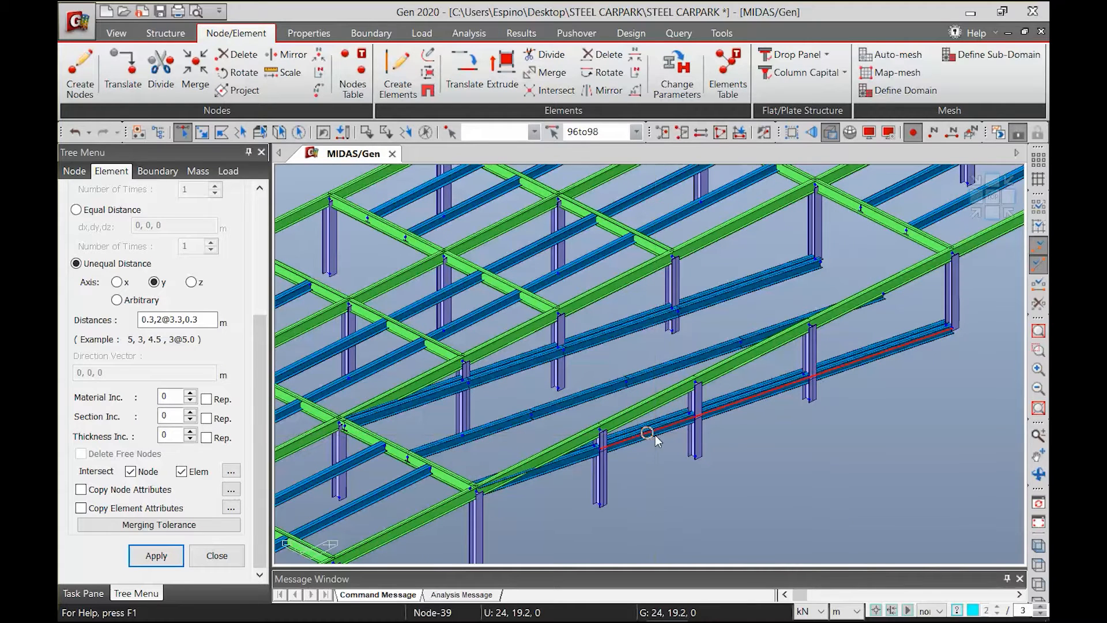
left_click(578, 455)
left_click(739, 284)
left_click(654, 314)
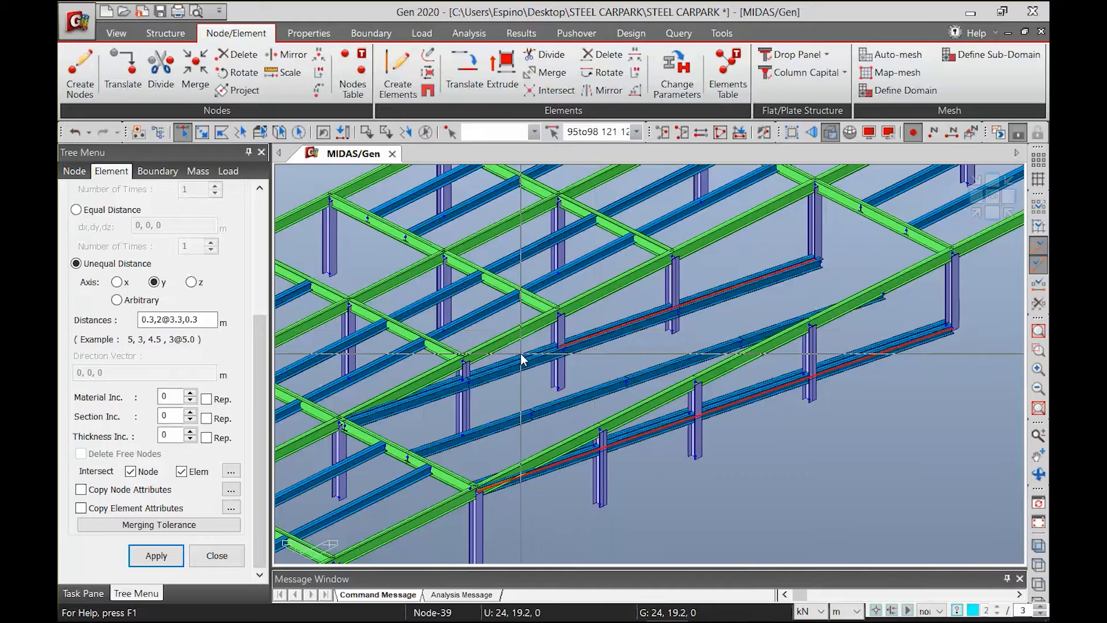
left_click(459, 378)
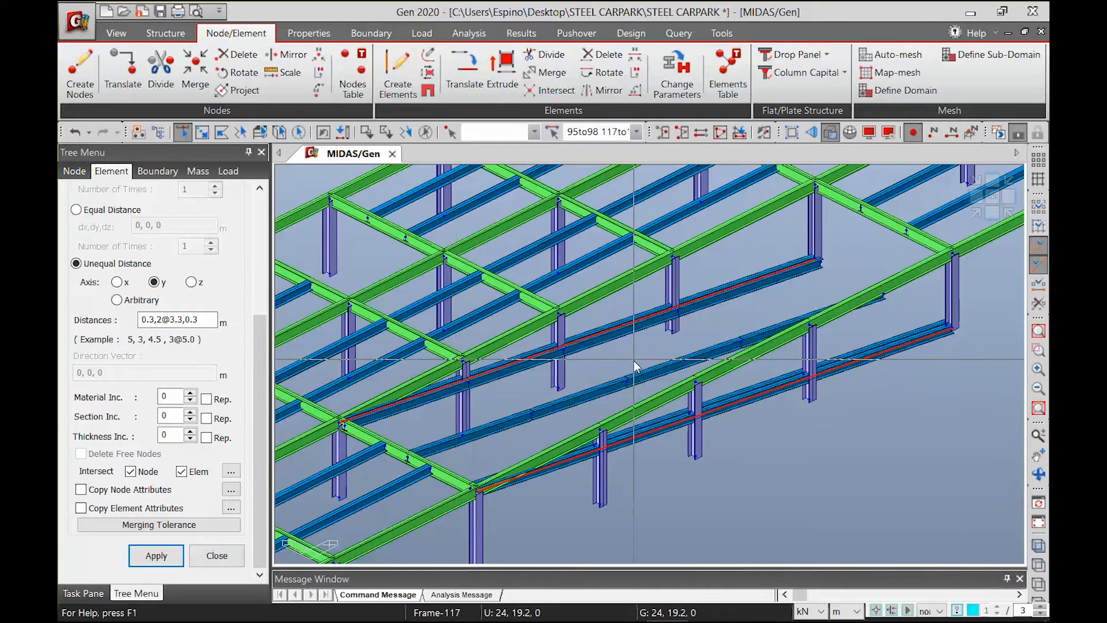
key("Delete")
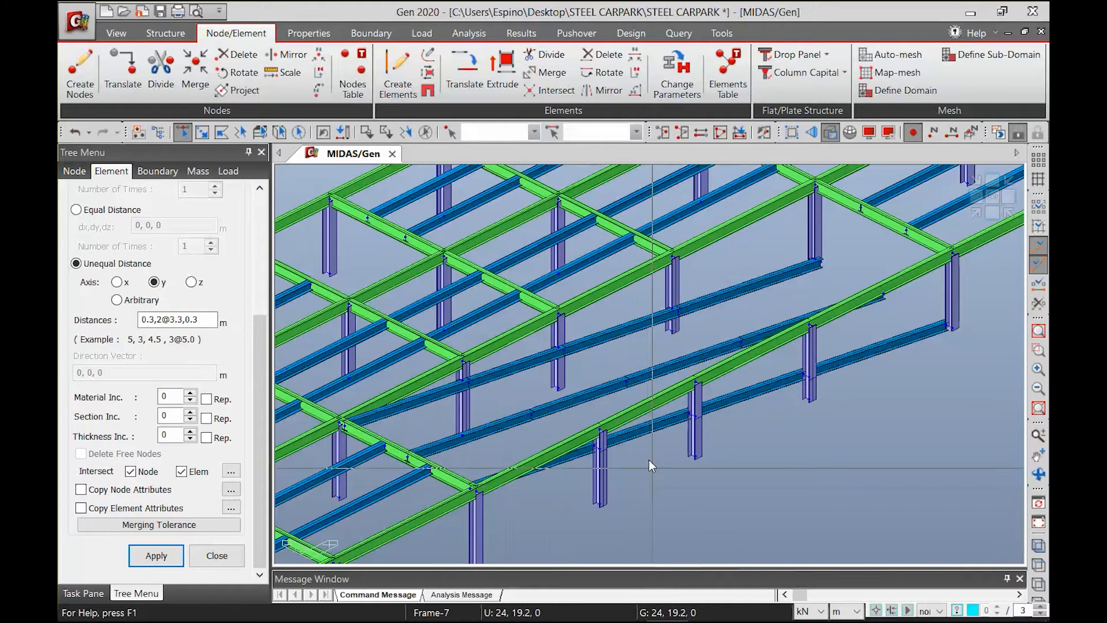
Draw a W18X71 cross beam at ramp level between the grid line 4 and grid line 3 columns at D
left_click(1009, 212)
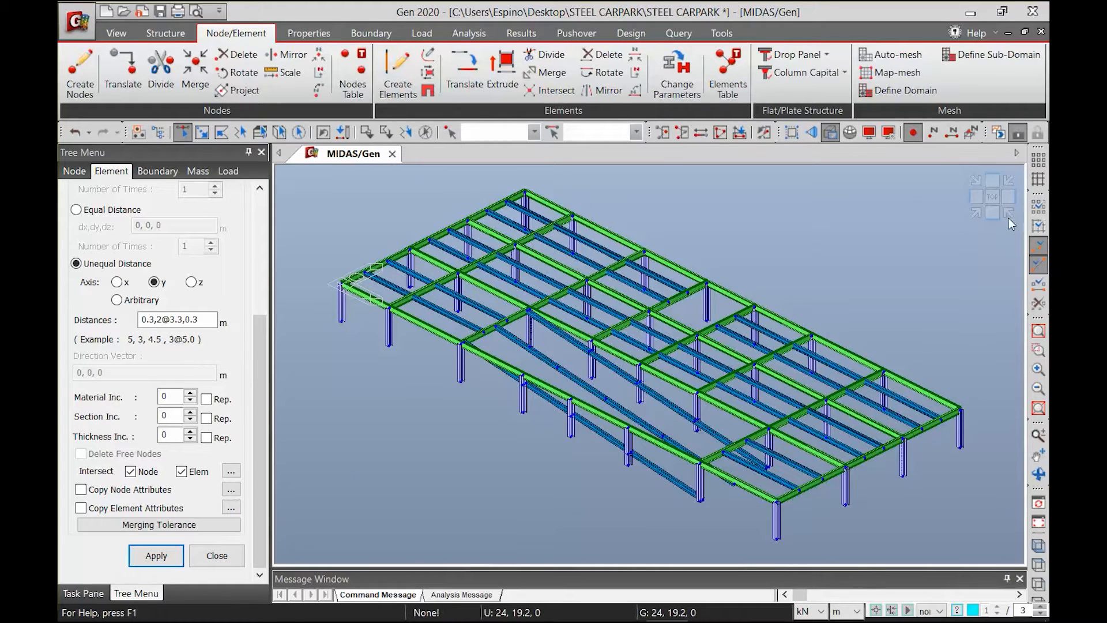
left_click(1038, 350)
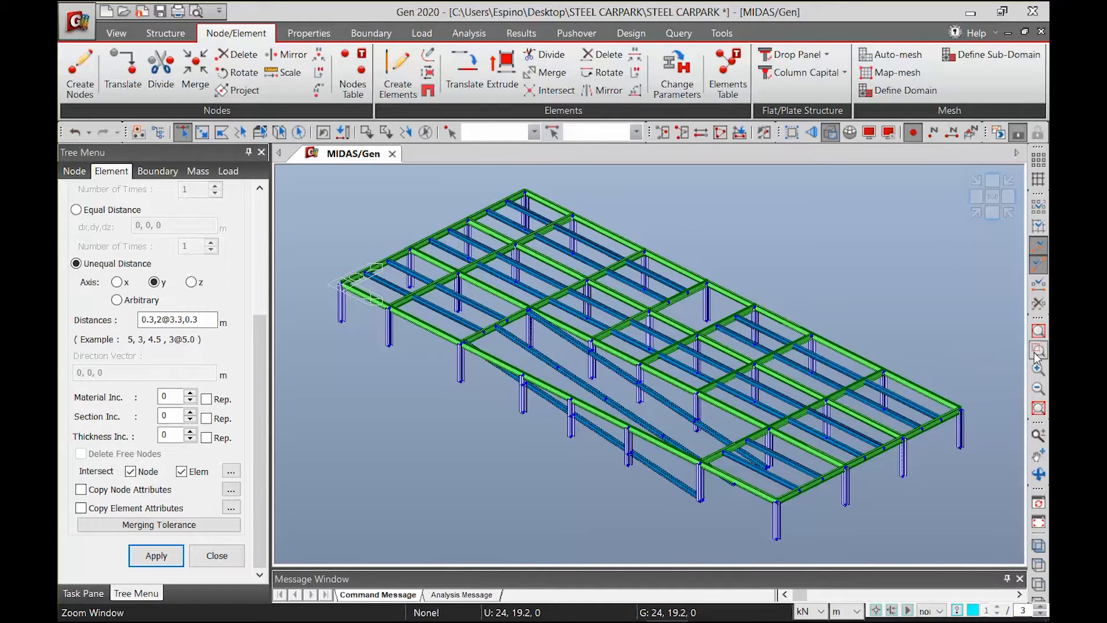
left_click_drag(419, 265, 765, 522)
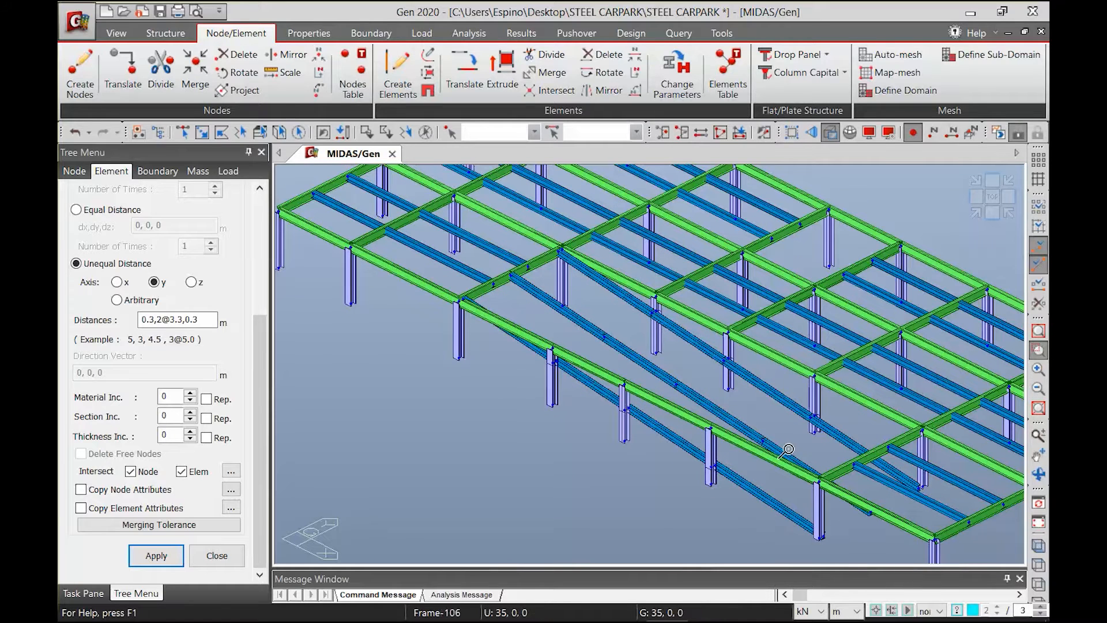
left_click_drag(466, 212, 964, 531)
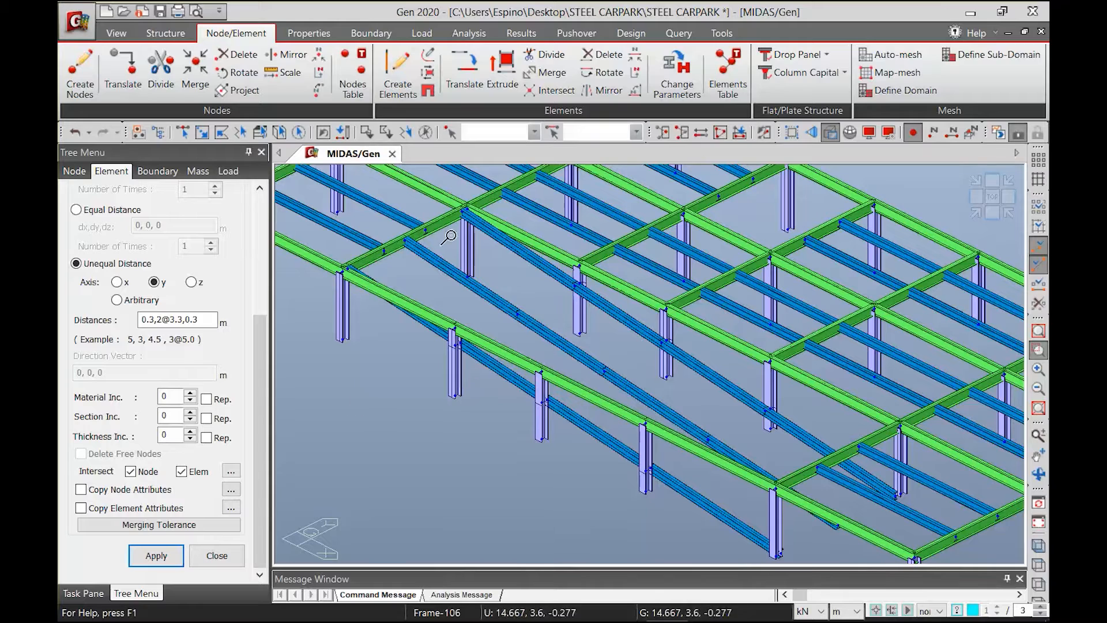
left_click(398, 75)
left_click(214, 421)
left_click(135, 450)
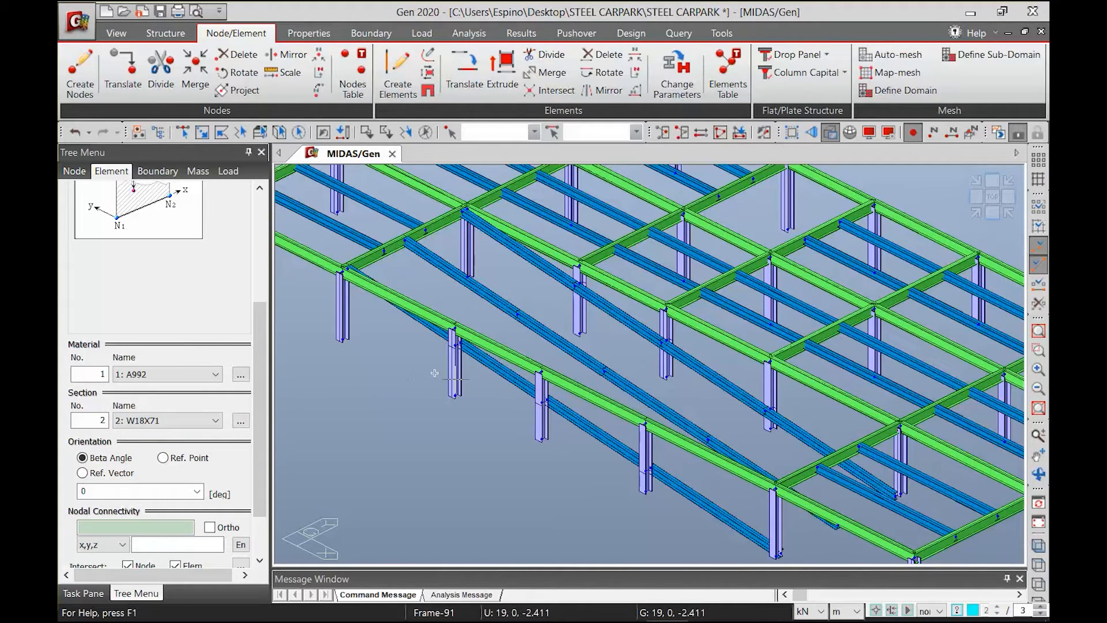
left_click(453, 345)
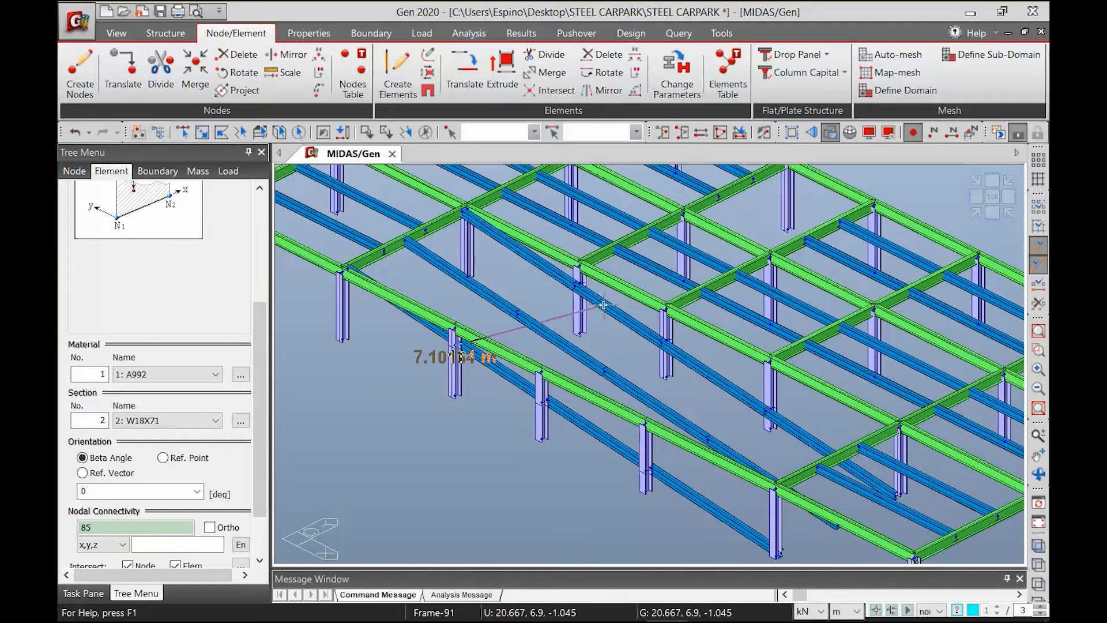
left_click(579, 280)
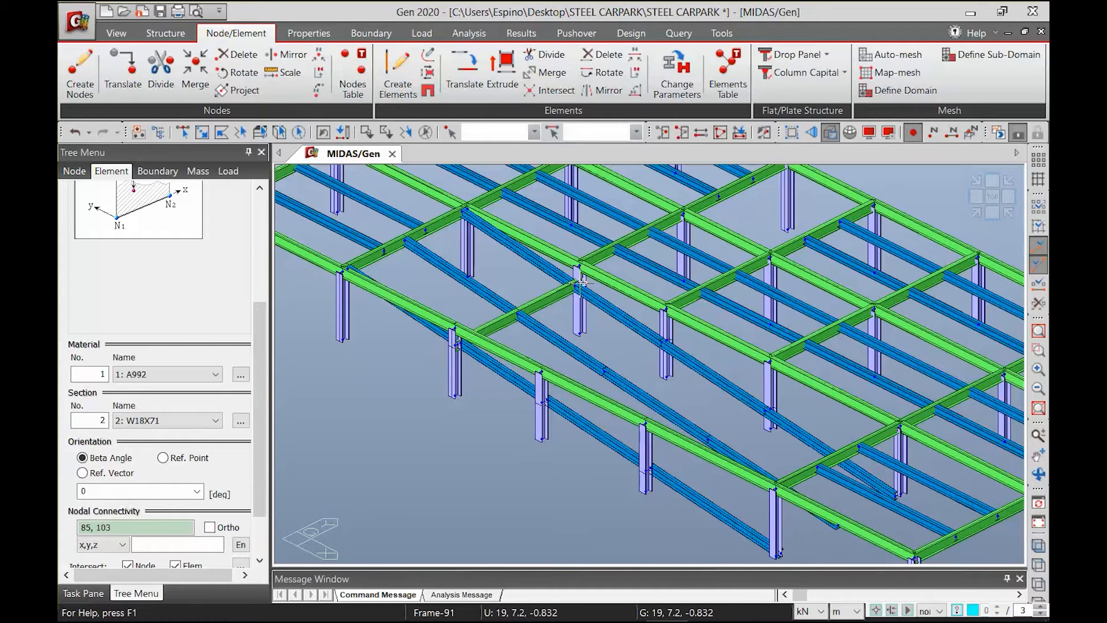
left_click(540, 401)
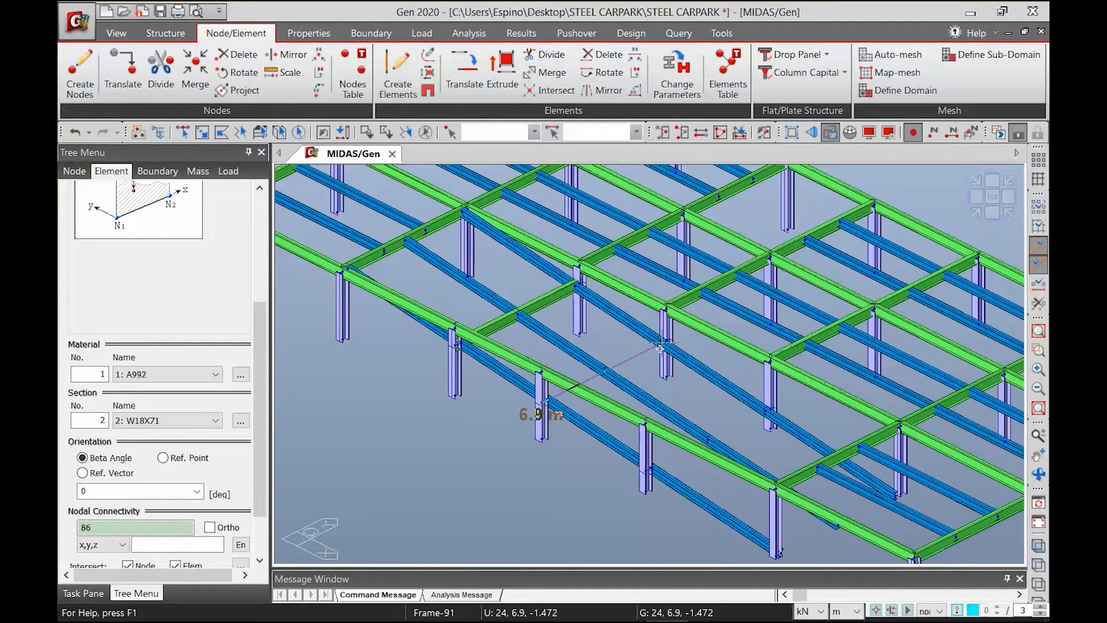
left_click(664, 331)
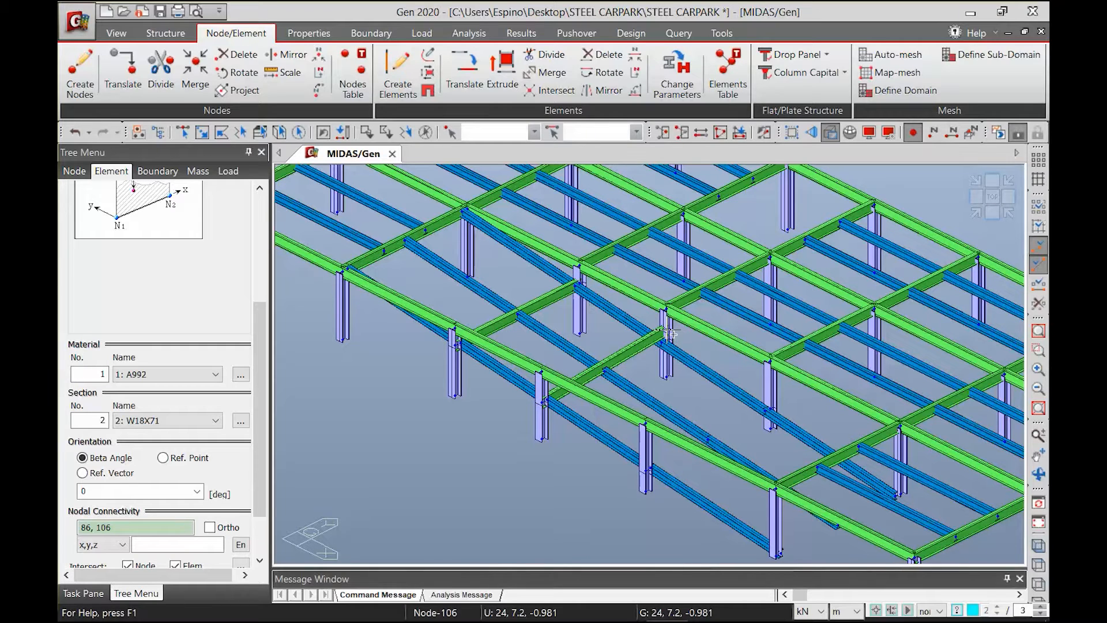
key("ctrl+z")
Draw W18X71 cross beams at ramp level between the grid line 4 and 3 columns at E and F, and between the column bases at G
left_click(542, 403)
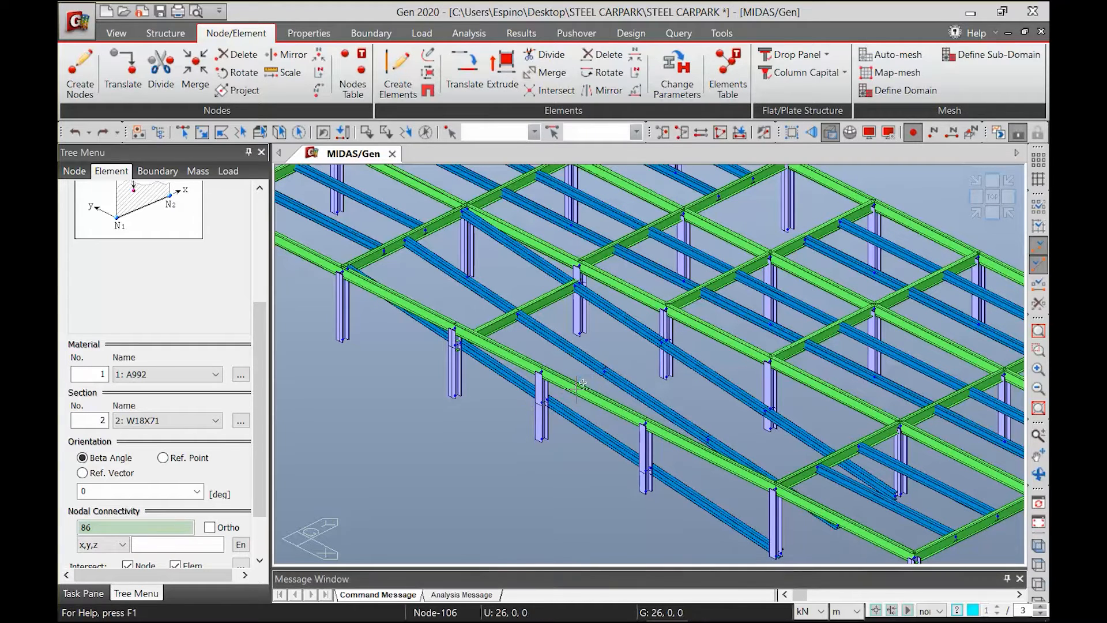
left_click(666, 341)
middle_click_drag(645, 473, 542, 389)
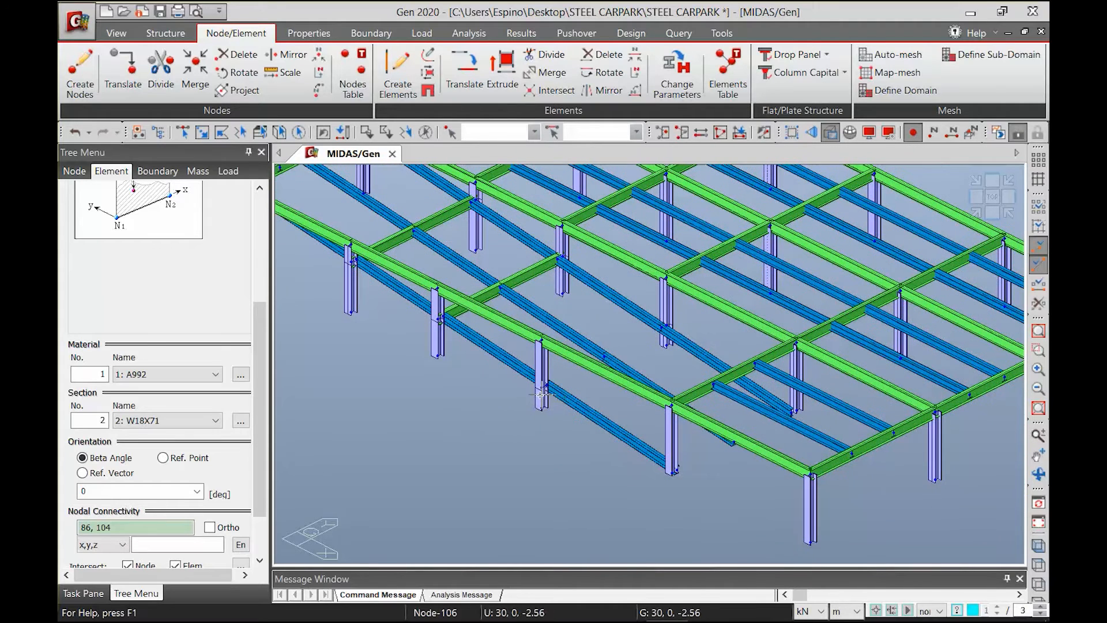
left_click(539, 385)
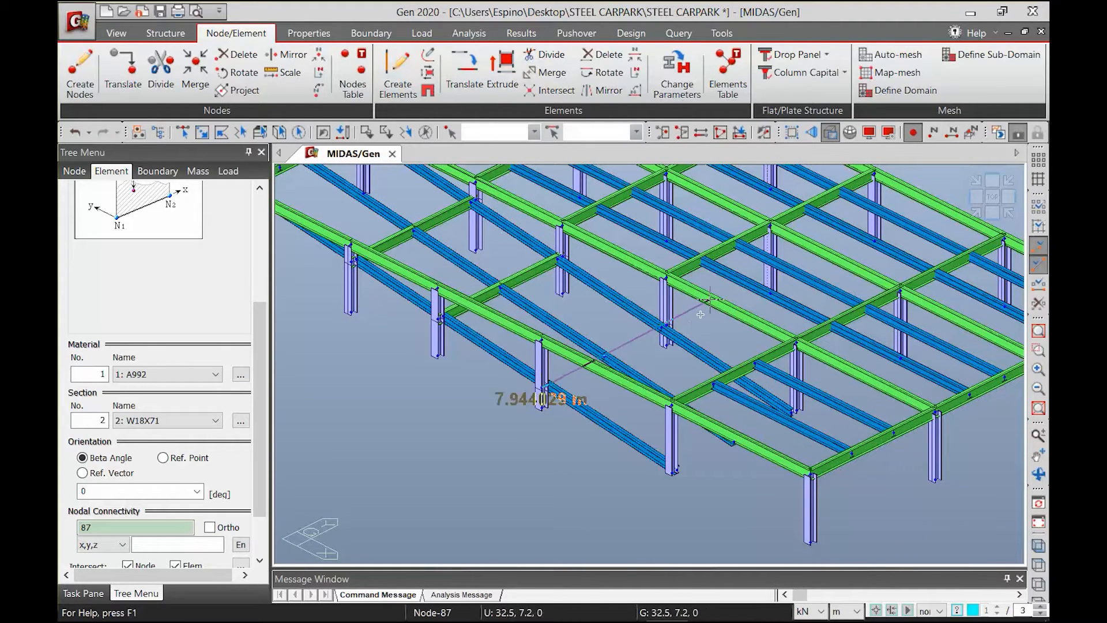
left_click(666, 325)
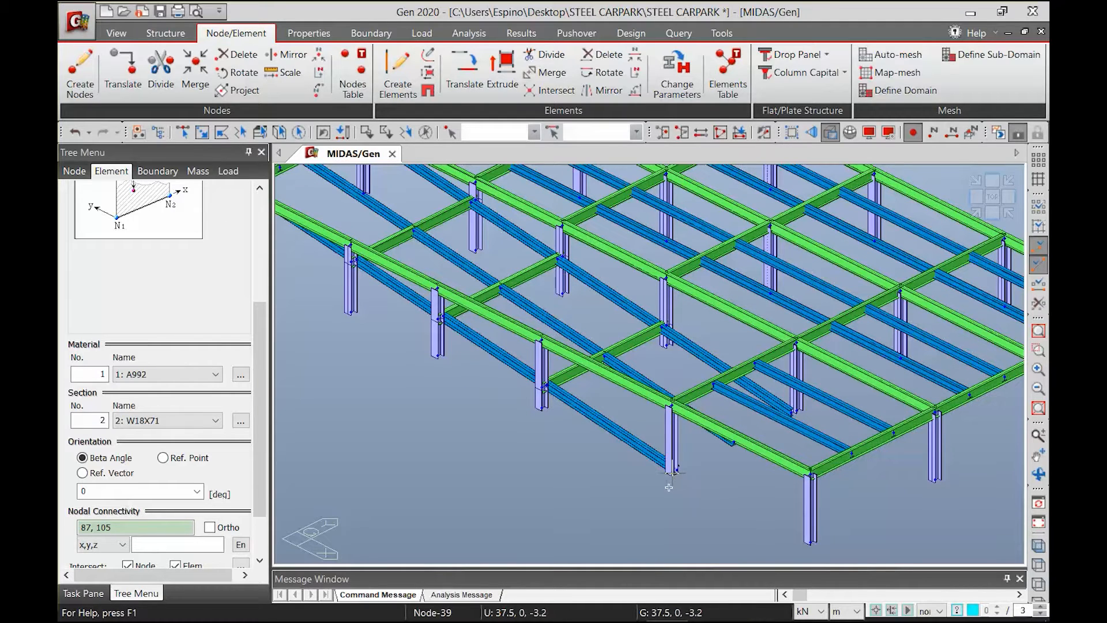
left_click(793, 412)
middle_click_drag(573, 385, 598, 415, "ctrl")
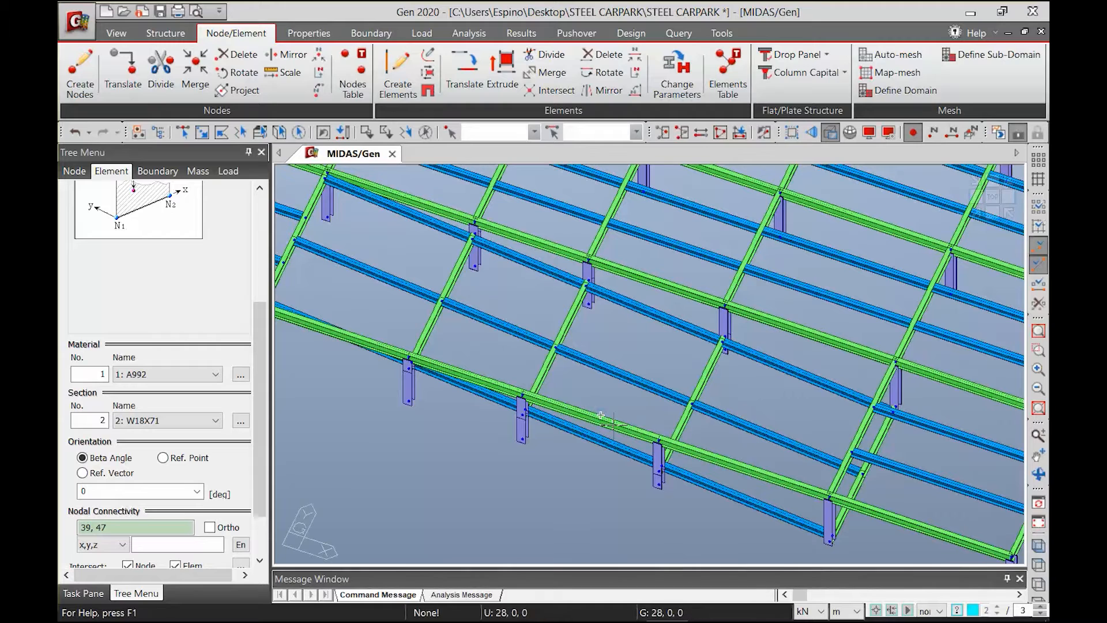
left_click(1009, 215)
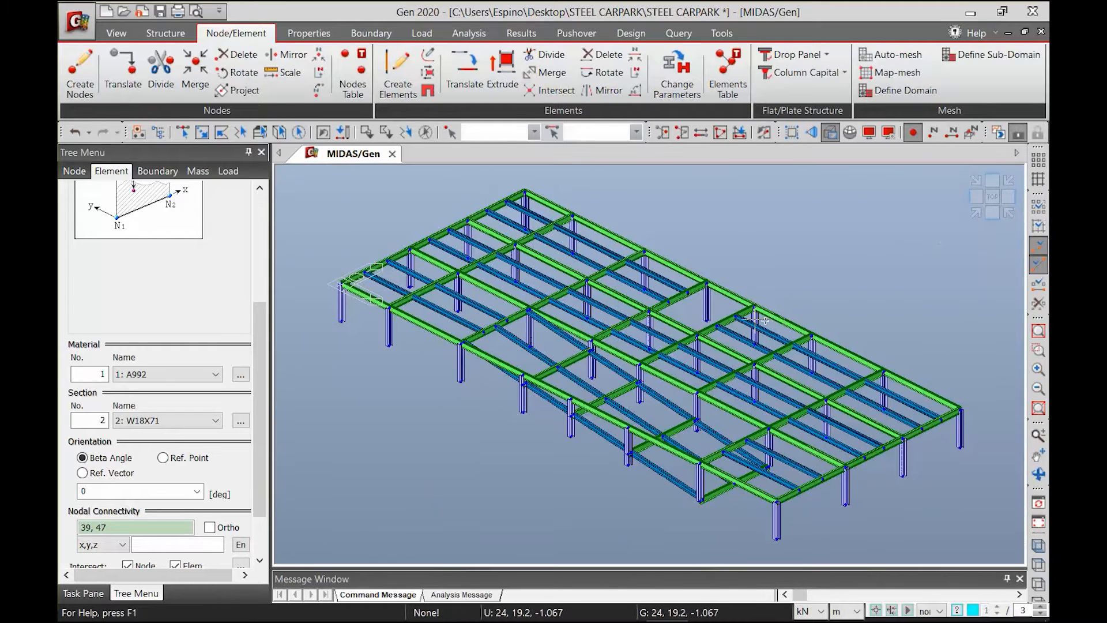
Select all nodes and elements of the floor level by XY plane at Z position 0
mouse_move(755, 319)
mouse_move(648, 320)
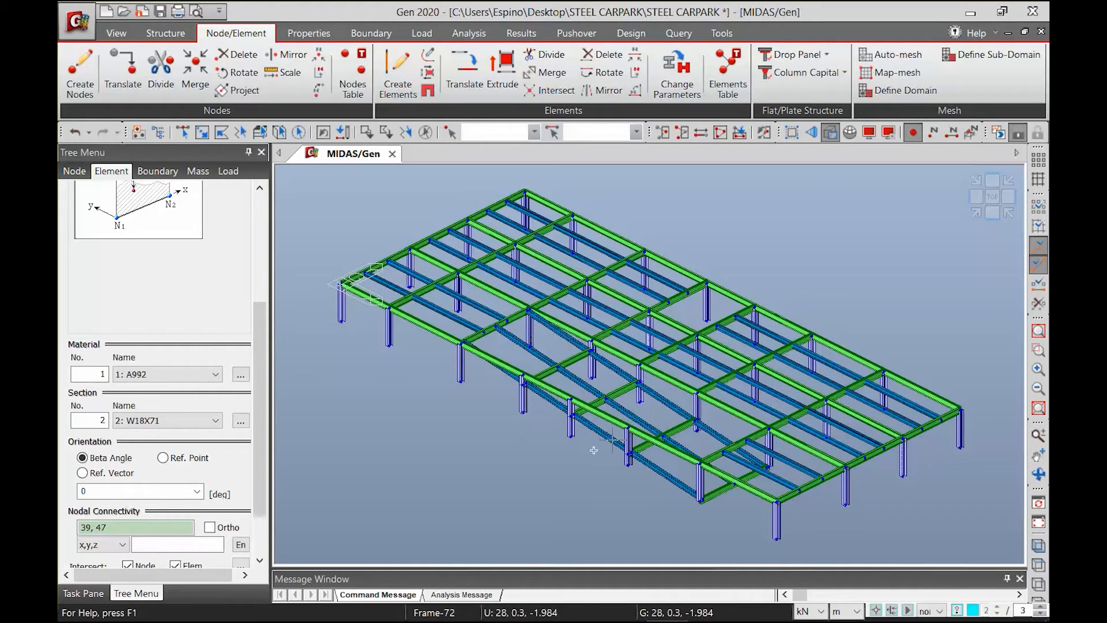
left_click(970, 214)
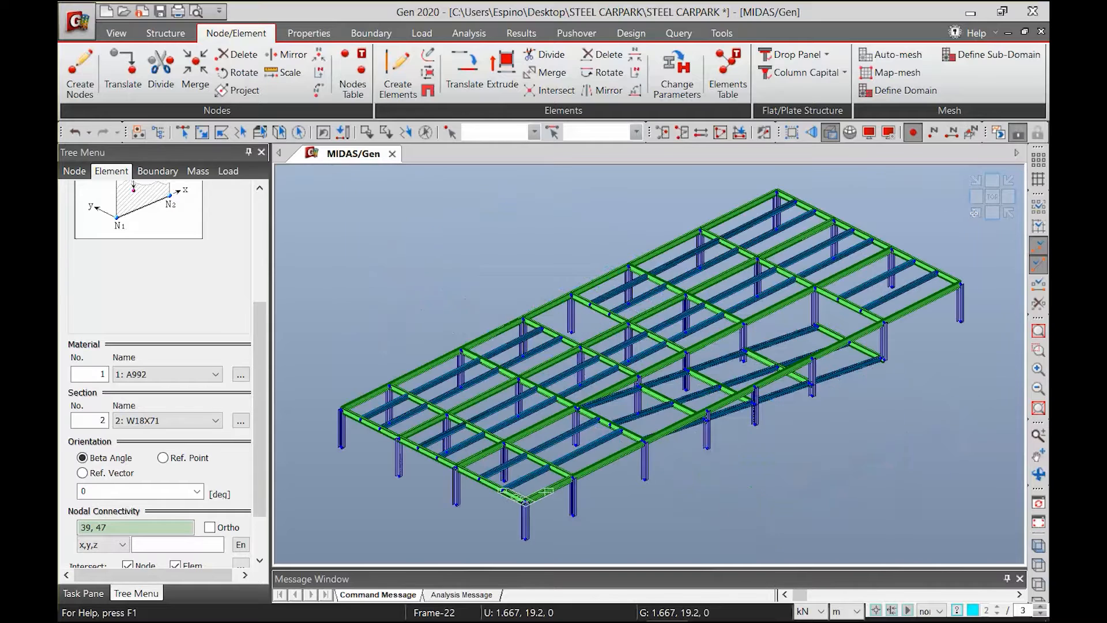
left_click(261, 134)
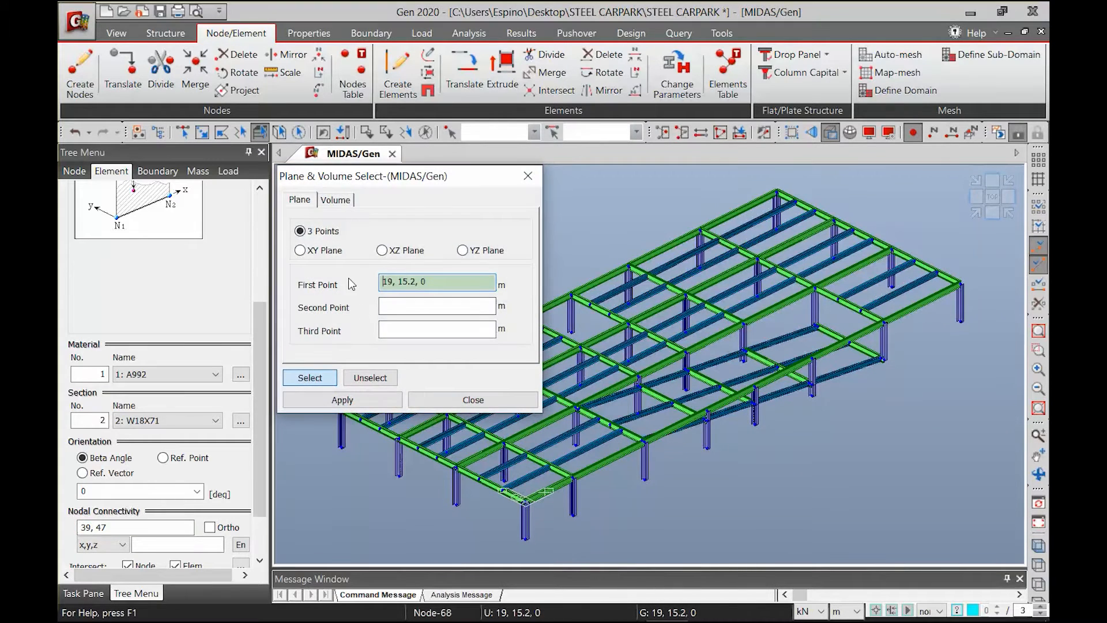
left_click(326, 252)
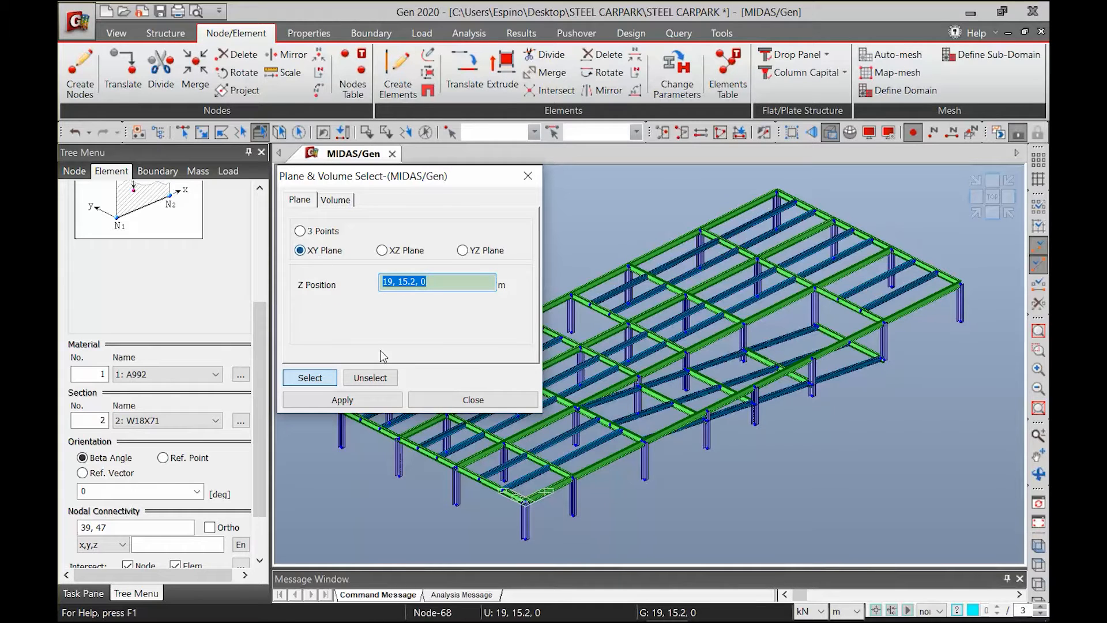
left_click(960, 282)
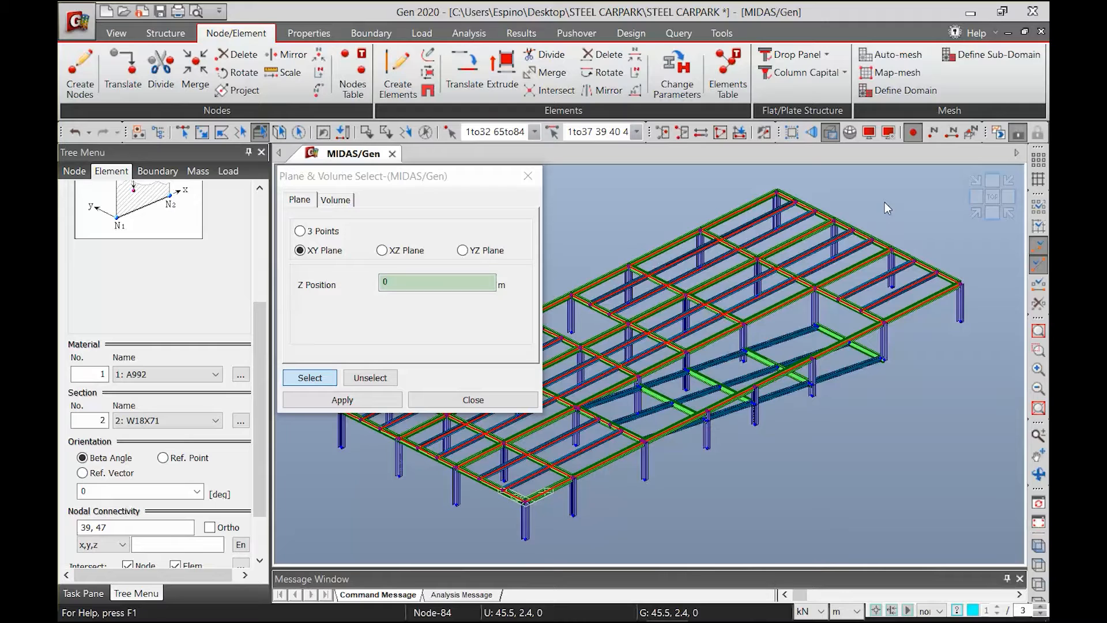
left_click(474, 400)
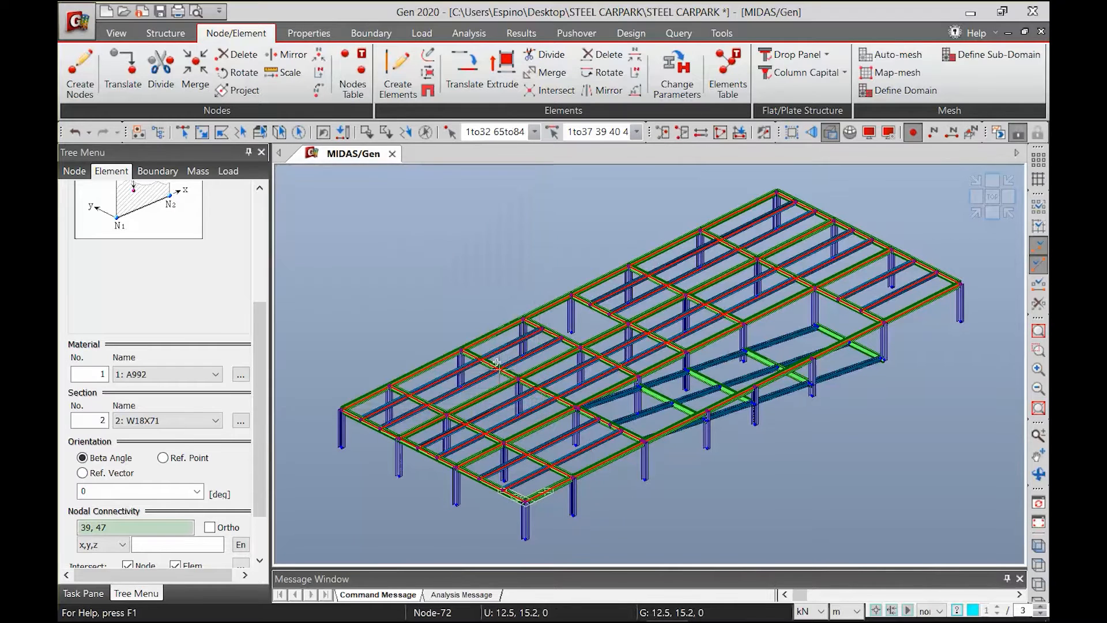
Activate only the selected floor-level nodes and elements and show them in plan view
left_click(662, 133)
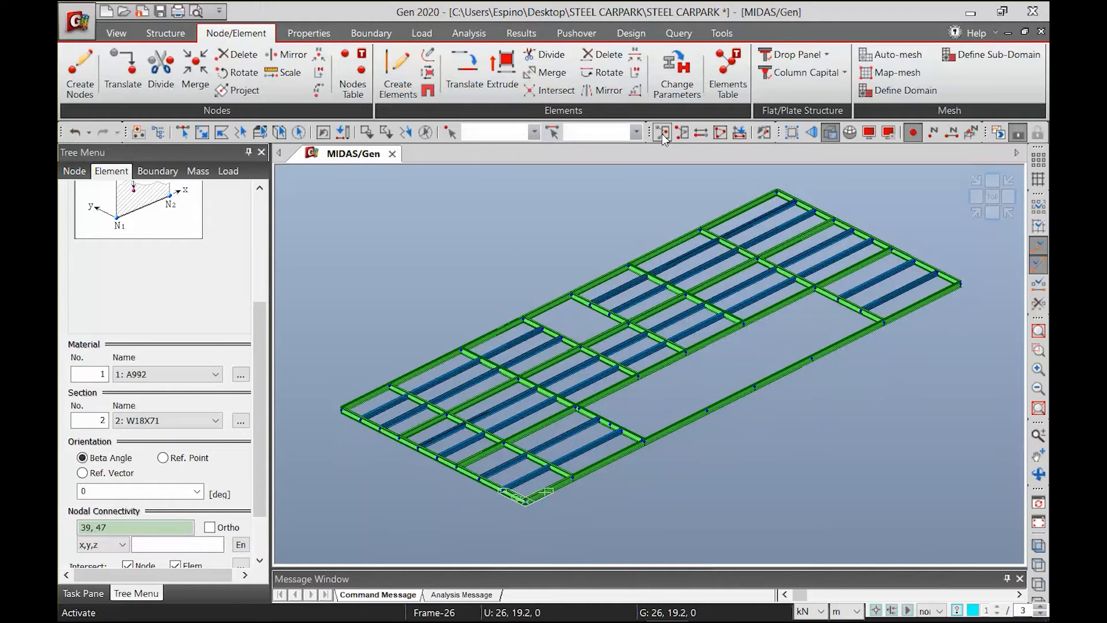
left_click(992, 199)
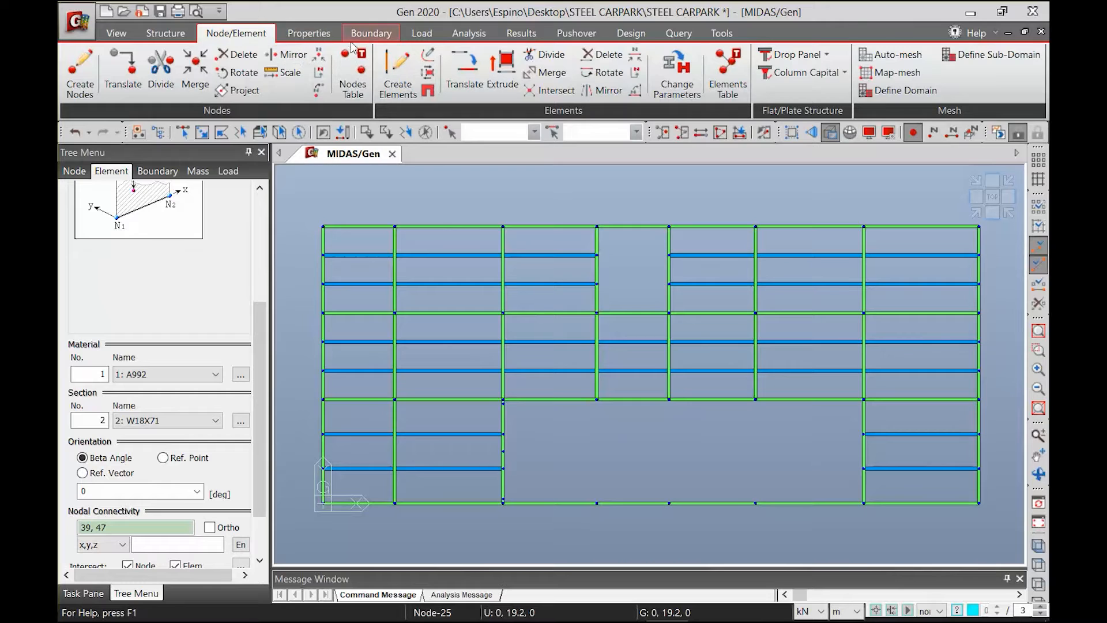
left_click(372, 36)
left_click(439, 75)
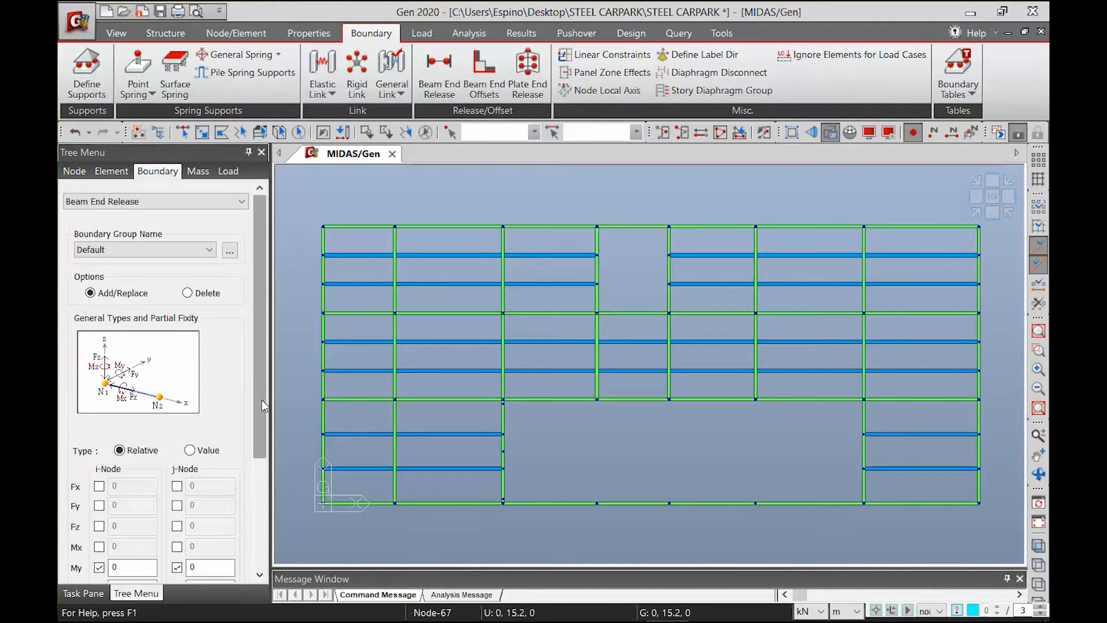
scroll(261, 399, "down", 3)
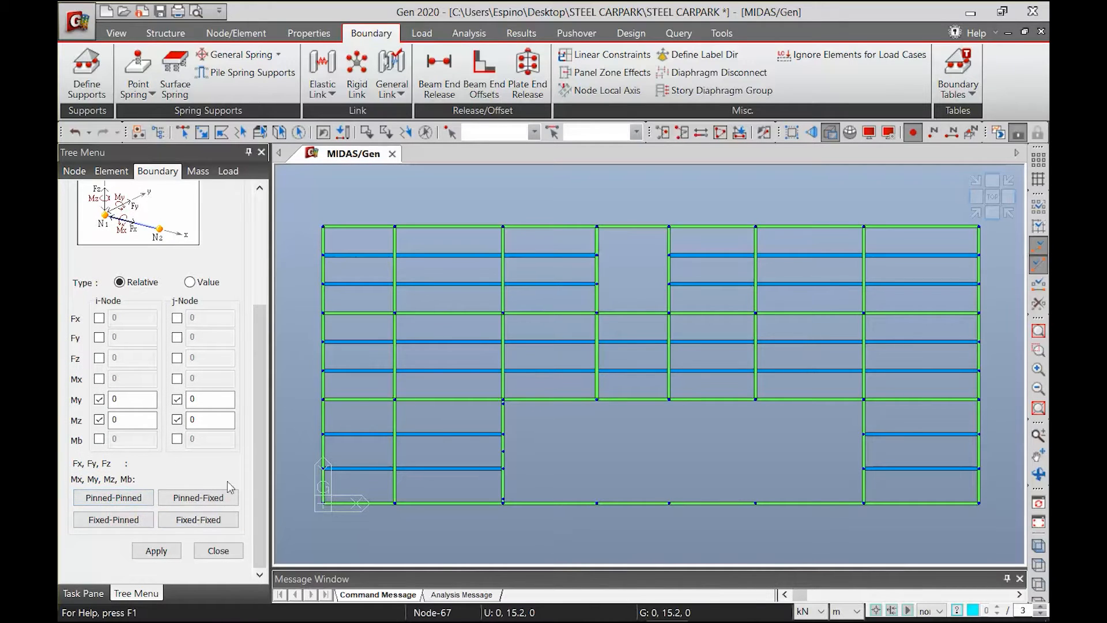
left_click(182, 132)
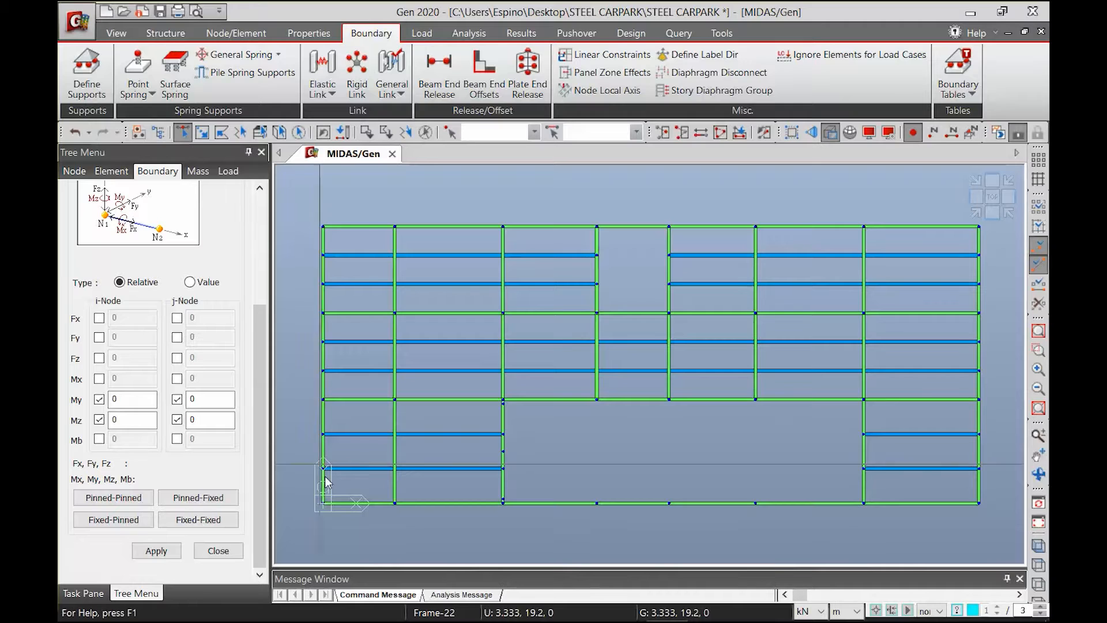
left_click_drag(364, 533, 336, 196)
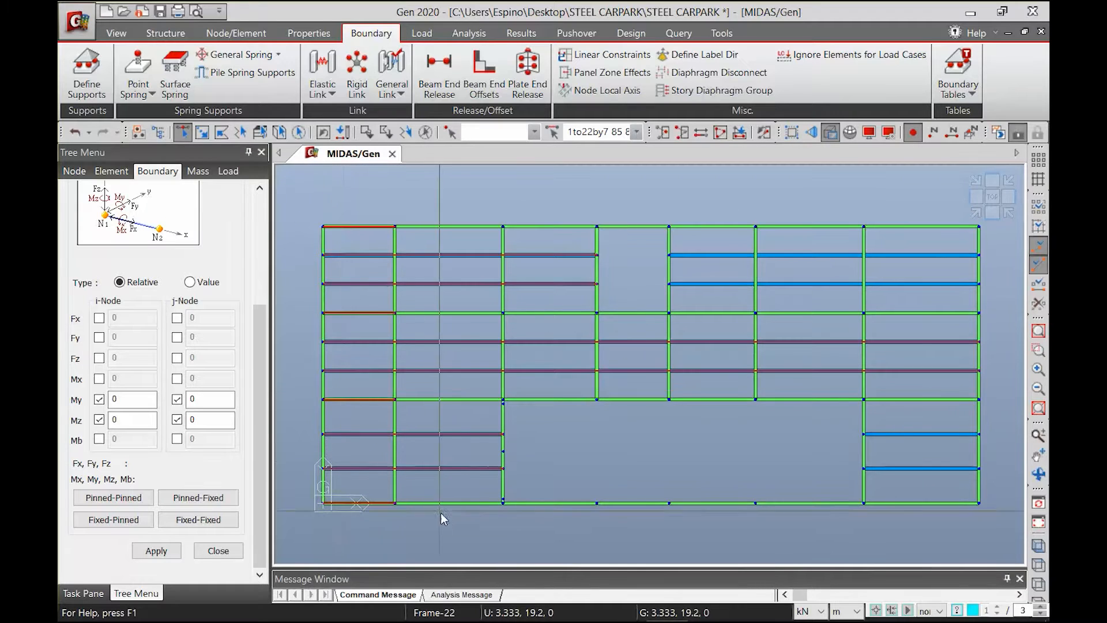
Select the entire floor level and intersect its elements so the beams are split at every crossing
left_click_drag(291, 192, 998, 532)
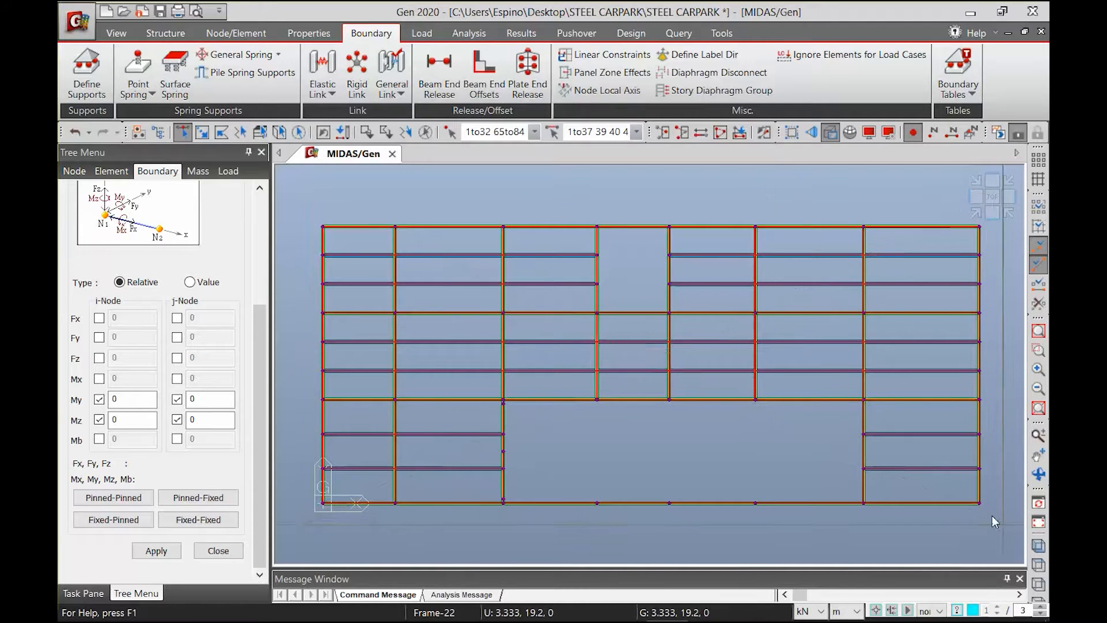
left_click(220, 36)
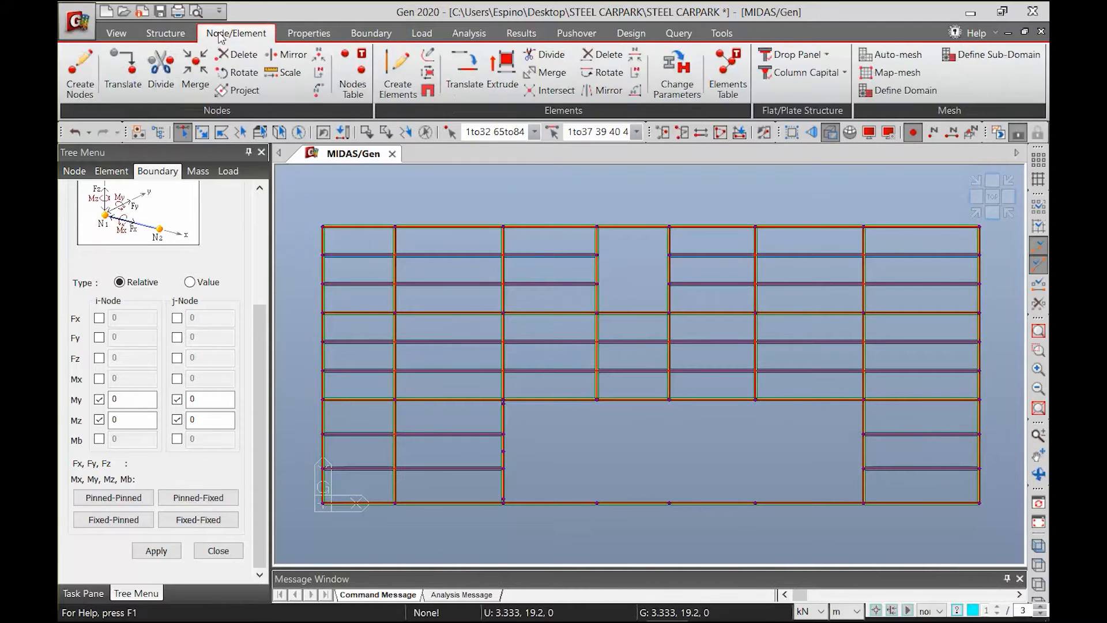
left_click(565, 92)
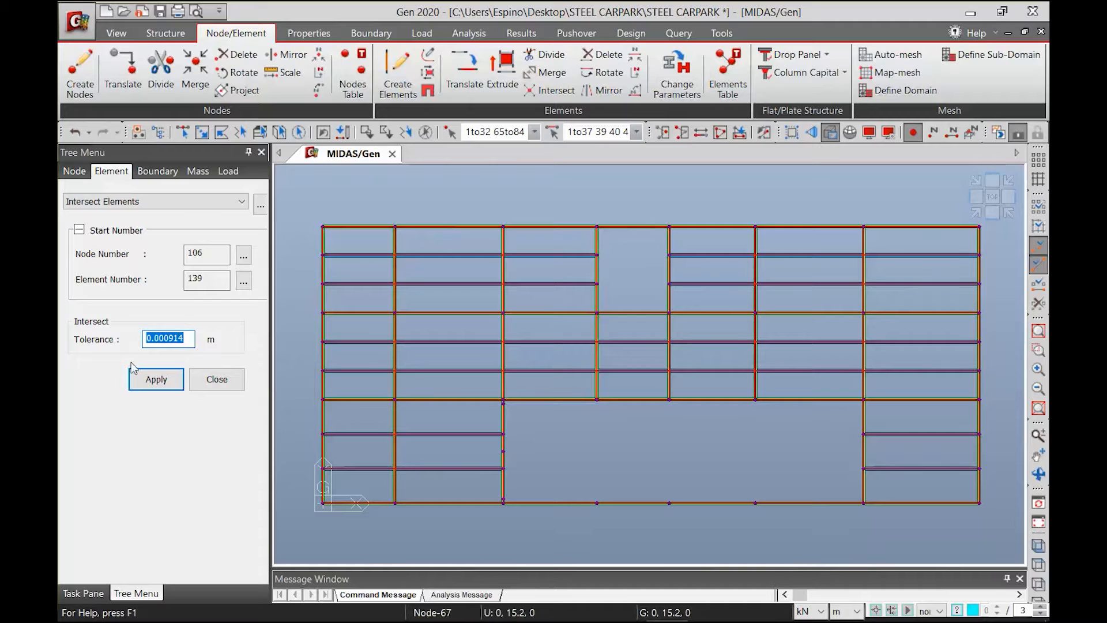
left_click(167, 378)
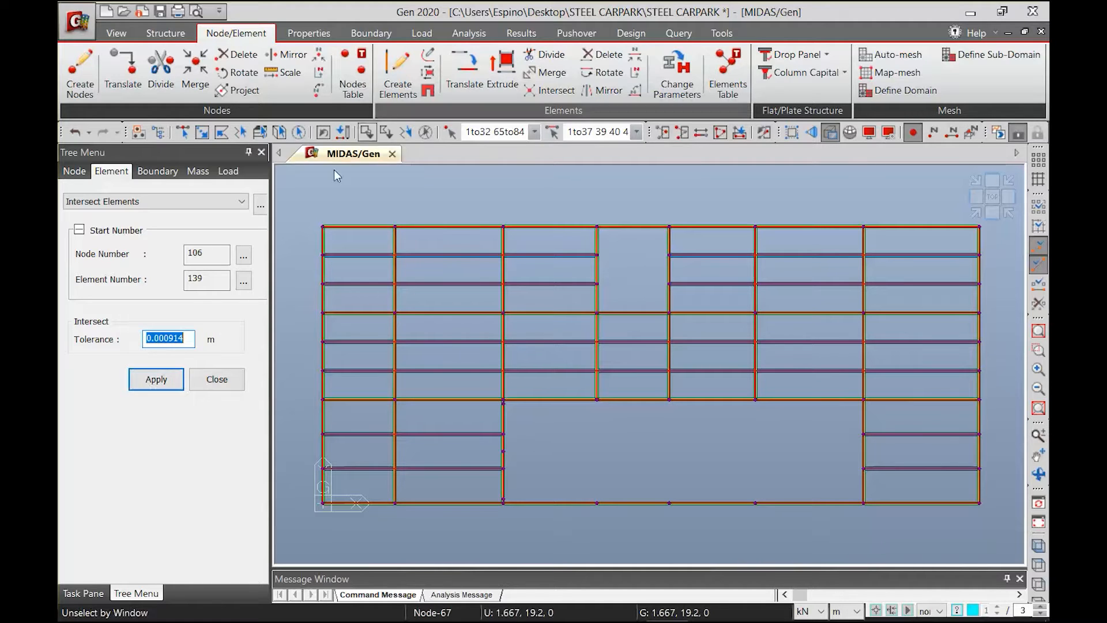
left_click(153, 385)
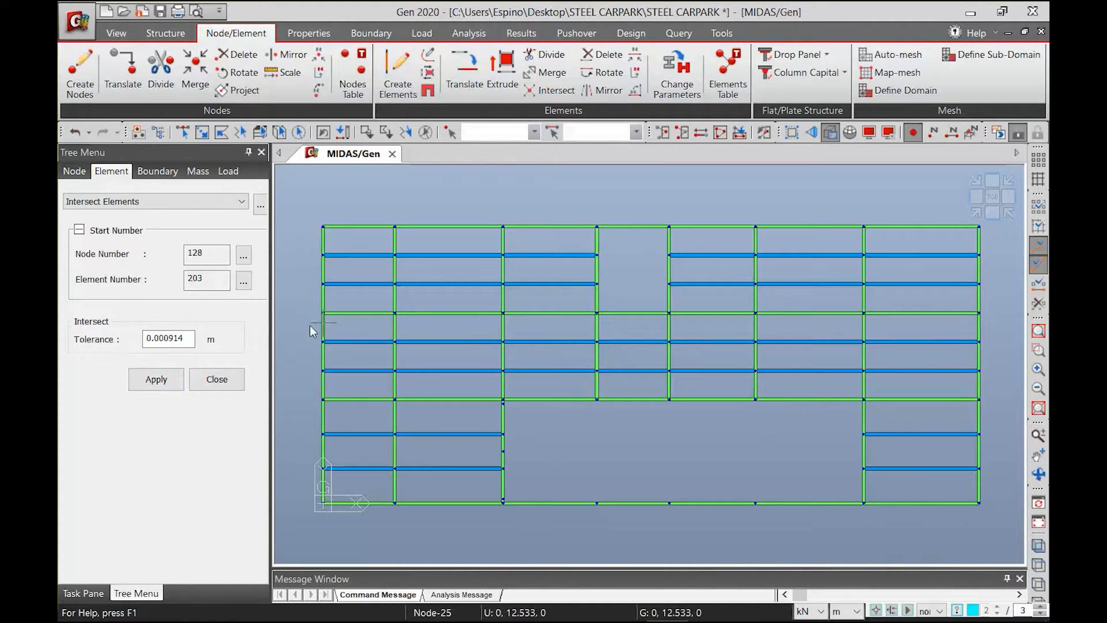
key("ctrl+shift+s")
left_click(344, 251)
left_click(359, 290)
key("Escape")
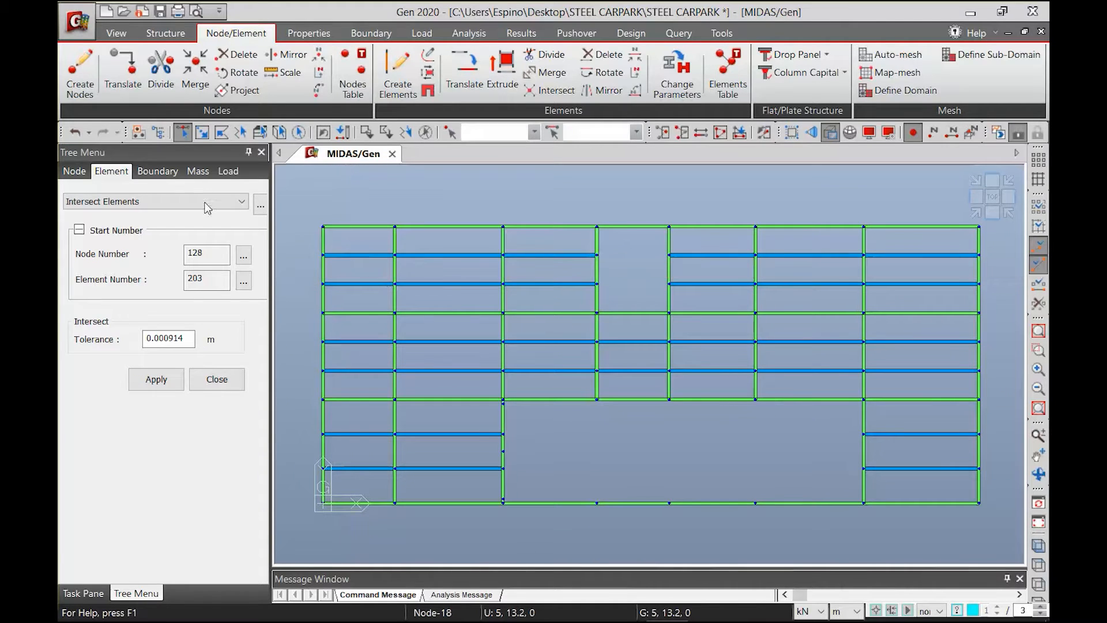
Assign Pinned-Pinned beam end releases to all floor-level main and secondary beams running in the X direction, in every bay
left_click(370, 33)
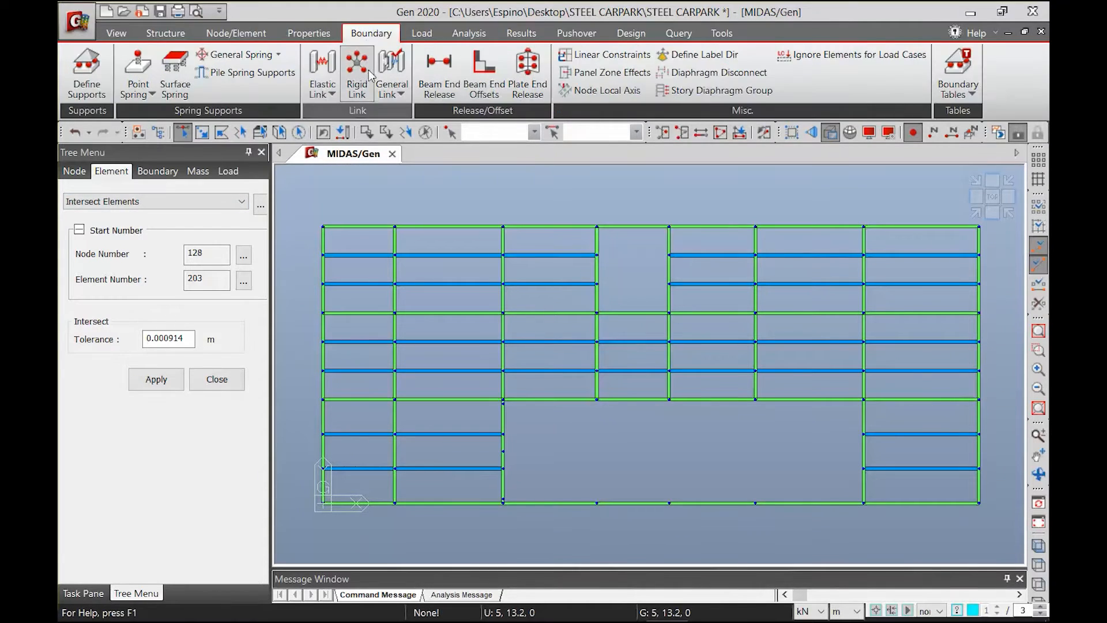
left_click(438, 75)
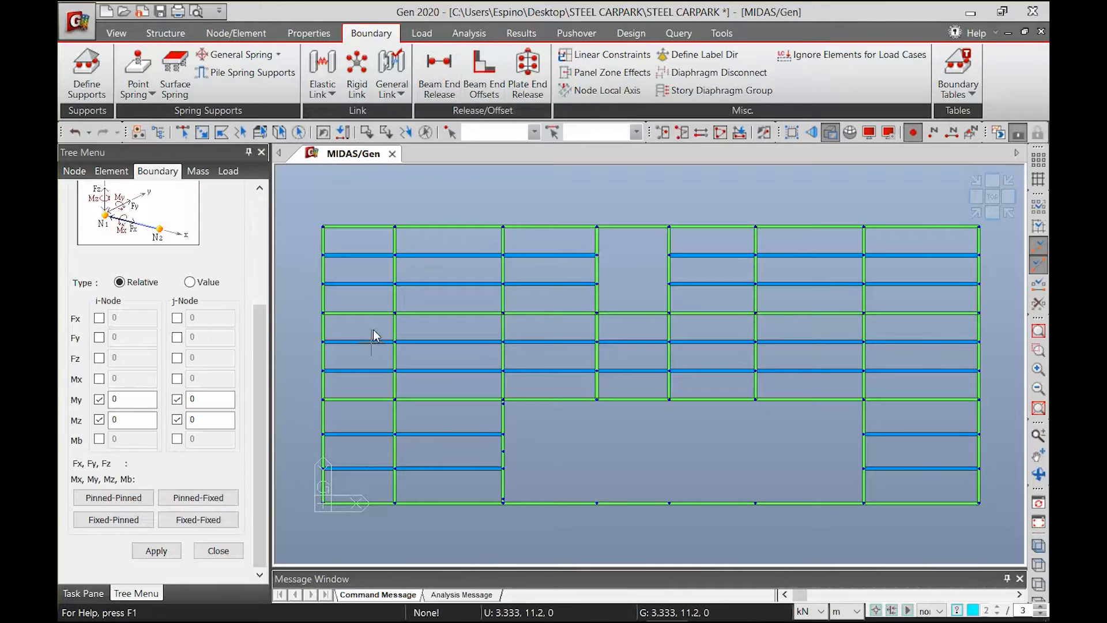
left_click(127, 498)
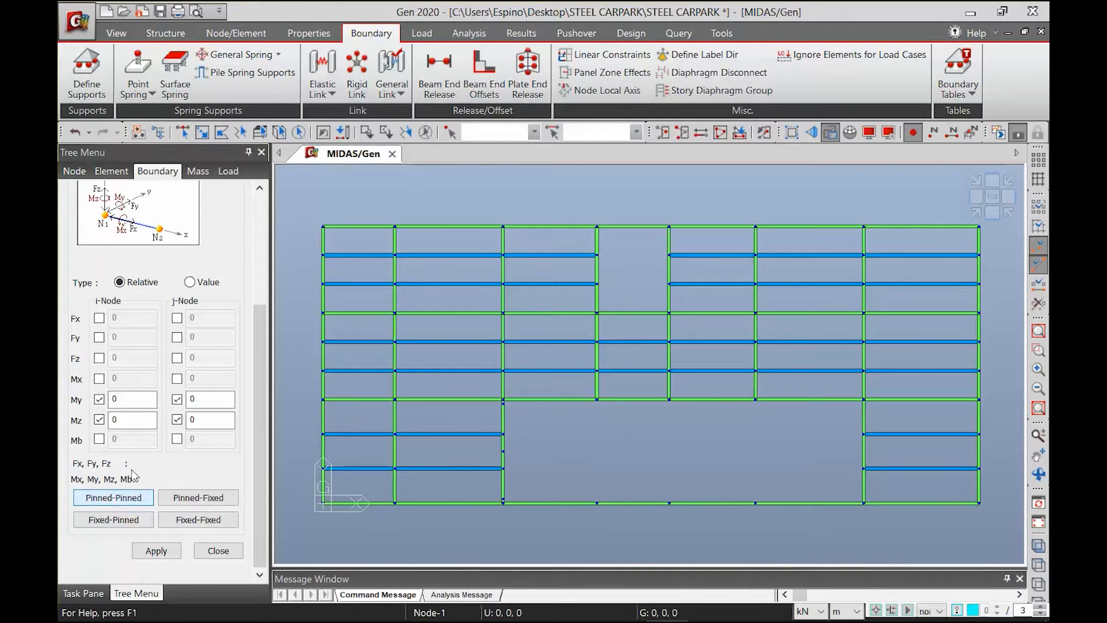
left_click(180, 135)
left_click_drag(370, 521, 345, 205)
left_click_drag(472, 530, 448, 318)
left_click_drag(436, 198, 437, 199)
left_click_drag(580, 523, 535, 202)
left_click_drag(657, 529, 631, 447)
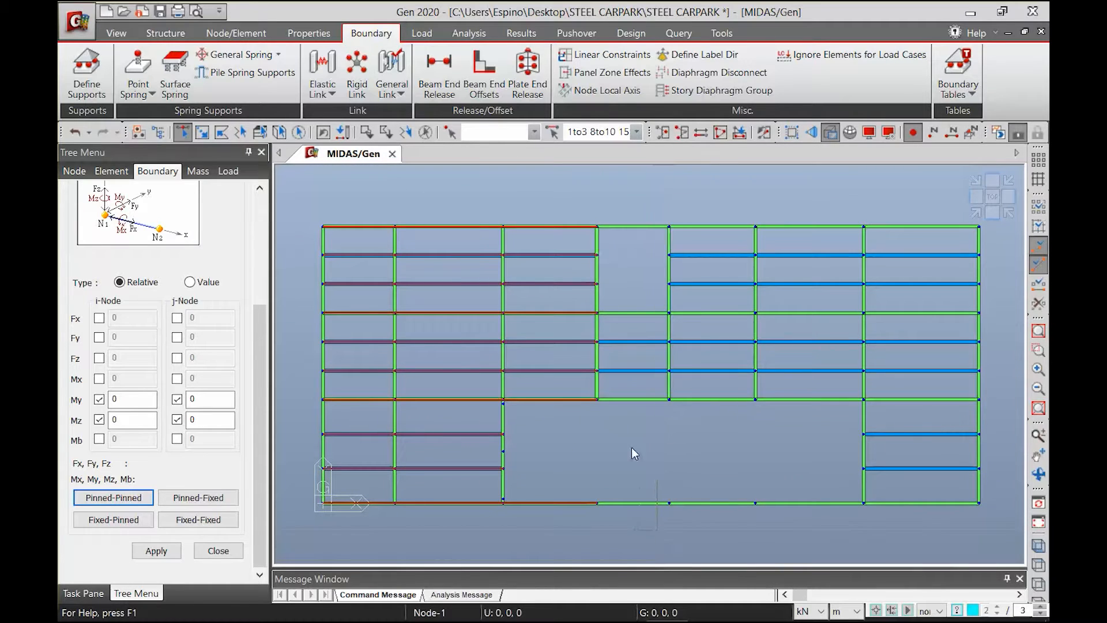
left_click_drag(641, 195, 635, 191)
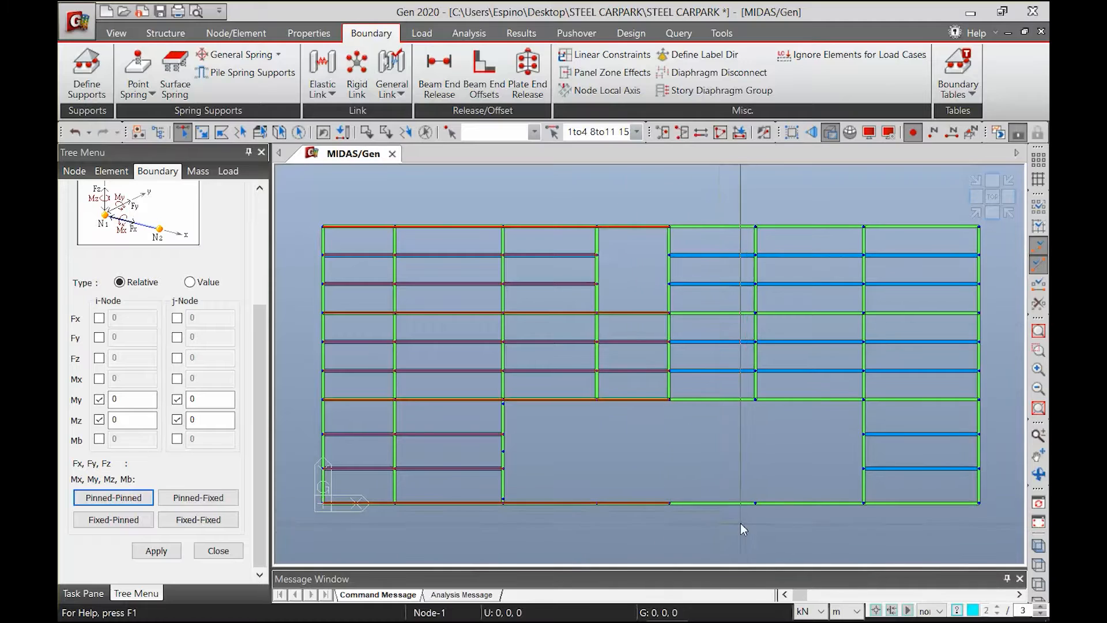
left_click_drag(711, 239, 711, 241)
left_click_drag(779, 503, 790, 216)
left_click_drag(939, 496, 896, 220)
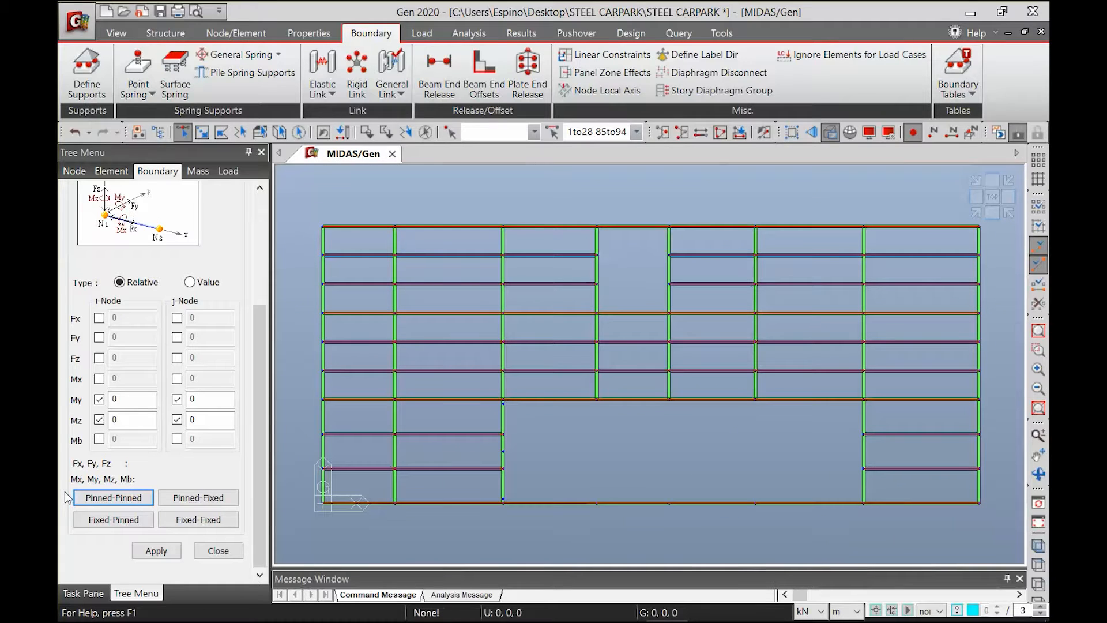
left_click(156, 550)
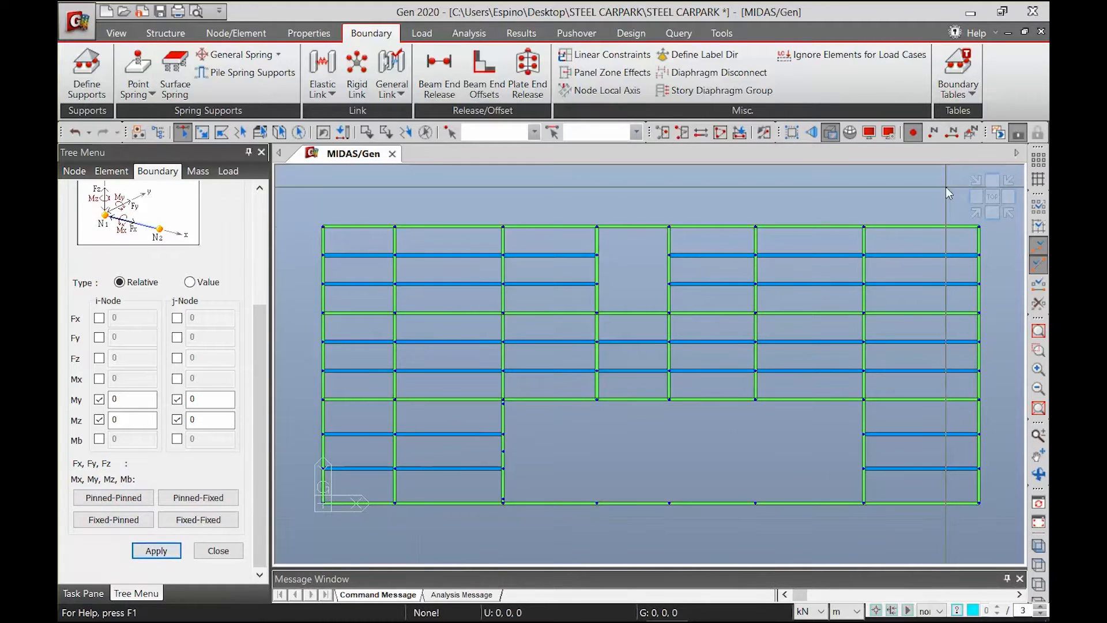
Turn on the beam end release symbols to check the releases on the floor plan, and hide them again
left_click(869, 132)
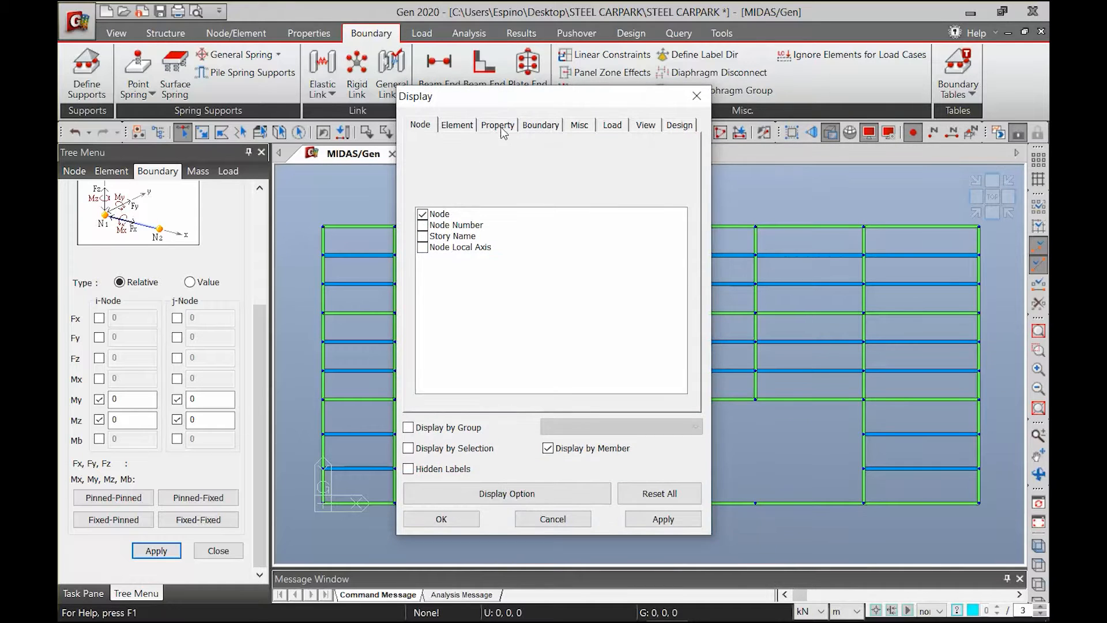
left_click(471, 128)
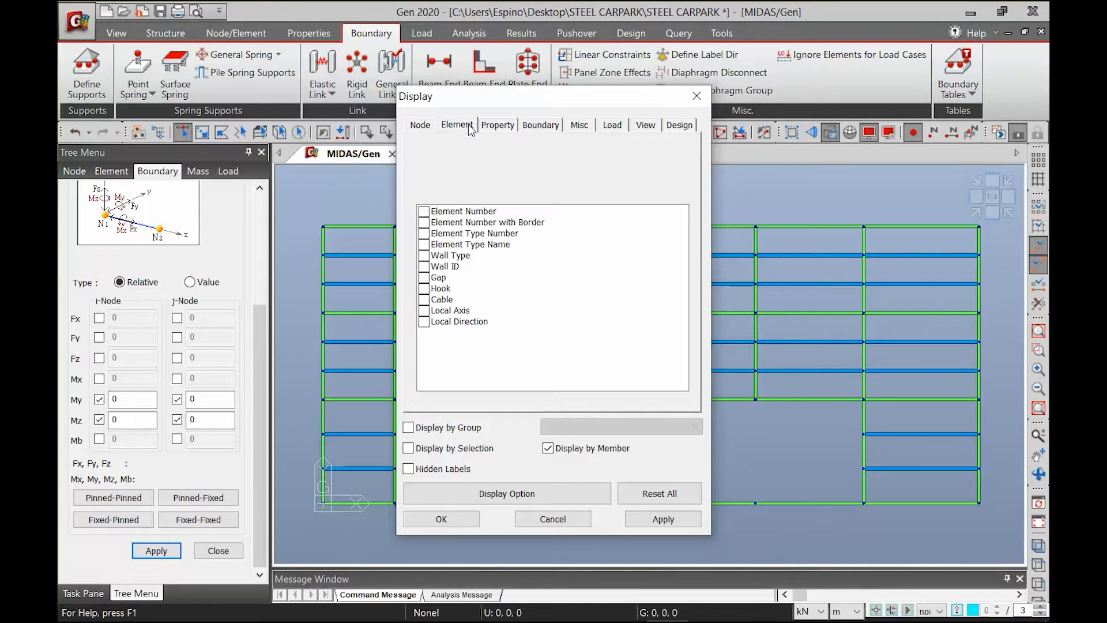
left_click(543, 128)
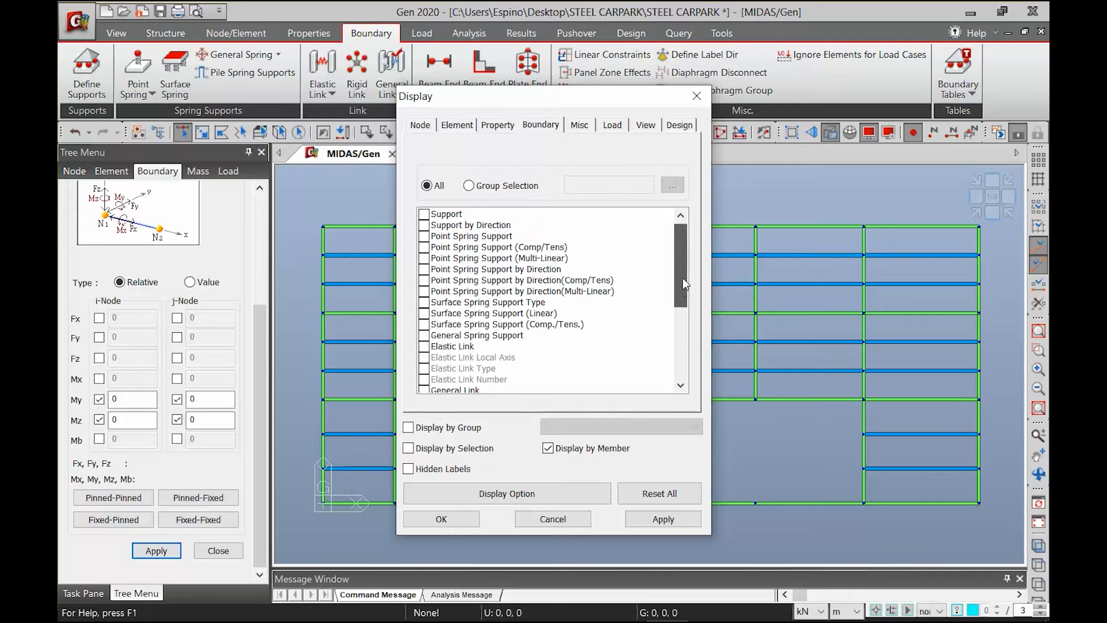
scroll(679, 317, "down", 4)
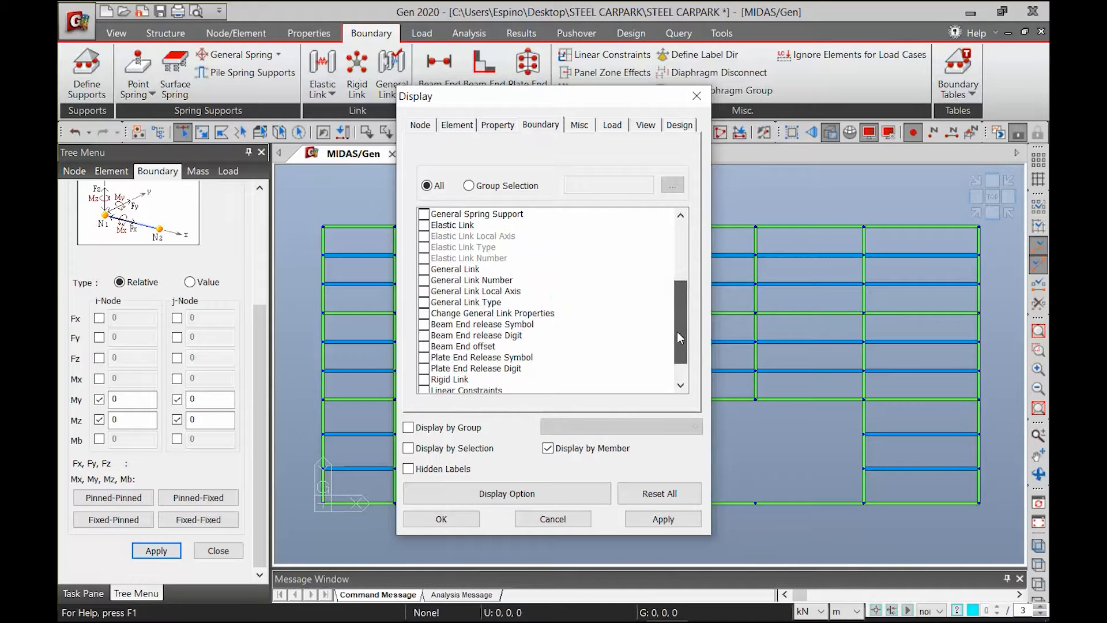
left_click(424, 325)
left_click(663, 518)
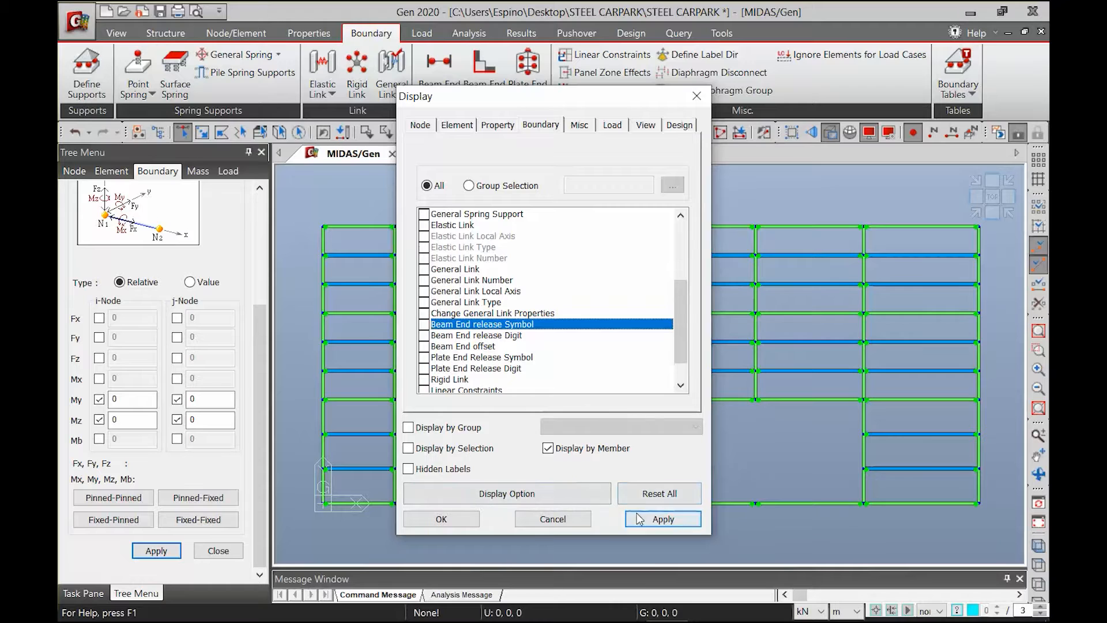
left_click(441, 519)
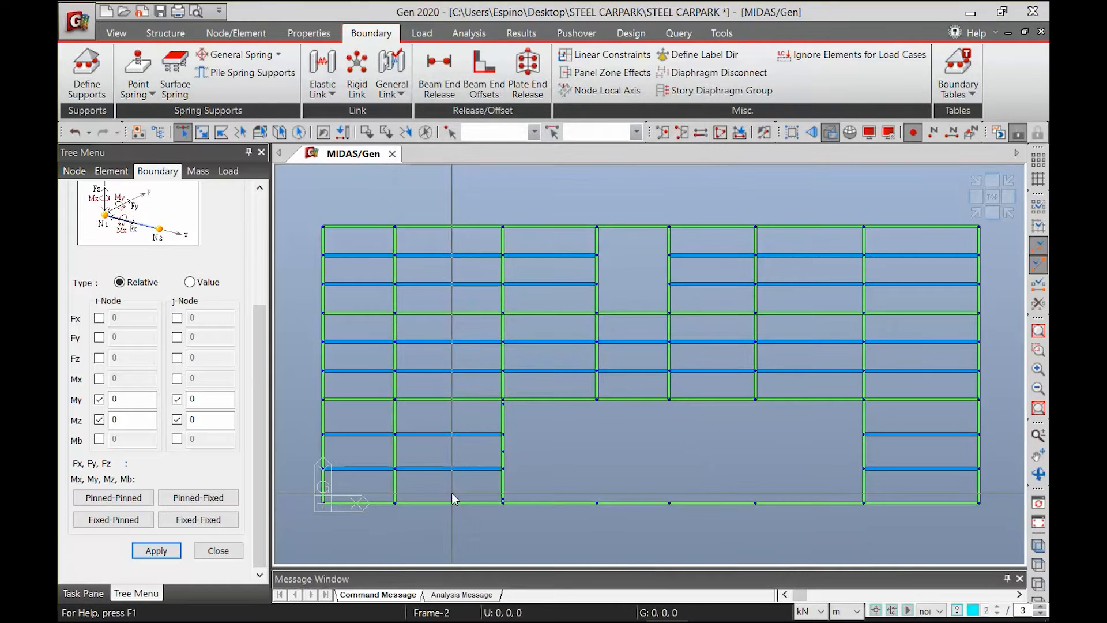
Reactivate the whole model and assign Pinned-Pinned beam end releases to the three lines of sloped ramp beams from C to G
mouse_move(452, 494)
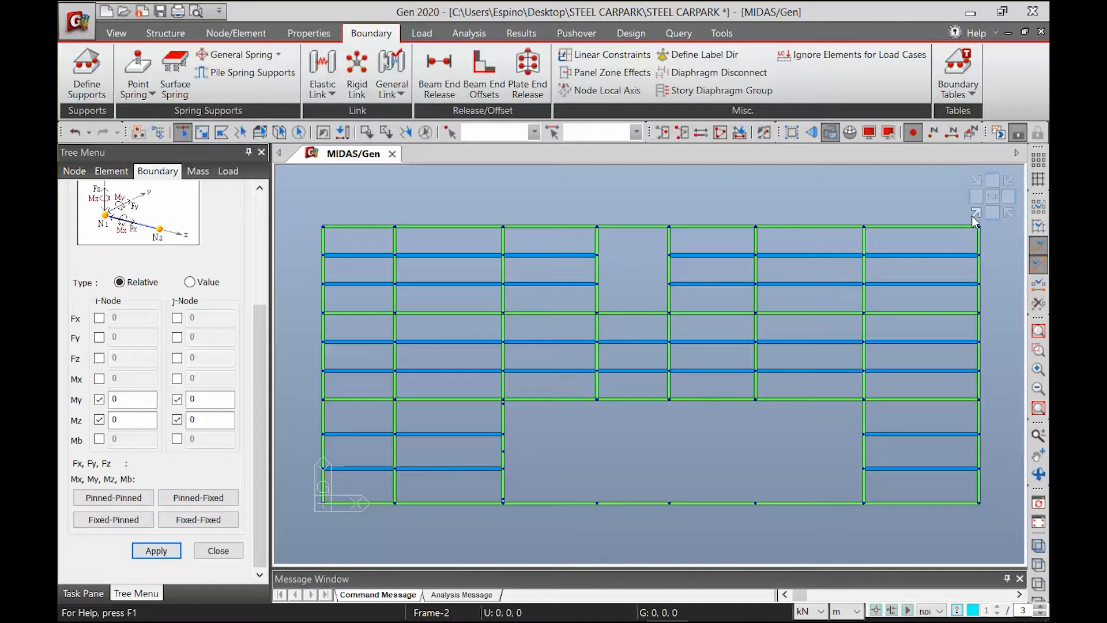
left_click(718, 133)
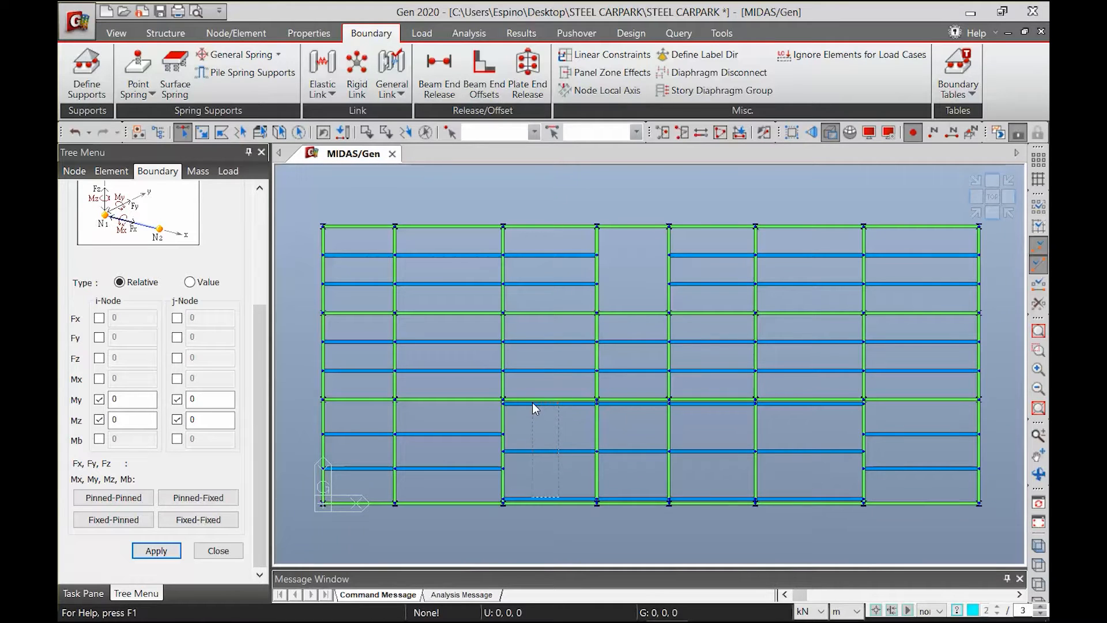
left_click_drag(531, 402, 532, 402)
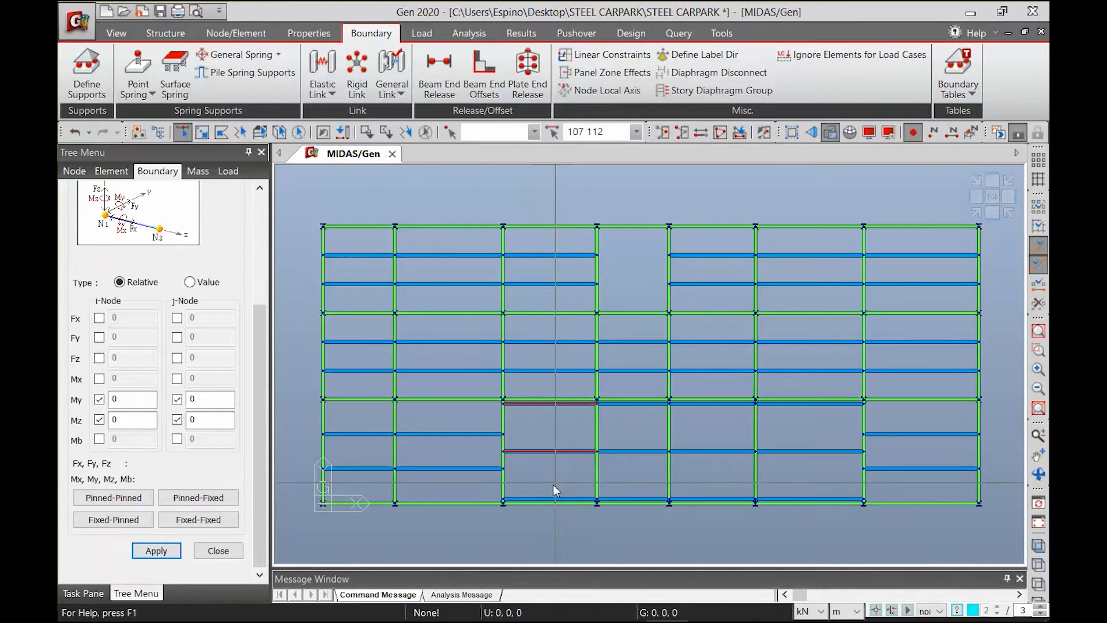
left_click(550, 501)
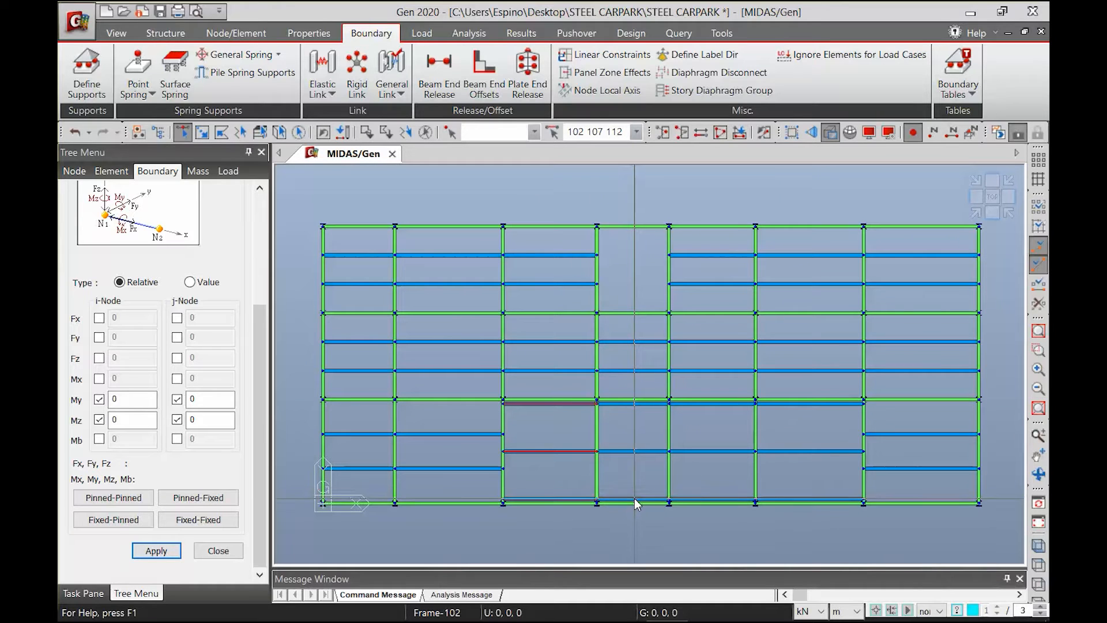
middle_click_drag(676, 524, 627, 492)
left_click(1038, 350)
left_click_drag(436, 375, 842, 476)
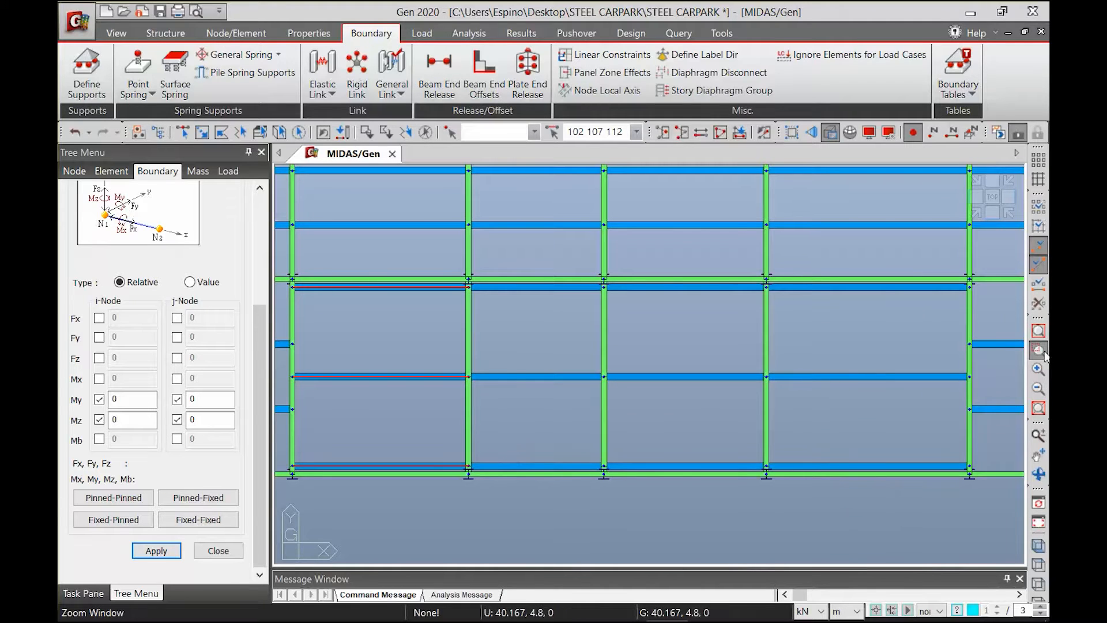
key("Escape")
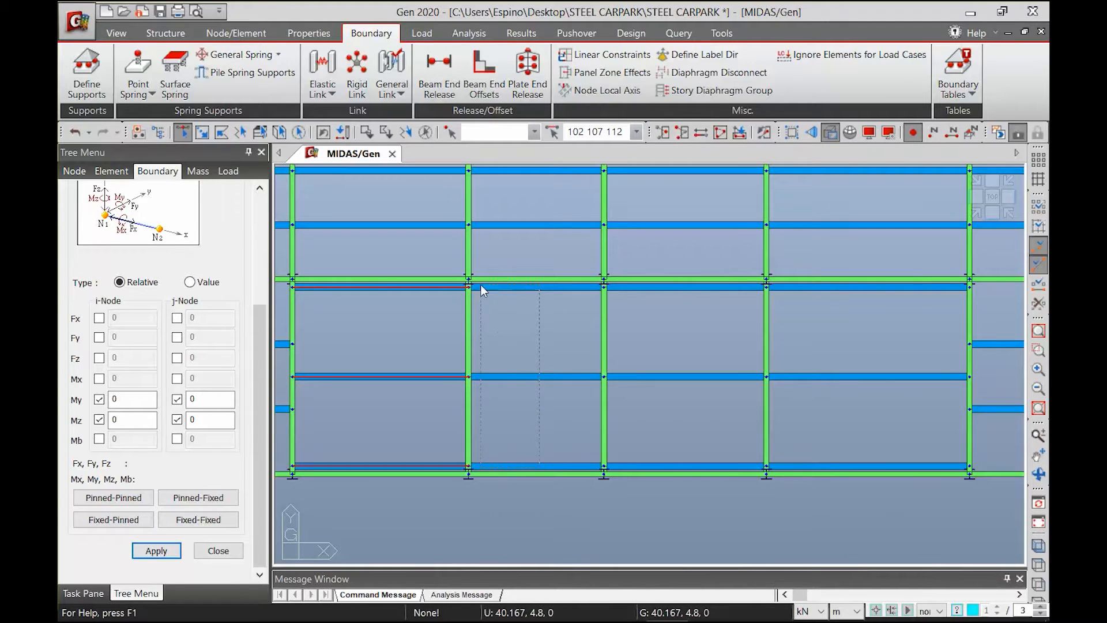
left_click_drag(483, 286, 482, 286)
left_click_drag(684, 466, 649, 375)
left_click_drag(626, 292, 624, 285)
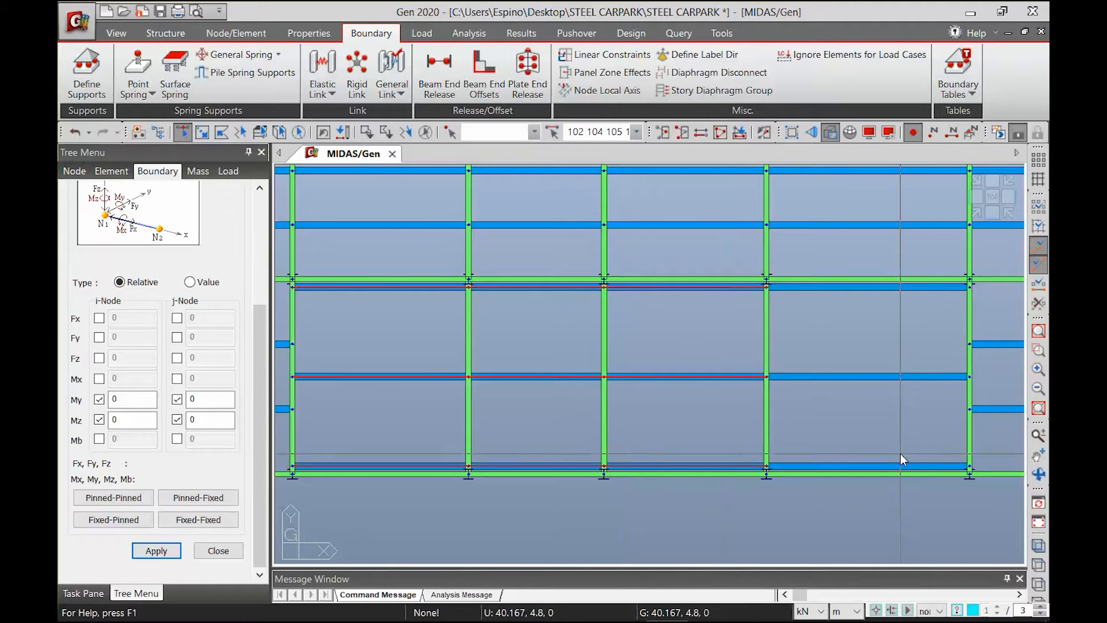
left_click_drag(899, 466, 852, 362)
left_click_drag(809, 293, 806, 295)
left_click(154, 552)
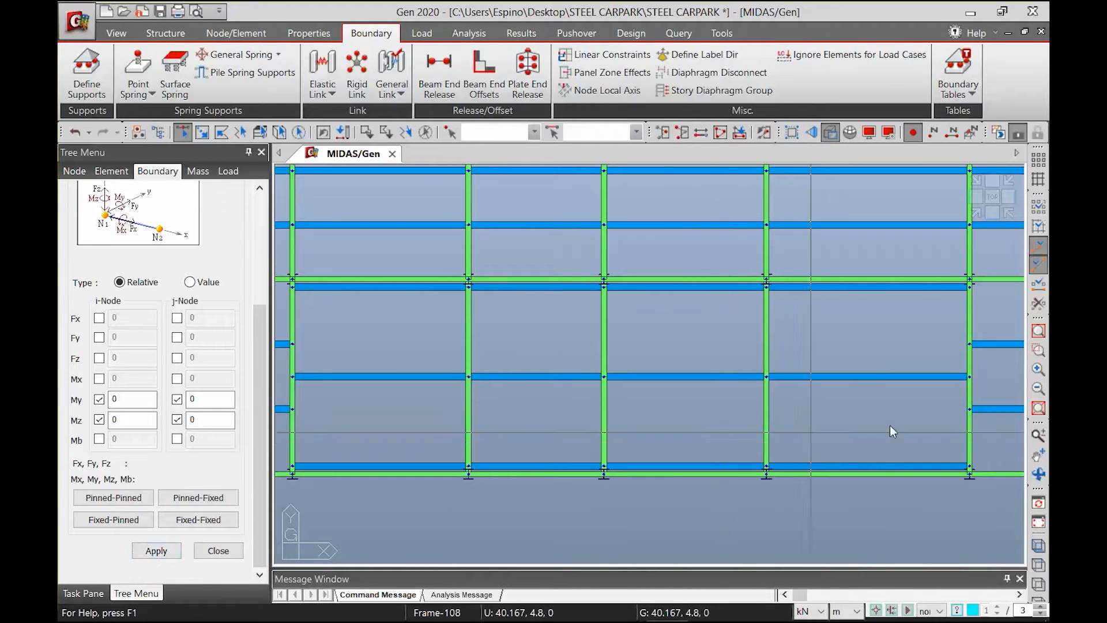
Restore the isometric view and set up element creation for Truss elements with section WT7X21.5, snapping to element midpoints (1/2)
left_click(976, 213)
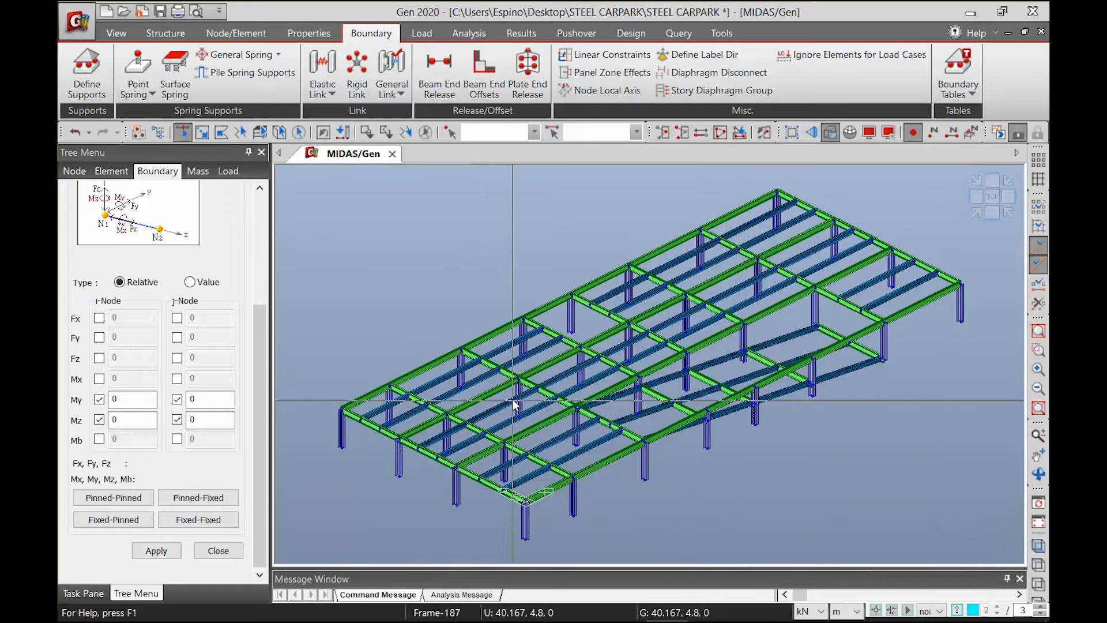
left_click(241, 40)
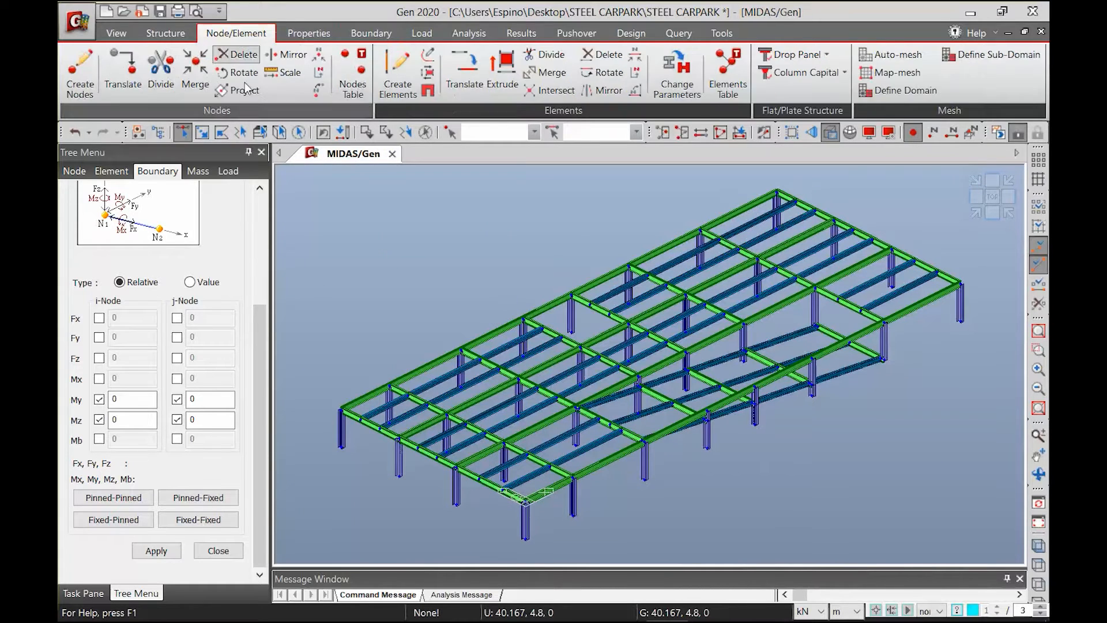
left_click(397, 86)
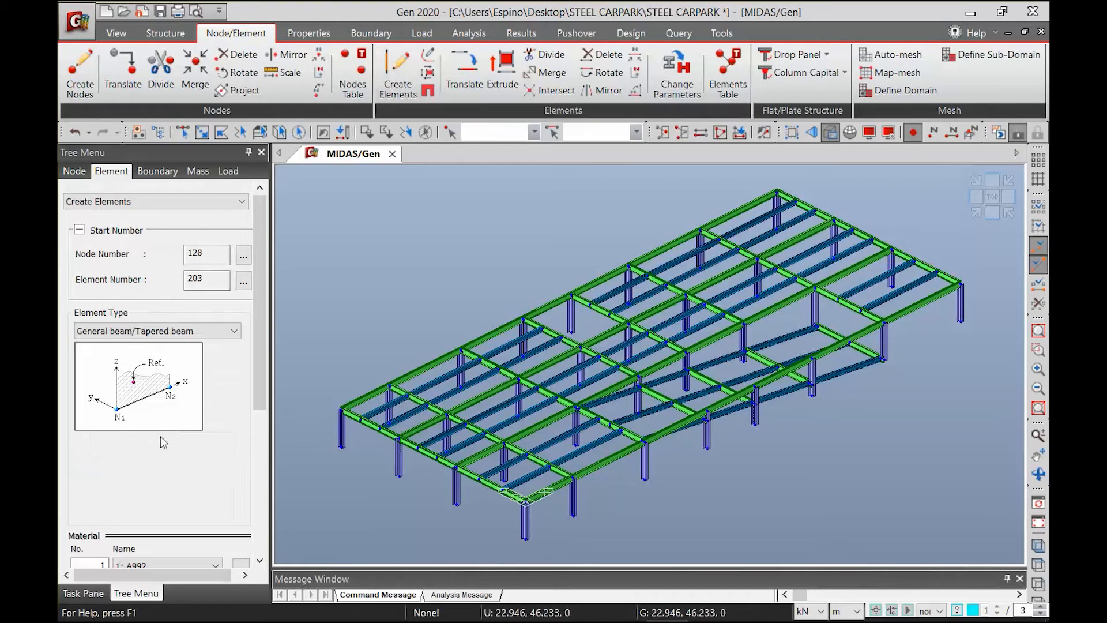
left_click(196, 331)
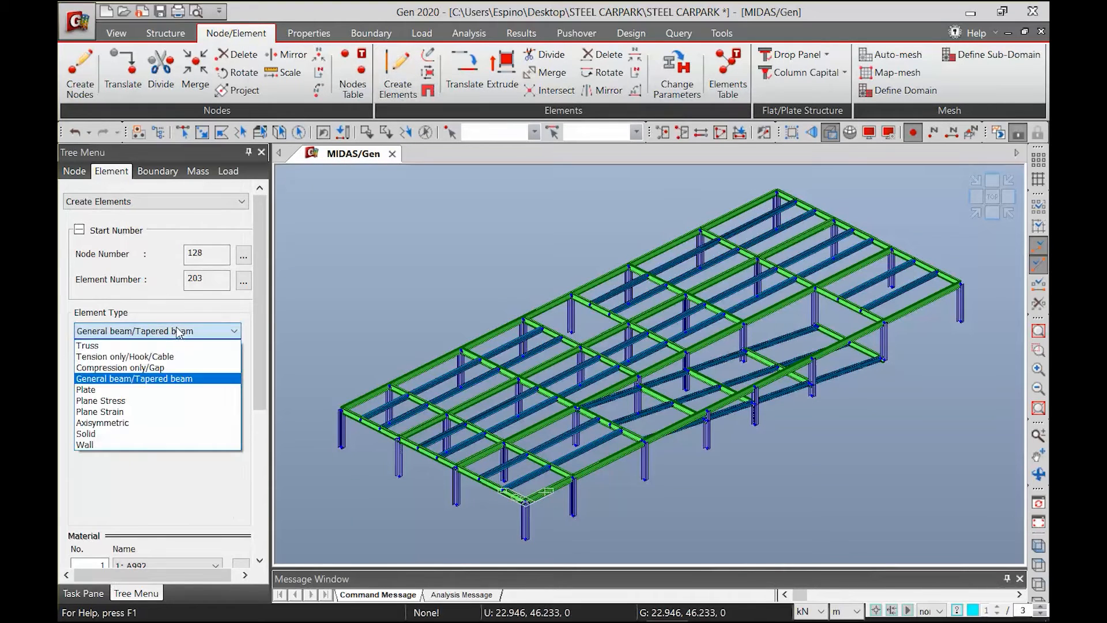
left_click(89, 346)
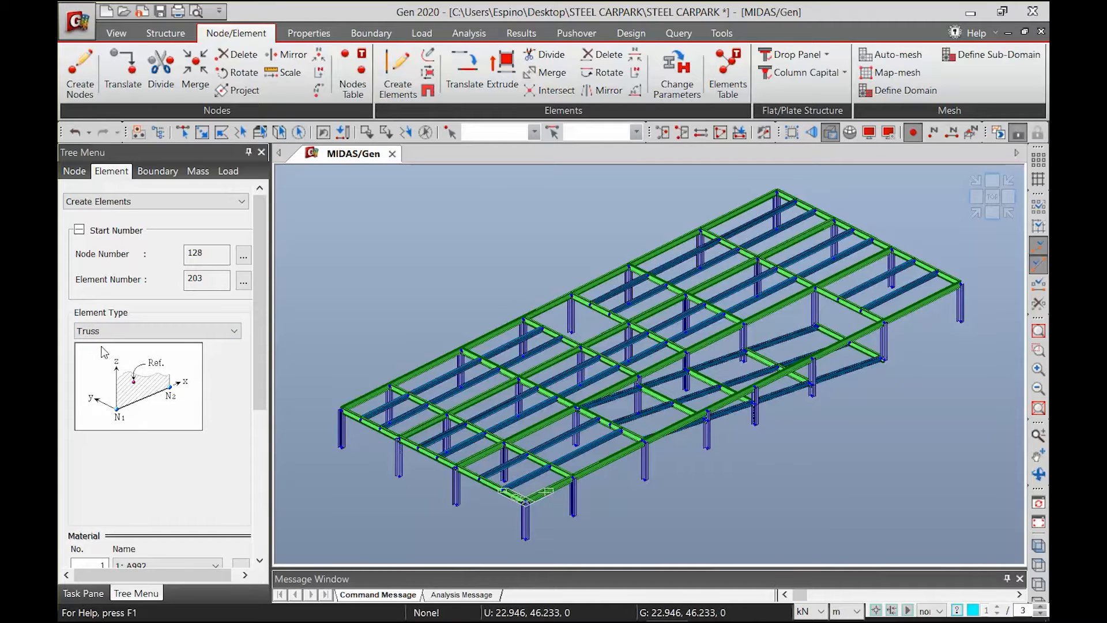
left_click_drag(260, 392, 225, 536)
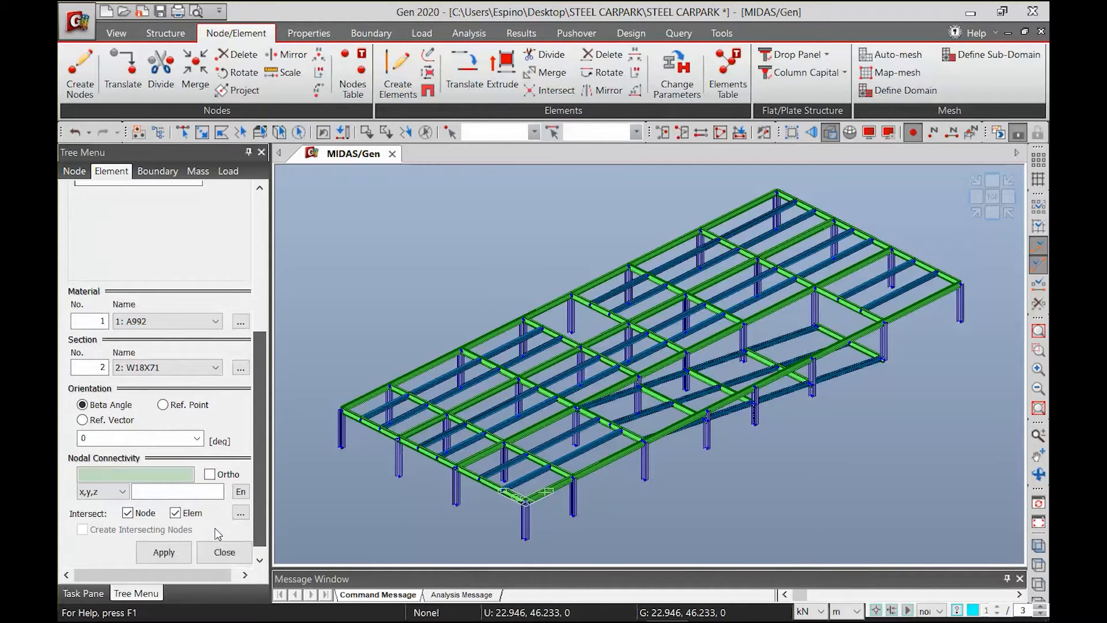
left_click(167, 367)
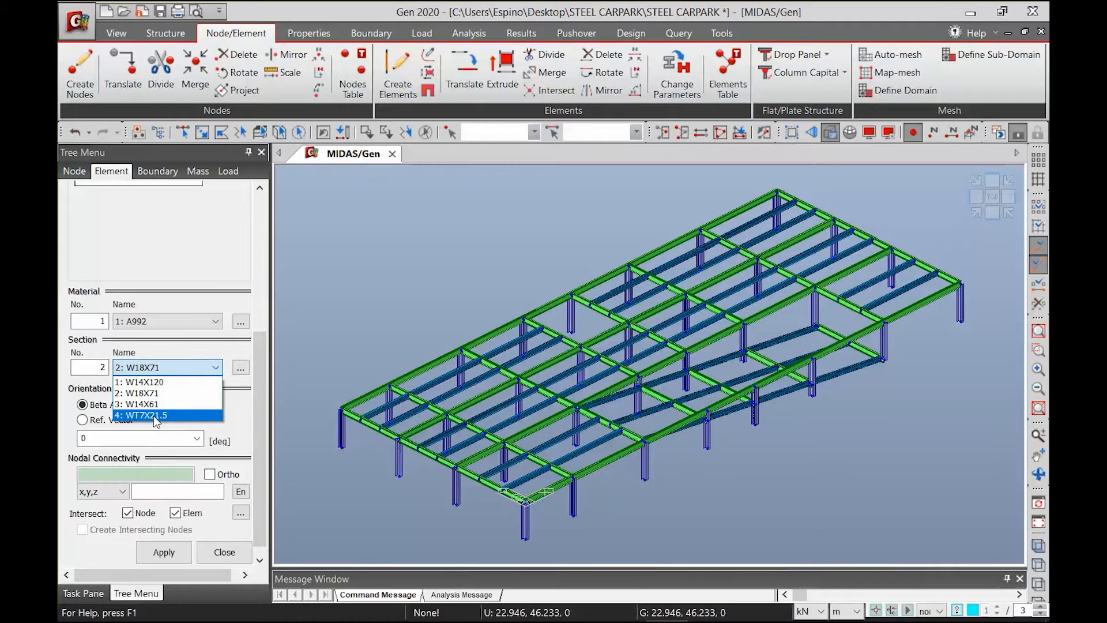
left_click(156, 415)
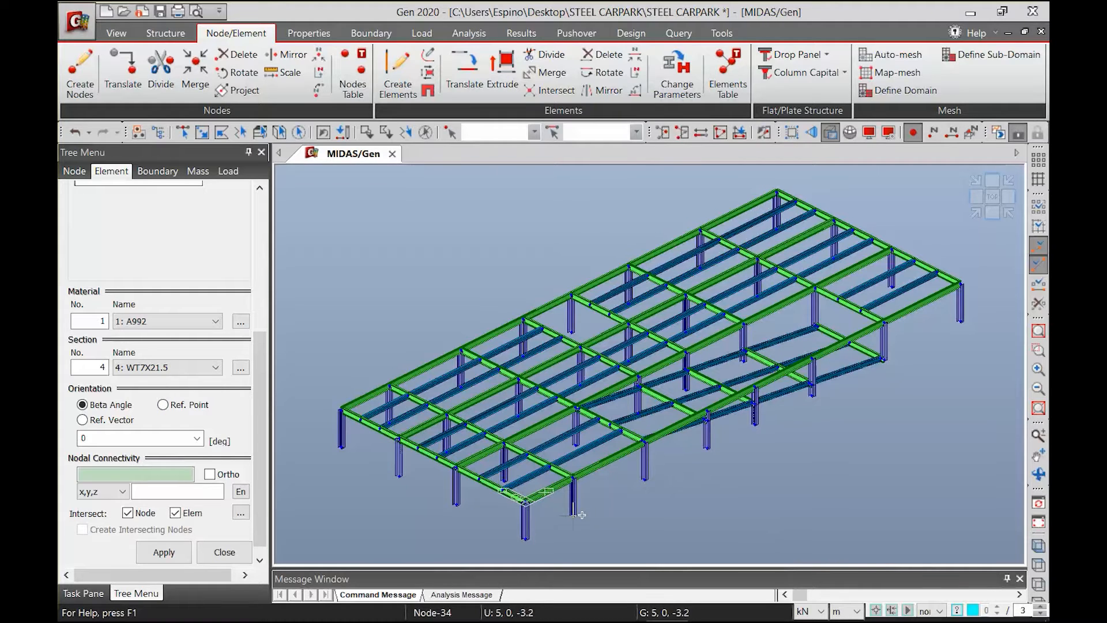
mouse_move(581, 515)
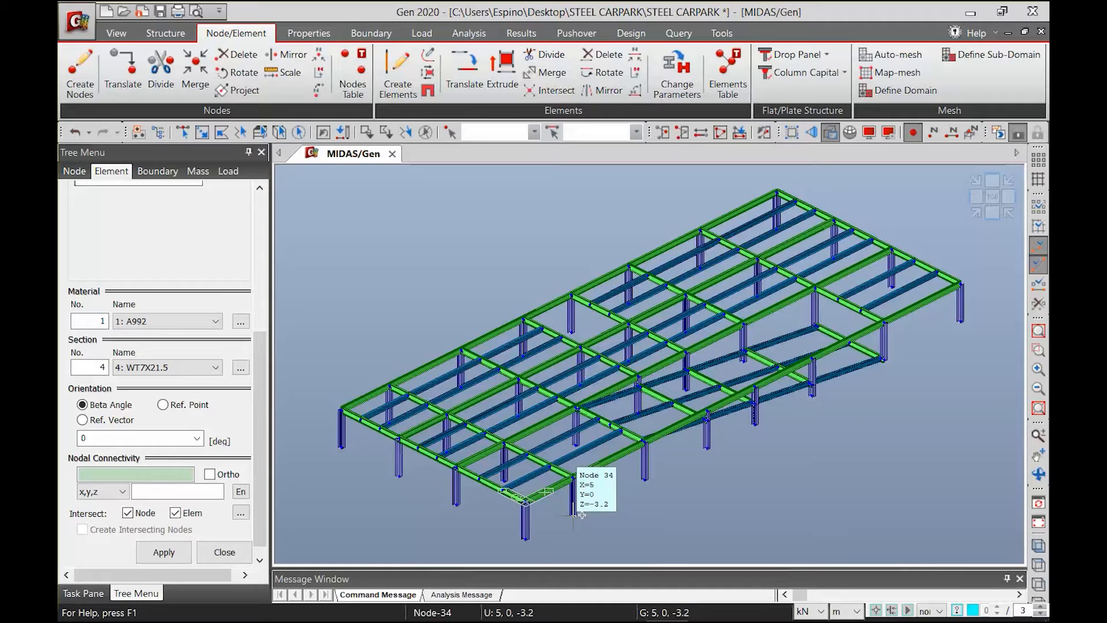
left_click(1041, 614)
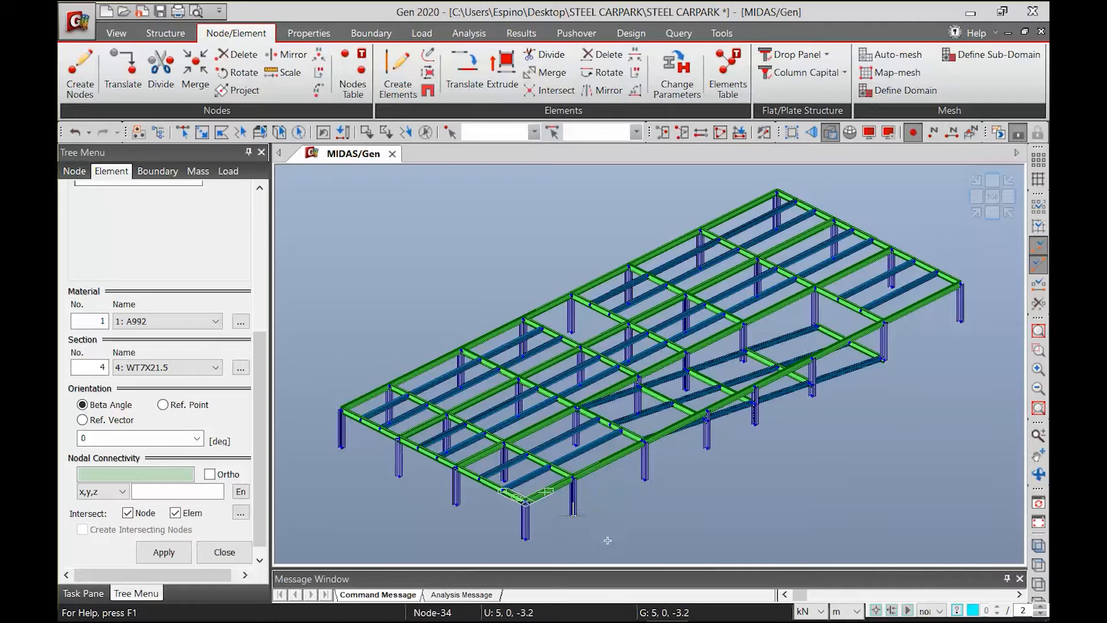
Draw chevron braces from the column bases to the beam midpoints in bays B-C and D-E along the Y = 0 edge
left_click(574, 513)
left_click(610, 460)
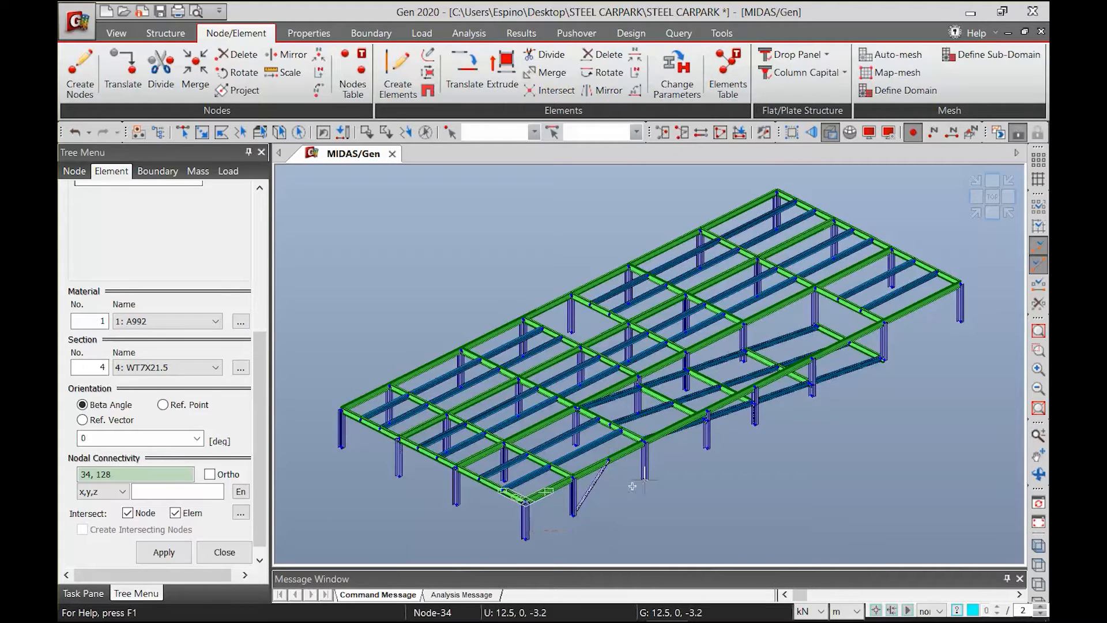
left_click(644, 480)
left_click(706, 448)
left_click(728, 399)
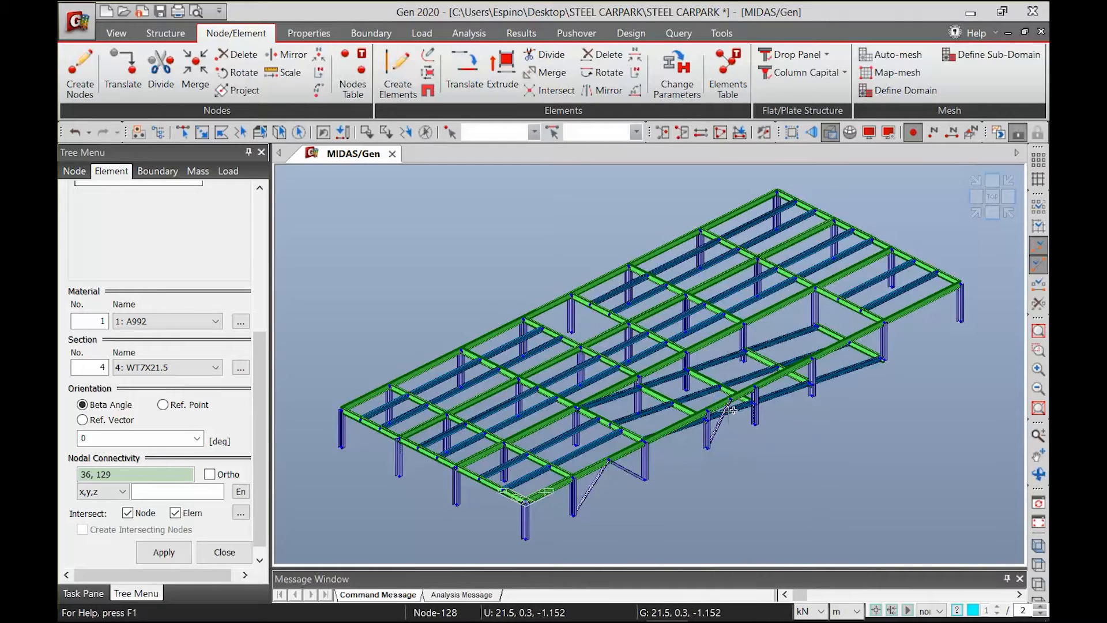
left_click(754, 422)
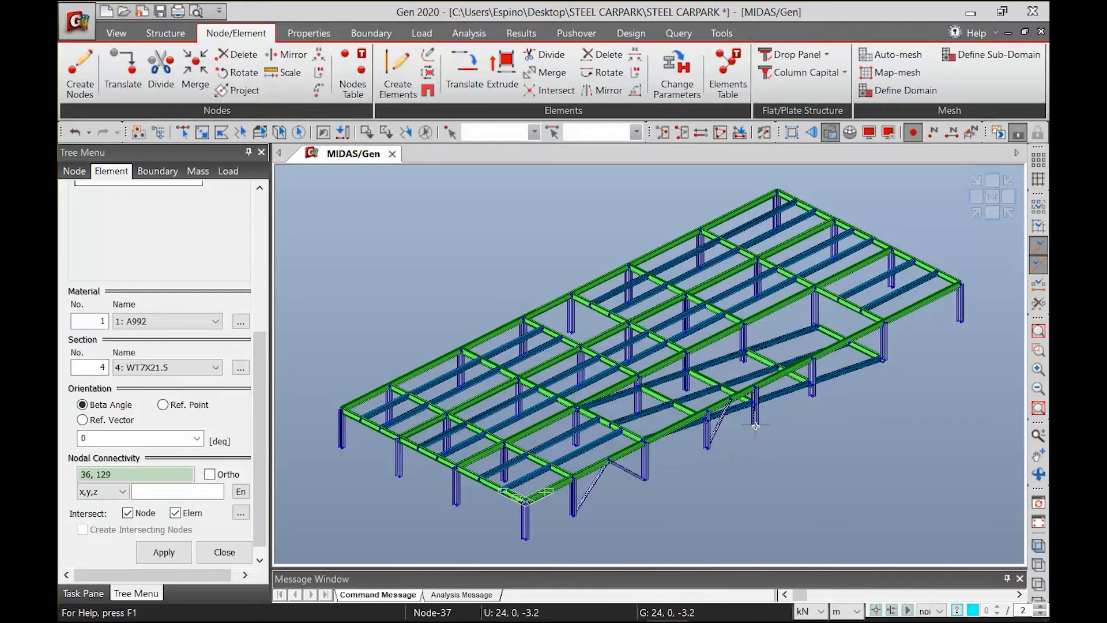
left_click(729, 399)
Draw a chevron brace in bay F-G along the Y = 0 edge, meeting at the midpoint of the floor beam
left_click(812, 397)
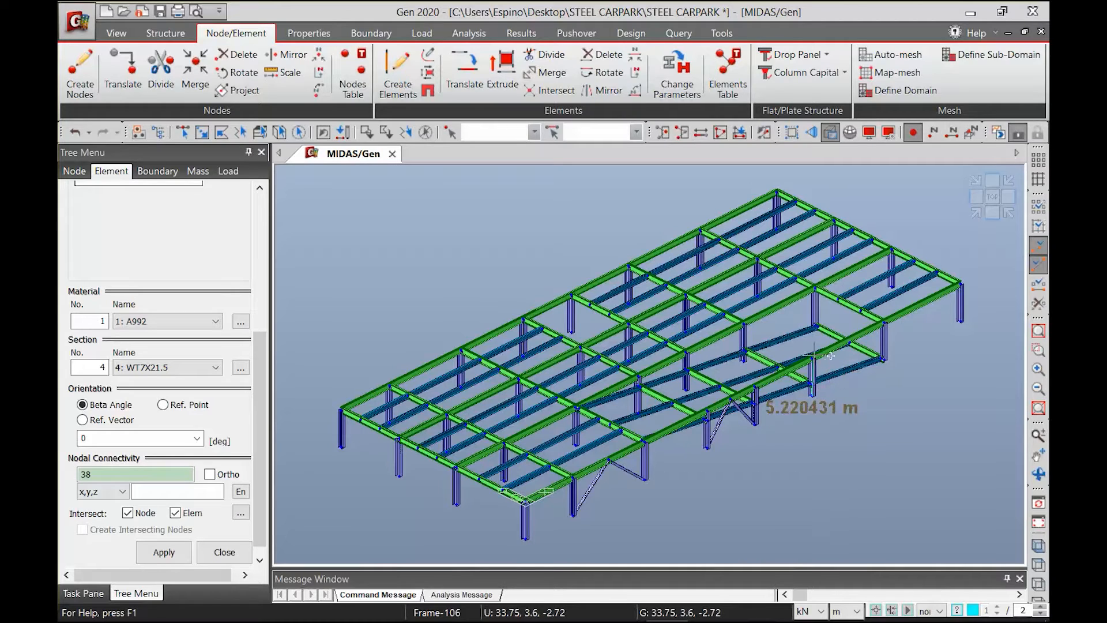
scroll(841, 343, "up", 3)
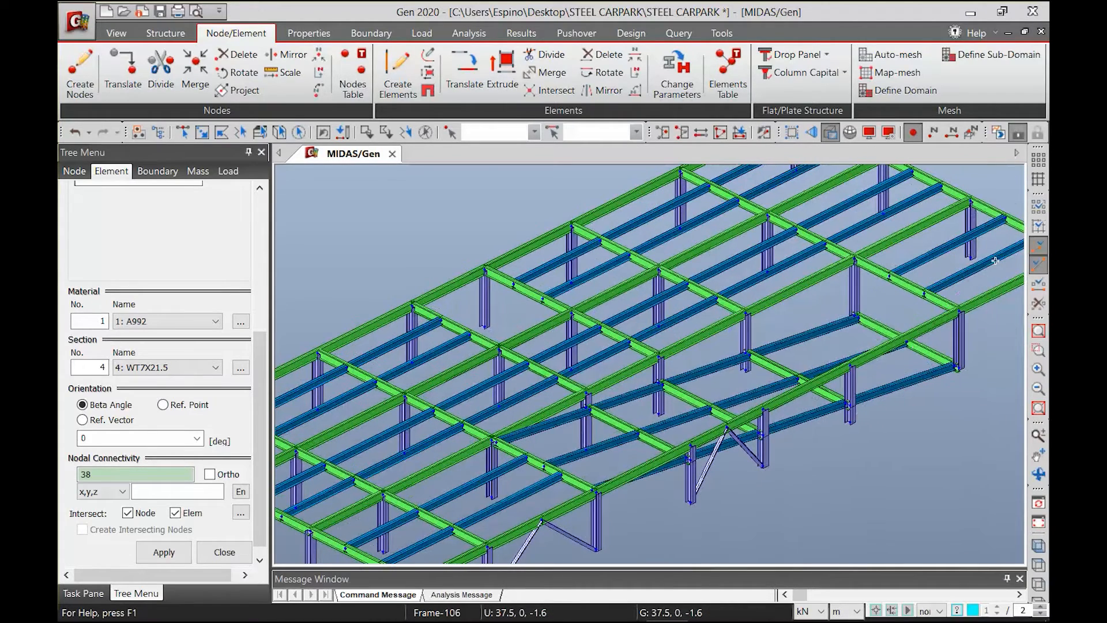
left_click(904, 336)
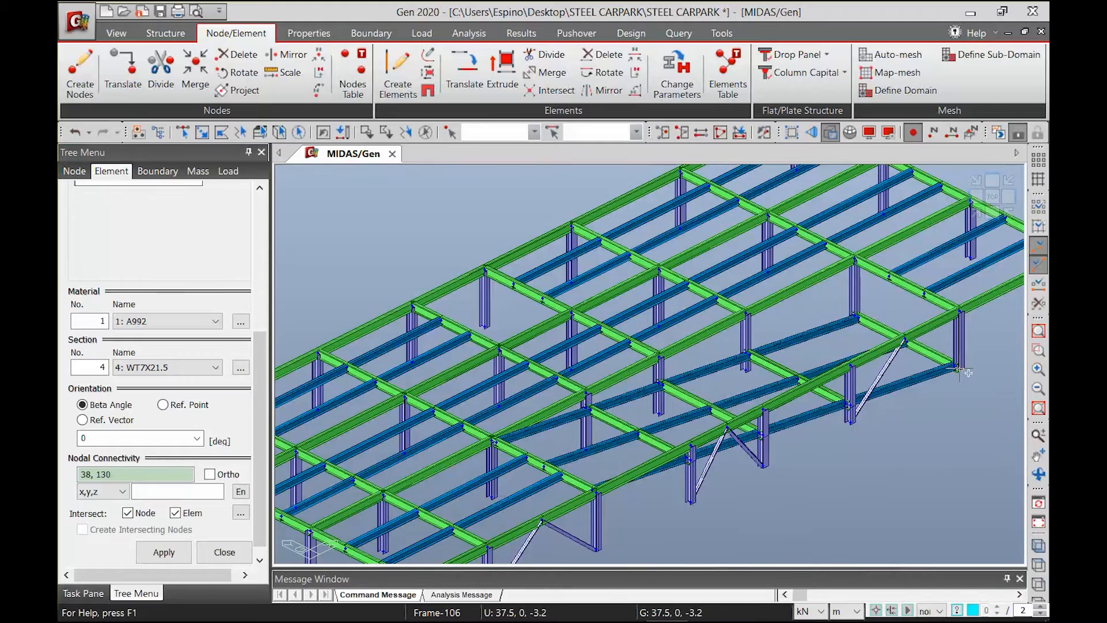
left_click(904, 339)
Draw a chevron brace in the X = 0 end frame between the columns at Y = 13.2 and Y = 19.2
scroll(904, 339, "down", 5)
scroll(905, 339, "up", 2)
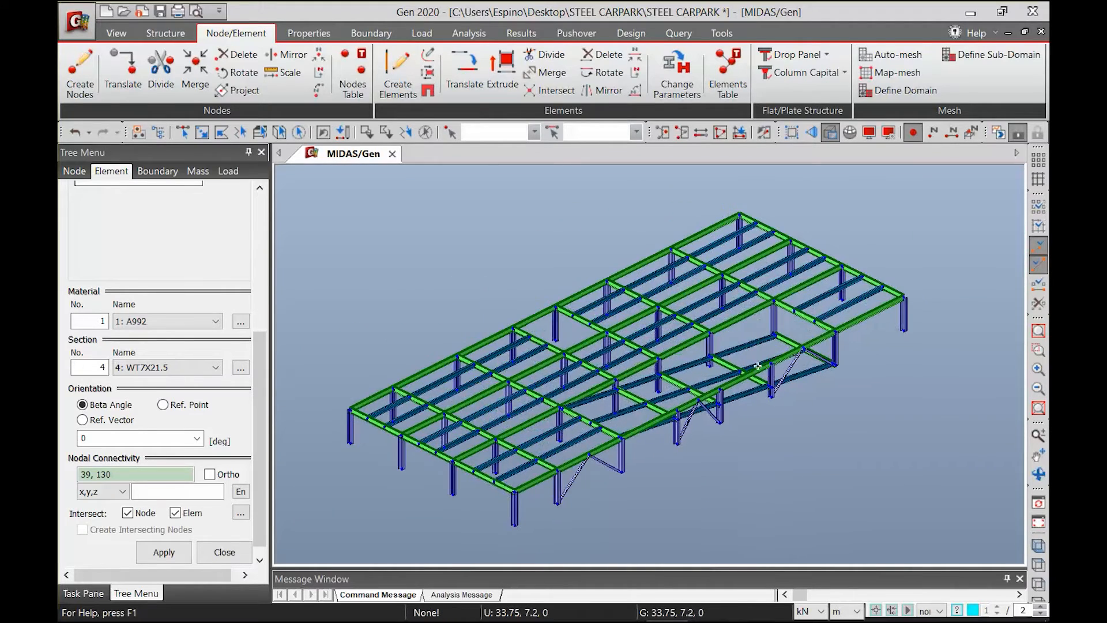
scroll(423, 403, "up", 1)
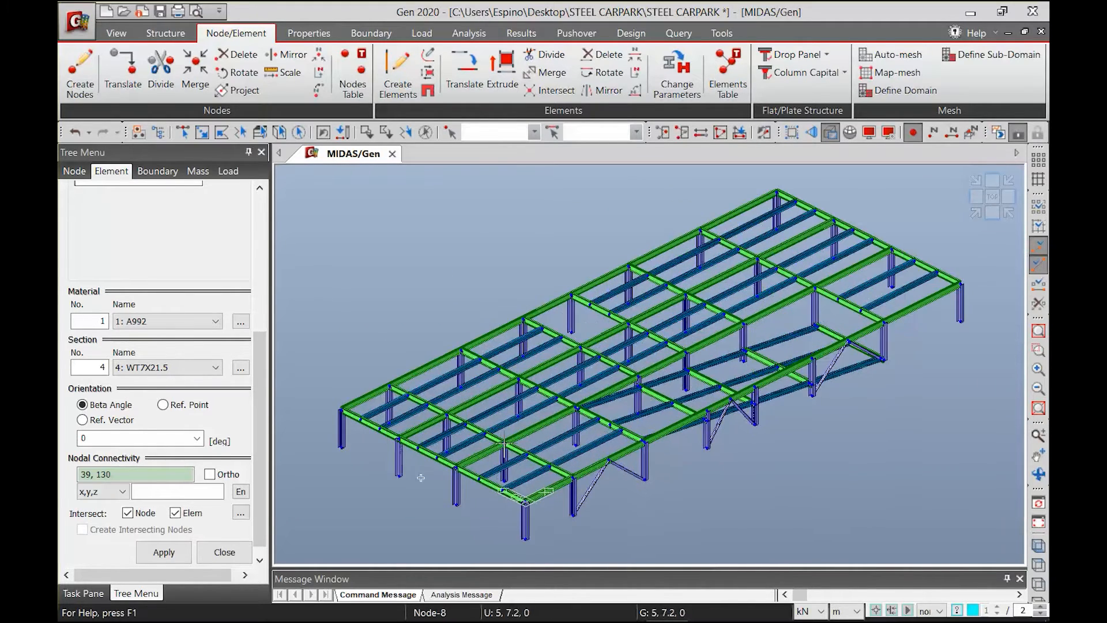
left_click(340, 446)
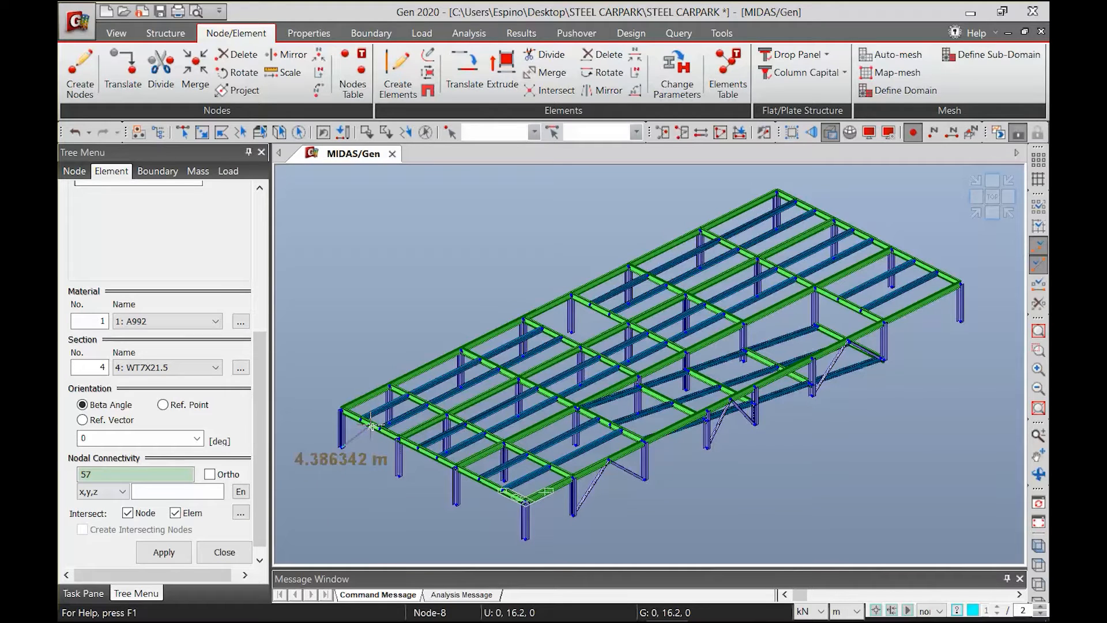
left_click(369, 425)
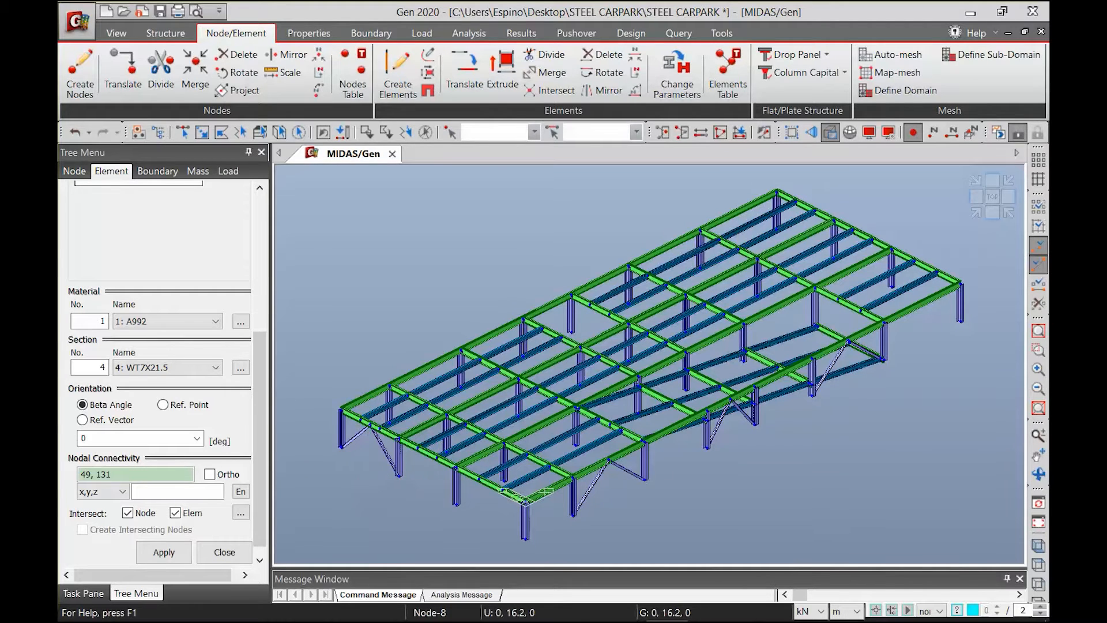
Switch to plans and section.pptx in PowerPoint, examine the bracing layout at grid lines A and H, and return to midas Gen
mouse_move(536, 605)
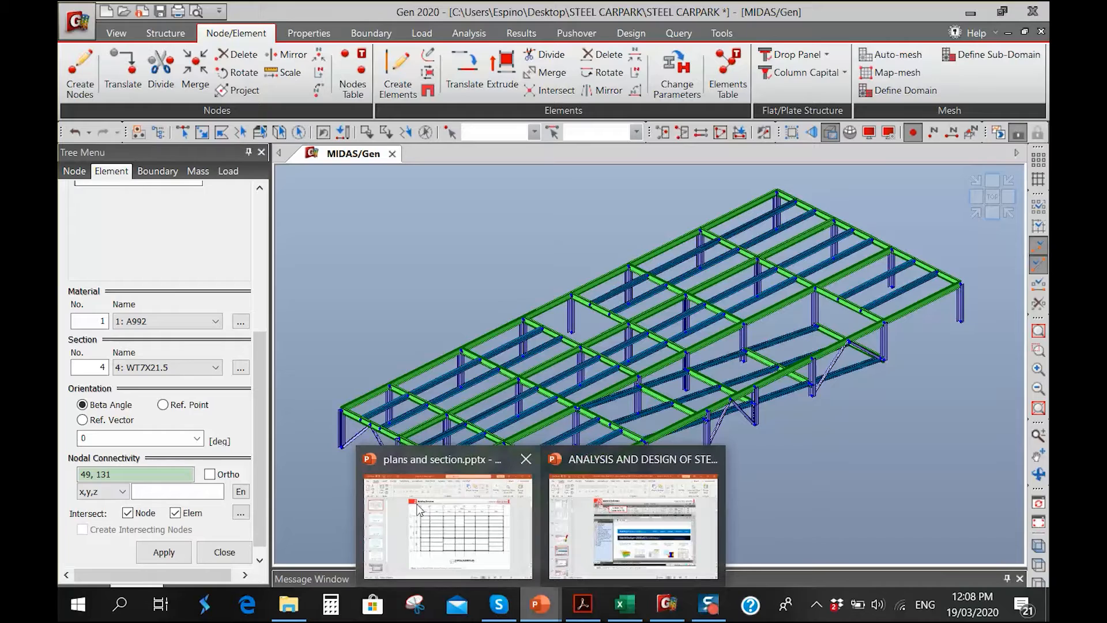
left_click(438, 519)
left_click(128, 265)
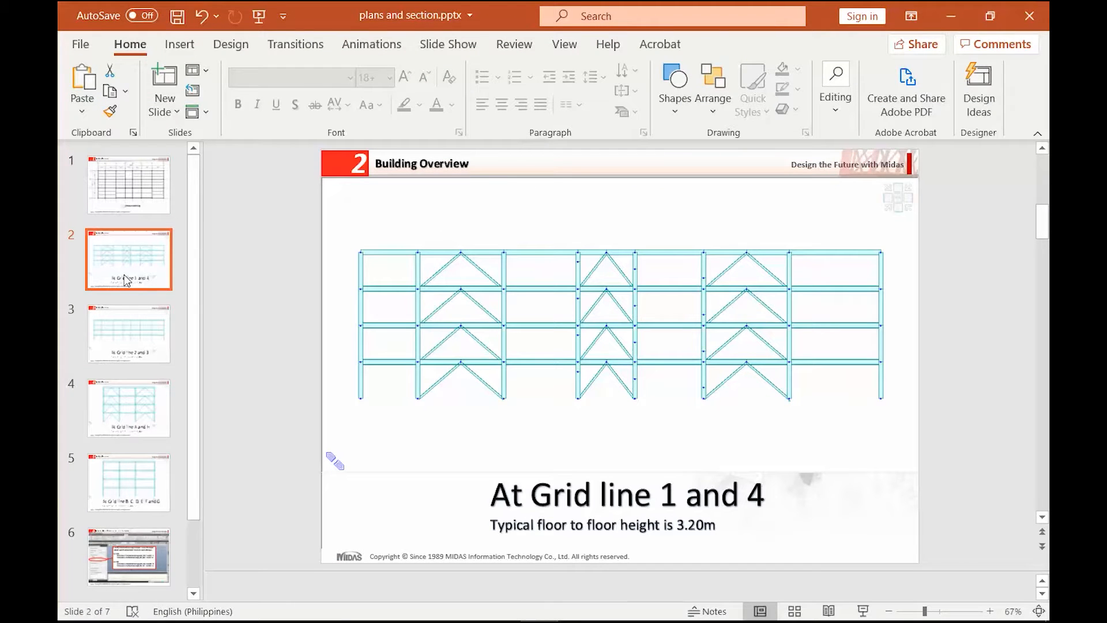
left_click(117, 339)
left_click(117, 414)
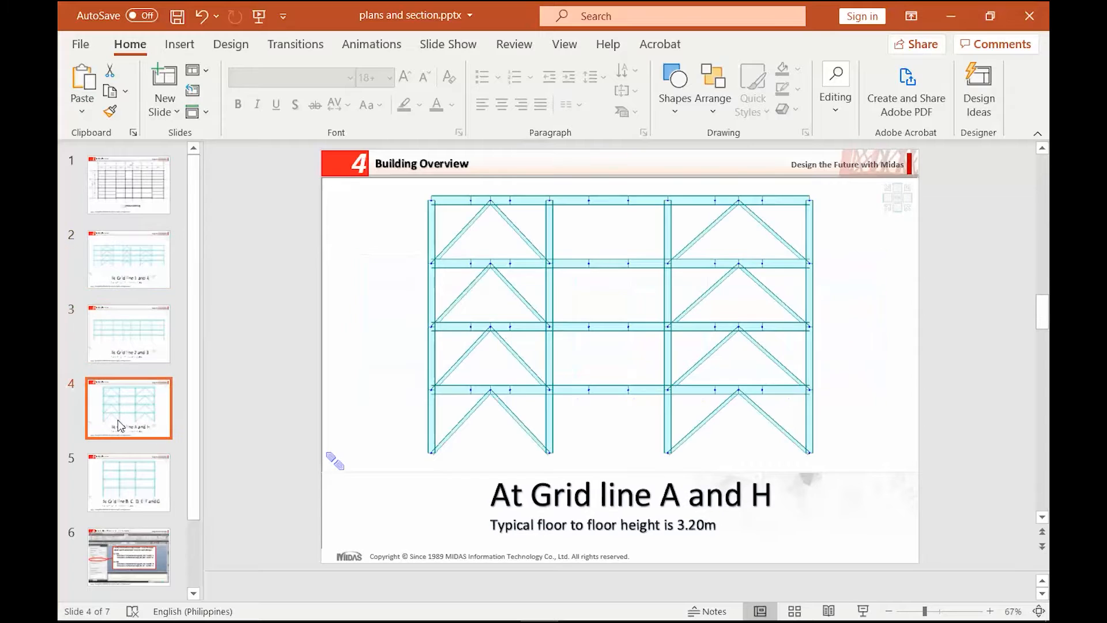
left_click(953, 16)
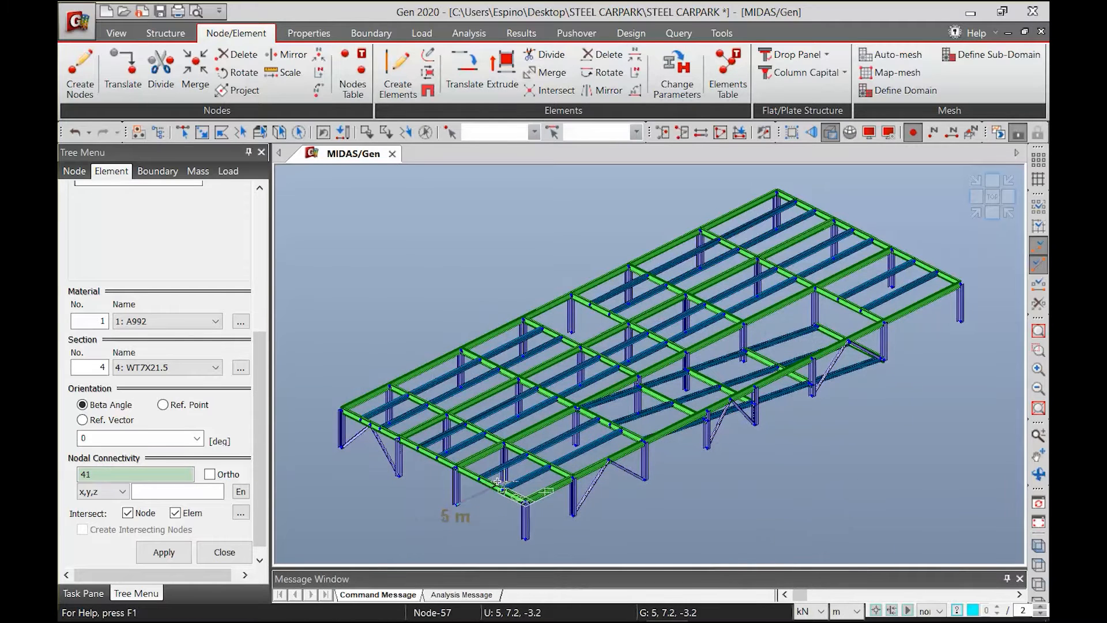
Draw a chevron brace in the X = 0 end frame between the columns at Y = 0 and Y = 7.2
left_click(491, 485)
left_click(524, 539)
left_click(491, 488)
Draw chevron braces in the two outer bays of the X = 45.5 end frame, meeting at the beam midpoints
middle_click_drag(816, 324, 787, 391)
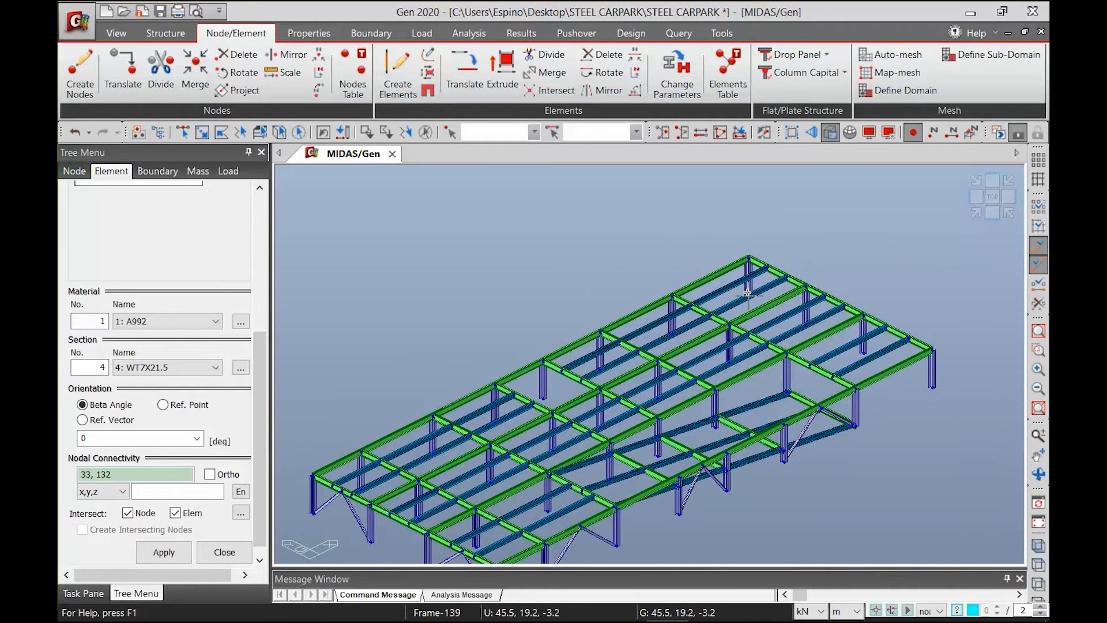
left_click(805, 320)
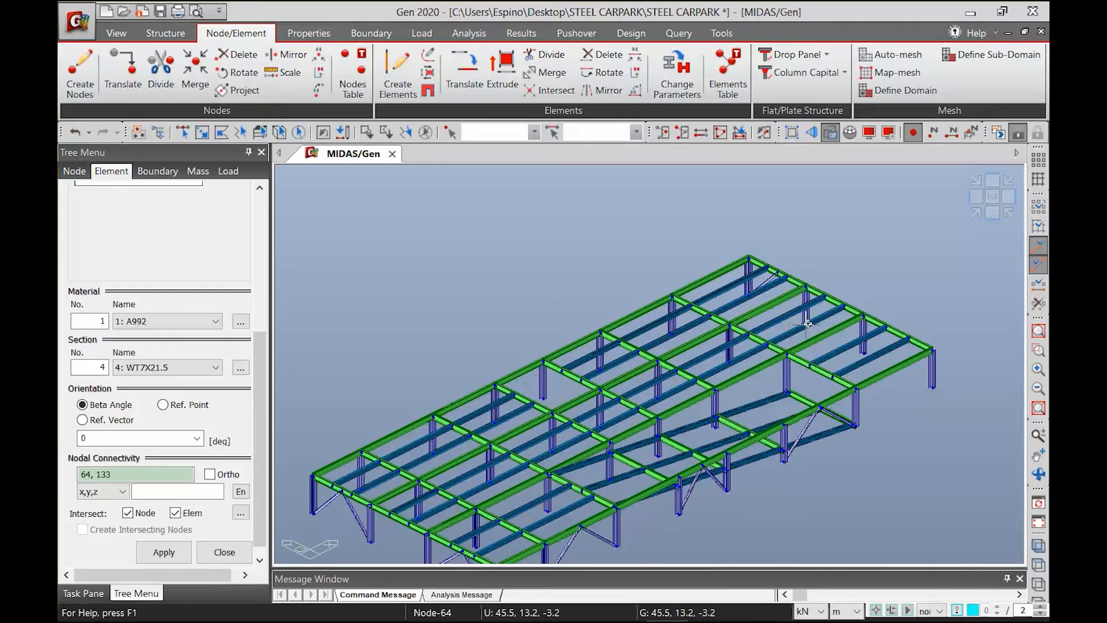
left_click(783, 278)
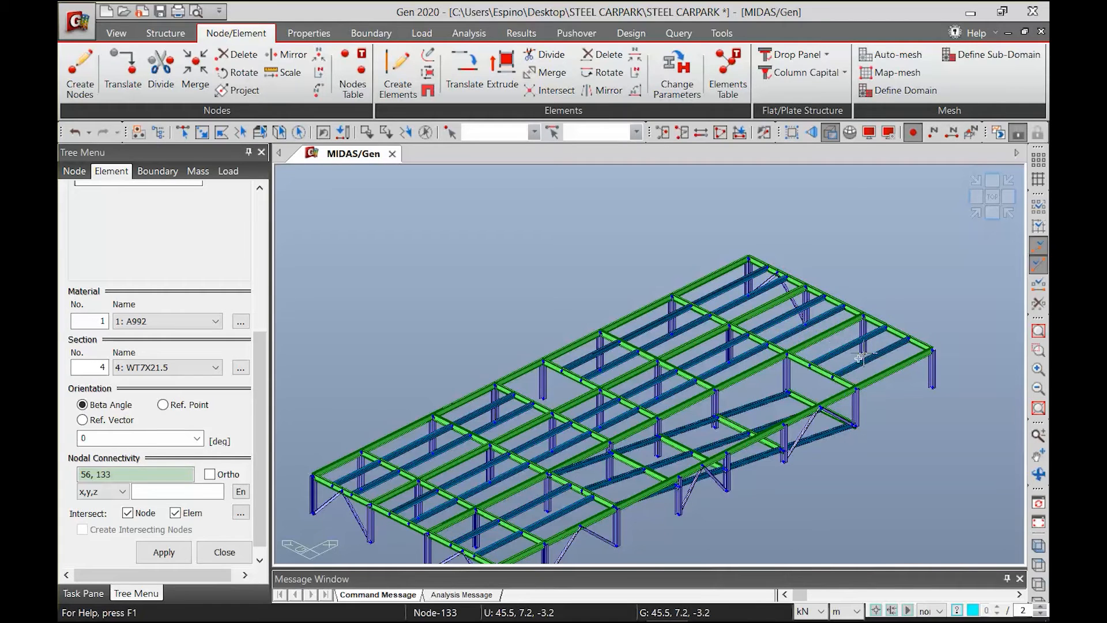
left_click(897, 334)
left_click(897, 334)
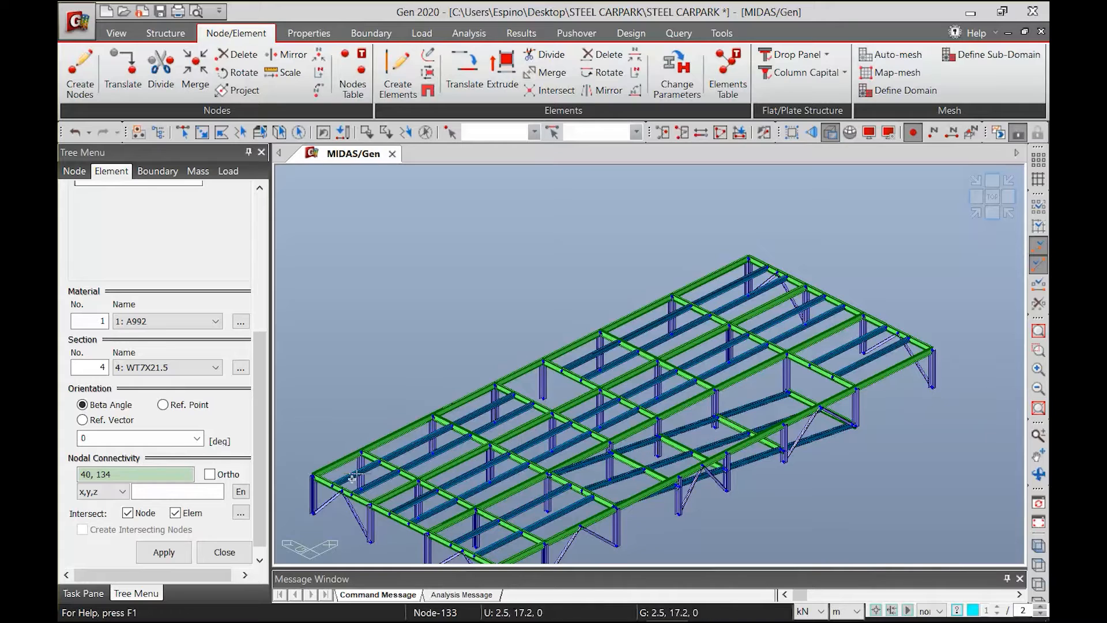
Draw chevron braces in bays B-C and D-E along the Y = 19.2 edge, from column bases to beam midpoints
middle_click_drag(372, 481, 411, 425)
left_click(403, 432)
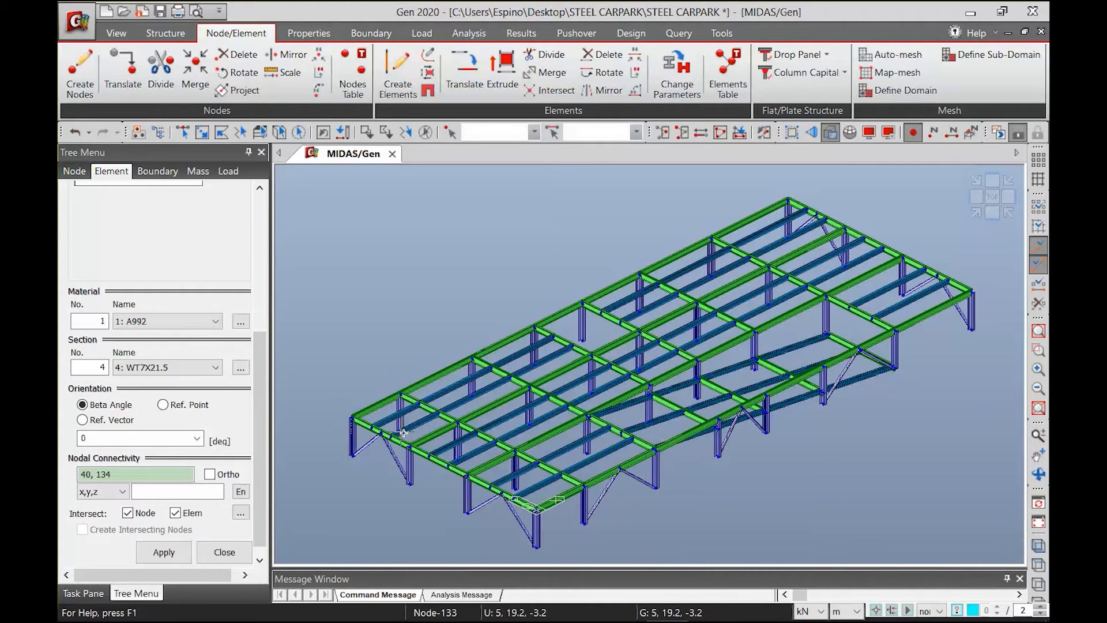
left_click(437, 375)
left_click(473, 396)
left_click(437, 376)
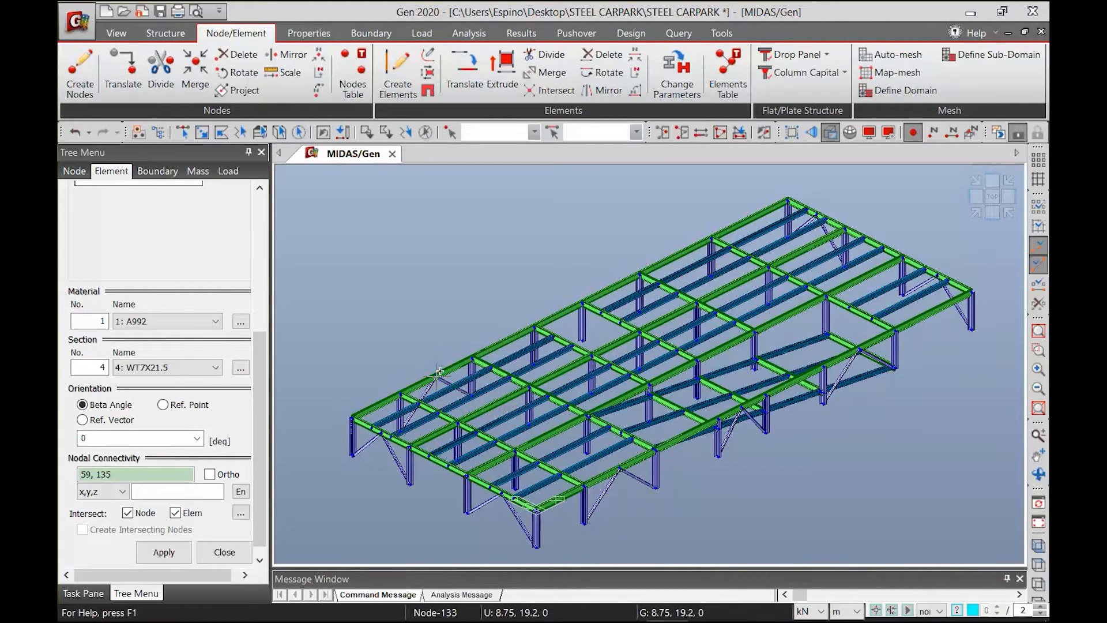
left_click(535, 362)
left_click(557, 309)
left_click(581, 341)
left_click(557, 311)
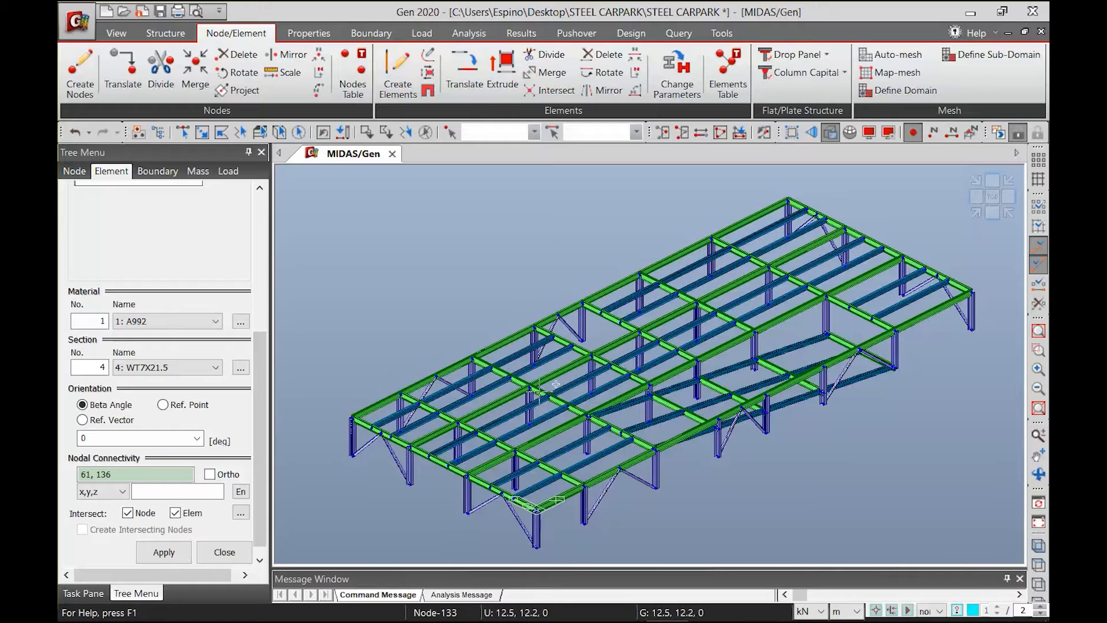
Draw a chevron brace in bay F-G along the Y = 19.2 edge, meeting at the beam midpoint
middle_click_drag(638, 326, 629, 398)
left_click(629, 383)
left_click(663, 328)
left_click(701, 348)
left_click(664, 329)
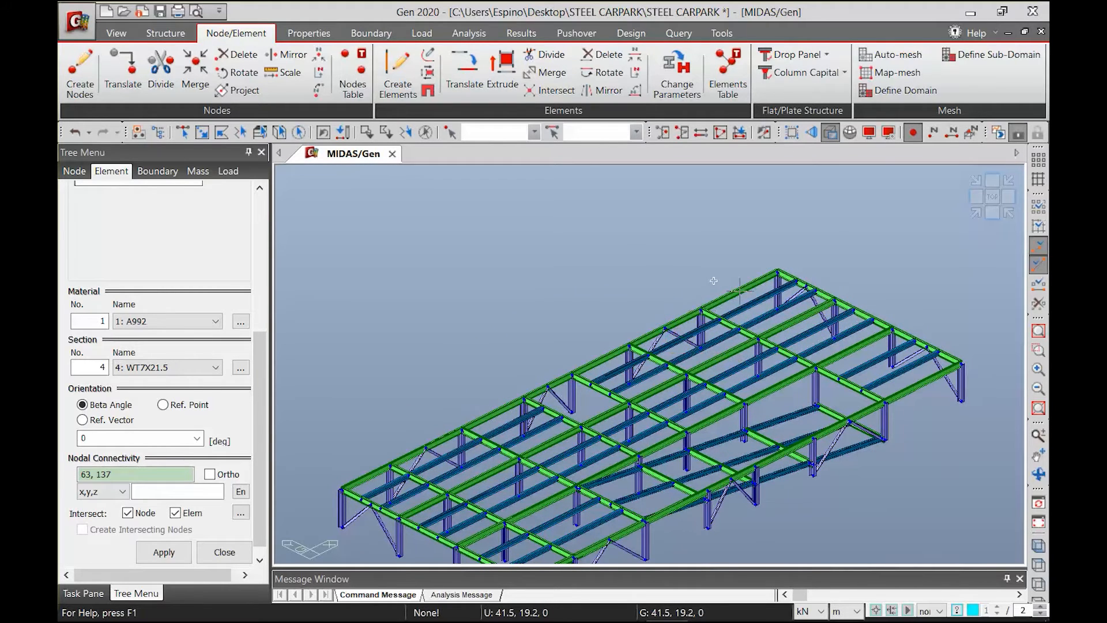
Restore the isometric view of the whole model and orbit it to examine the braces on all four sides
scroll(714, 279, "down", 3)
left_click(987, 213)
left_click(976, 213)
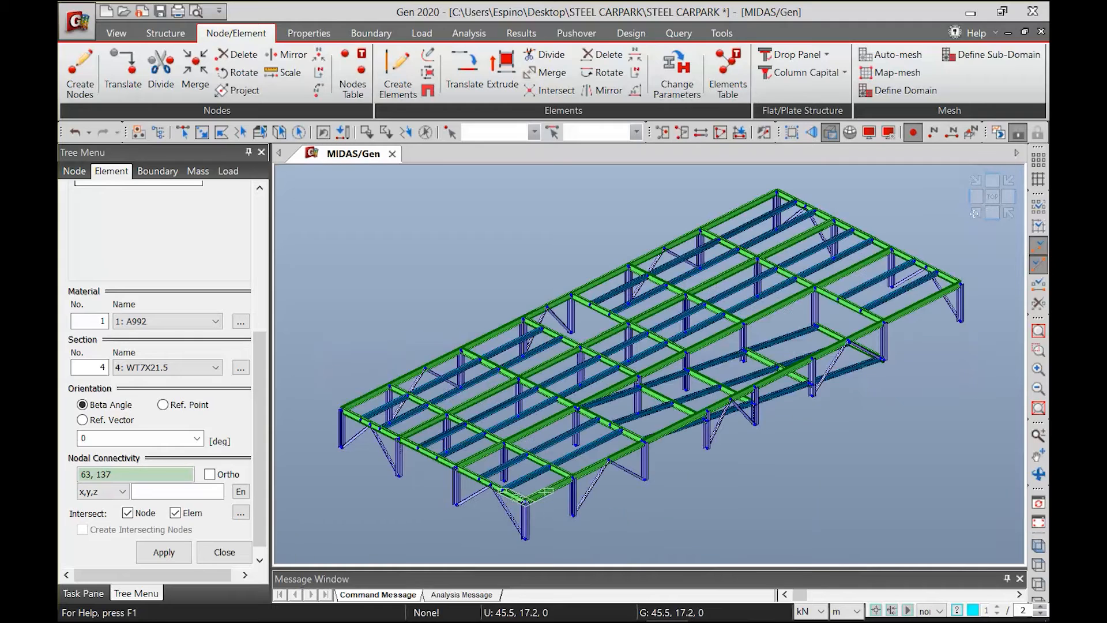
mouse_move(896, 257)
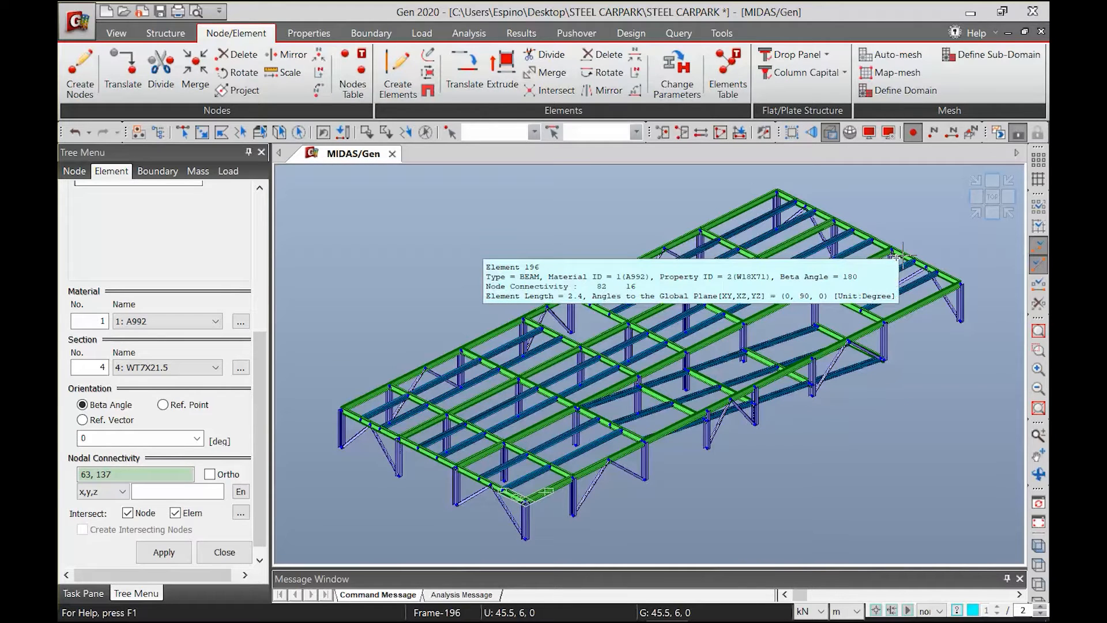
left_click(1038, 473)
left_click_drag(656, 399, 593, 396)
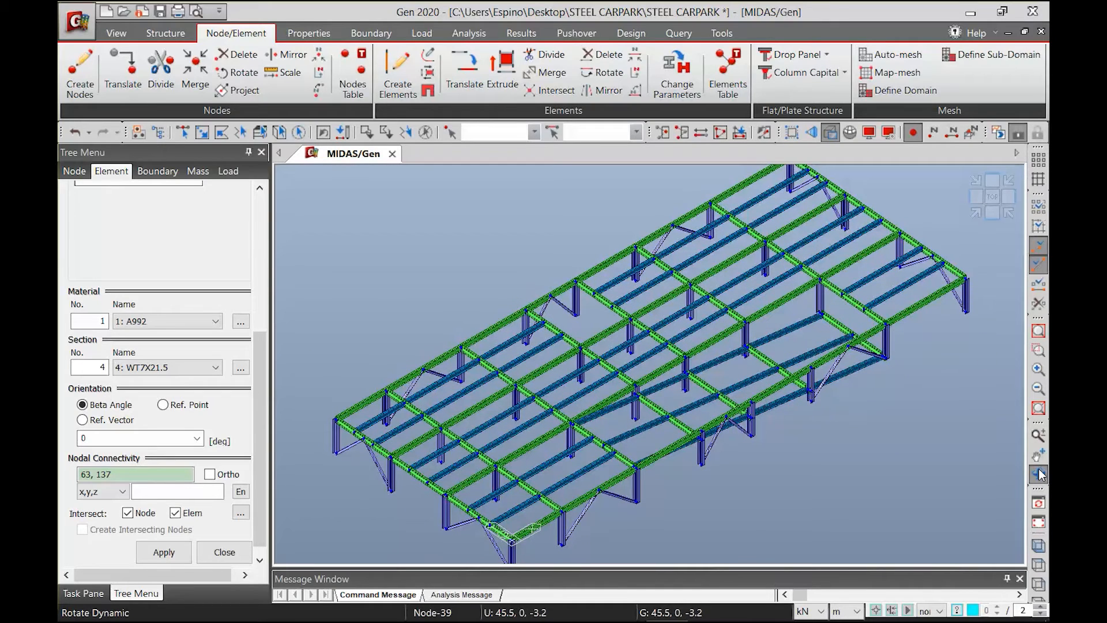
Enable the ground level in the building control data and set it to -3.2 m
left_click(974, 214)
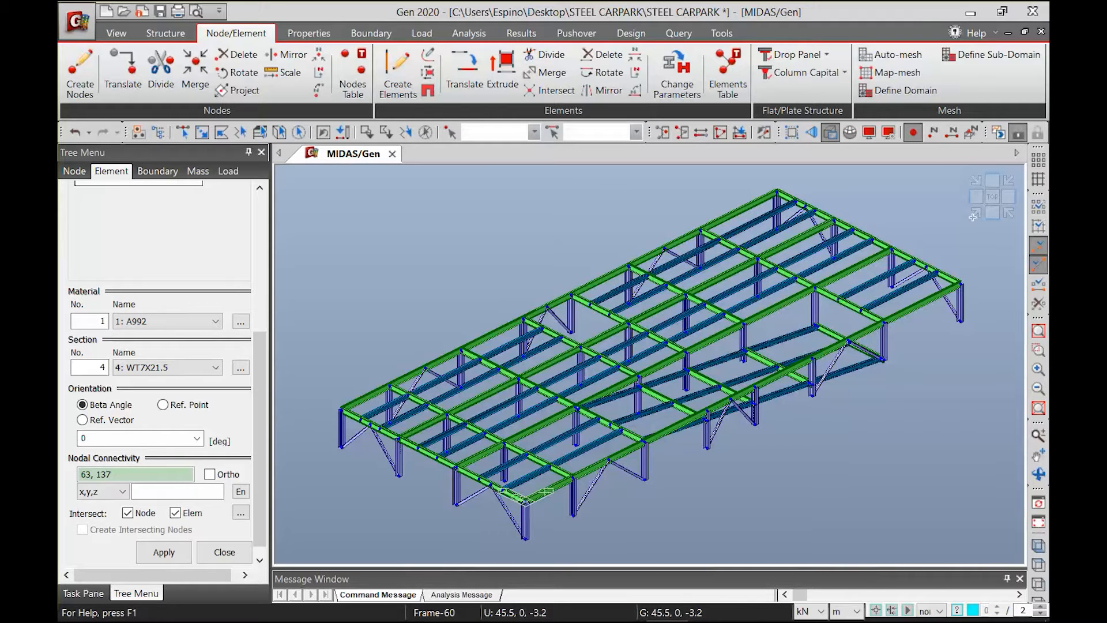
left_click(171, 33)
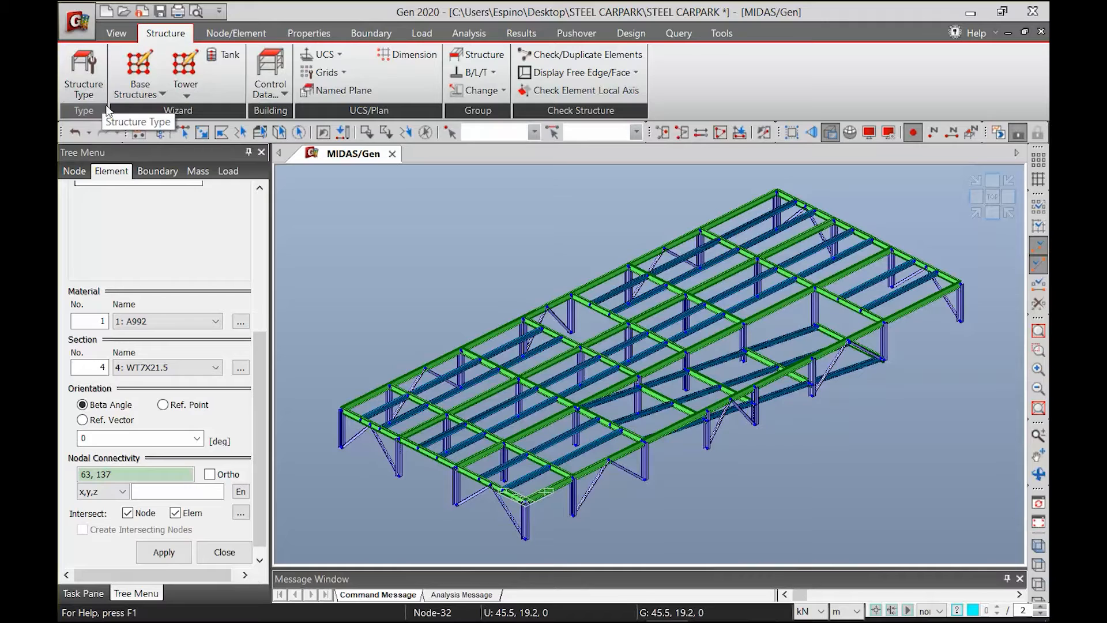
left_click(271, 88)
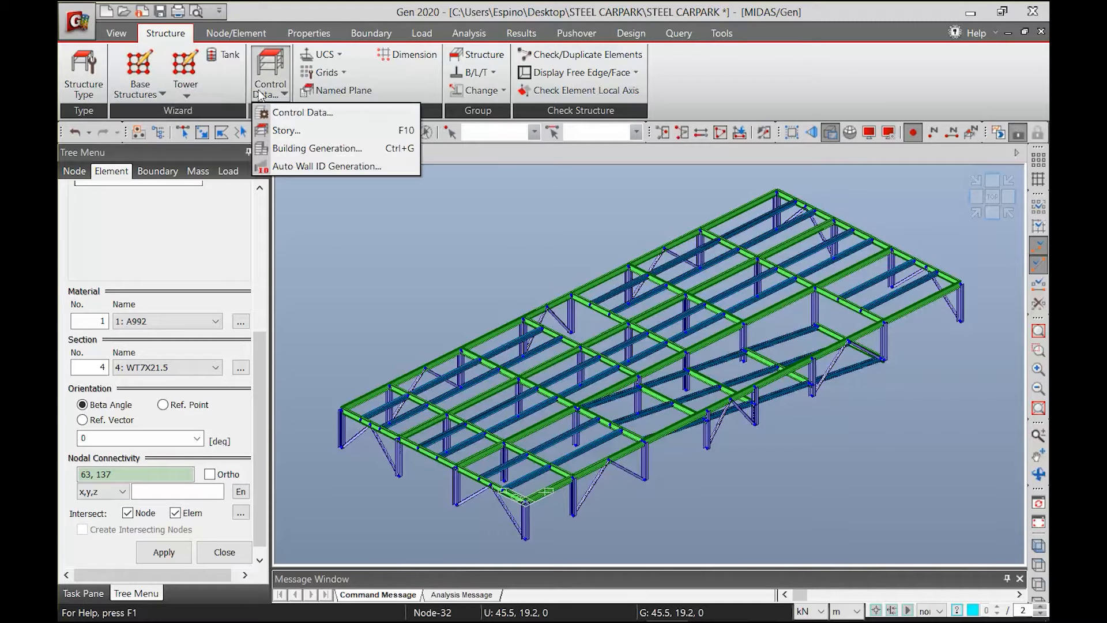
left_click(300, 110)
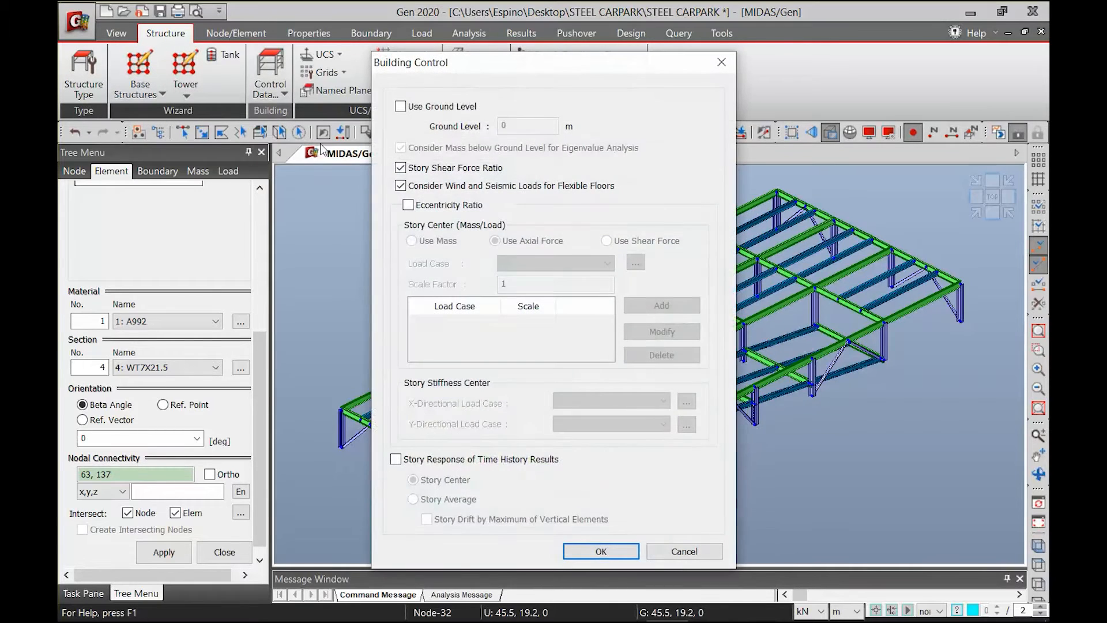
left_click(442, 107)
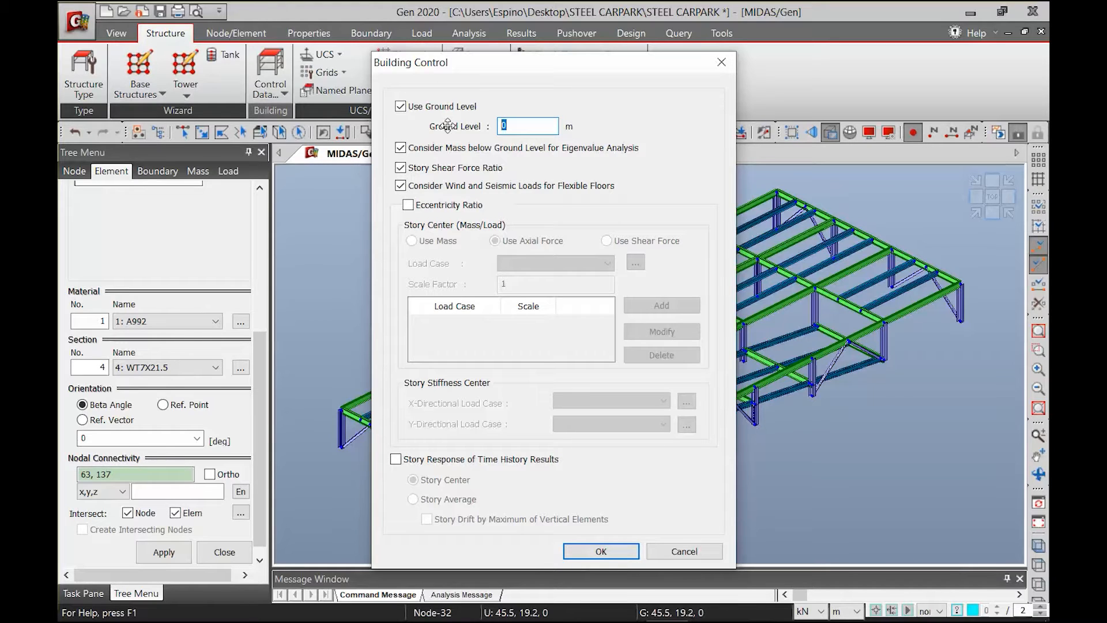
type("-3.2")
left_click_drag(542, 62, 236, 52)
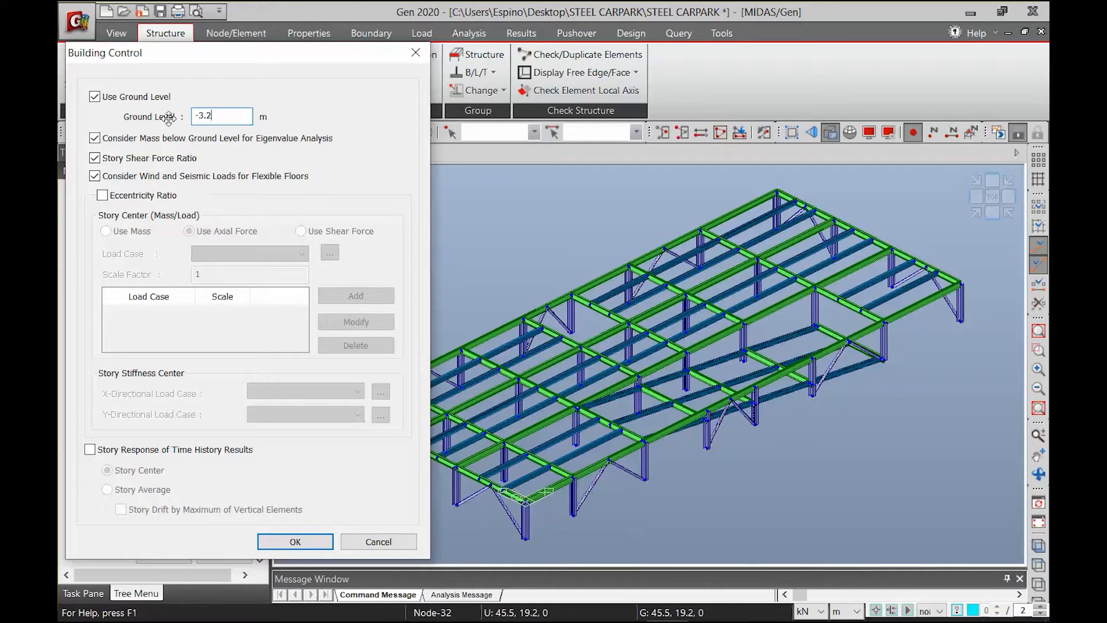
left_click(285, 541)
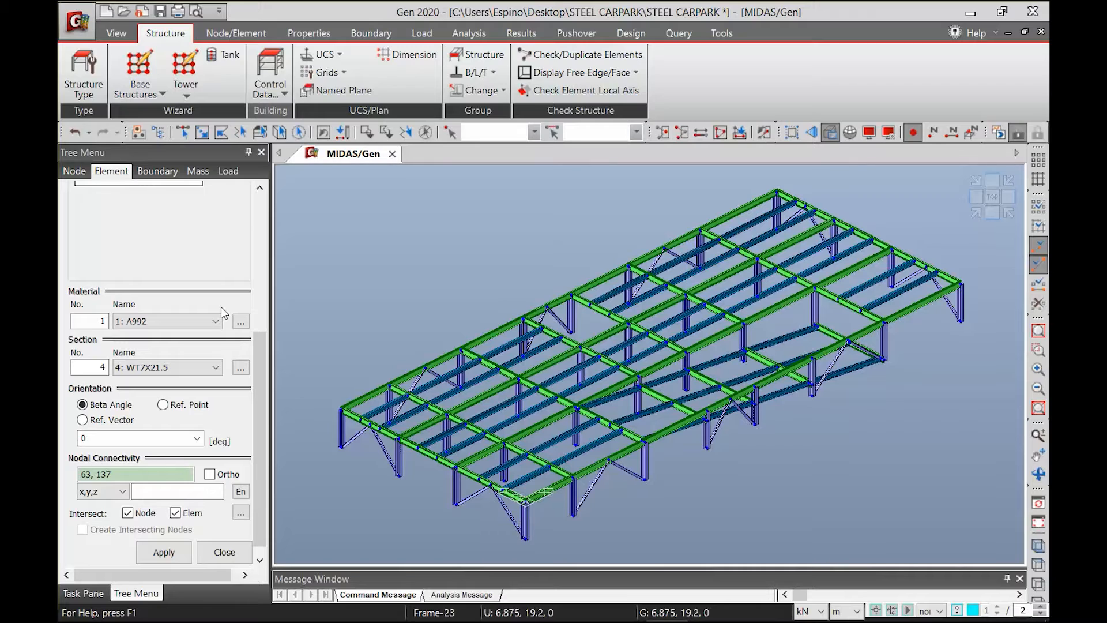
Add a building generation entry with 3 copies at a global Z distance of 3.2 m
left_click(274, 97)
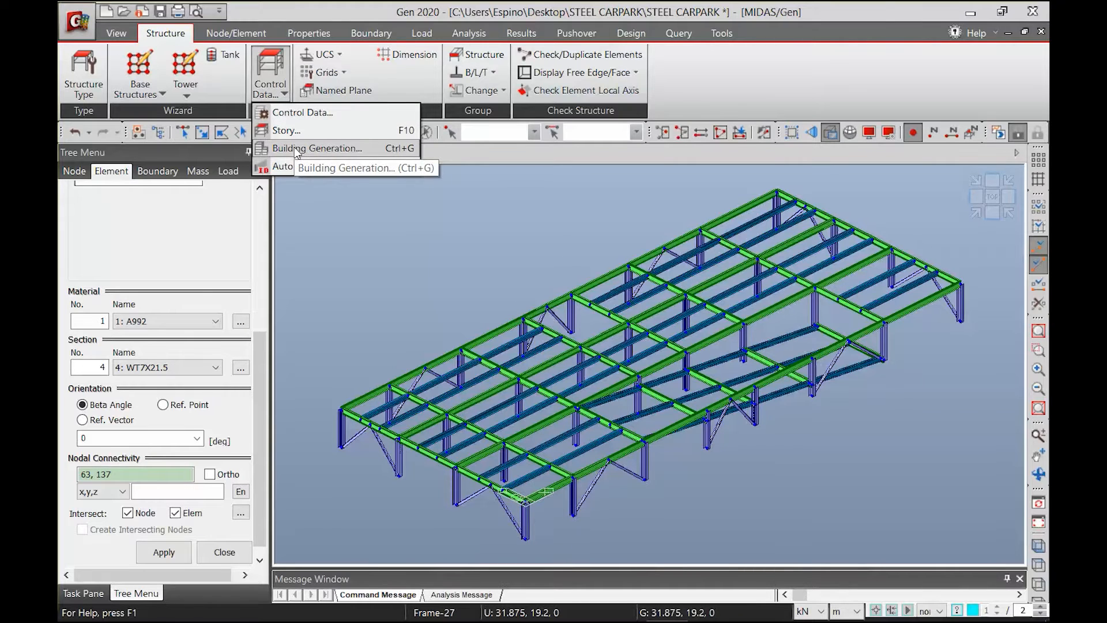
left_click(316, 148)
type("3")
key("Tab")
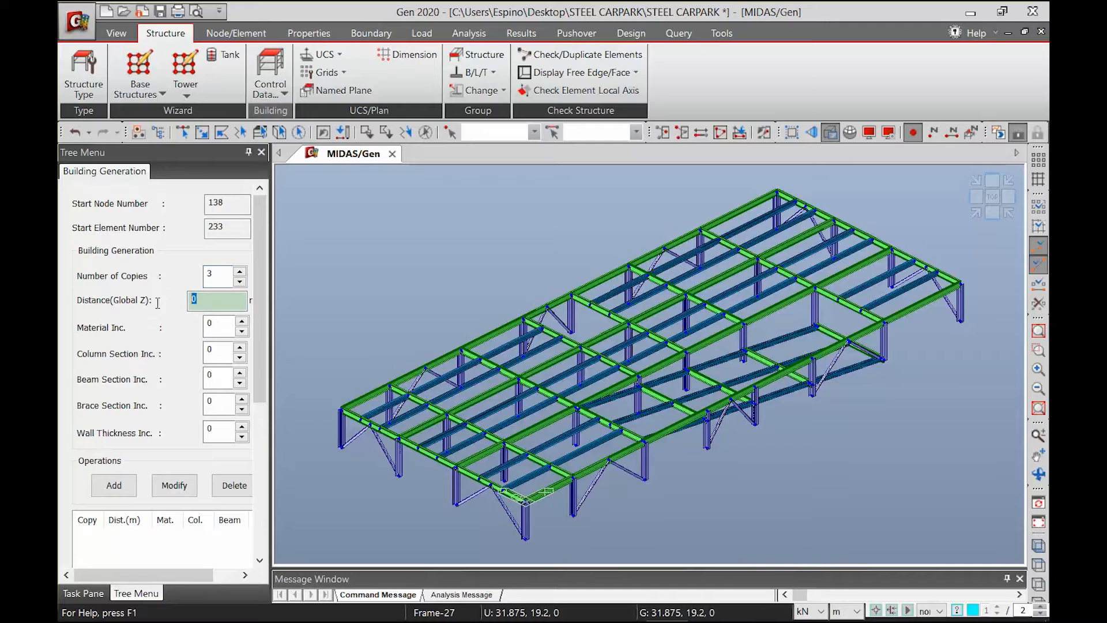
type("3.2")
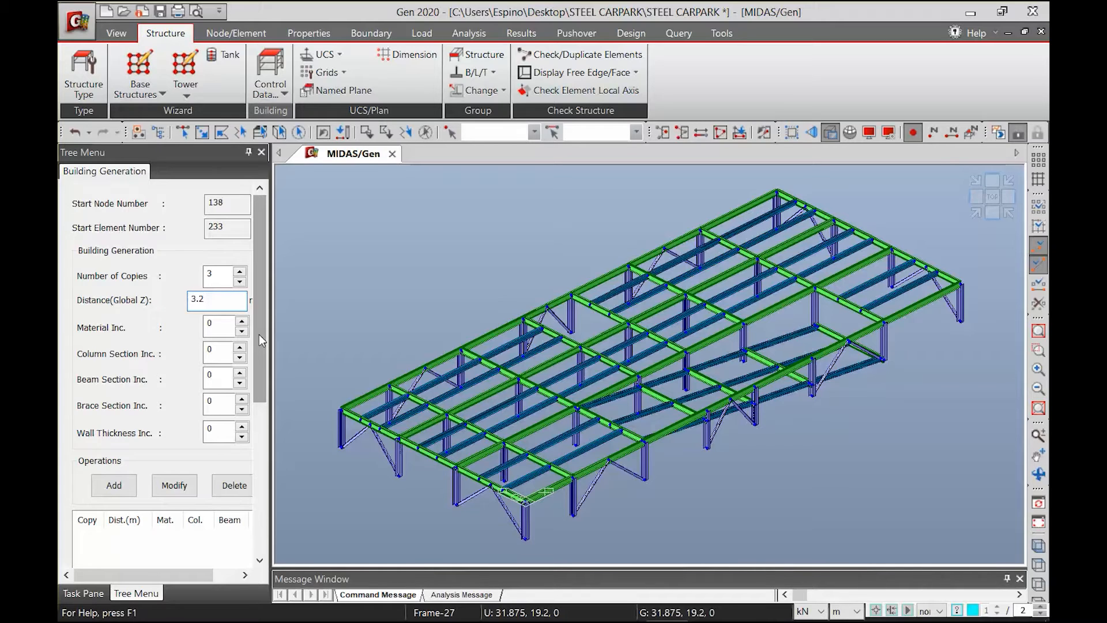
left_click(114, 485)
scroll(262, 403, "down", 1)
left_click_drag(264, 406, 266, 531)
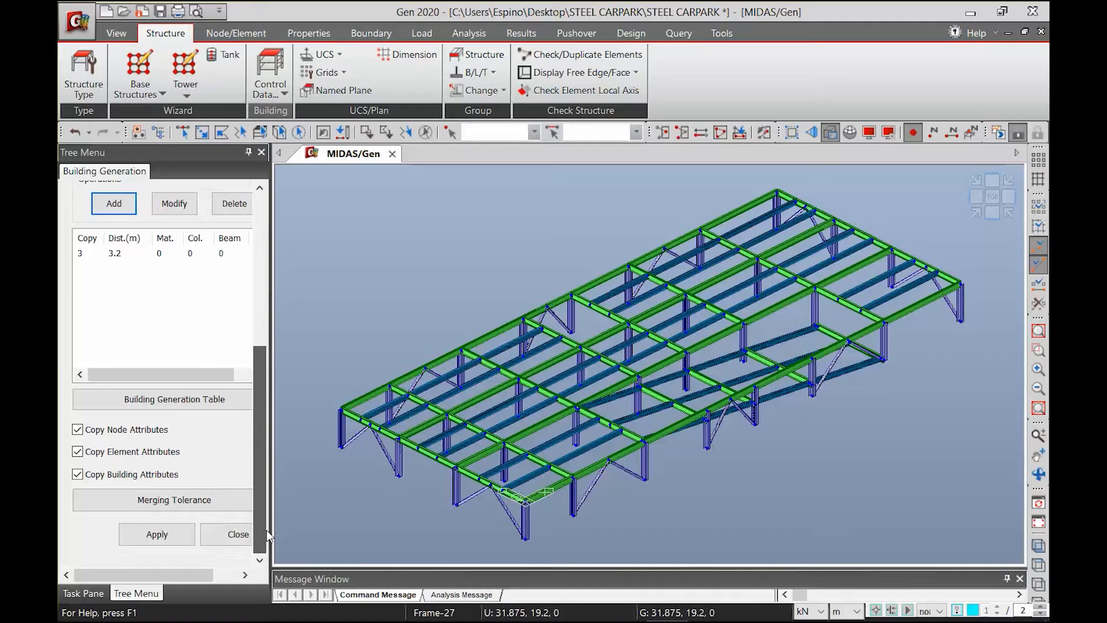
Select the entire model, generate the upper stories from it, and show the whole building in isometric view
left_click(182, 132)
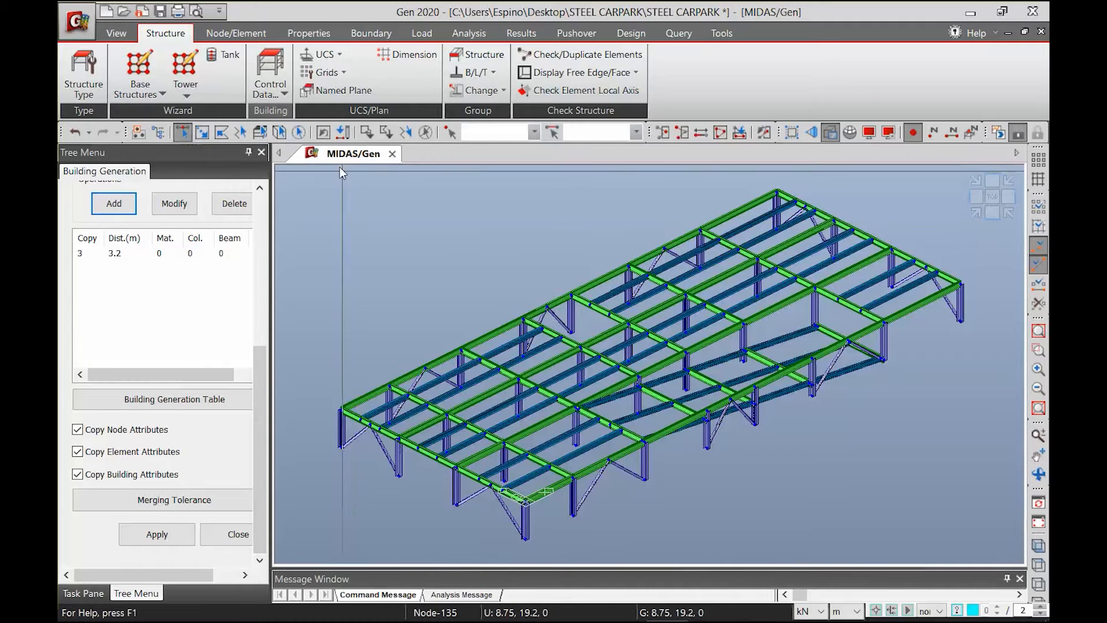
left_click_drag(811, 512, 1015, 553)
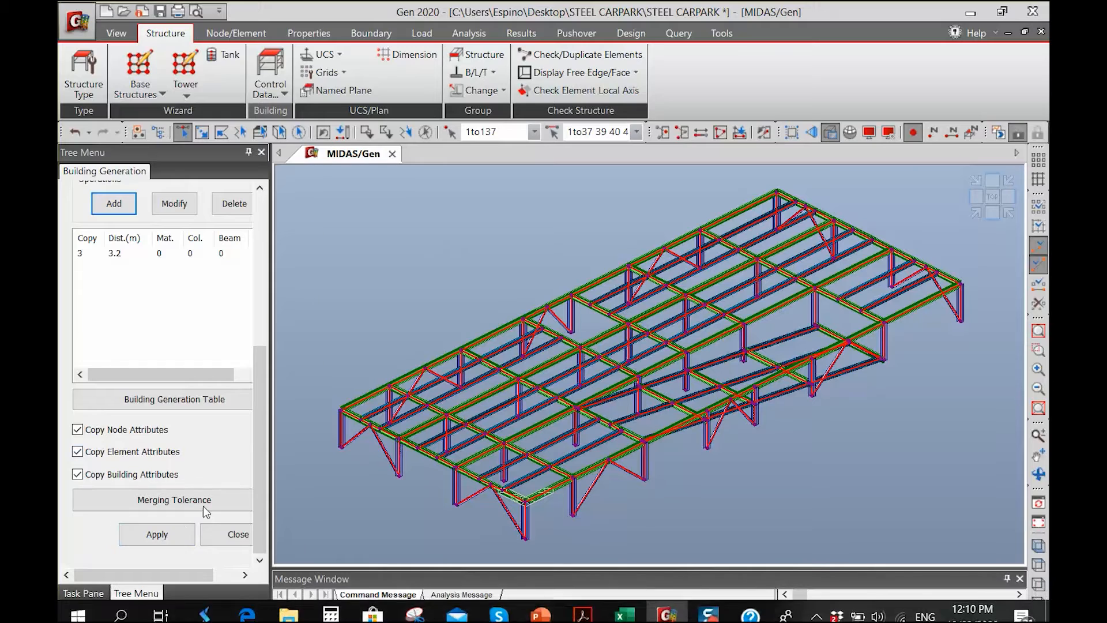
left_click(152, 533)
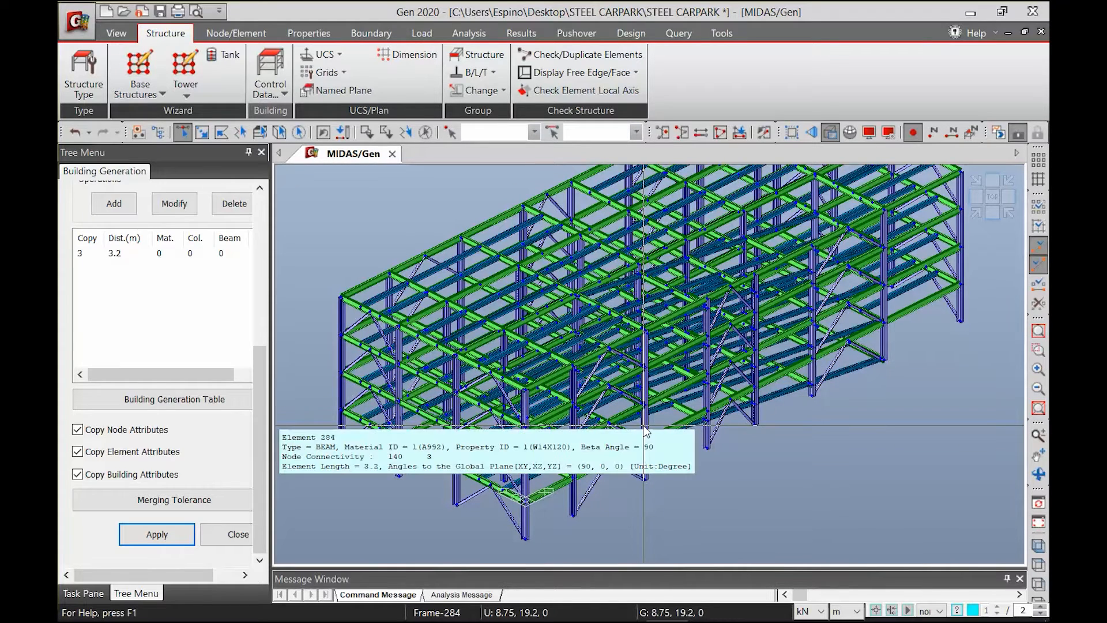
left_click(974, 212)
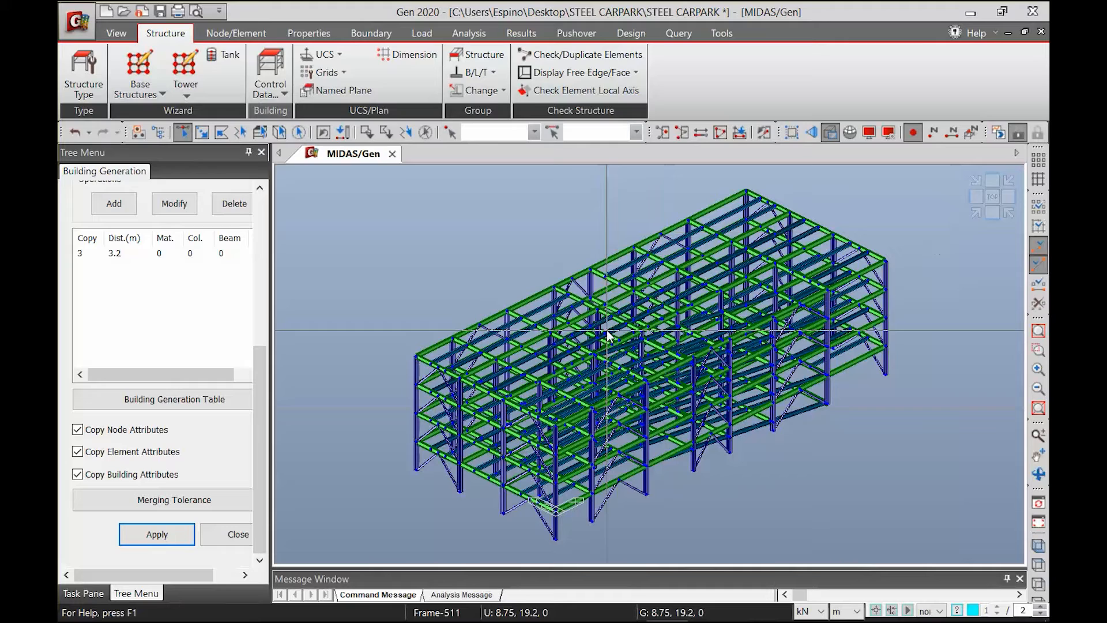
mouse_move(607, 330)
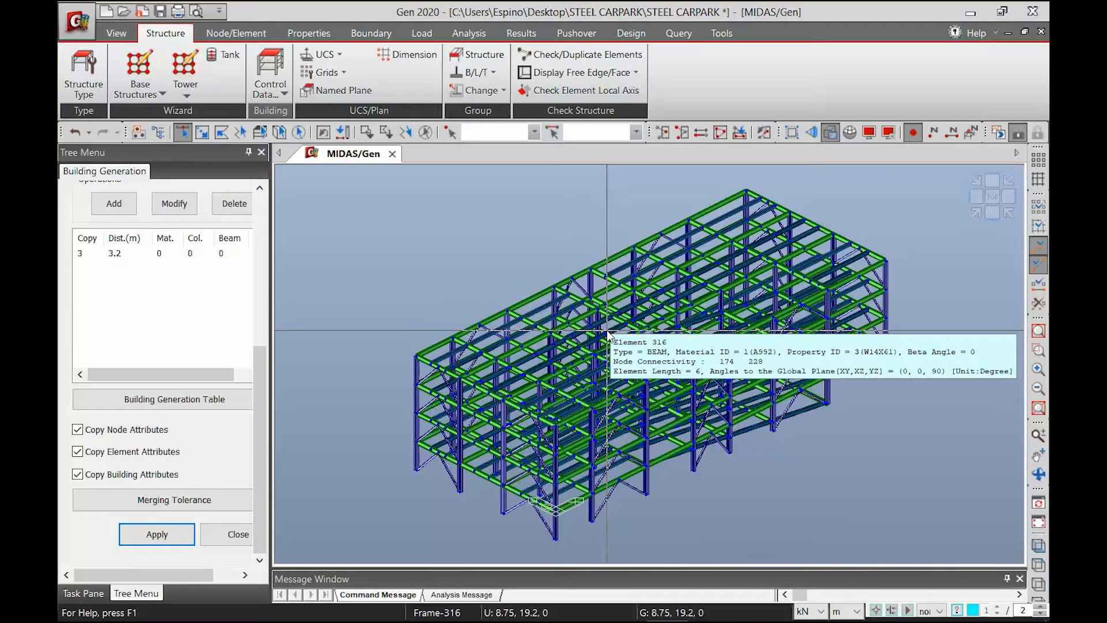
Widen the building generation form to show its full settings and save the model
scroll(257, 382, "up", 5)
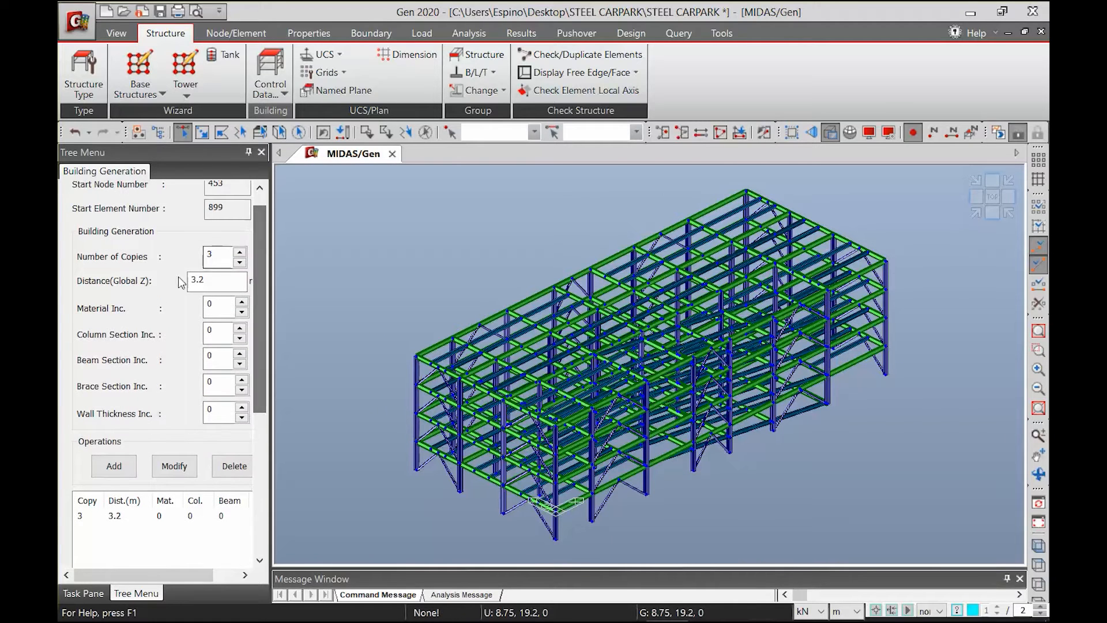
left_click_drag(270, 342, 287, 345)
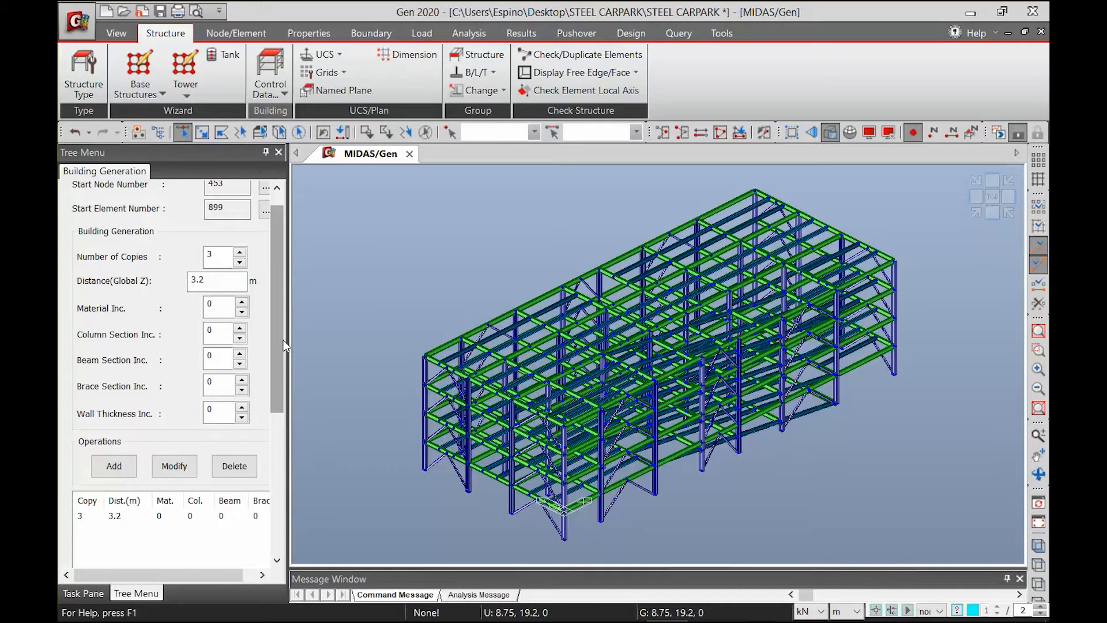
key("ctrl+s")
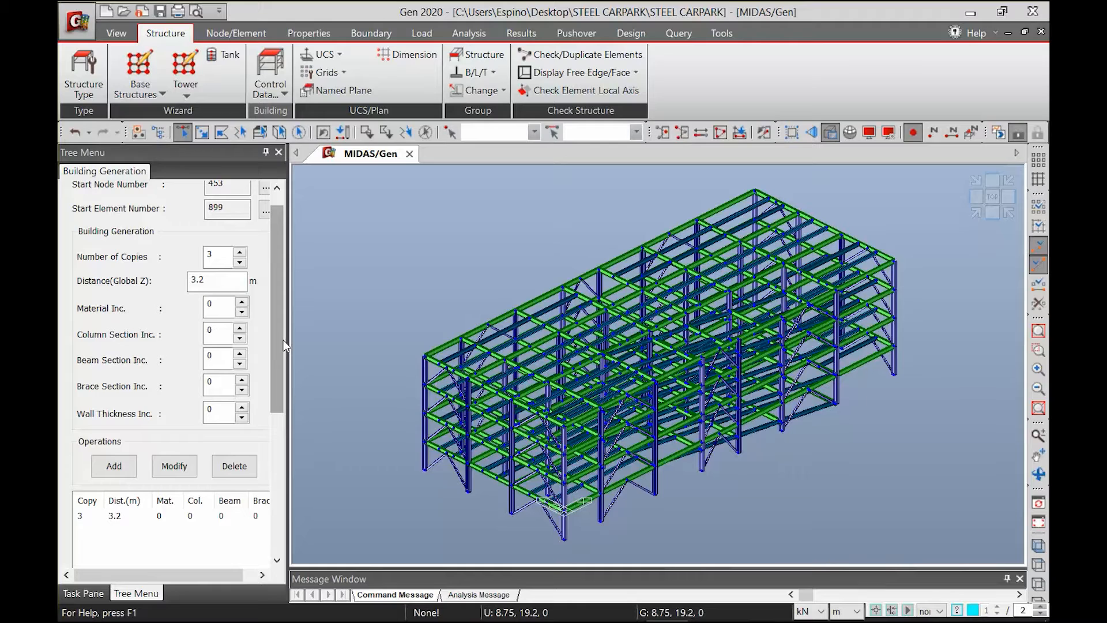
left_click(210, 307)
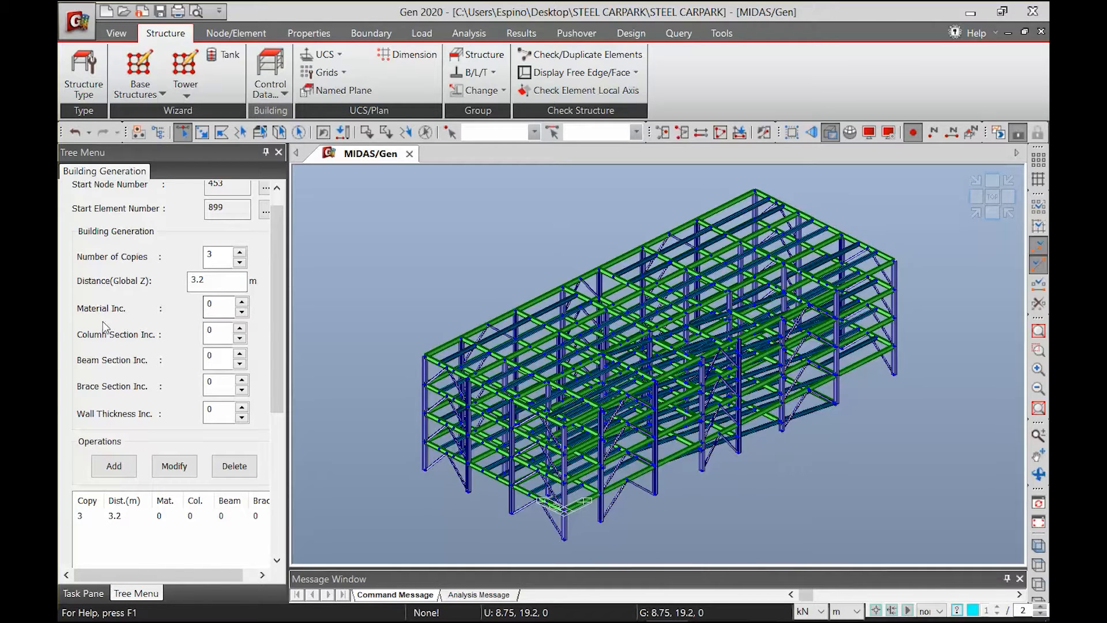
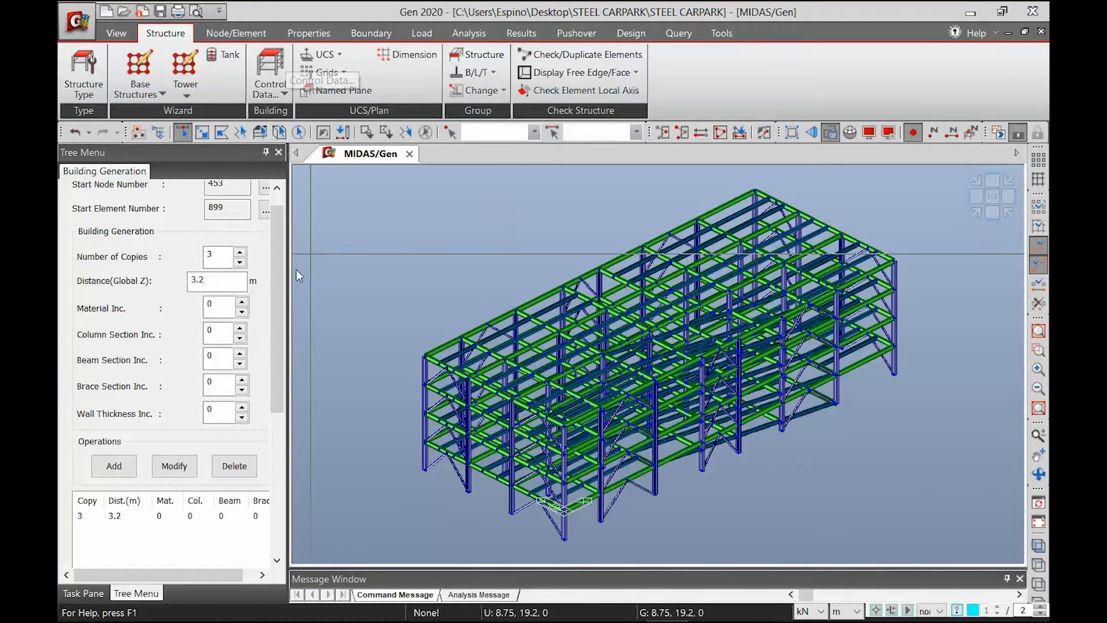
Open the story data and bring up the automatic story generation list
left_click(275, 92)
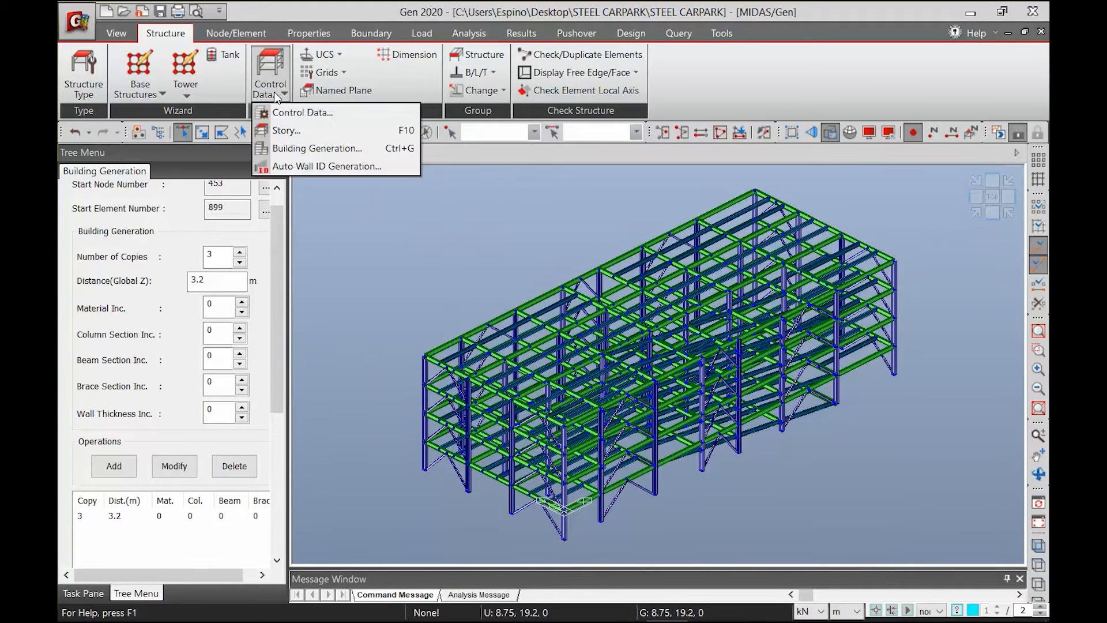
left_click(277, 131)
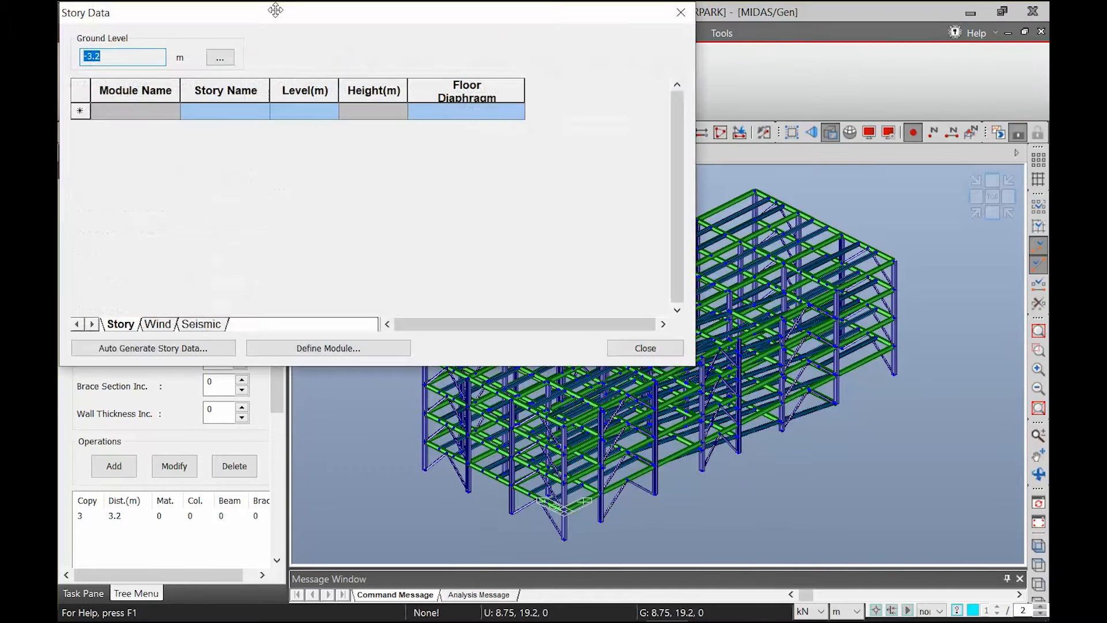
left_click_drag(211, 9, 270, 152)
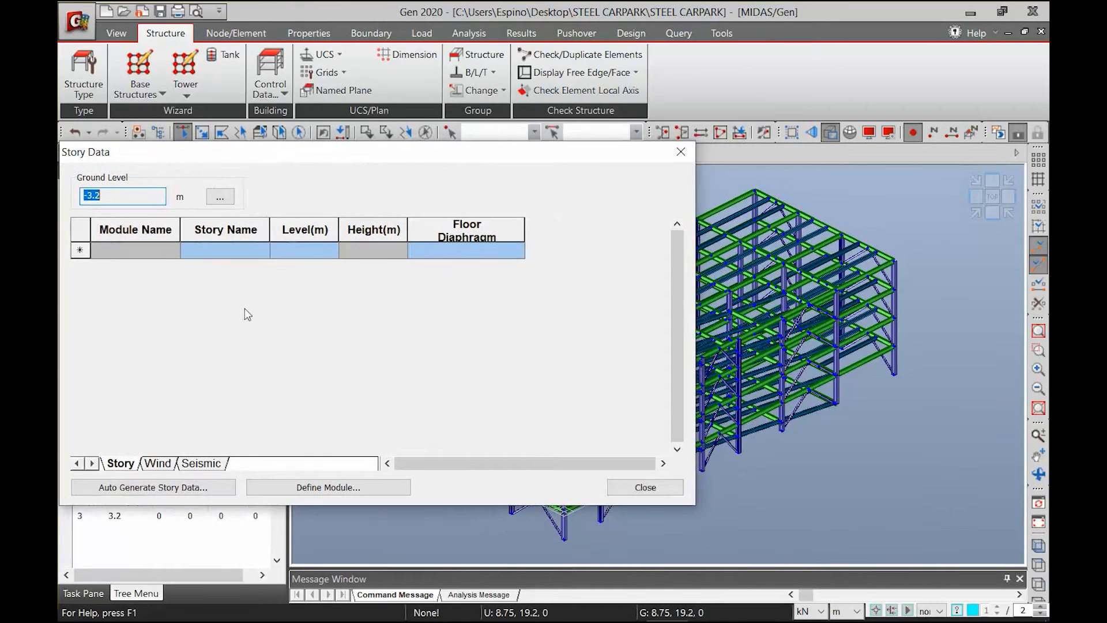
left_click(154, 489)
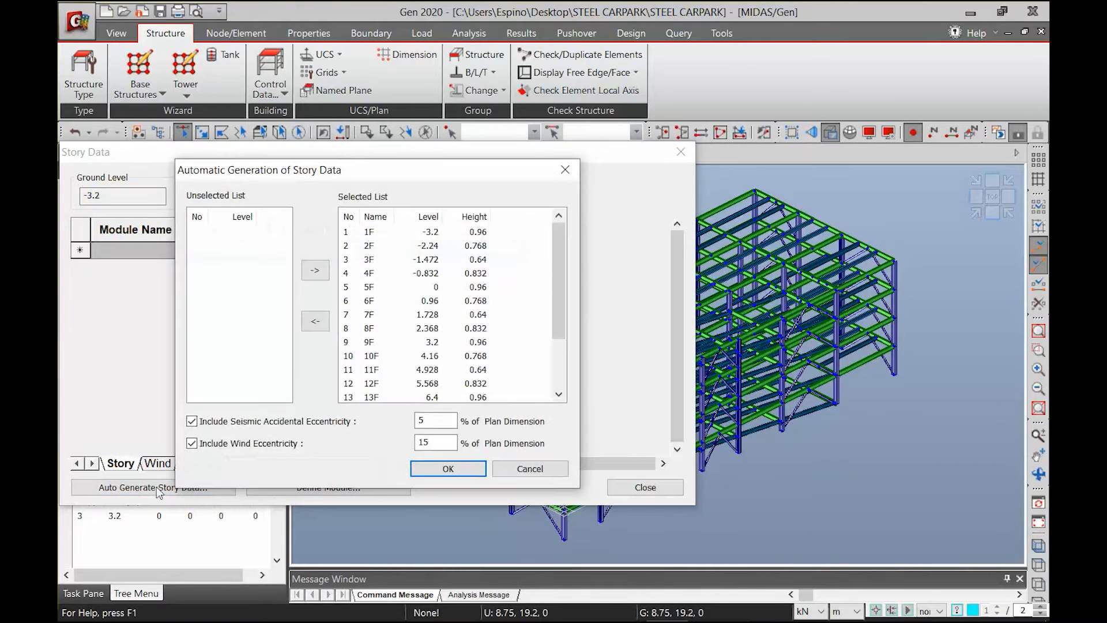
Exclude the intermediate levels and generate story data only for levels -3.2, 0, 3.2, 6.4 and 9.6 m
left_click(365, 249)
left_click_drag(365, 249, 363, 385)
scroll(534, 317, "down", 2)
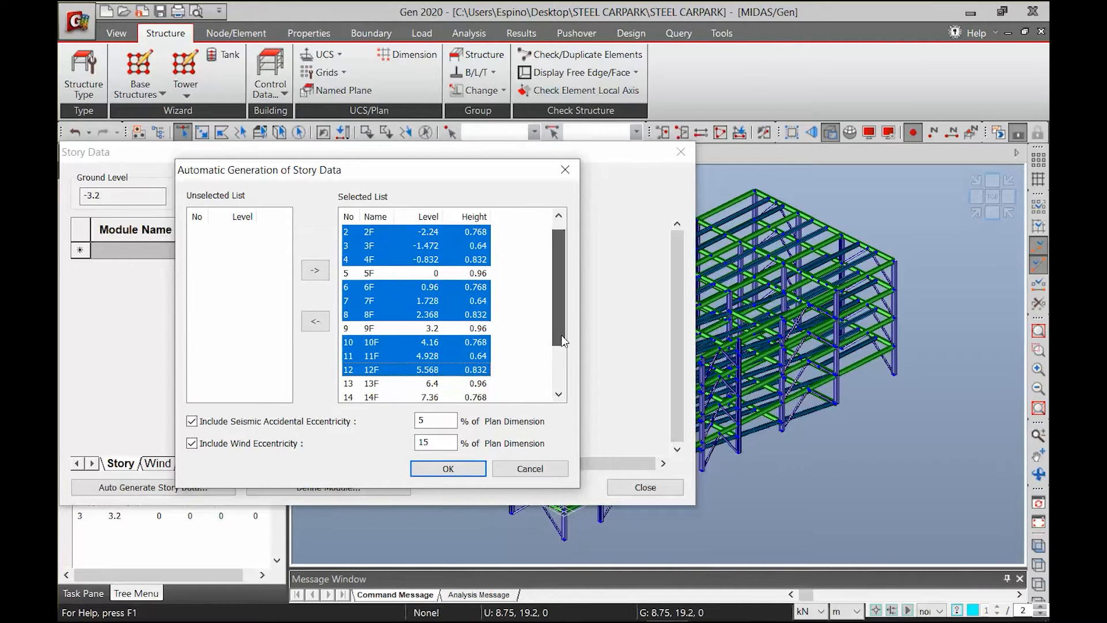
left_click(386, 356, "ctrl")
left_click(380, 369, "ctrl")
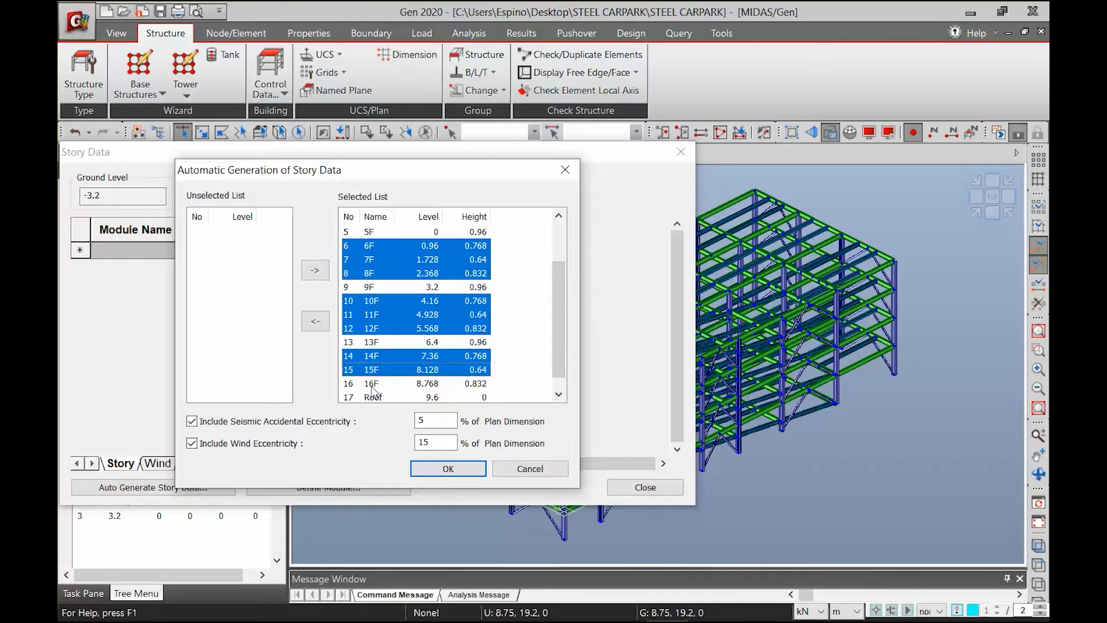
left_click(375, 383, "ctrl")
left_click_drag(554, 342, 550, 241)
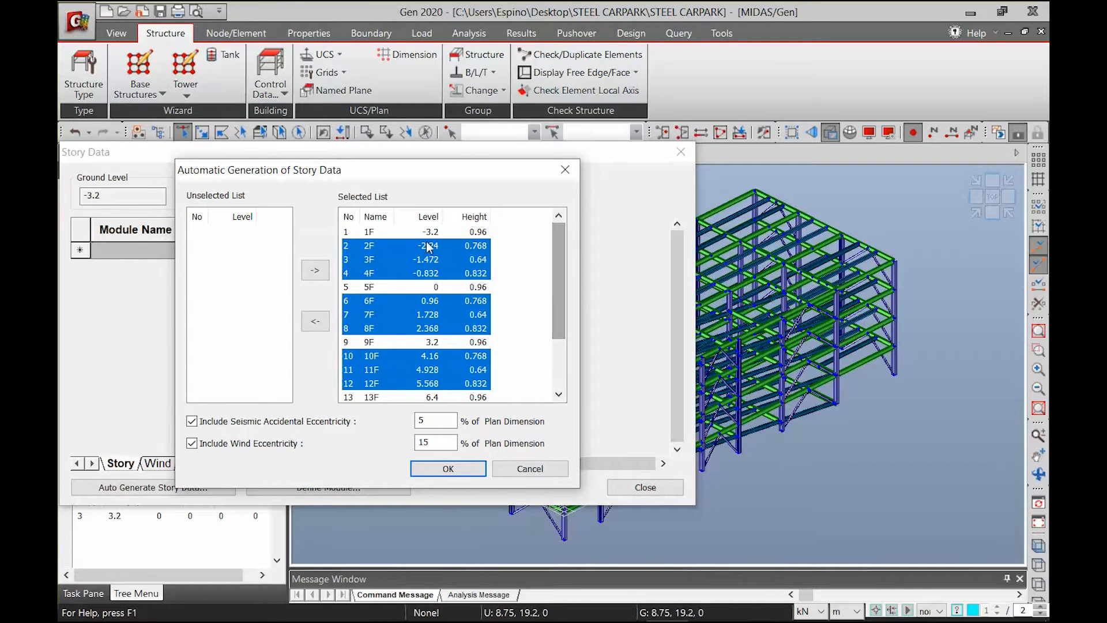
left_click_drag(553, 303, 556, 368)
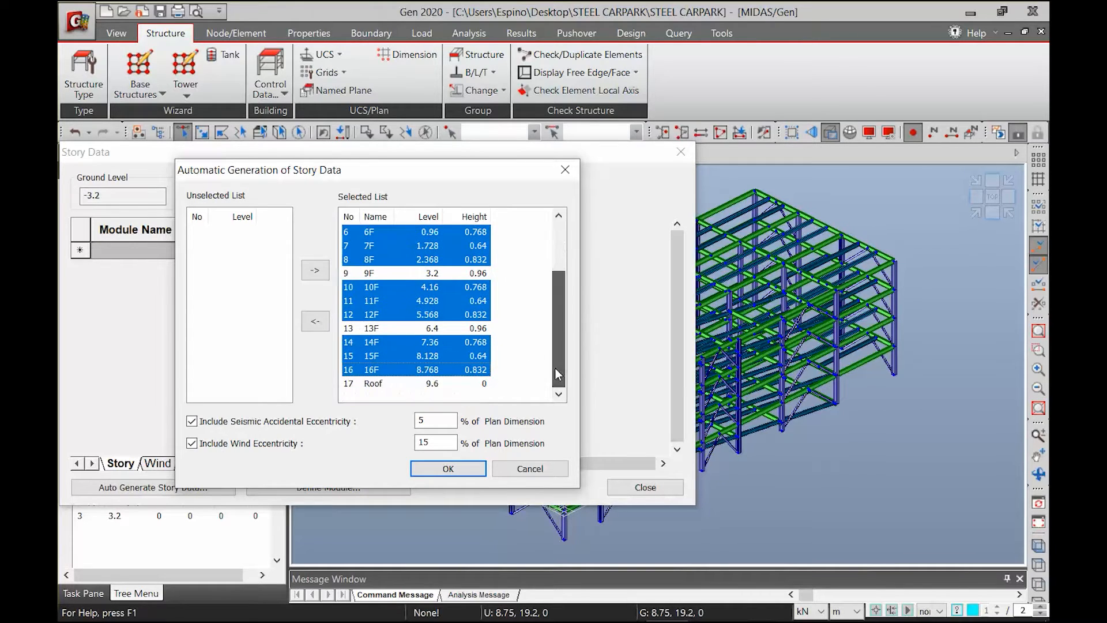
left_click(315, 321)
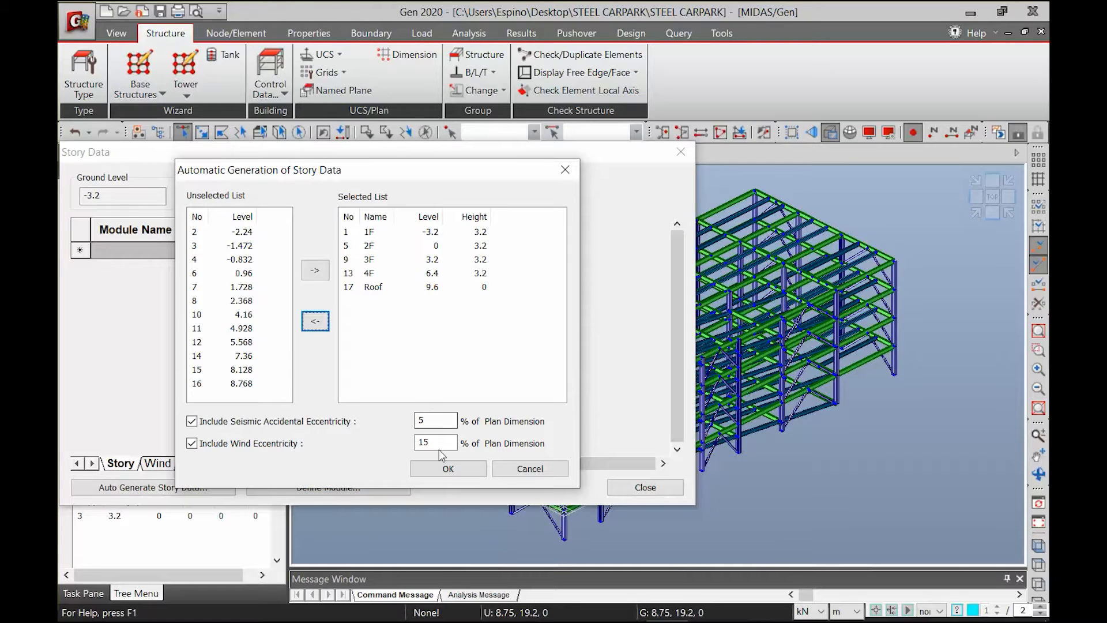
left_click(438, 468)
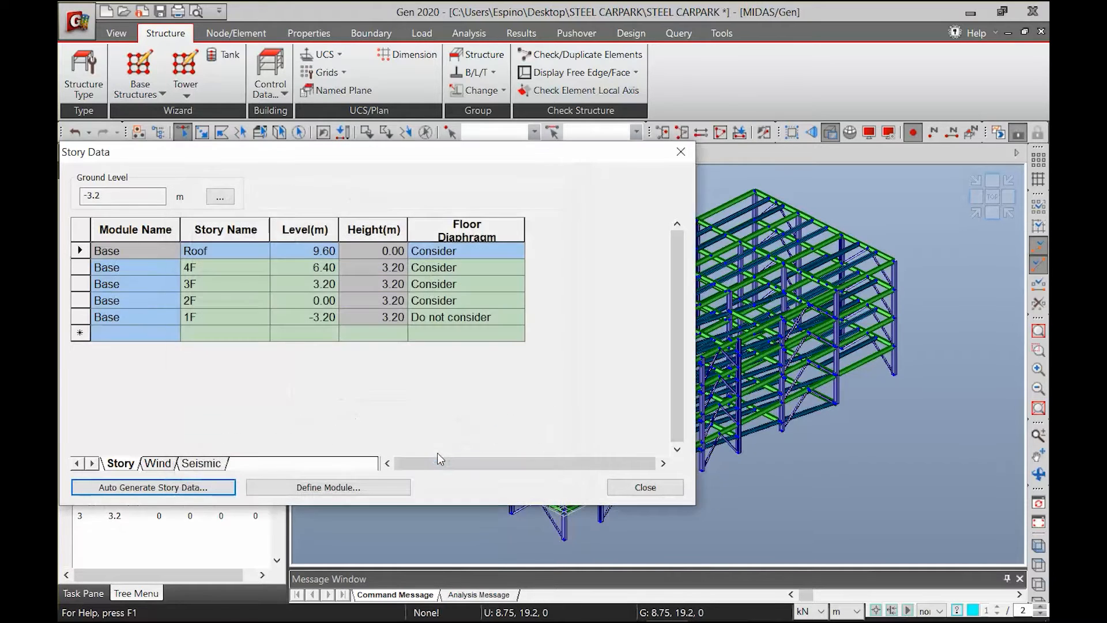
Review the floor diaphragm options of the generated stories and close the story data
left_click(492, 257)
left_click(518, 252)
left_click(501, 266)
left_click(500, 267)
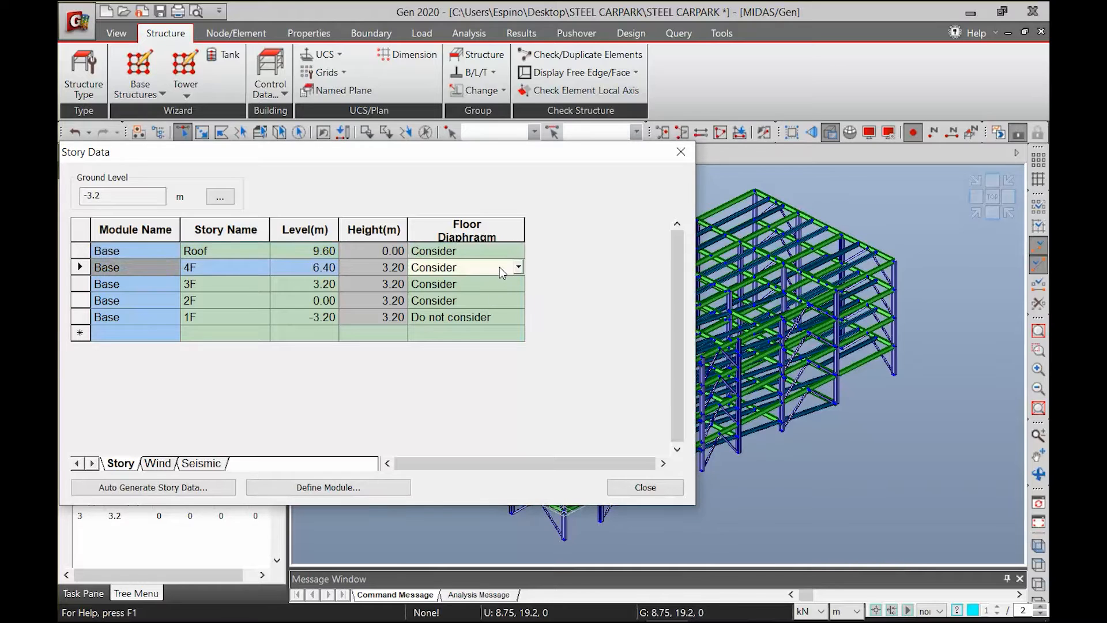
left_click(516, 288)
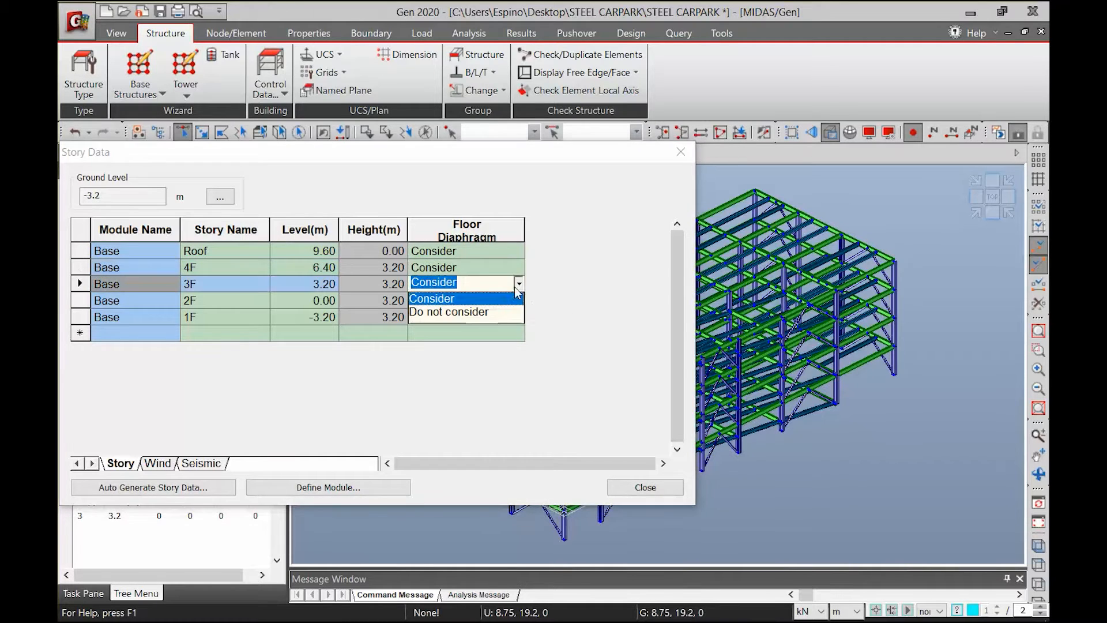
left_click(518, 299)
left_click(517, 299)
left_click(518, 299)
left_click(617, 487)
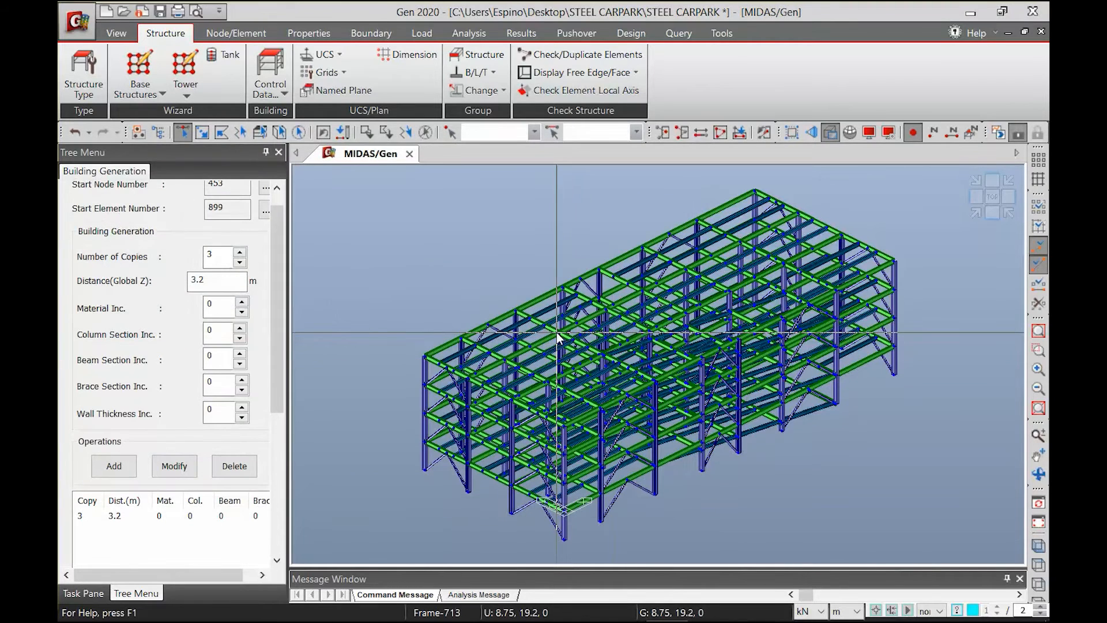
Show the story names beside the model to check them, and hide them again
left_click(971, 132)
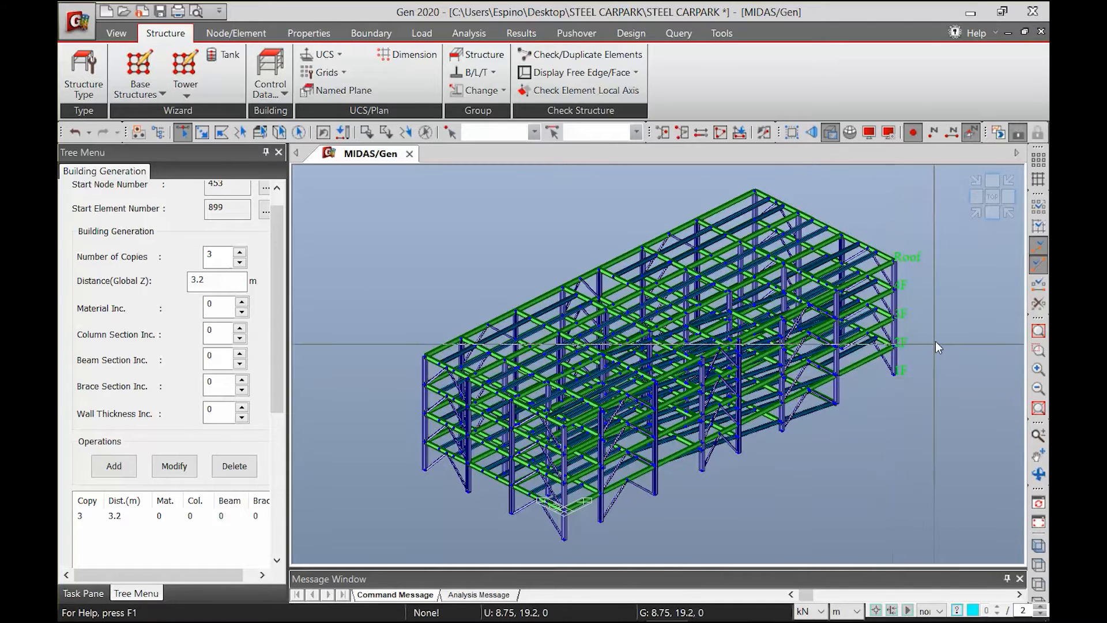
left_click(971, 133)
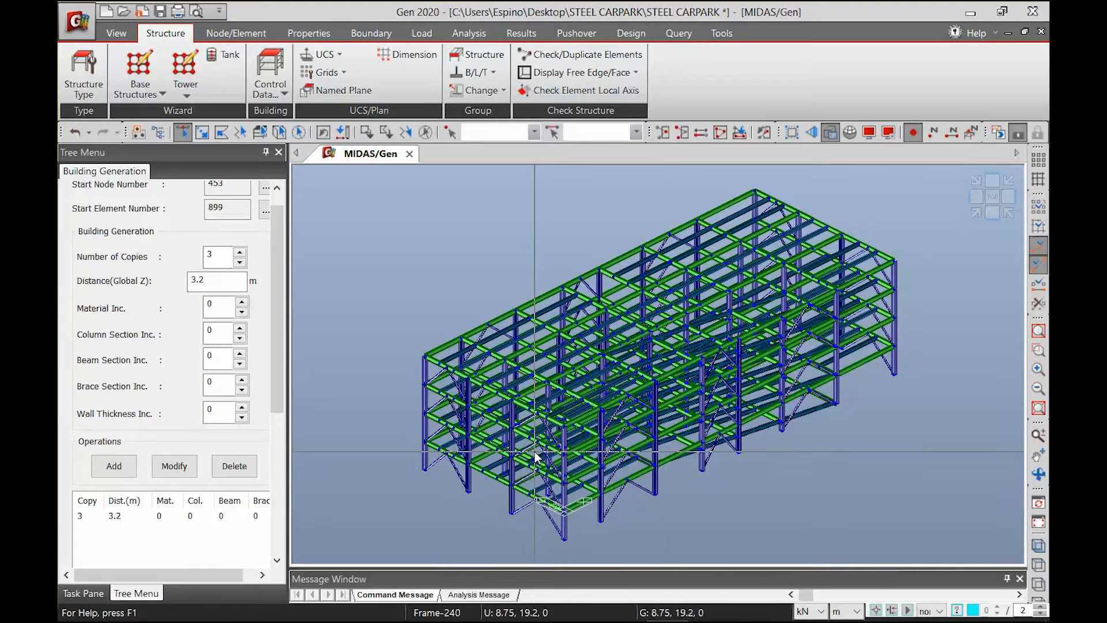
mouse_move(535, 456)
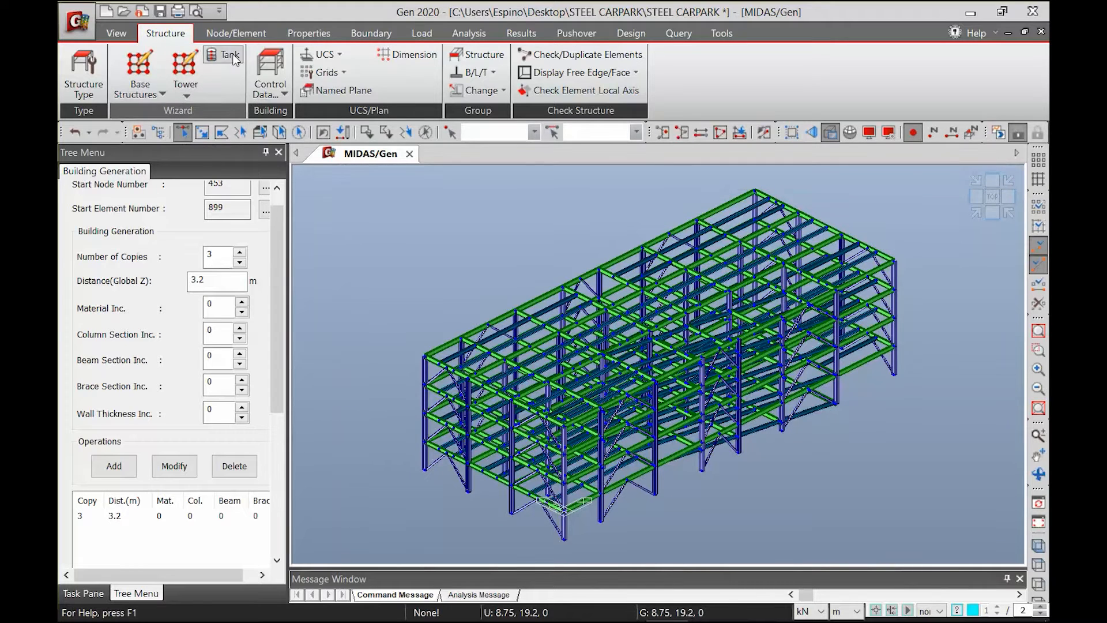
Select the whole model and intersect its elements with the 0.000914 m tolerance
left_click(233, 34)
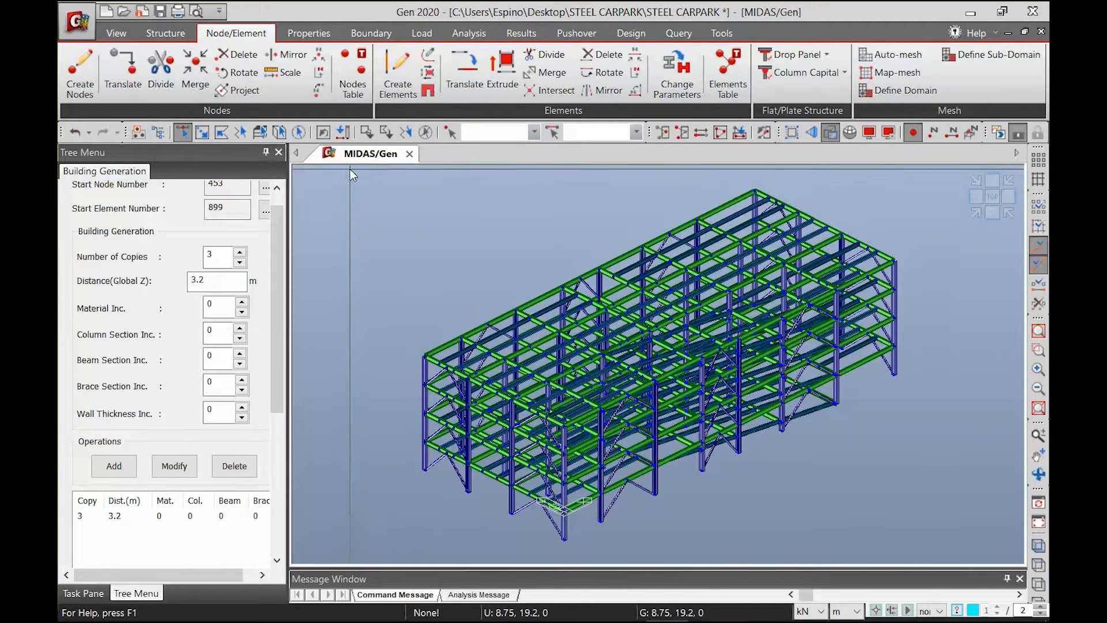
left_click_drag(350, 168, 992, 544)
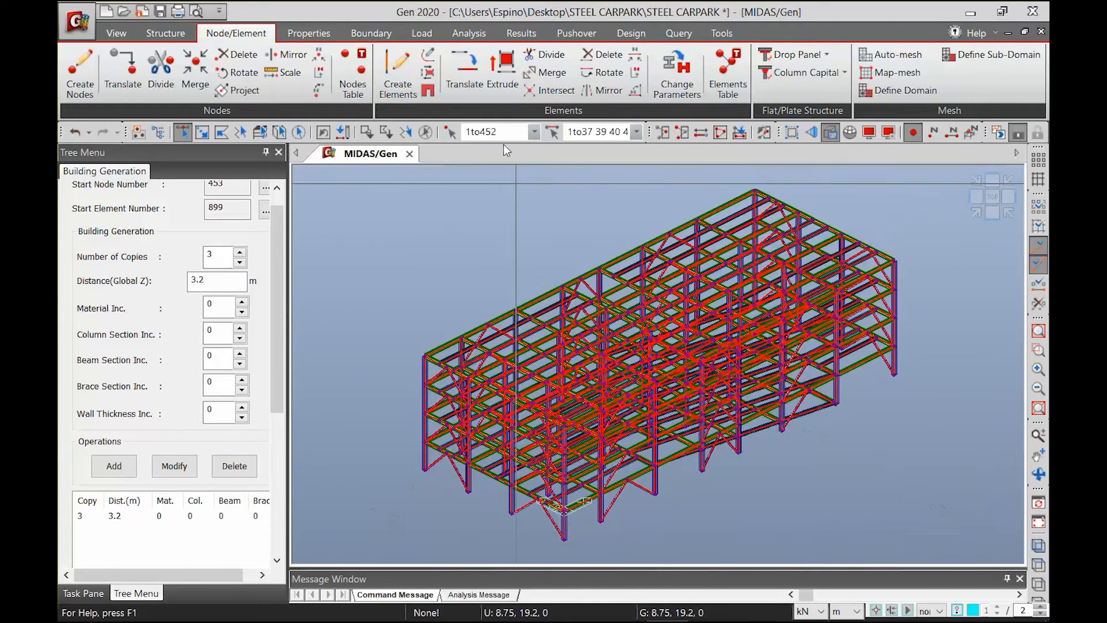
left_click(548, 90)
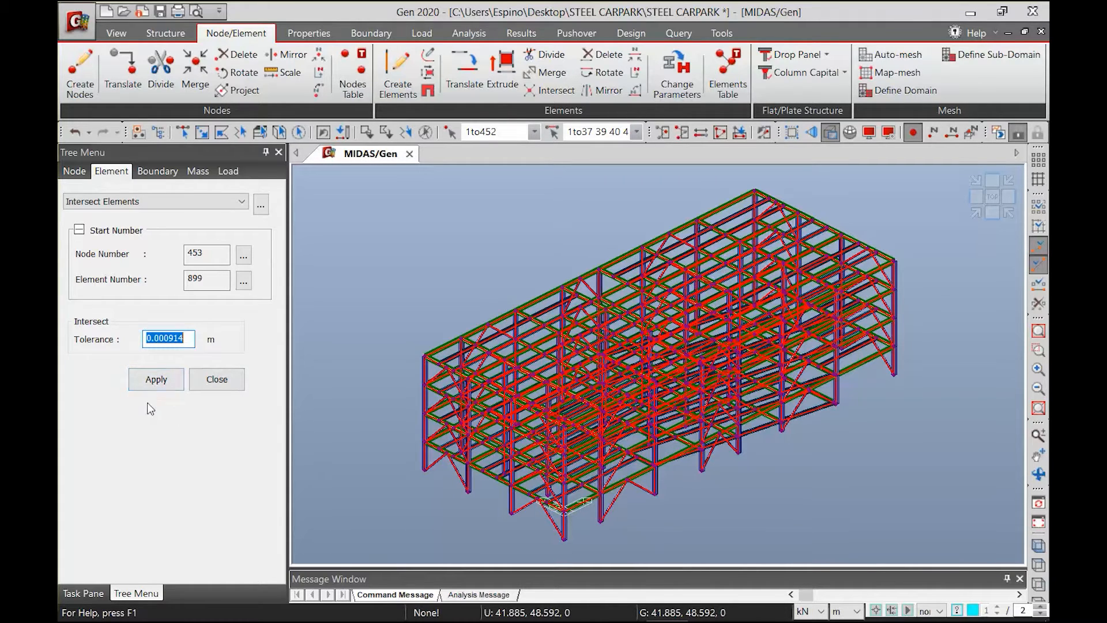
left_click(150, 380)
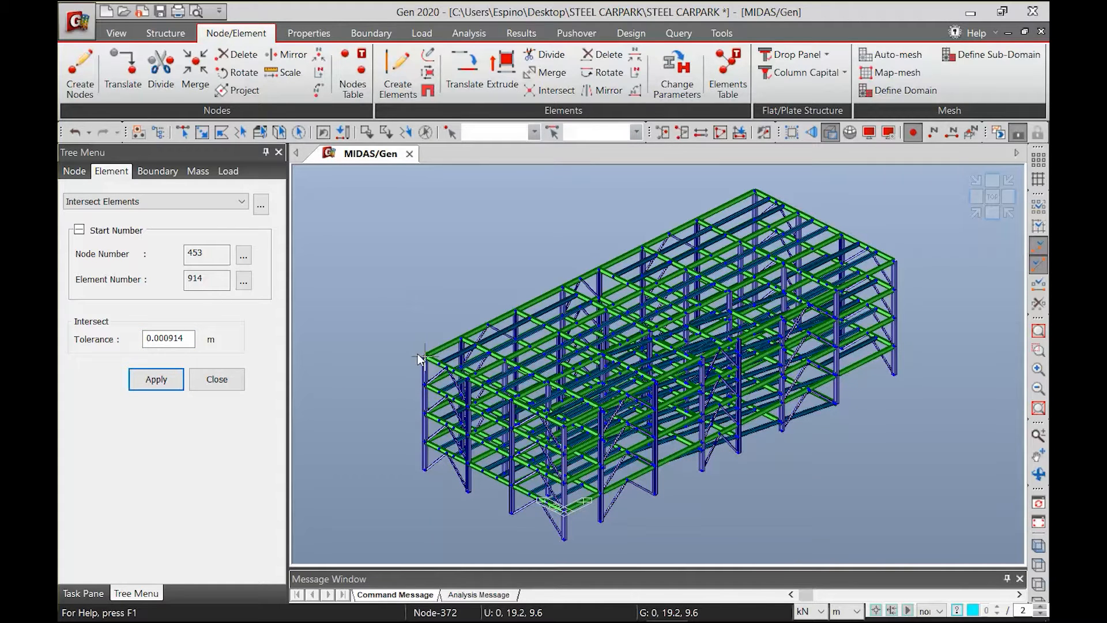
Enlarge the message window, run the duplicate element check on the model, and clear the resulting selection
left_click(162, 40)
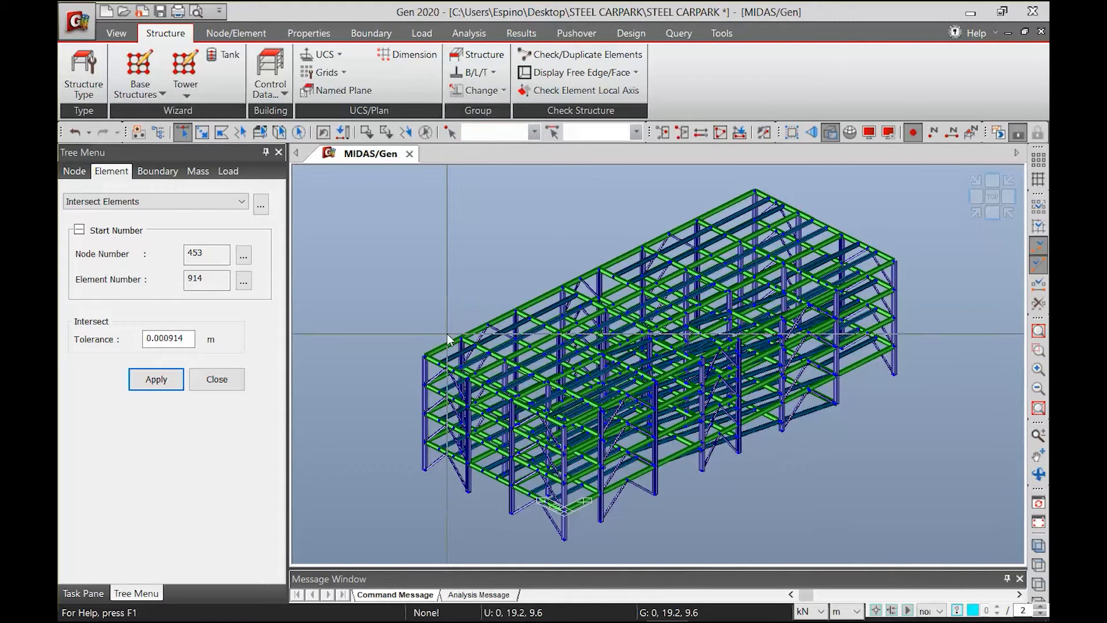
left_click_drag(628, 568, 628, 524)
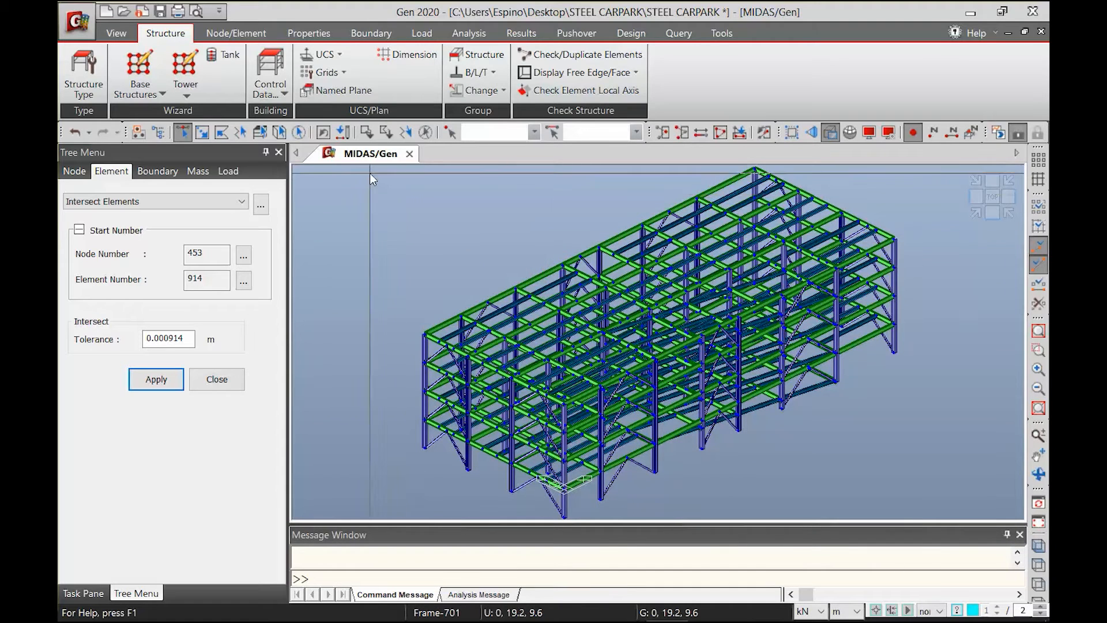
left_click_drag(358, 177, 997, 492)
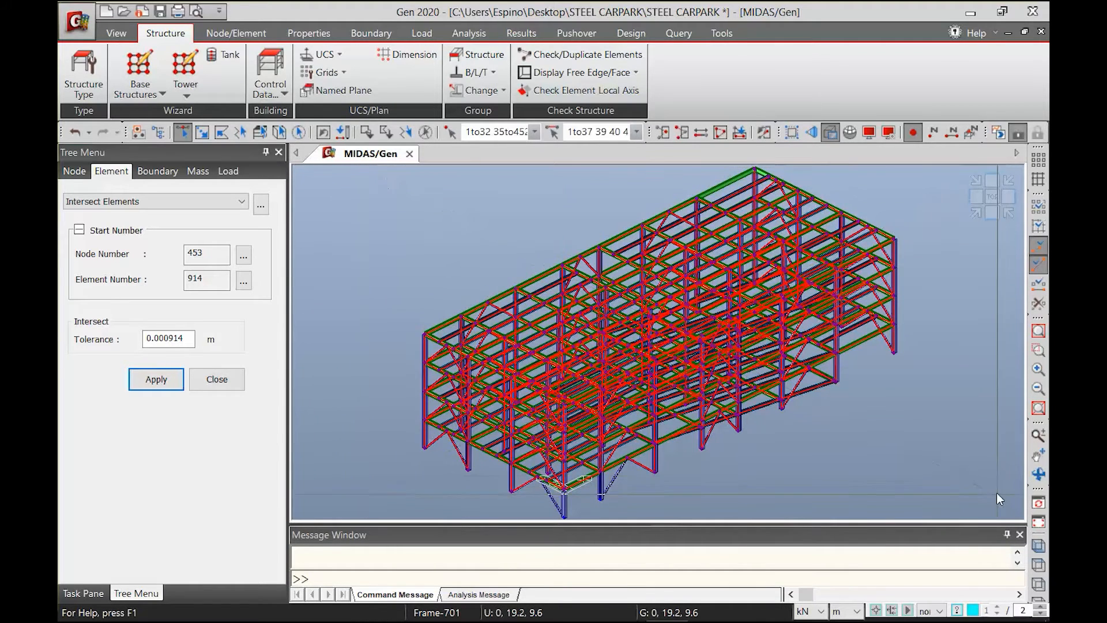
middle_click_drag(668, 347, 645, 391)
left_click_drag(450, 185, 950, 375)
middle_click_drag(863, 458, 870, 425)
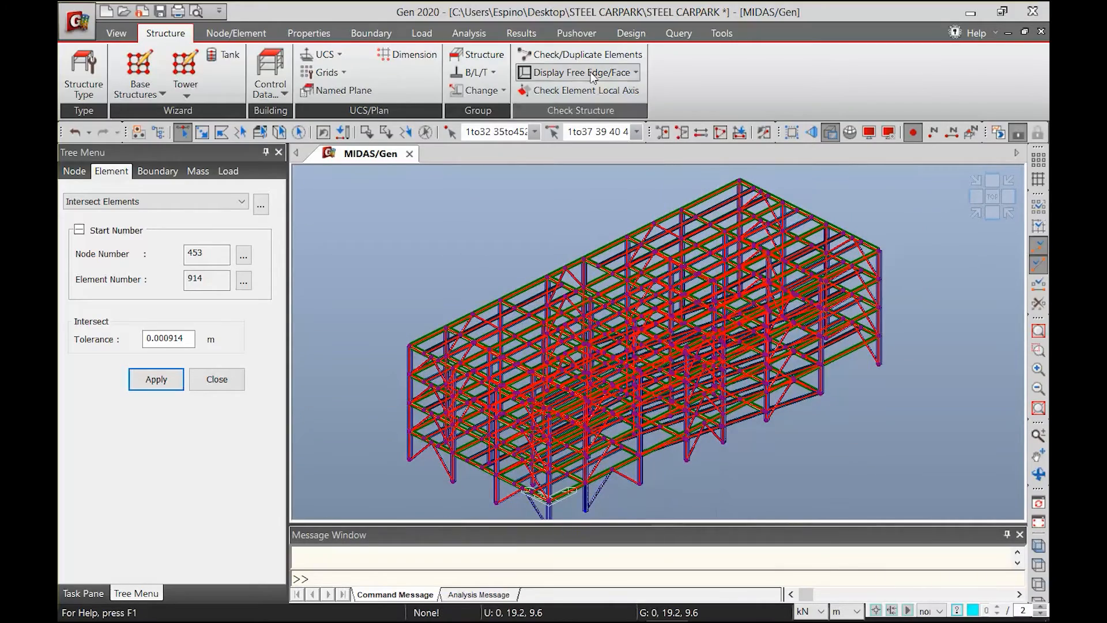
left_click(548, 58)
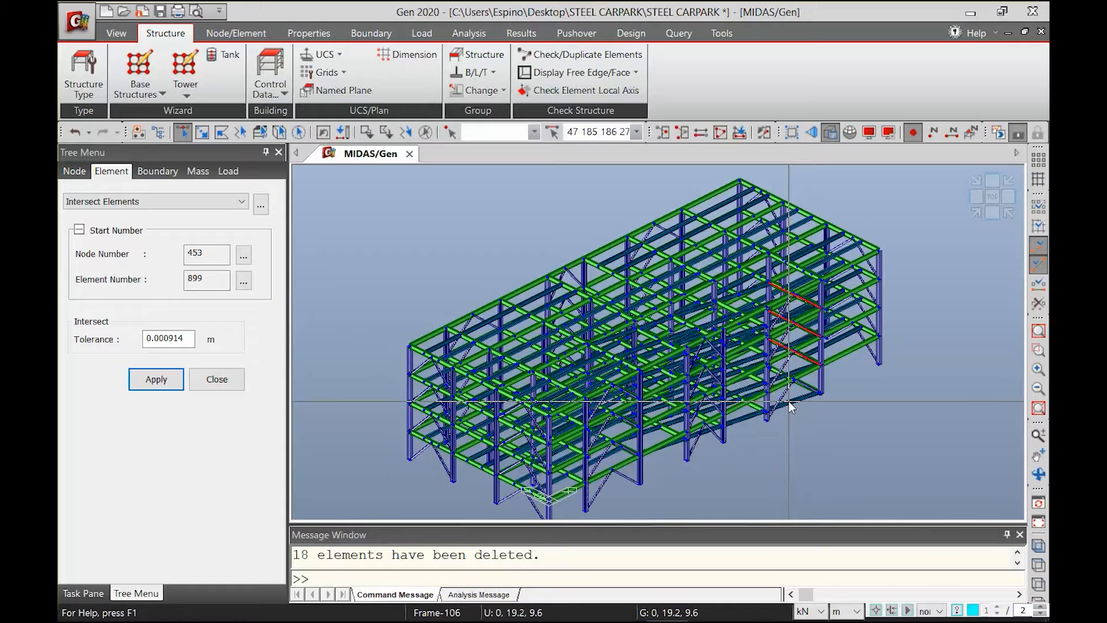
mouse_move(789, 401)
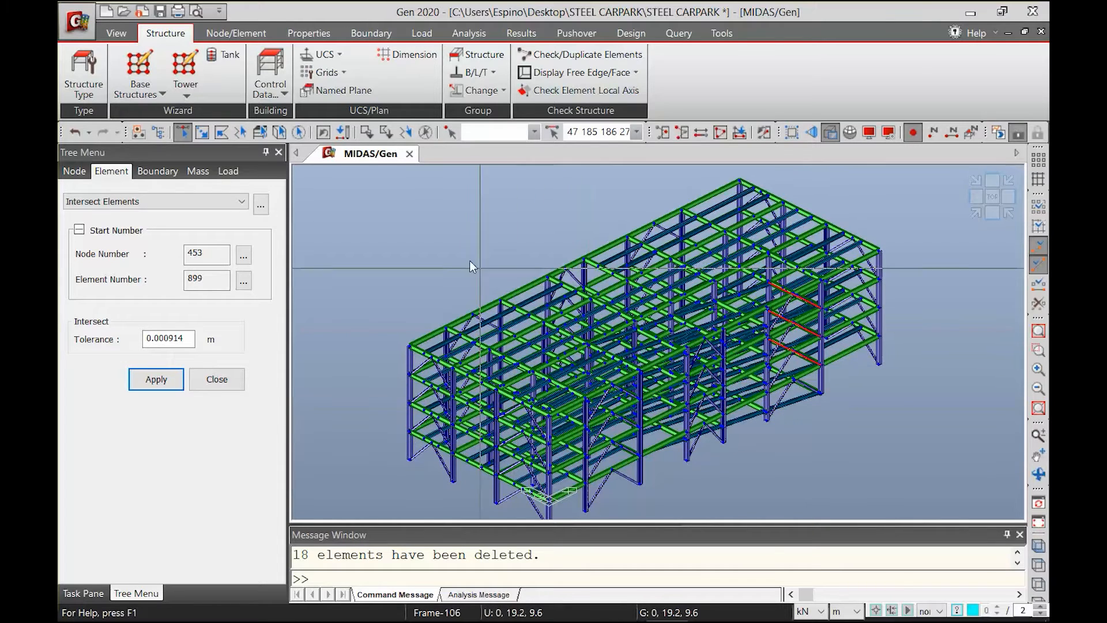
key("Escape")
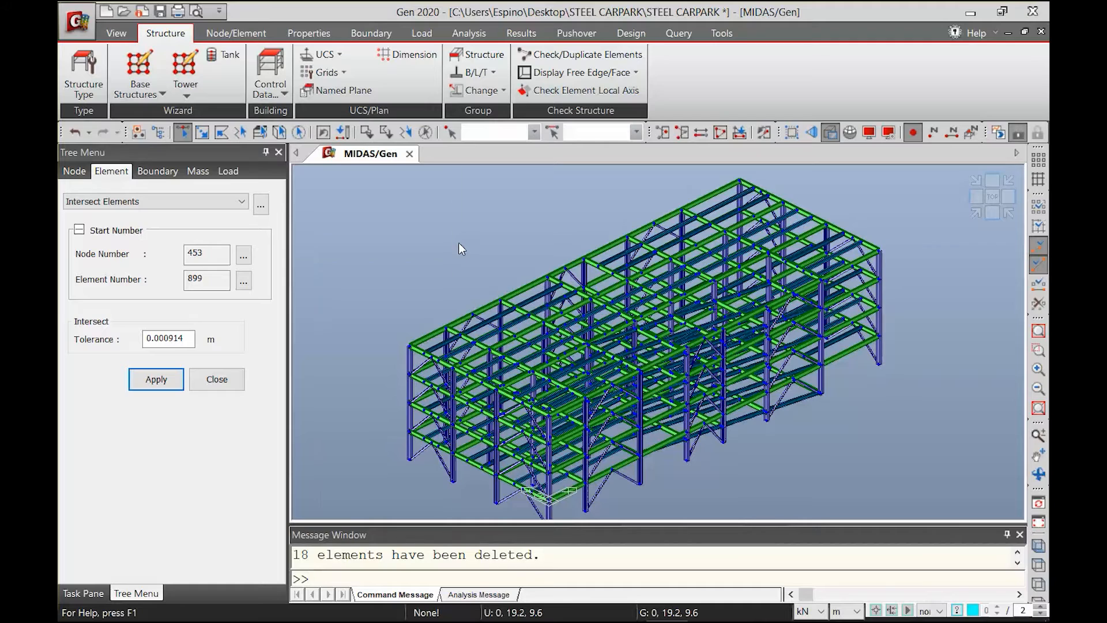
Isolate the W14X120 columns in front view and open the support definition form
left_click(158, 133)
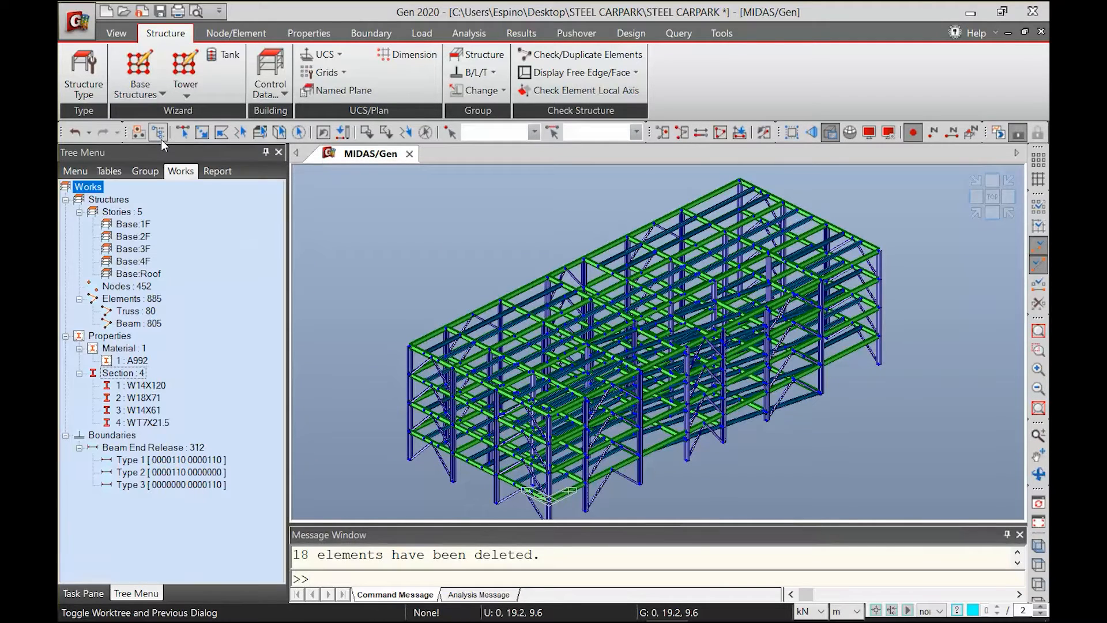
double_click(143, 385)
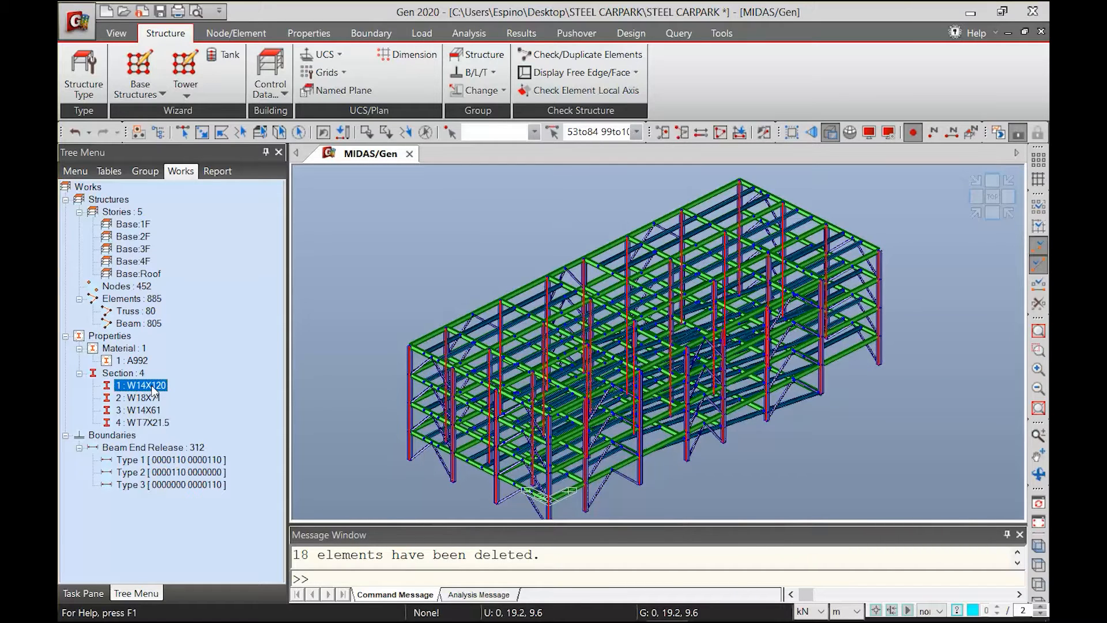
left_click(669, 132)
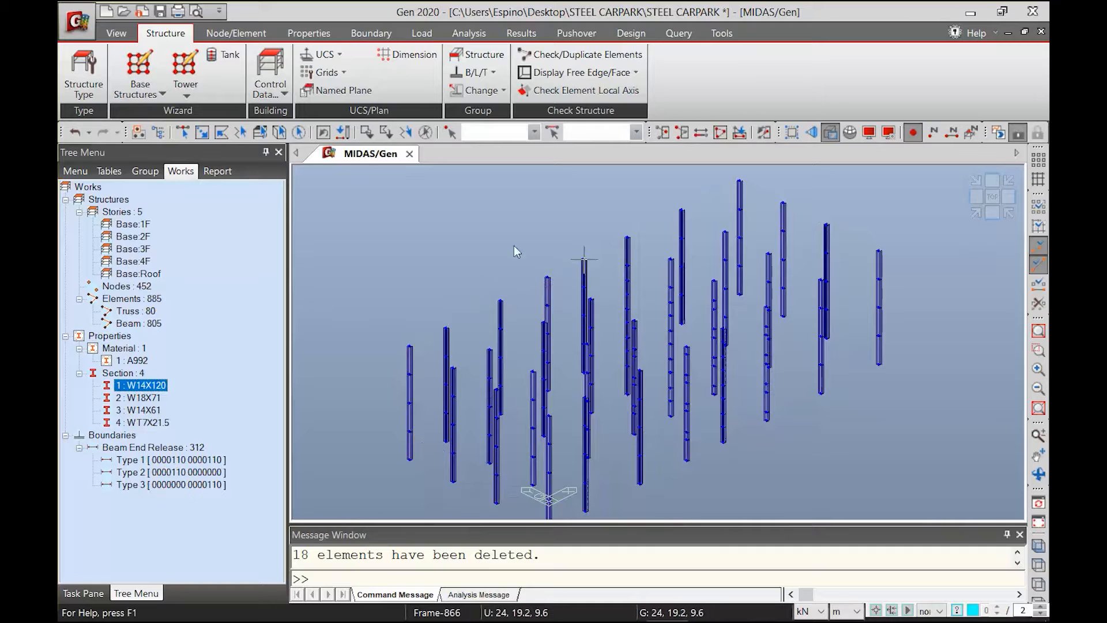
left_click(992, 215)
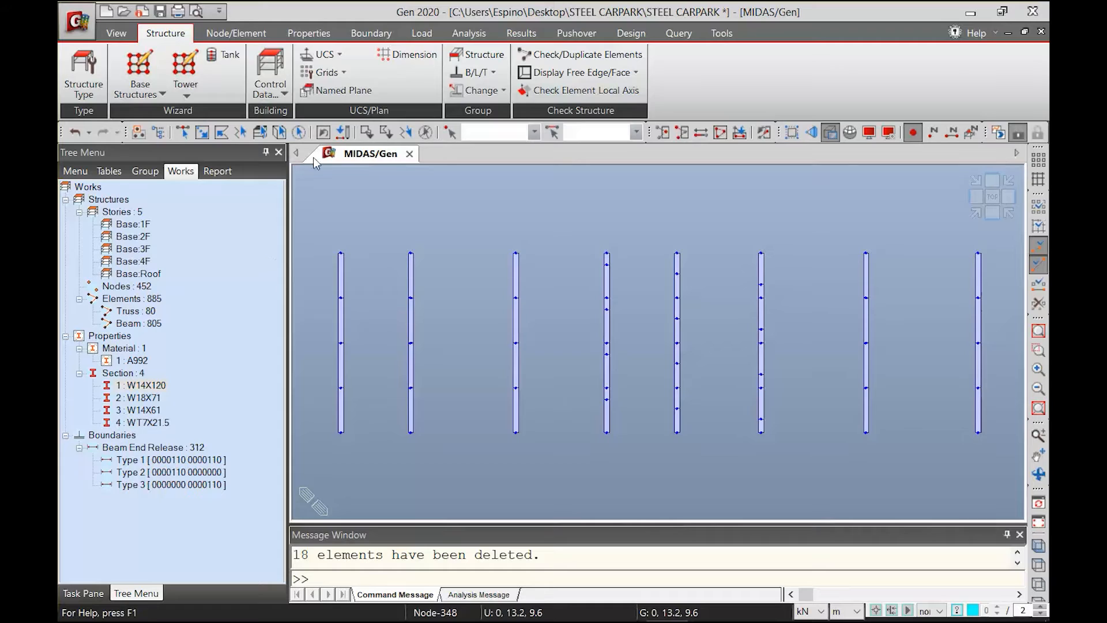
left_click(370, 38)
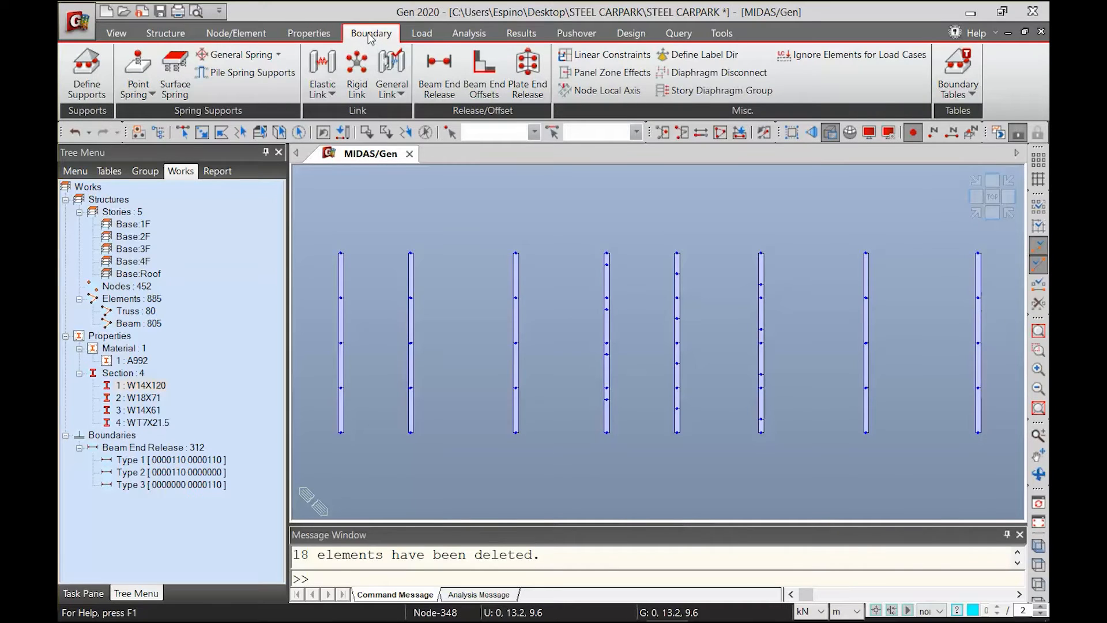
left_click(77, 96)
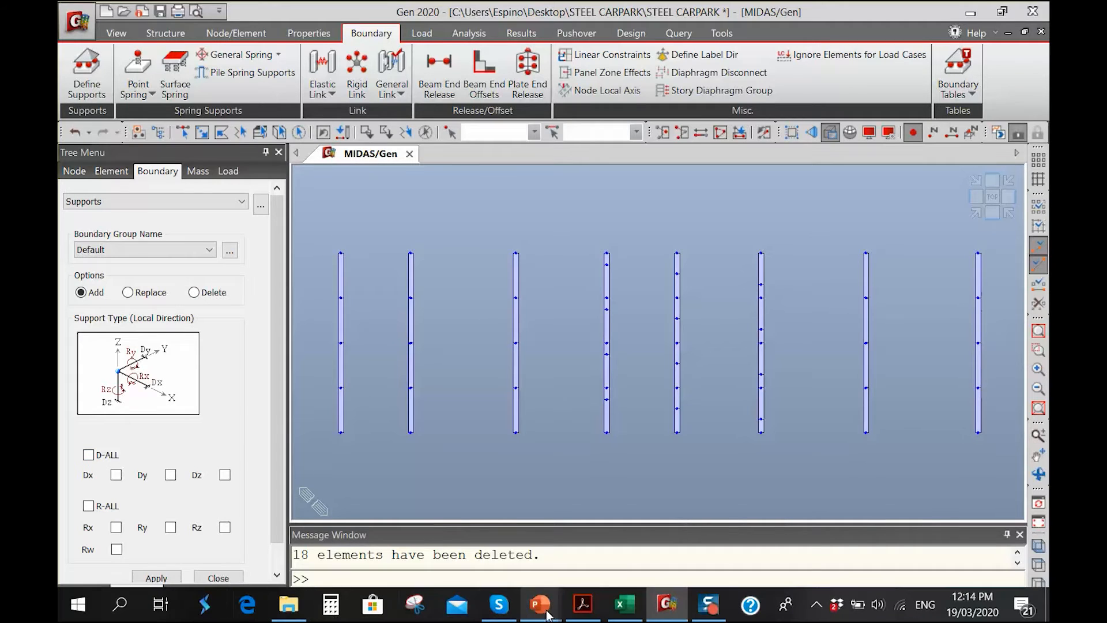
Switch to the steel carpark analysis and design presentation in PowerPoint and go to the Boundary Conditions slide 64
mouse_move(540, 604)
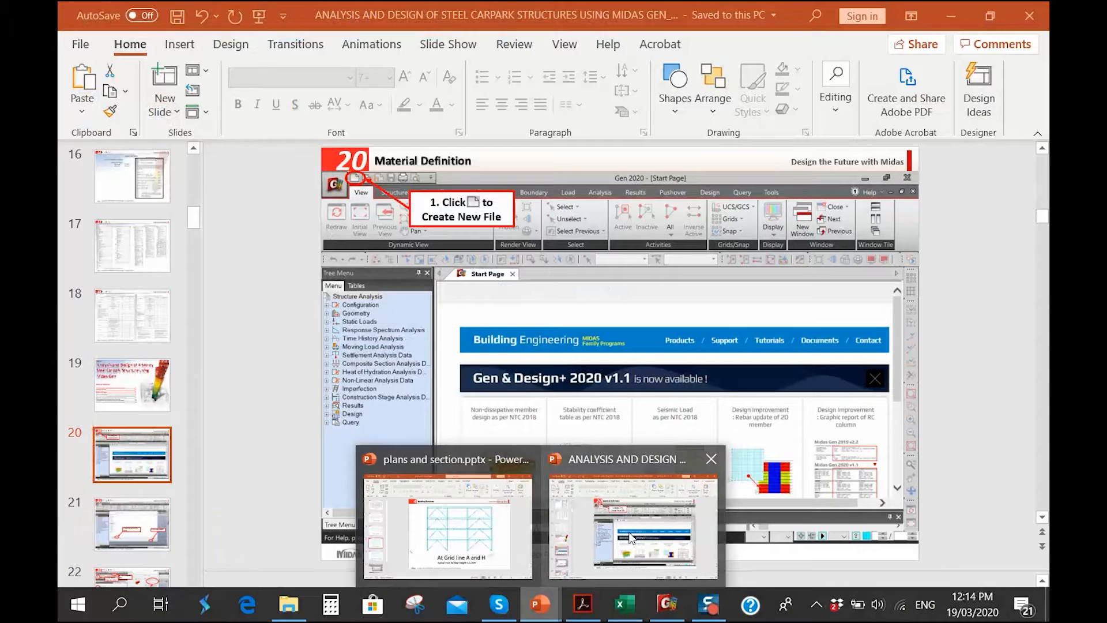
left_click(633, 524)
left_click_drag(194, 233, 197, 375)
left_click(133, 396)
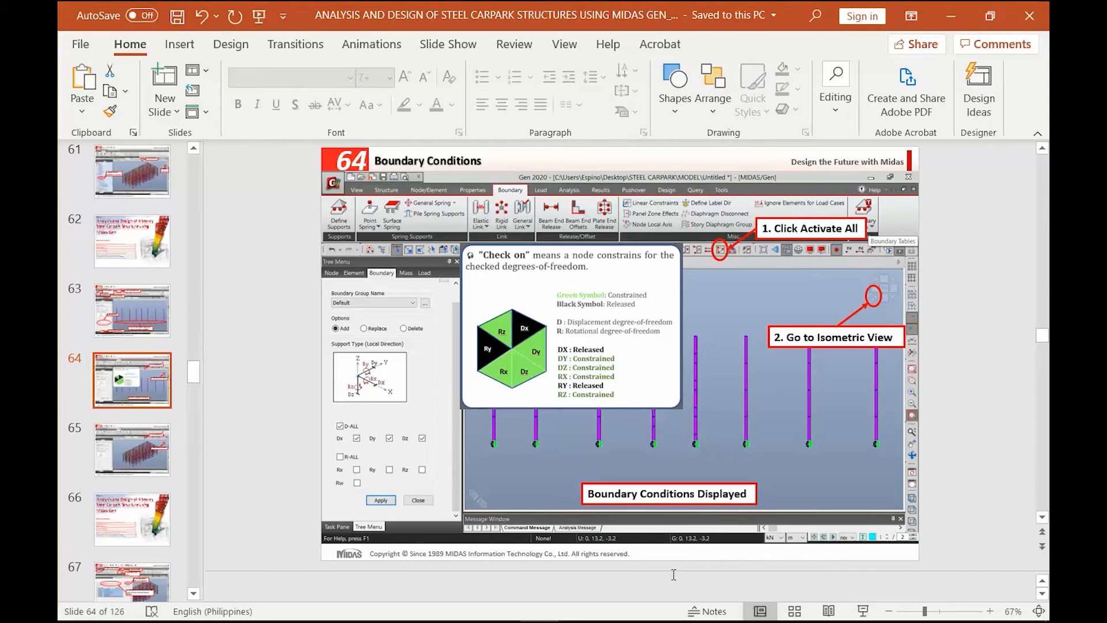
Review the Boundary Conditions slide 64 in full-screen presentation mode, exit the show, and switch to midas Gen
left_click(860, 611)
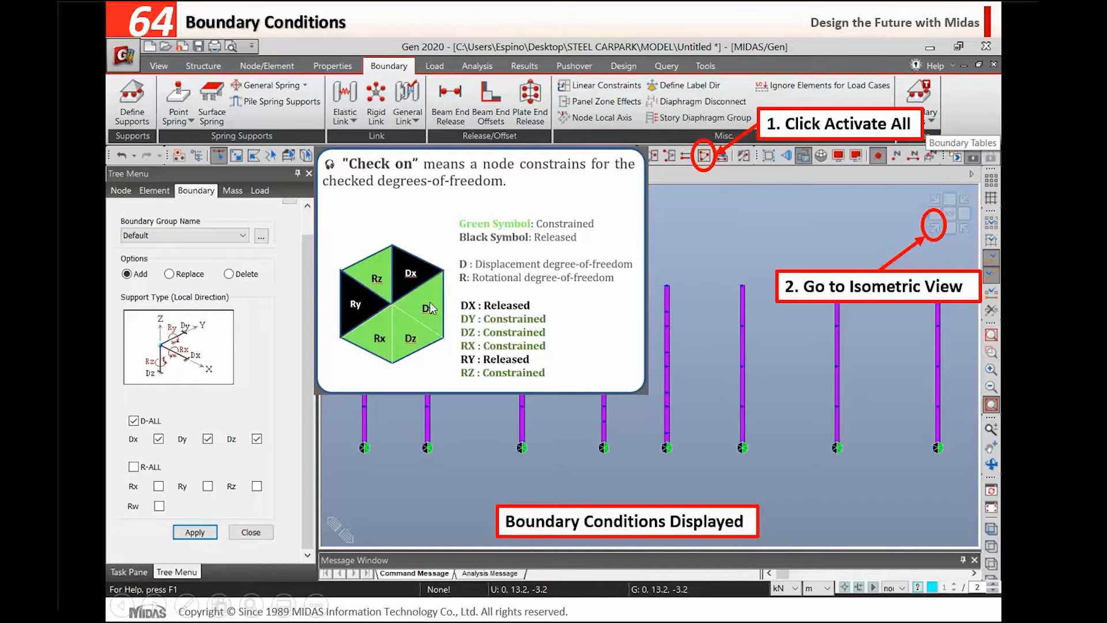
key("Escape")
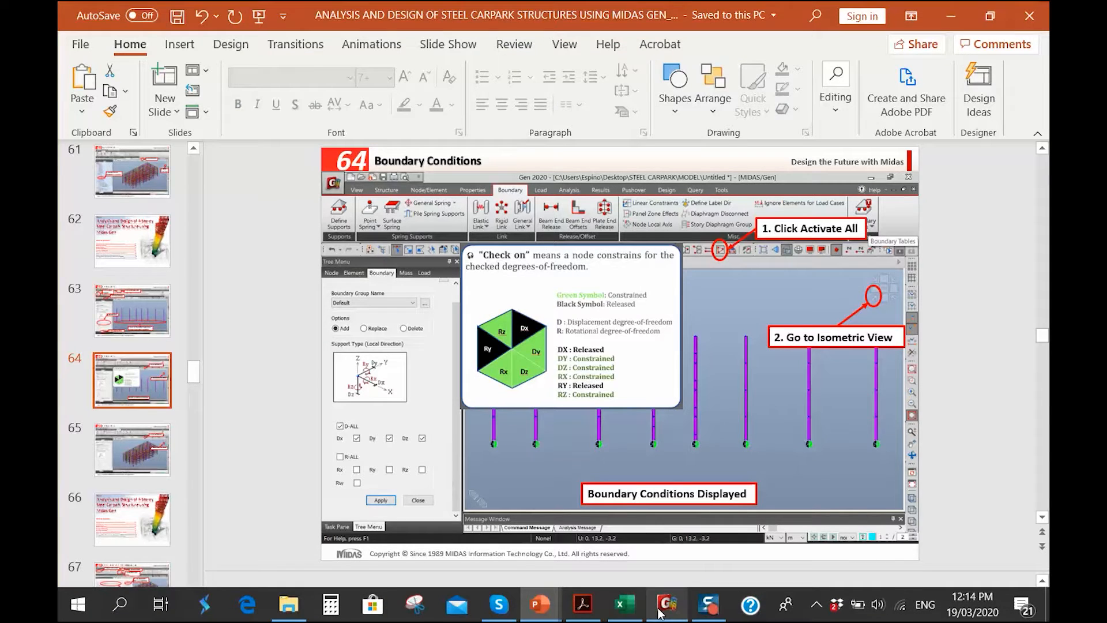
left_click(663, 604)
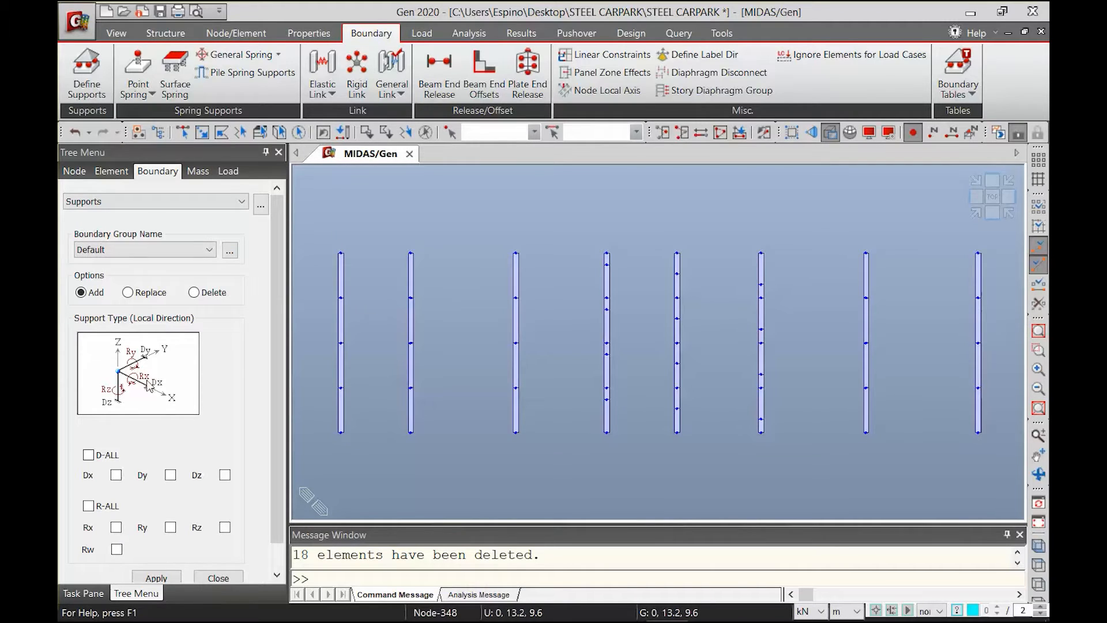
Enable all translational restraints (D-ALL) for the supports and try to apply them to the nodes around the column bases
left_click(110, 456)
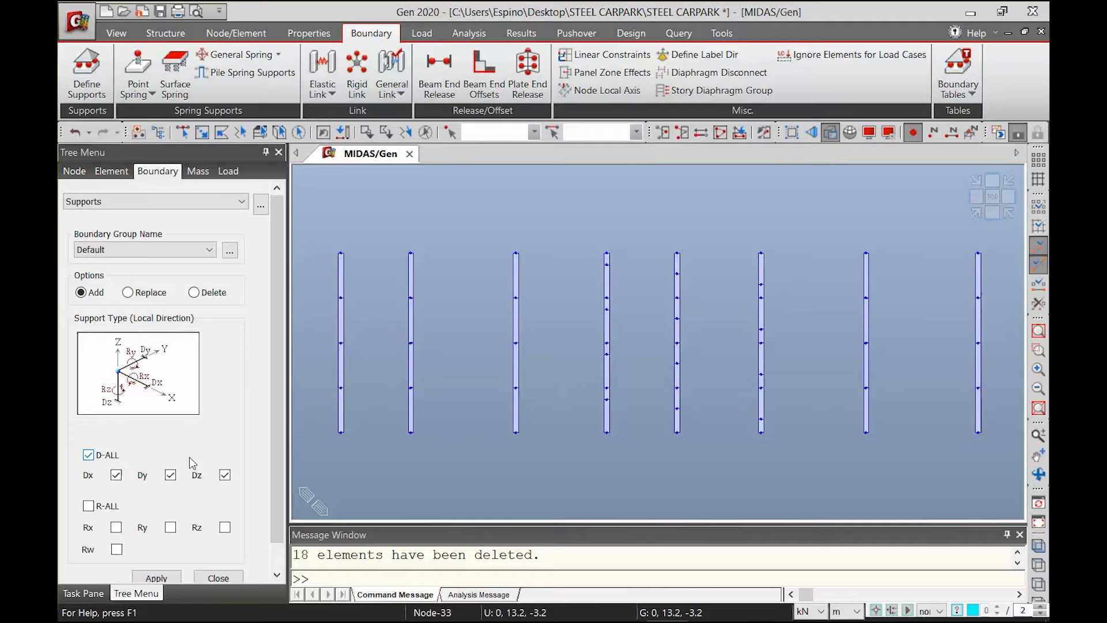
left_click(182, 133)
left_click_drag(313, 418, 1008, 494)
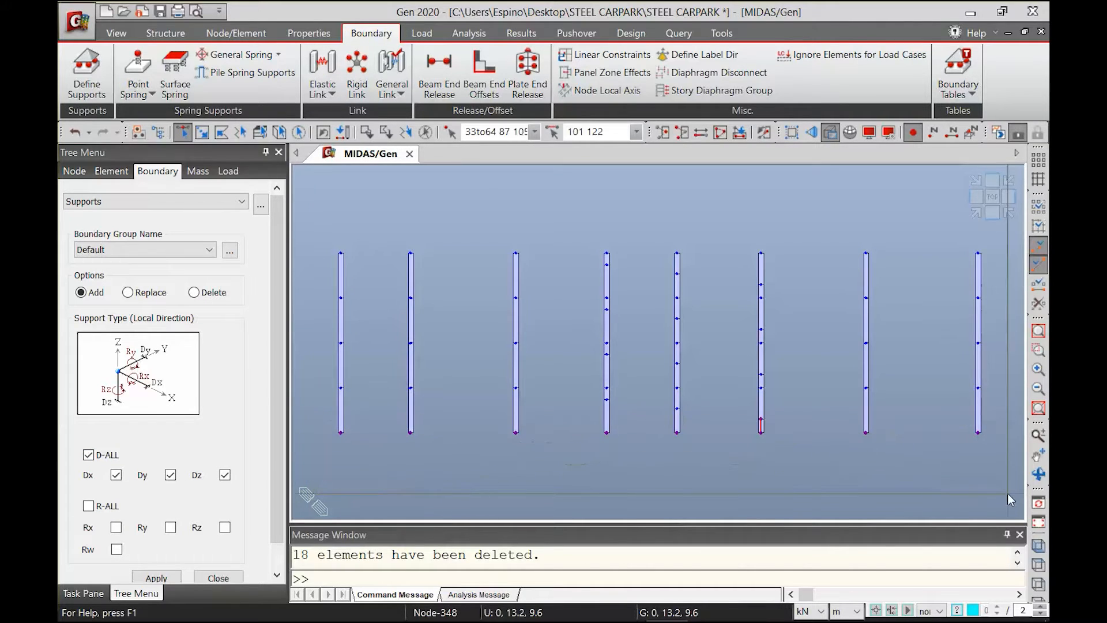
left_click_drag(317, 427, 998, 486)
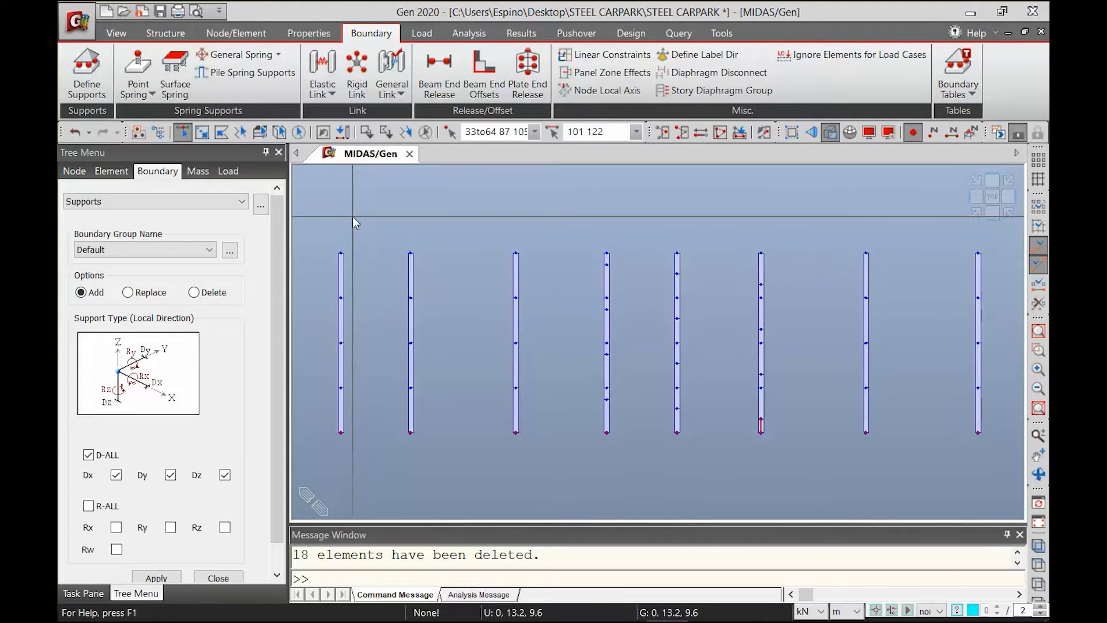
scroll(272, 404, "down", 1)
left_click(170, 549)
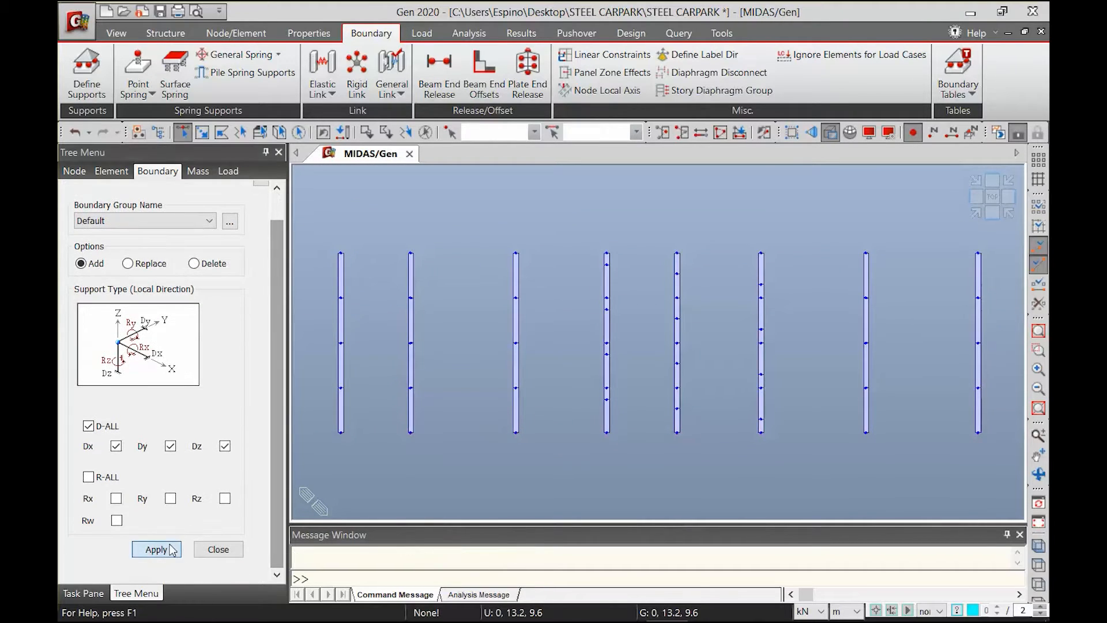
Turn on the display of Support boundary symbols in the model view
left_click(869, 132)
left_click(423, 214)
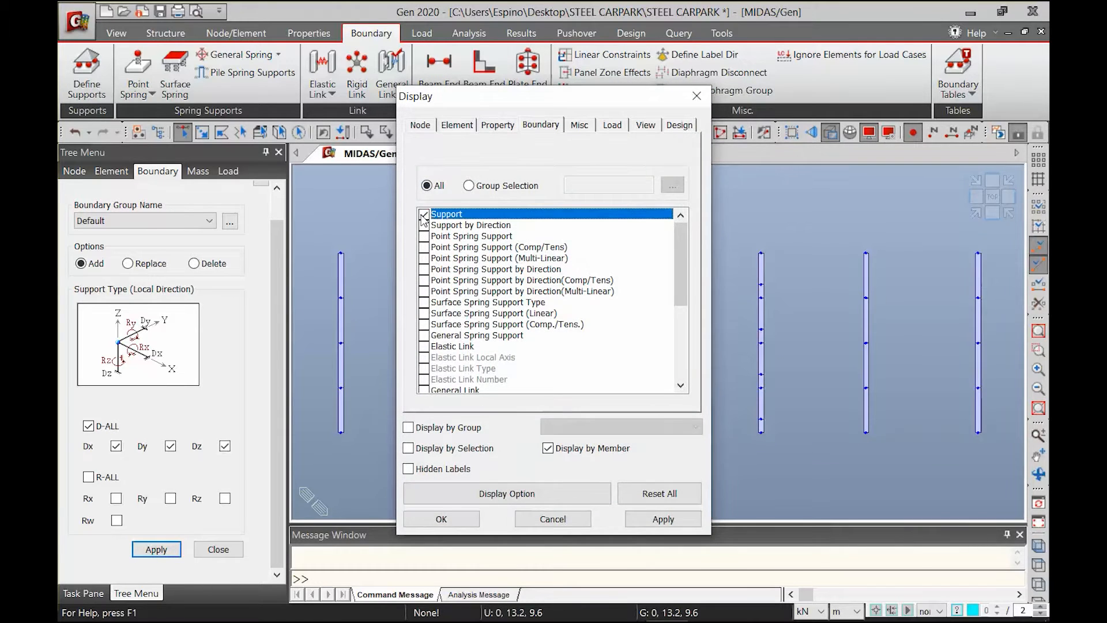
left_click(667, 522)
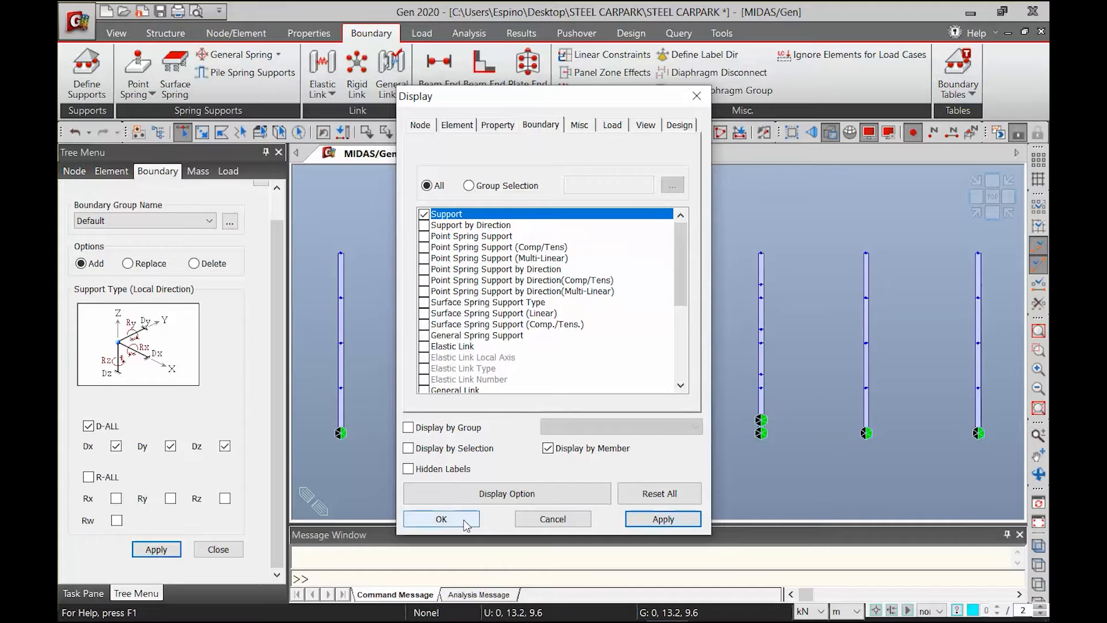
left_click(441, 518)
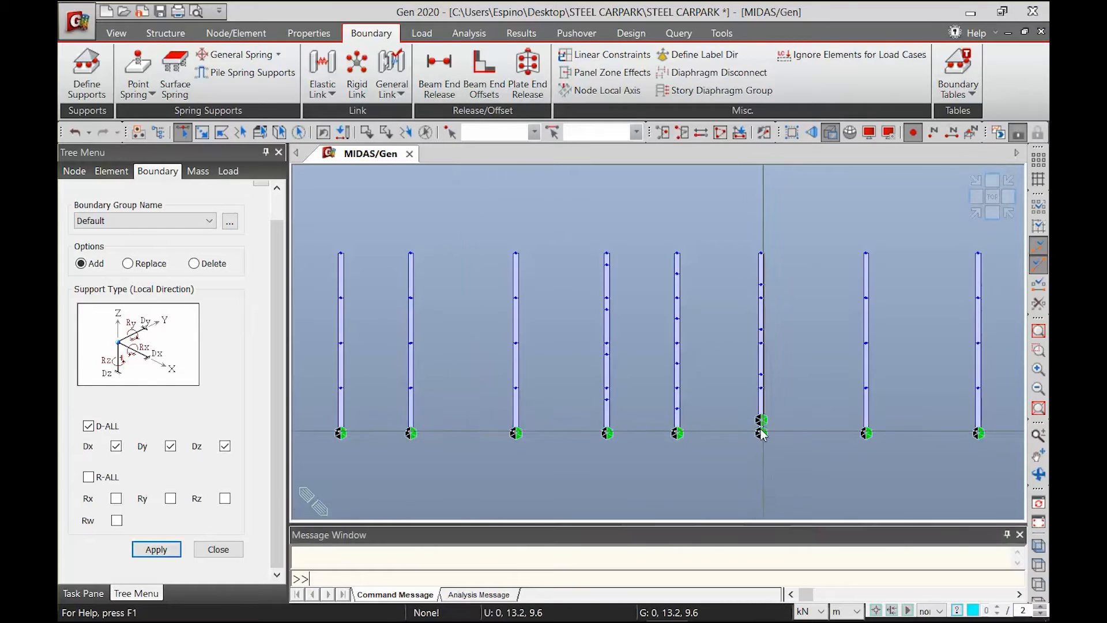
Undo the support assignment, reapply the D-ALL supports to only the lowest column nodes, and inspect them in 3D and front view
key("ctrl+z")
middle_click_drag(670, 468, 652, 429)
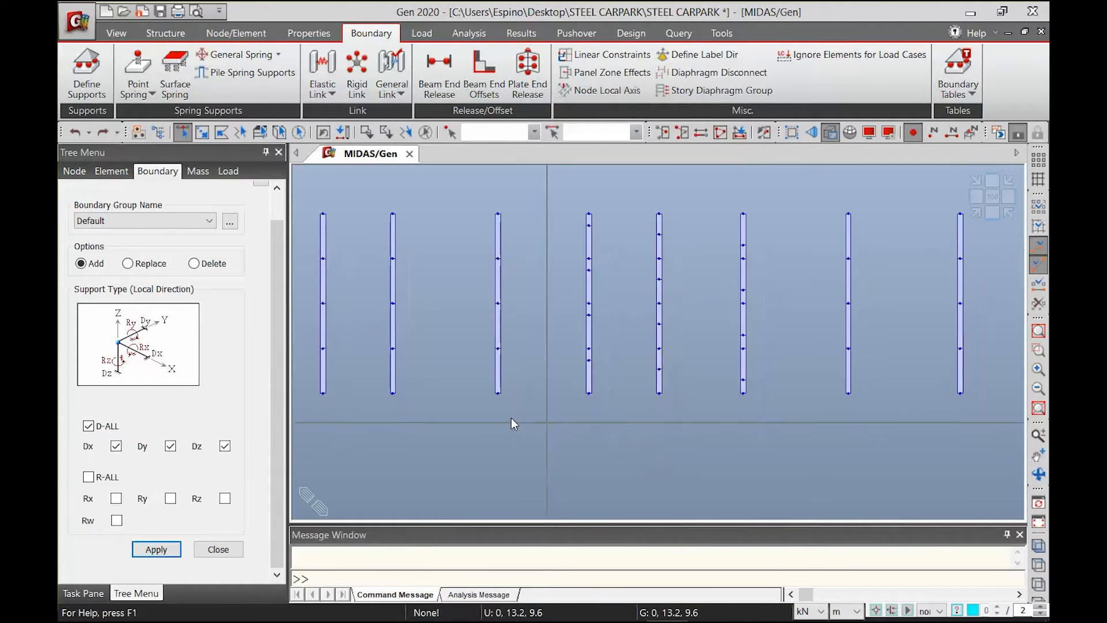
left_click_drag(310, 389, 1017, 499)
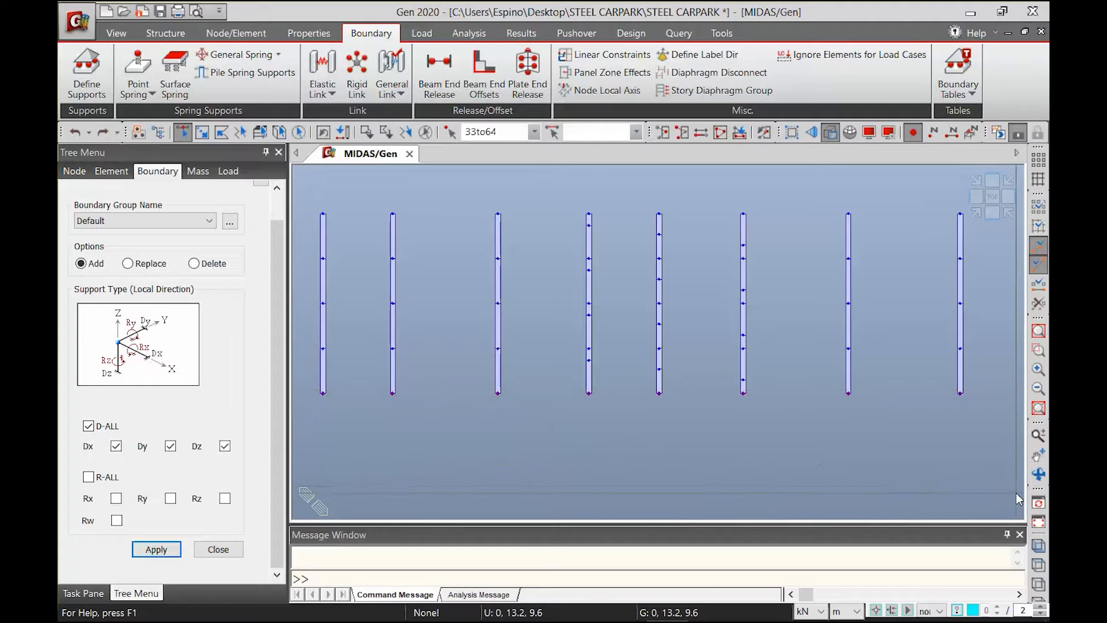
left_click(157, 550)
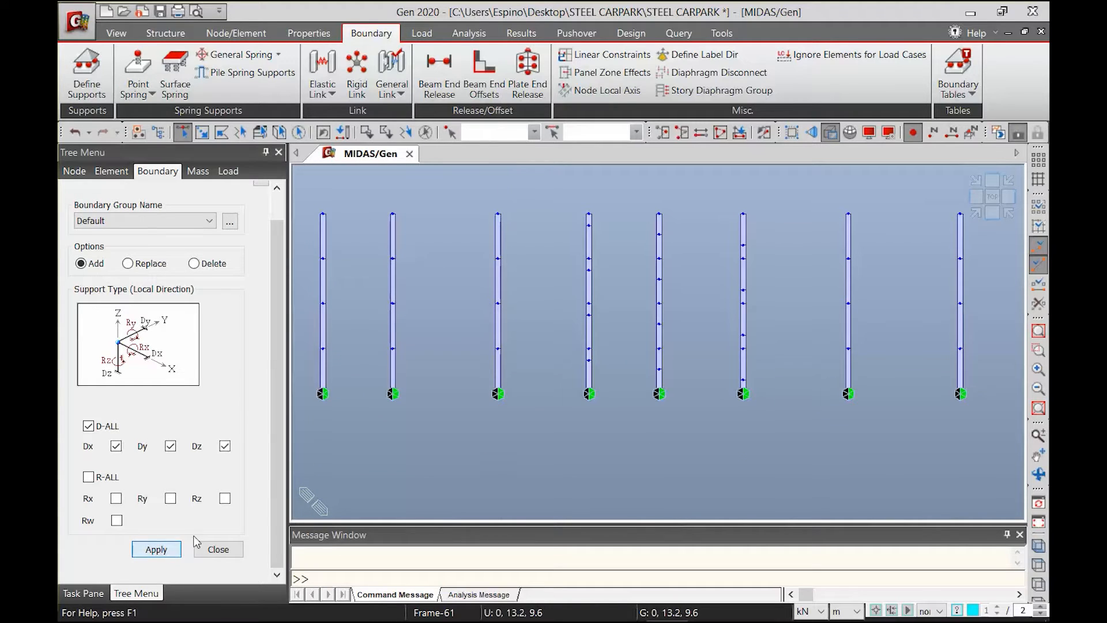
middle_click_drag(521, 416, 974, 249, "ctrl")
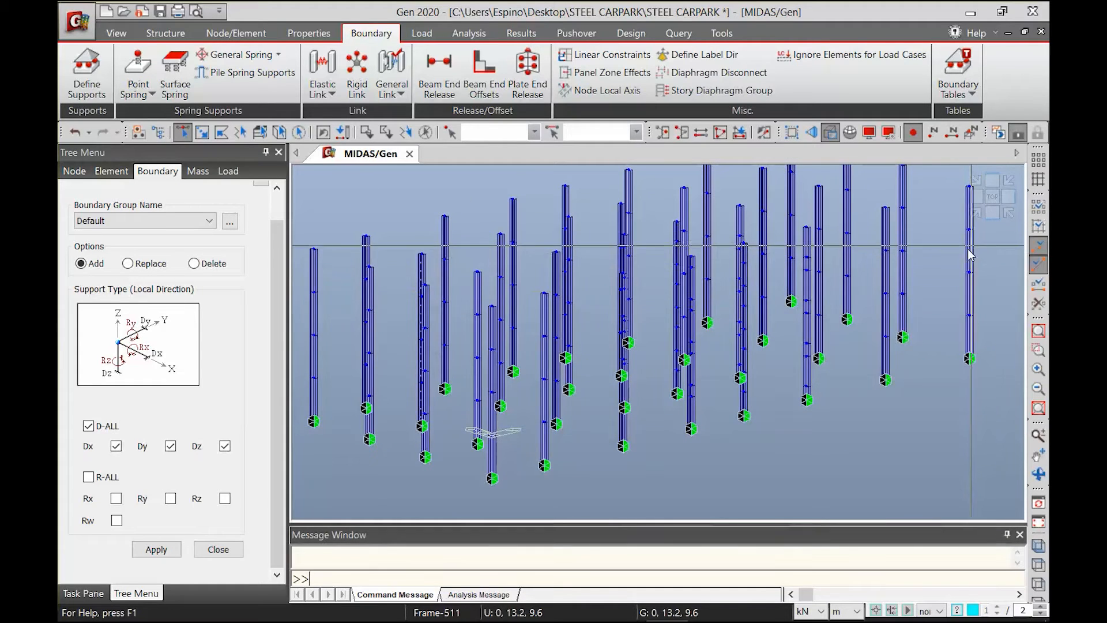
left_click(992, 213)
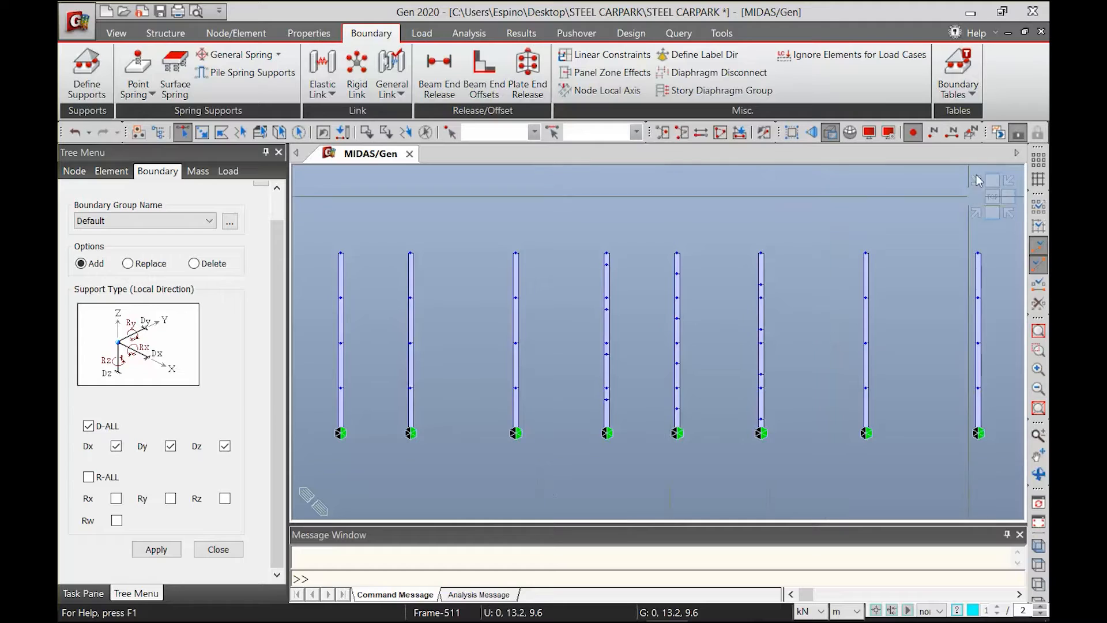
Hide the Support boundary symbols and show the complete model in isometric view
left_click(869, 132)
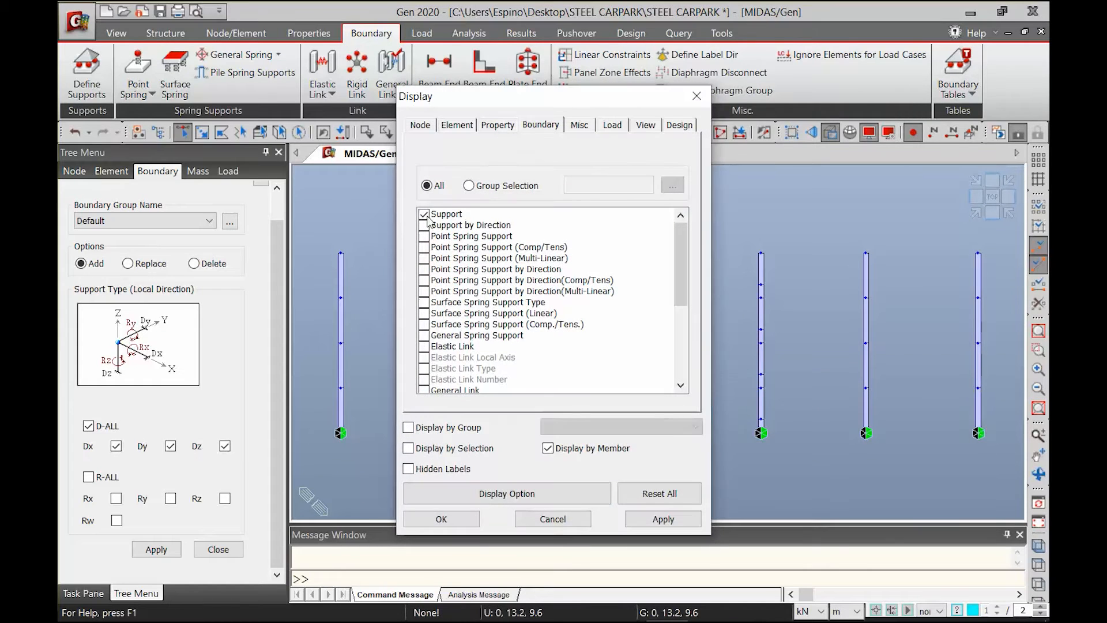
left_click(423, 214)
left_click(660, 519)
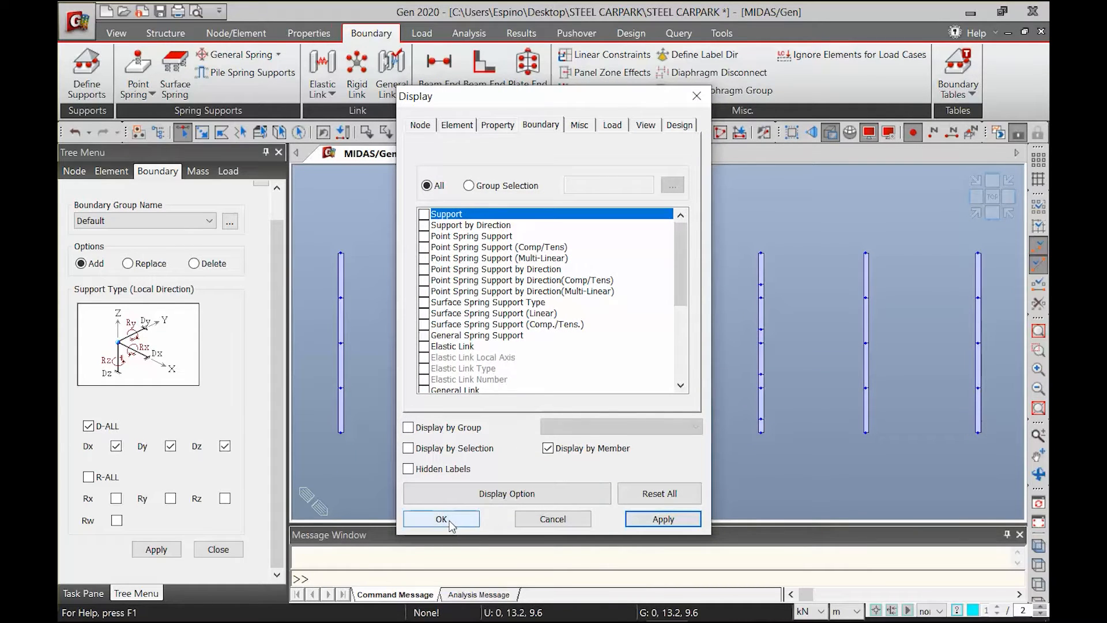
left_click(451, 523)
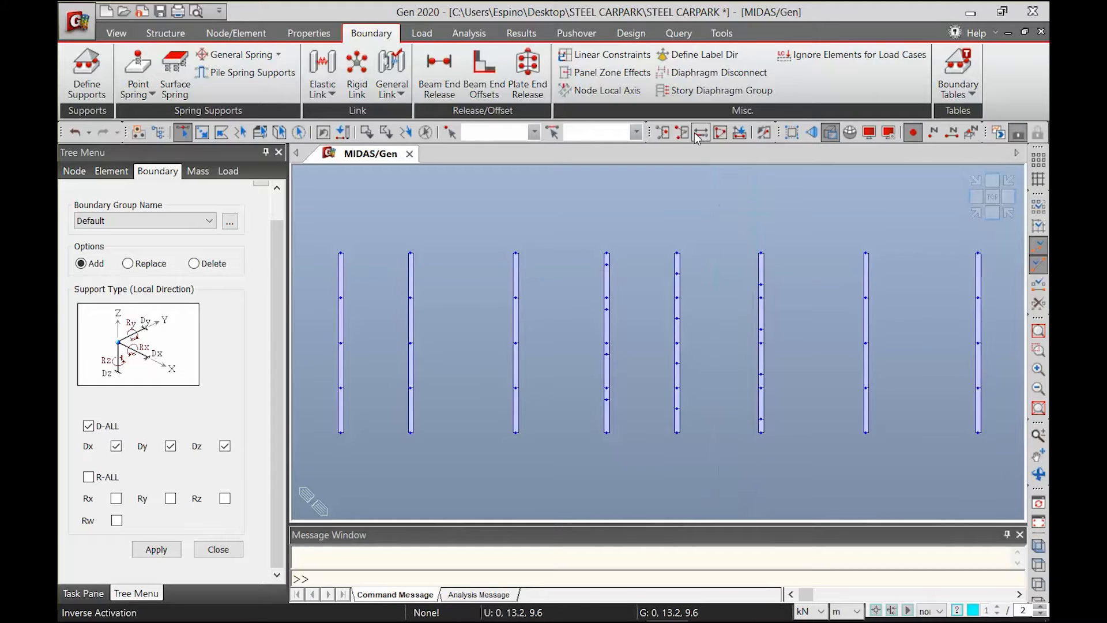
left_click(720, 133)
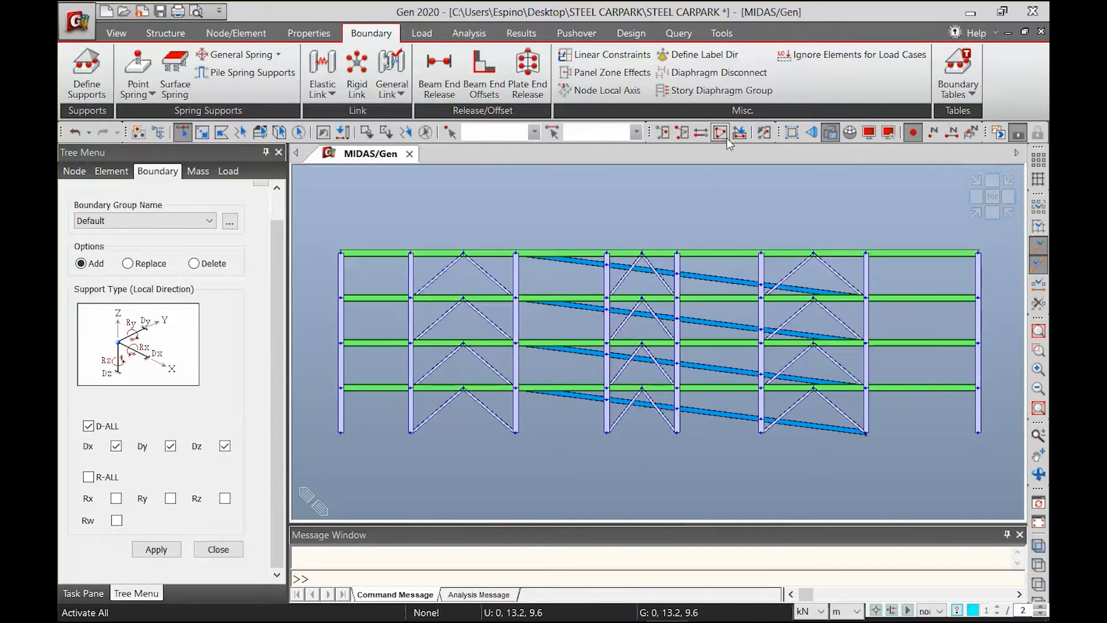
left_click(974, 213)
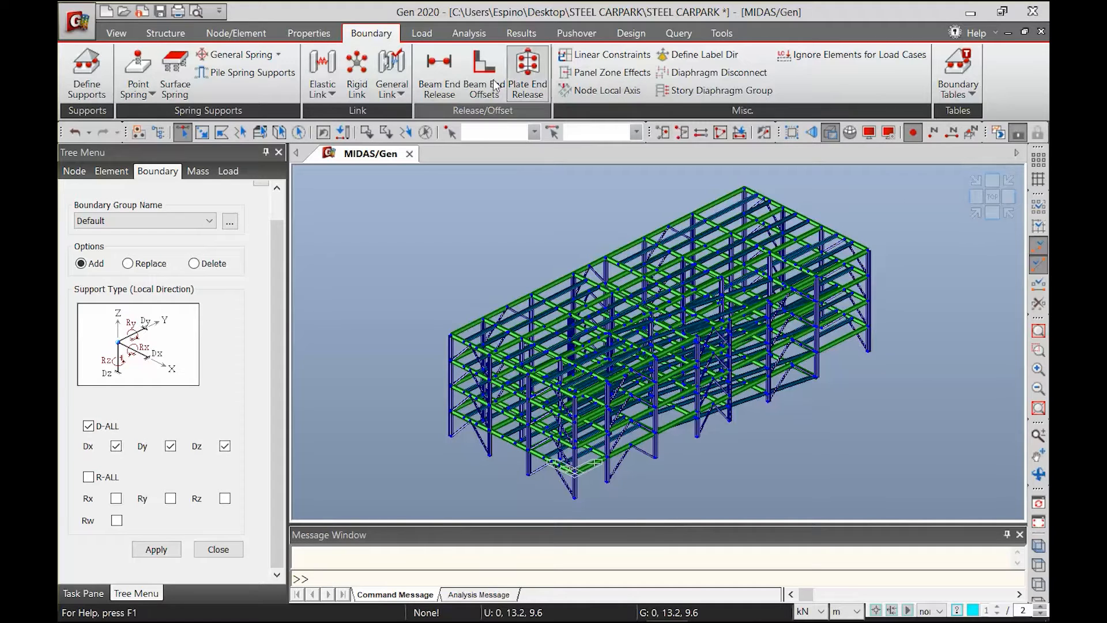
Open the static load case definitions and add load case DL with type Dead Load (D)
left_click(420, 36)
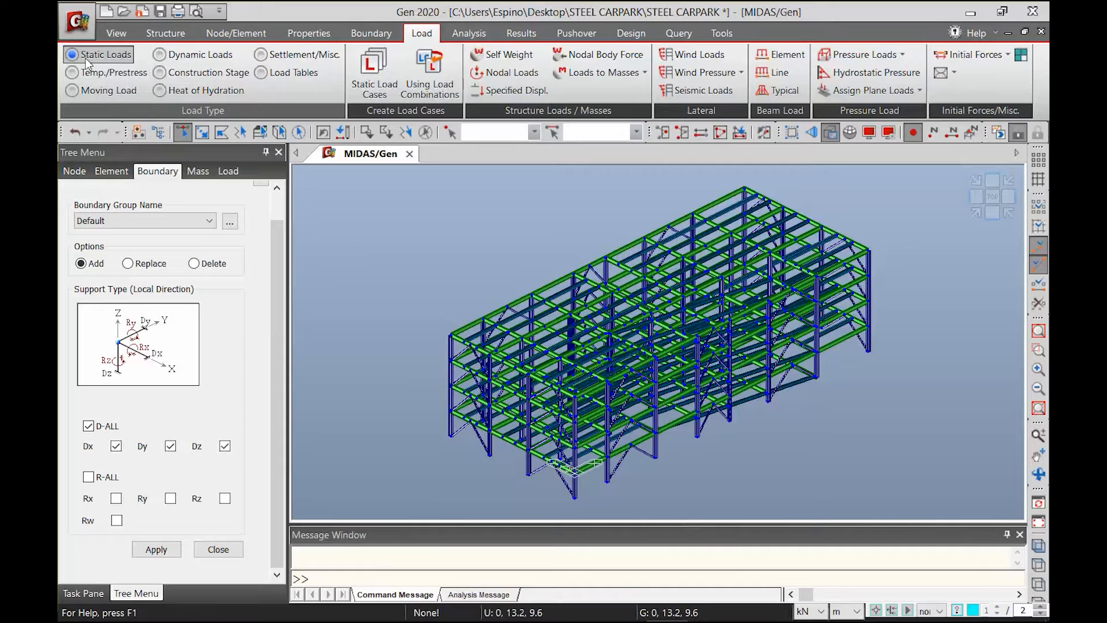
left_click(363, 90)
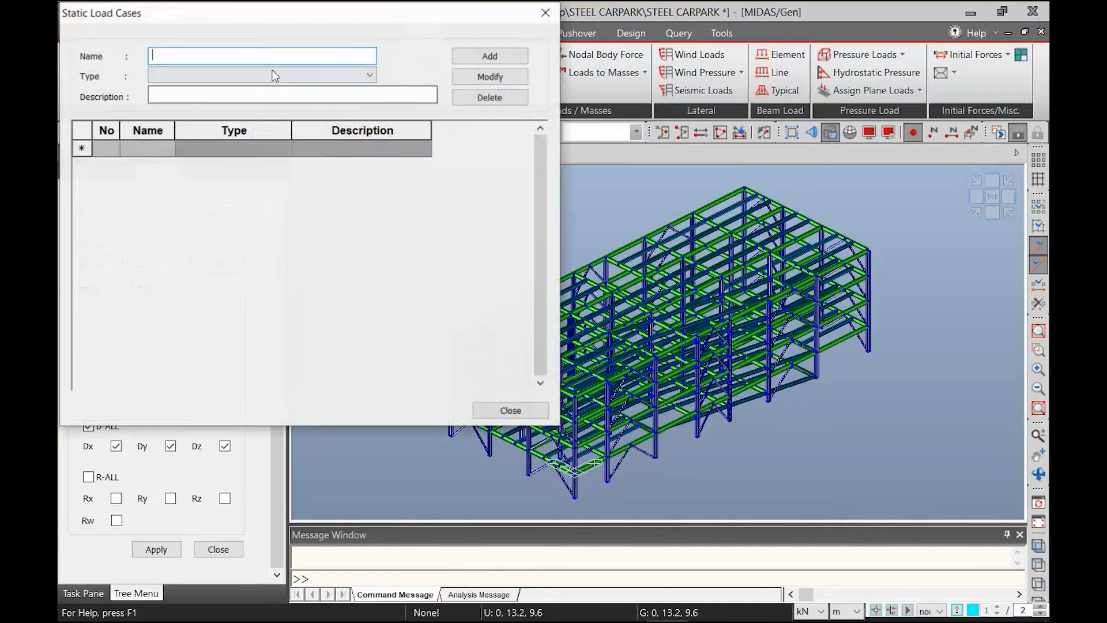
left_click_drag(213, 8, 360, 135)
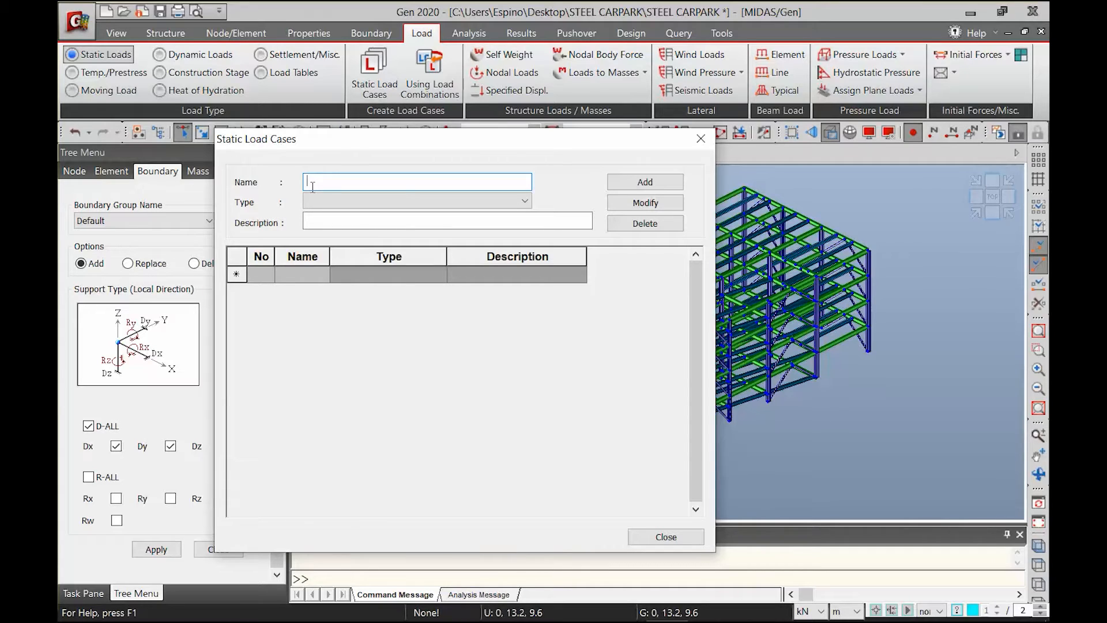
type("DL")
left_click(379, 201)
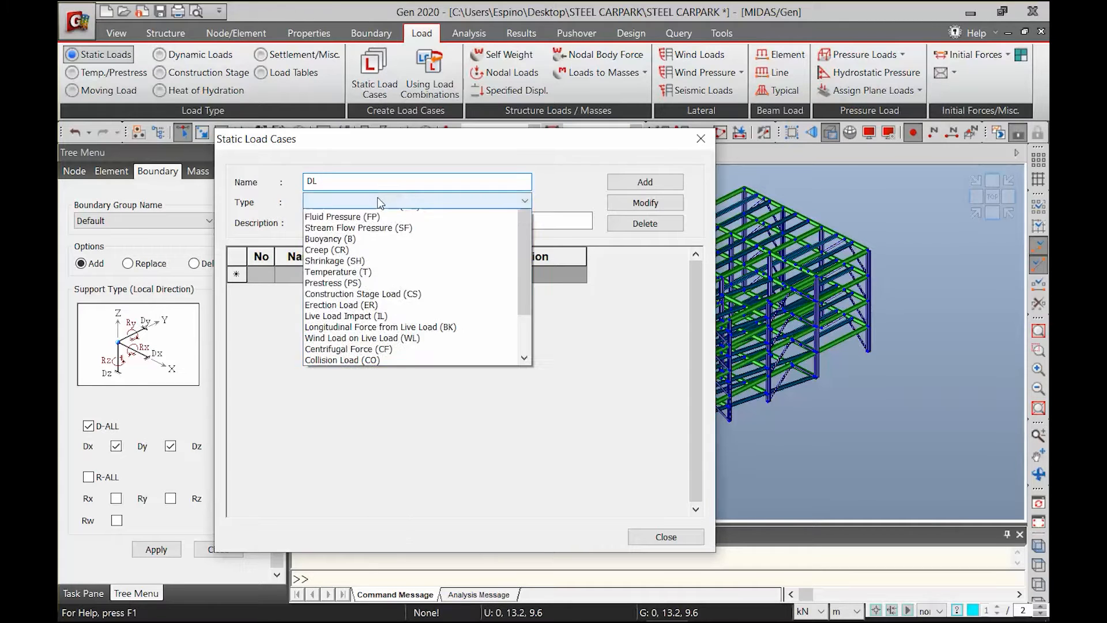
left_click(369, 235)
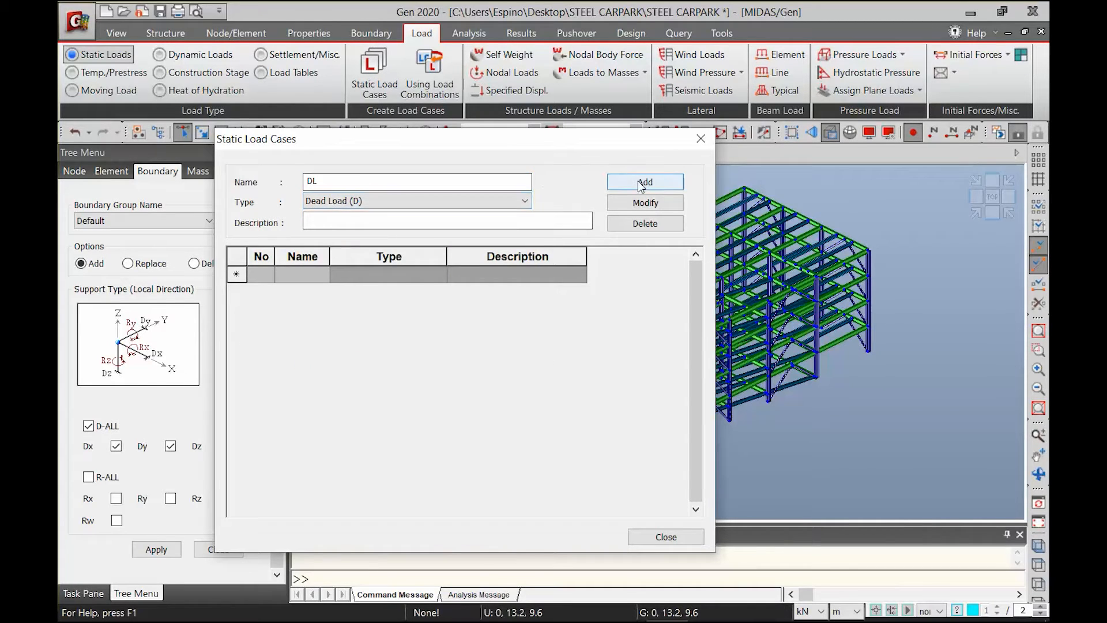
left_click(637, 181)
Add static load case LL with type Live Load (L)
type("LL")
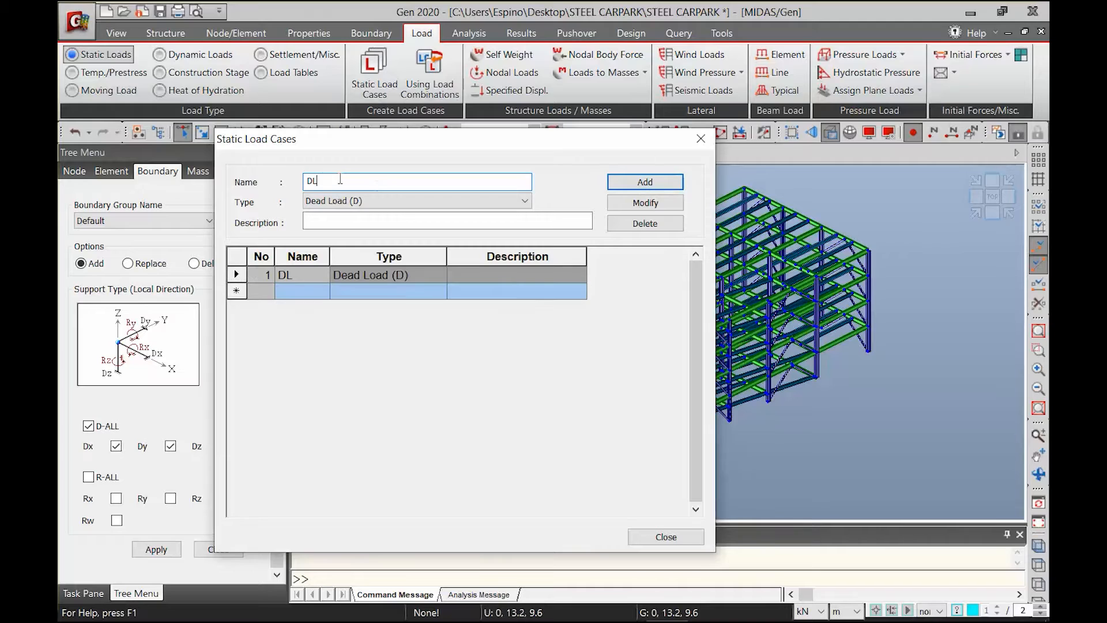
left_click(326, 202)
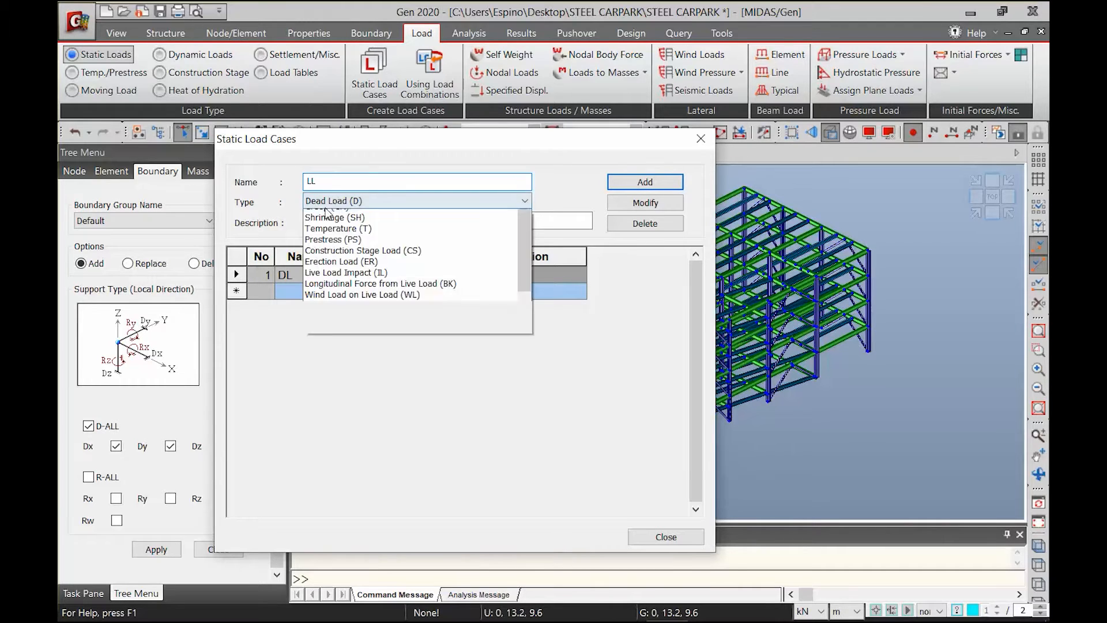
left_click(335, 226)
left_click(640, 182)
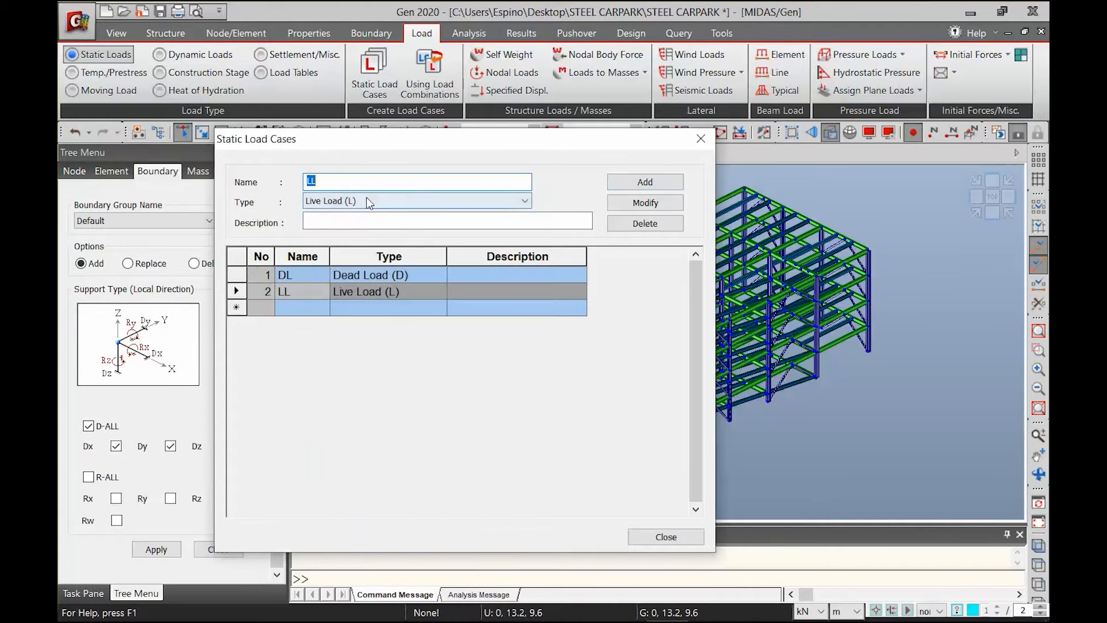
Add static load cases WLX and WLY with type Wind Load on Structure (W)
type("WLX")
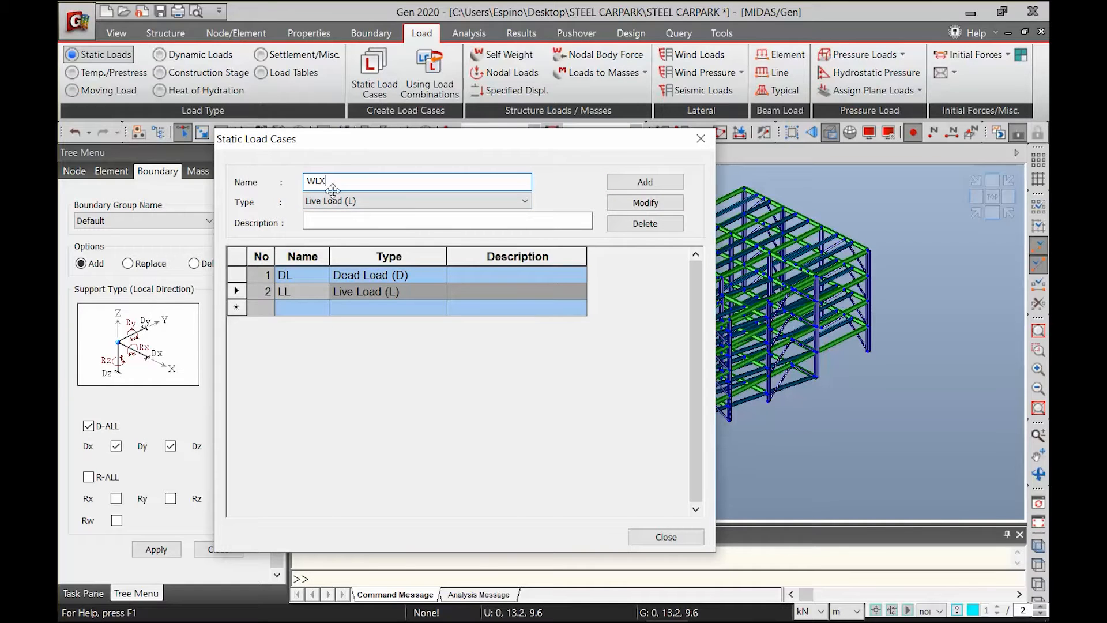
left_click(403, 201)
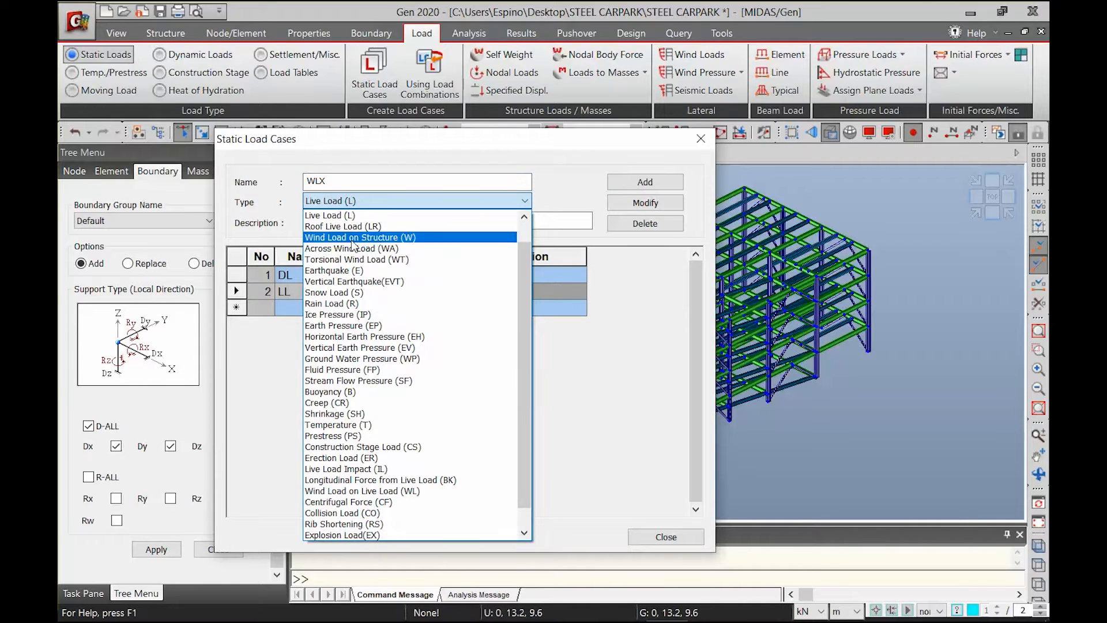
left_click(352, 237)
left_click(629, 185)
left_click(347, 180)
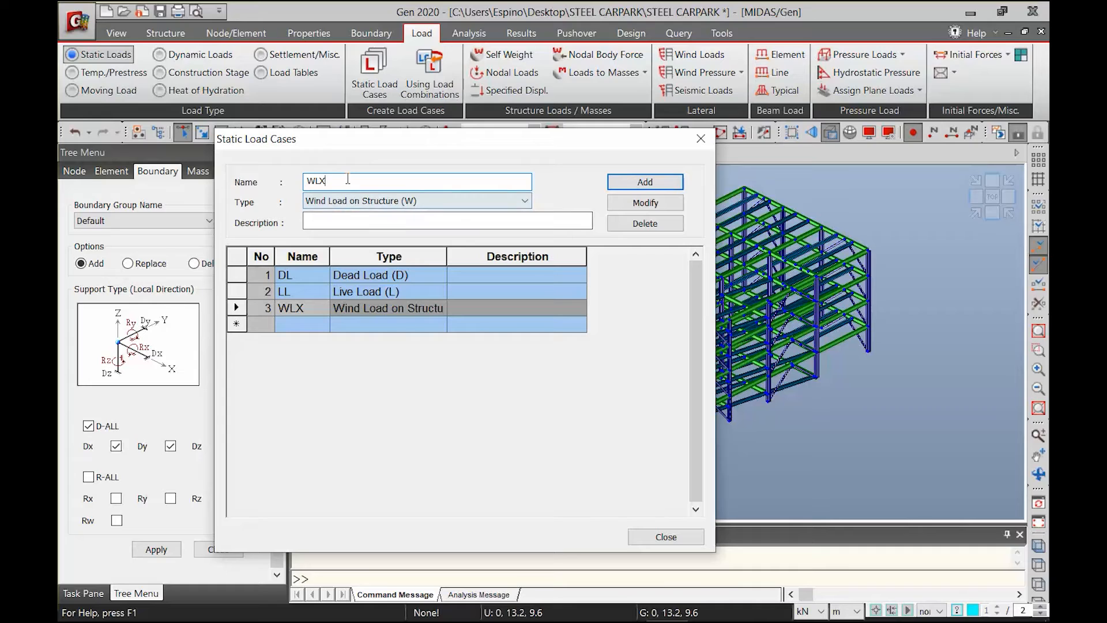
type("Y")
left_click(645, 182)
Add static load cases EQX and EQY with type Earthquake (E)
type("EQ")
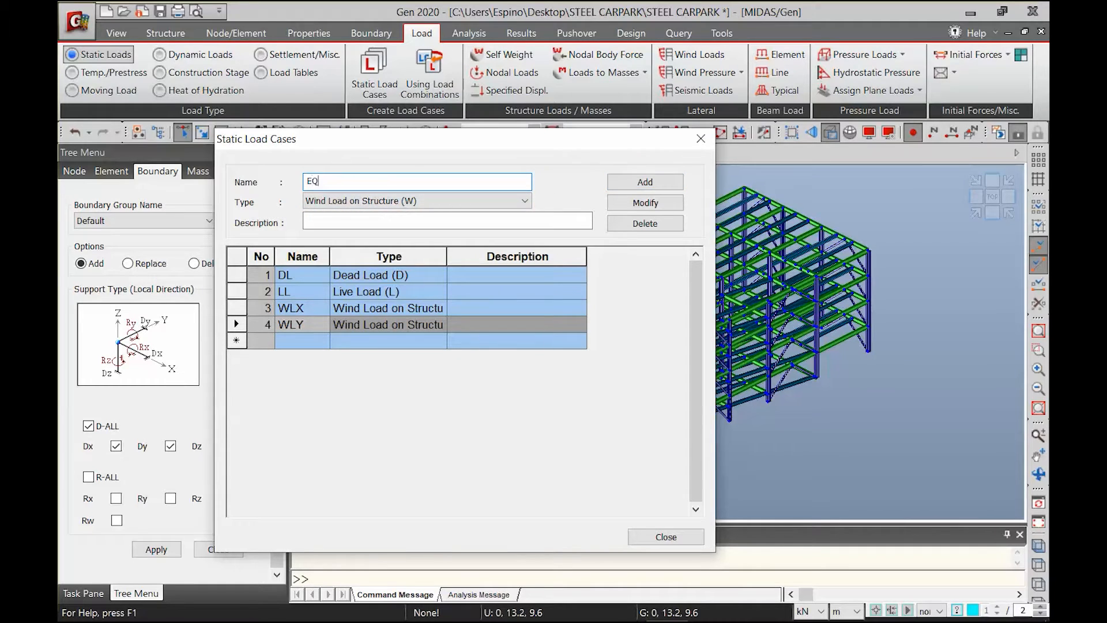
left_click(337, 204)
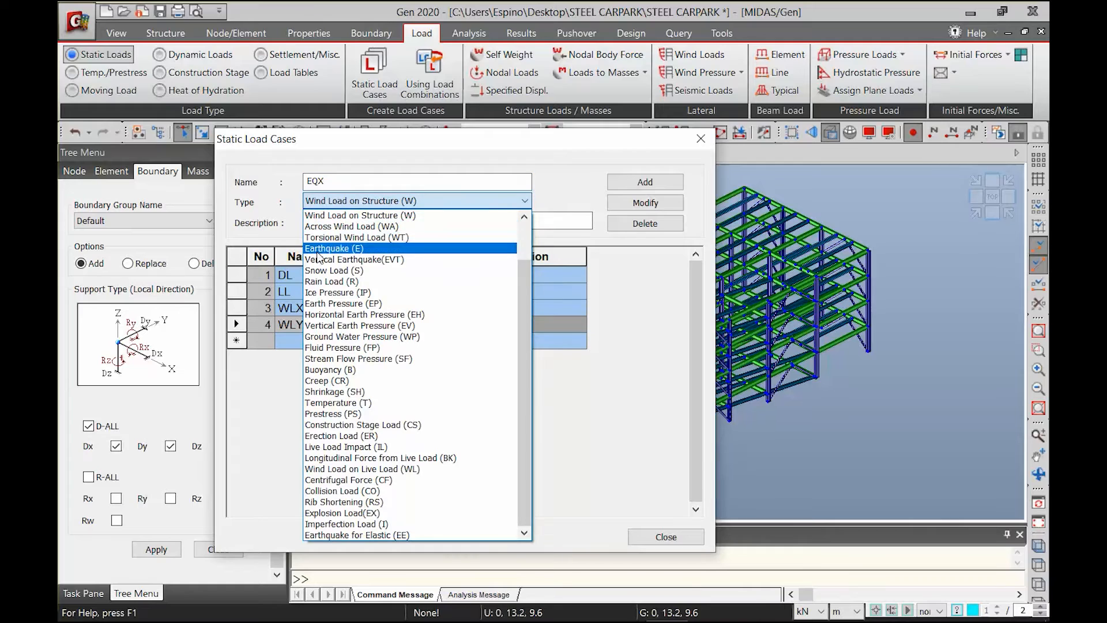
left_click(317, 249)
left_click(645, 182)
left_click(360, 183)
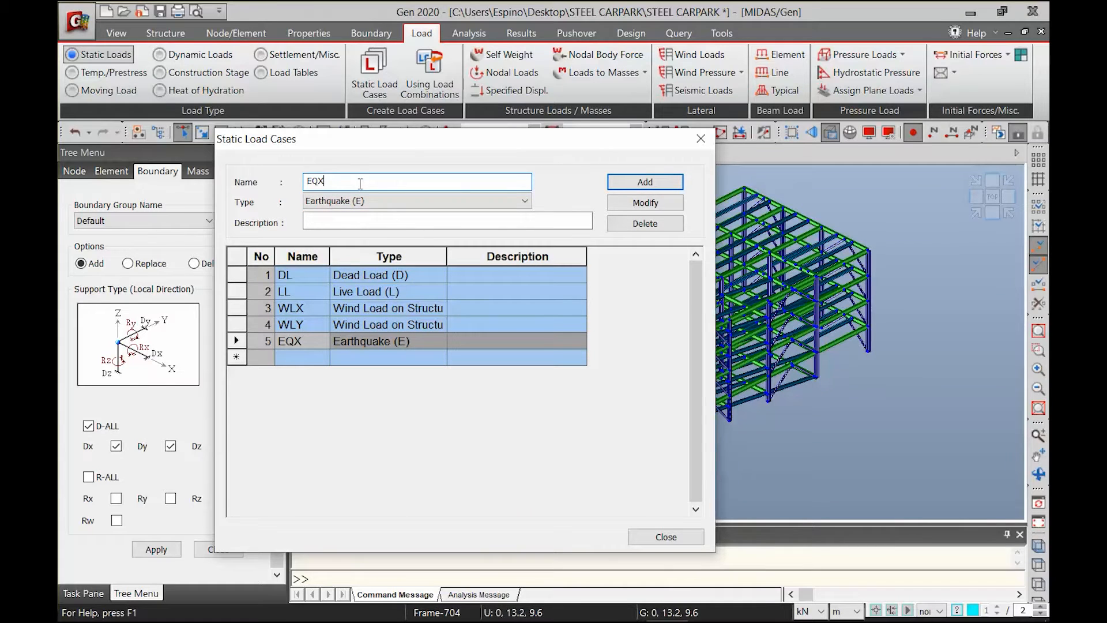
left_click(620, 188)
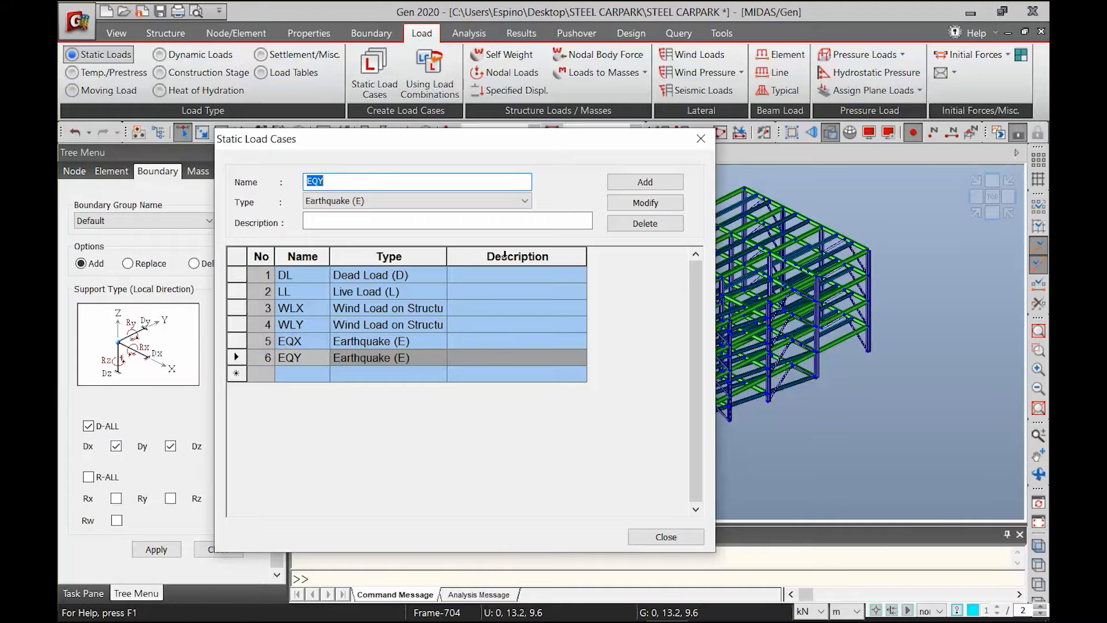
Close the load case definitions and set the structure type to convert self-weight into masses in X and Y
left_click(640, 539)
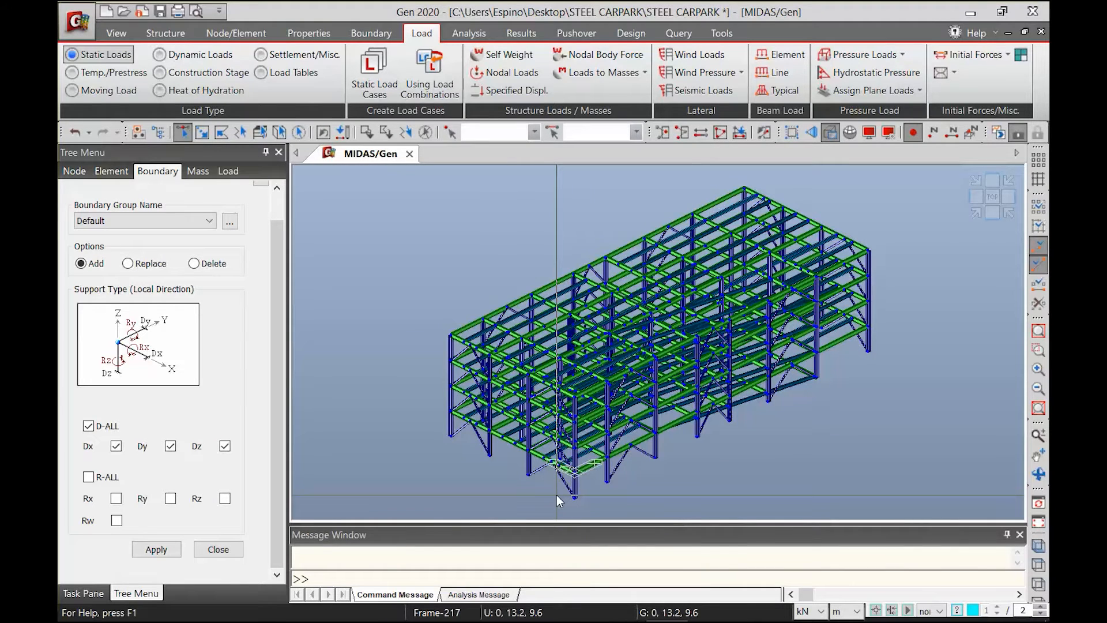
mouse_move(556, 495)
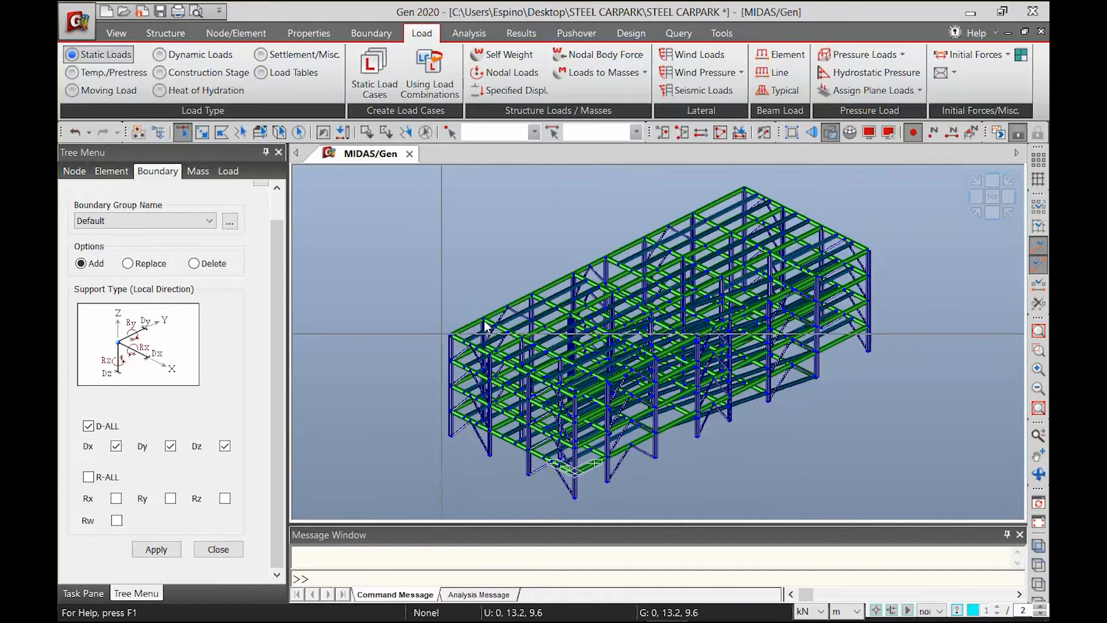
left_click(168, 33)
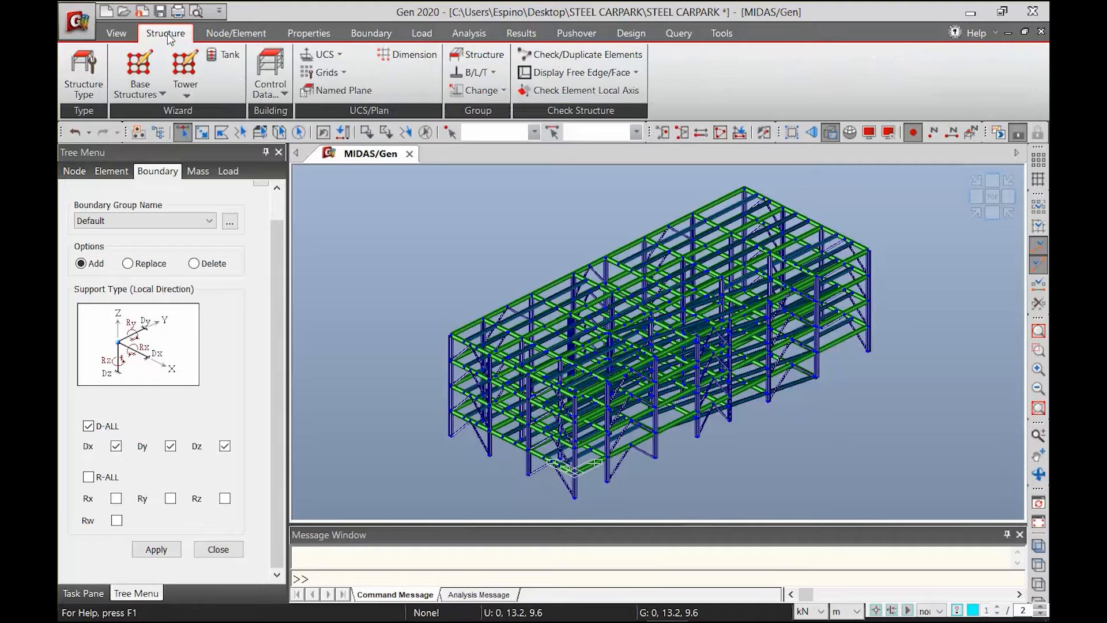
left_click(85, 72)
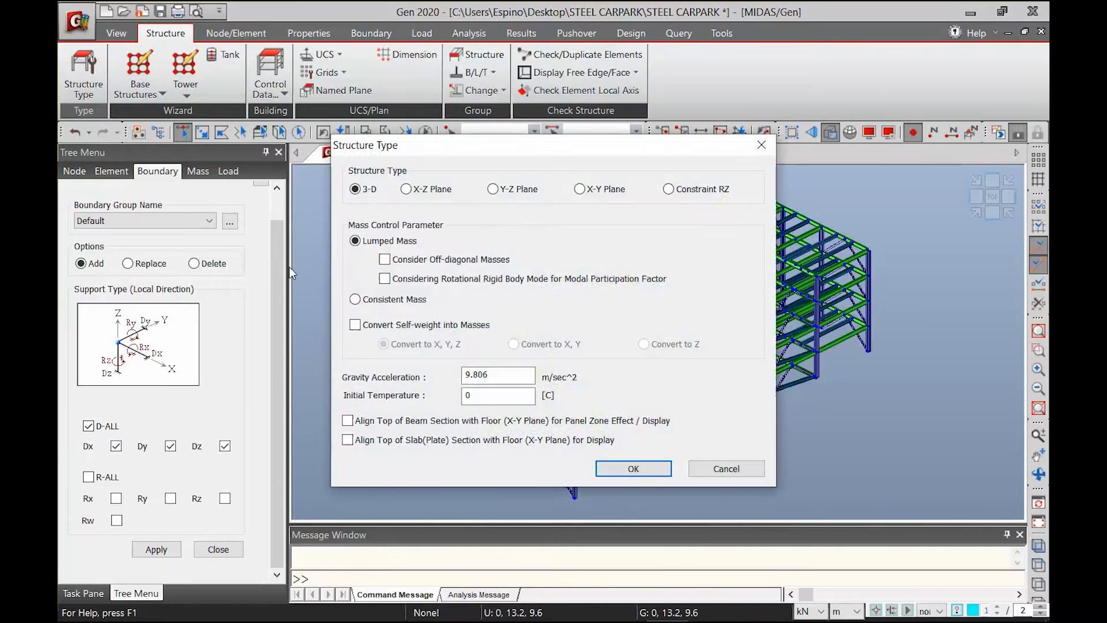
left_click(394, 327)
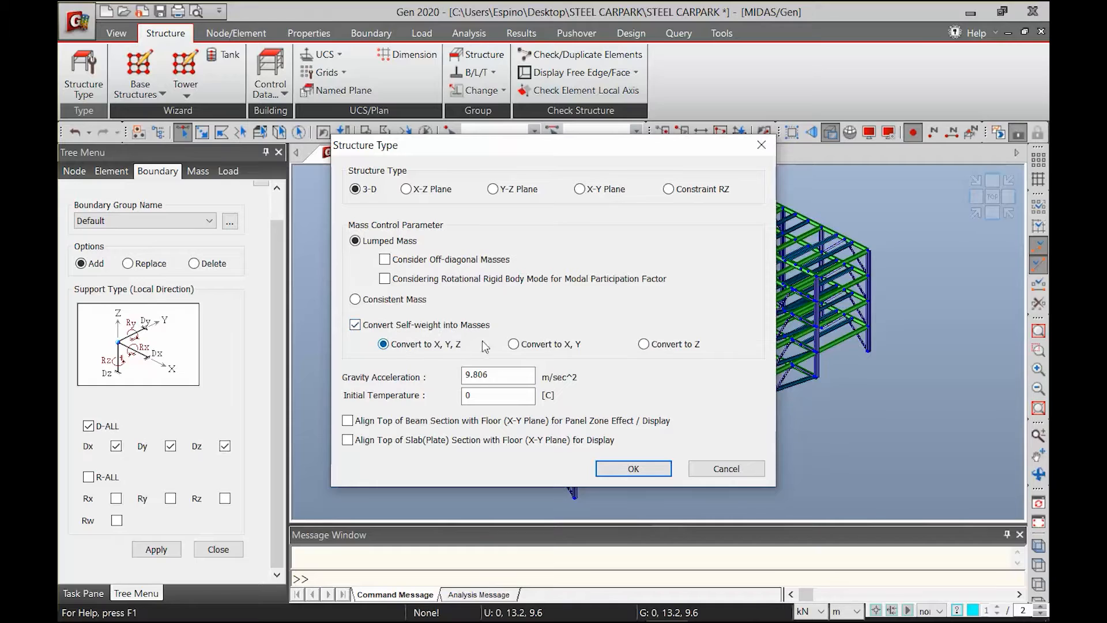
left_click(526, 344)
left_click_drag(464, 149, 426, 180)
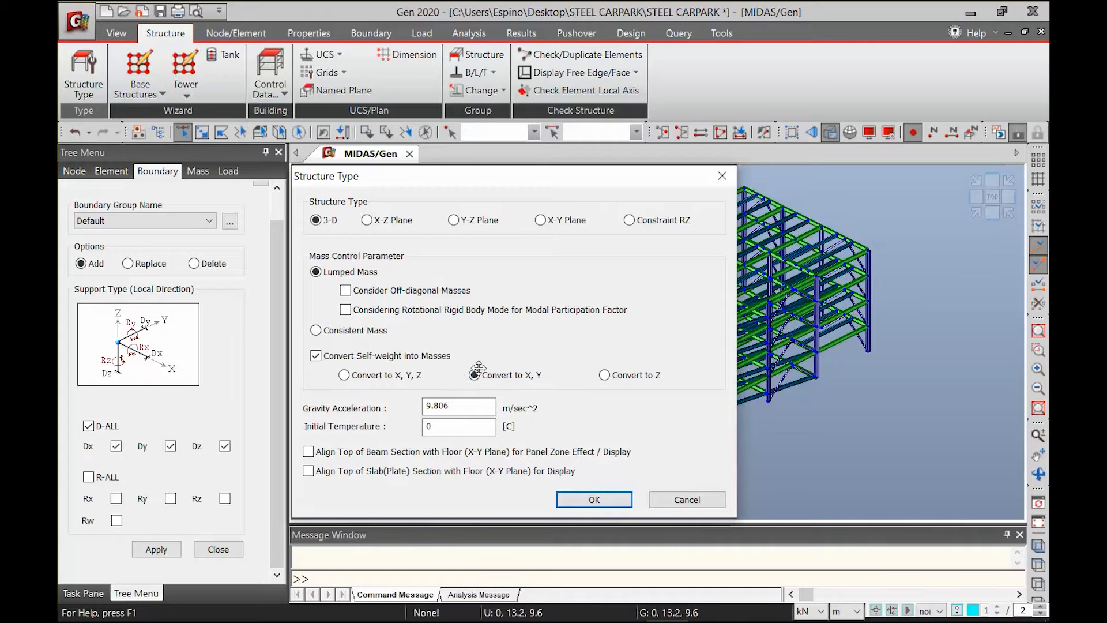
left_click(596, 499)
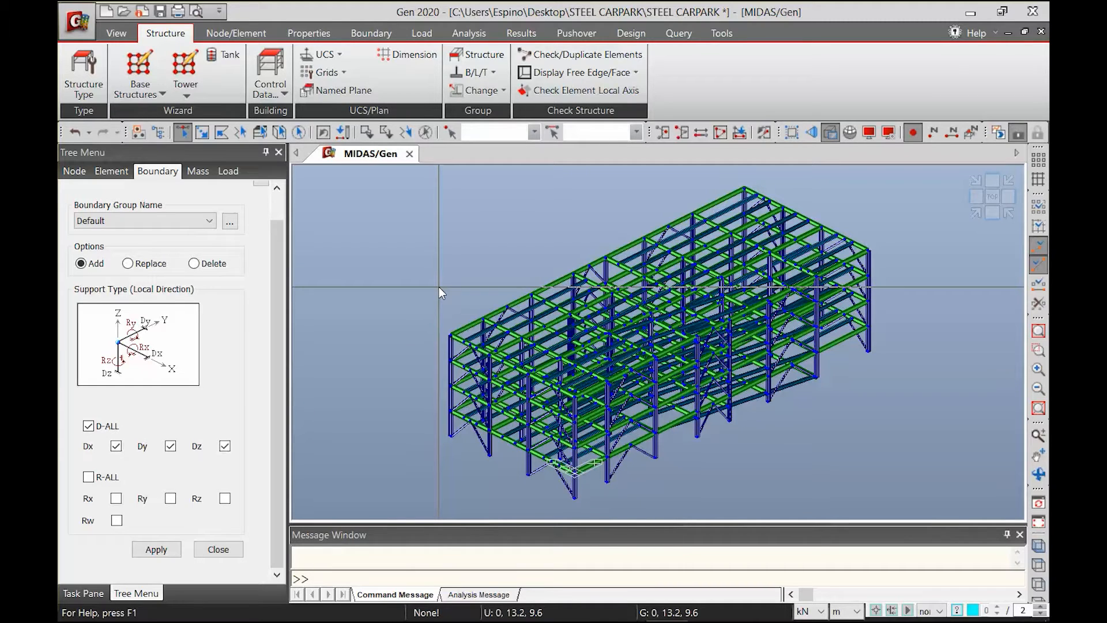
Add a self-weight load to load case DL with a Z factor of -1
left_click(430, 29)
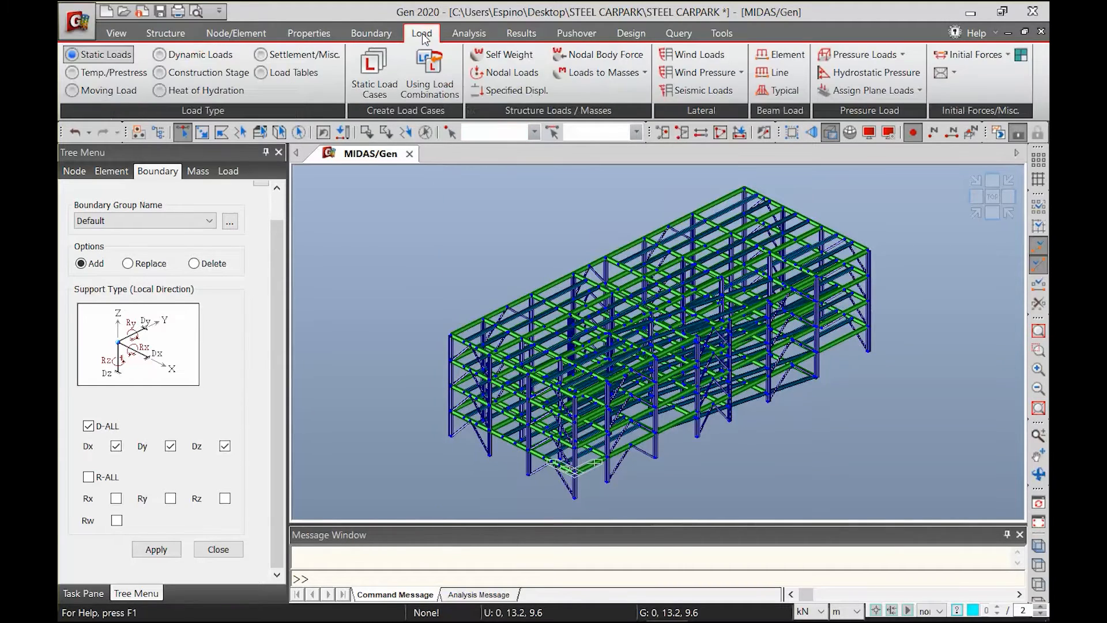
left_click(501, 54)
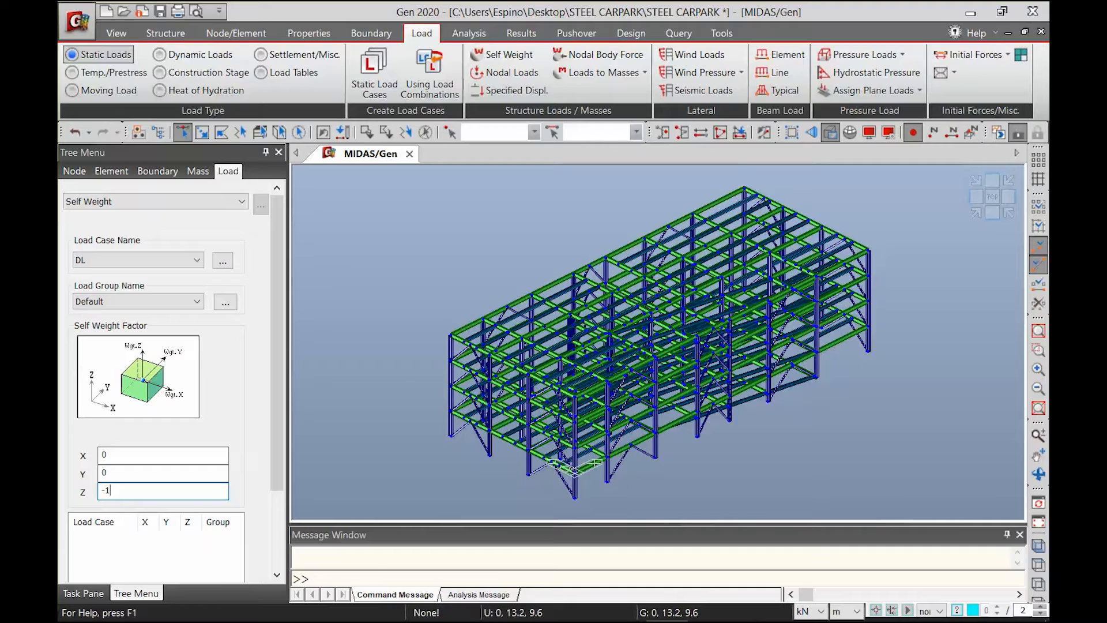
scroll(252, 572, "down", 3)
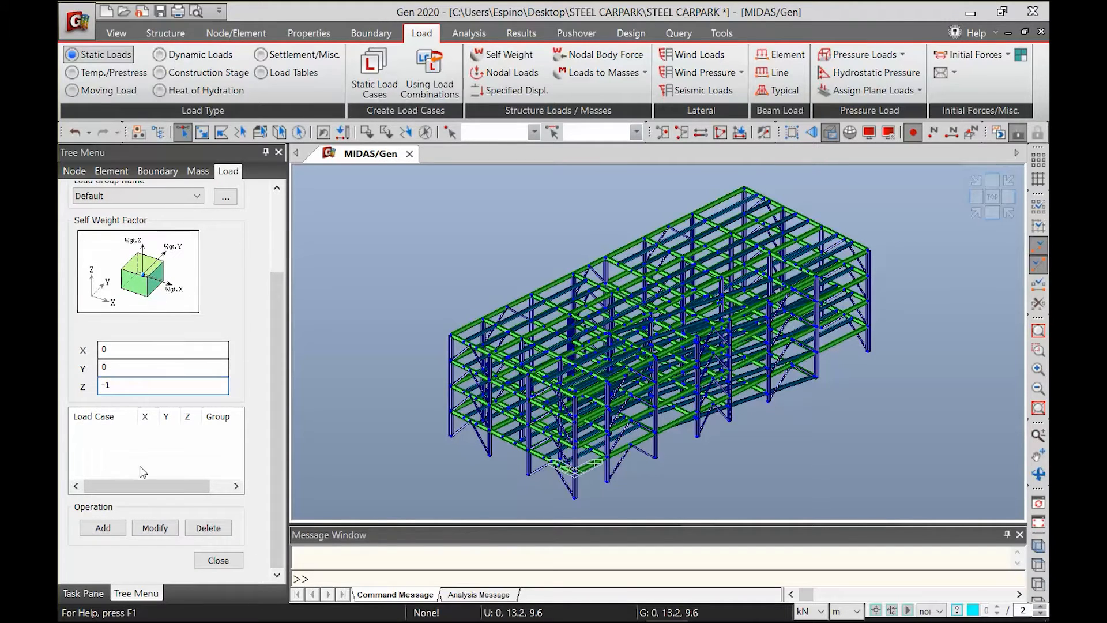
left_click(102, 529)
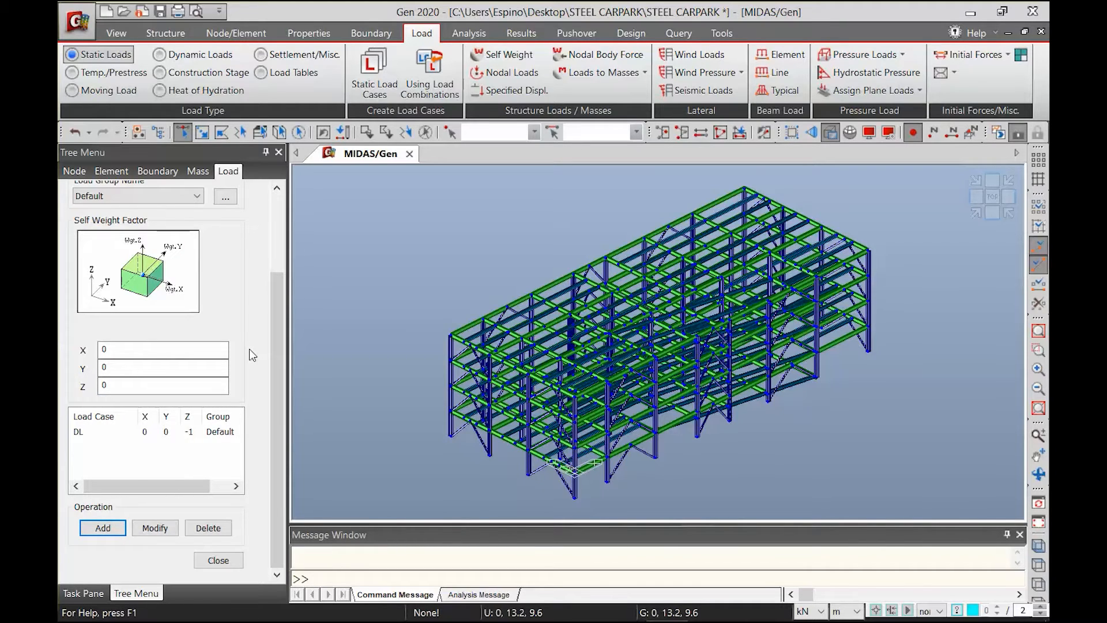
Convert loads to masses in the X, Y directions, using DL with scale factor 1 and LL with scale factor 0.25
left_click(600, 72)
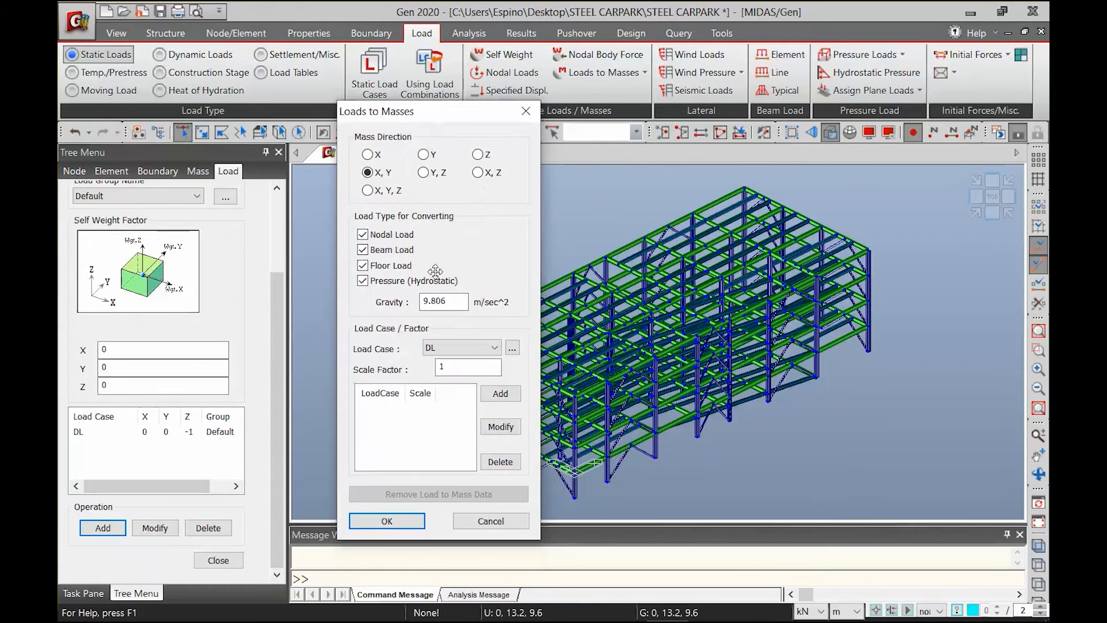
left_click(500, 393)
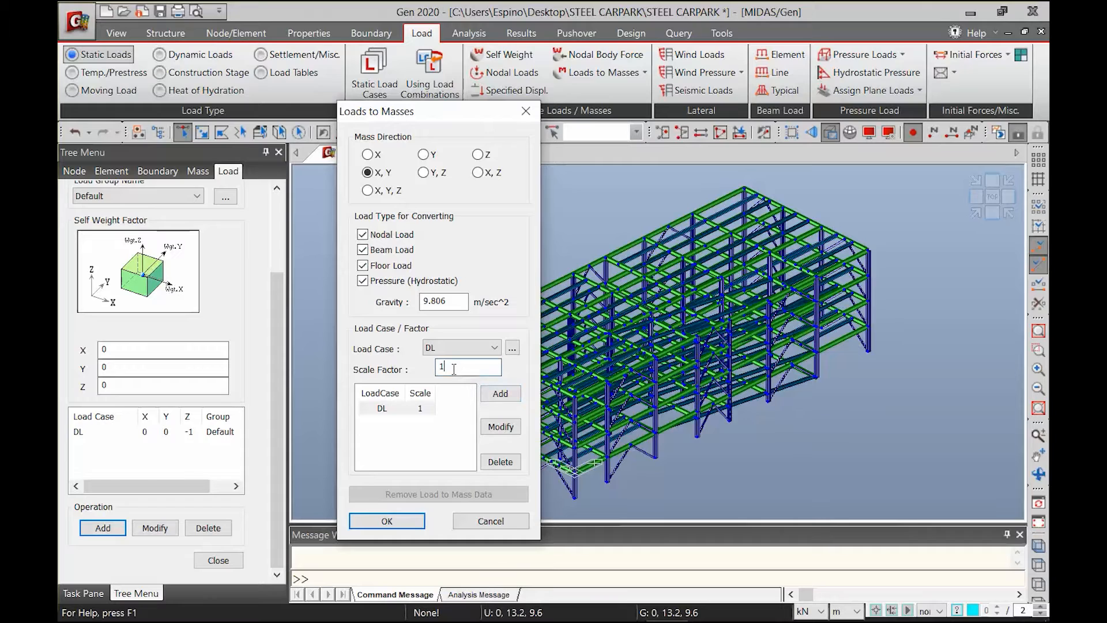
type("0.25")
left_click(499, 393)
left_click(485, 366)
left_click(494, 347)
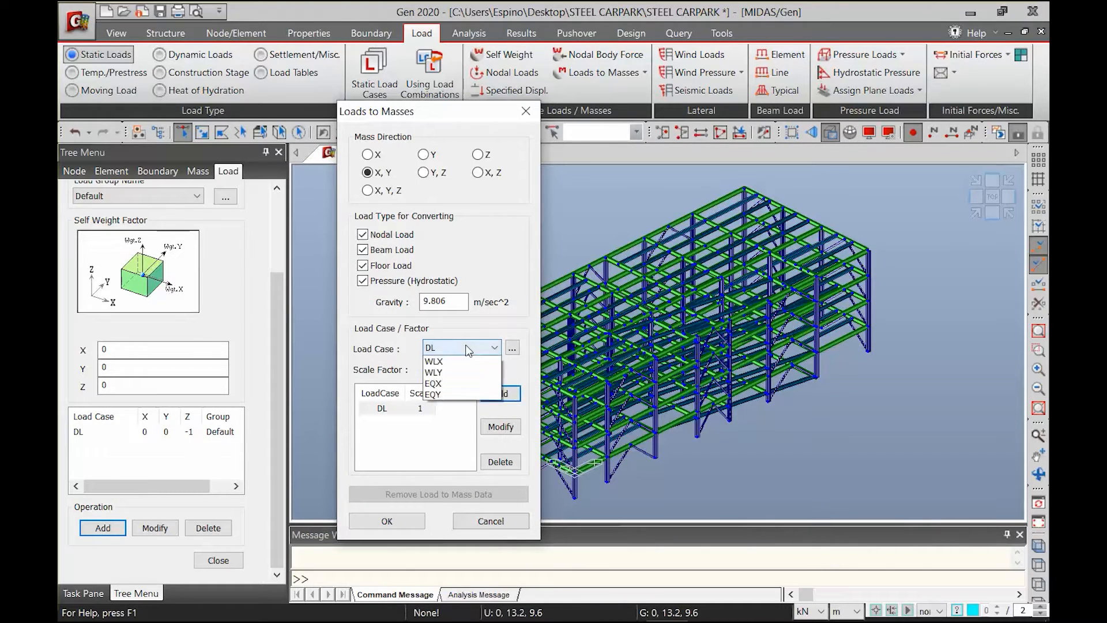
left_click(438, 361)
left_click(500, 393)
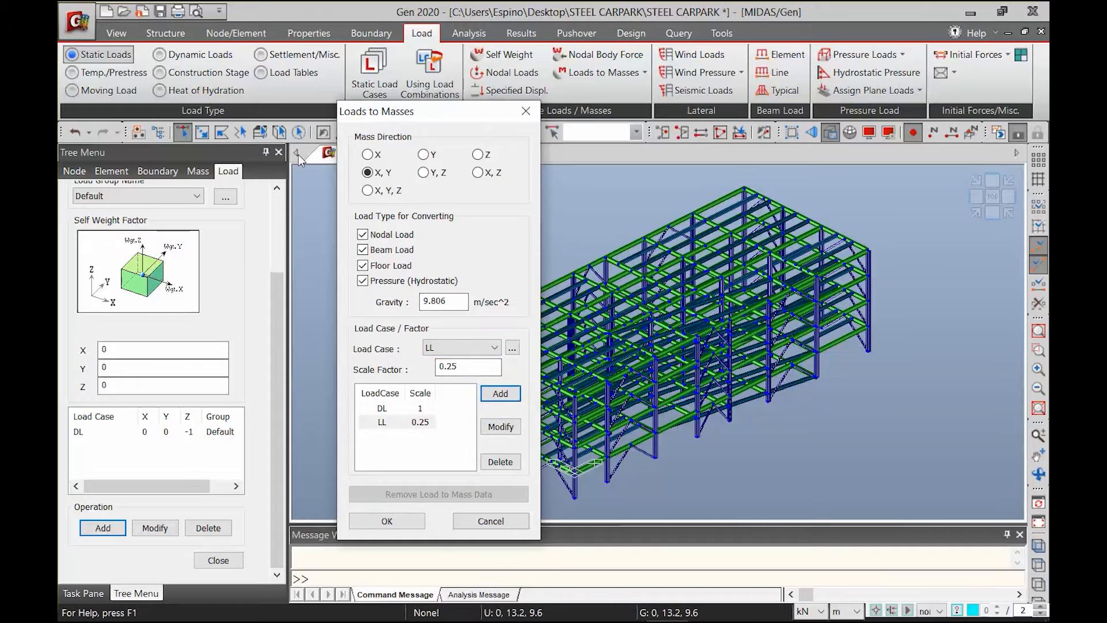
left_click(365, 526)
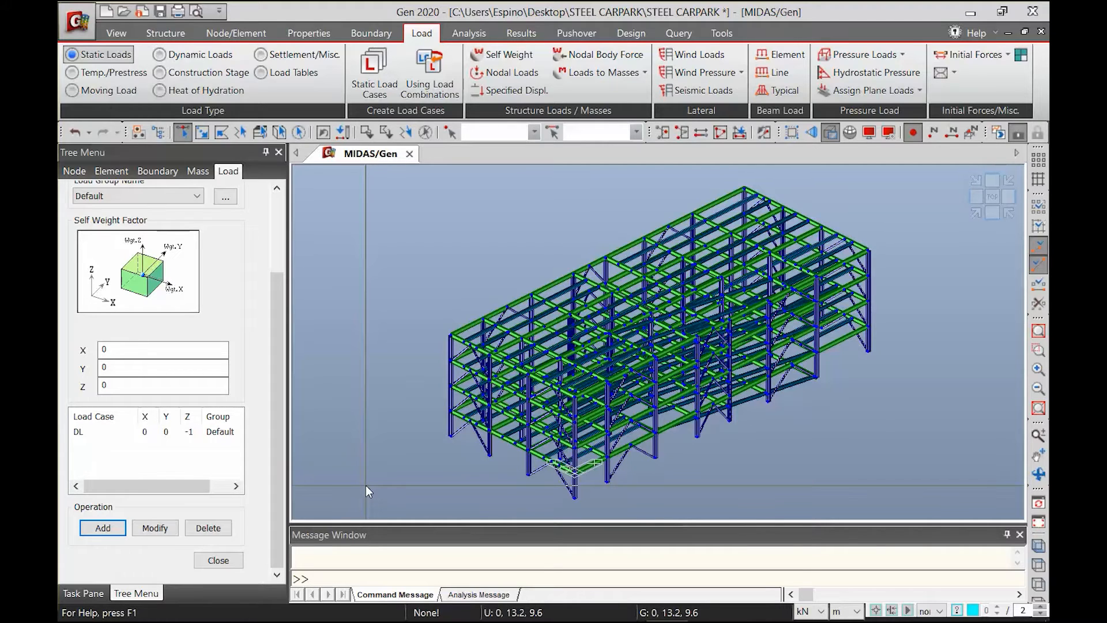
Start defining a floor load type and name it PARKING AND RAMPS
left_click(954, 74)
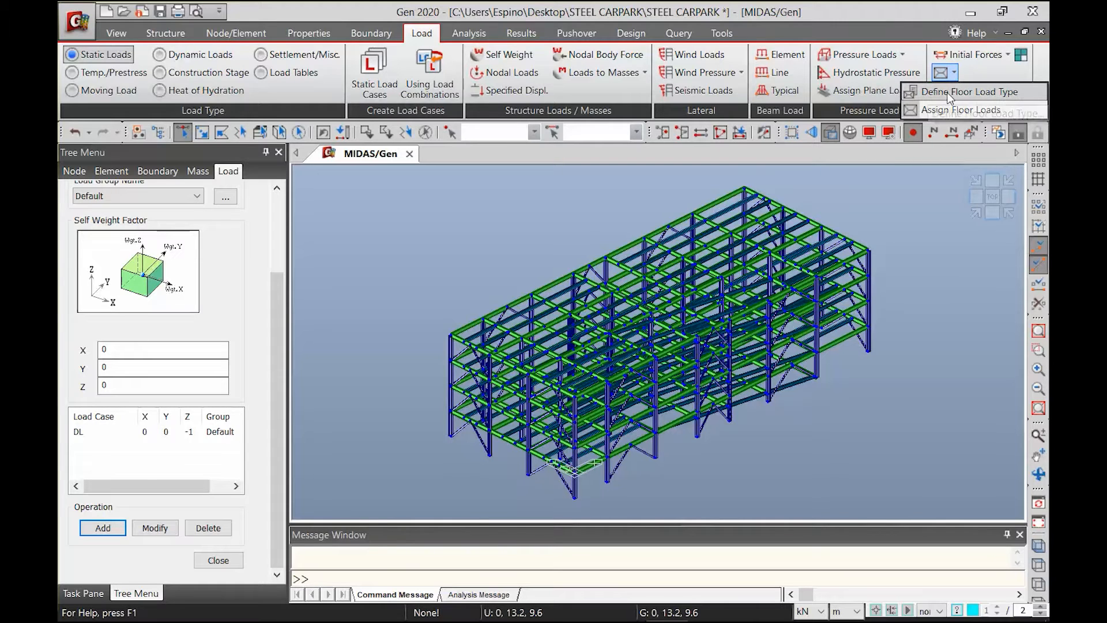
left_click(949, 93)
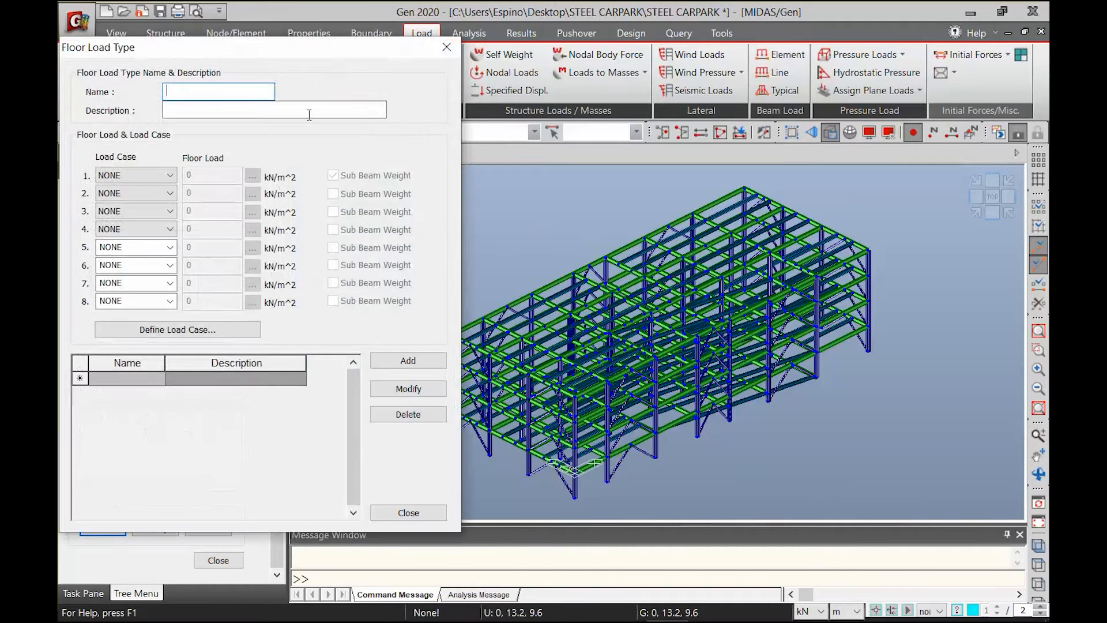
left_click_drag(256, 46, 635, 67)
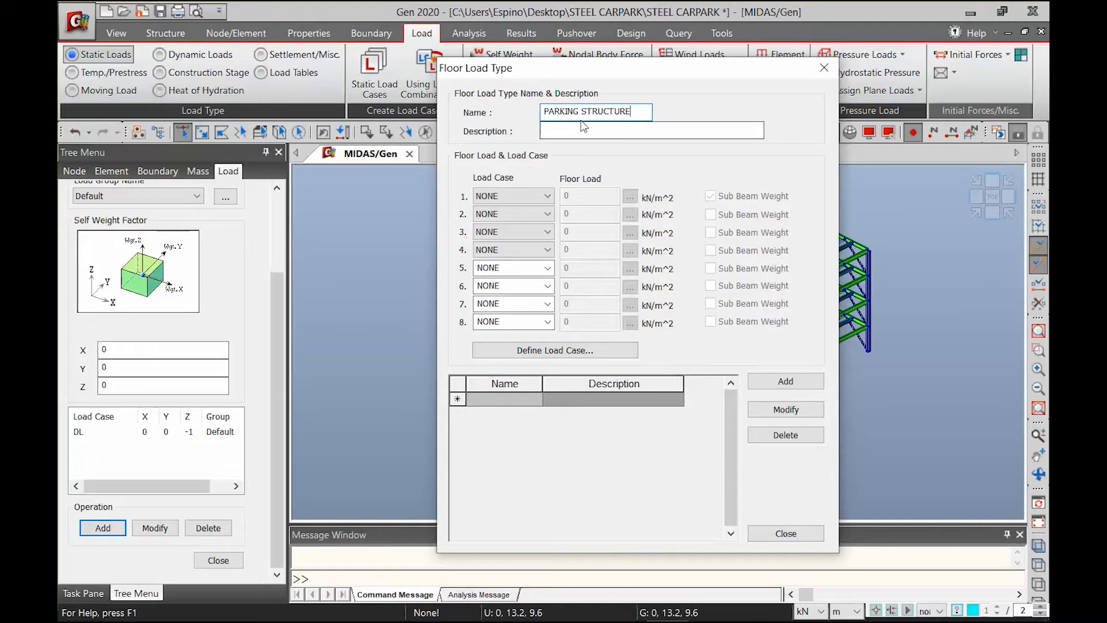
left_click_drag(635, 112, 578, 99)
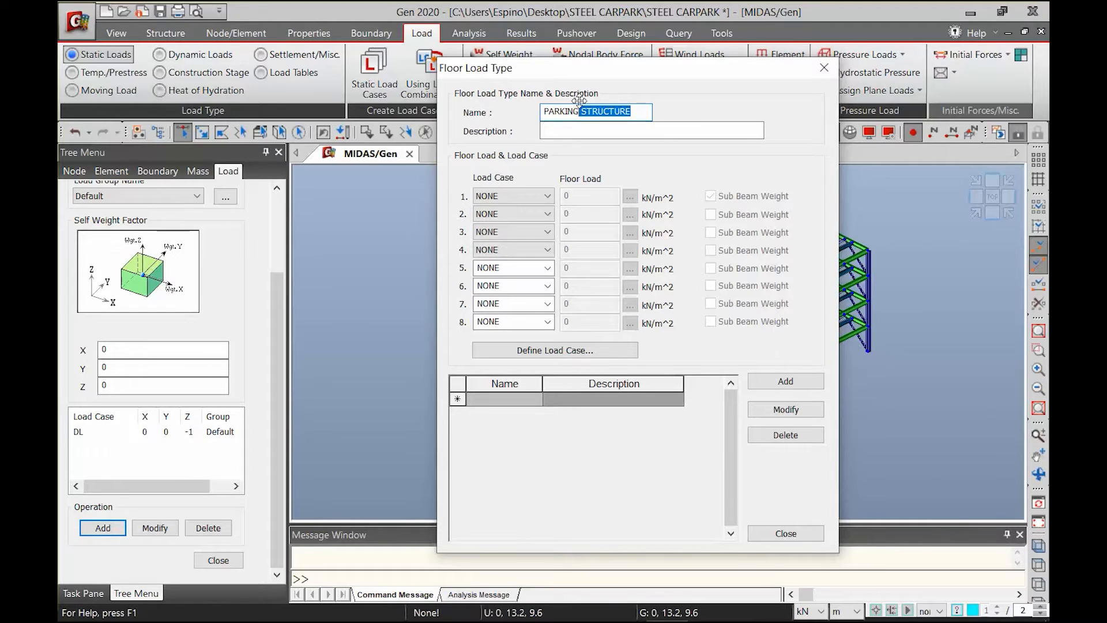
type("AND RAMP")
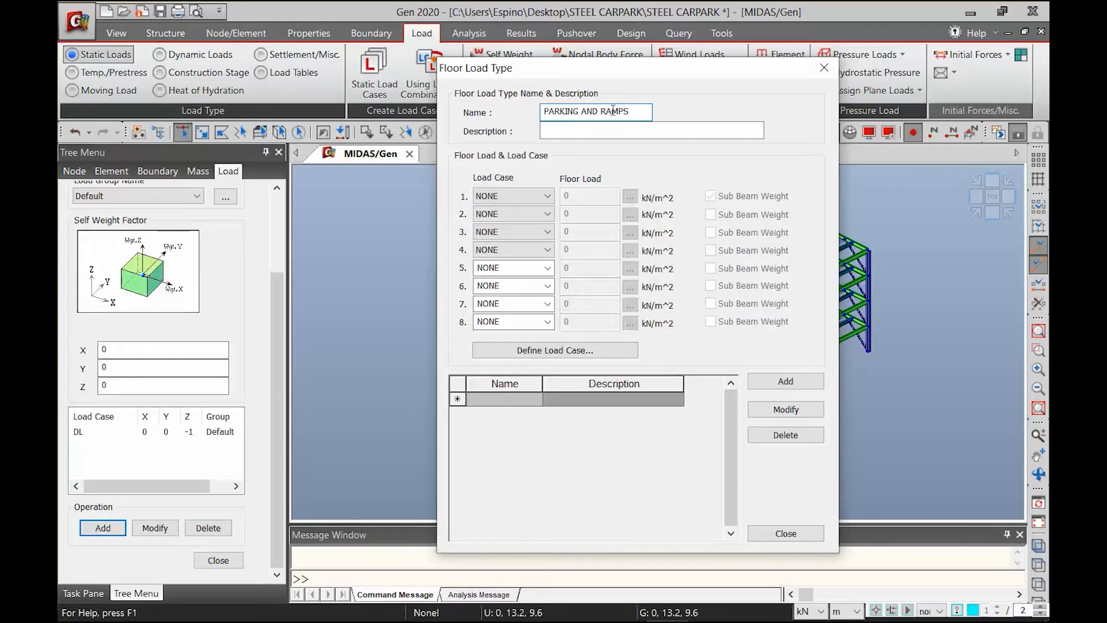
Assign DL -3.15 kN/m^2 and LL -4.8 kN/m^2 to the floor load type, add it and close the definitions
left_click(518, 194)
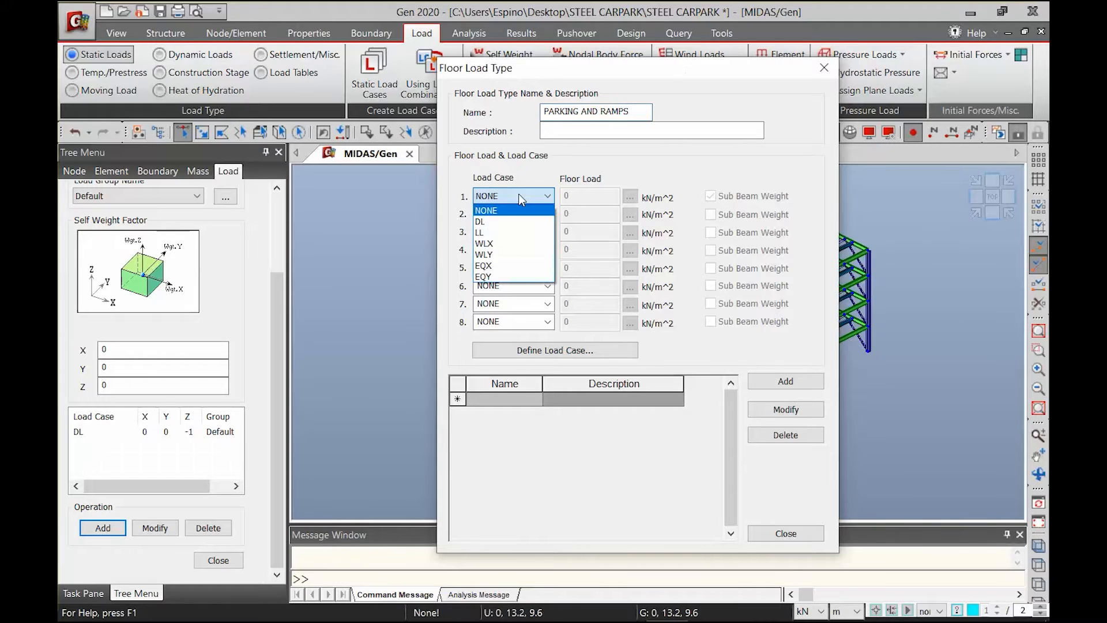
left_click(500, 219)
left_click(515, 218)
left_click(501, 251)
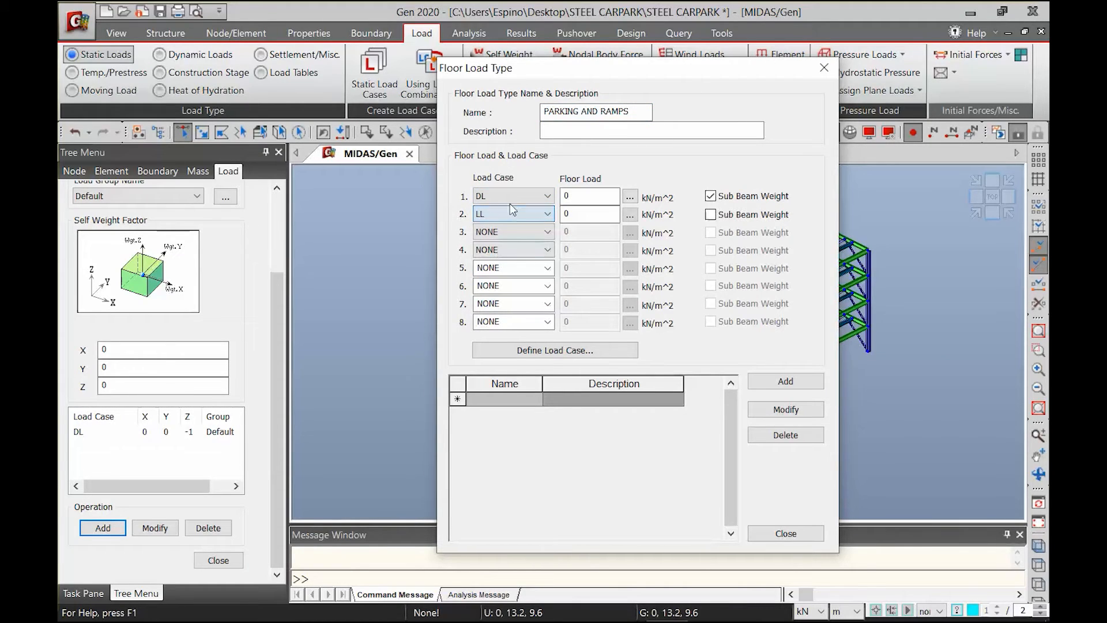
type("-3.15")
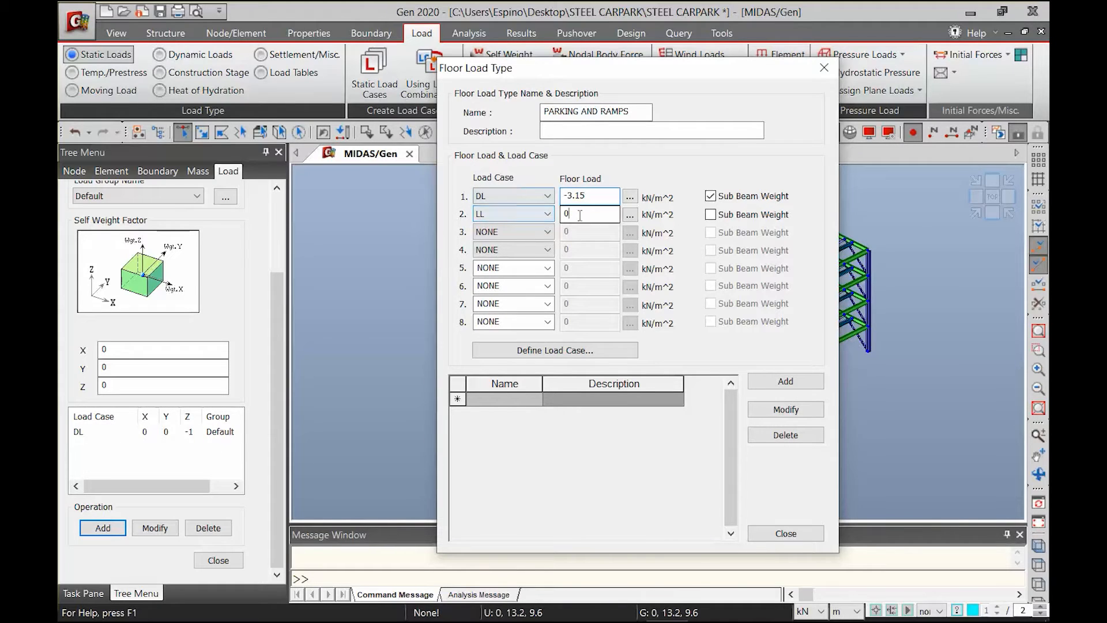
key("Tab")
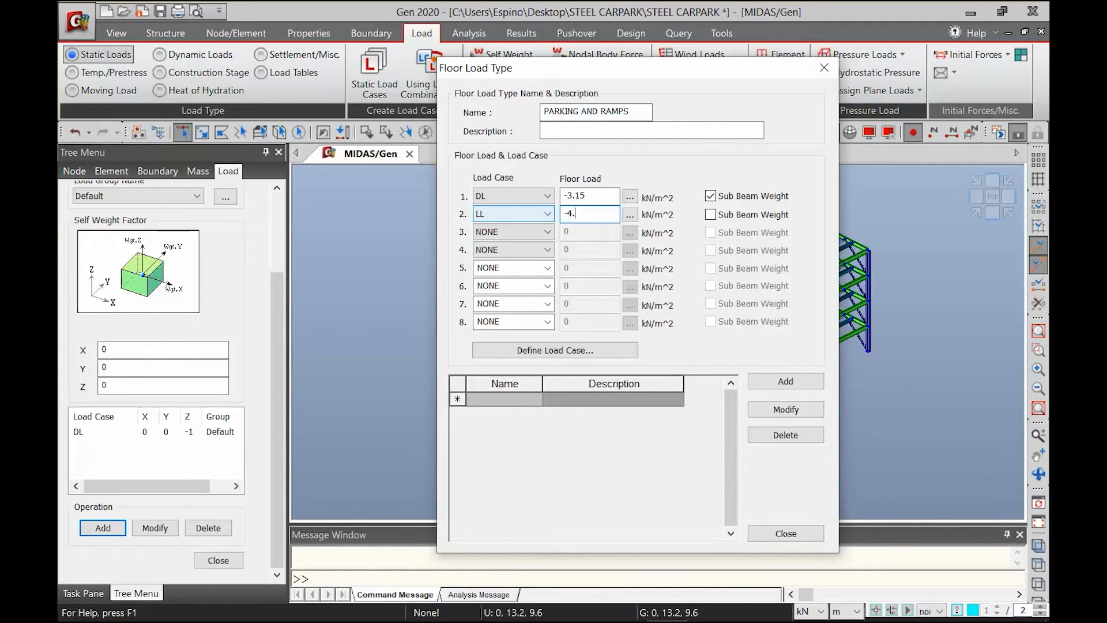
left_click(785, 381)
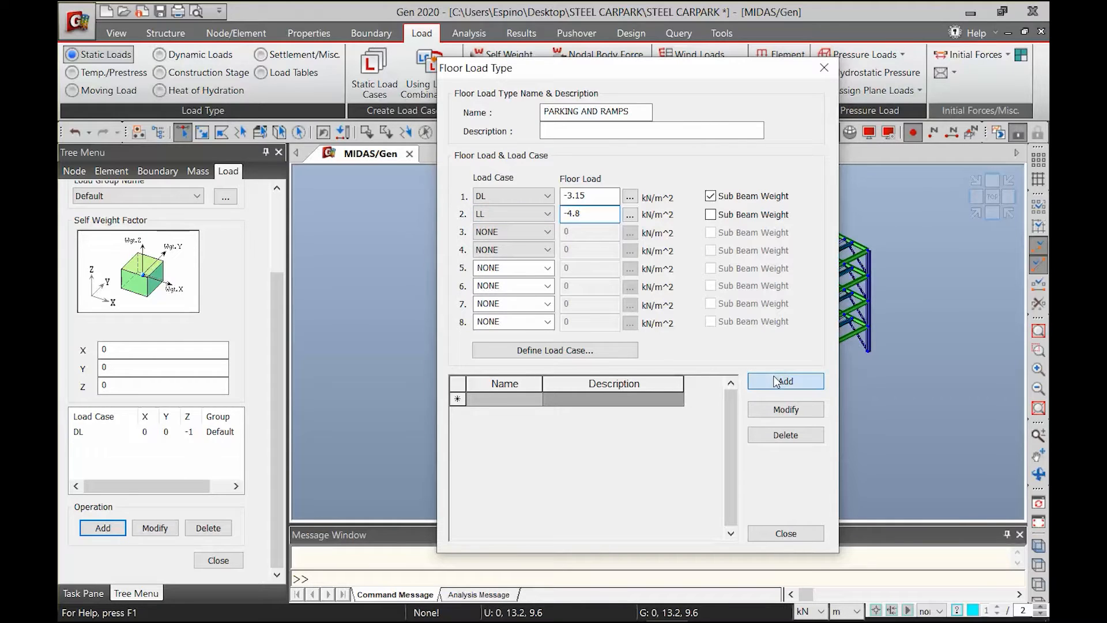
double_click(542, 384)
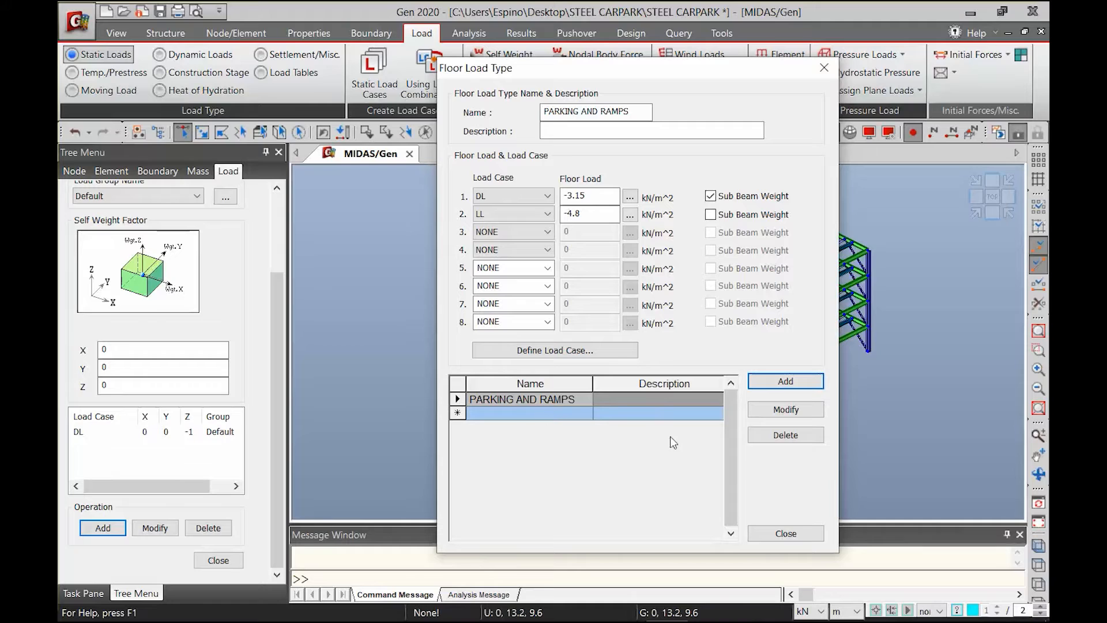
left_click(793, 536)
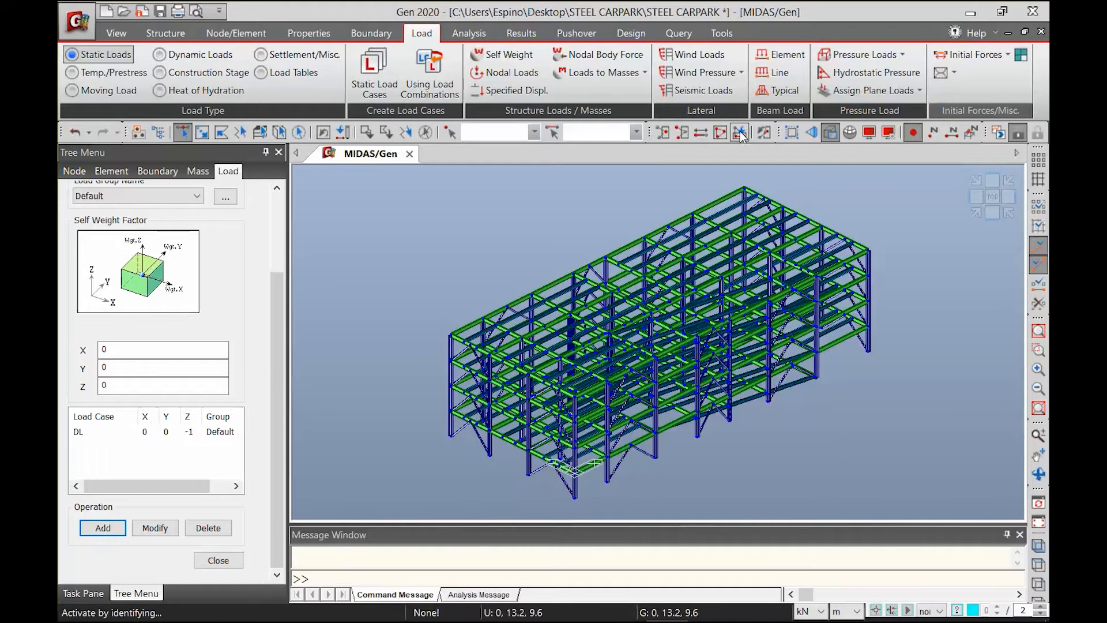
Activate only story 2F together with the members below it
left_click(762, 133)
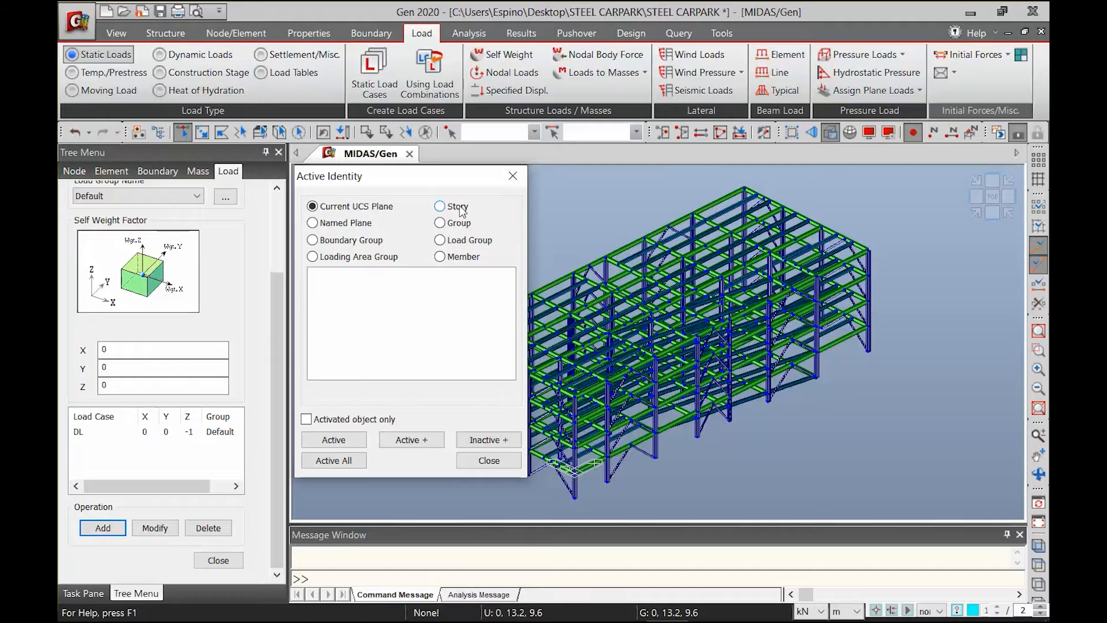
left_click(460, 209)
left_click(321, 286)
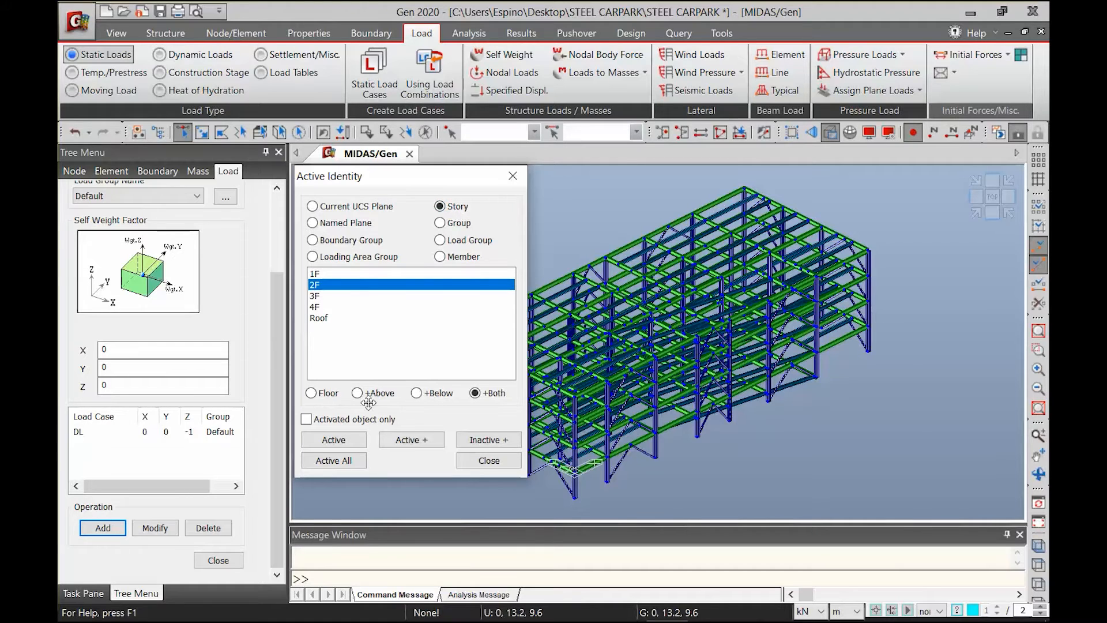
left_click(418, 394)
left_click(334, 439)
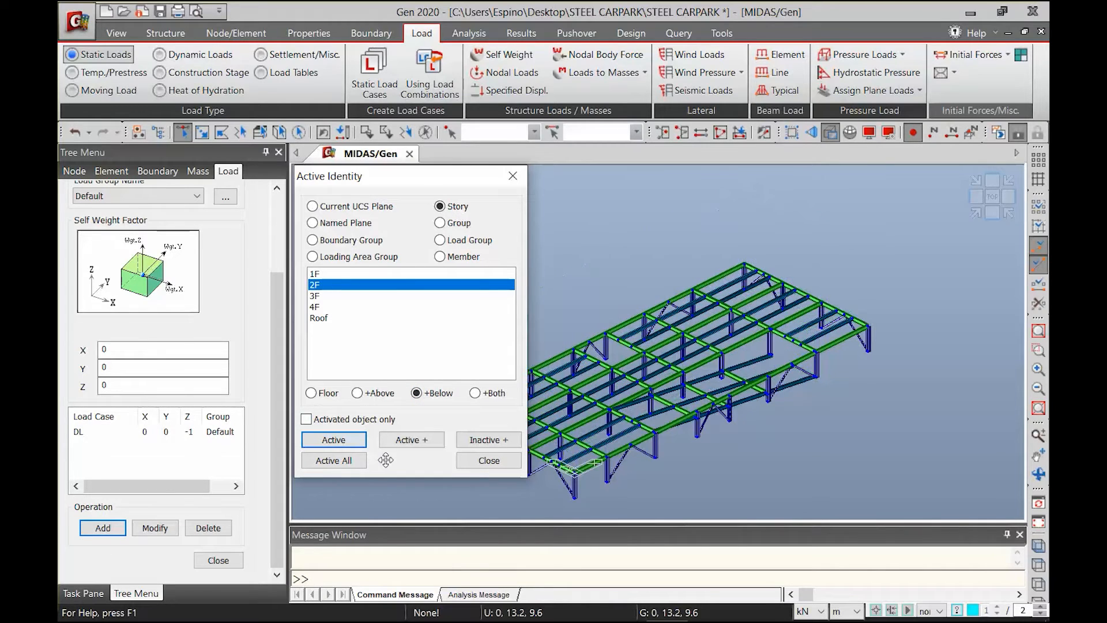
left_click(474, 461)
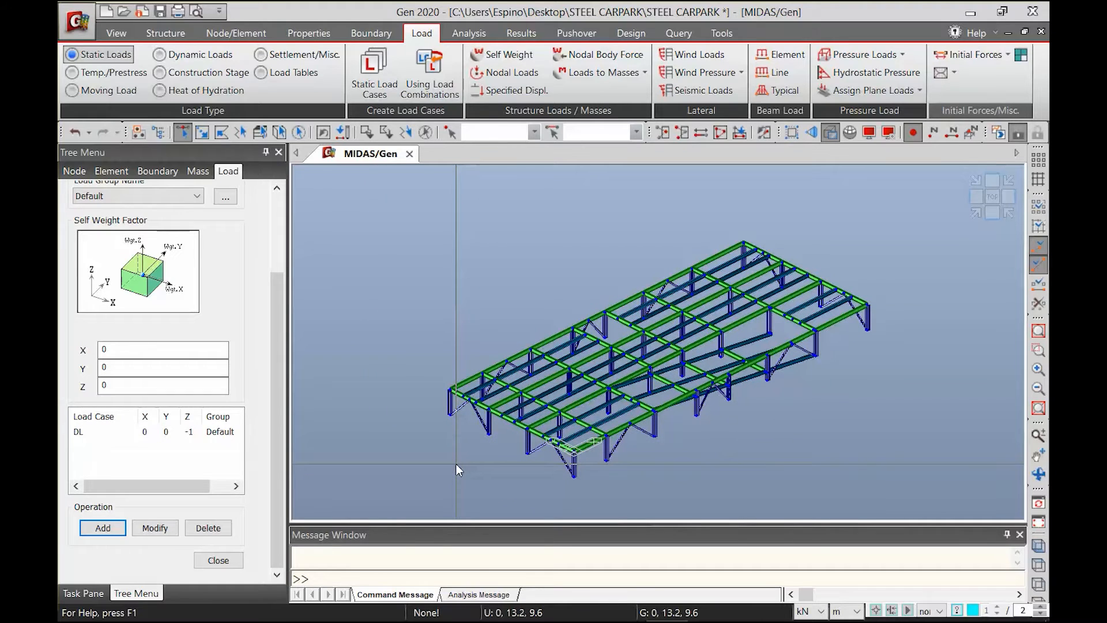
Set up a floor load assignment using load type PARKING AND RAMPS with one-way distribution
left_click(940, 74)
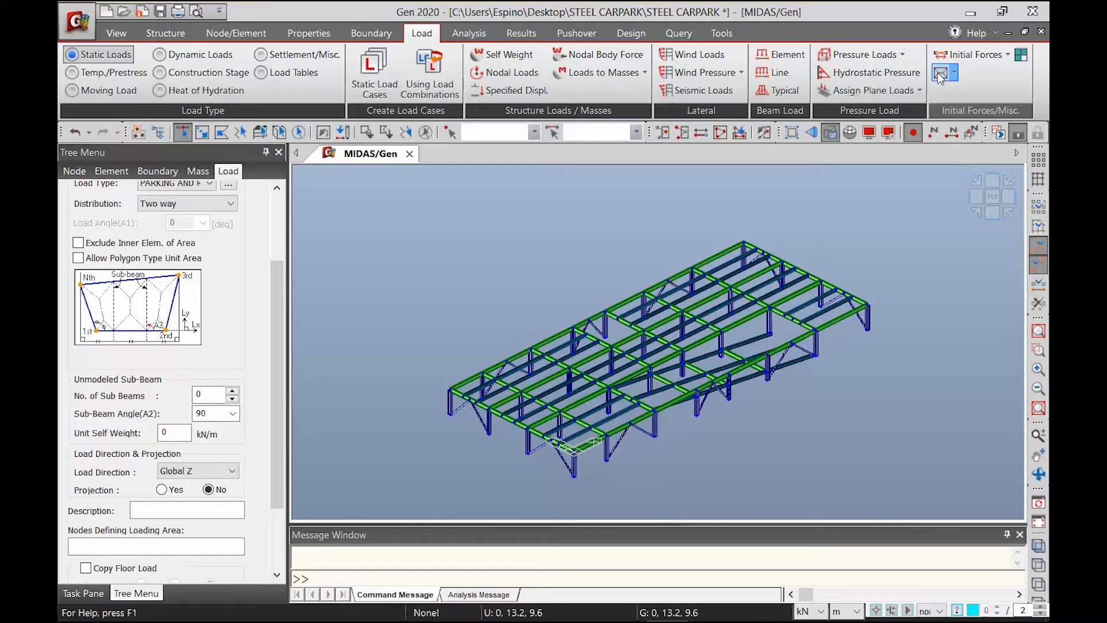
scroll(269, 334, "up", 3)
left_click(176, 288)
left_click(175, 292)
left_click(177, 309)
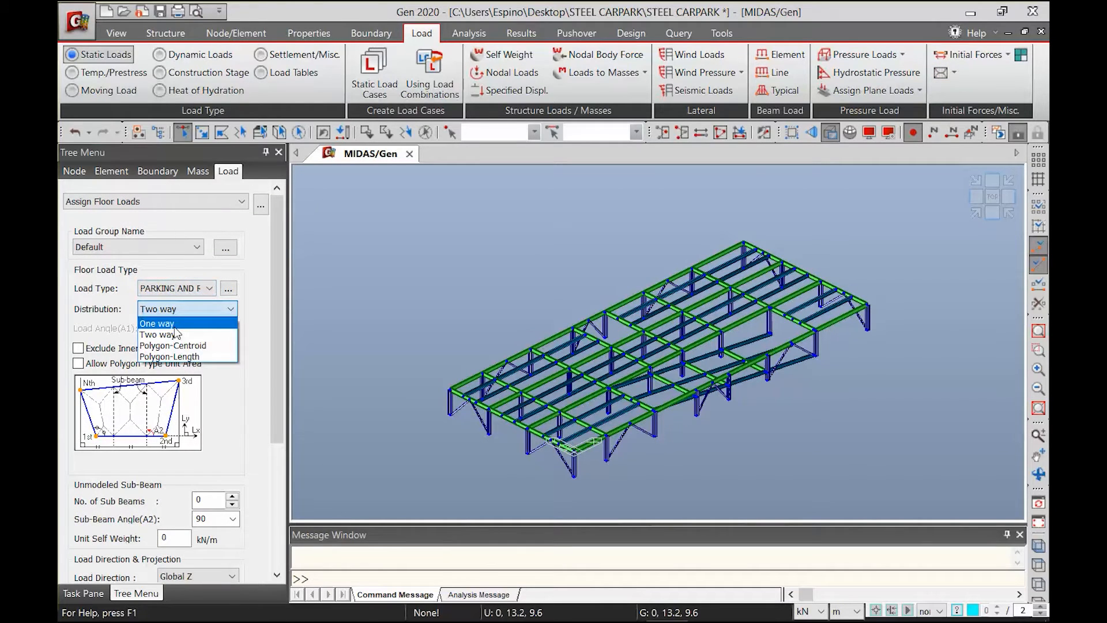
left_click(174, 326)
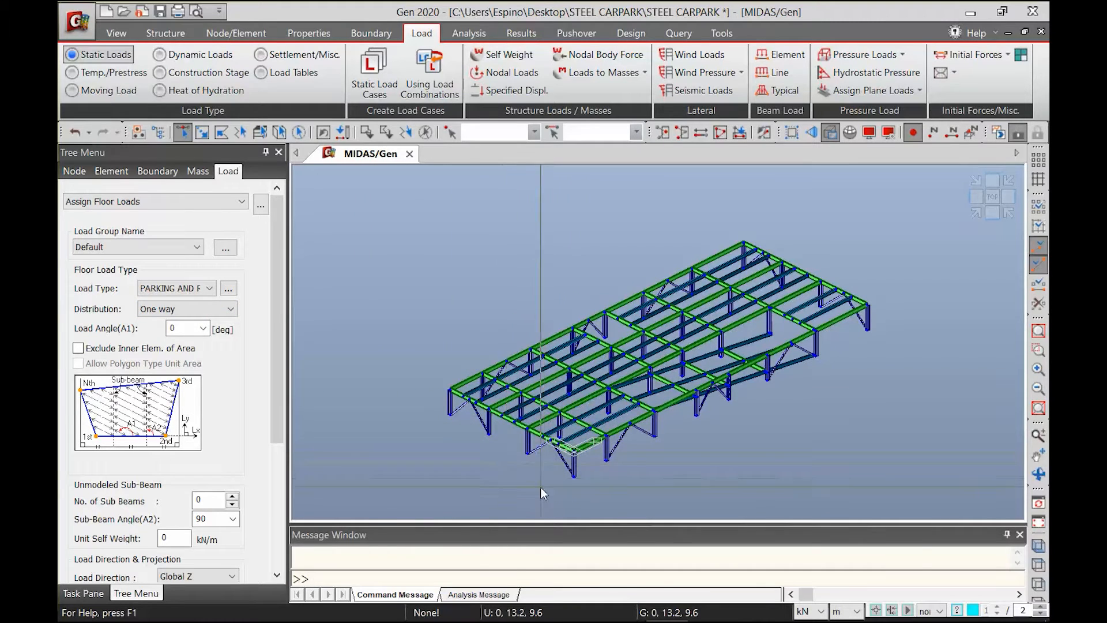
scroll(523, 466, "up", 2)
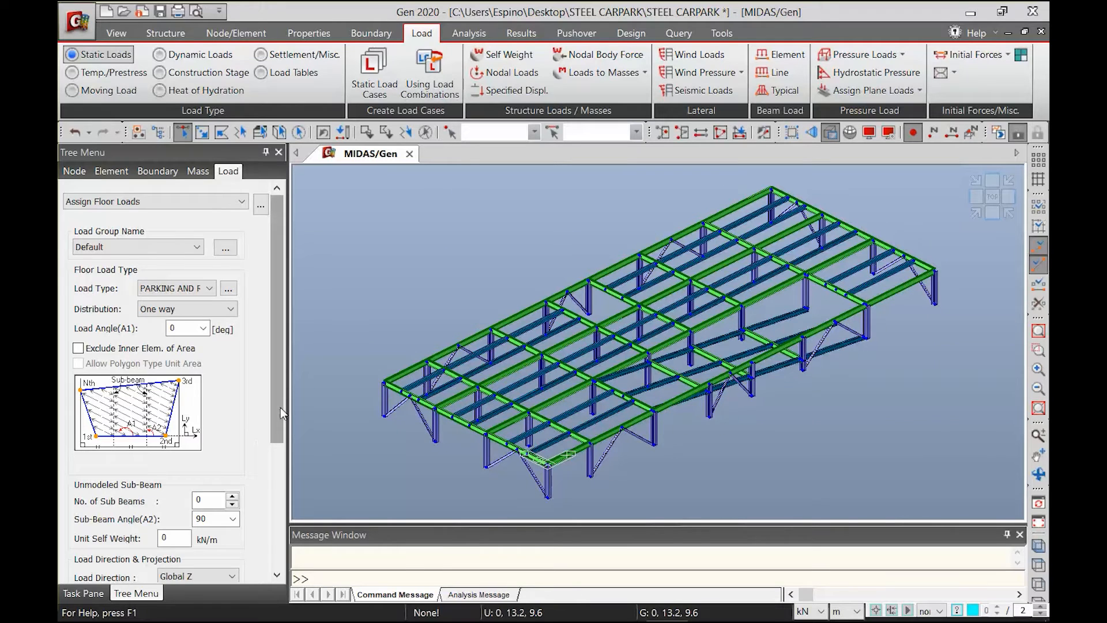
scroll(149, 276, "down", 4)
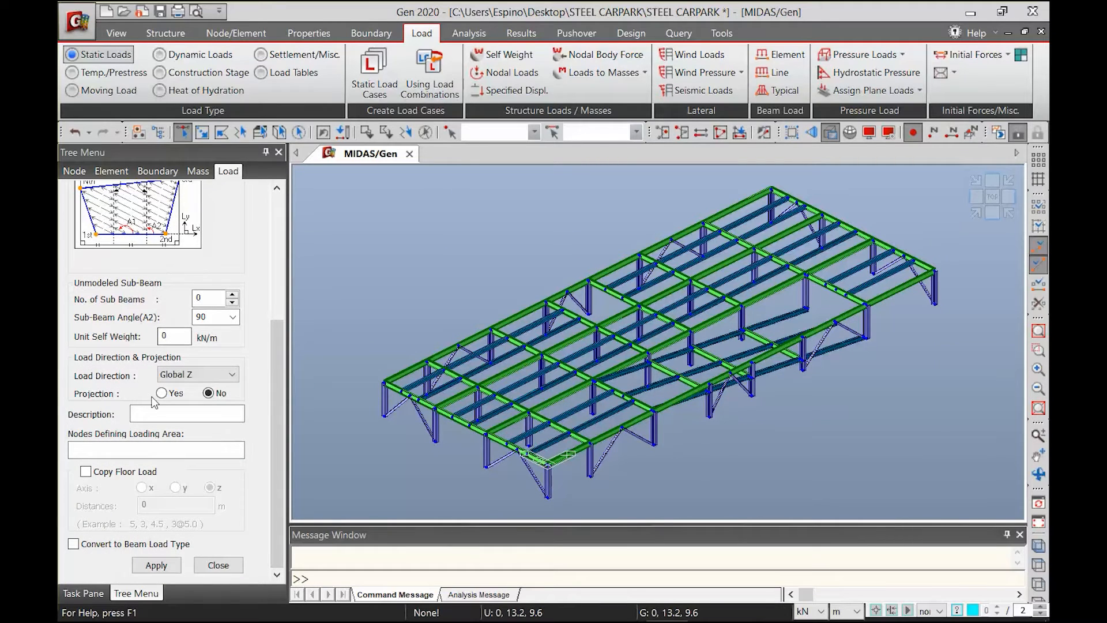
left_click(129, 472)
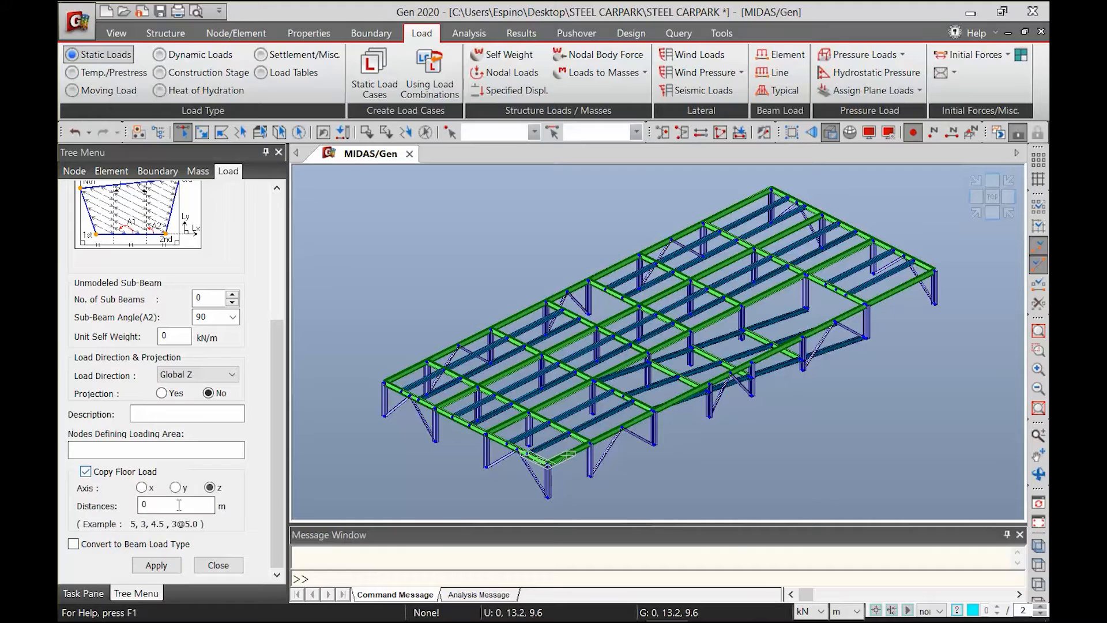
double_click(173, 502)
left_click(101, 448)
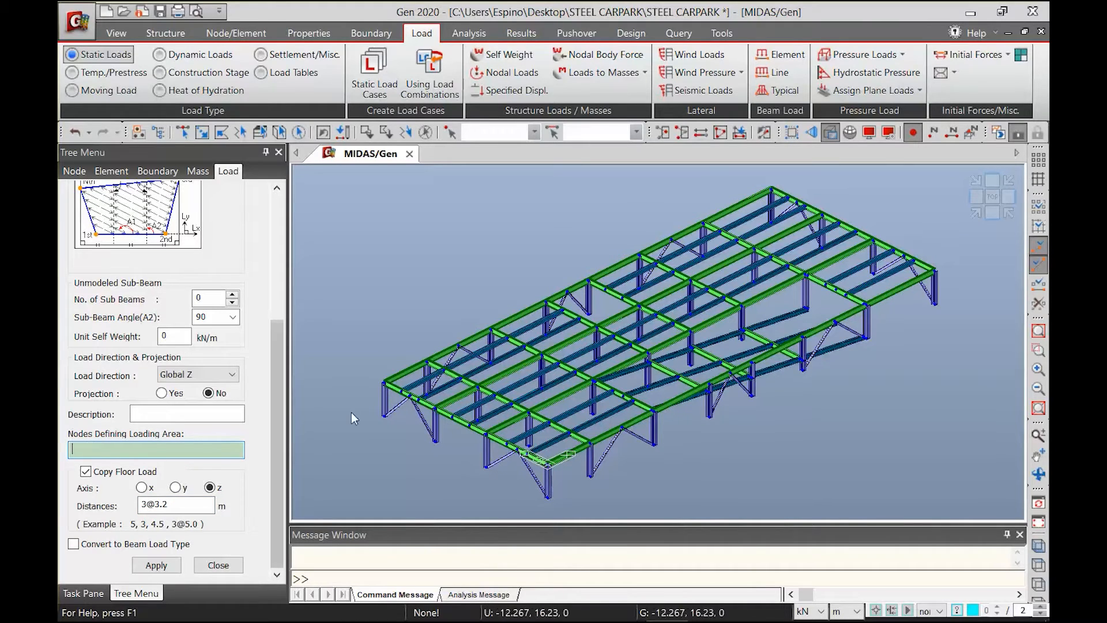
Outline the 2F deck's loading area from node 25 through nodes 1, 3, 11, 15, 7 and 8, excluding the ramp opening
left_click(387, 382)
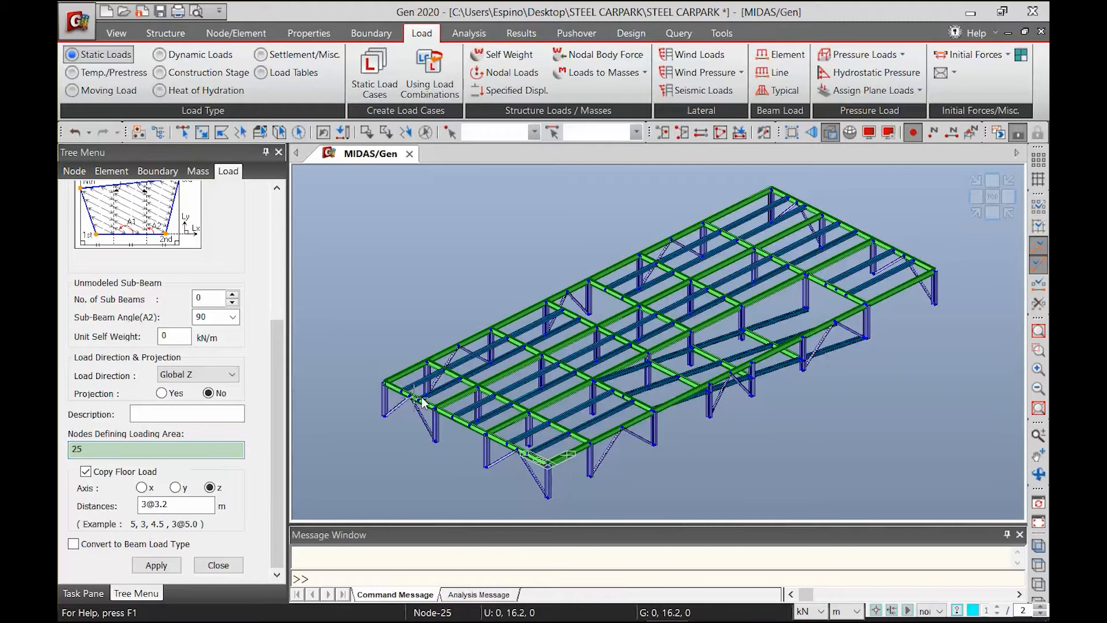
left_click(550, 464)
scroll(628, 428, "up", 3)
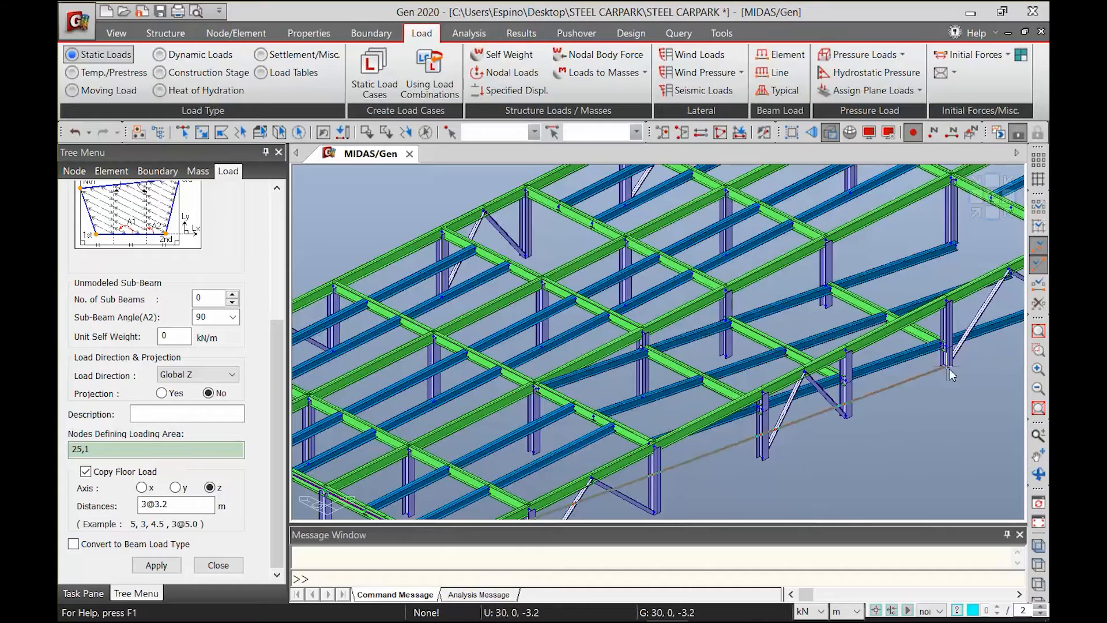
left_click(531, 389)
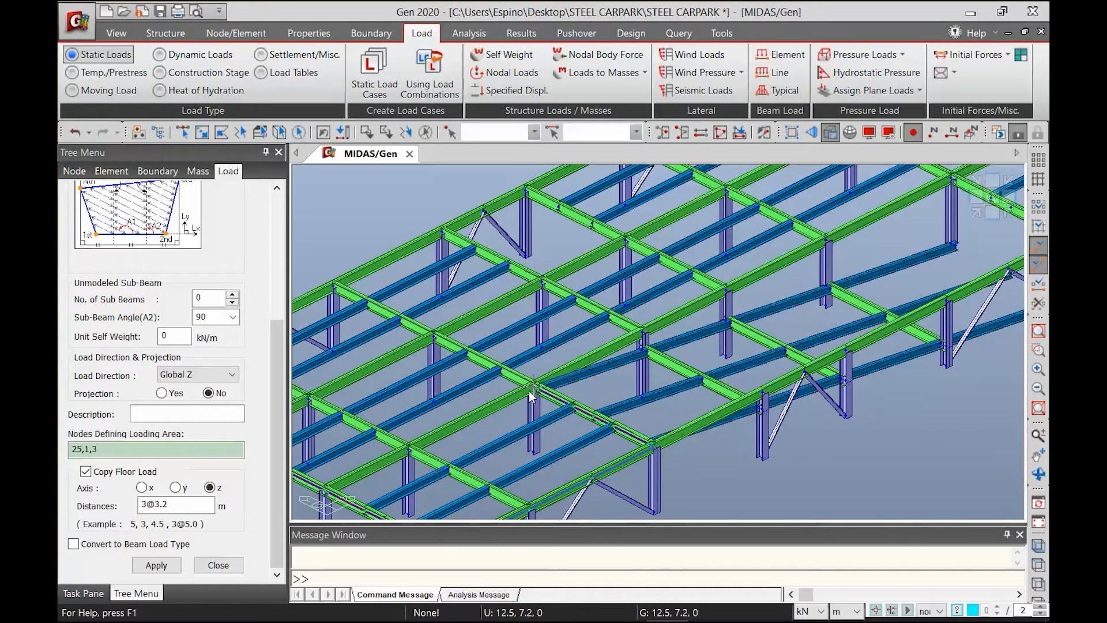
left_click(530, 390)
middle_click_drag(795, 273, 607, 353)
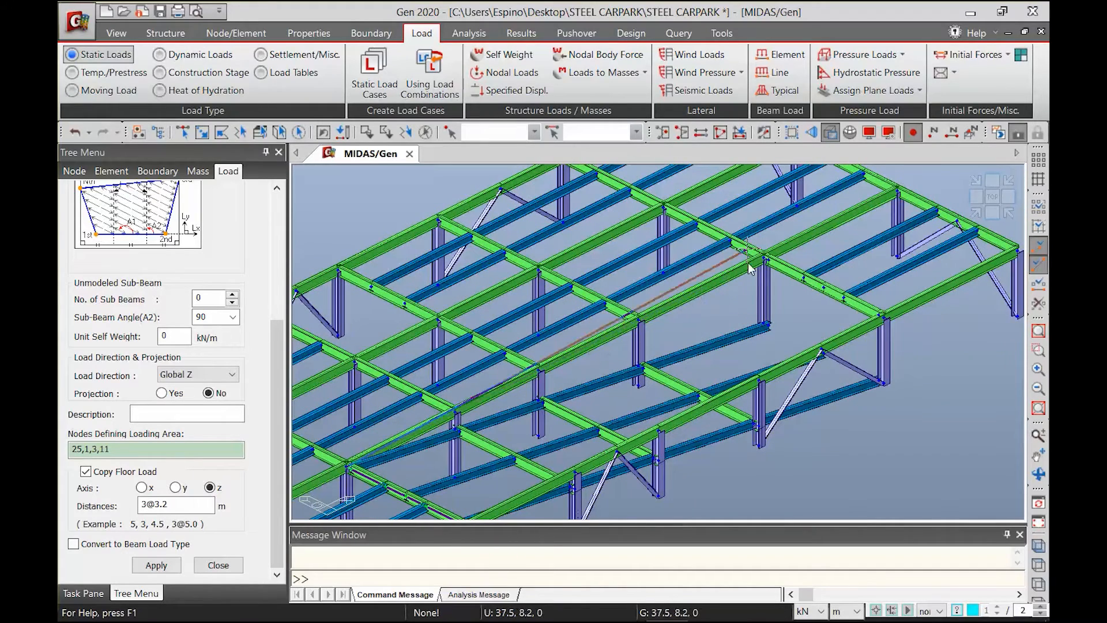
left_click(893, 306)
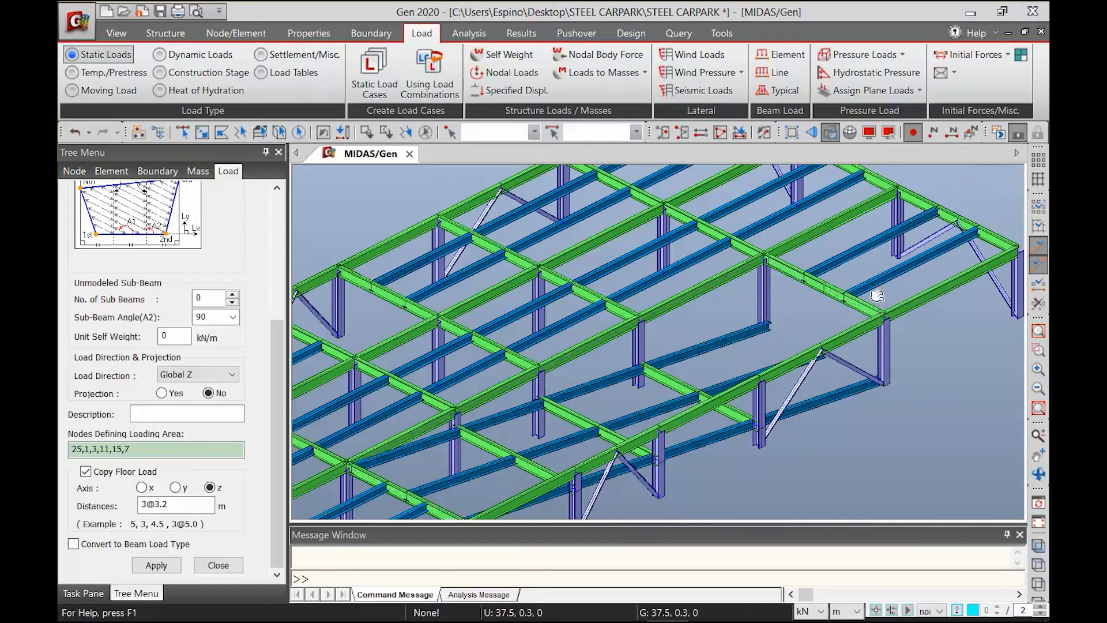
middle_click_drag(922, 299, 812, 358)
left_click(913, 309)
left_click(686, 276)
middle_click_drag(674, 232, 787, 306)
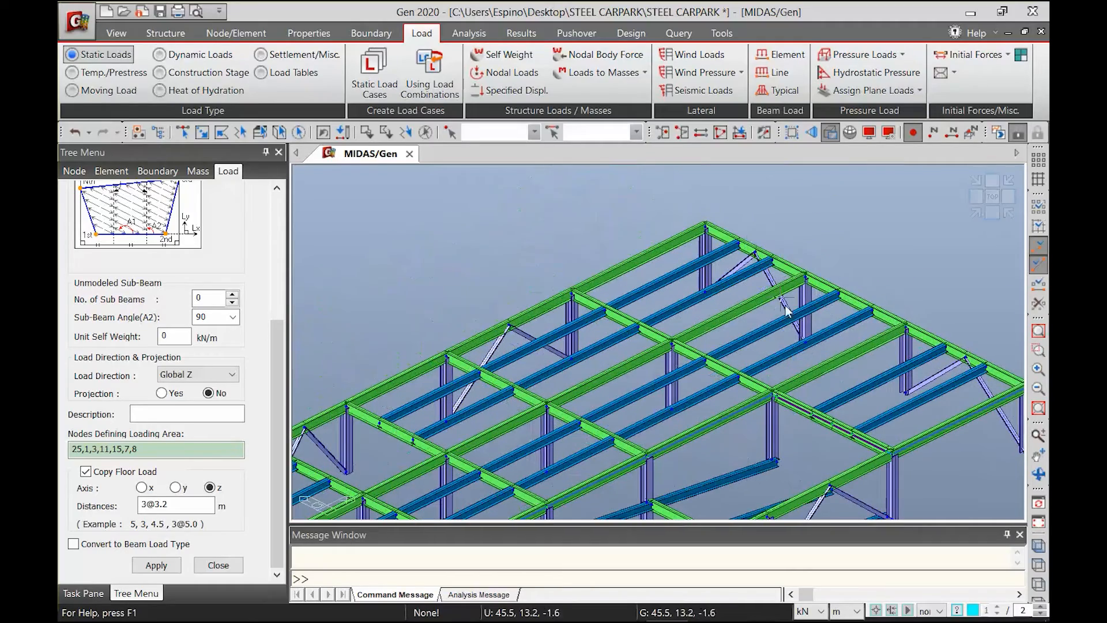
Complete the 2F deck's loading area through nodes 32, 29, 21, 20 and 28, and close it at node 25 to assign the load
left_click(706, 225)
middle_click_drag(422, 395, 596, 326)
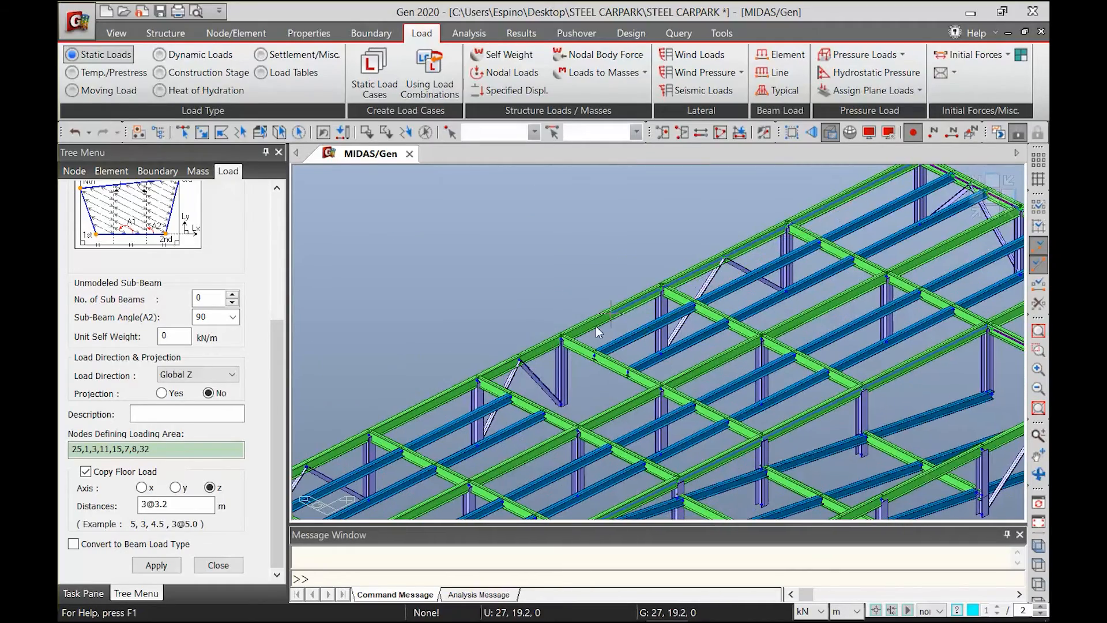
left_click(662, 384)
left_click(579, 427)
left_click(489, 391)
left_click(477, 381)
scroll(522, 334, "down", 4)
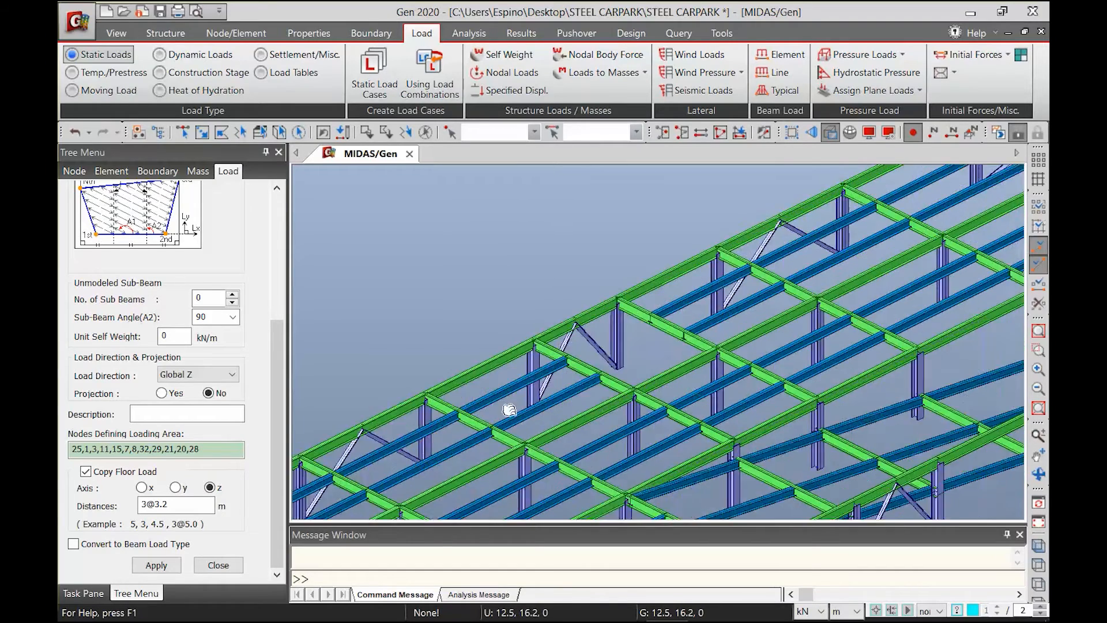
left_click(468, 347)
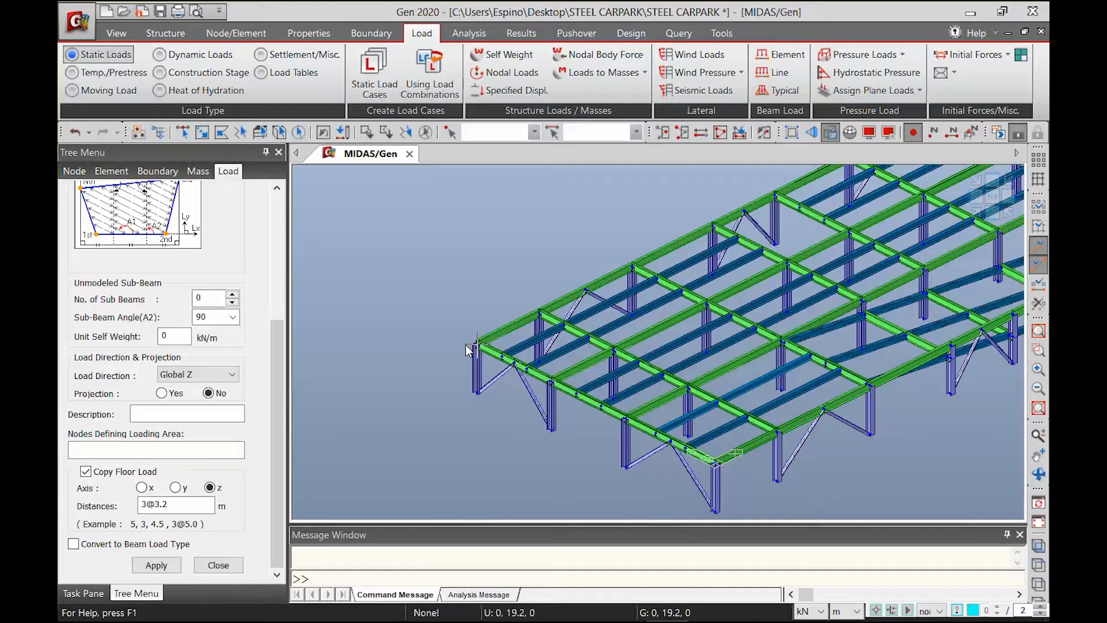
Show the floor loads on the model and inspect their distribution over the 2F deck
scroll(750, 310, "down", 5)
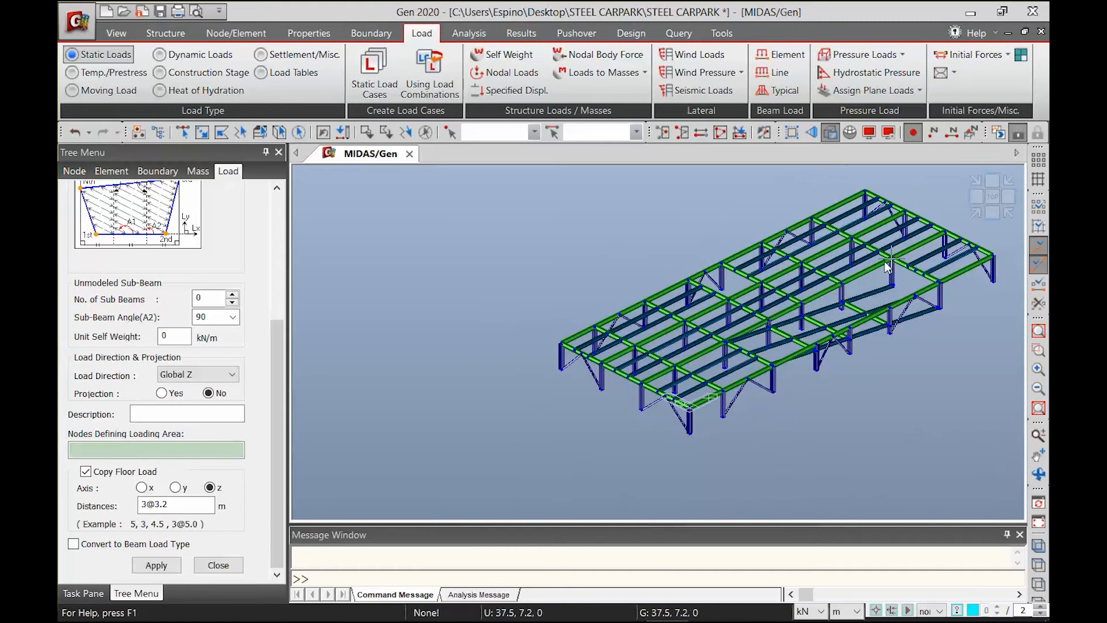
middle_click_drag(746, 312, 691, 329)
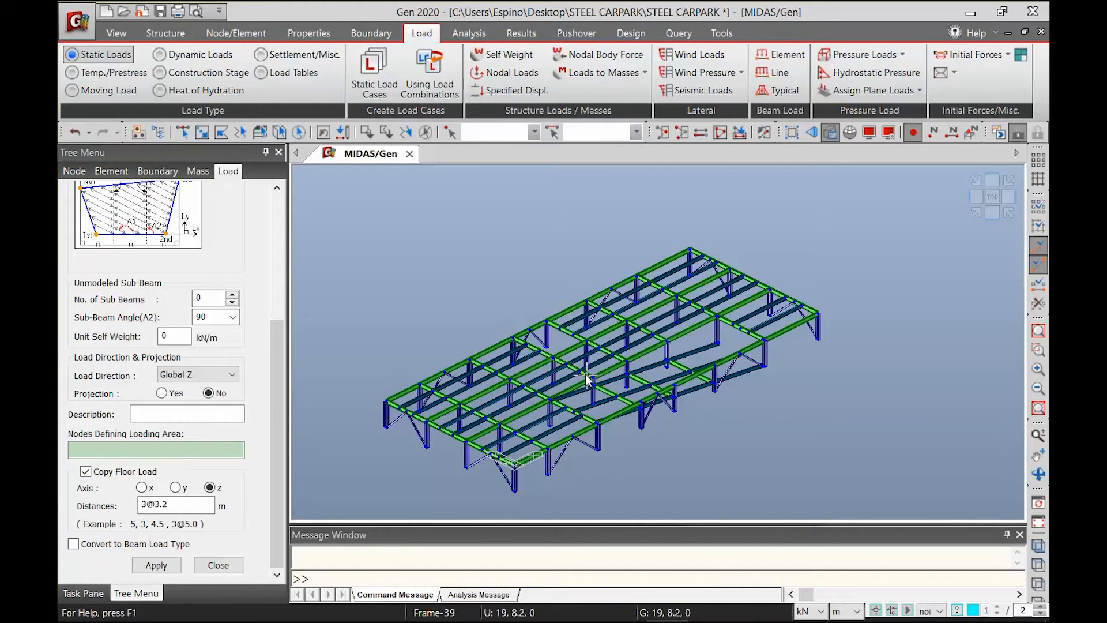
left_click(887, 133)
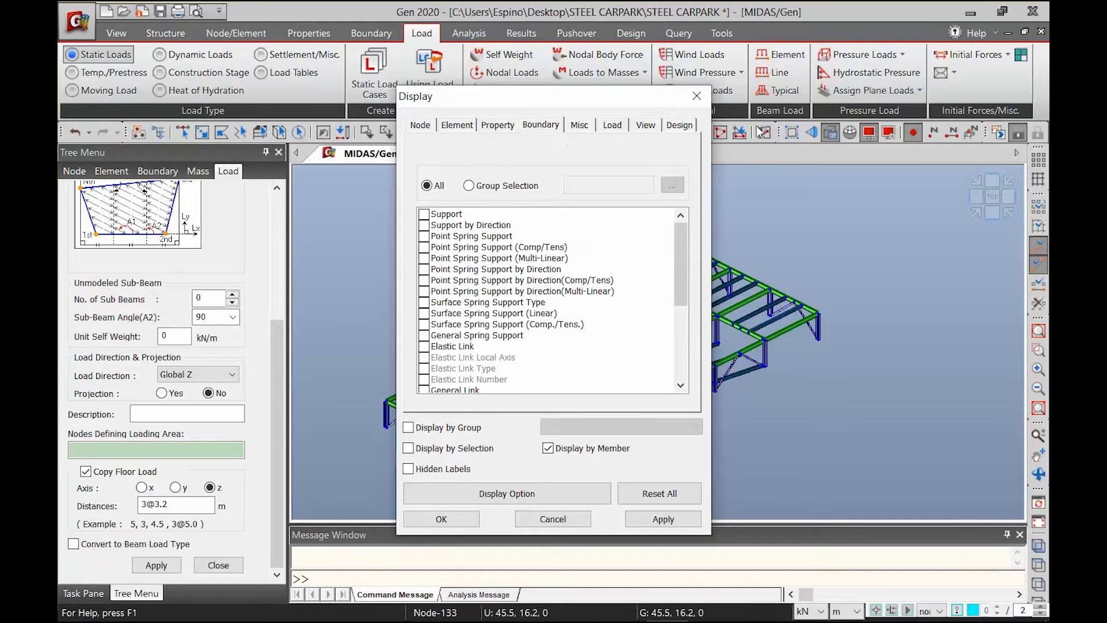
left_click(613, 124)
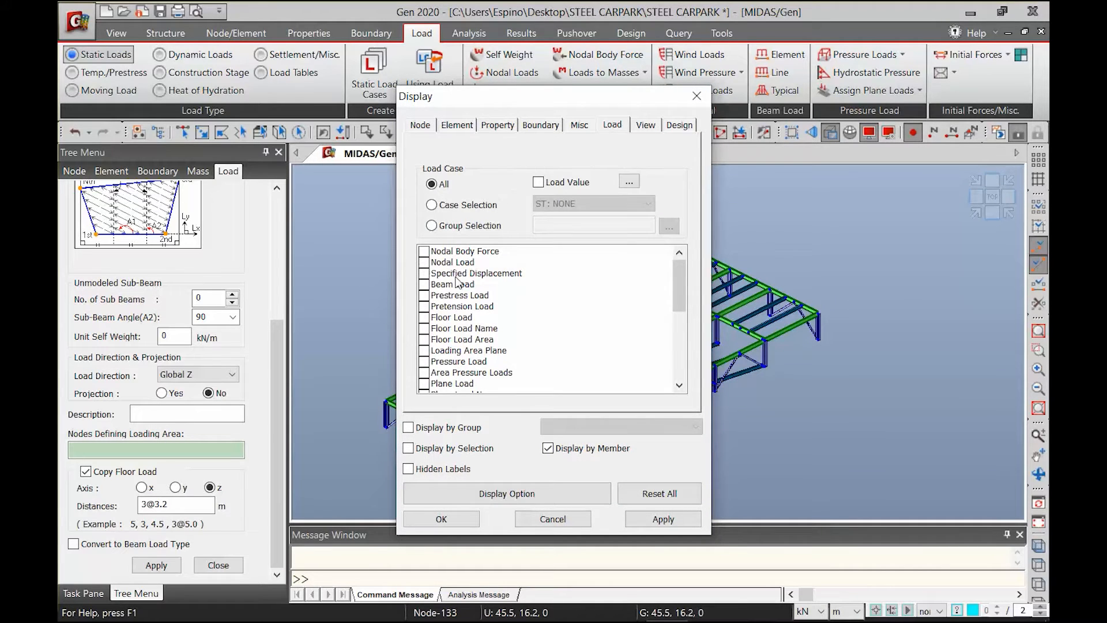
left_click_drag(676, 286, 678, 309)
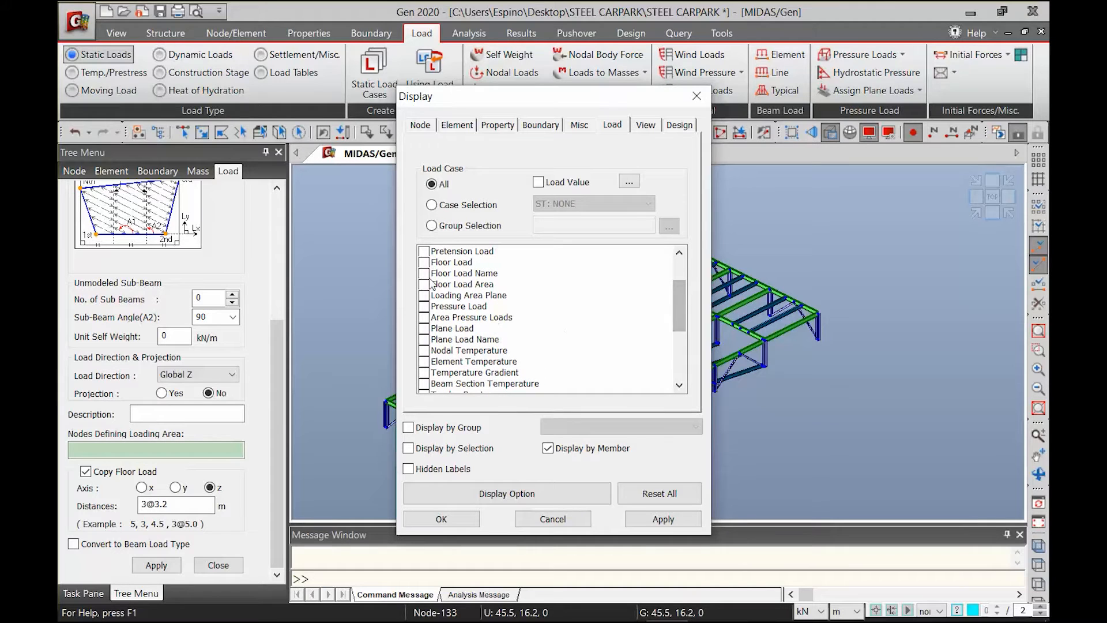
left_click(424, 264)
left_click(642, 517)
left_click(473, 524)
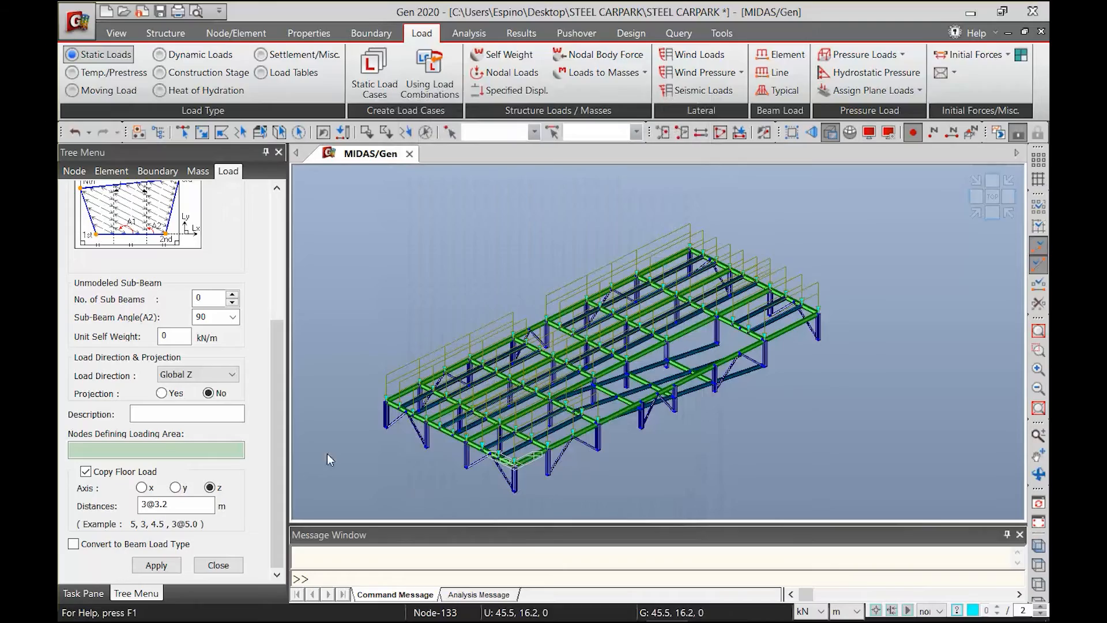
scroll(526, 349, "up", 3)
scroll(527, 349, "down", 4)
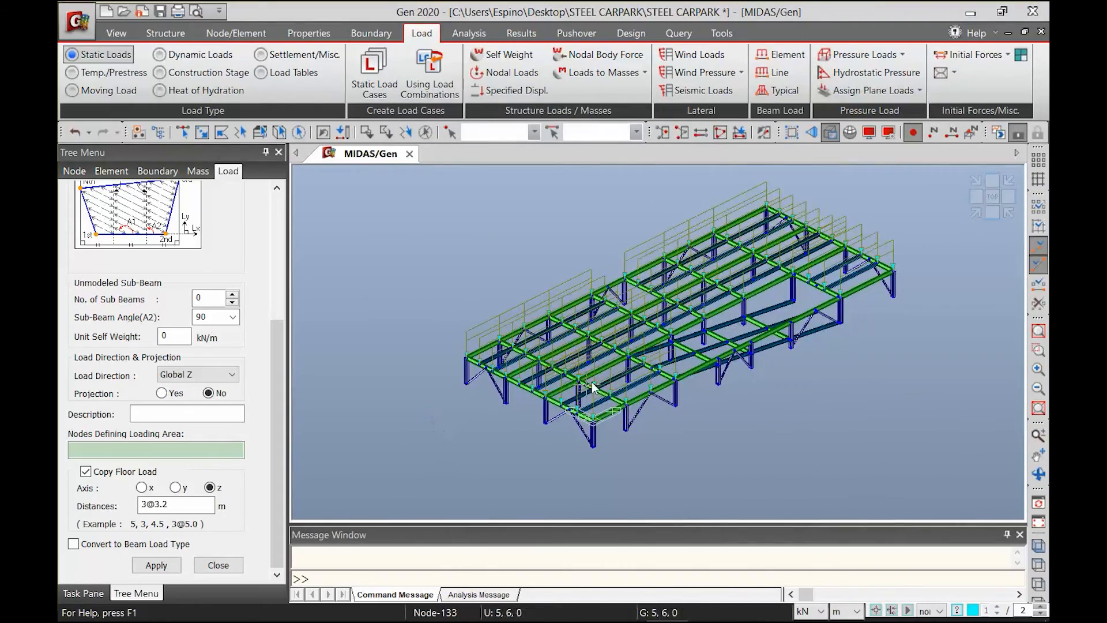
scroll(679, 343, "up", 3)
Turn off the floor load display
left_click(878, 132)
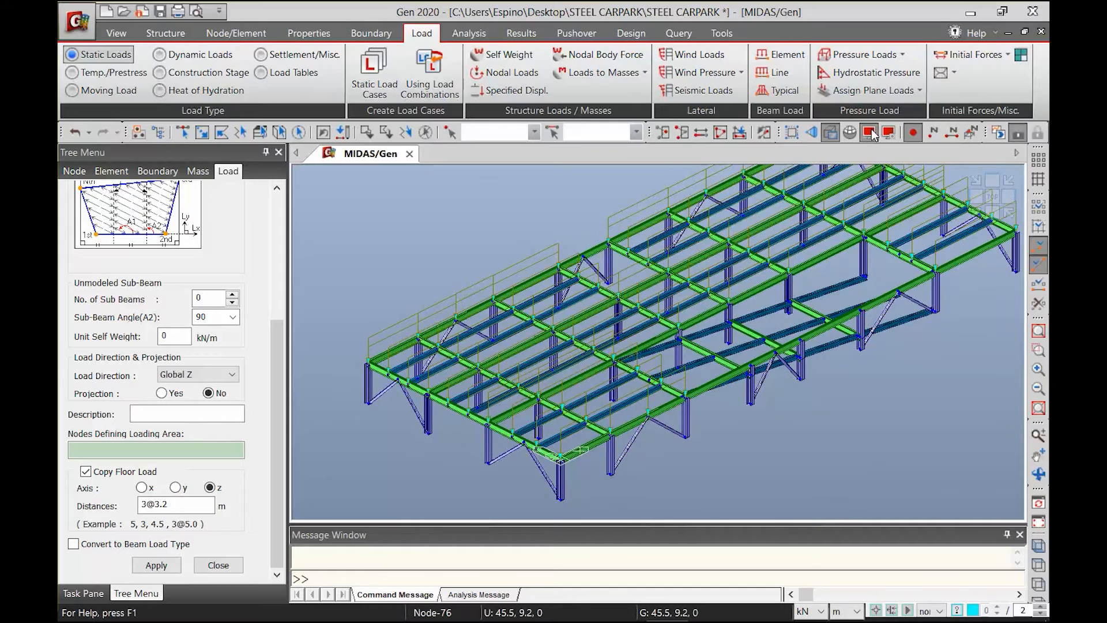
left_click(425, 317)
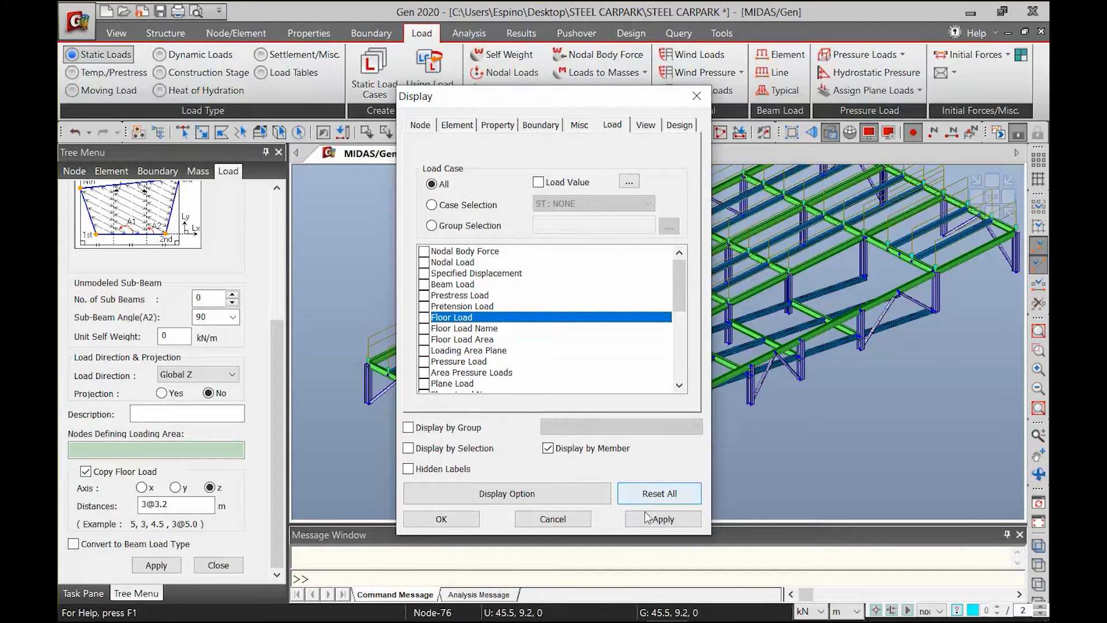
left_click(456, 518)
Assign the floor load to the sloping ramp by outlining nodes 98, 88, 92 and 102 and closing the area at node 98
middle_click_drag(728, 351, 638, 381)
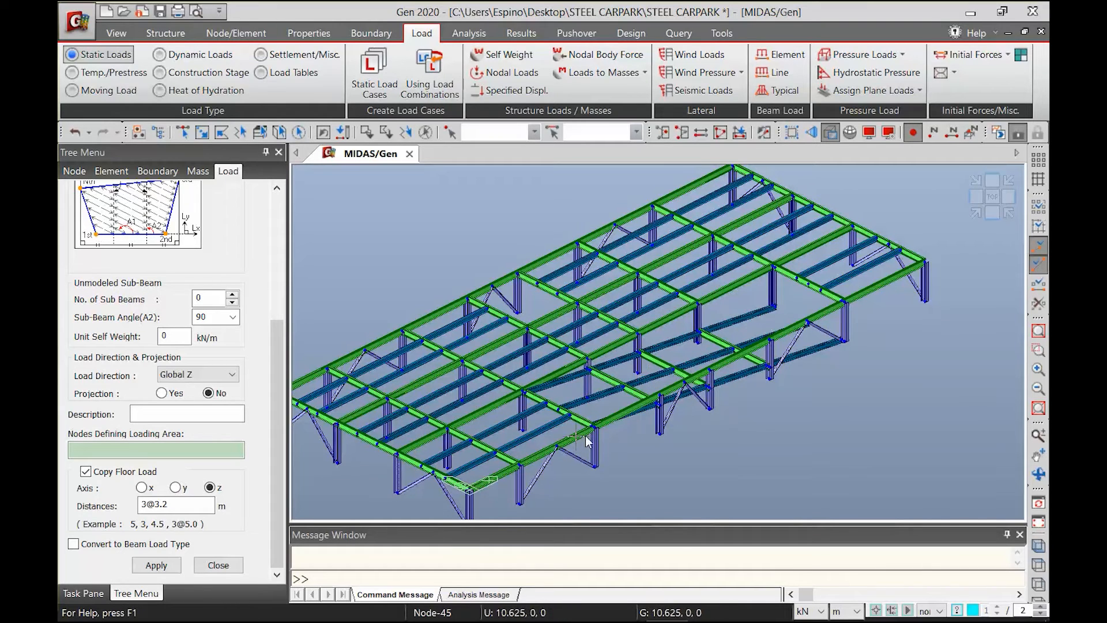
scroll(627, 448, "up", 1)
scroll(790, 387, "up", 1)
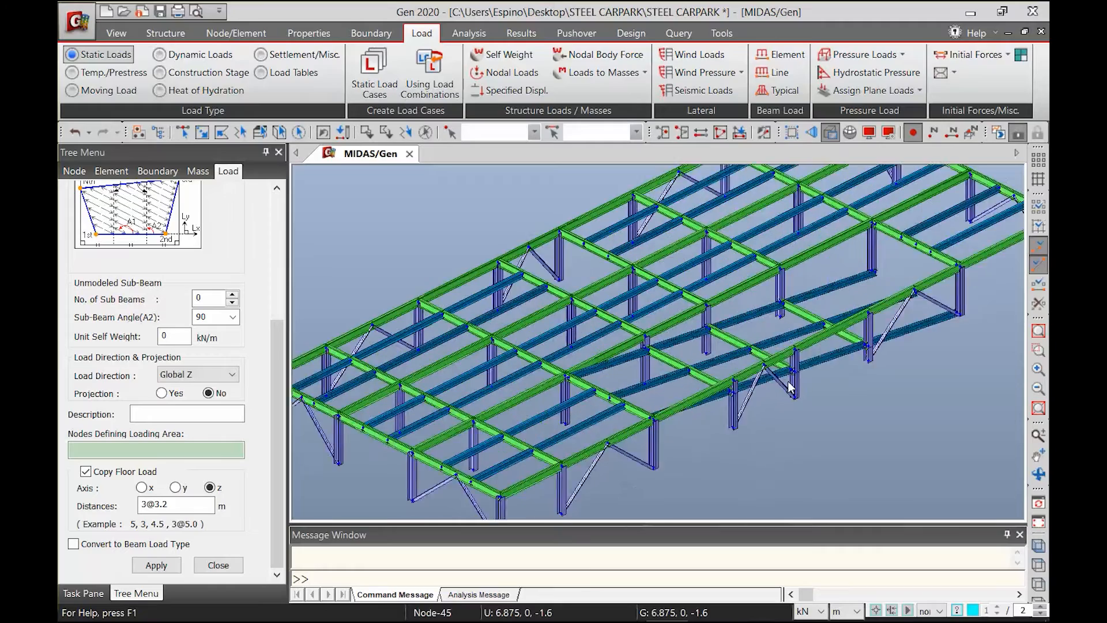
scroll(790, 387, "up", 3)
scroll(281, 322, "up", 1)
left_click_drag(281, 321, 266, 368)
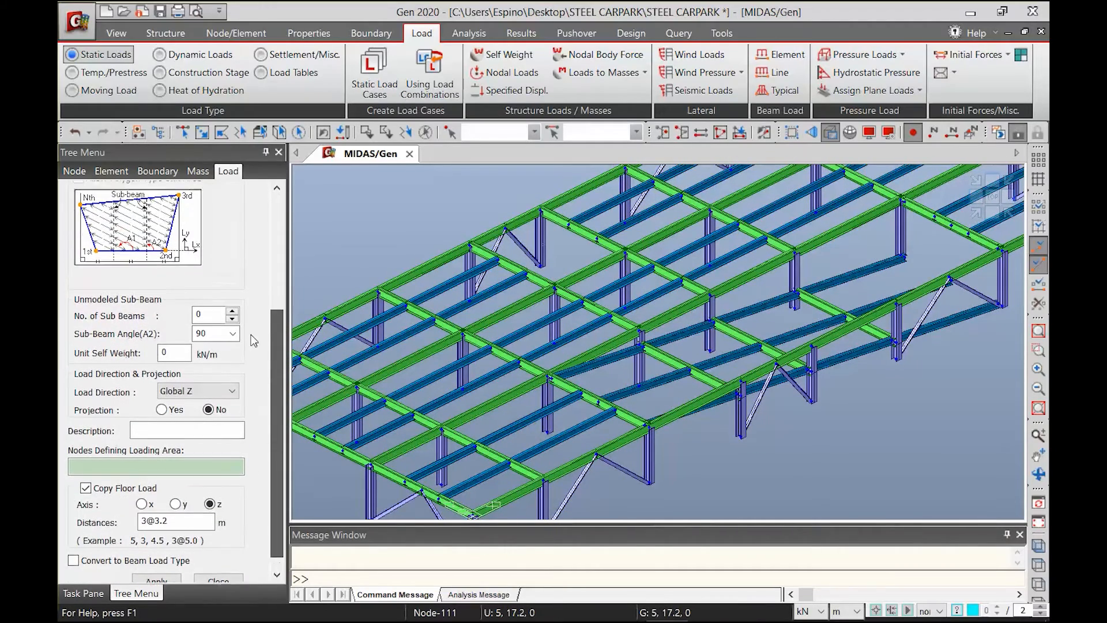
left_click(147, 450)
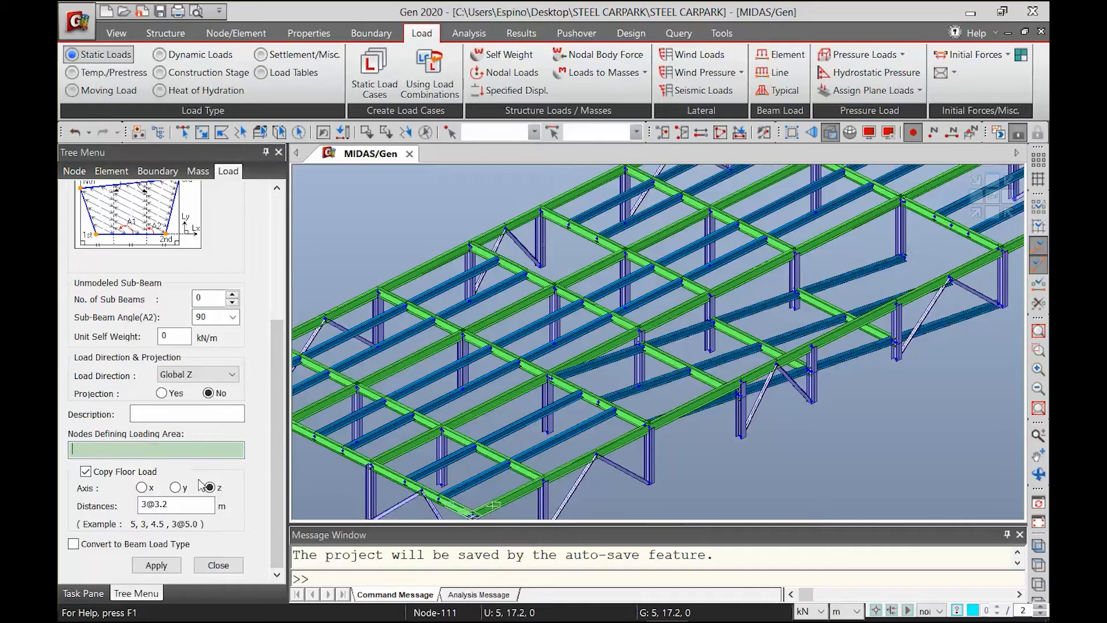
scroll(548, 448, "up", 3)
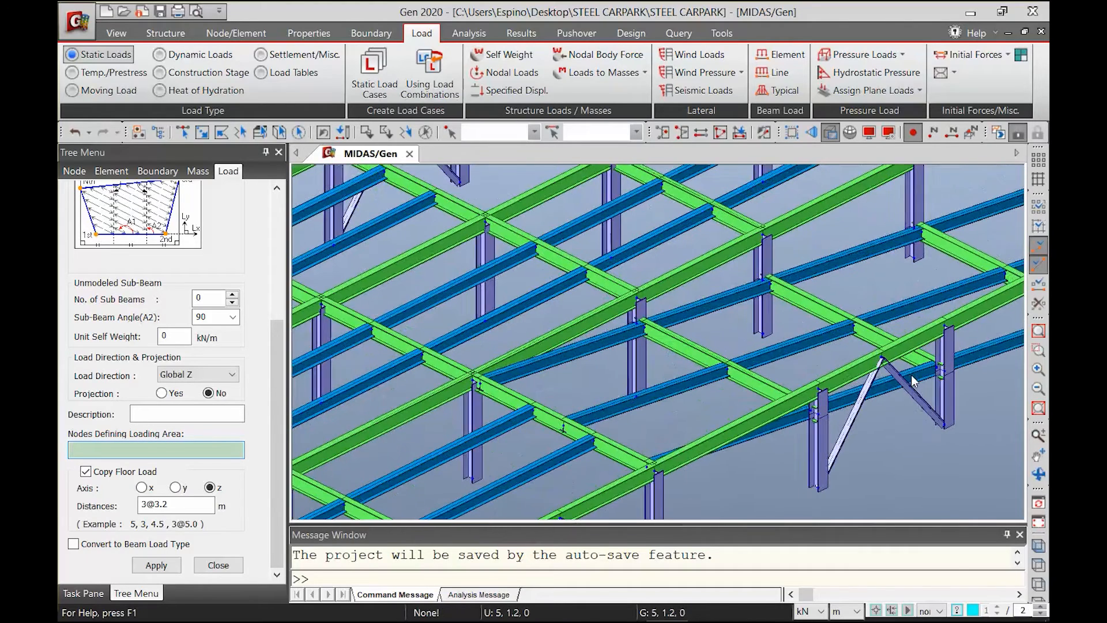
left_click(546, 423)
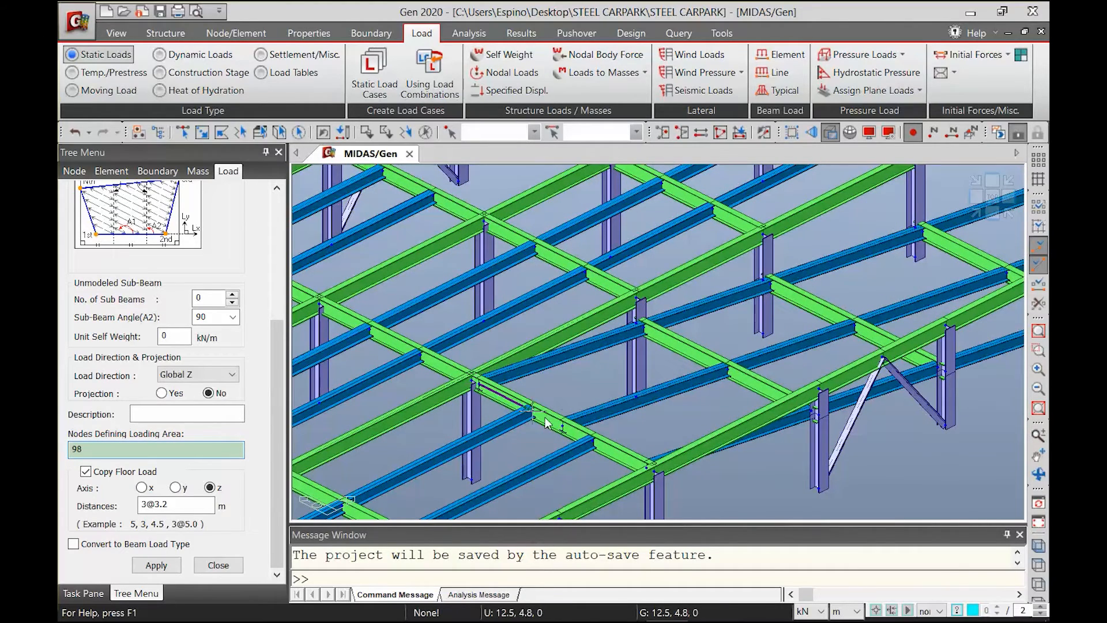
left_click(644, 452)
middle_click_drag(704, 408, 365, 486)
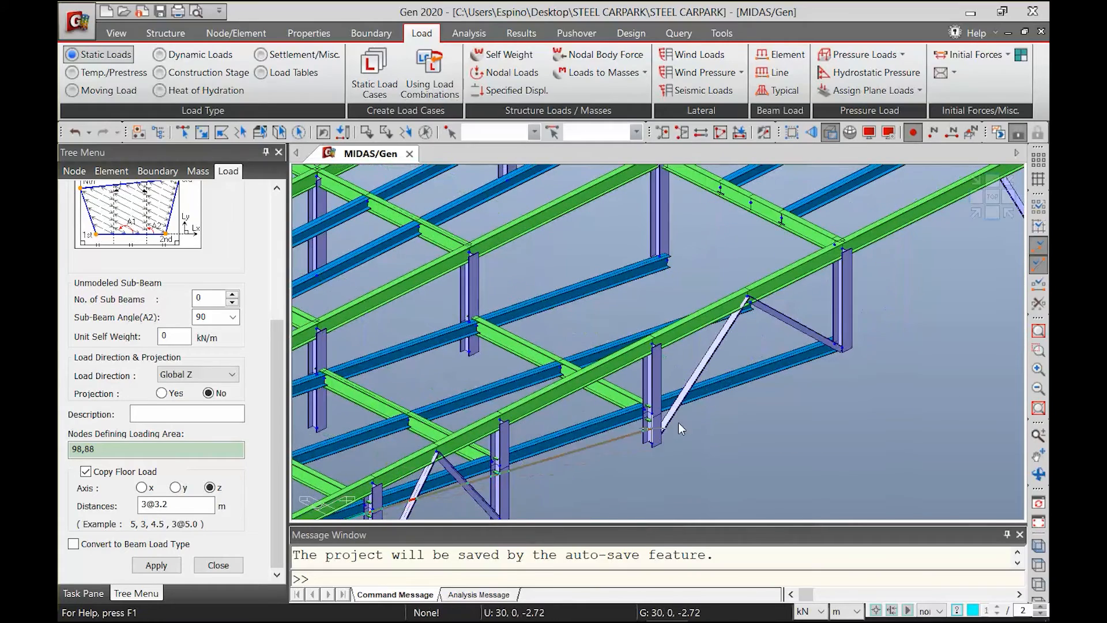
left_click(832, 343)
left_click(669, 274)
middle_click_drag(555, 334, 454, 385)
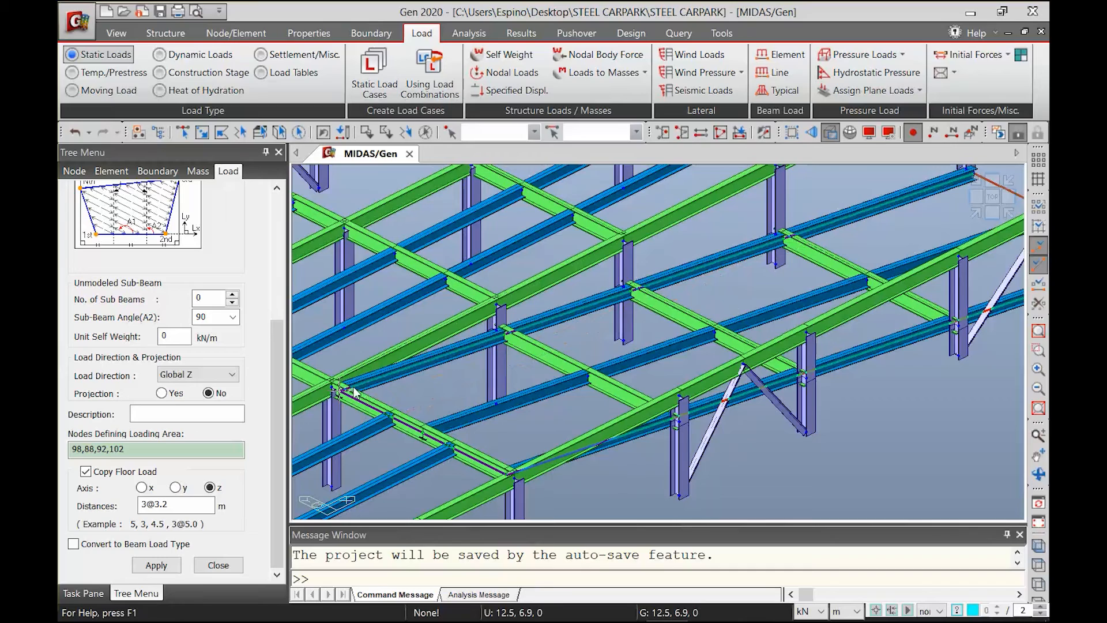
left_click(342, 392)
scroll(404, 425, "down", 3)
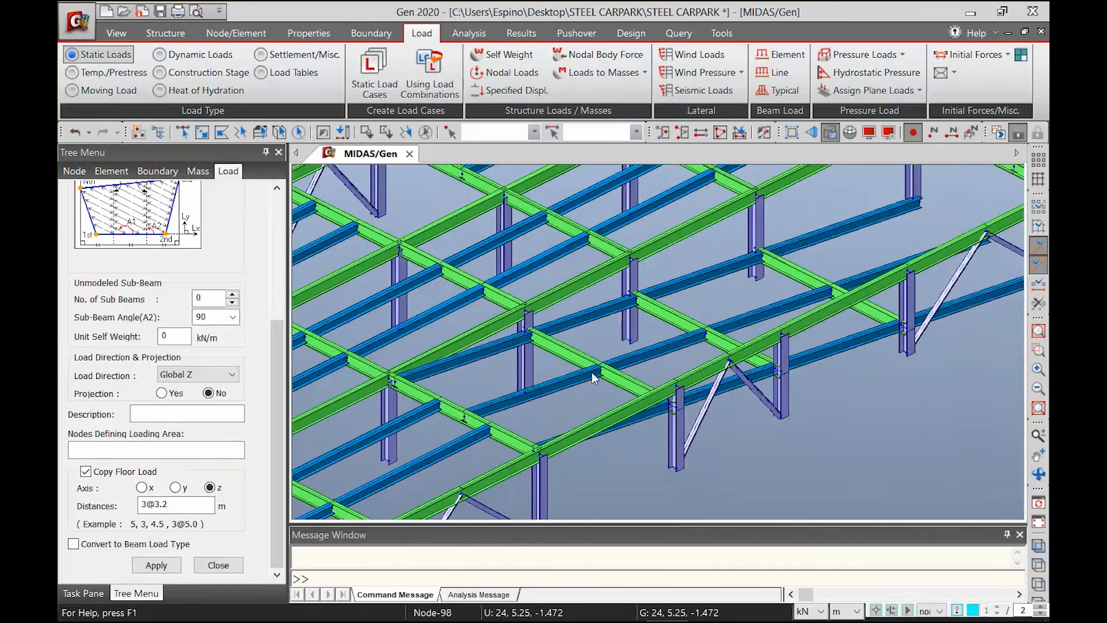
Show the floor loads to check the ramp, hide them again and fit the whole model in view
left_click(873, 135)
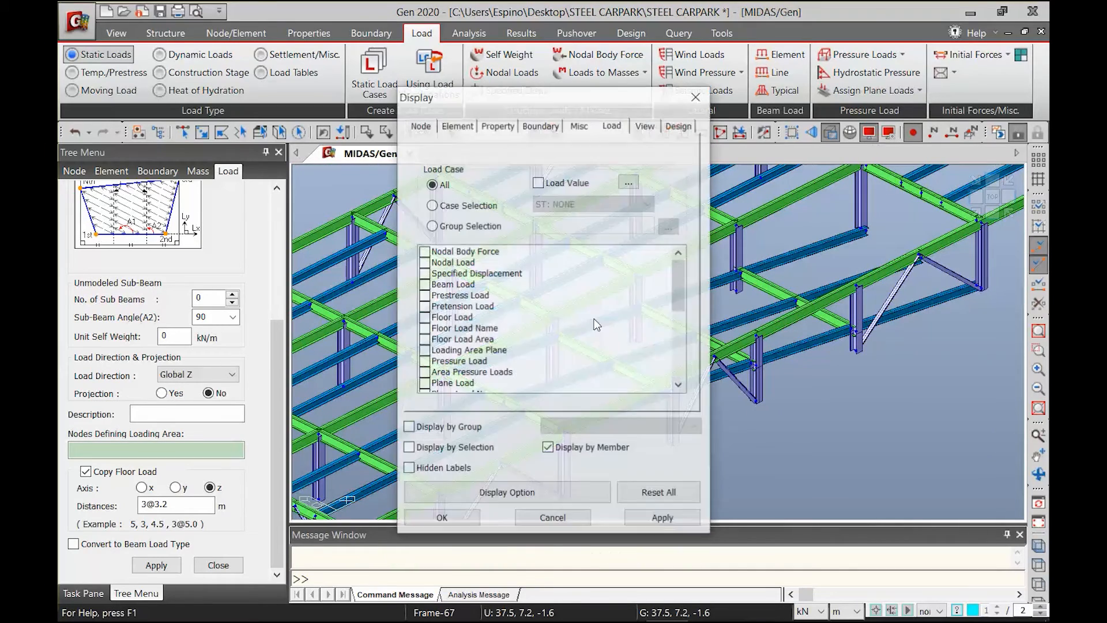
left_click(424, 317)
left_click(666, 518)
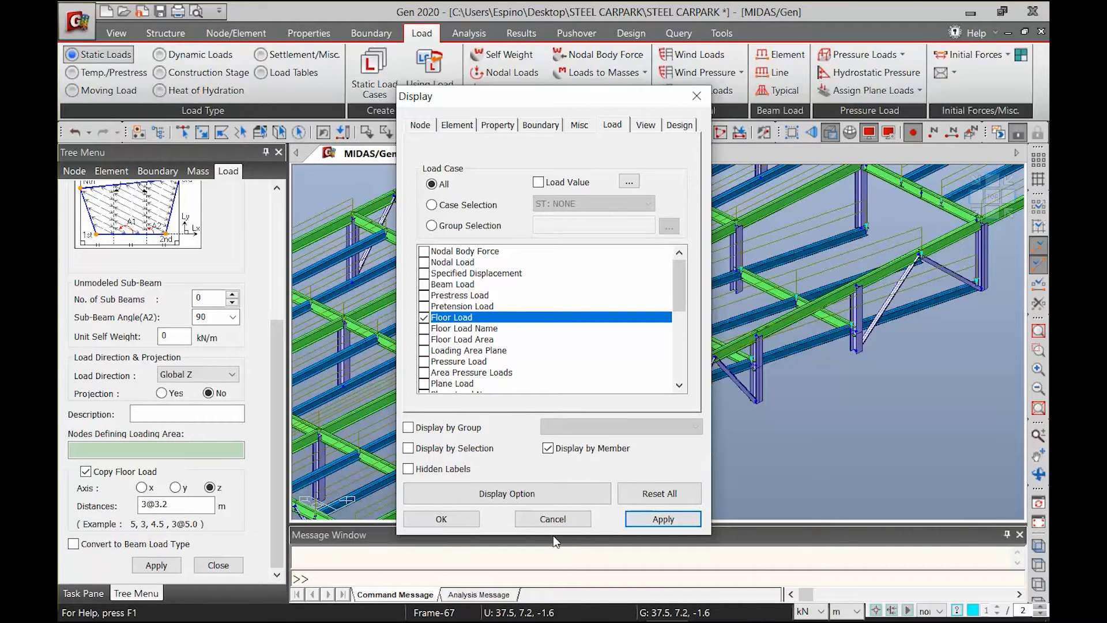
left_click(424, 319)
left_click(648, 519)
left_click(450, 519)
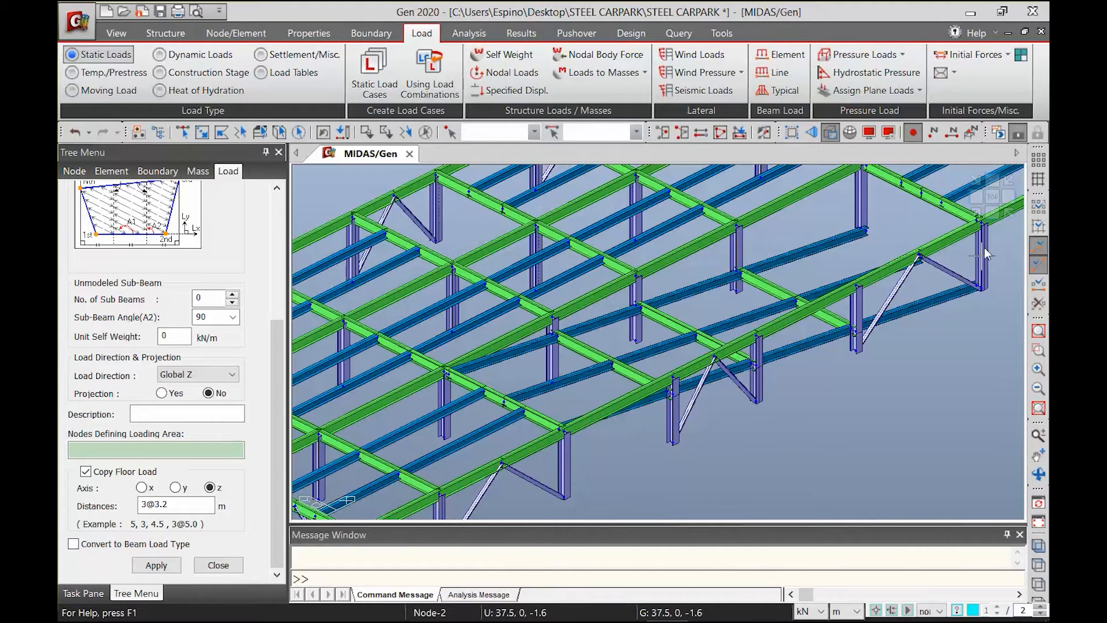
left_click(1038, 331)
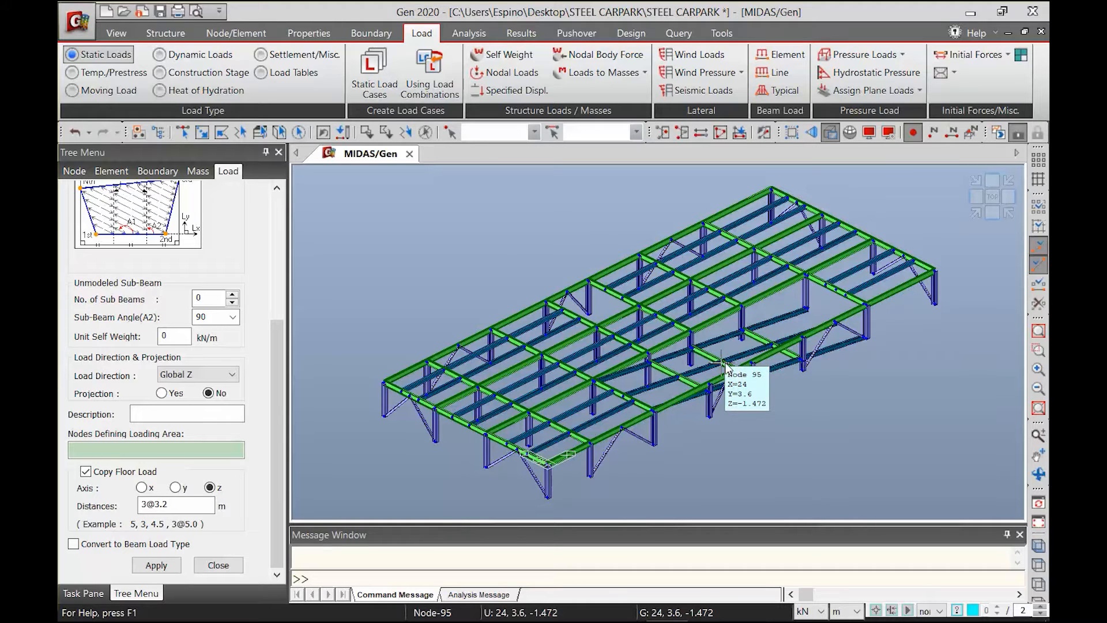
Add the WLX wind load to IBC2012(ASCE7-10) with basic wind speed 250/1.6 mile/h, exposure category B and Y-direction factor 0
left_click(686, 55)
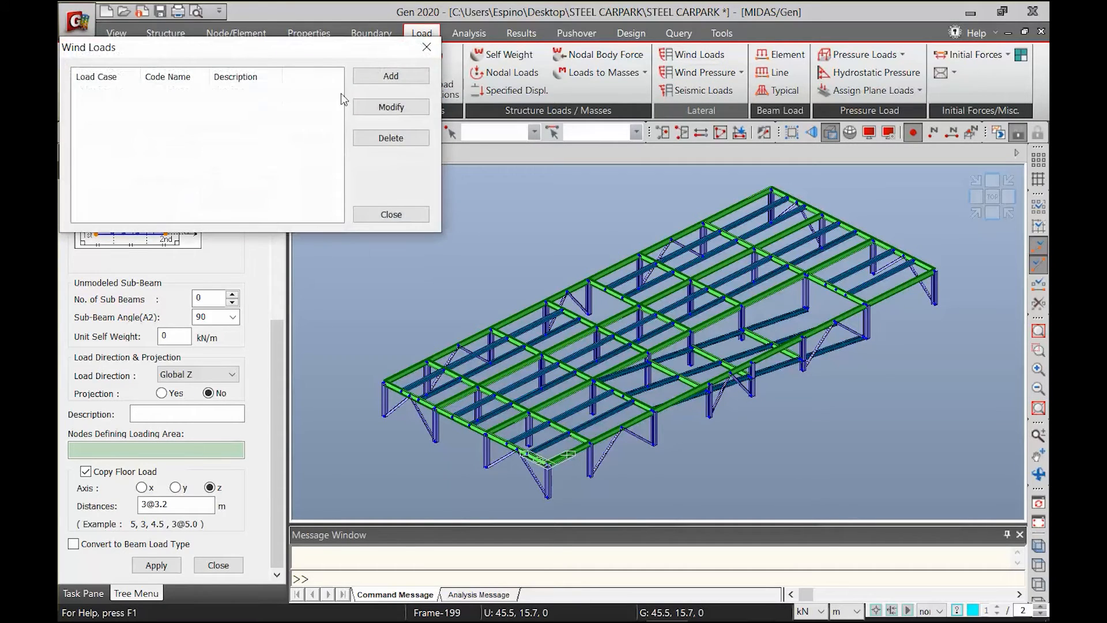
left_click(391, 75)
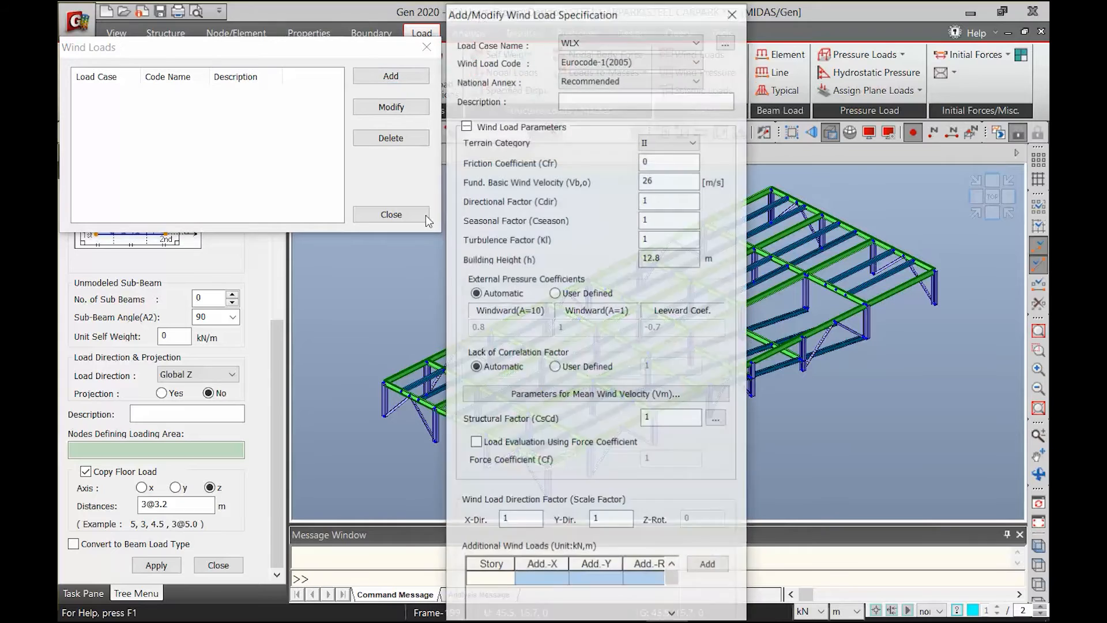
left_click(583, 61)
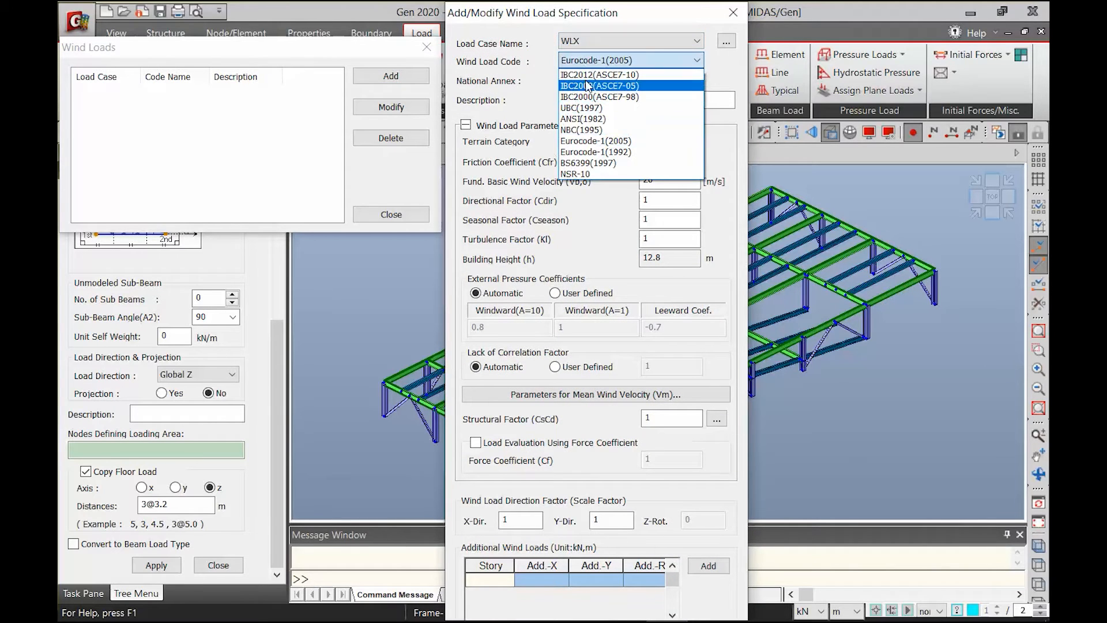
left_click(584, 91)
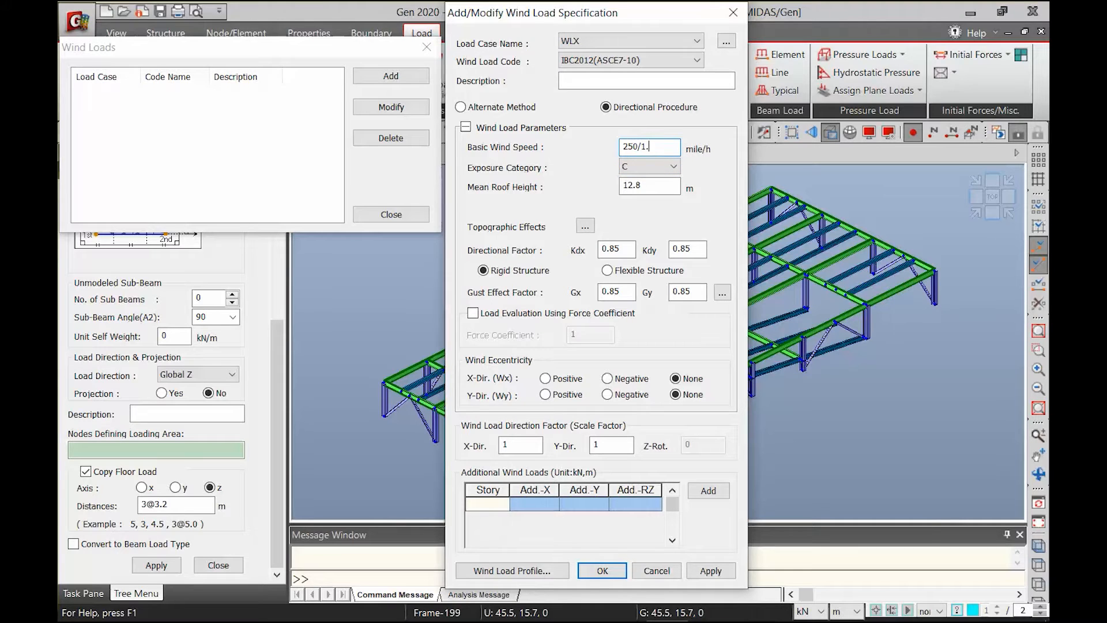
left_click(672, 166)
left_click(652, 183)
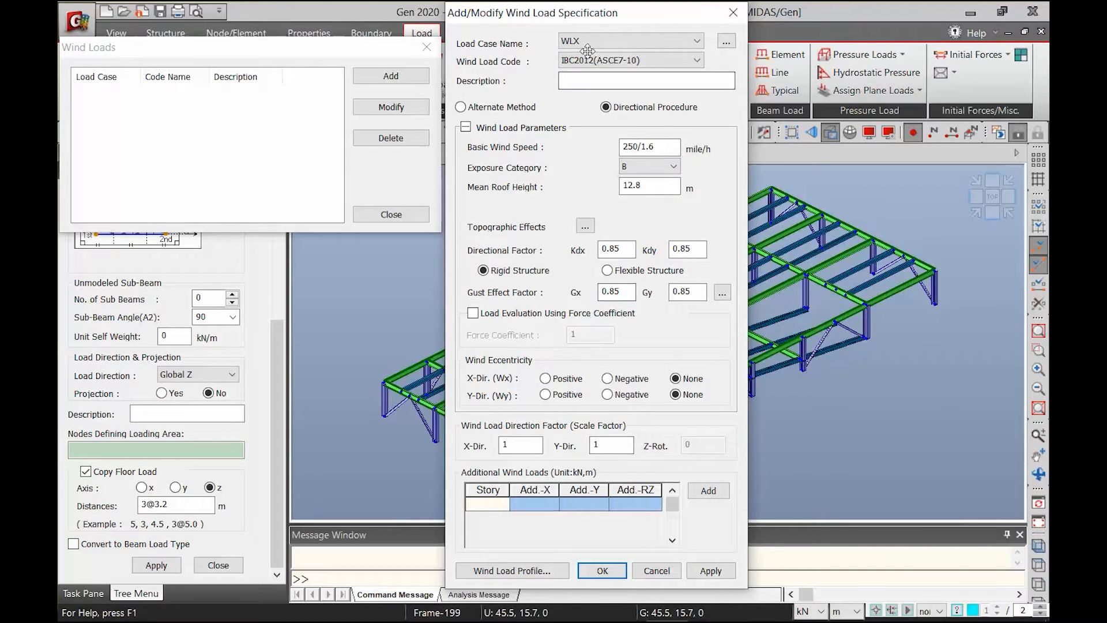
double_click(610, 444)
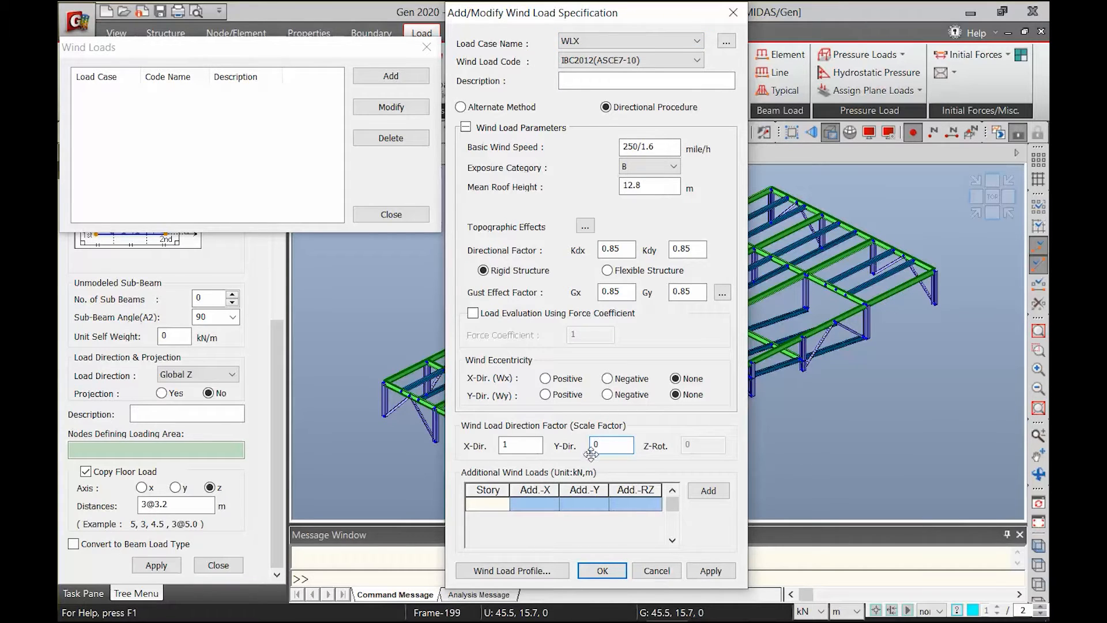
left_click(710, 571)
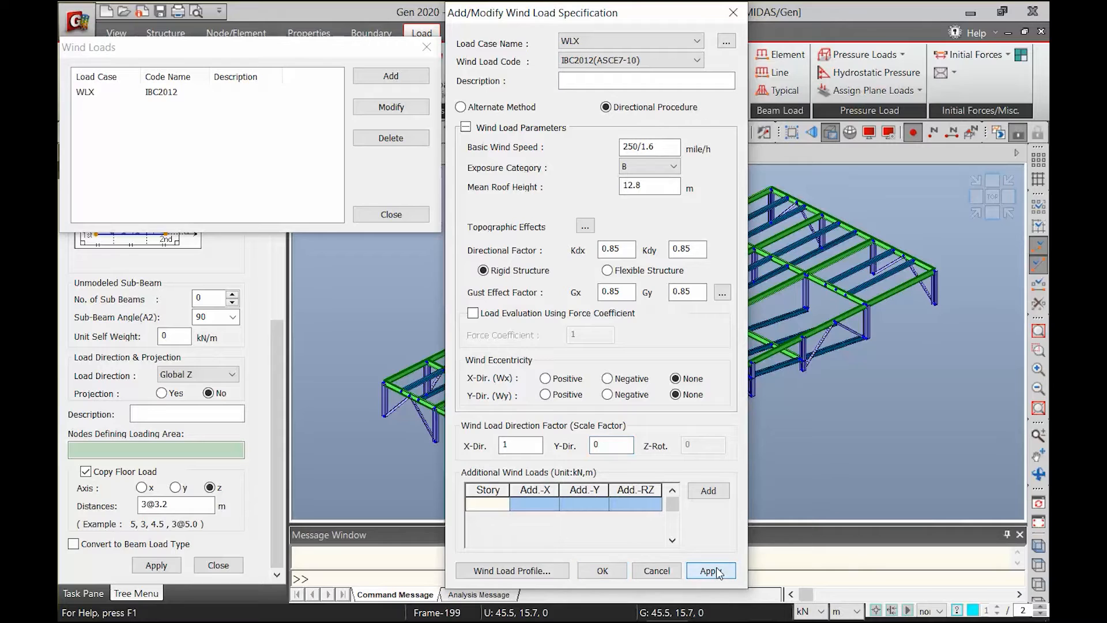
Add the WLY wind load with the same parameters, an X-direction factor of 0 and a Y-direction factor of 1
left_click(581, 41)
left_click(584, 88)
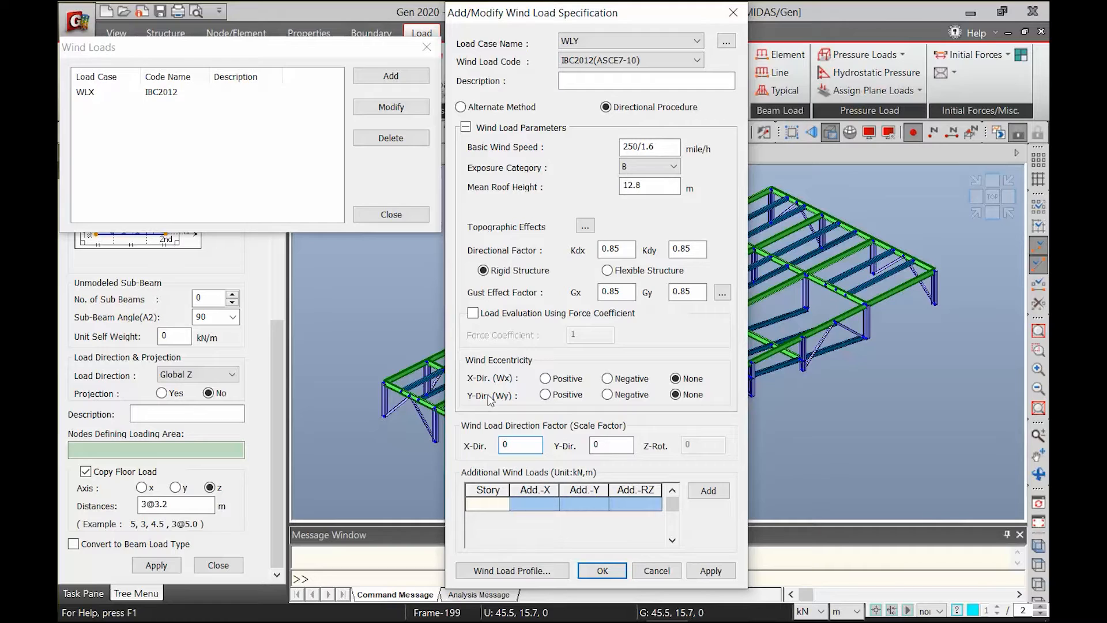
left_click(598, 445)
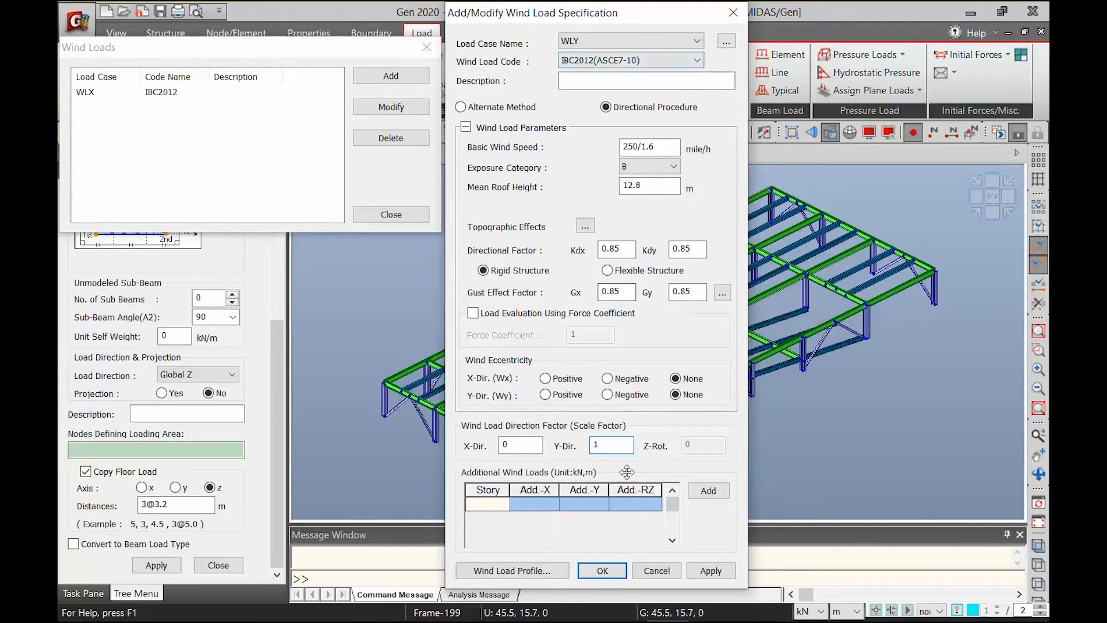
left_click(615, 571)
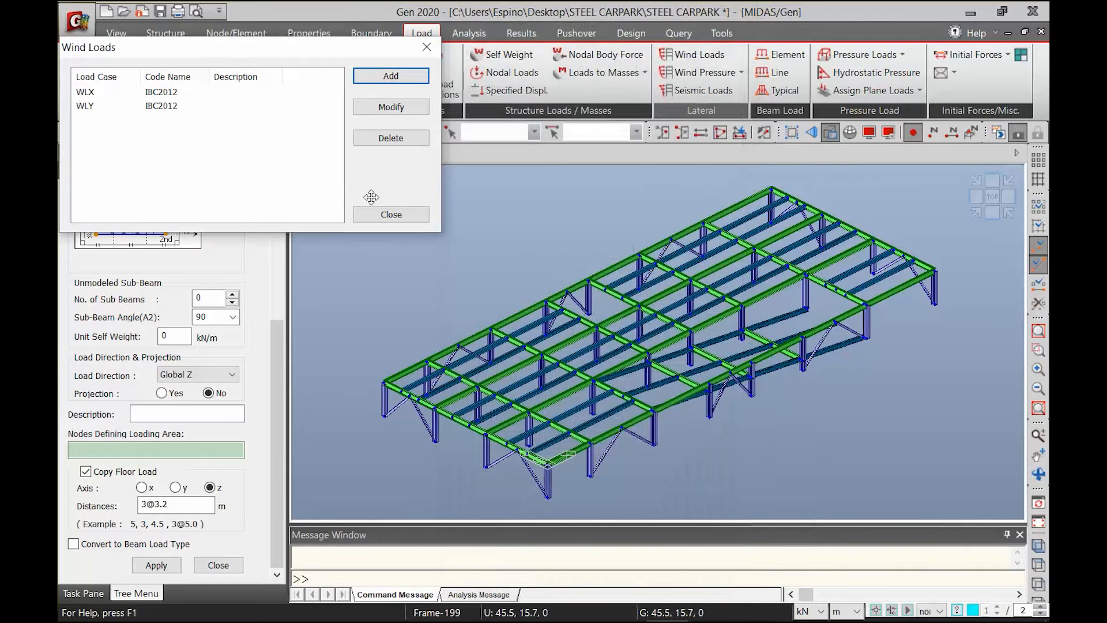
Examine the WLY wind load profile, comparing story shear and story force and the X and Y components
double_click(159, 107)
left_click(497, 571)
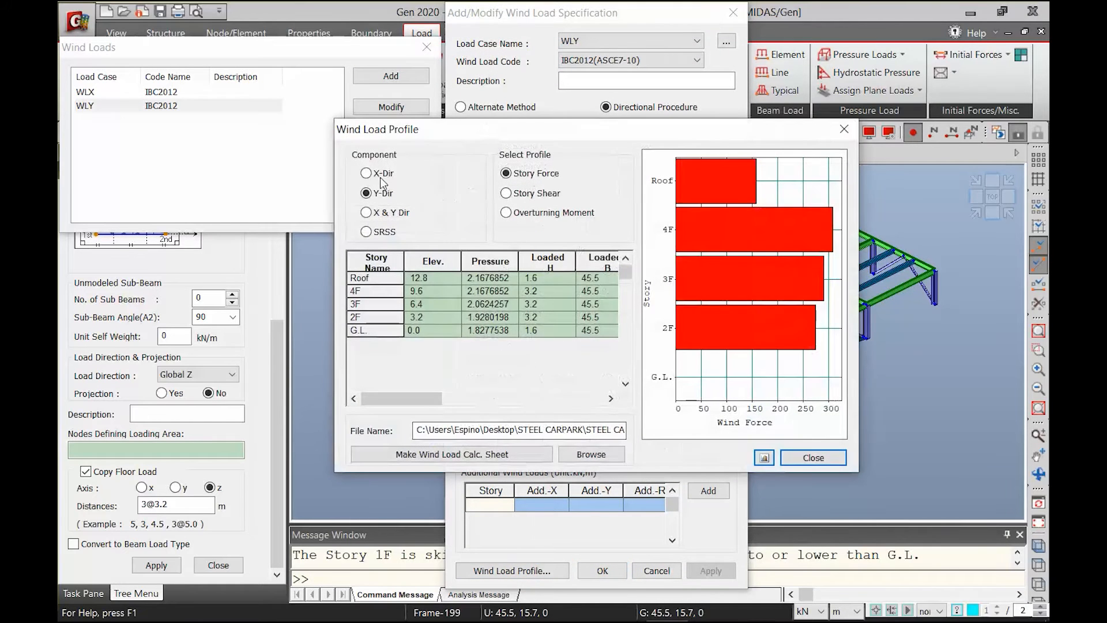
left_click(526, 196)
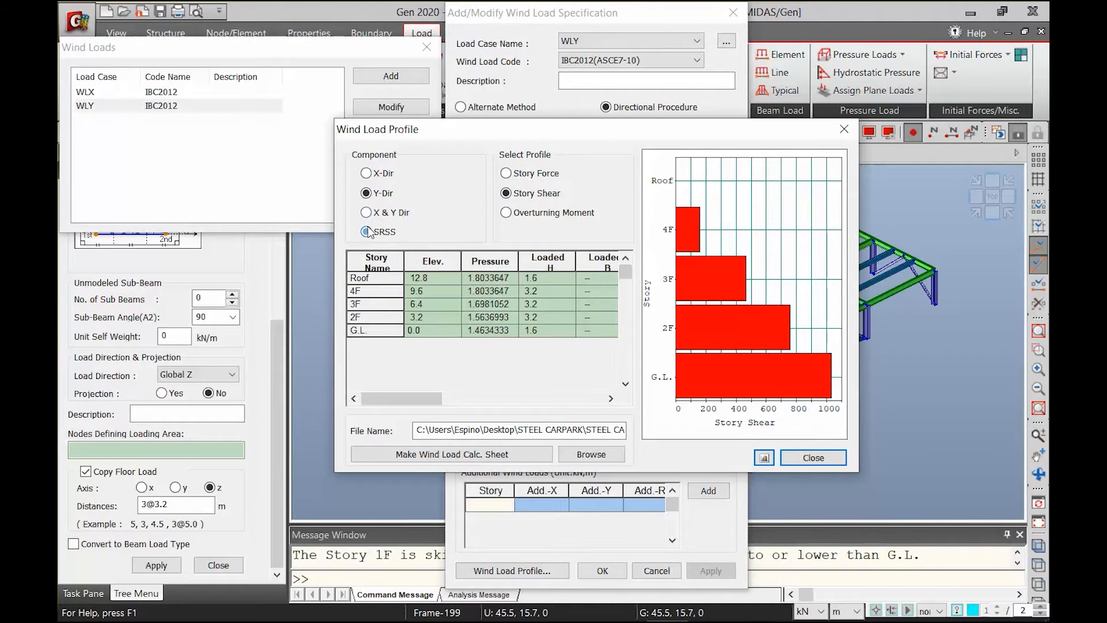
left_click(367, 173)
left_click(366, 193)
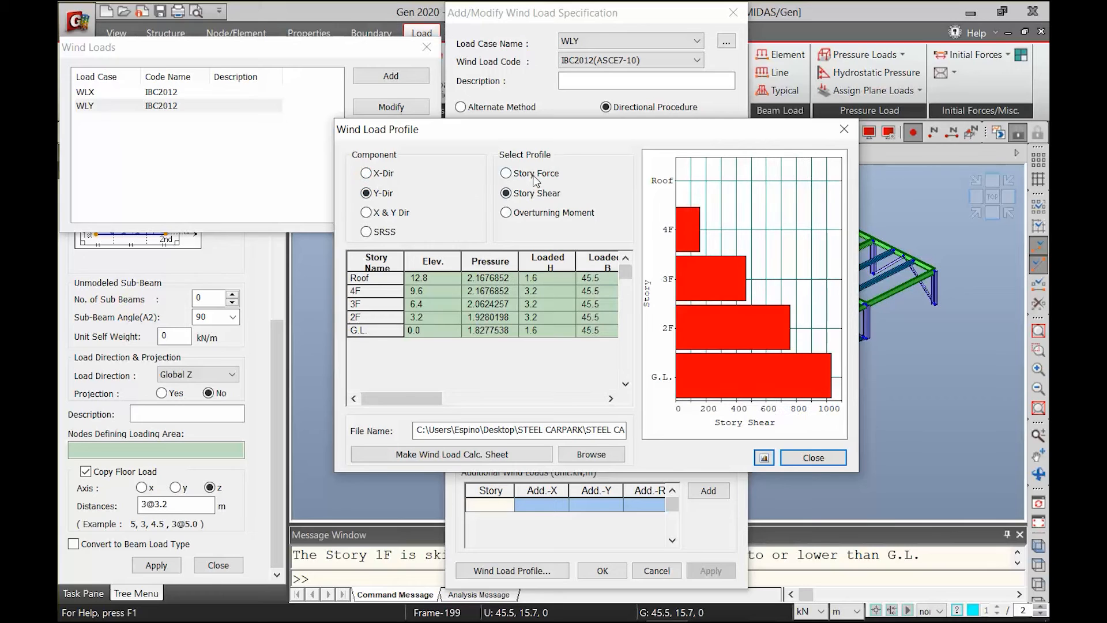
left_click(534, 175)
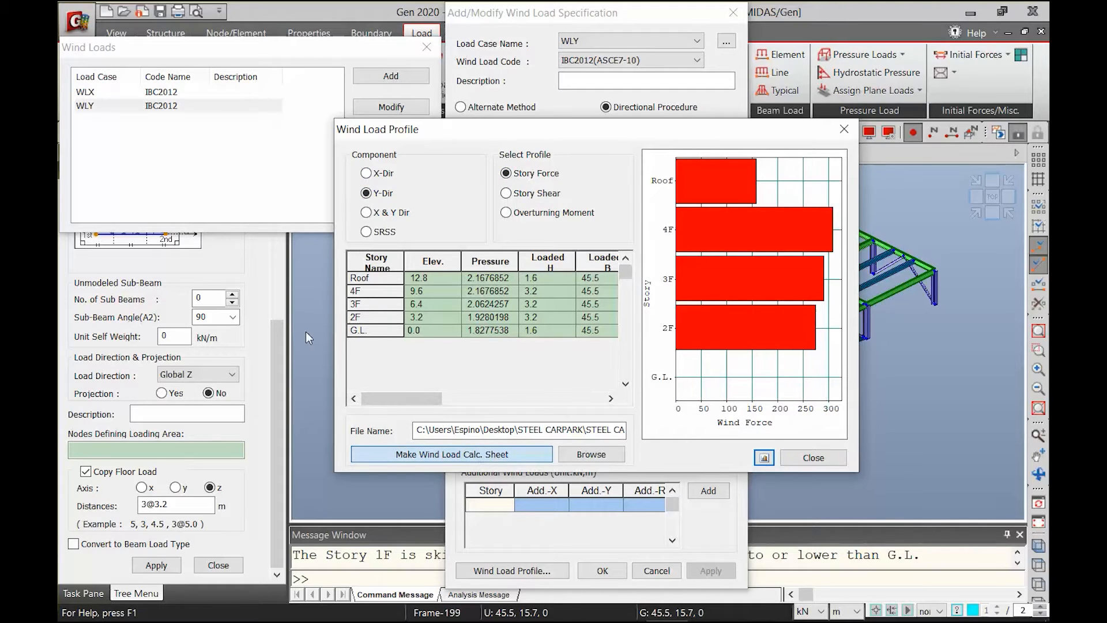
Generate the wind load calculation sheet, read through it, and close the sheet and the wind load dialogs
left_click(468, 457)
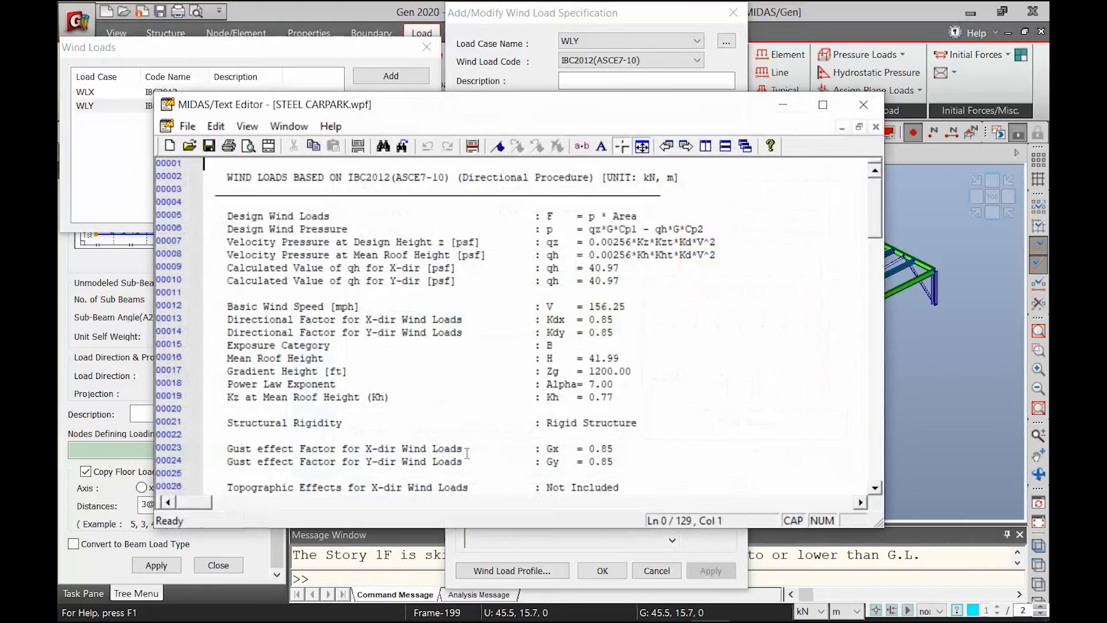
scroll(487, 422, "down", 7)
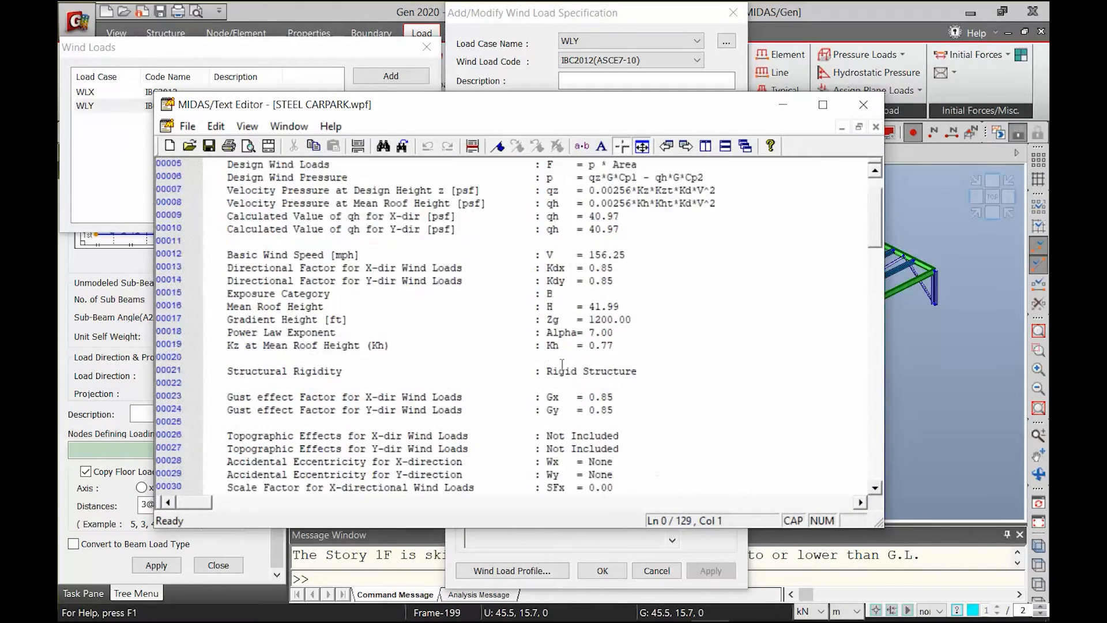
left_click_drag(872, 274, 852, 151)
left_click(863, 109)
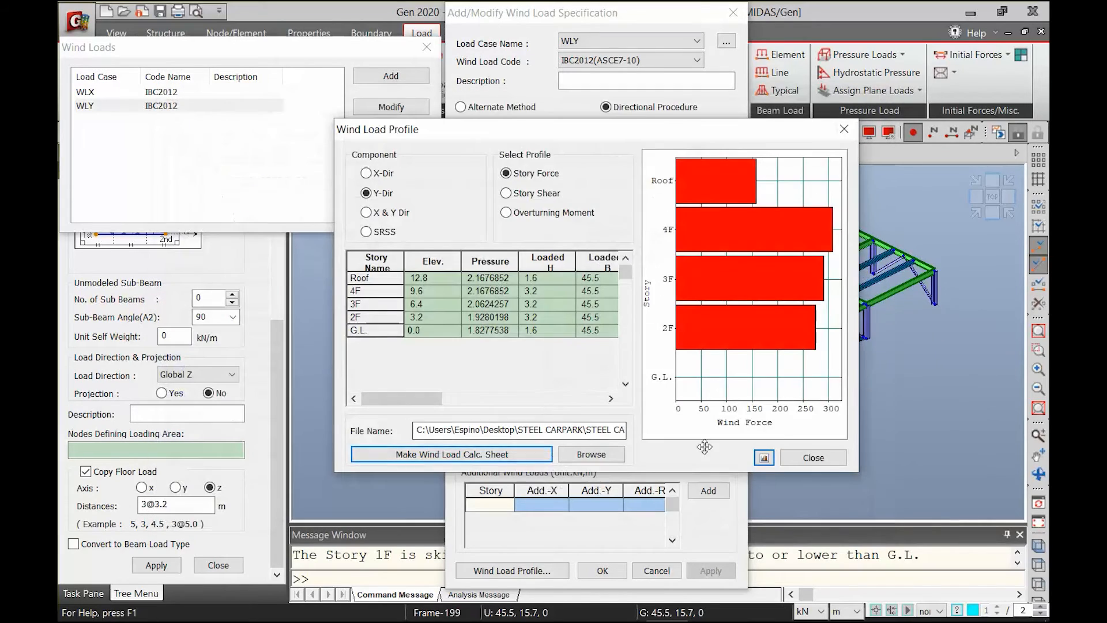
left_click(882, 459)
left_click(657, 571)
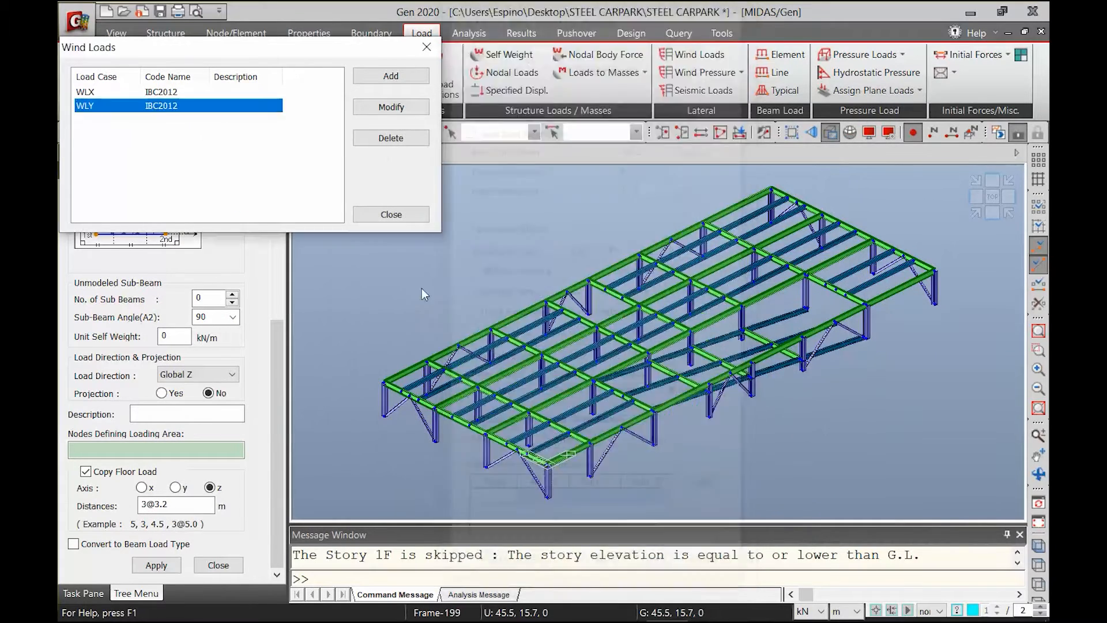
left_click(391, 214)
Define the EQX static seismic load to UBC(1997) with soil profile Sd, zone factor 4 (0.40) and code periods from T = 0.035Hn^(3/4) in both directions
left_click(703, 90)
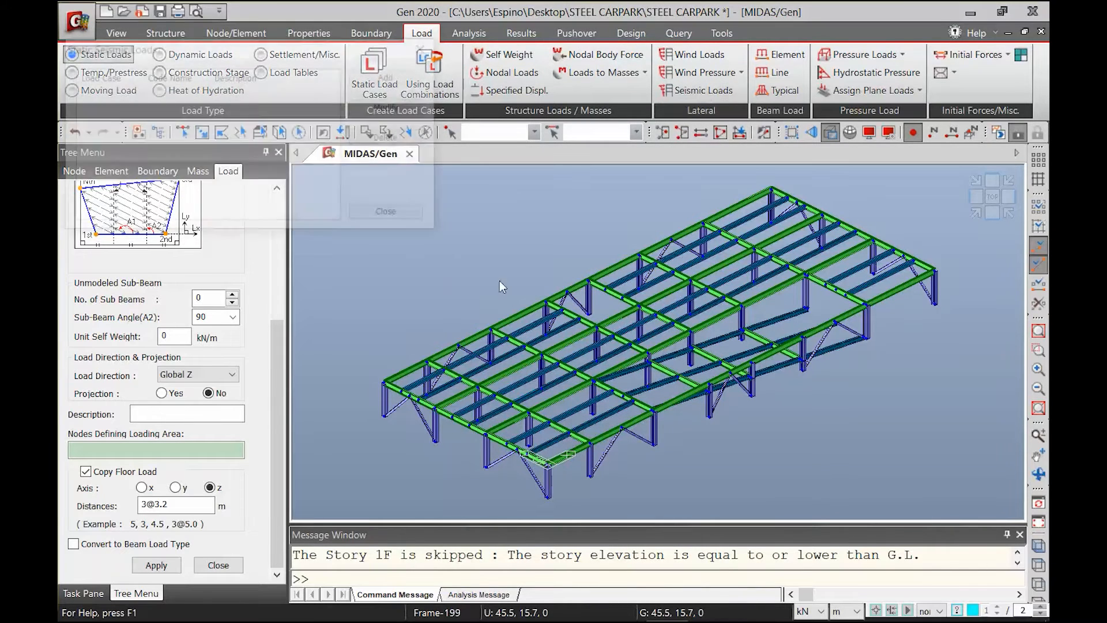
left_click(381, 84)
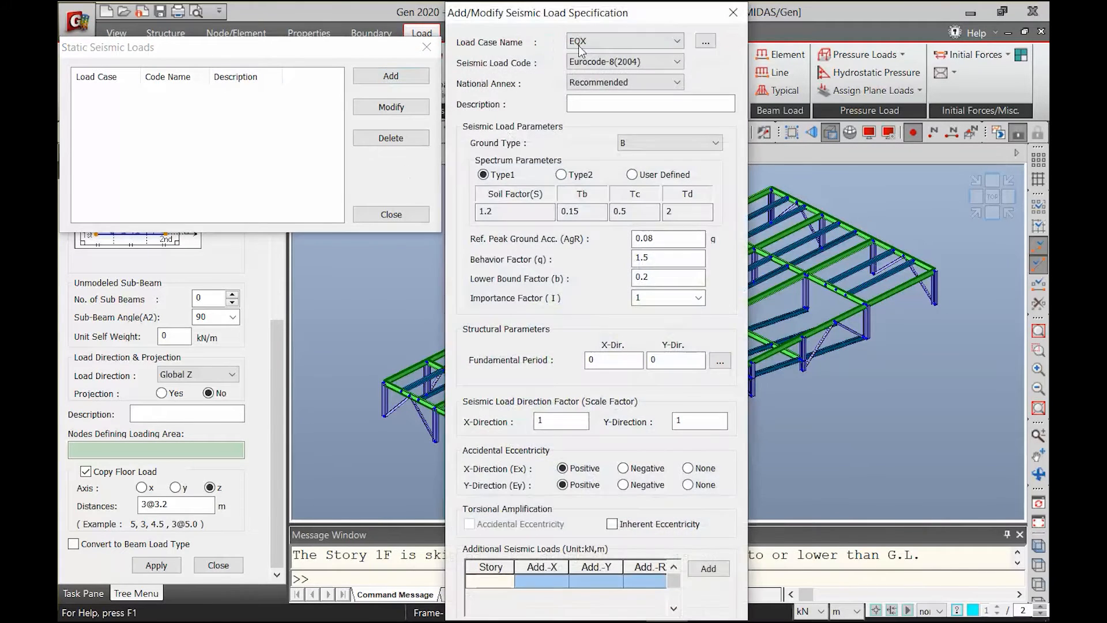
left_click(603, 62)
left_click(600, 109)
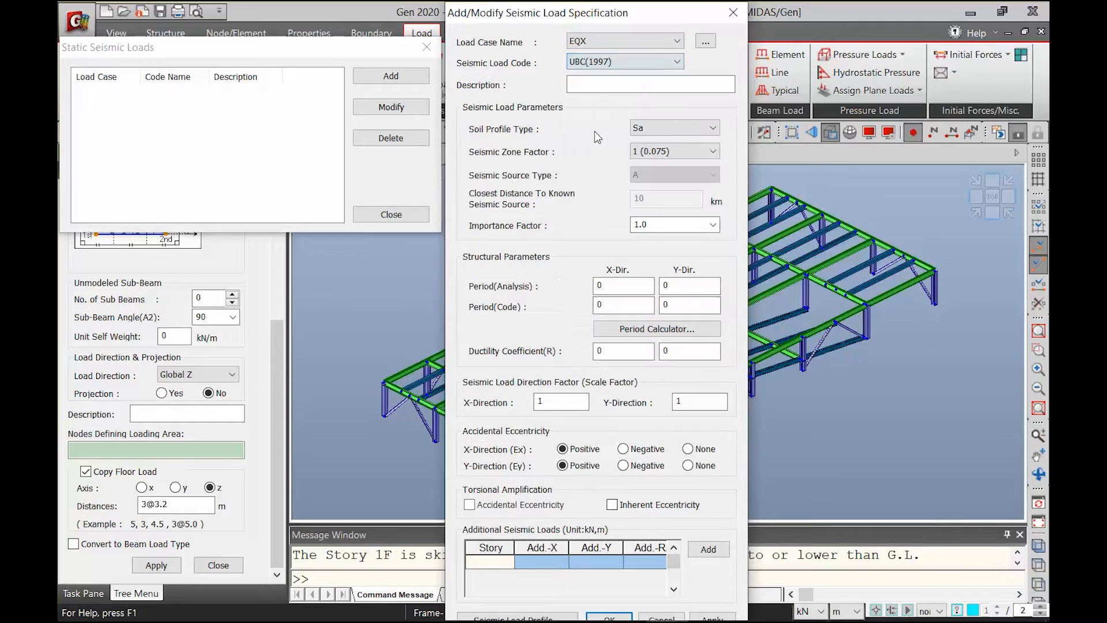
left_click(673, 128)
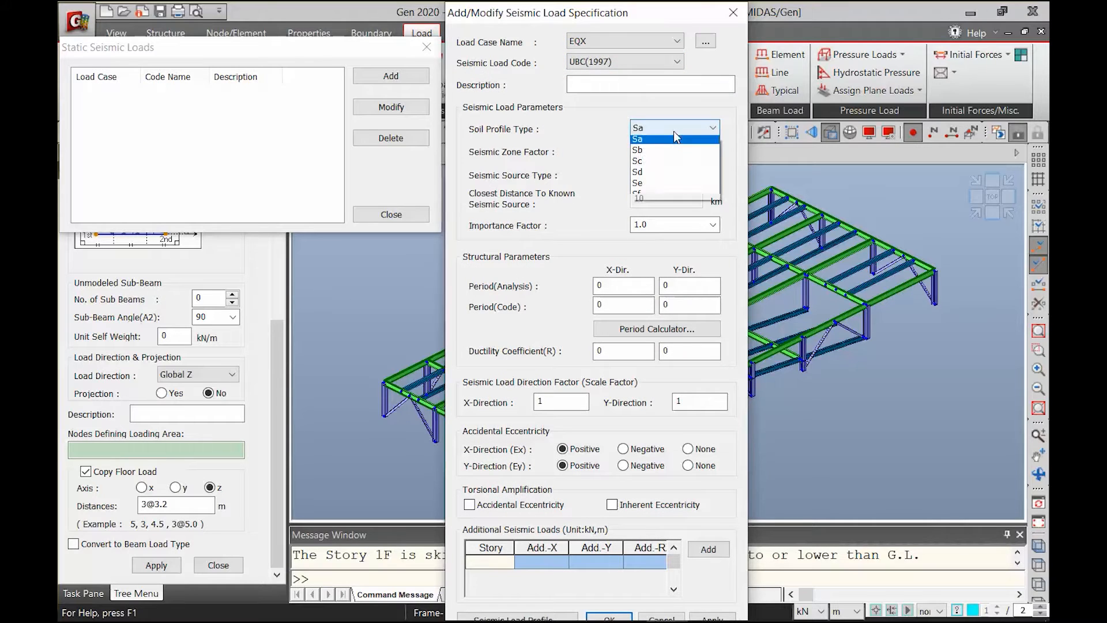
left_click(647, 175)
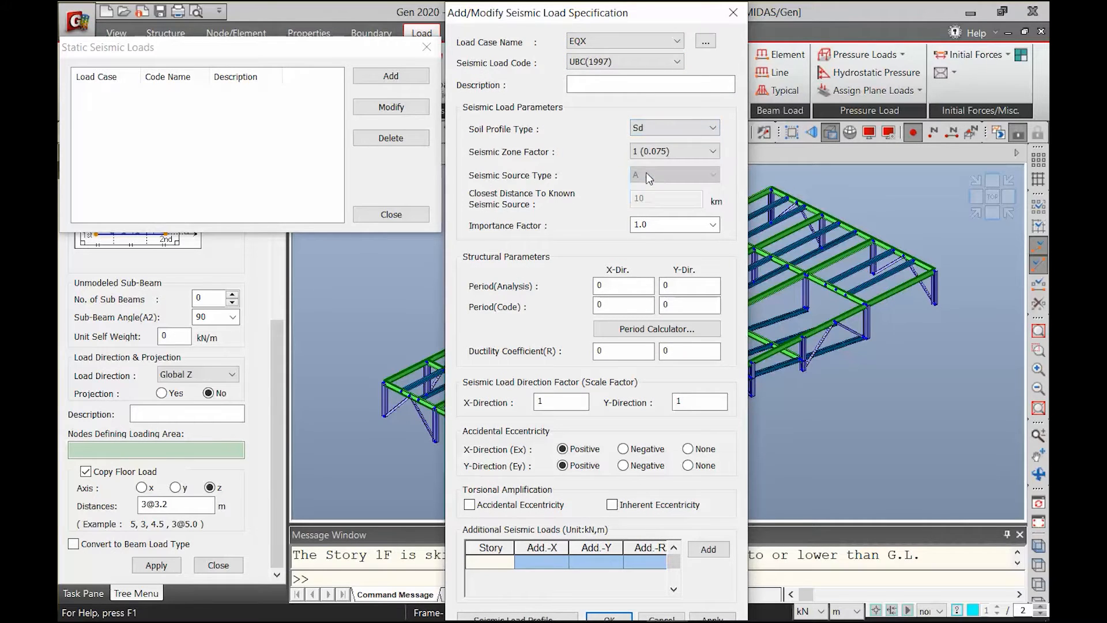
left_click(659, 150)
left_click(663, 209)
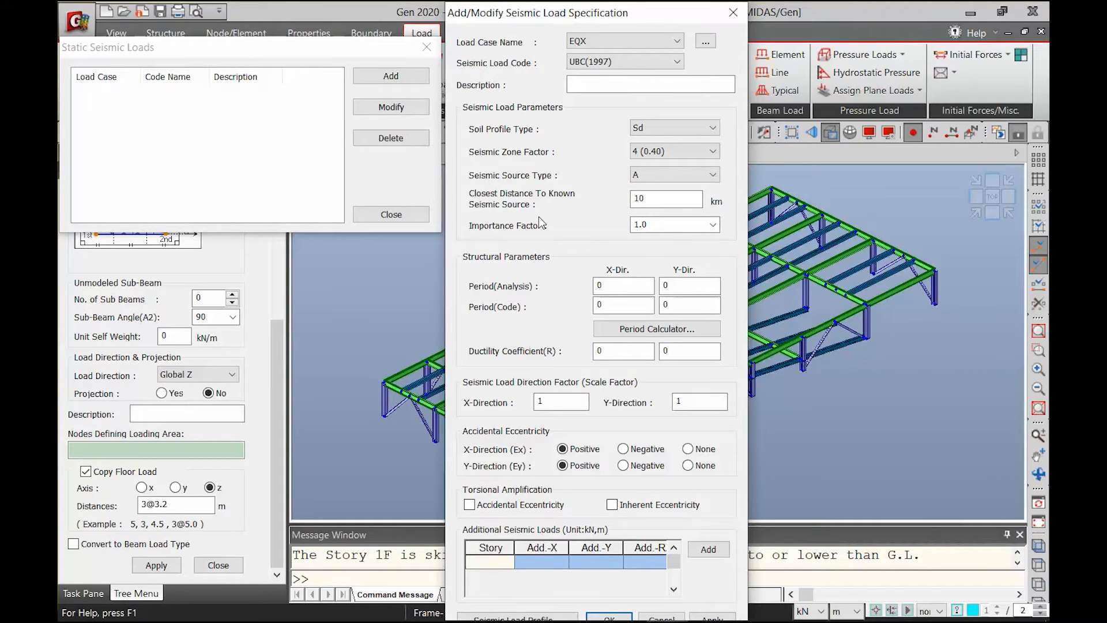
left_click(641, 333)
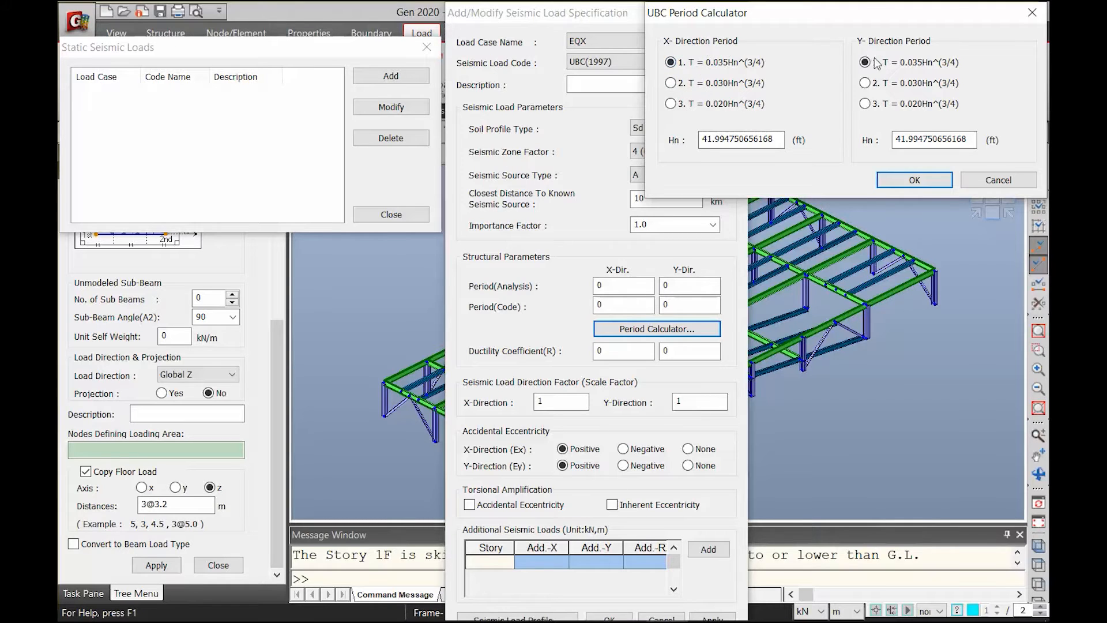
left_click(913, 179)
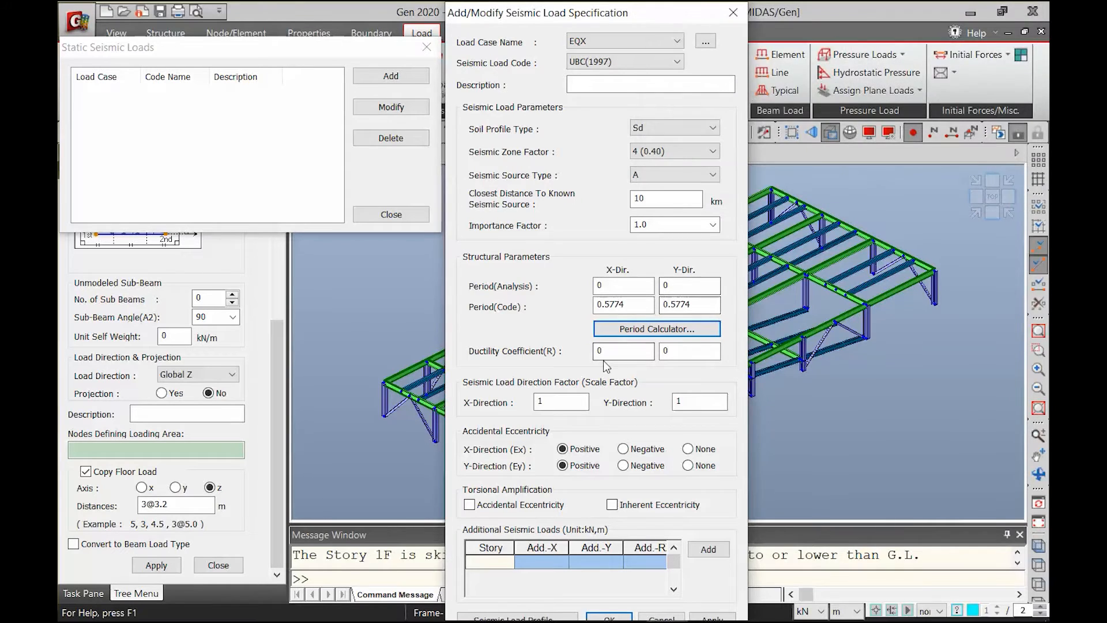
Switch to NSCP2015.pdf in Adobe Acrobat, look up R for the steel framing system in Table 208-11B, and return to midas Gen
left_click_drag(617, 349, 557, 347)
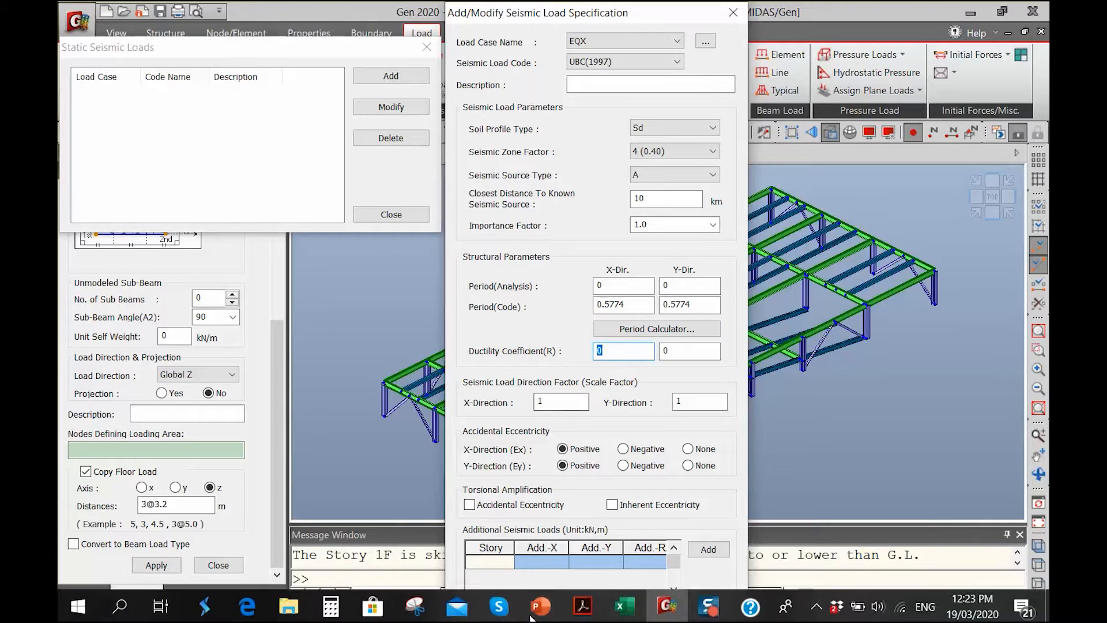
left_click(592, 613)
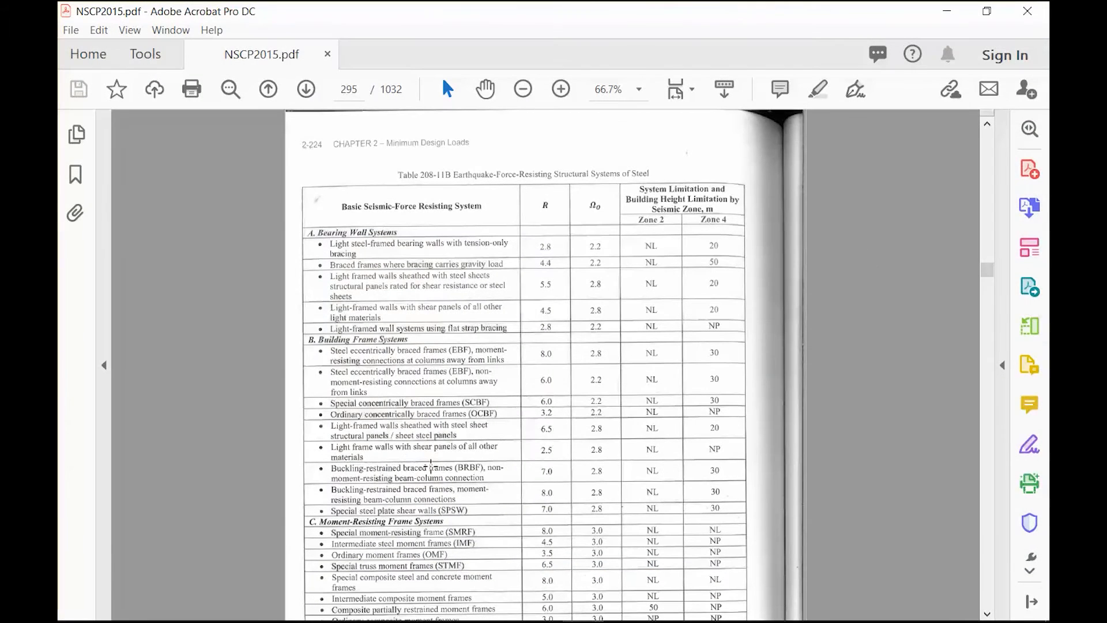
scroll(339, 419, "up", 2, "ctrl")
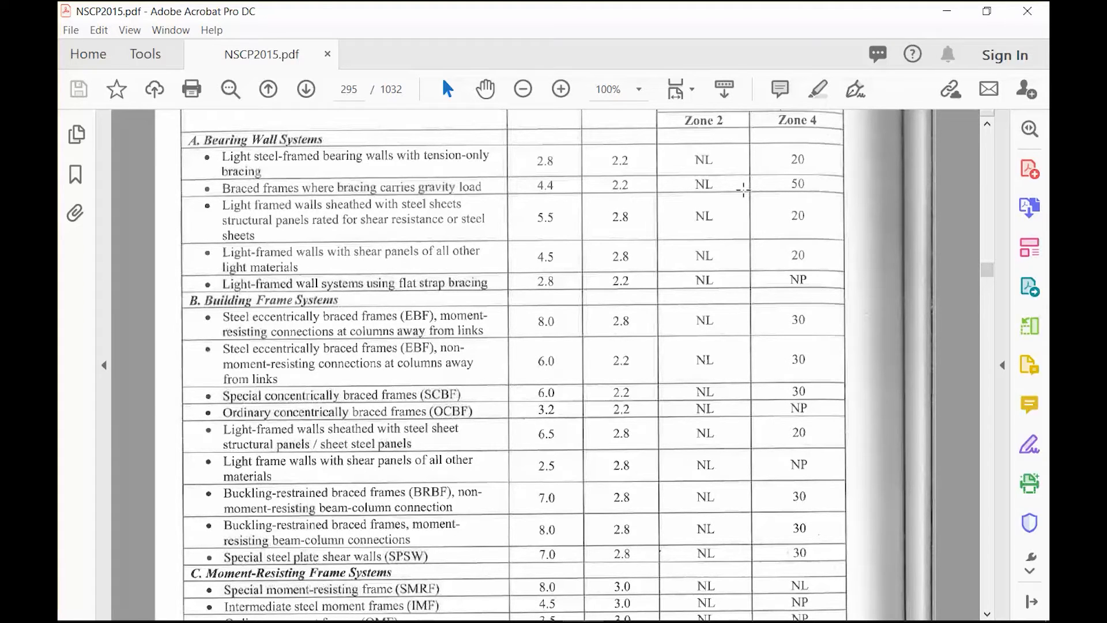
scroll(531, 391, "up", 3)
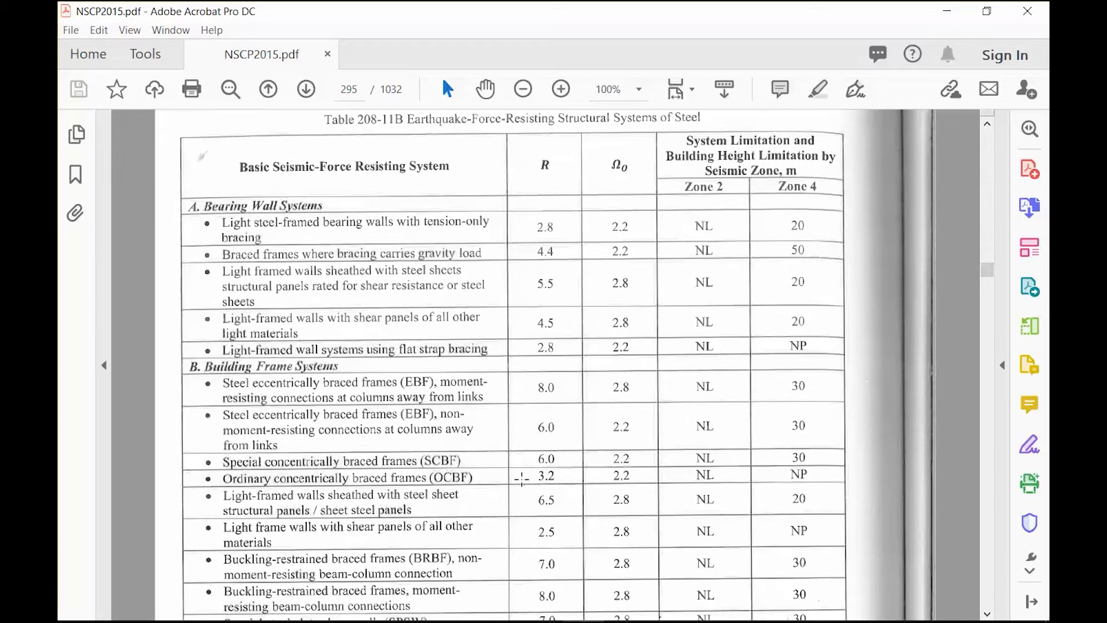
left_click(951, 13)
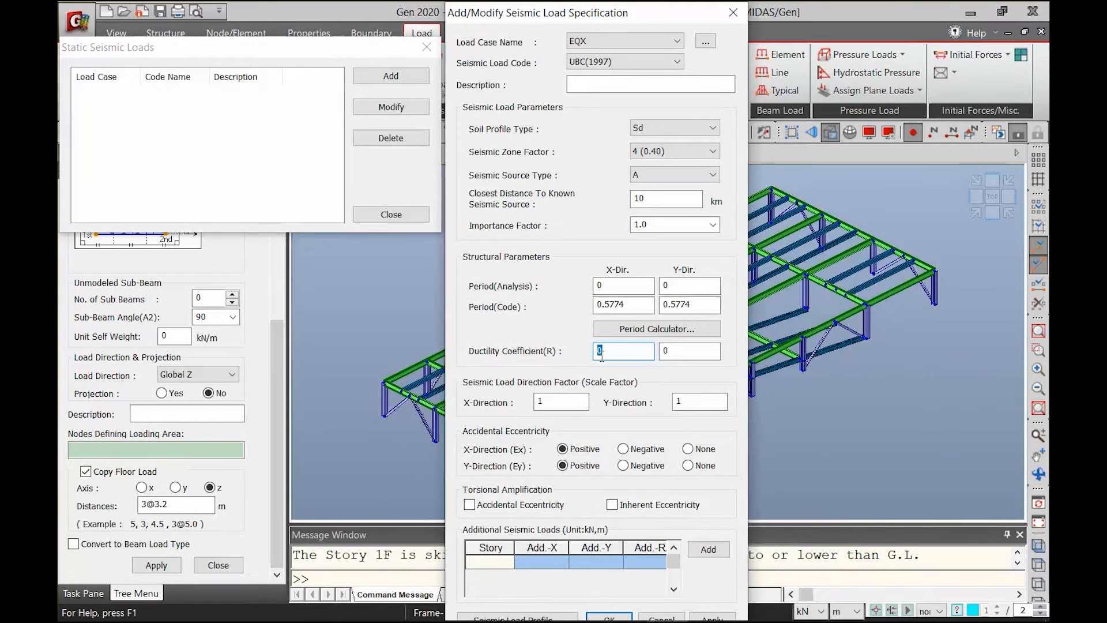
Set EQX's ductility coefficient R to 6 in both directions and its Y-direction scale factor to 0, and apply the seismic load
key("Tab")
type("6")
left_click(558, 403)
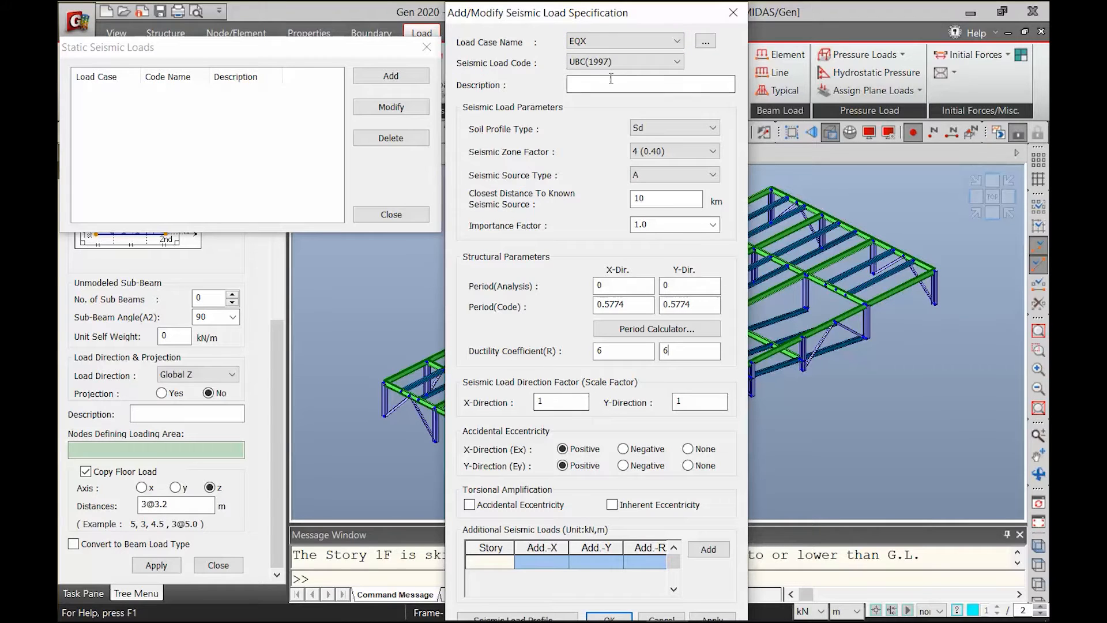
key("Tab")
key("Tab")
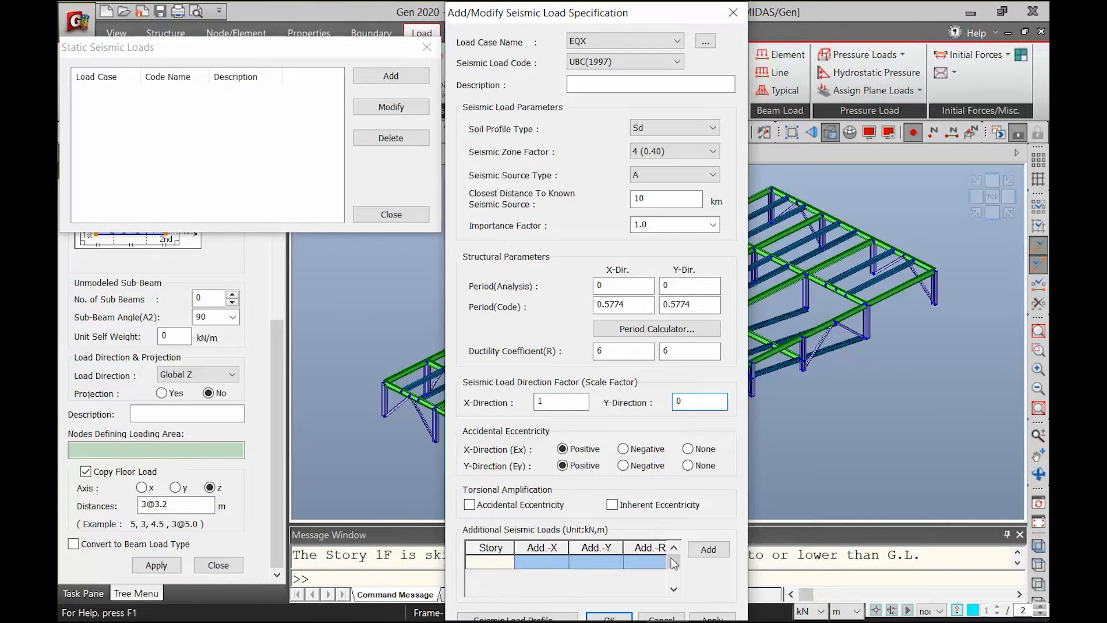
left_click(712, 617)
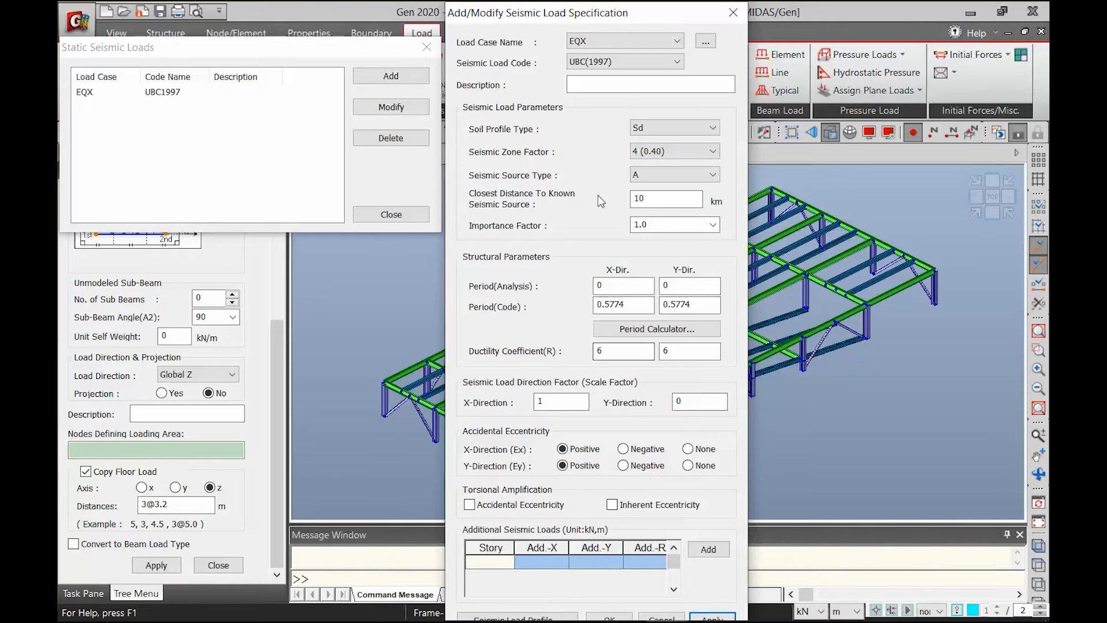
Define the EQY static seismic load with an X-direction scale factor of 0 and a Y-direction scale factor of 1, and apply it
left_click(605, 44)
left_click(587, 108)
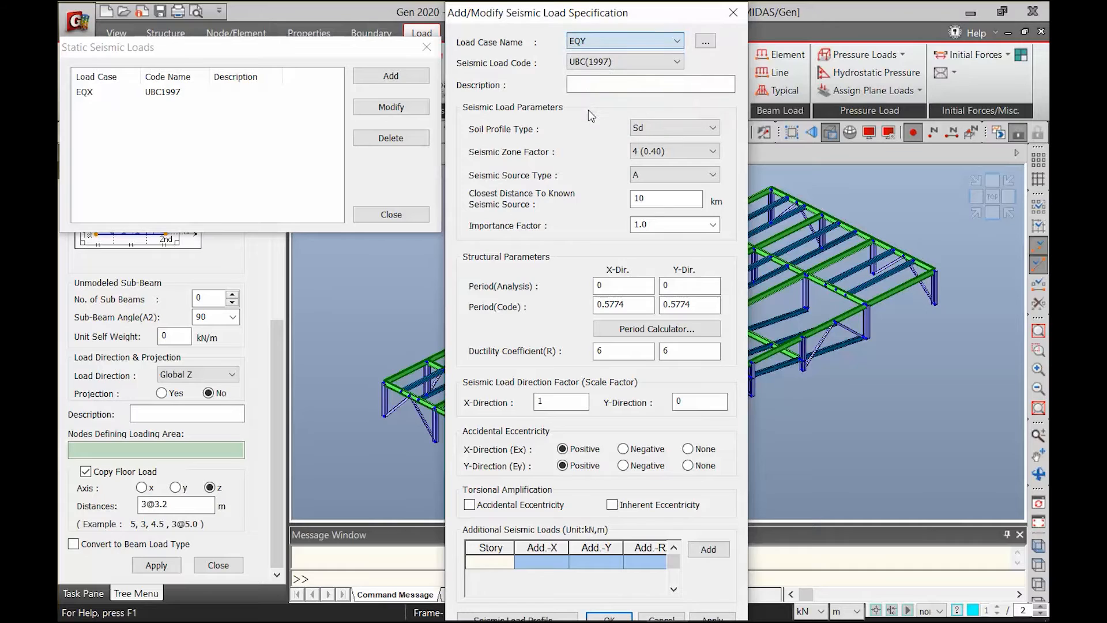
type("0")
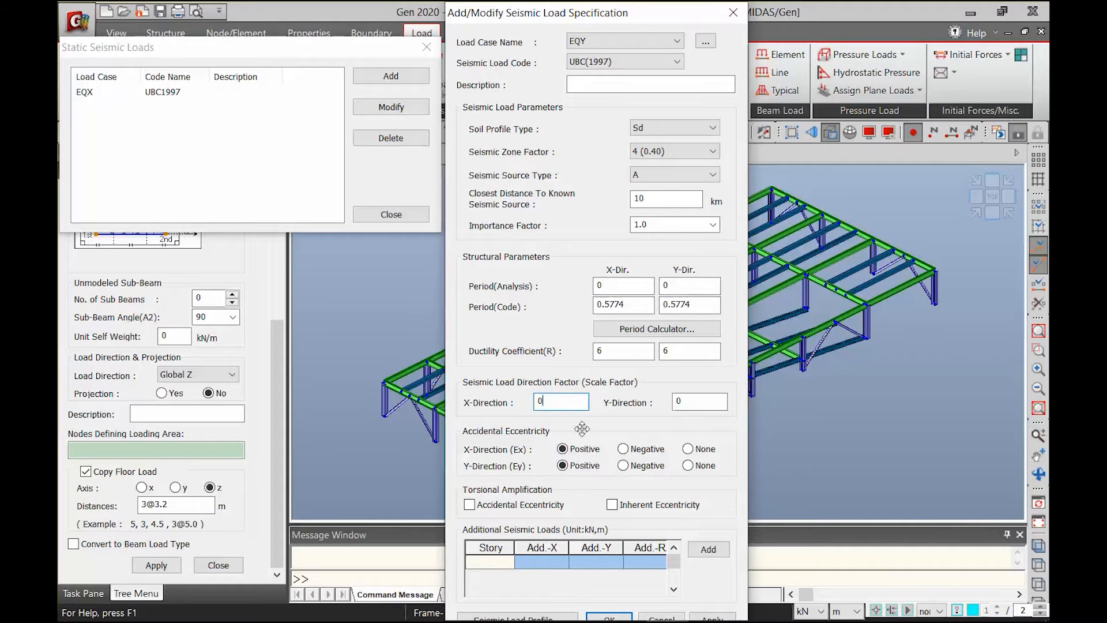
double_click(679, 401)
type("1")
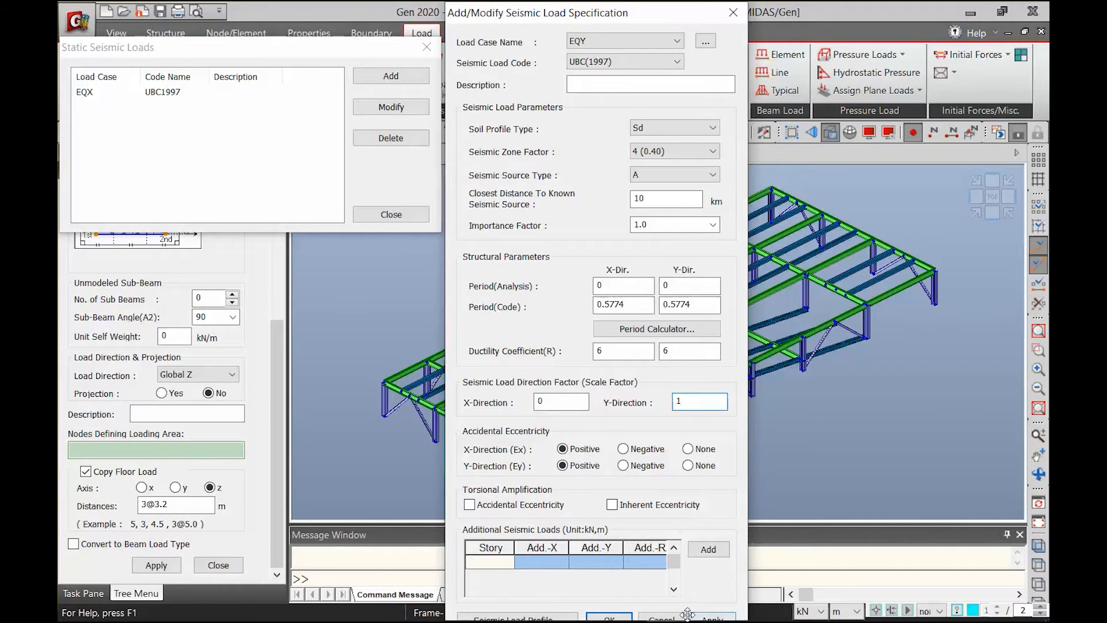
left_click(704, 618)
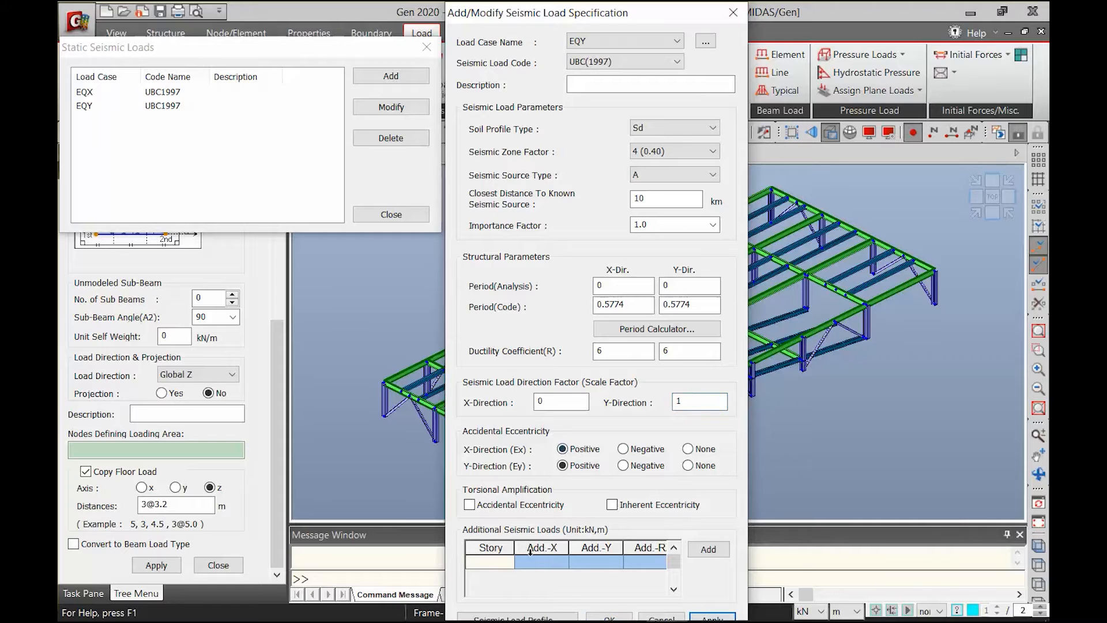
View the story shear in EQY's seismic load profile and generate the seismic load calculation sheet
left_click(537, 618)
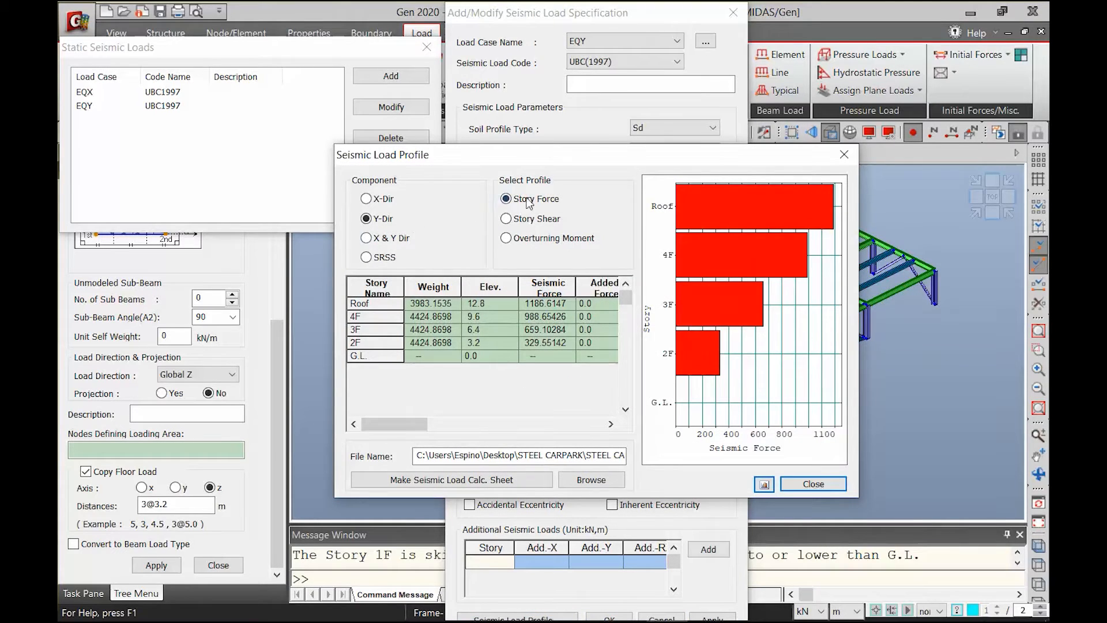
left_click(524, 224)
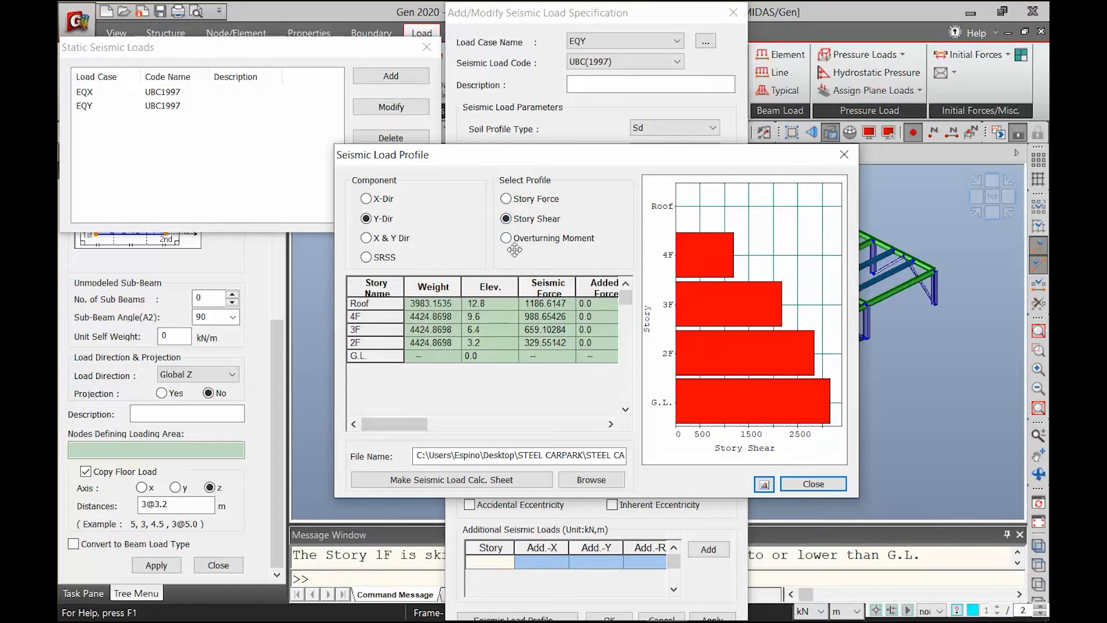
left_click(444, 480)
left_click(444, 480)
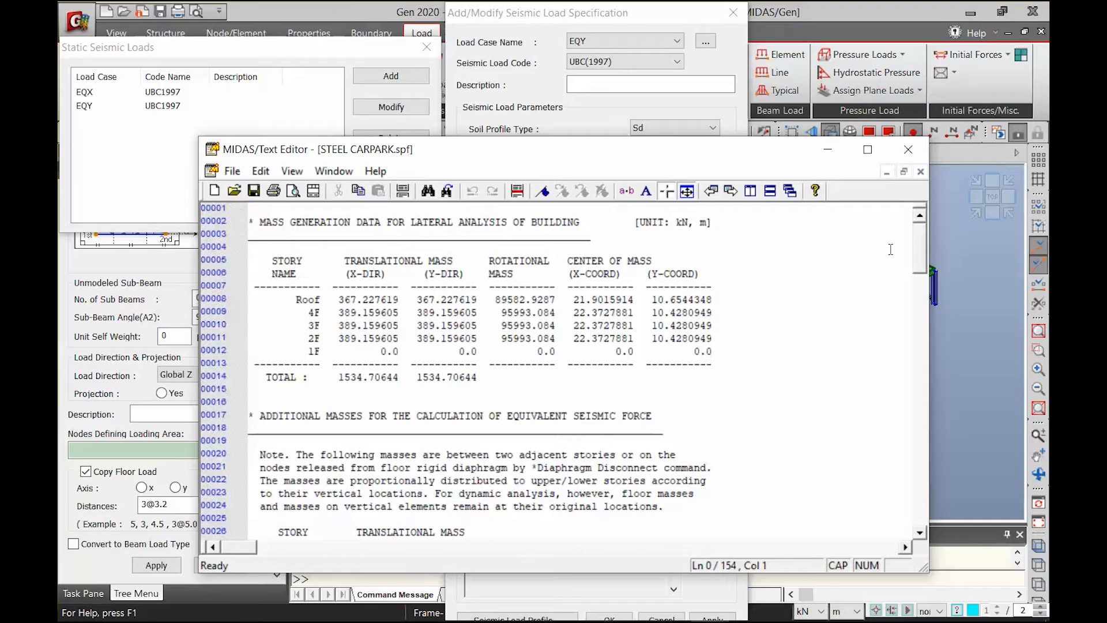
Read through the seismic load calculation sheet, then close the sheet, the load profile and the static seismic load dialogs
left_click_drag(922, 259, 909, 417)
scroll(909, 417, "up", 16)
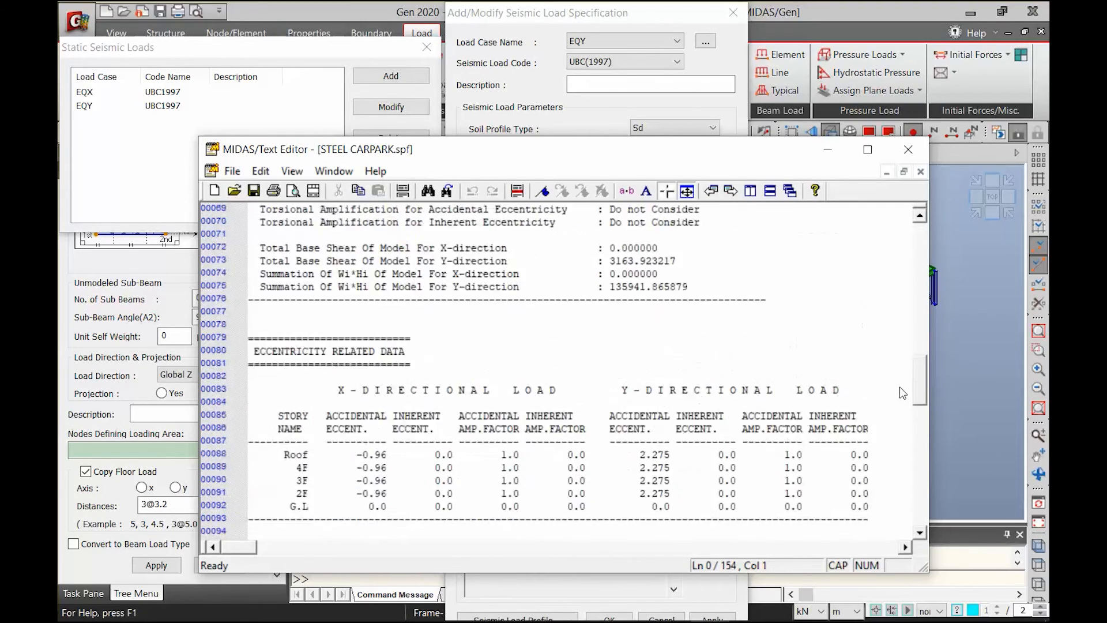
scroll(882, 325, "up", 10)
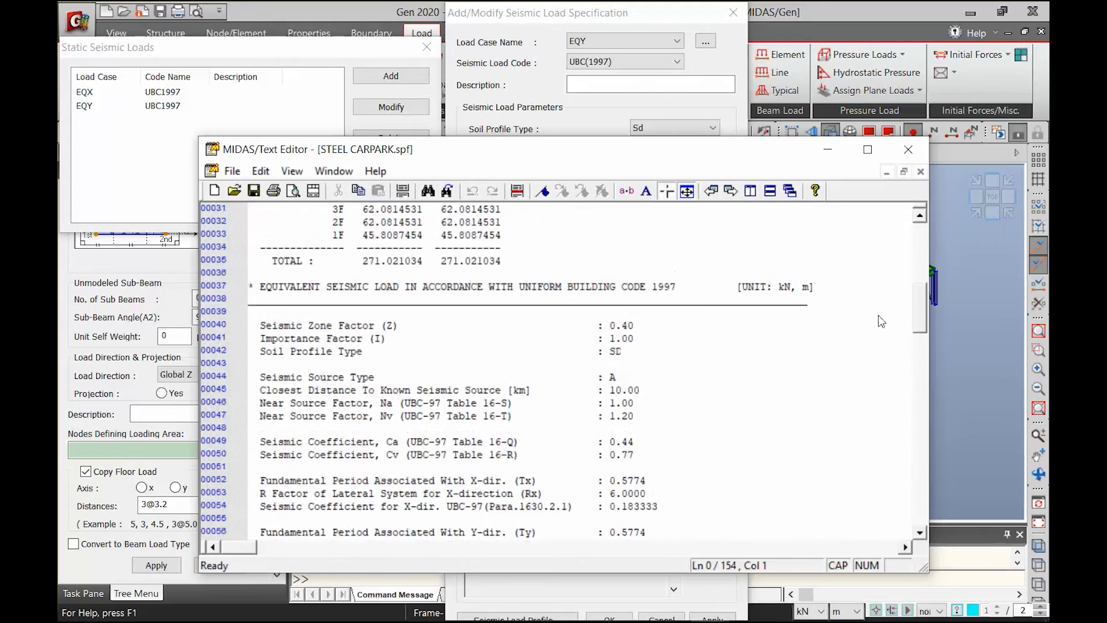
scroll(881, 257, "up", 1)
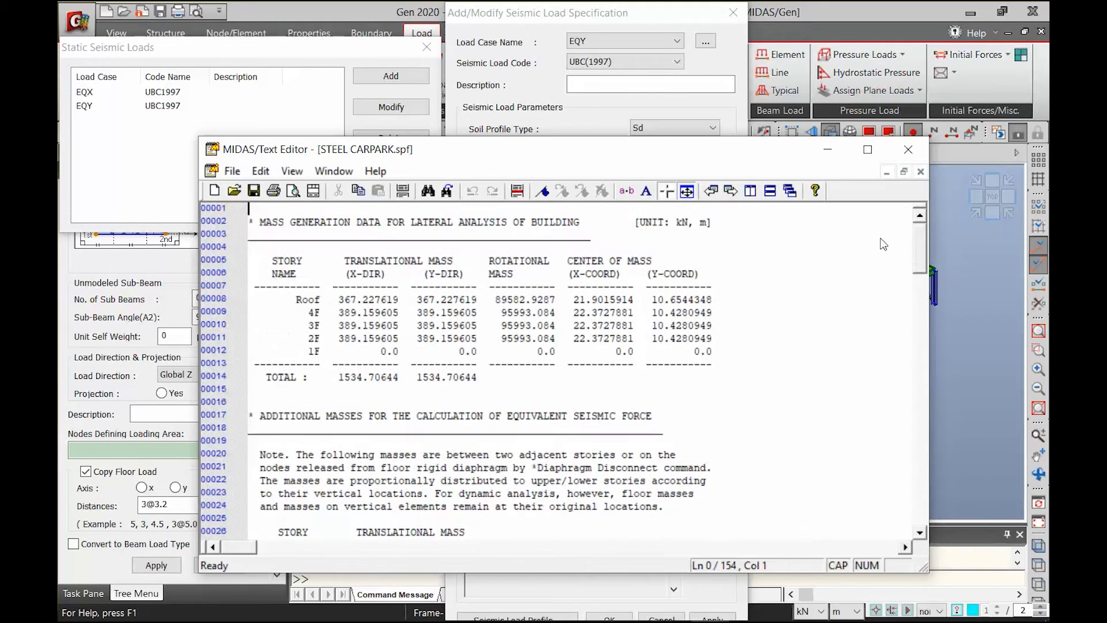
left_click_drag(923, 236, 904, 447)
left_click(908, 149)
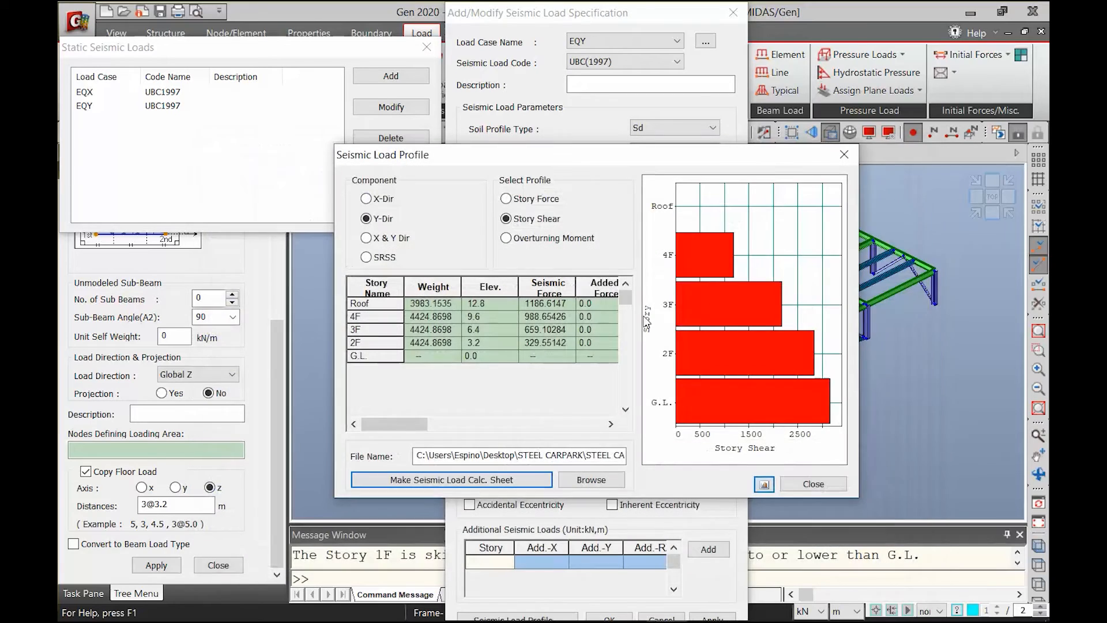
left_click(814, 484)
left_click(727, 14)
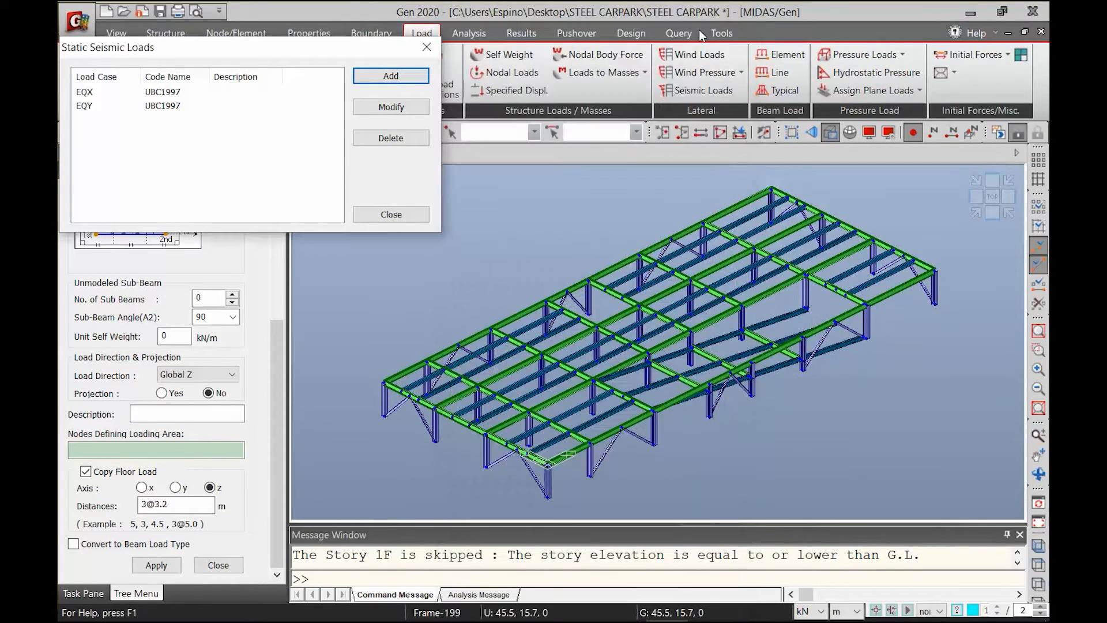
left_click(392, 215)
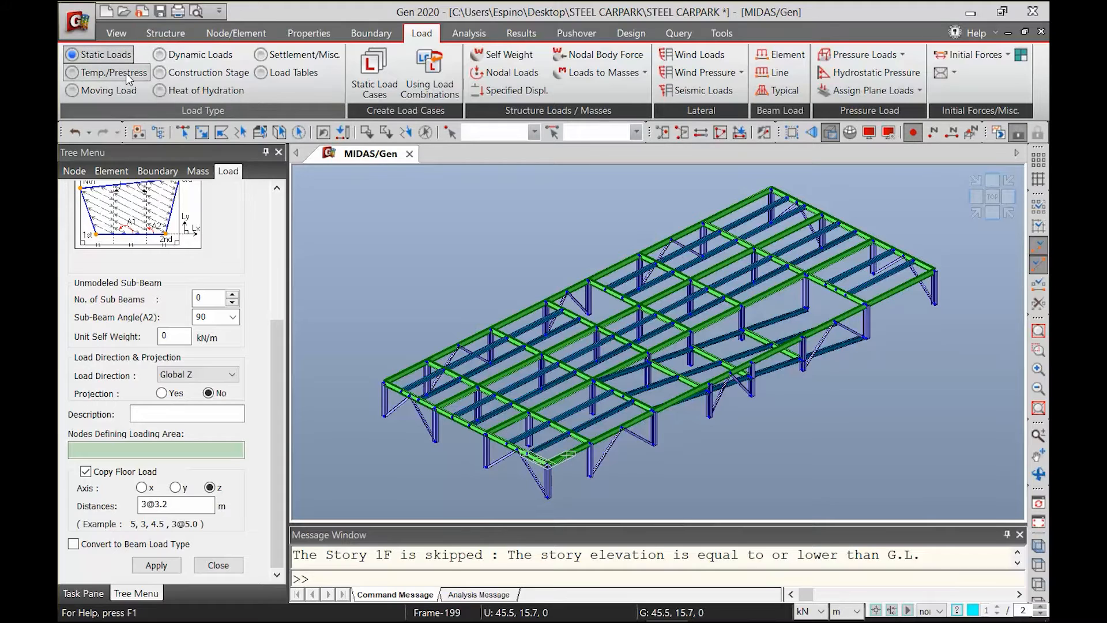
Start a new response spectrum function for dynamic loads and choose UBC(1997) as its design spectrum
left_click(189, 55)
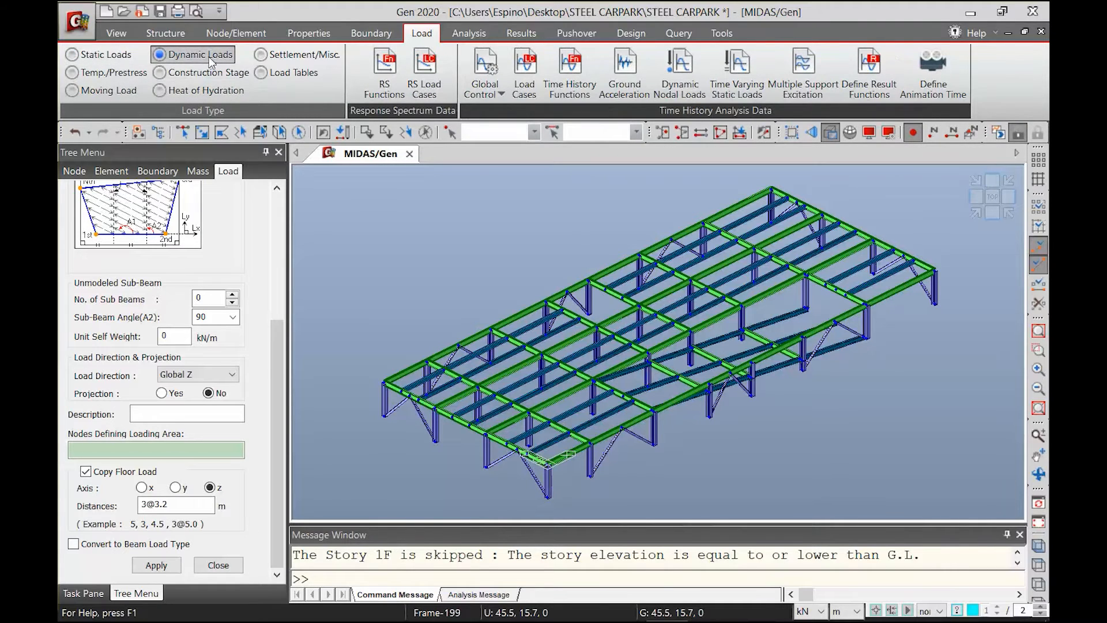
left_click(391, 96)
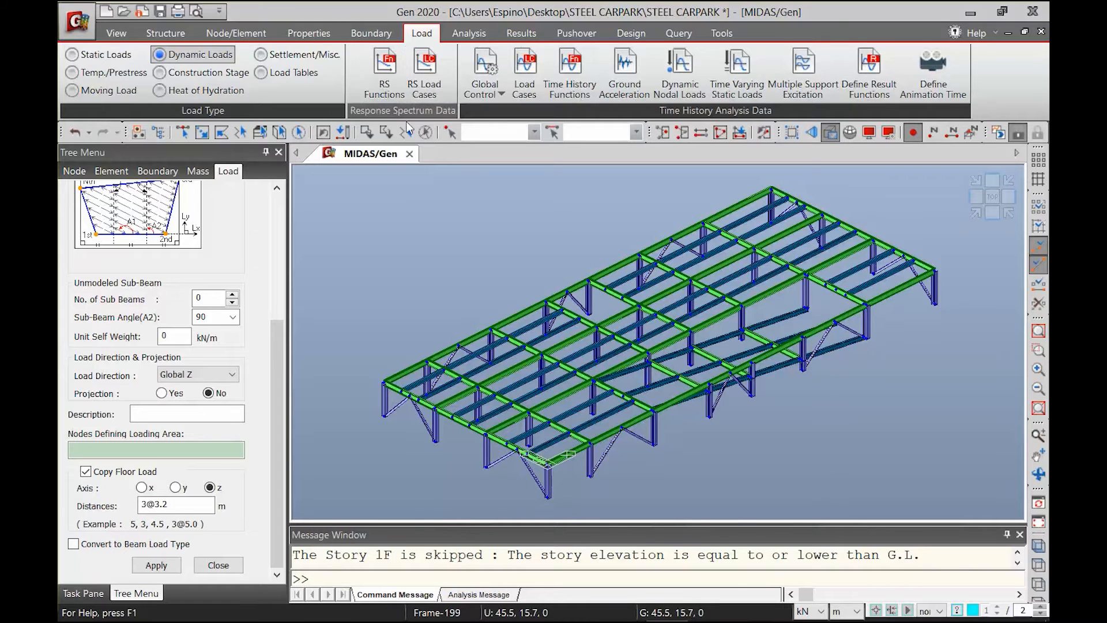
left_click_drag(241, 51, 242, 165)
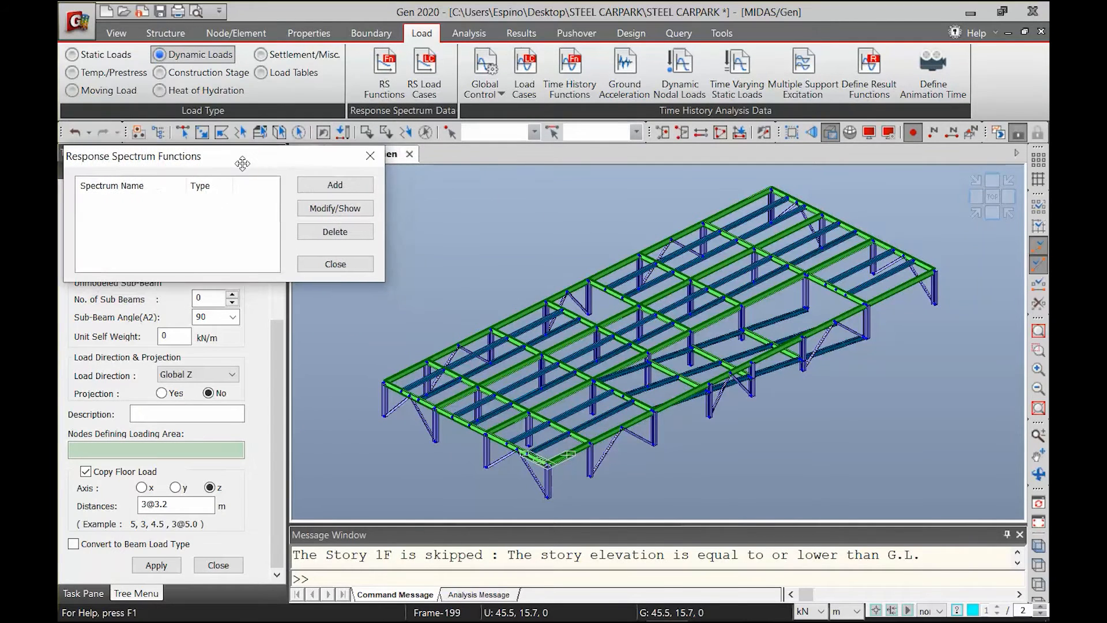
left_click(333, 184)
left_click_drag(404, 227, 735, 126)
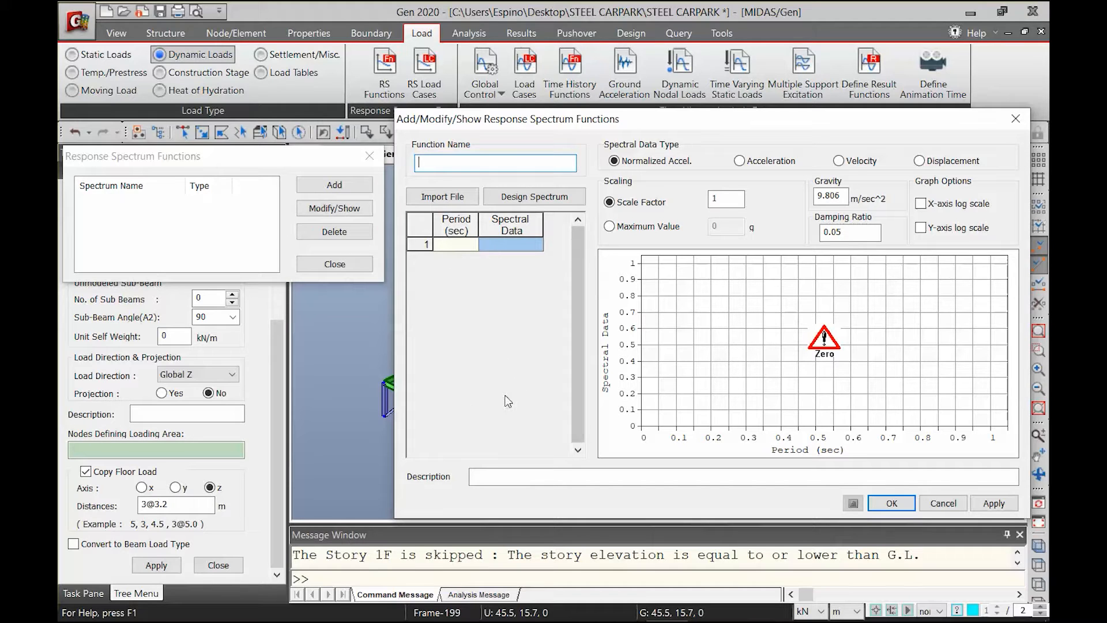
left_click(535, 197)
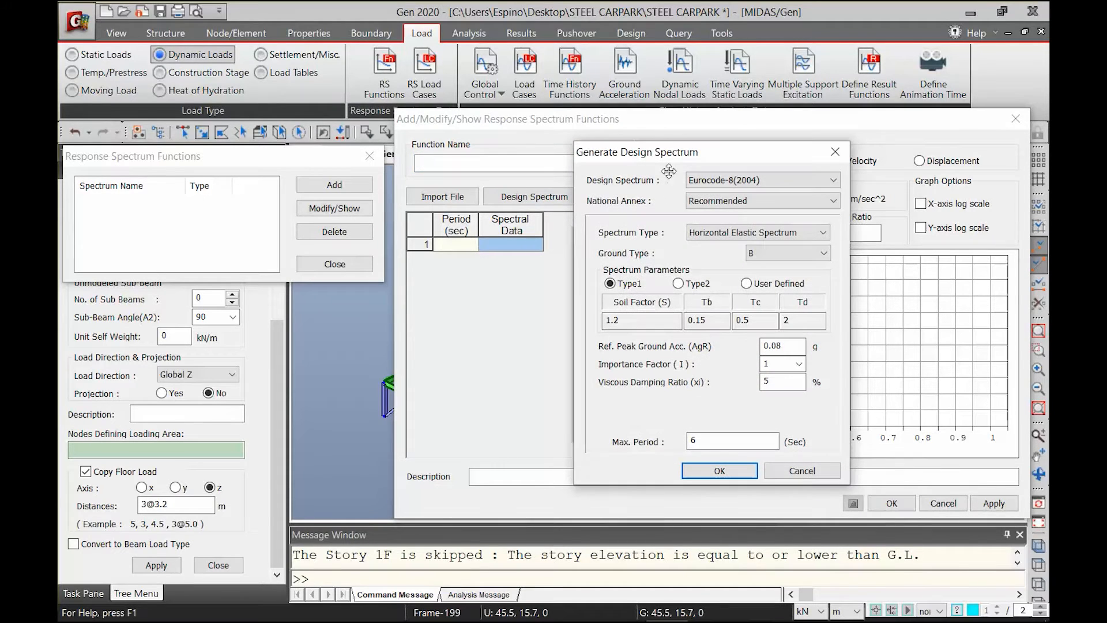
left_click(724, 180)
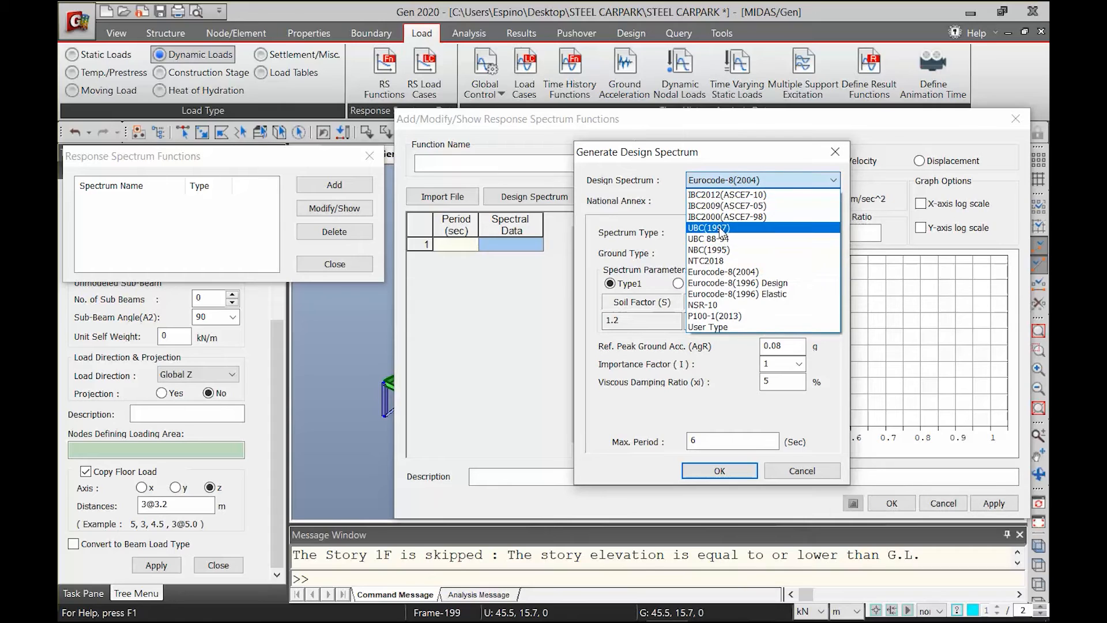
left_click(715, 228)
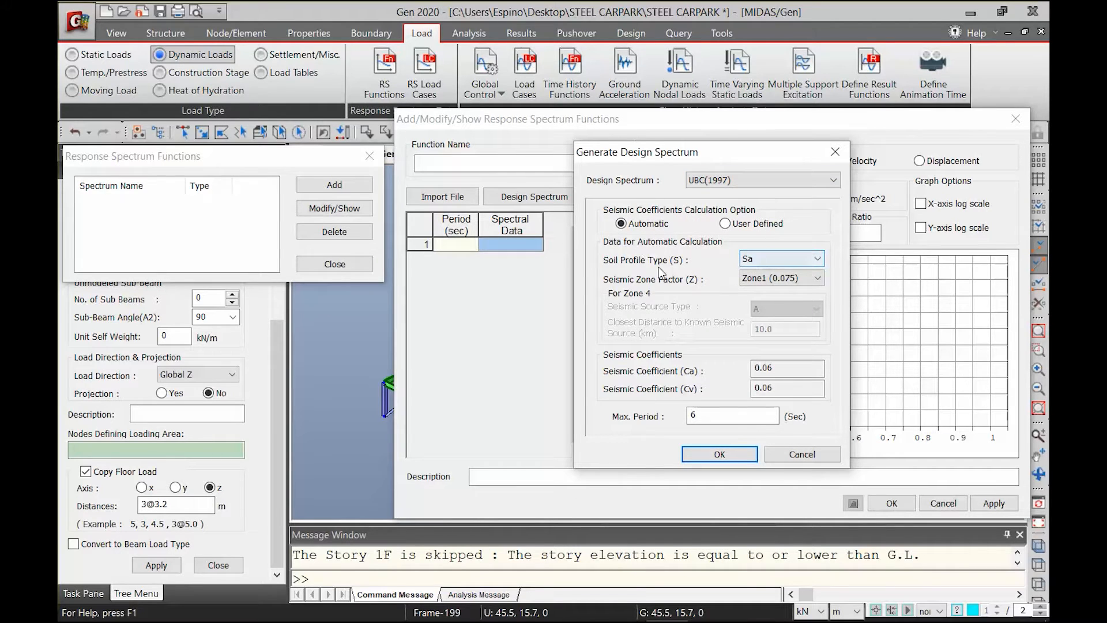
Generate the design spectrum with soil profile Sd and seismic zone factor Zone4 (0.40), and save the response spectrum function
left_click(756, 261)
left_click(760, 302)
left_click(769, 279)
left_click(766, 342)
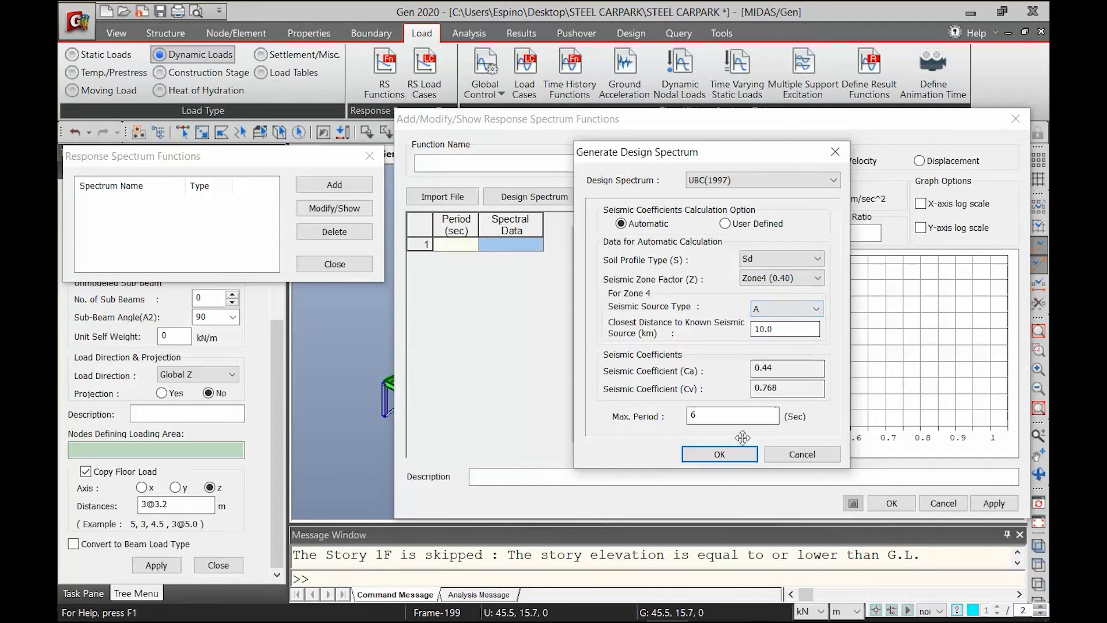
left_click(715, 454)
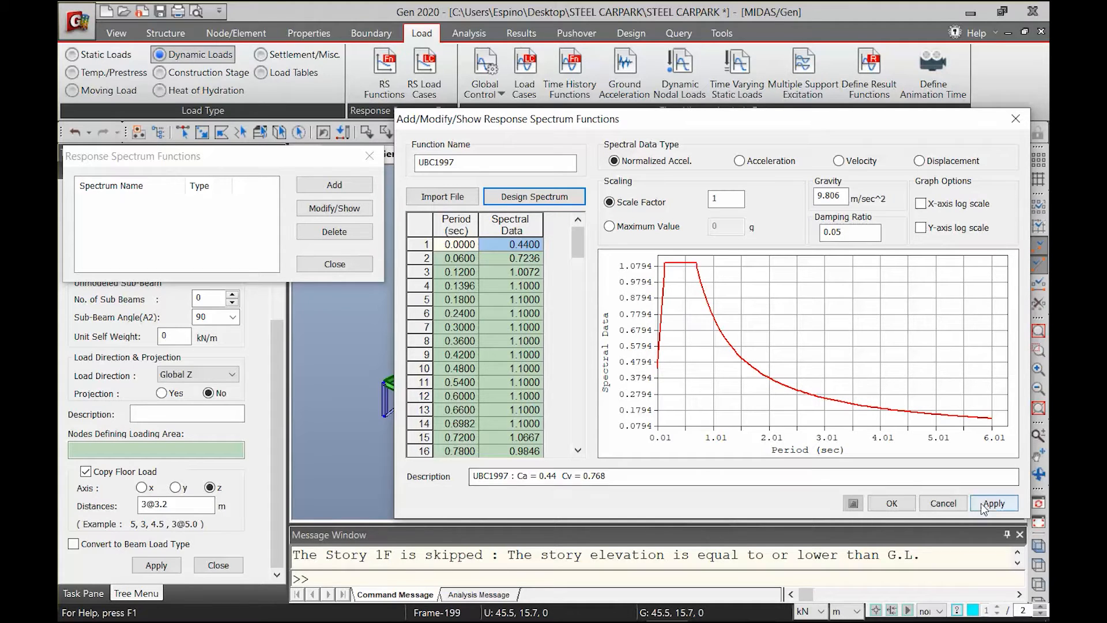
left_click(894, 507)
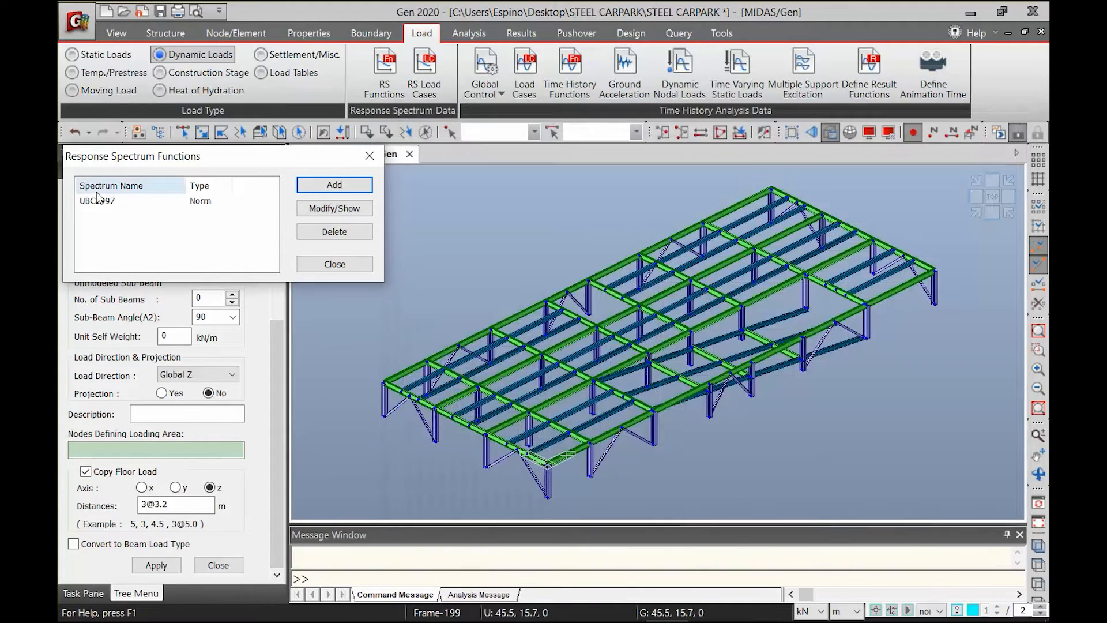
left_click(334, 264)
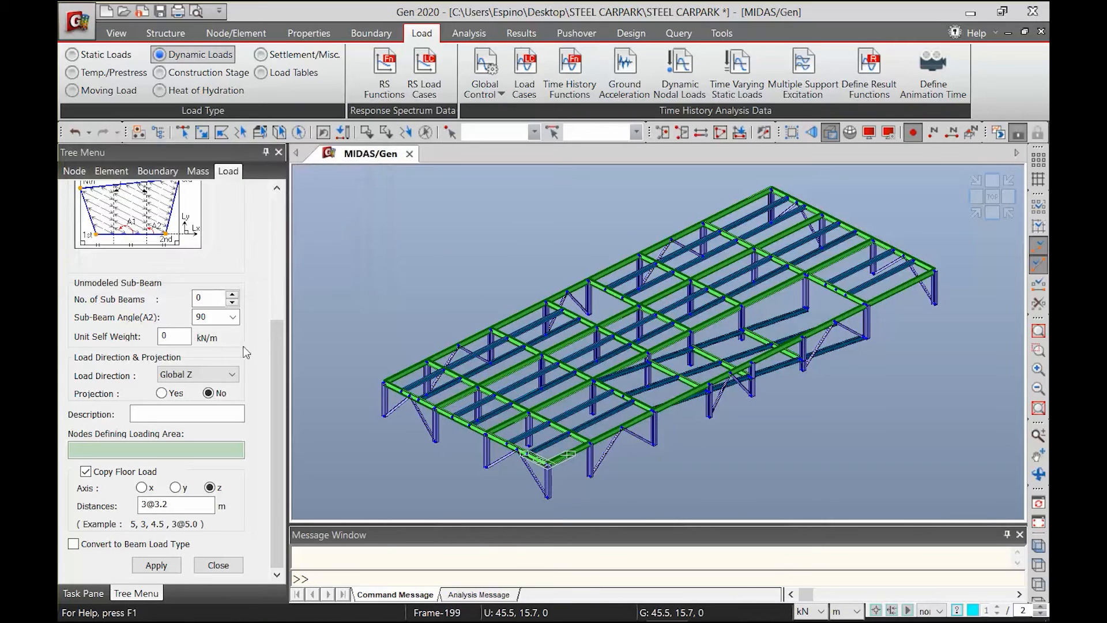
Start a response spectrum load case named RS_M in the X-Y direction with Auto-Search Angle enabled for the major direction
left_click(433, 90)
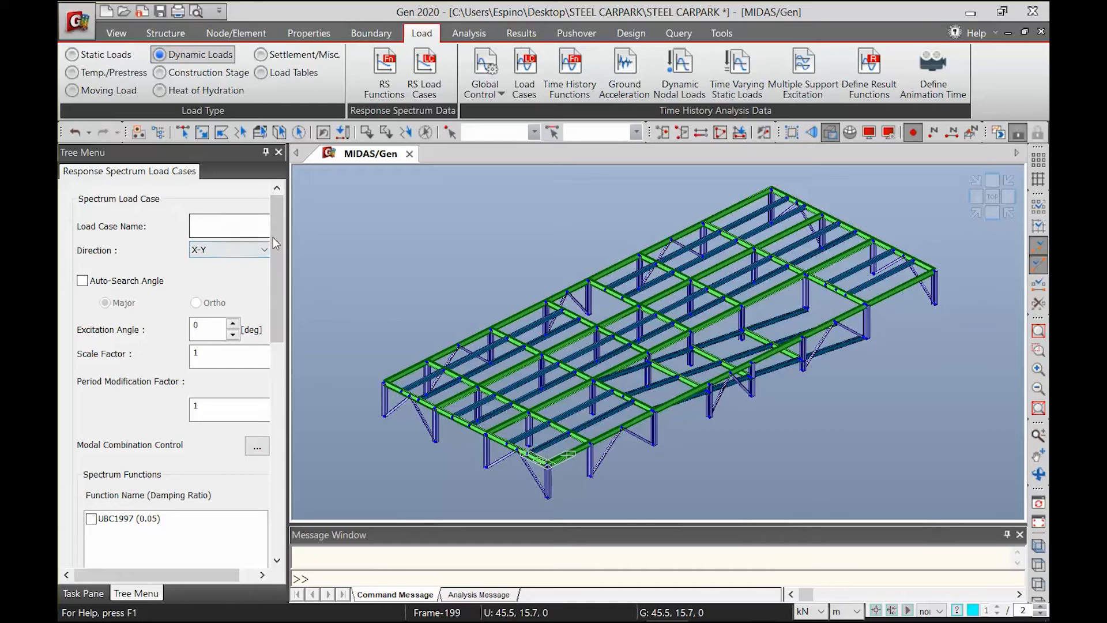
left_click_drag(291, 244, 328, 249)
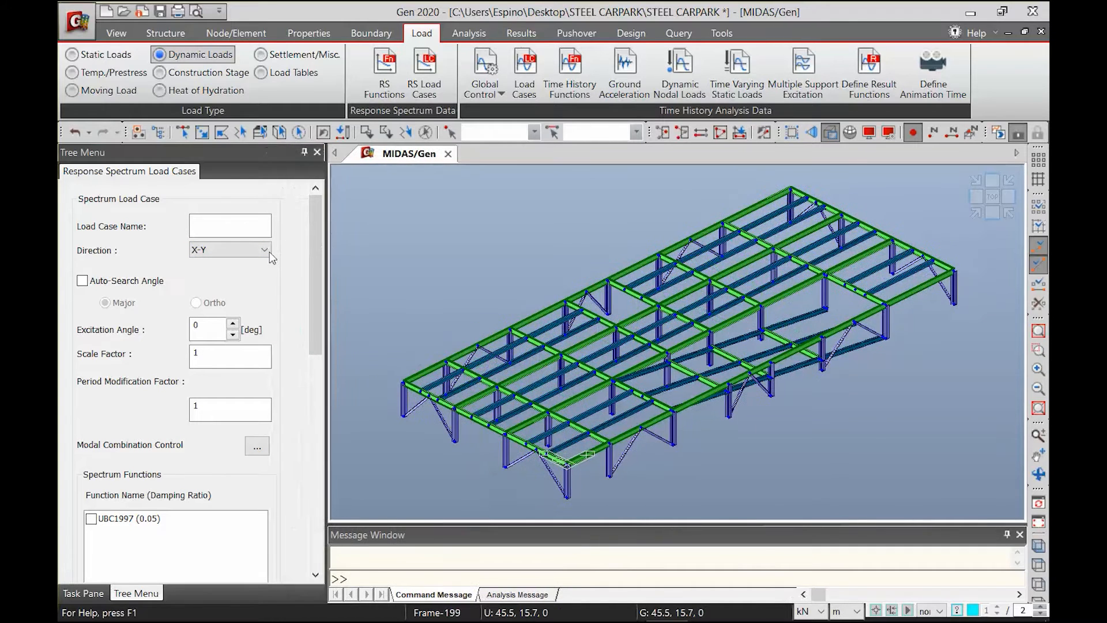
left_click(233, 231)
type("RS_M")
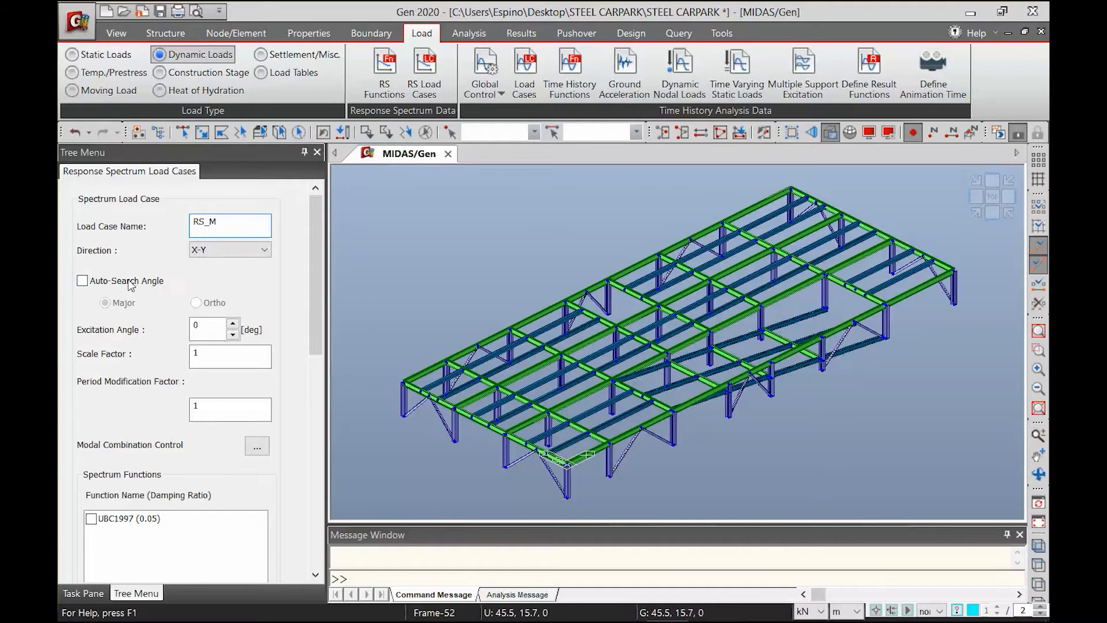
key("Tab")
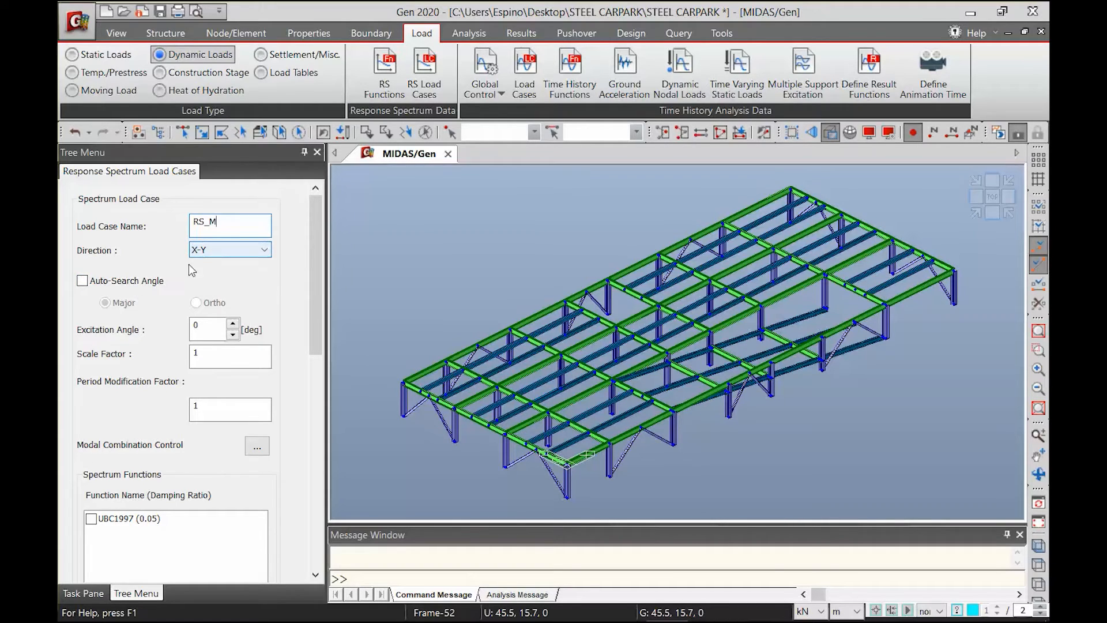
left_click(149, 281)
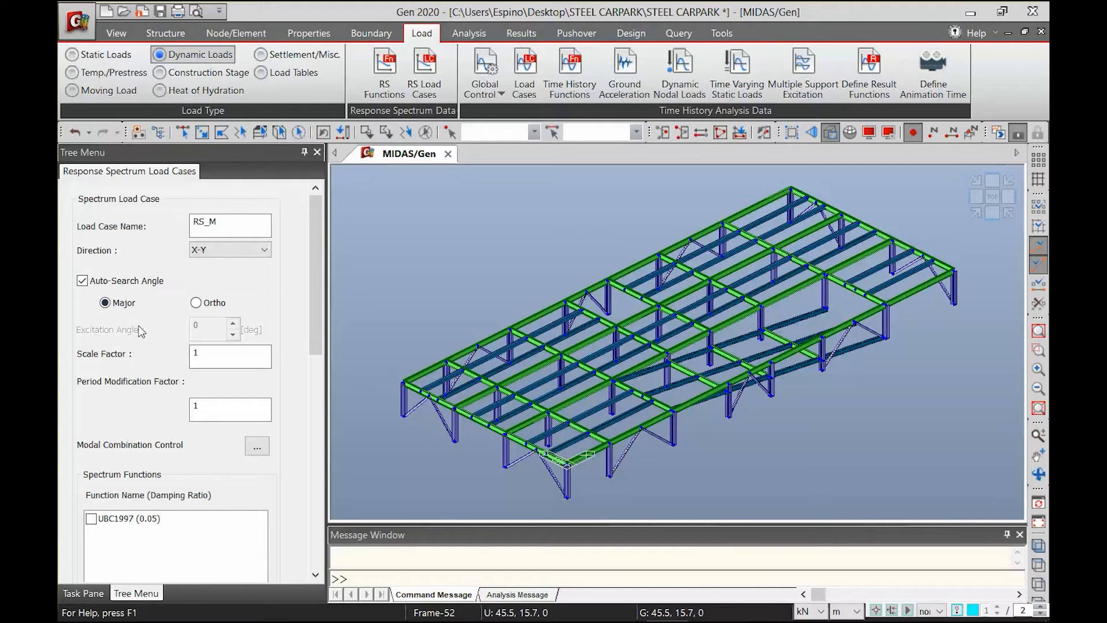
Set the scale factor of load case RS_M to 1/6
left_click(214, 355)
type("/6")
key("BackSpace")
type("8")
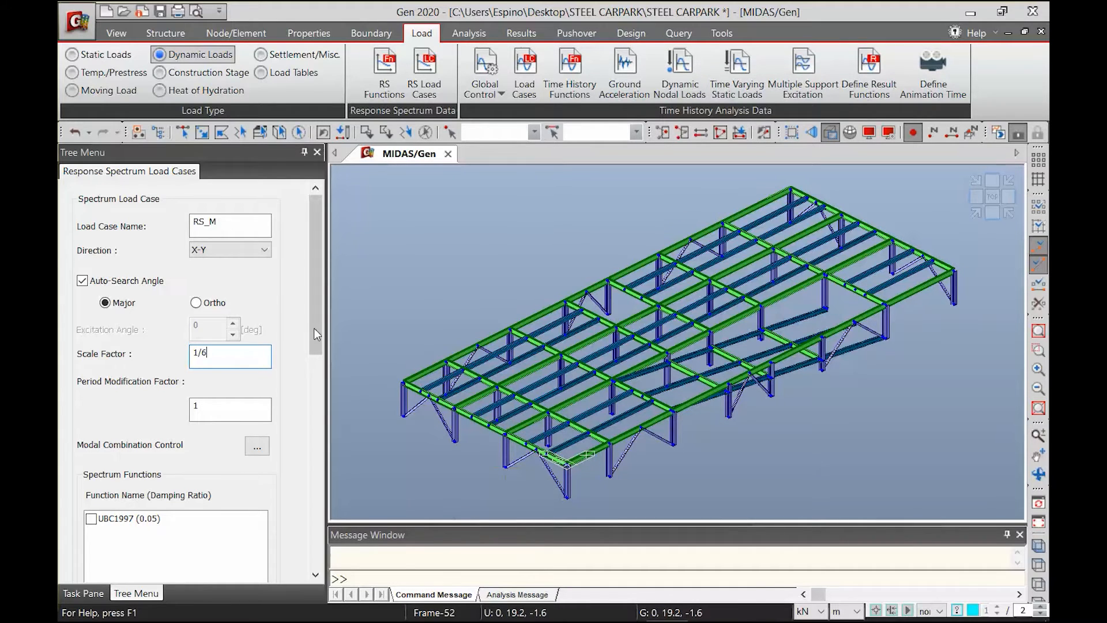
Assign the UBC1997 (0.05) spectrum function to RS_M and add it to the response spectrum load cases
left_click_drag(313, 328, 315, 424)
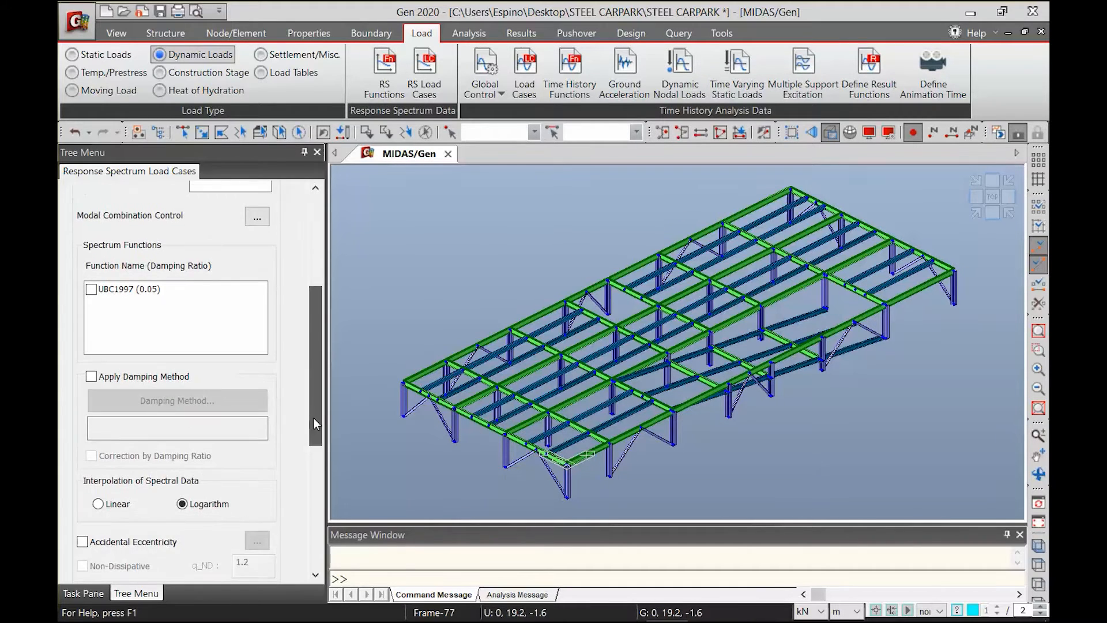
left_click(92, 289)
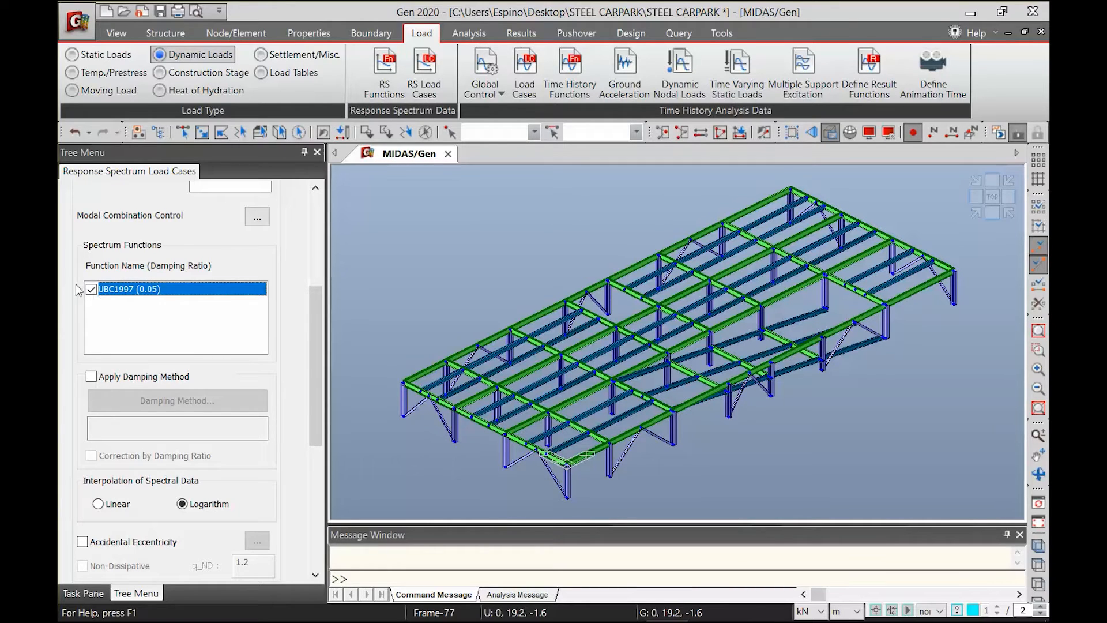
left_click_drag(311, 428, 302, 499)
scroll(302, 499, "down", 3)
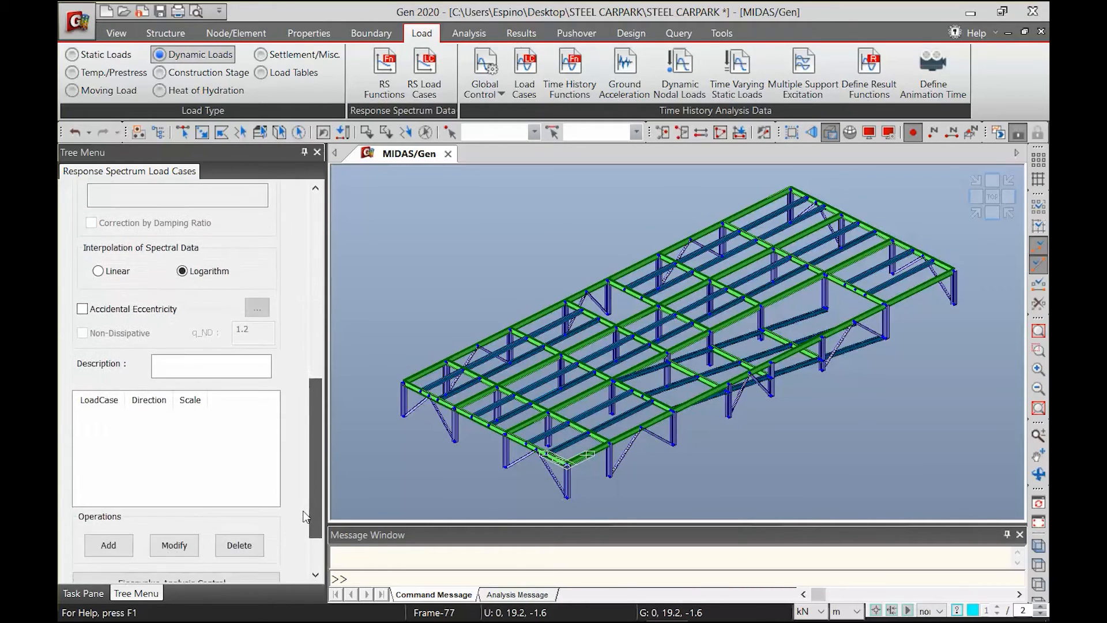
left_click(108, 484)
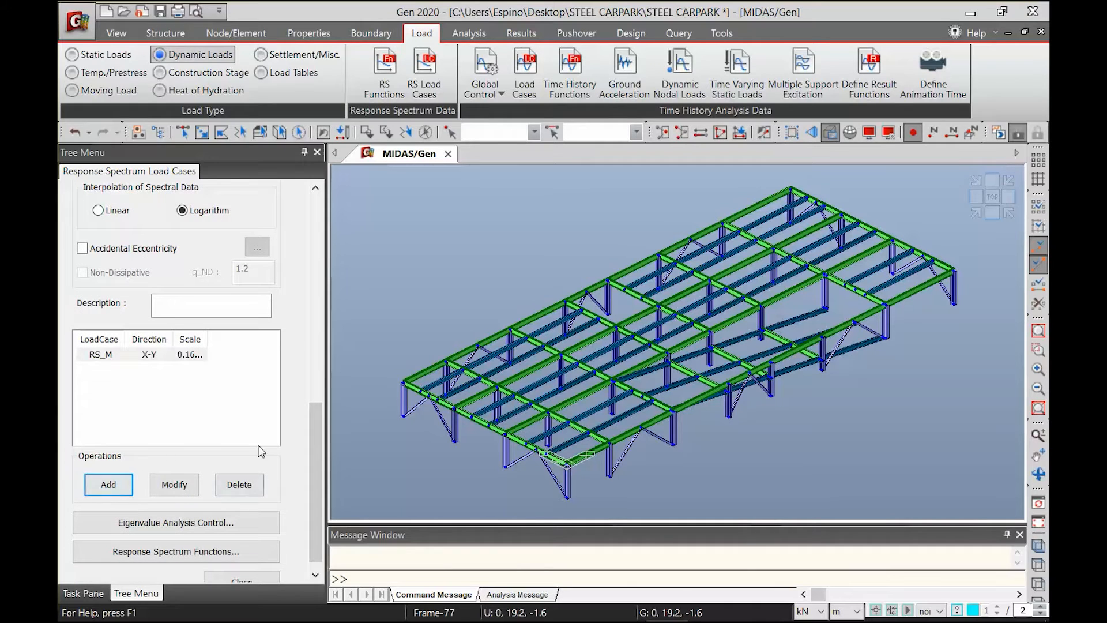
scroll(319, 496, "up", 1)
left_click_drag(317, 490, 316, 289)
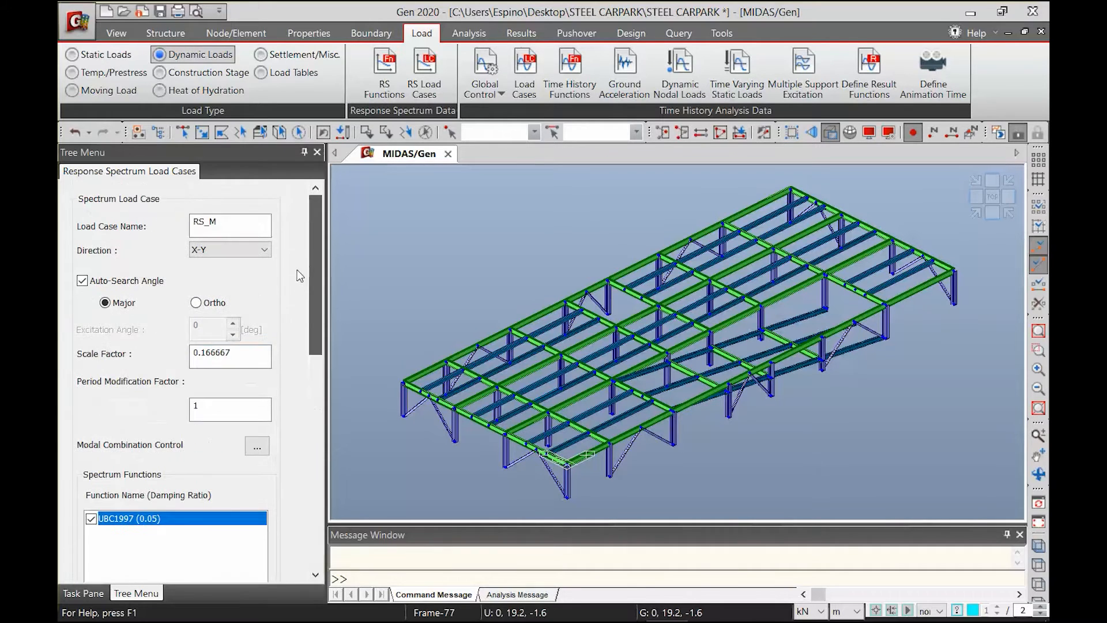
Add a second response spectrum load case named RS_O with the auto-search angle set to Ortho
left_click(245, 220)
key("BackSpace")
type("O")
left_click(205, 303)
left_click_drag(316, 320, 319, 531)
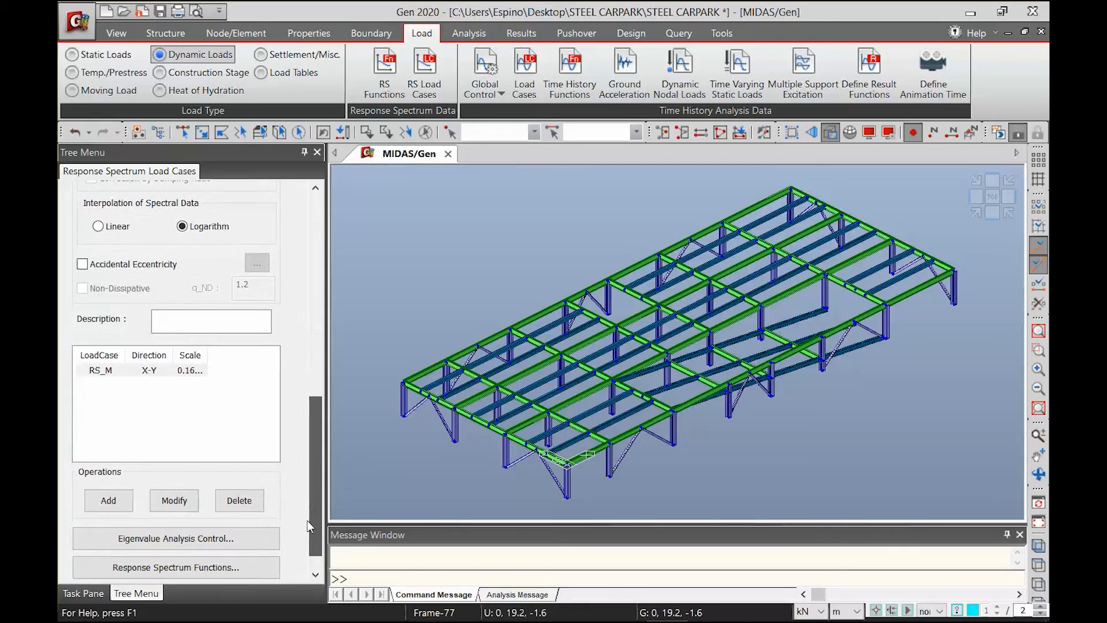
left_click(117, 503)
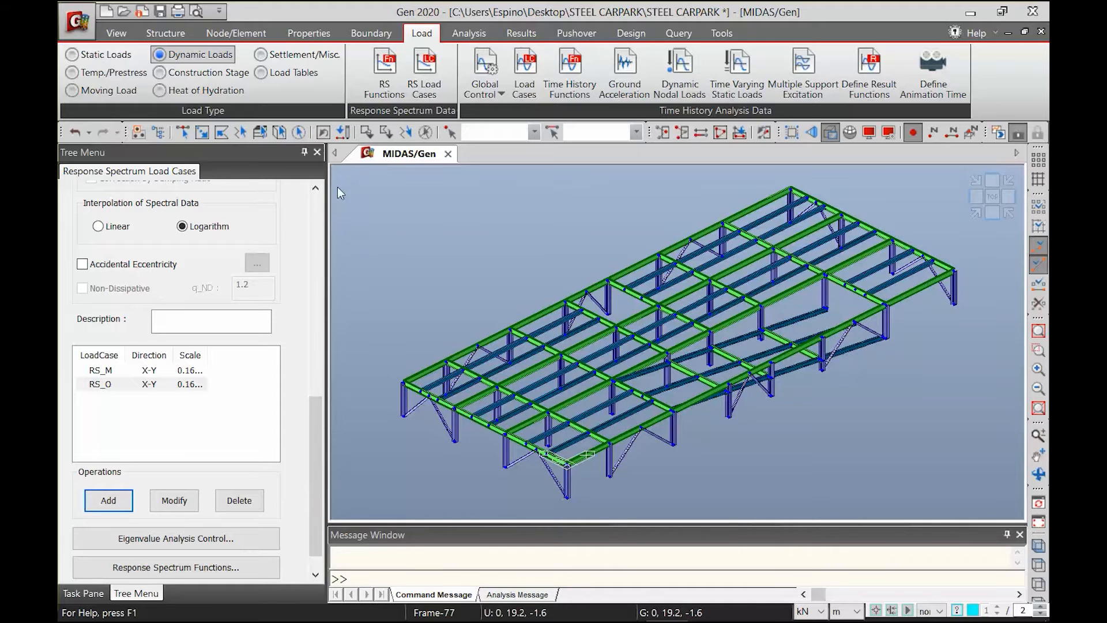
Set the eigenvalue analysis type to Ritz Vectors and add Ground Acc X as a starting load vector with 10 generations
left_click(473, 35)
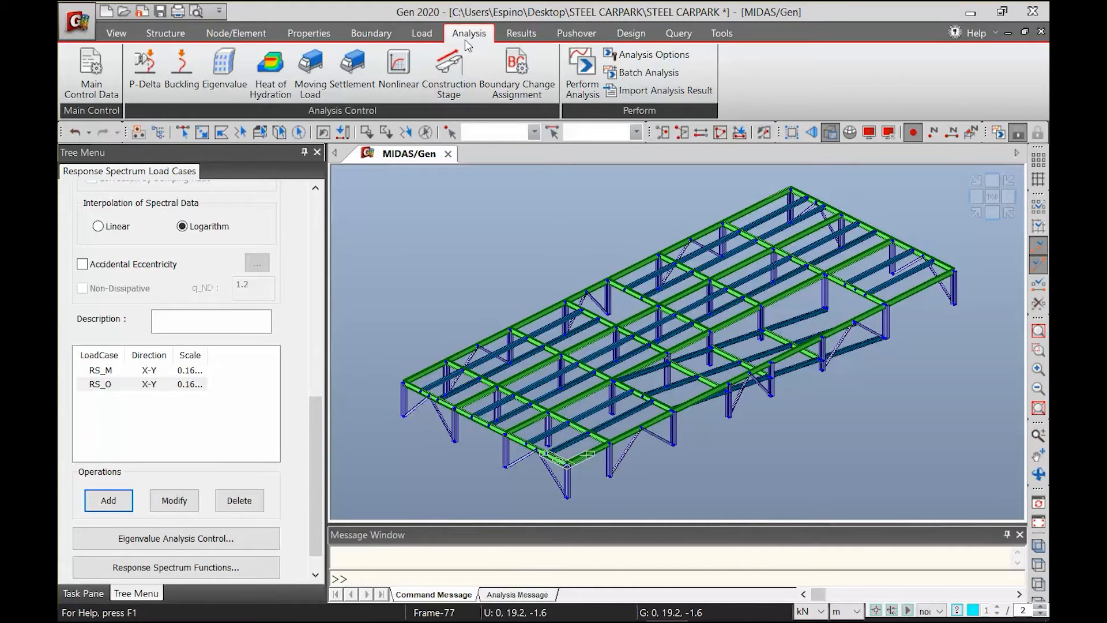
left_click(224, 64)
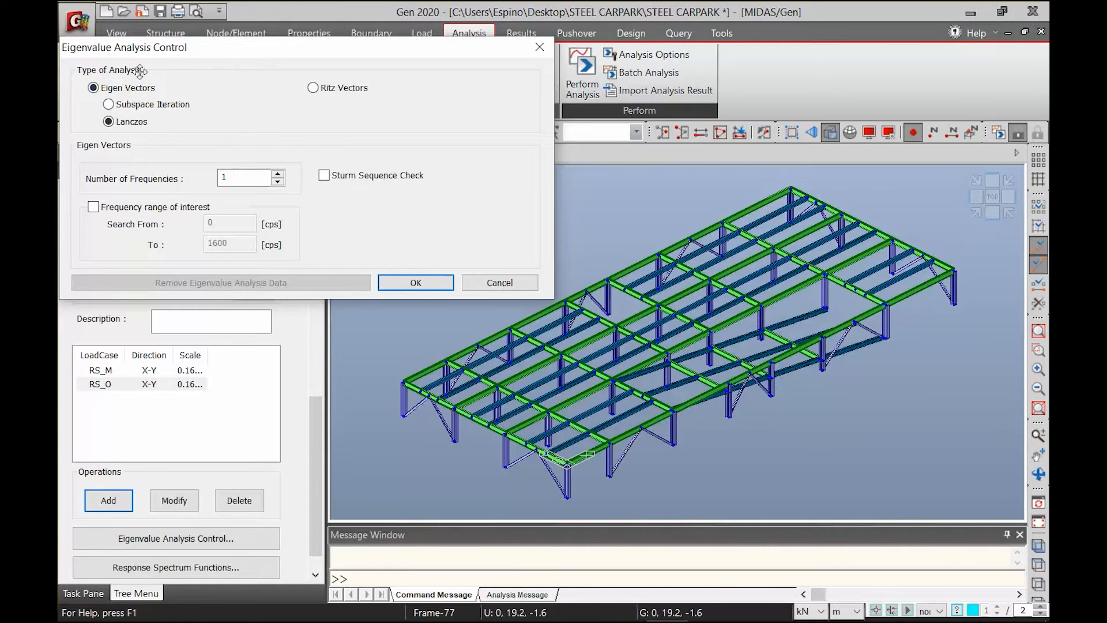
left_click(325, 90)
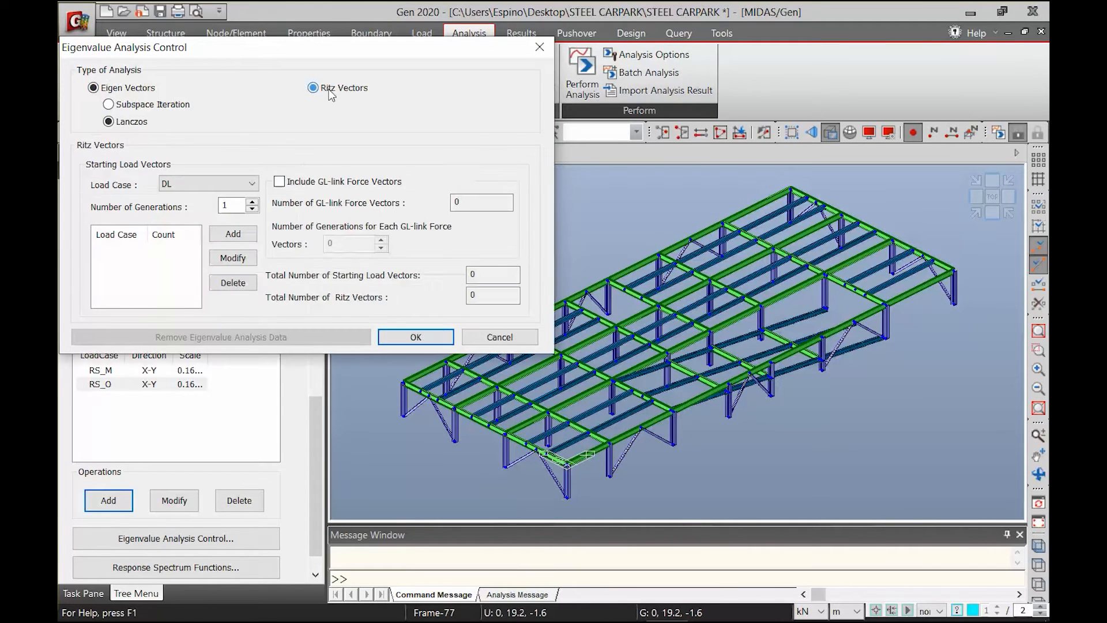
left_click(194, 184)
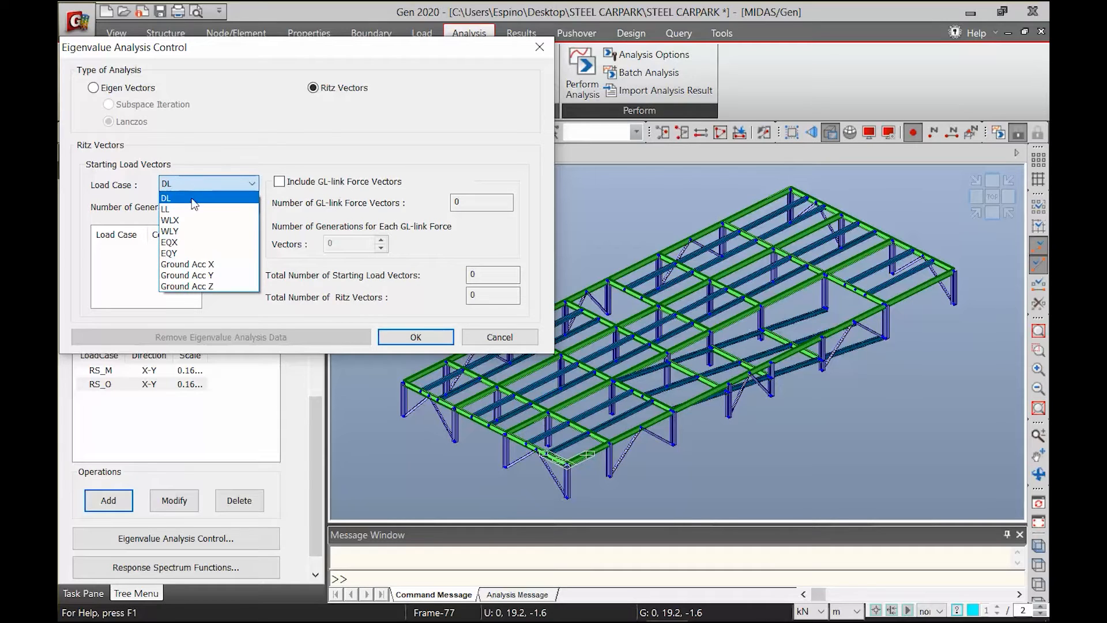
left_click(187, 264)
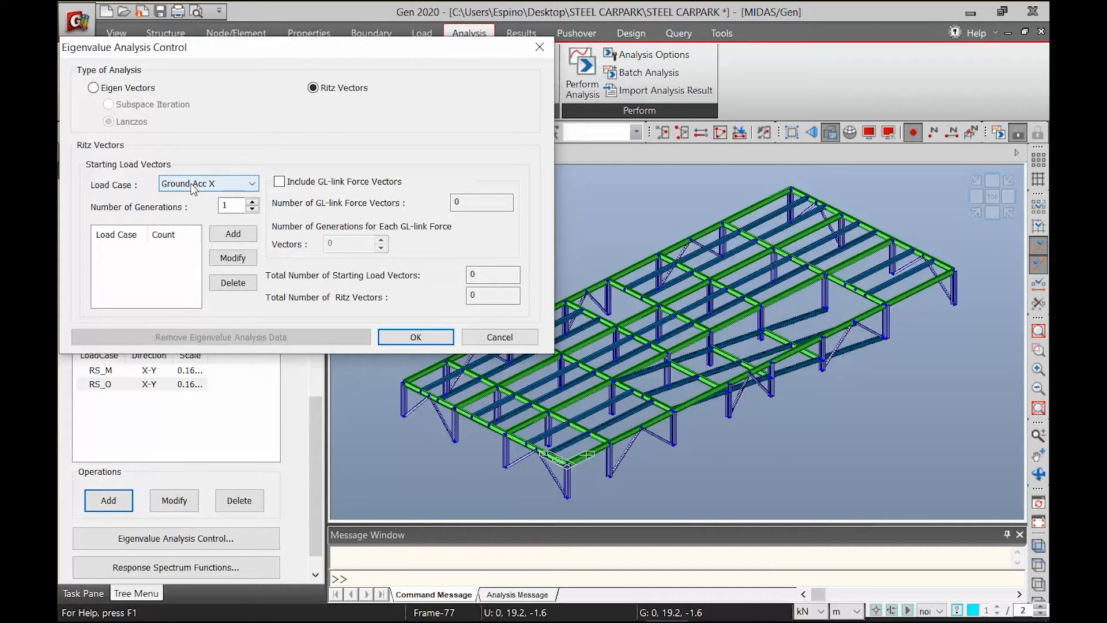
left_click(233, 204)
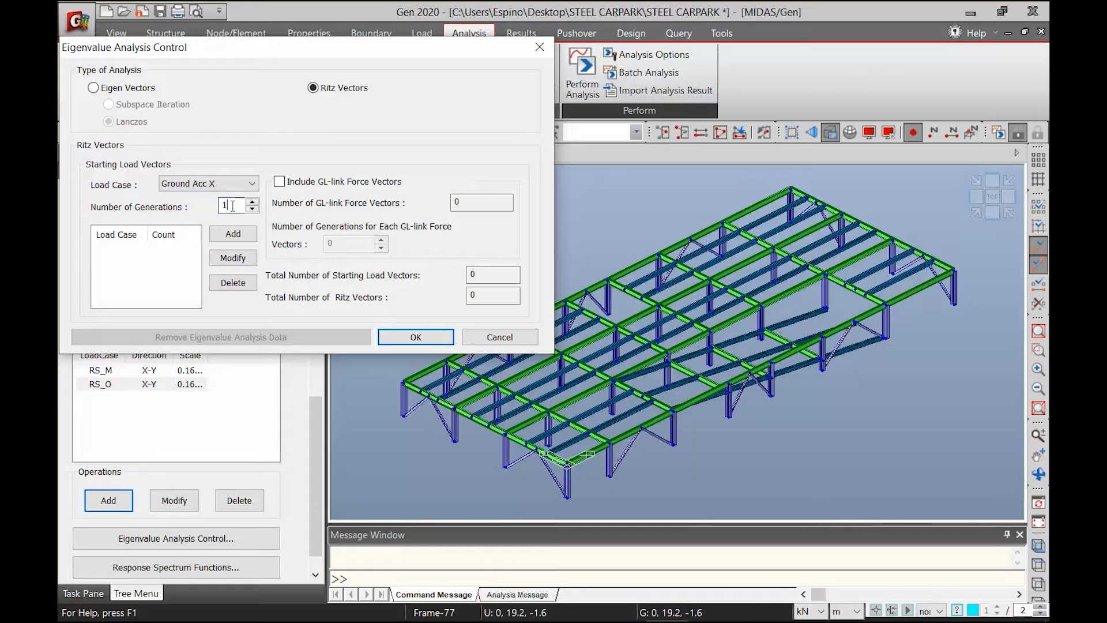
type("0")
left_click(224, 241)
Add Ground Acc Y and Ground Acc Z as starting load vectors with 10 generations each, and confirm the eigenvalue analysis control
left_click(207, 183)
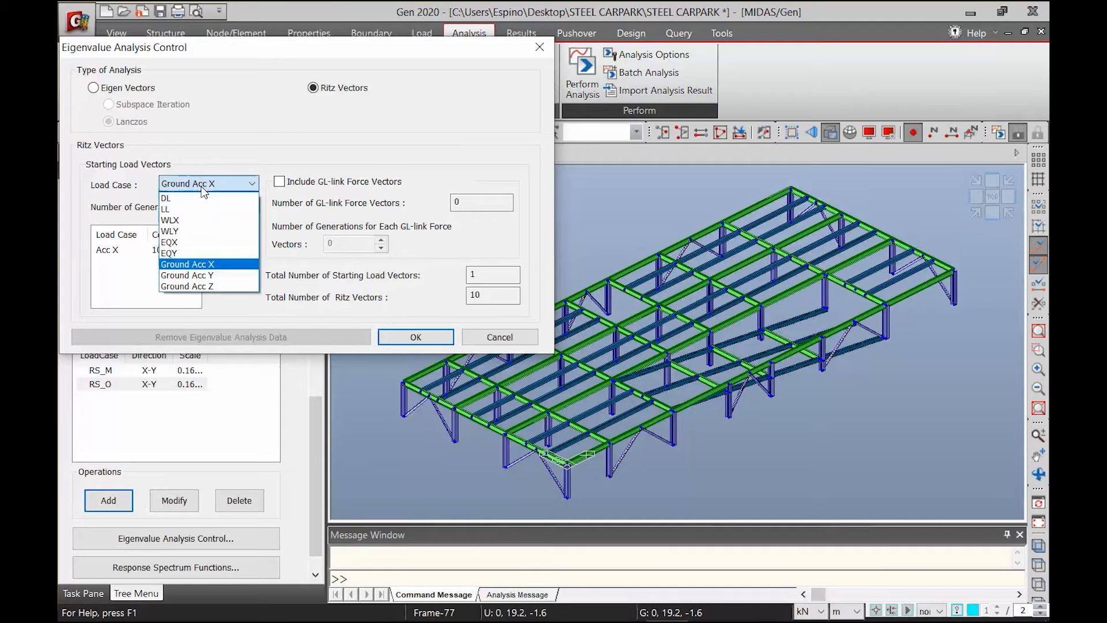
left_click(221, 239)
left_click(221, 239)
left_click(203, 183)
left_click(203, 182)
left_click(203, 182)
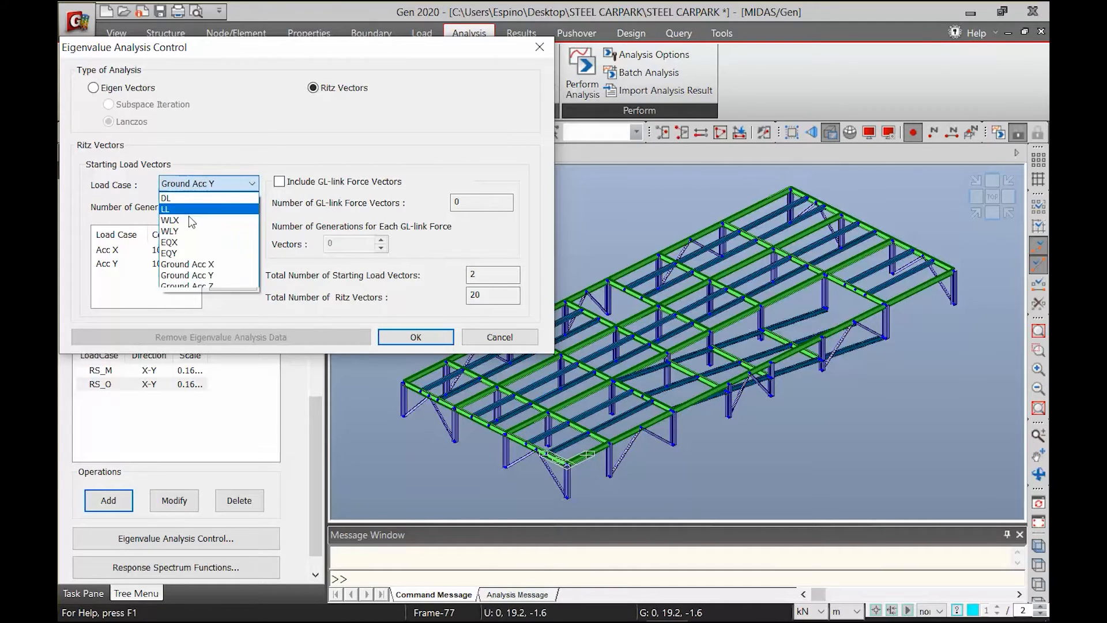
left_click(187, 289)
left_click(226, 234)
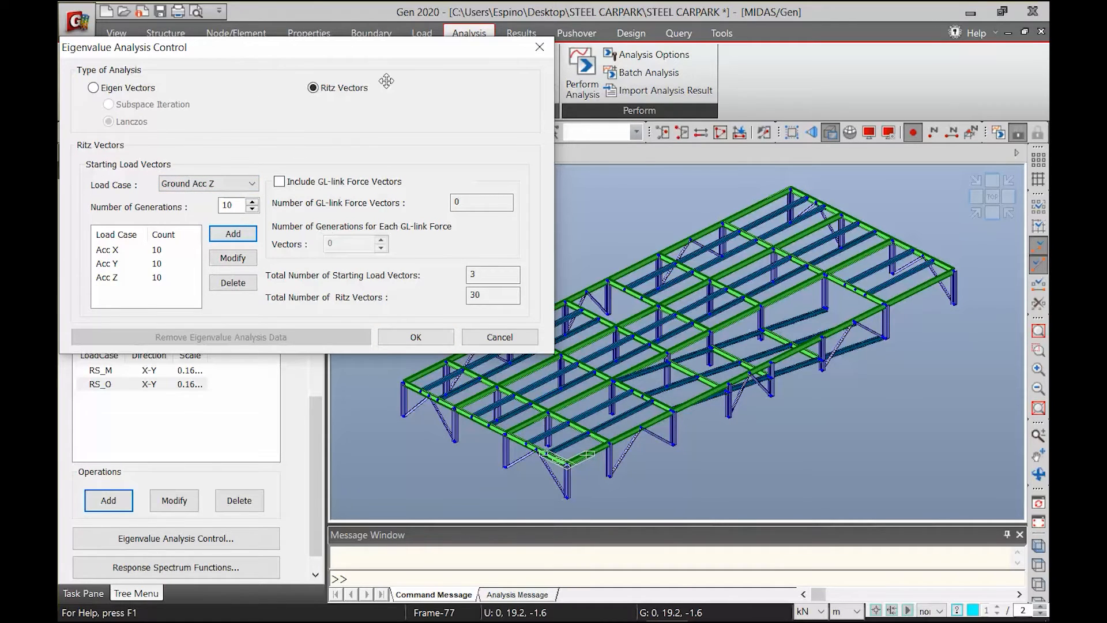
left_click(421, 337)
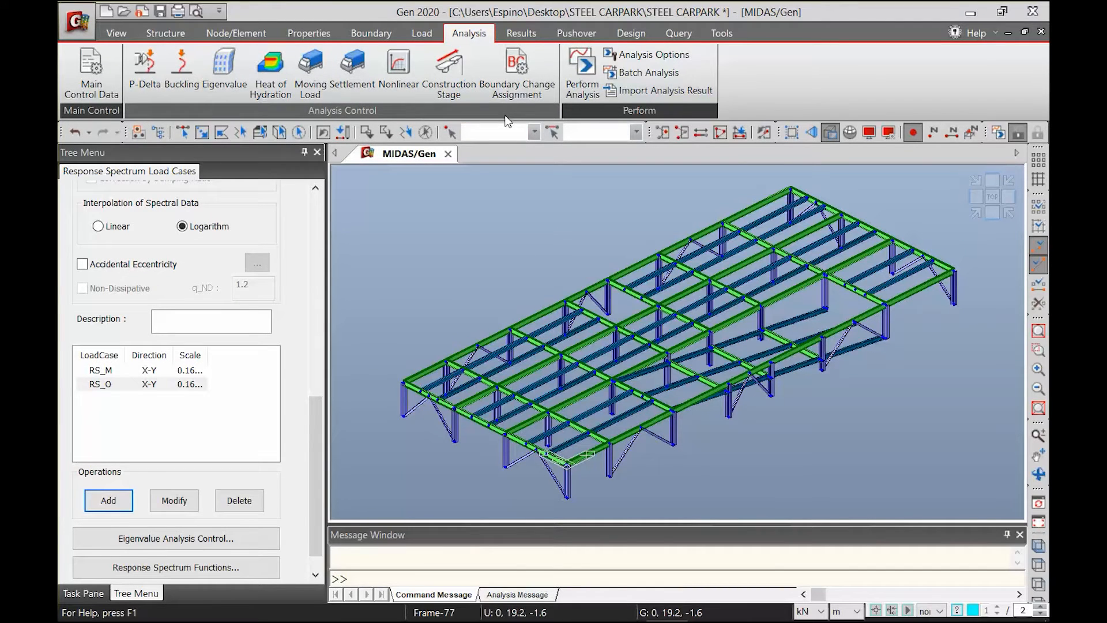
Perform the structural analysis and reactivate all storeys of the car park model
left_click(580, 75)
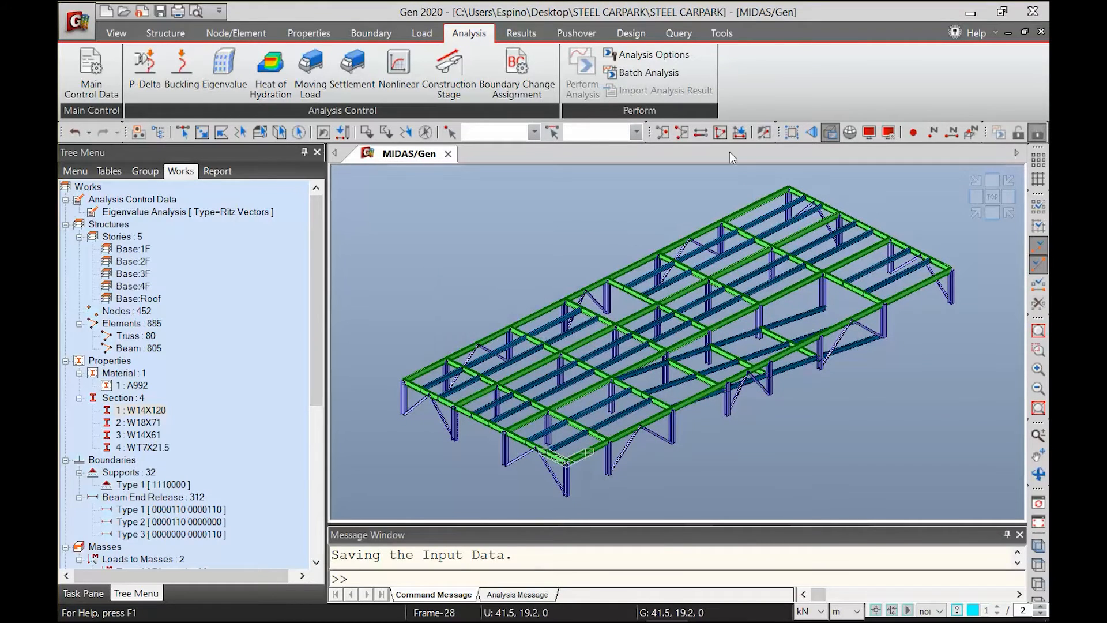
left_click(719, 137)
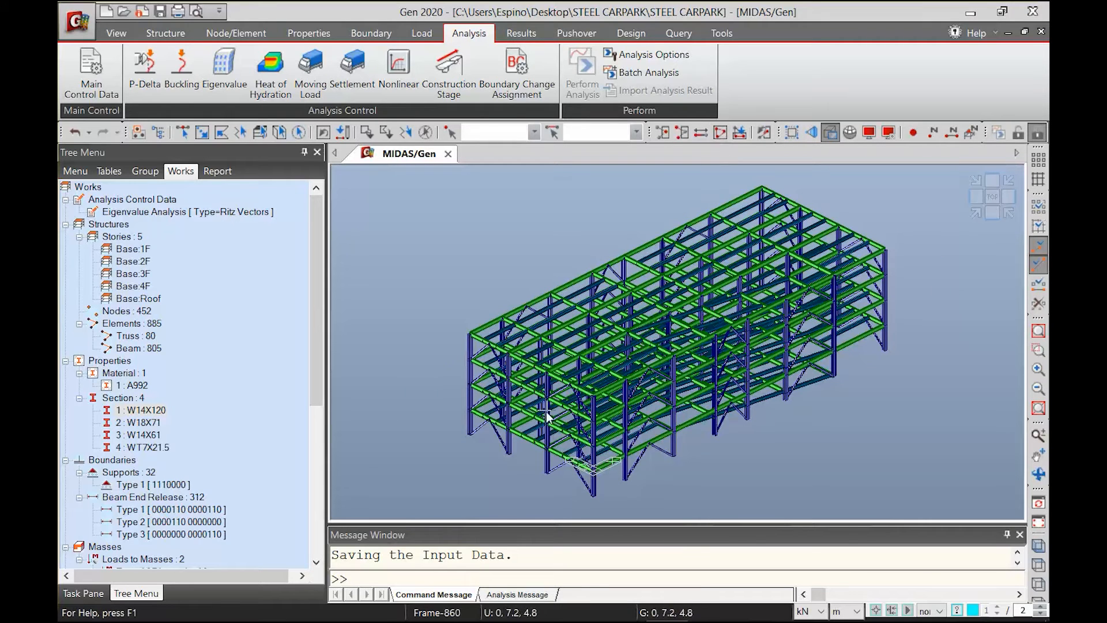
mouse_move(439, 420)
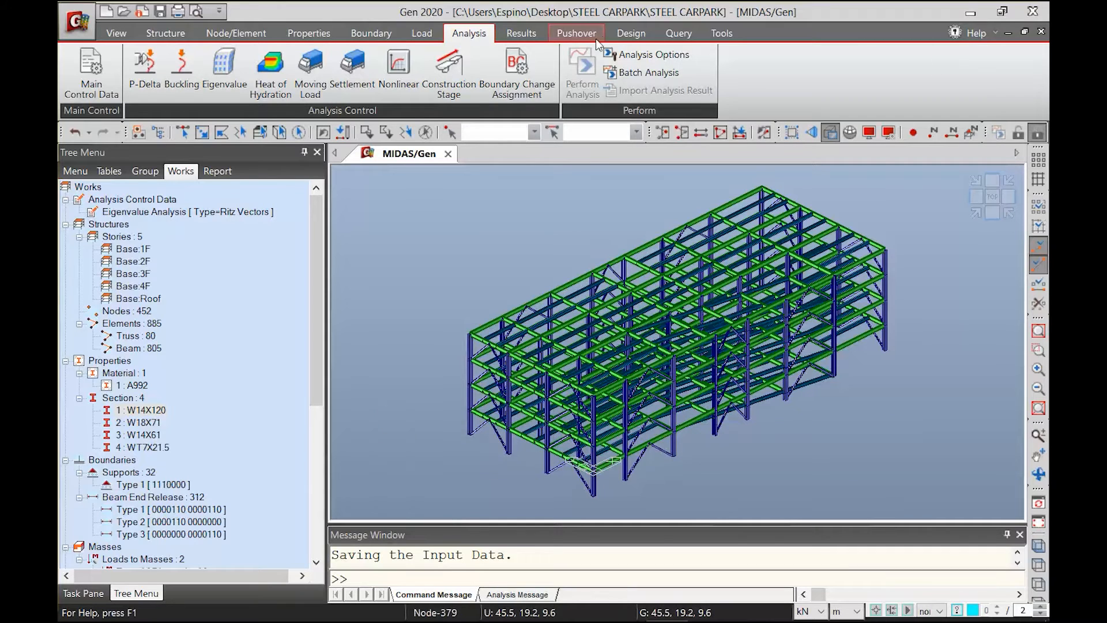
Open the Vibration Mode Shape results table and accept the record selection for the eigenvalue modes
left_click(519, 34)
left_click(1022, 72)
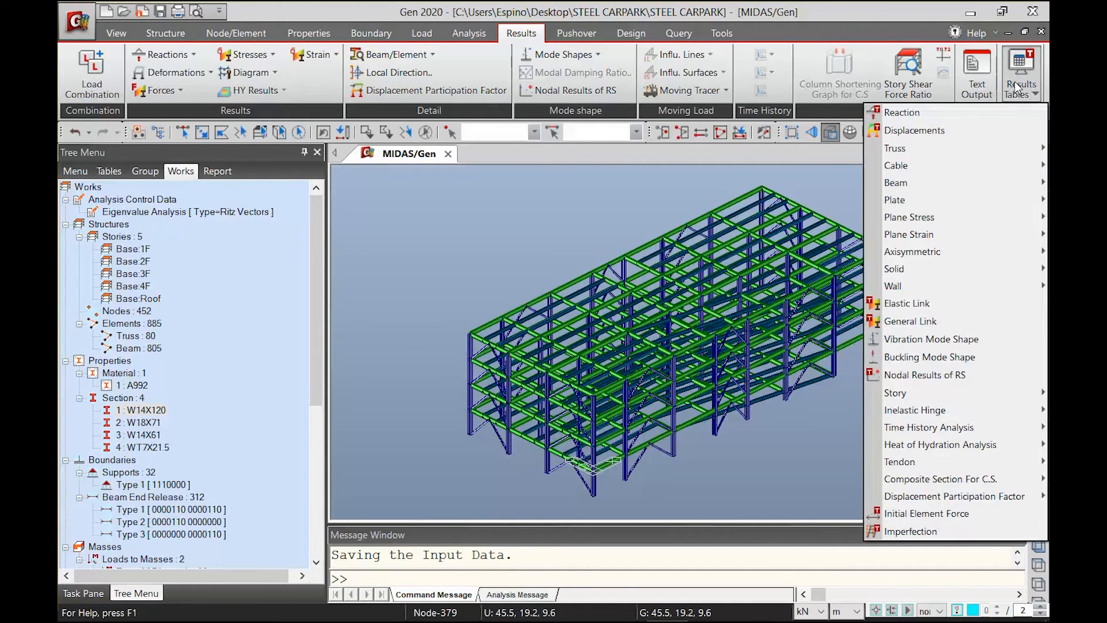
mouse_move(934, 392)
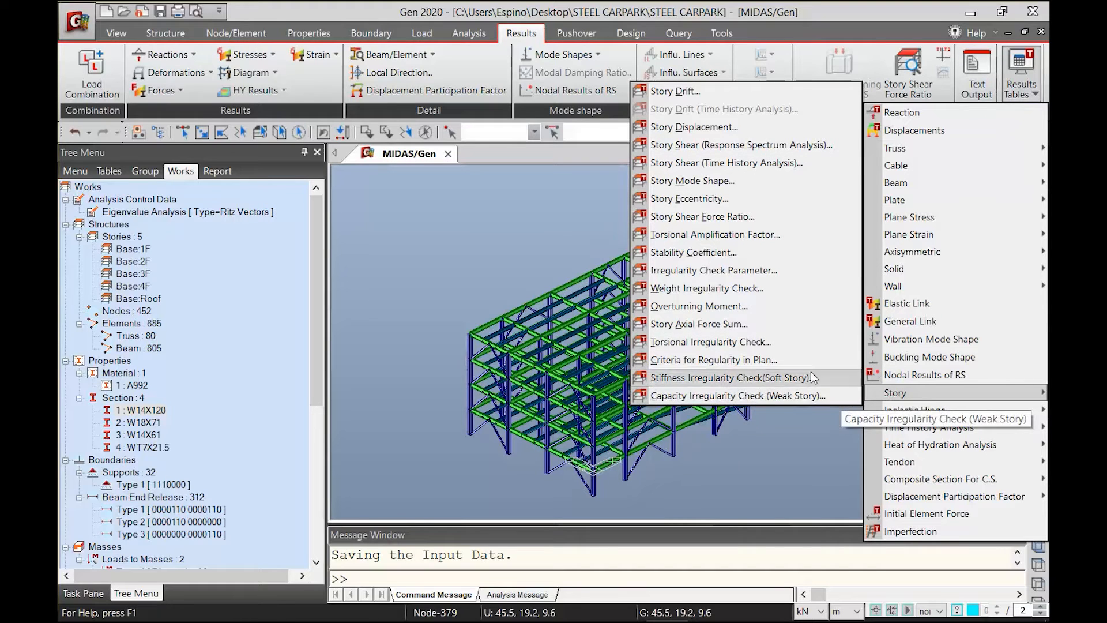
left_click(888, 337)
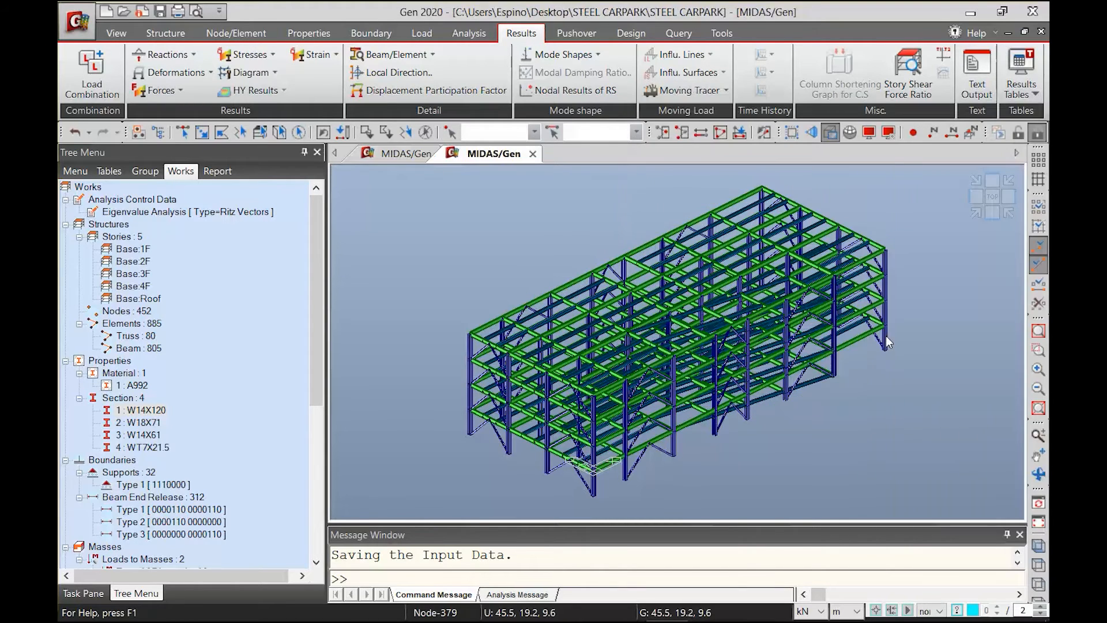
left_click(680, 433)
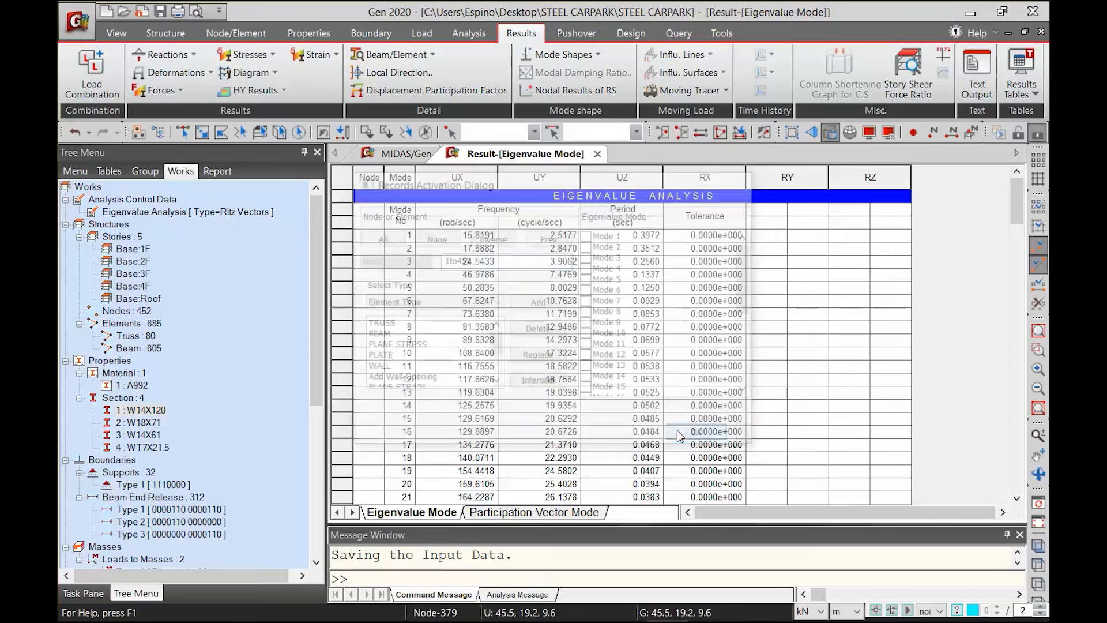
Examine the cumulative modal participation masses for TRAN-X up to mode 5 and TRAN-Y up to mode 4
left_click_drag(1021, 207, 1008, 265)
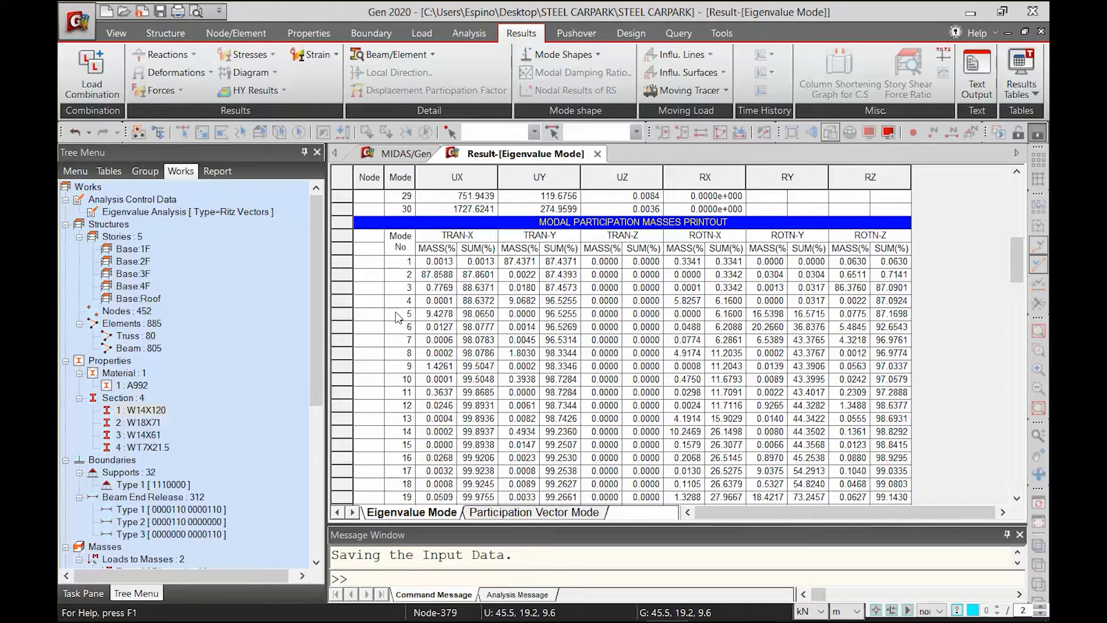
left_click_drag(392, 321, 494, 321)
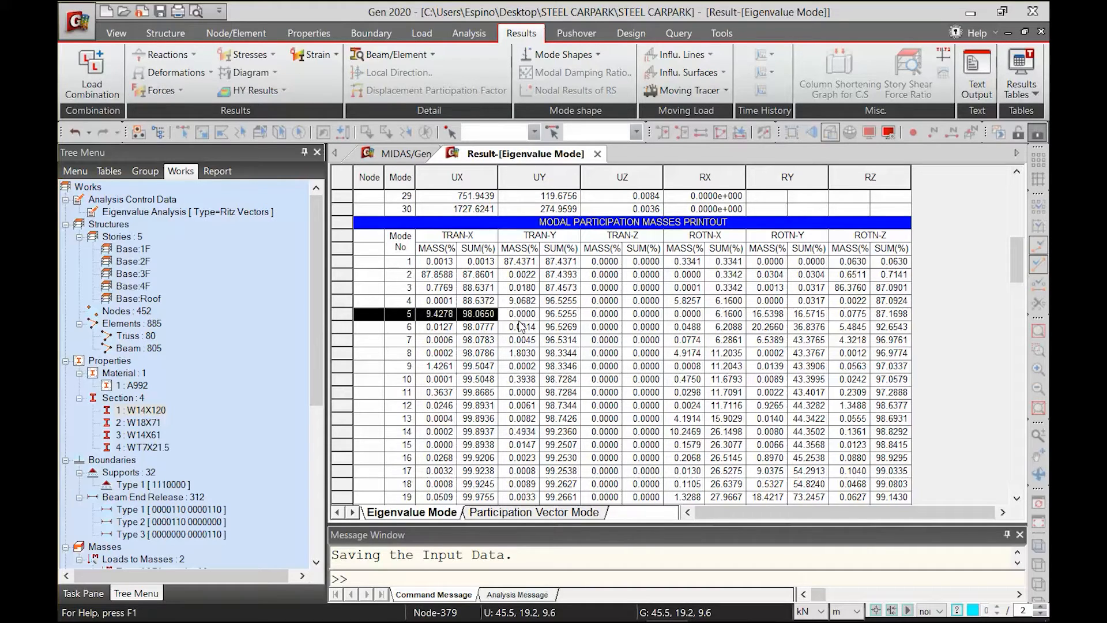
left_click_drag(522, 302, 547, 306)
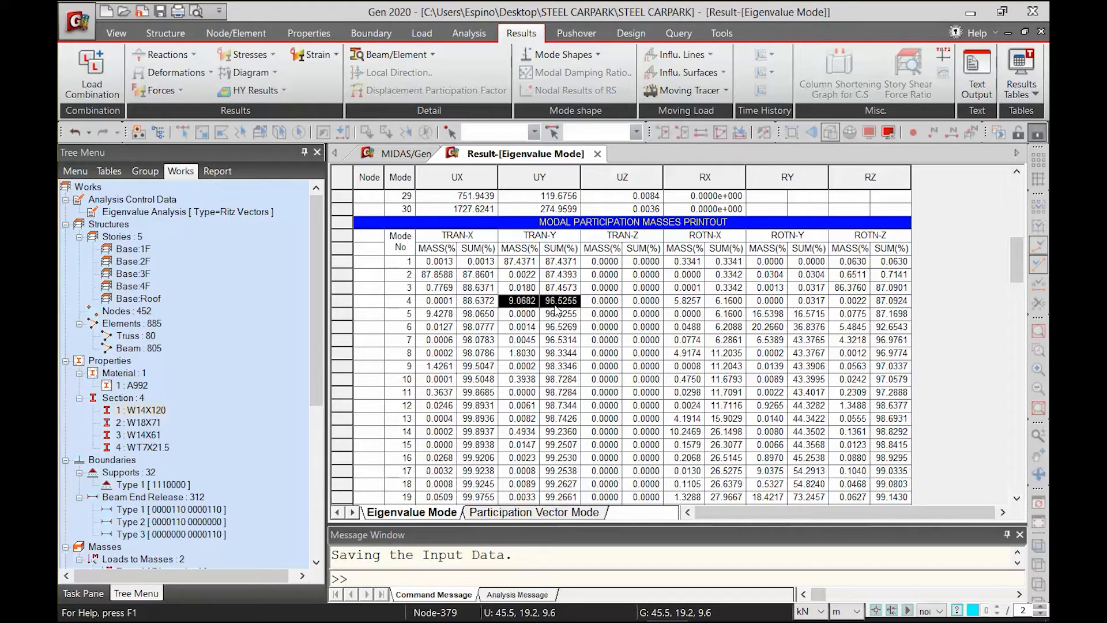
scroll(556, 310, "up", 1)
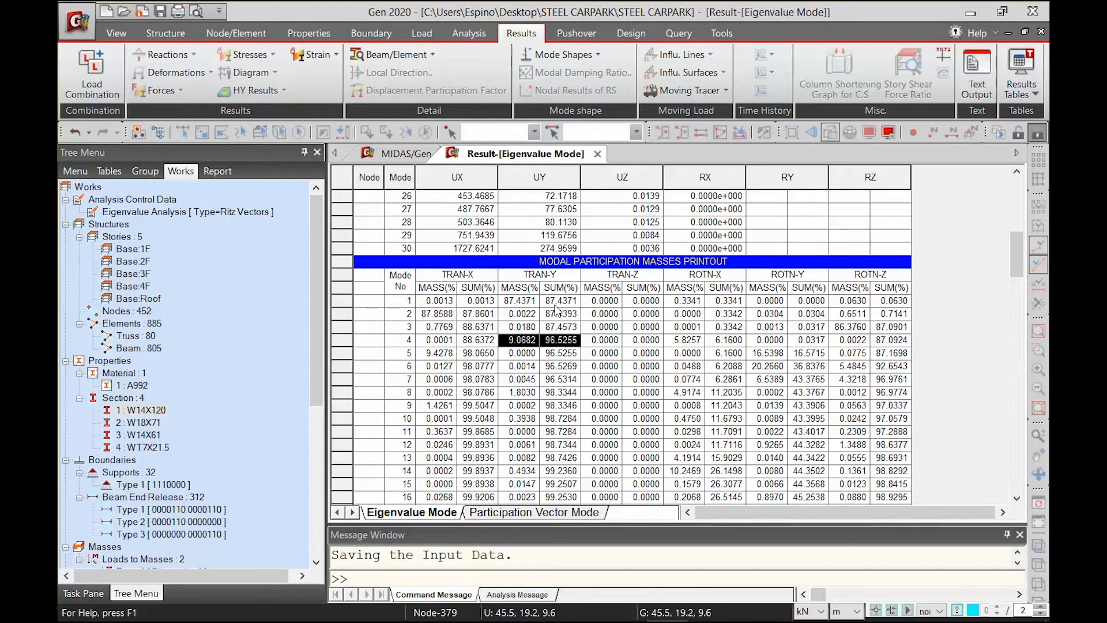
scroll(556, 311, "up", 7)
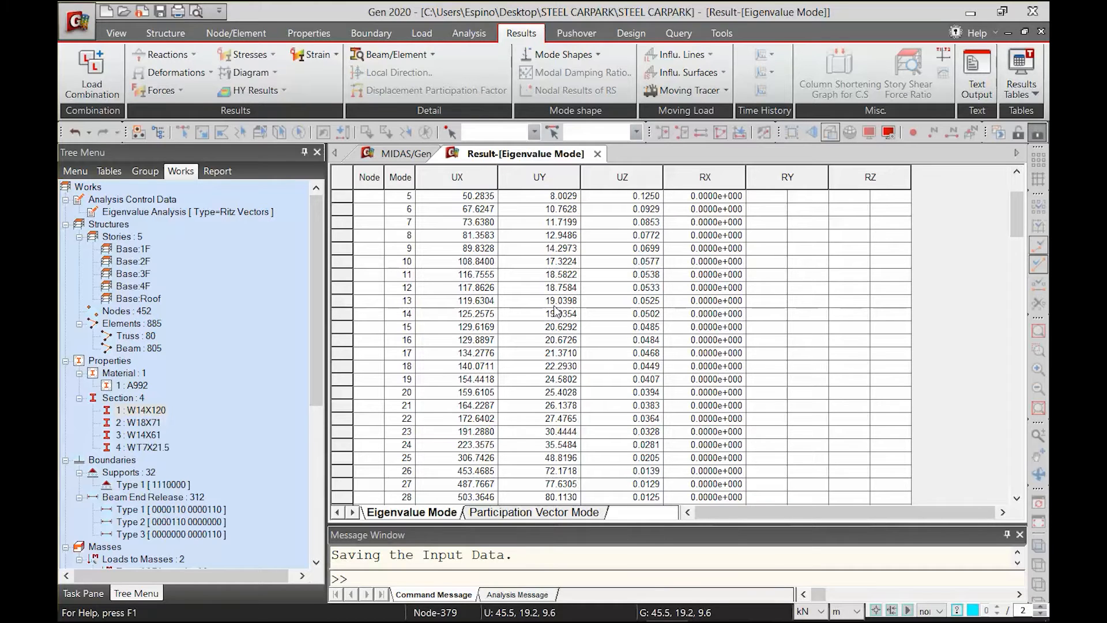
scroll(571, 347, "down", 5)
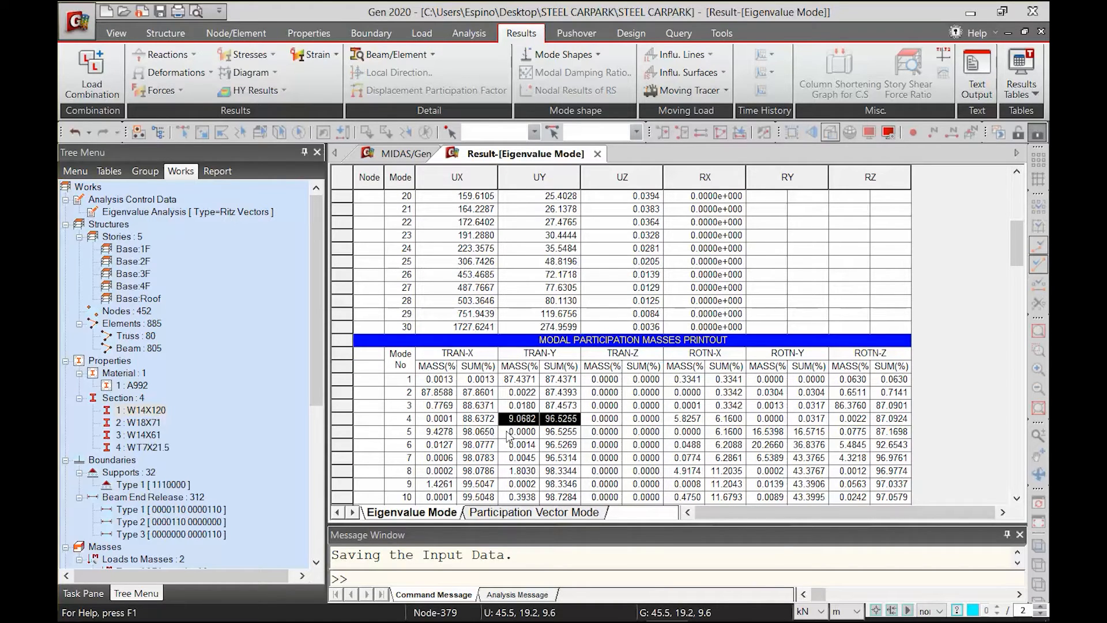
Examine the ROTN-Z participation masses of the first three modes and review the mode frequencies and periods
left_click(856, 387)
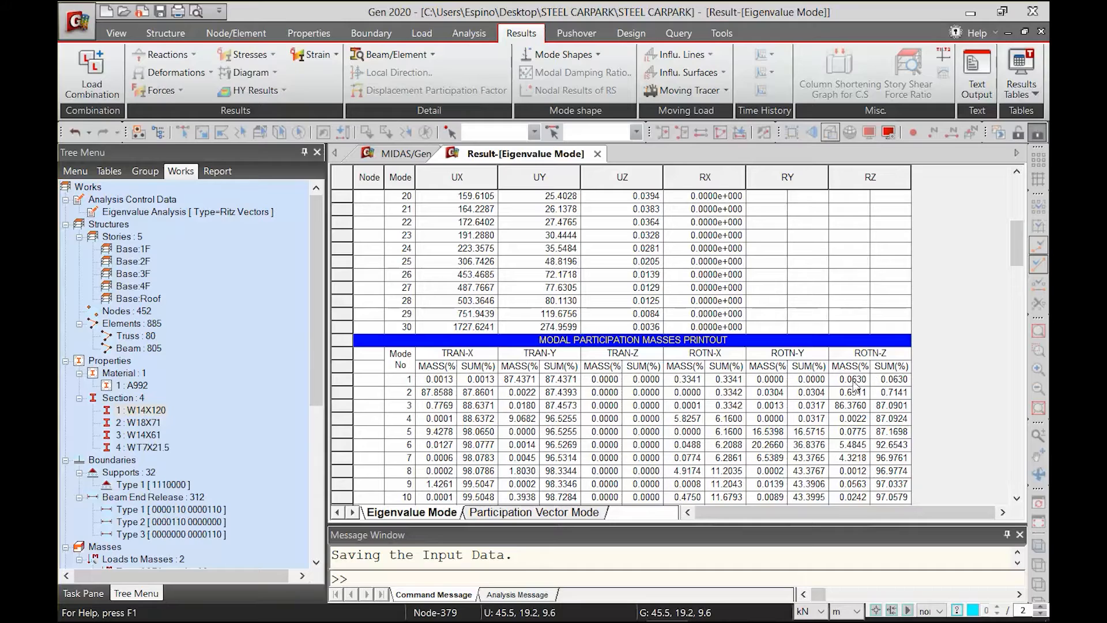
left_click_drag(853, 382, 897, 394)
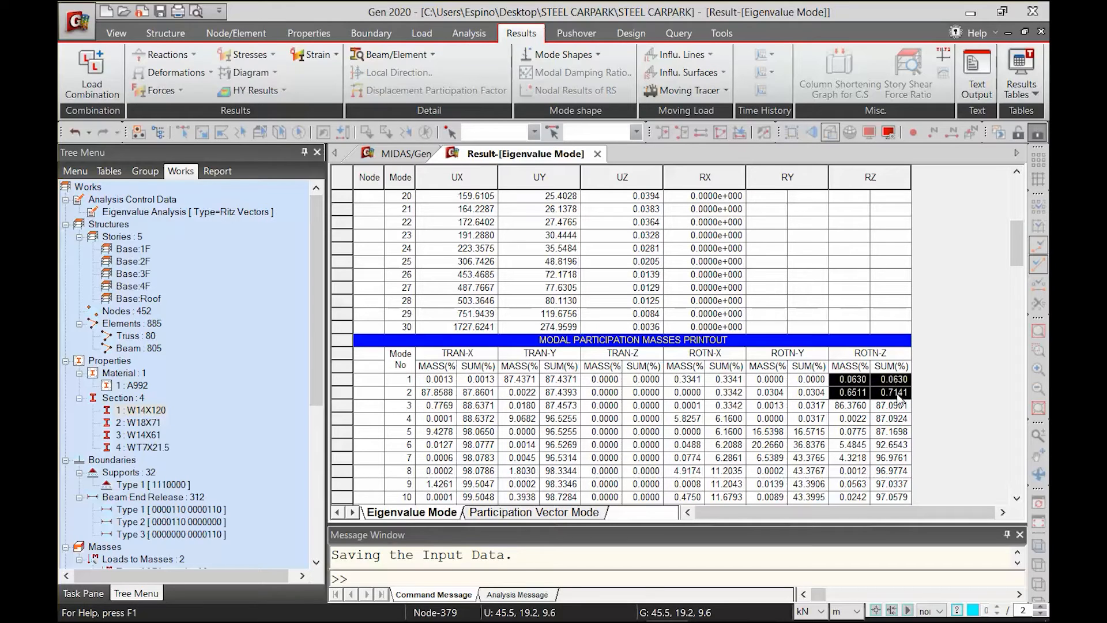
left_click(848, 382)
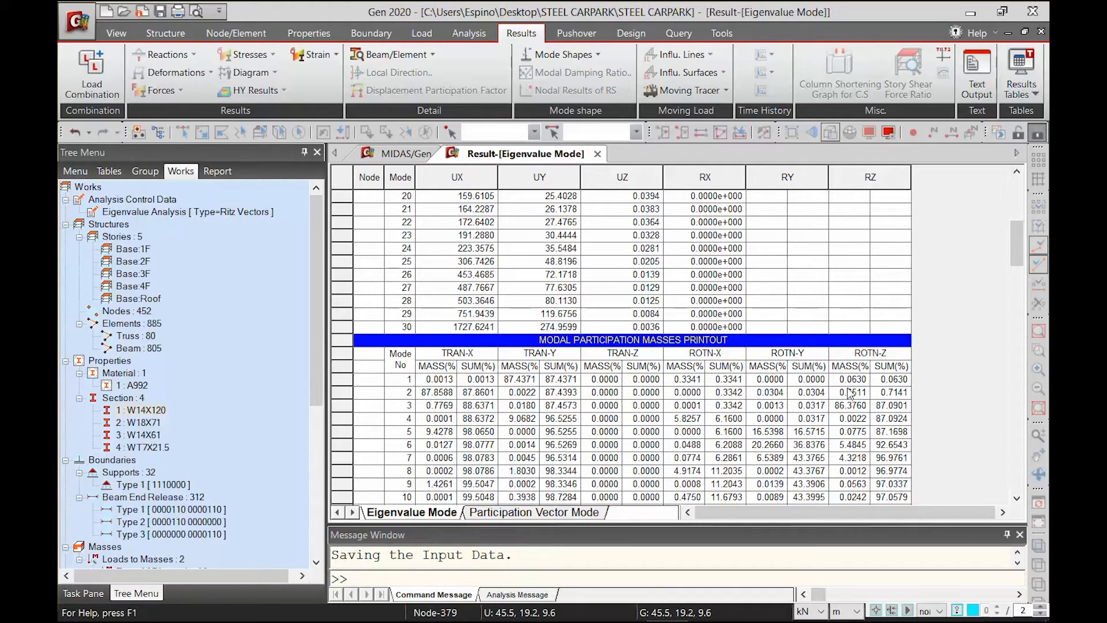
left_click_drag(850, 406, 894, 410)
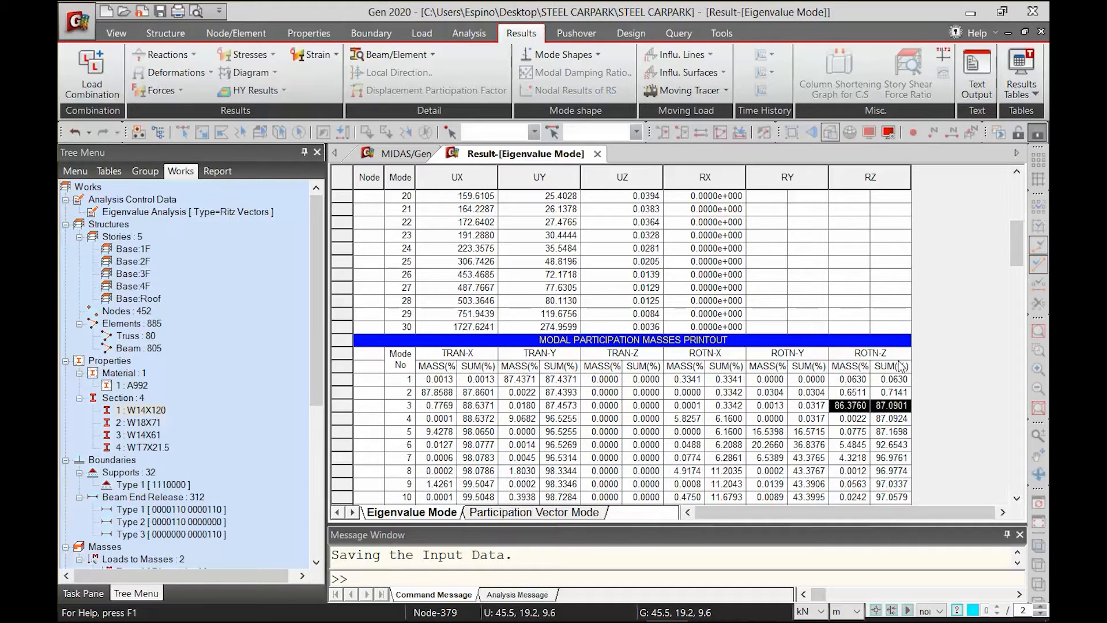
scroll(820, 380, "up", 3)
scroll(820, 381, "up", 5)
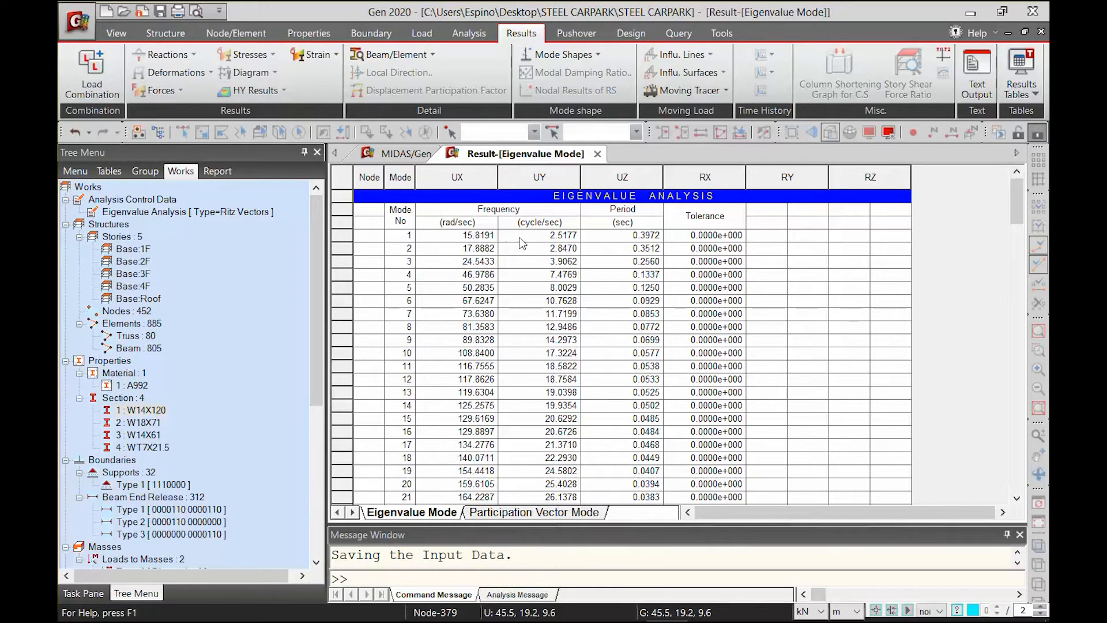
Locate the UBC(1997) static seismic loads of cases EQX and EQY in the Works tree
left_click_drag(317, 385, 280, 548)
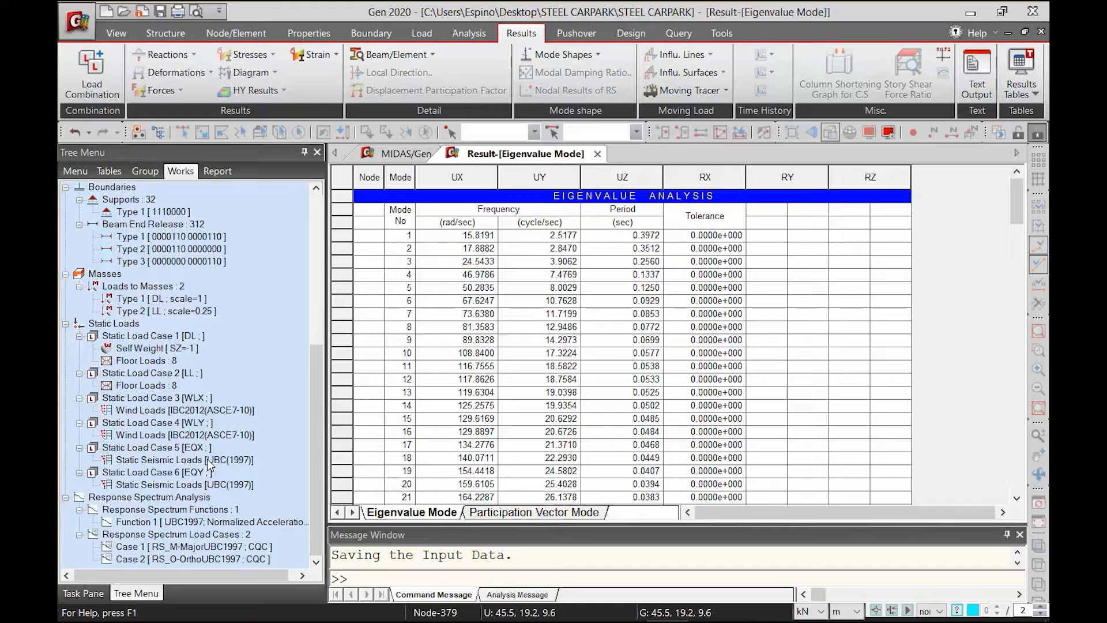
Set the mode 1 period 0.3972 as the analysis period in both X and Y for static seismic case EQY, accepting deletion of the results
left_click_drag(655, 235, 403, 238)
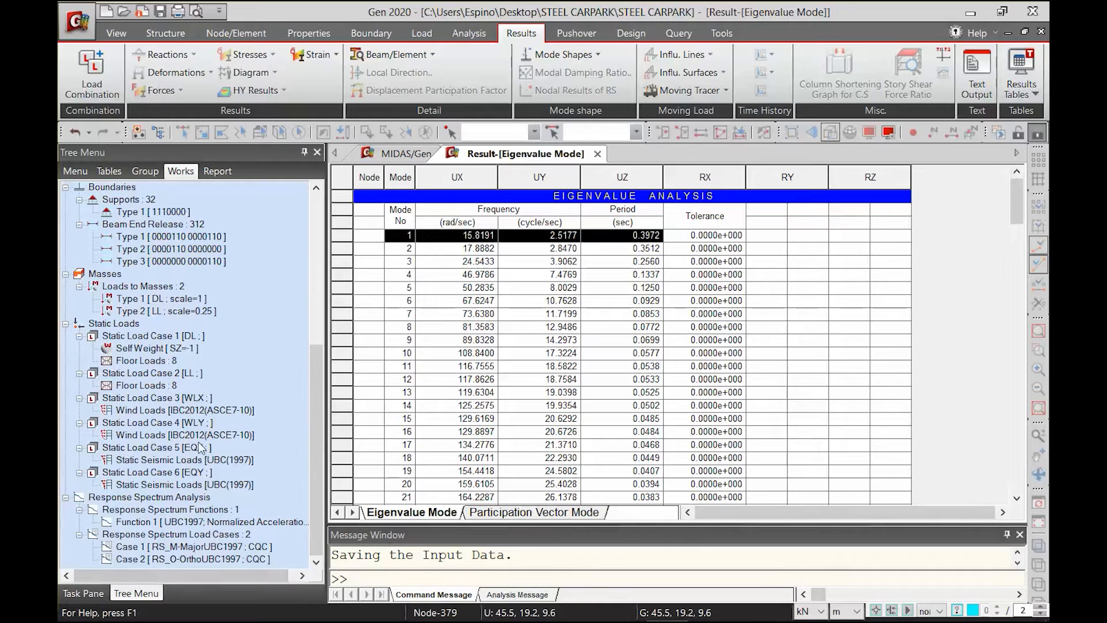
double_click(185, 474)
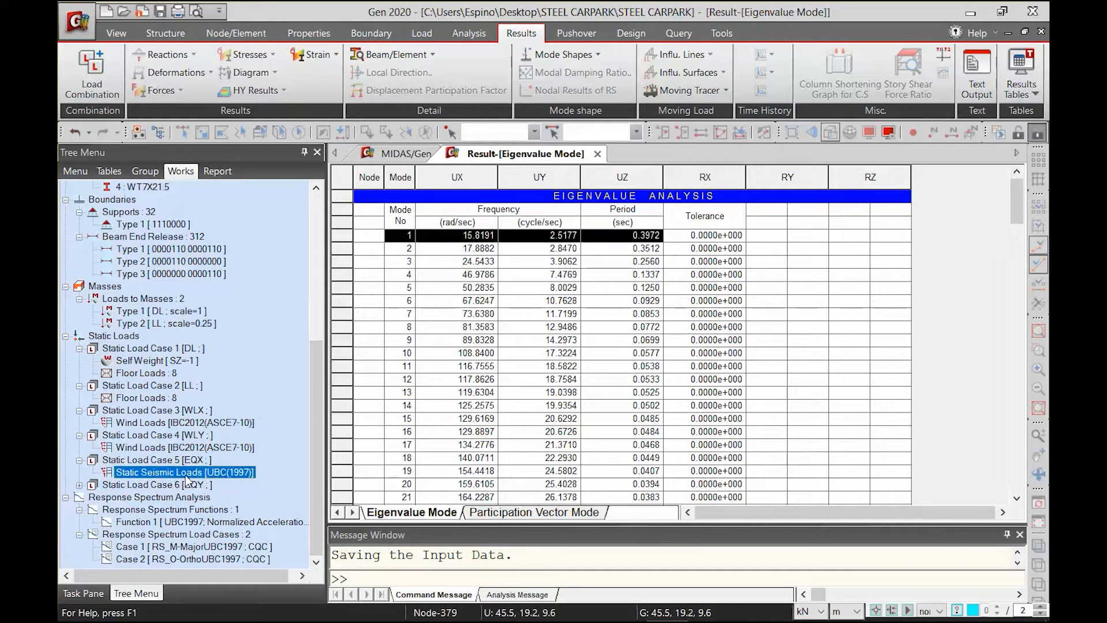
double_click(184, 486)
double_click(184, 496)
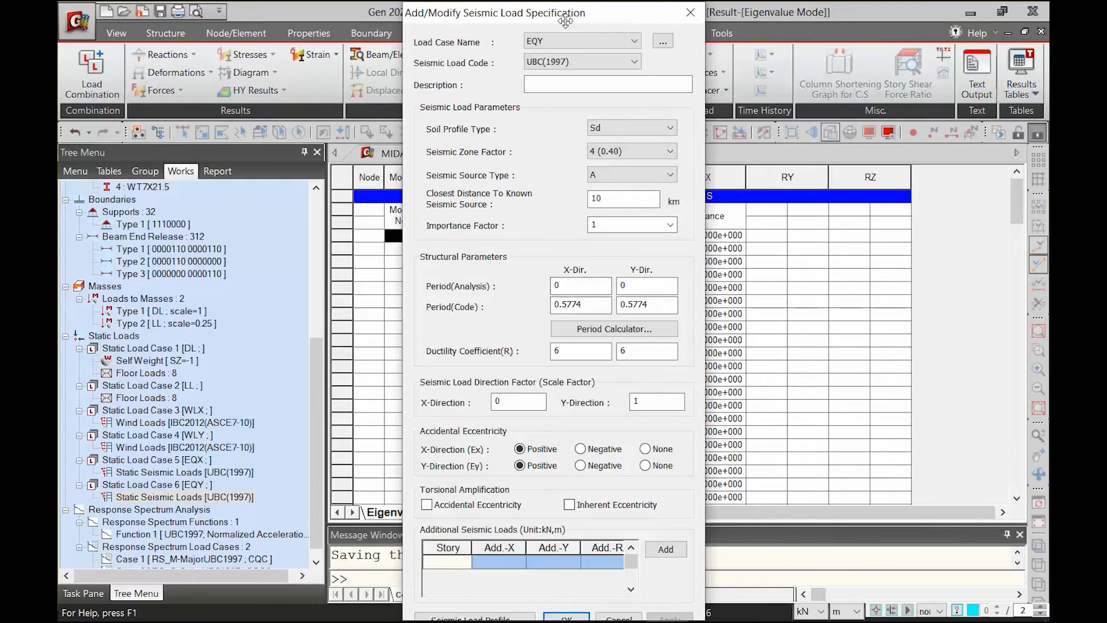
left_click_drag(576, 17, 395, 16)
double_click(399, 286)
type(".")
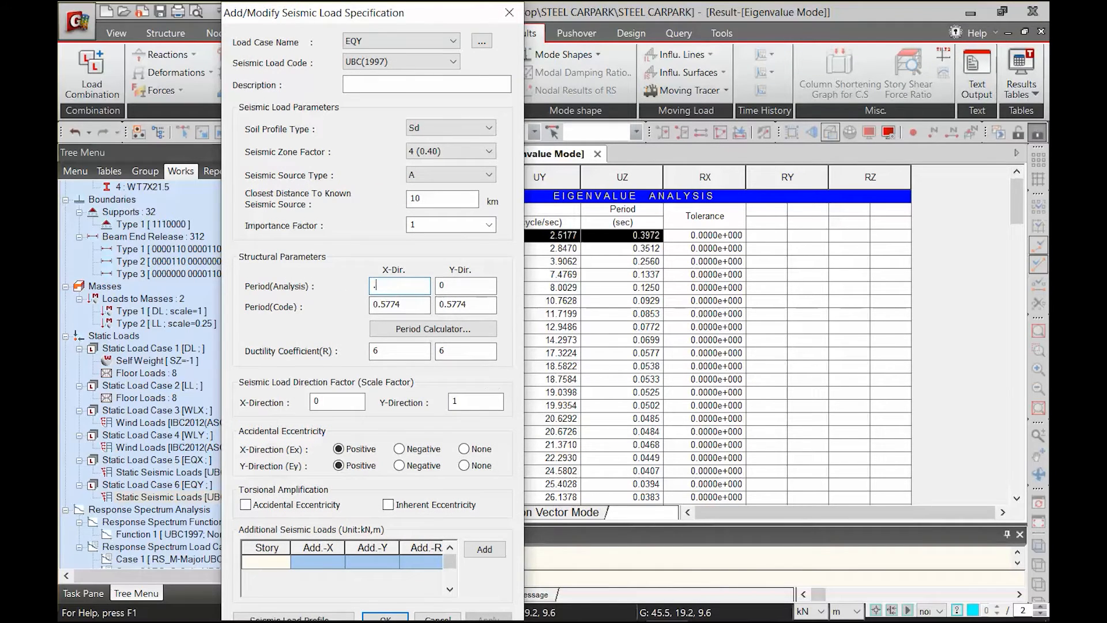
key("Tab")
type(".")
left_click(394, 616)
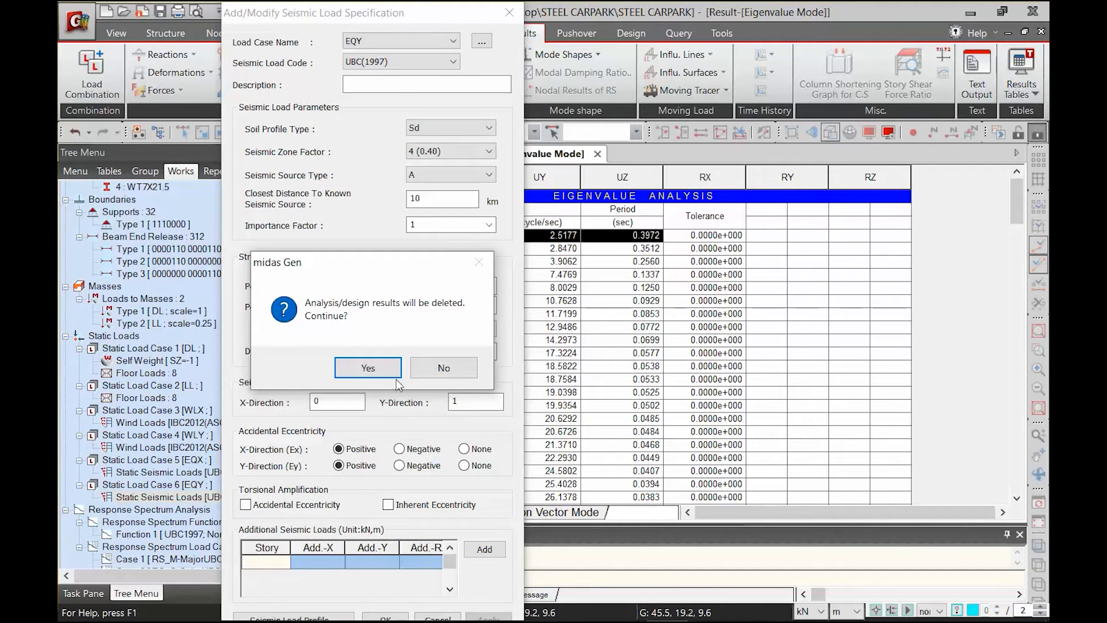
left_click(381, 372)
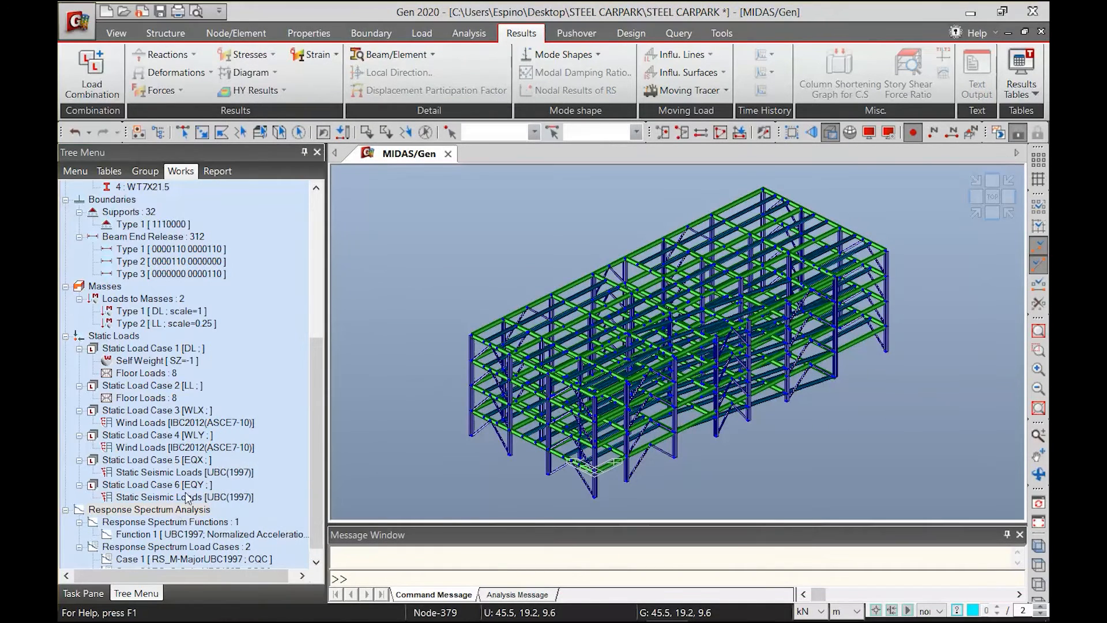
Reopen the static seismic load of case EQY, check its X and Y analysis periods, and accept the specification
double_click(179, 499)
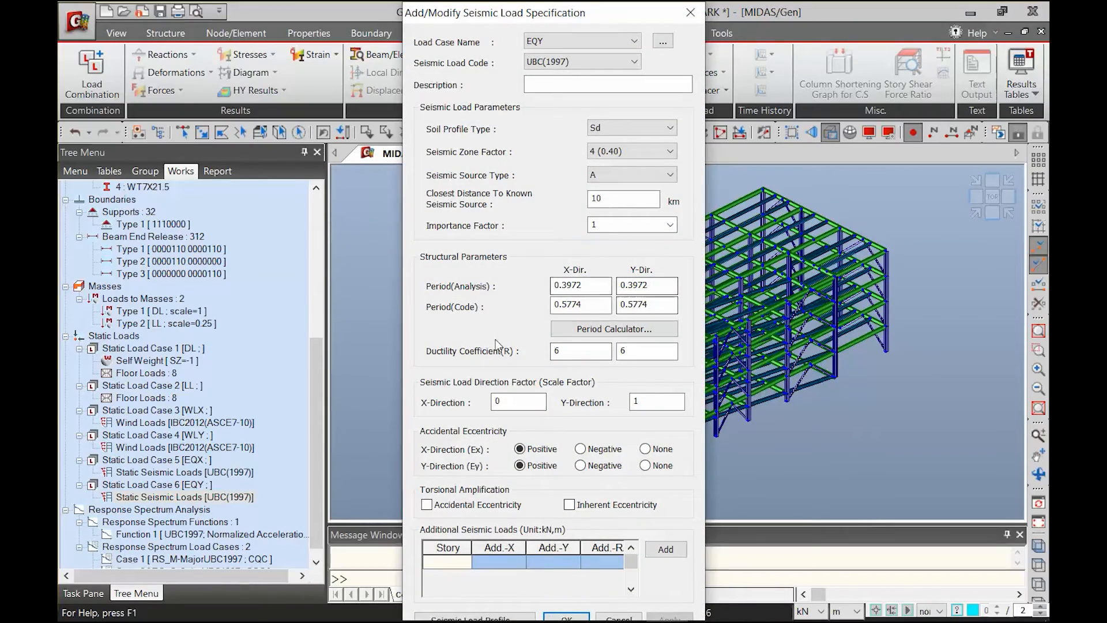
left_click(579, 616)
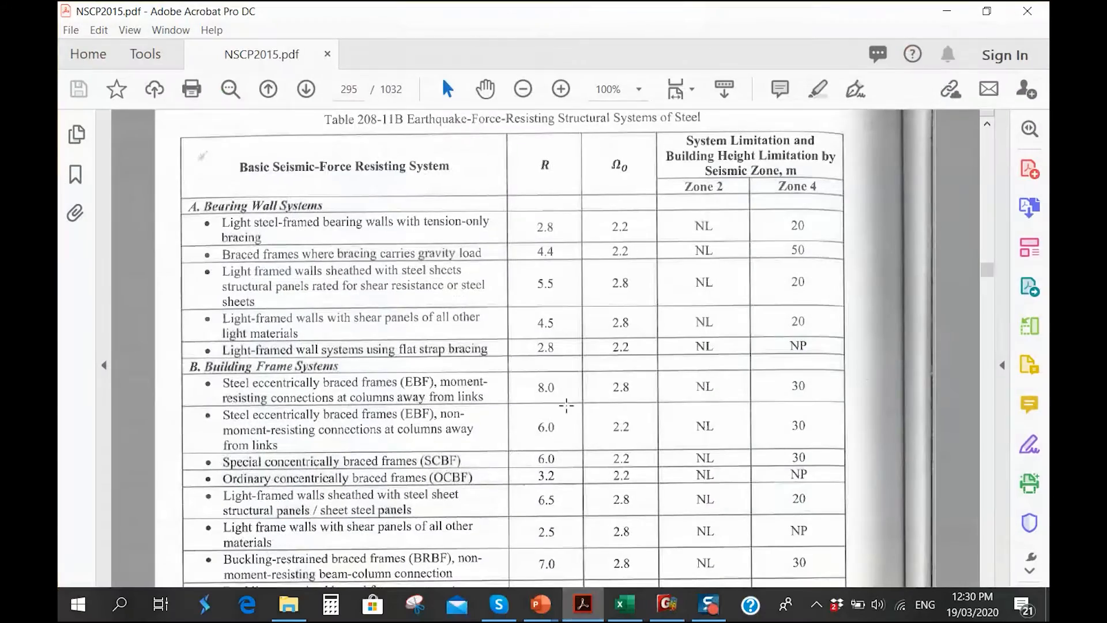
left_click(947, 9)
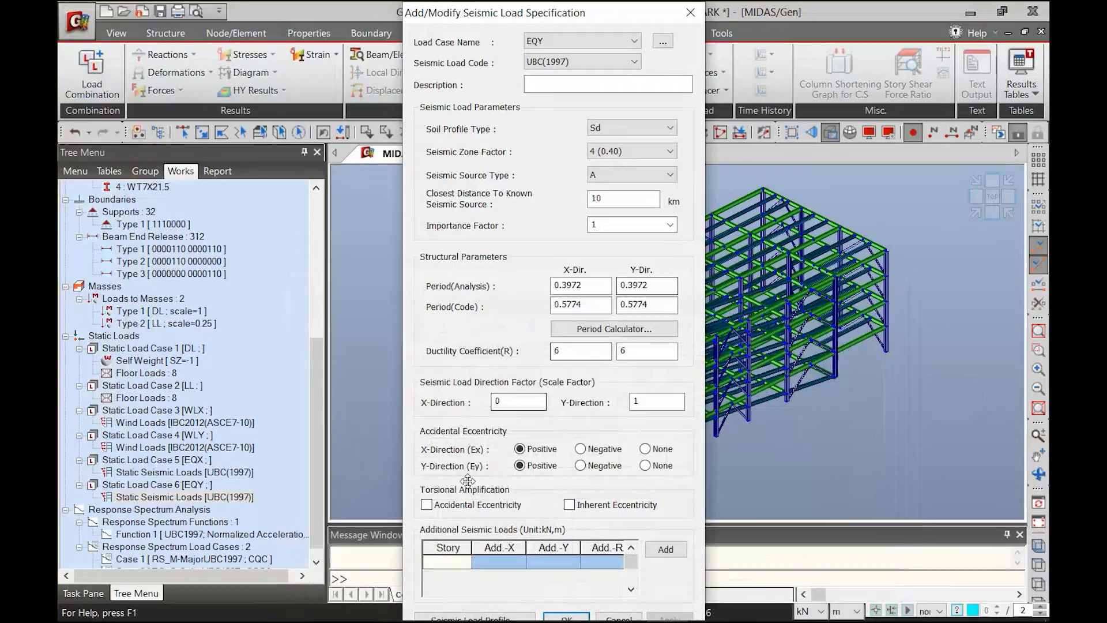
left_click(566, 617)
Set the analysis period of static seismic case EQX to 0.3972 in both the X and Y directions
double_click(192, 473)
left_click_drag(575, 287, 504, 303)
type(".")
left_click(644, 286)
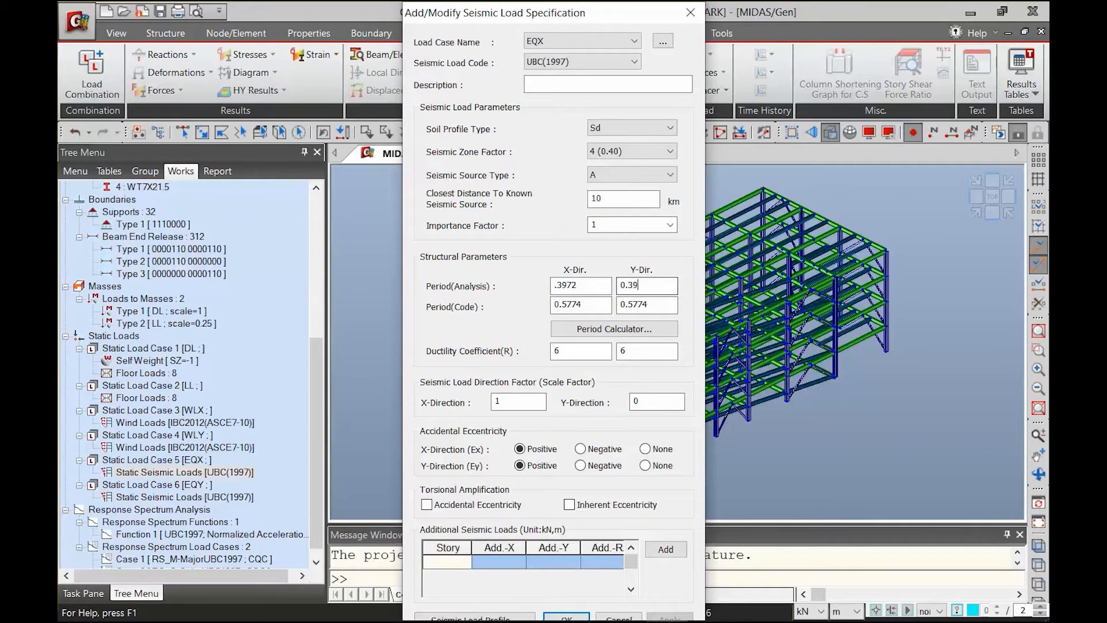
left_click(566, 617)
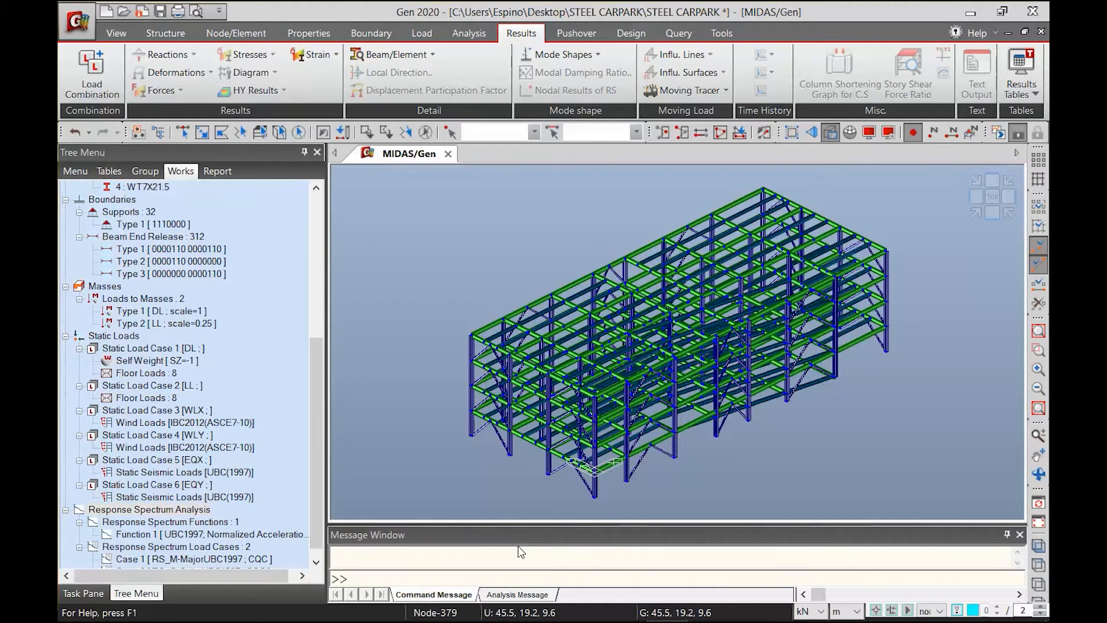
Generate the seismic load calculation sheet from the load profile of case EQX, overwriting the existing file
double_click(179, 474)
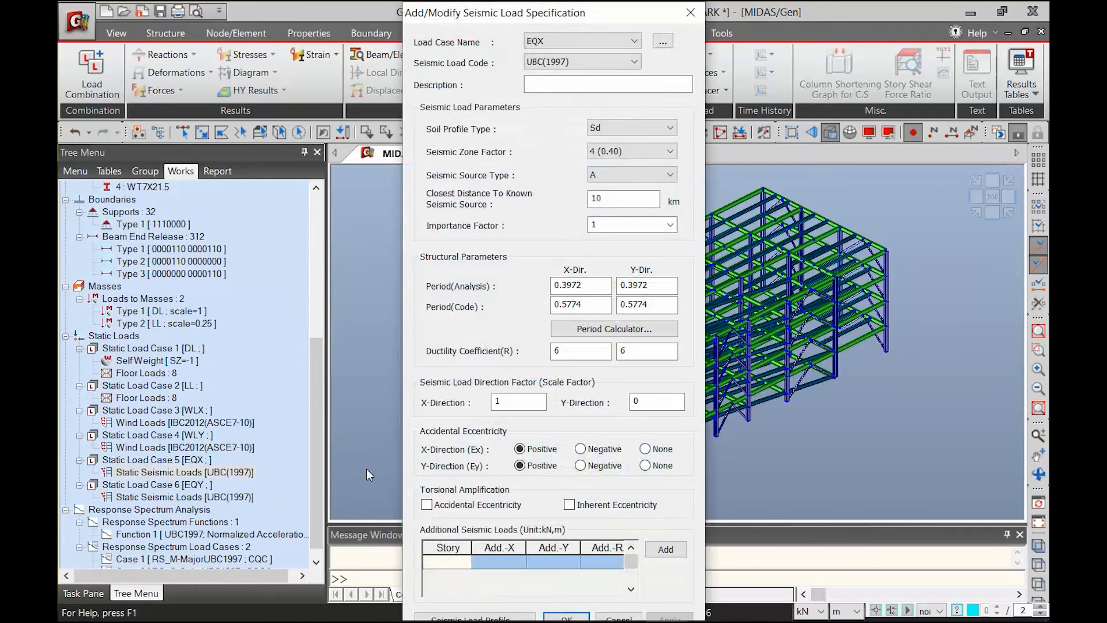
left_click(473, 616)
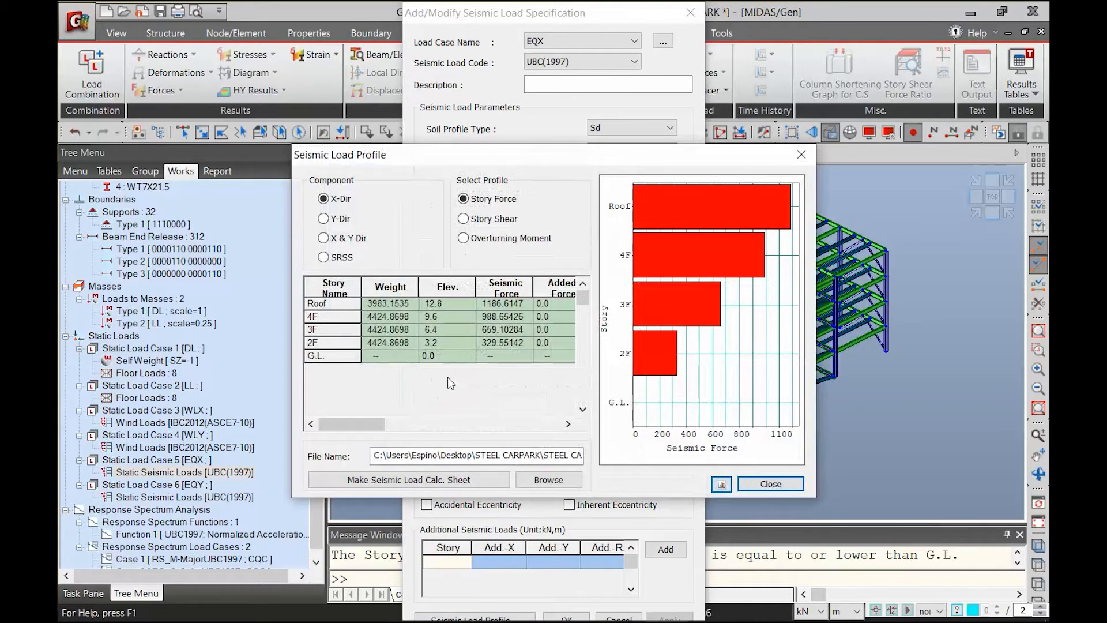
left_click(394, 484)
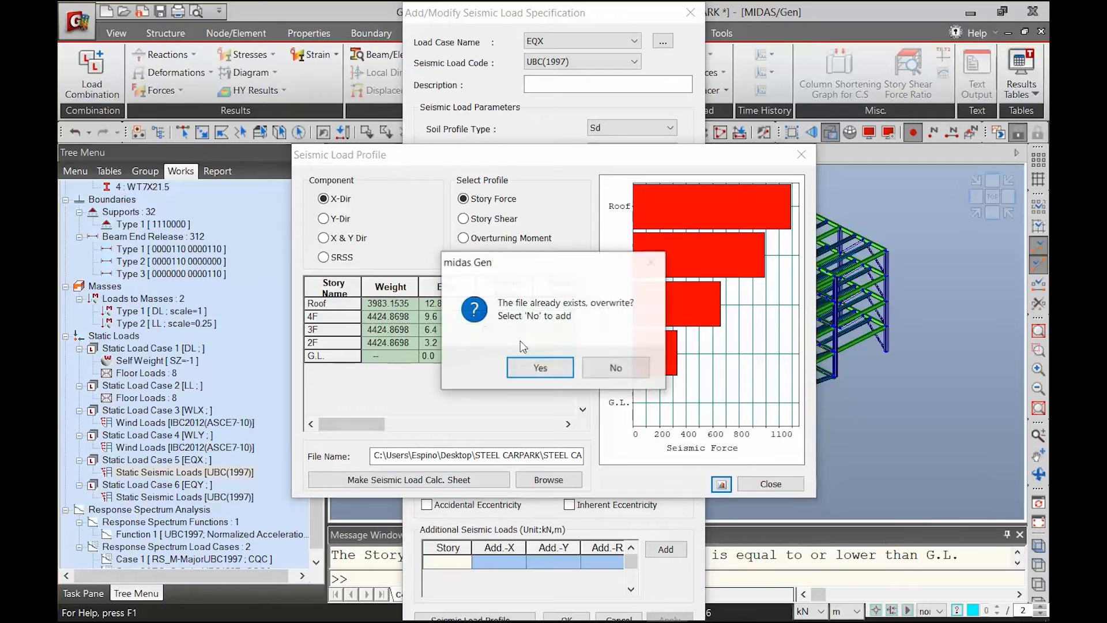
left_click(540, 367)
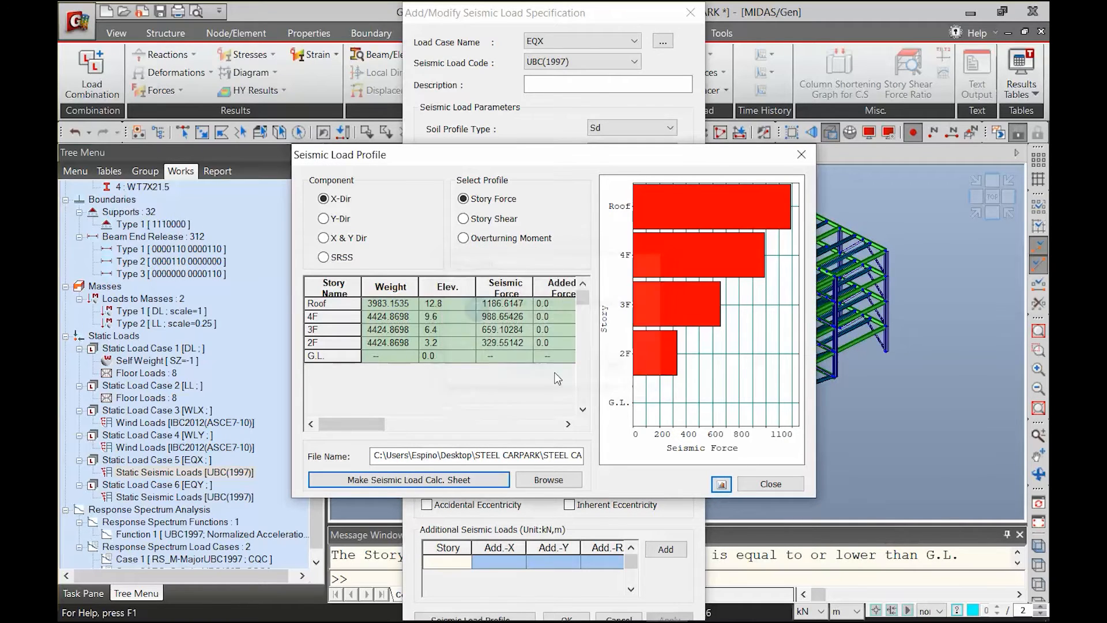
Check the fundamental periods Tx and Ty in the seismic calculation sheet, and close the sheet, load profile and EQX specification
scroll(785, 239, "down", 15)
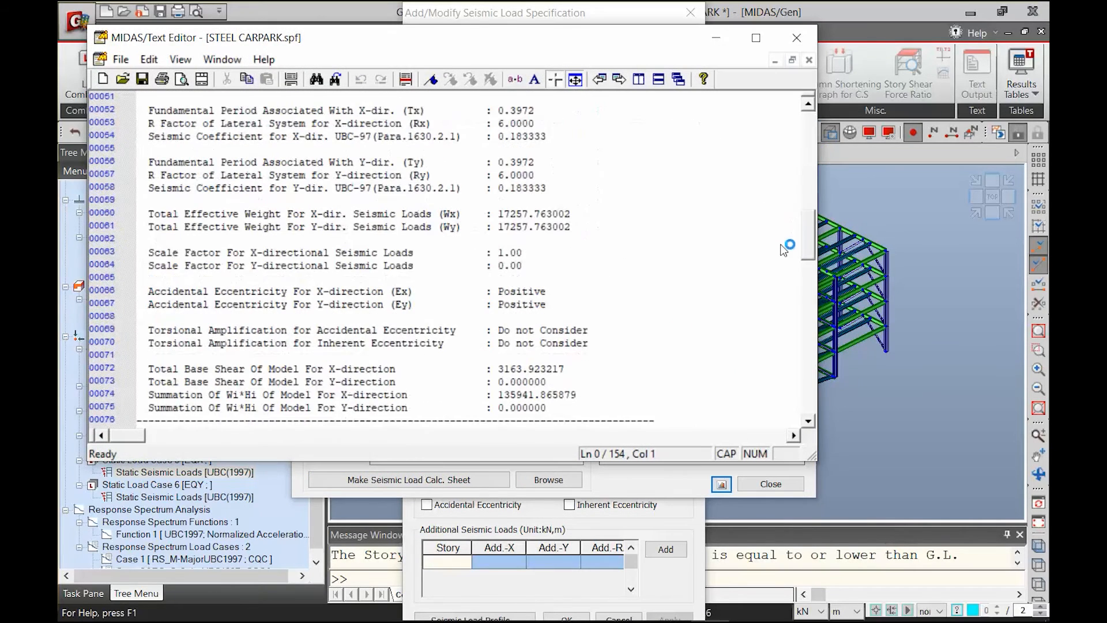
scroll(785, 238, "up", 2)
left_click_drag(147, 332, 569, 333)
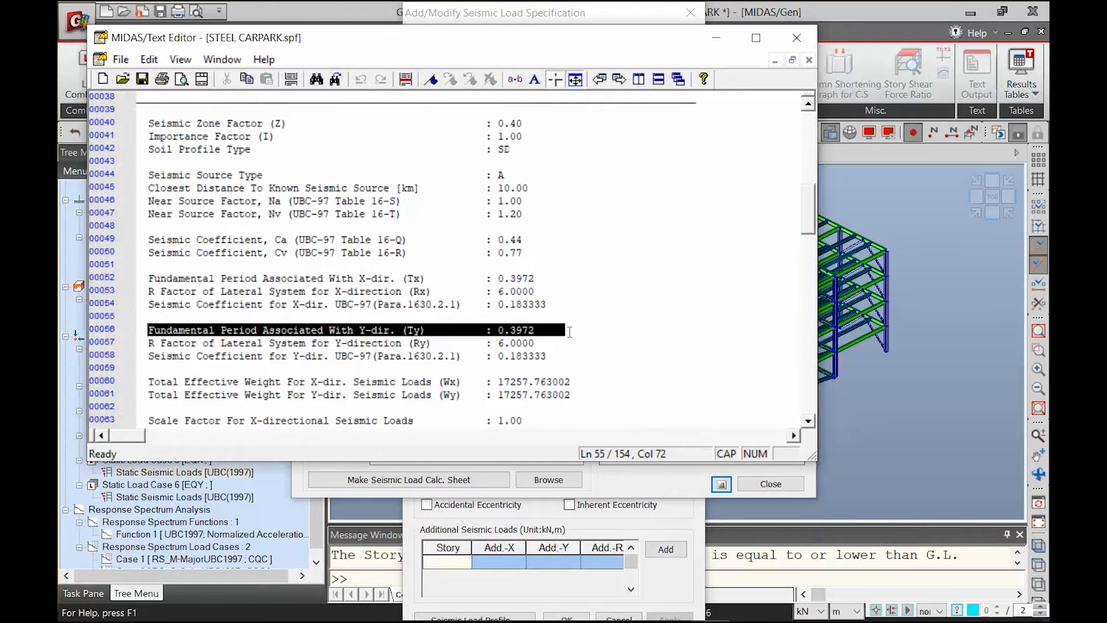
left_click_drag(534, 278, 172, 278)
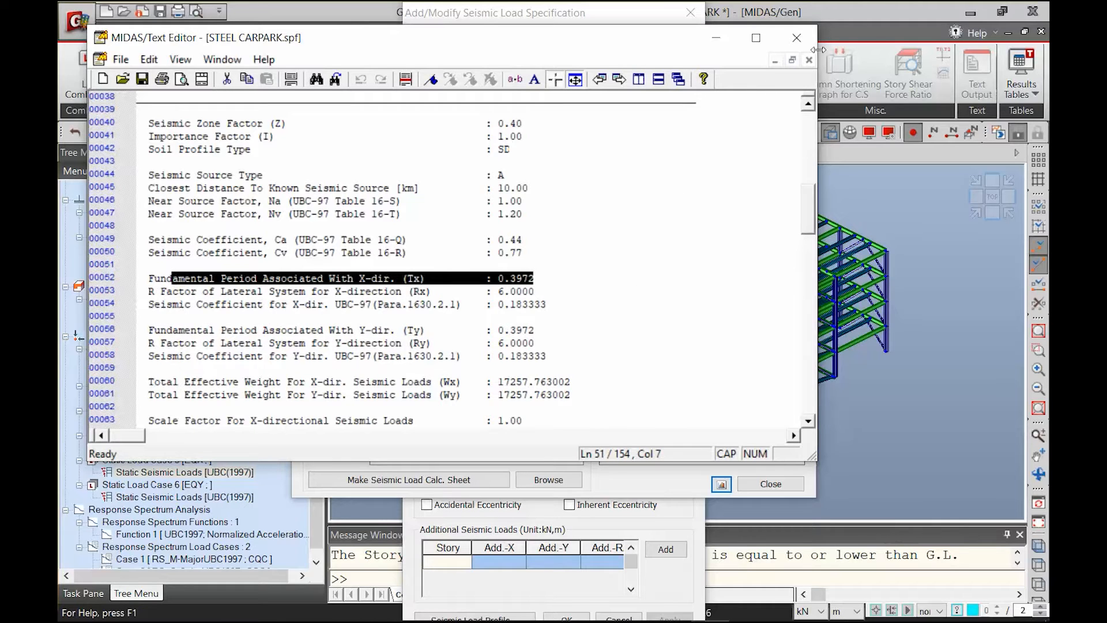
left_click(796, 37)
left_click(770, 483)
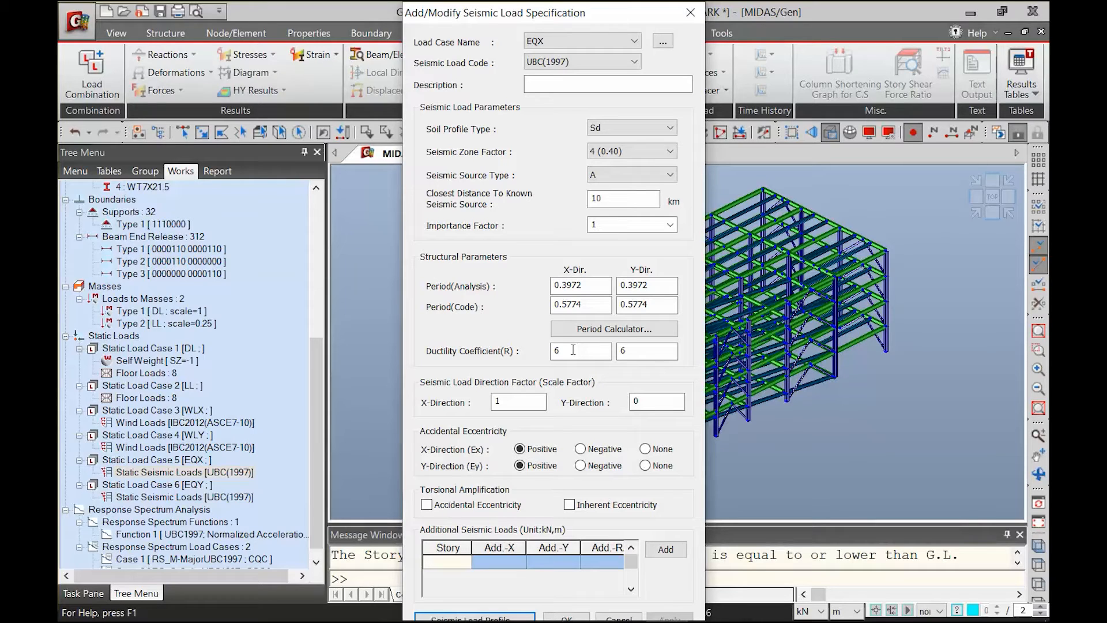
left_click(690, 14)
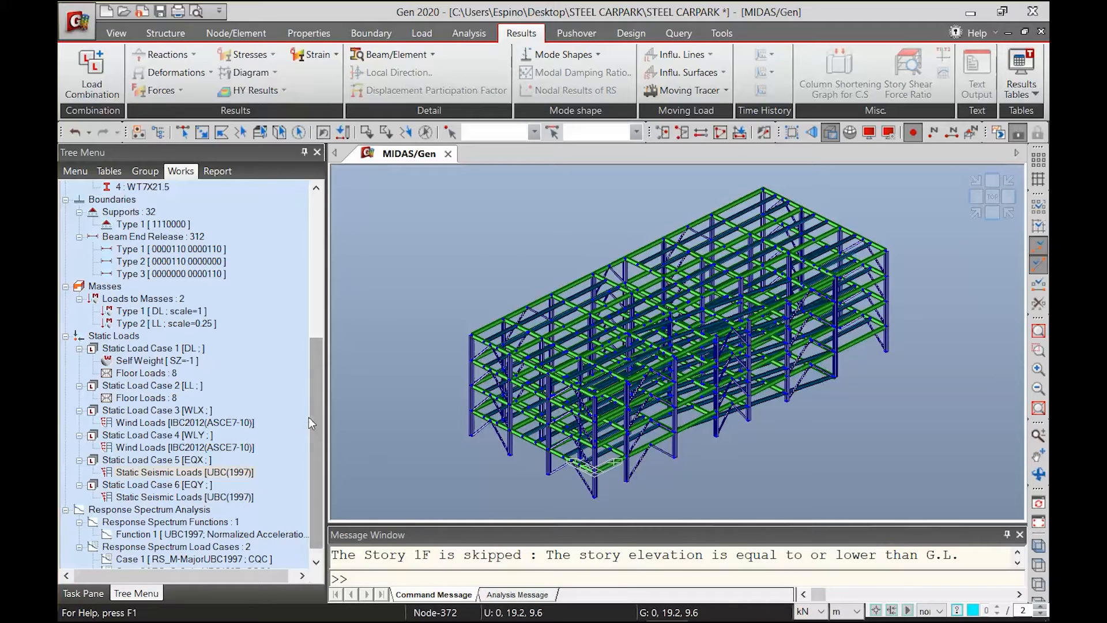
Open response spectrum case RS_M and consult the excitation angle guidance on slide 6 of plans and section.pptx in PowerPoint
scroll(320, 507, "down", 1)
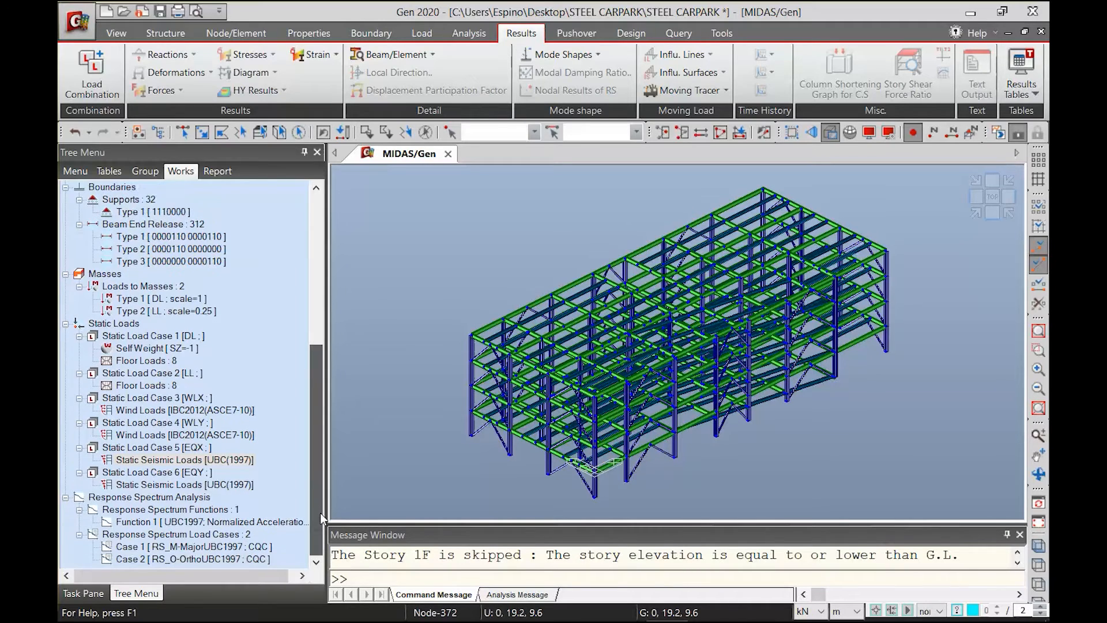
double_click(231, 549)
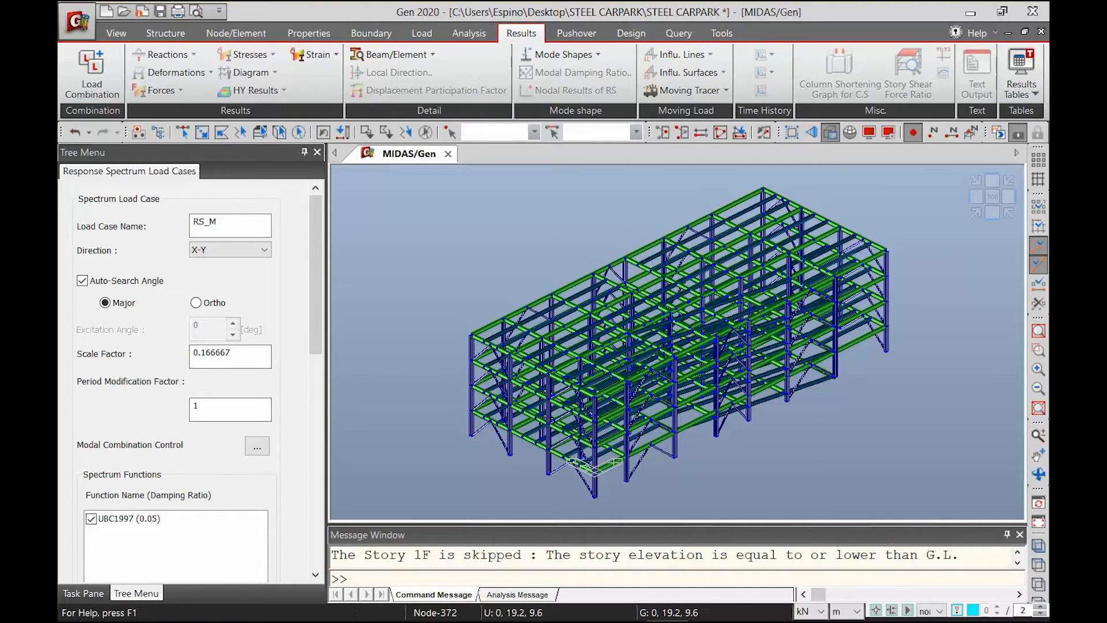
mouse_move(494, 610)
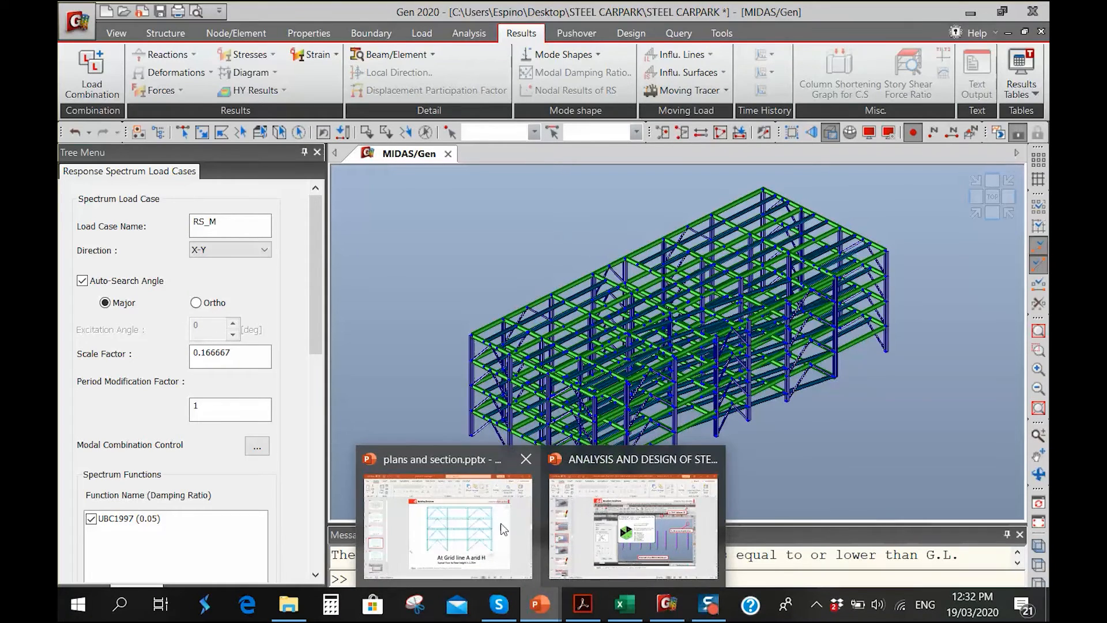
key("alt+Tab")
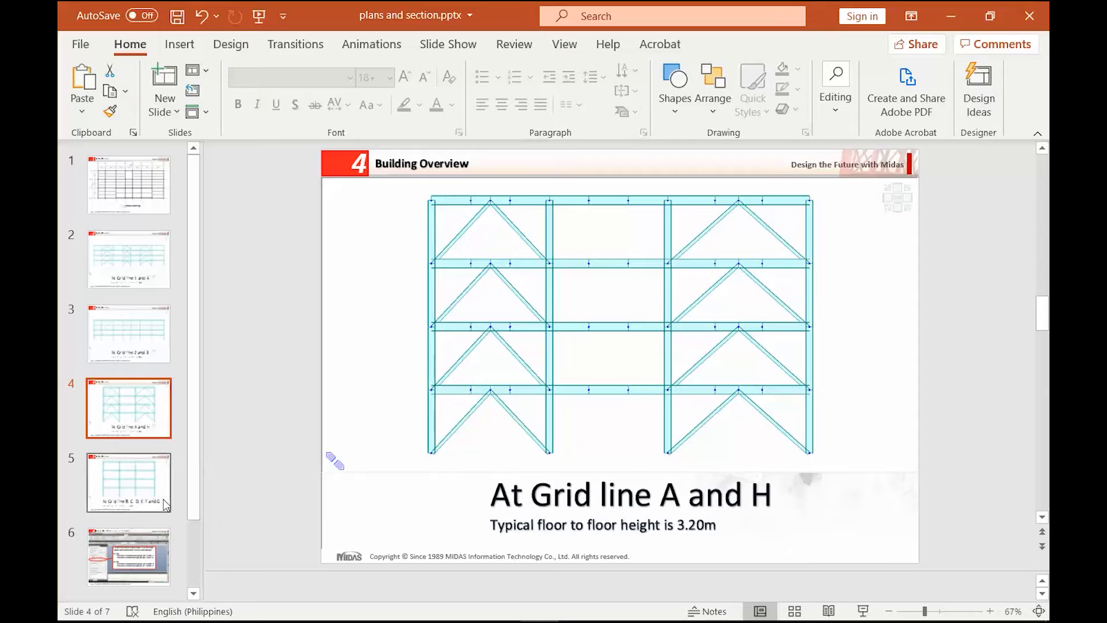
scroll(107, 473, "down", 2)
left_click(108, 476)
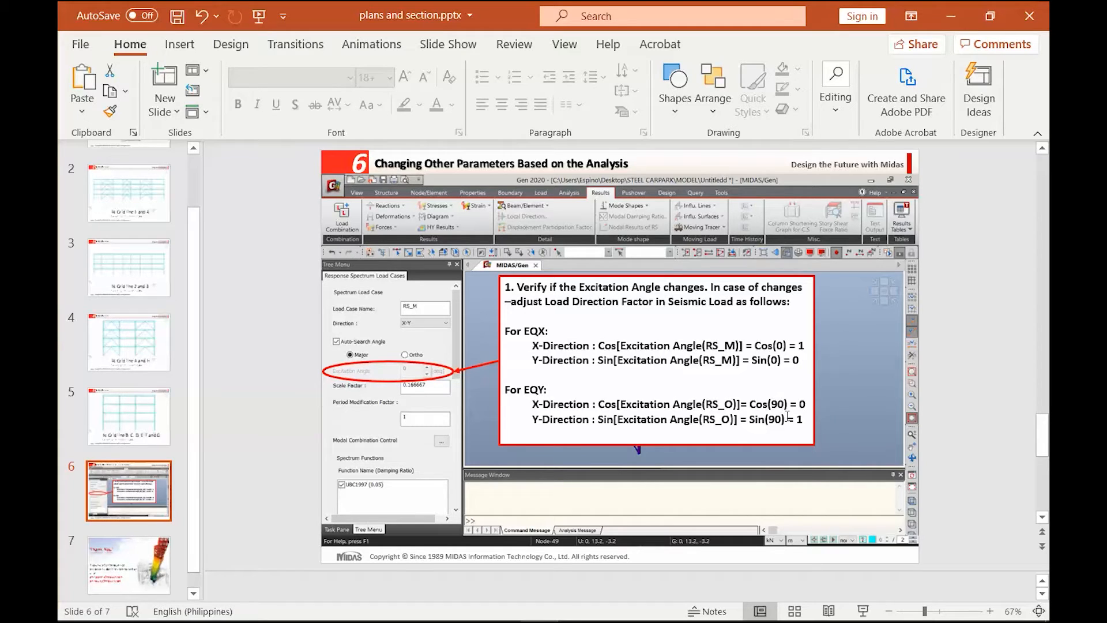
Switch back to midas Gen and examine the X and Y seismic load direction factors of static seismic case EQY
mouse_move(624, 619)
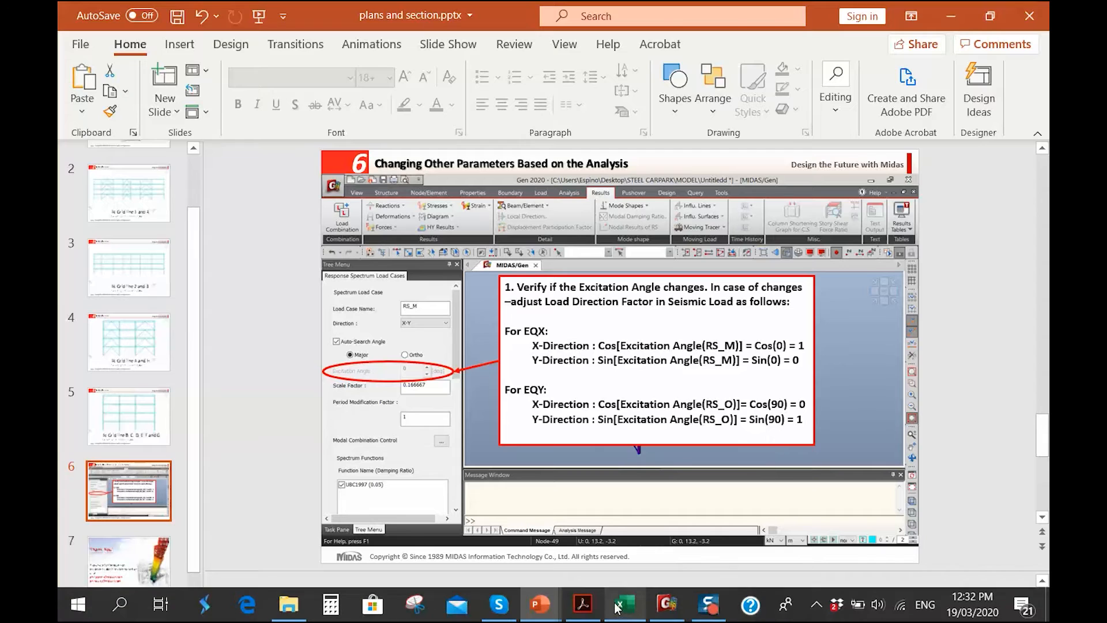
left_click(658, 609)
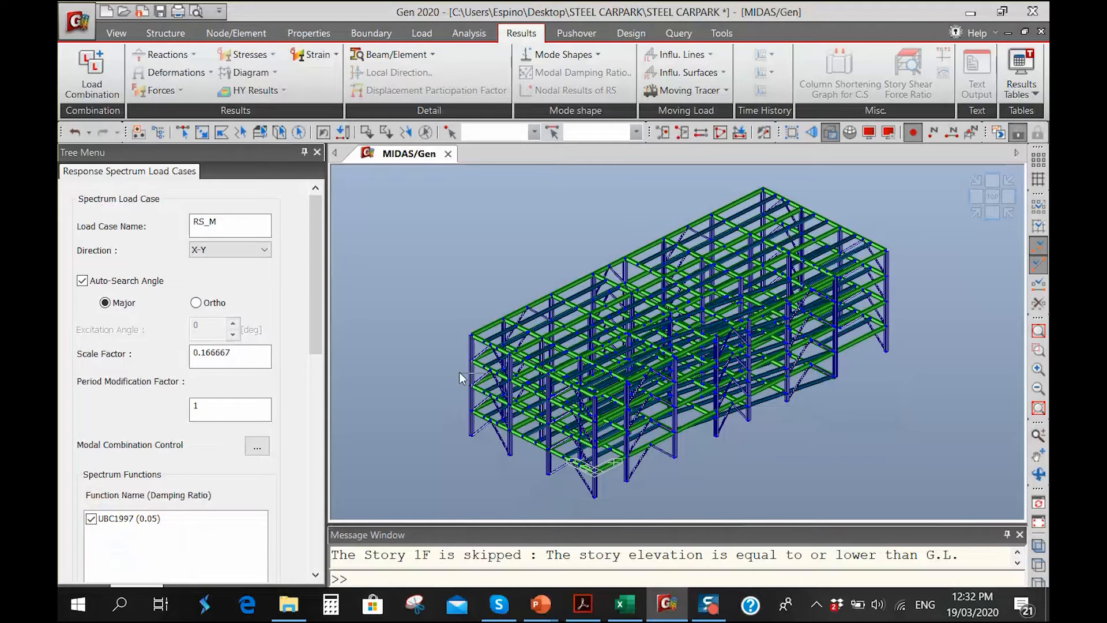
left_click(157, 132)
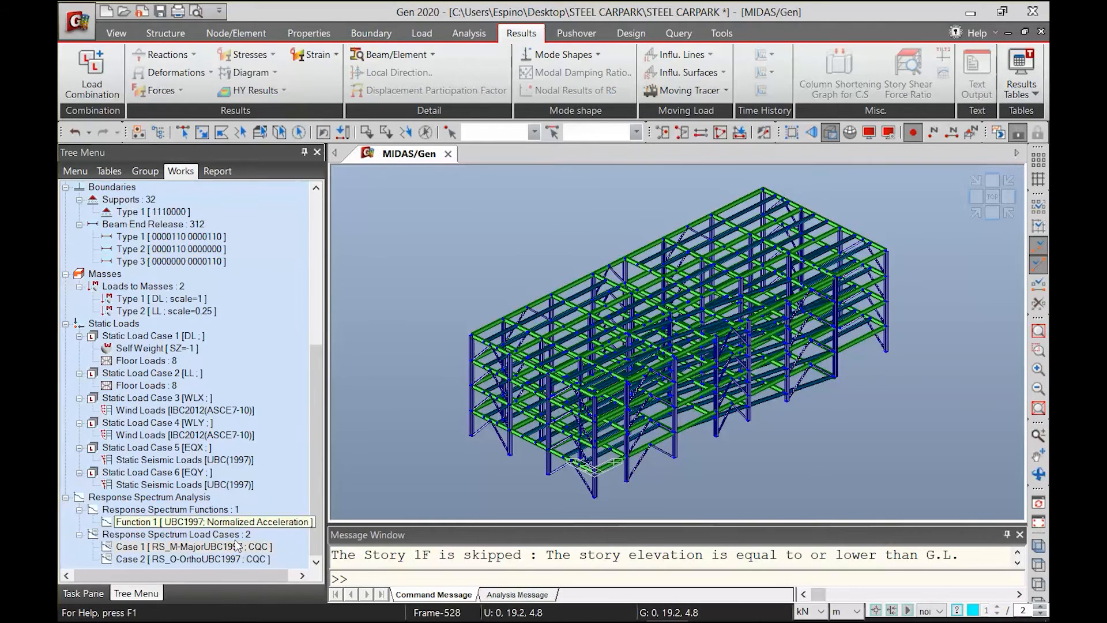
double_click(191, 483)
left_click(517, 402)
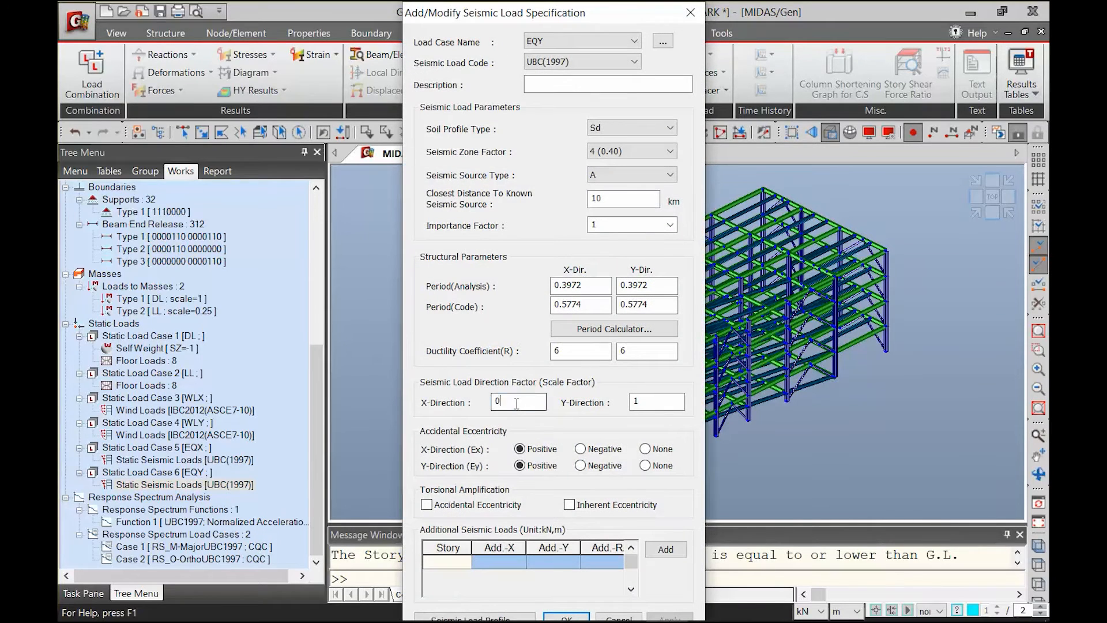
left_click(640, 402)
left_click(640, 402)
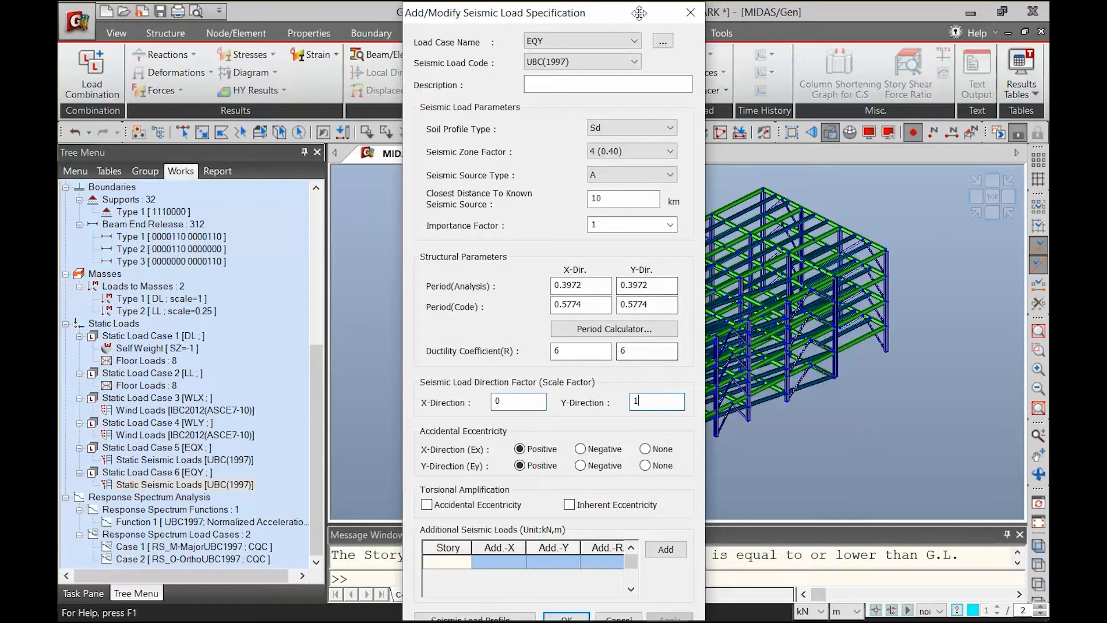
left_click(522, 403)
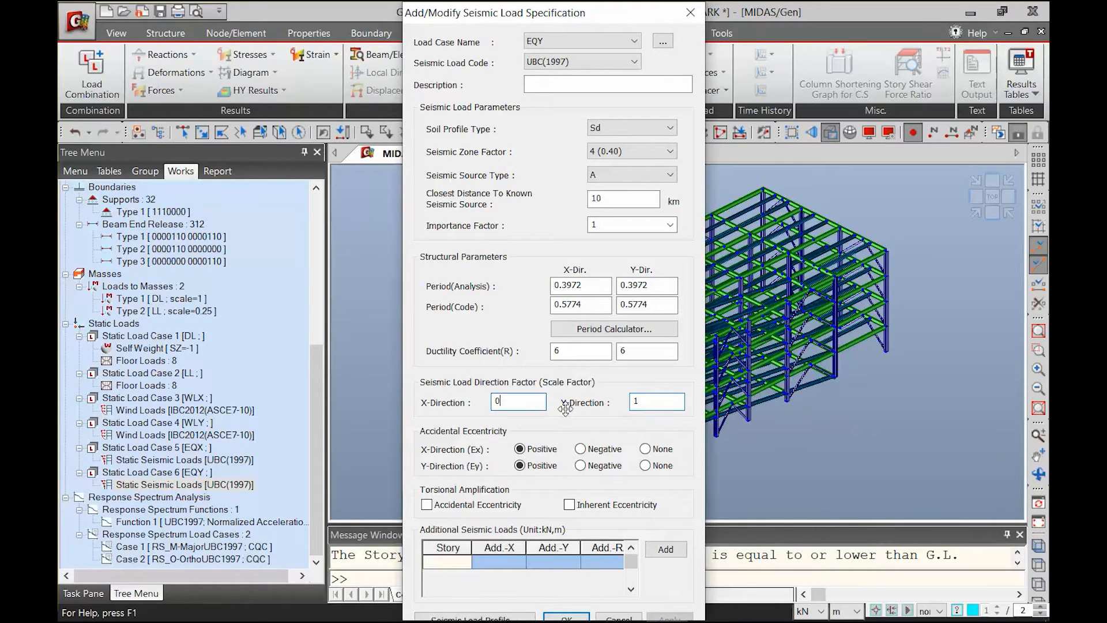
left_click(637, 404)
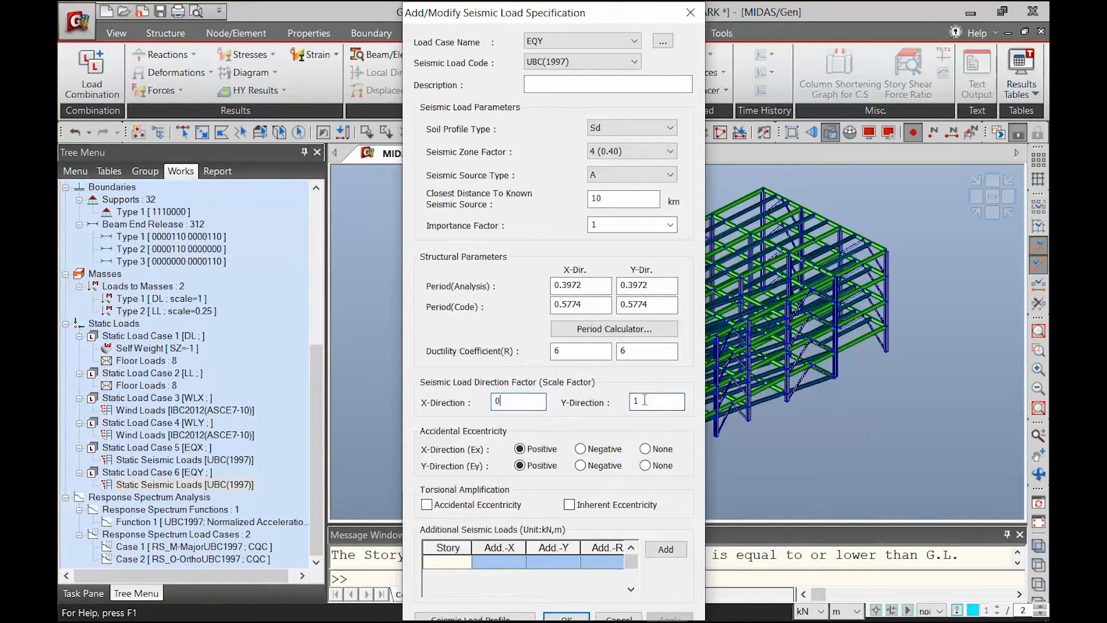
left_click(690, 13)
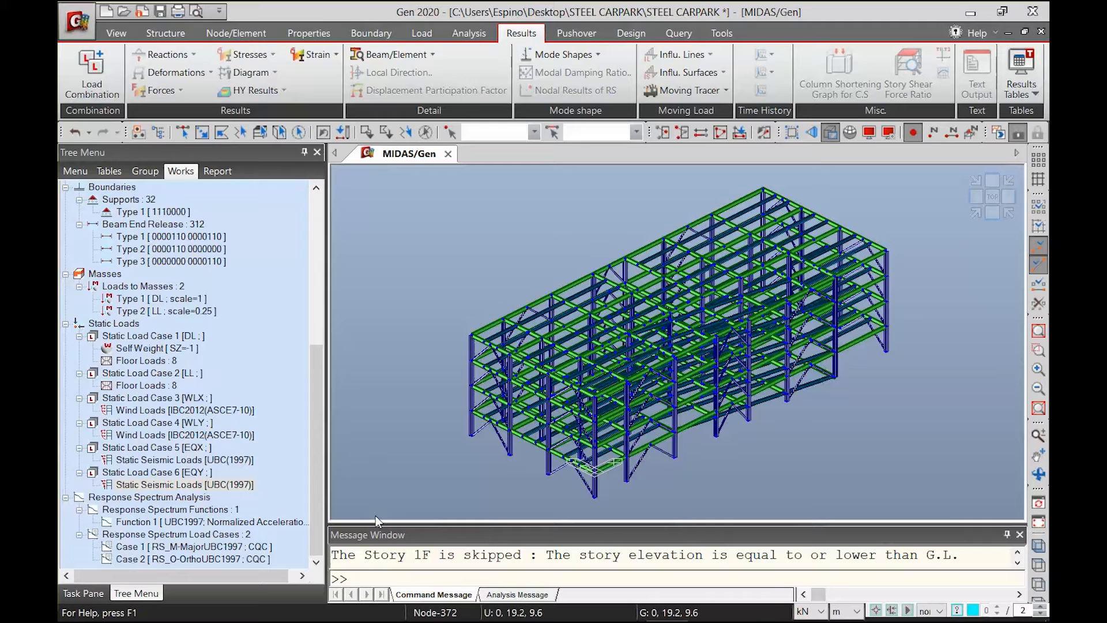
Open the seismic load profile of static case EQX and examine the Story Shear profile with the SRSS component down to ground level
double_click(173, 460)
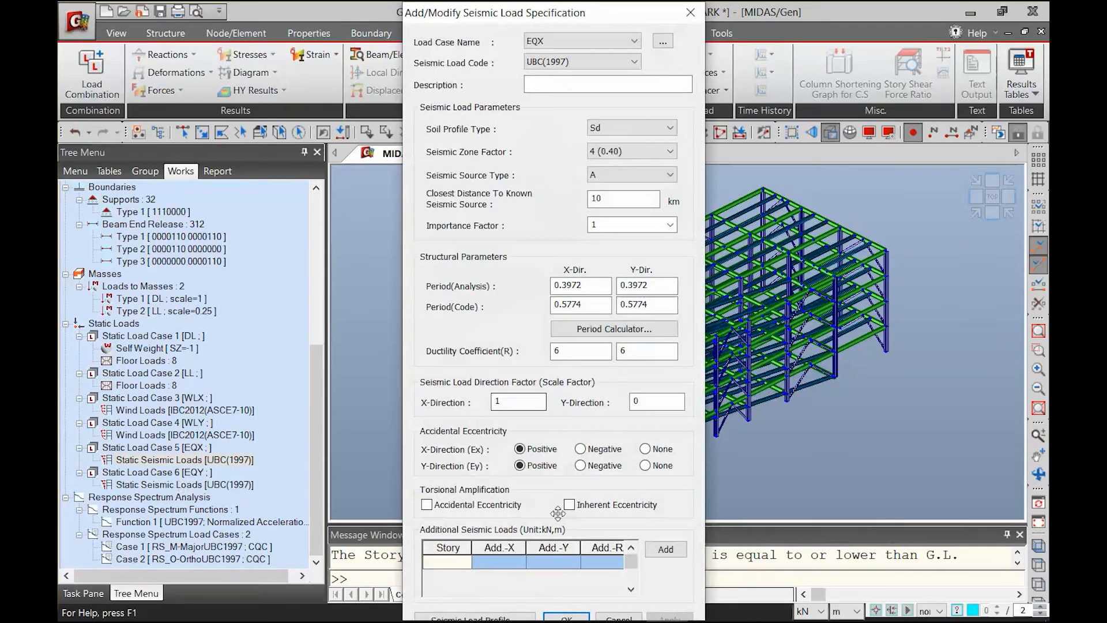
left_click(473, 617)
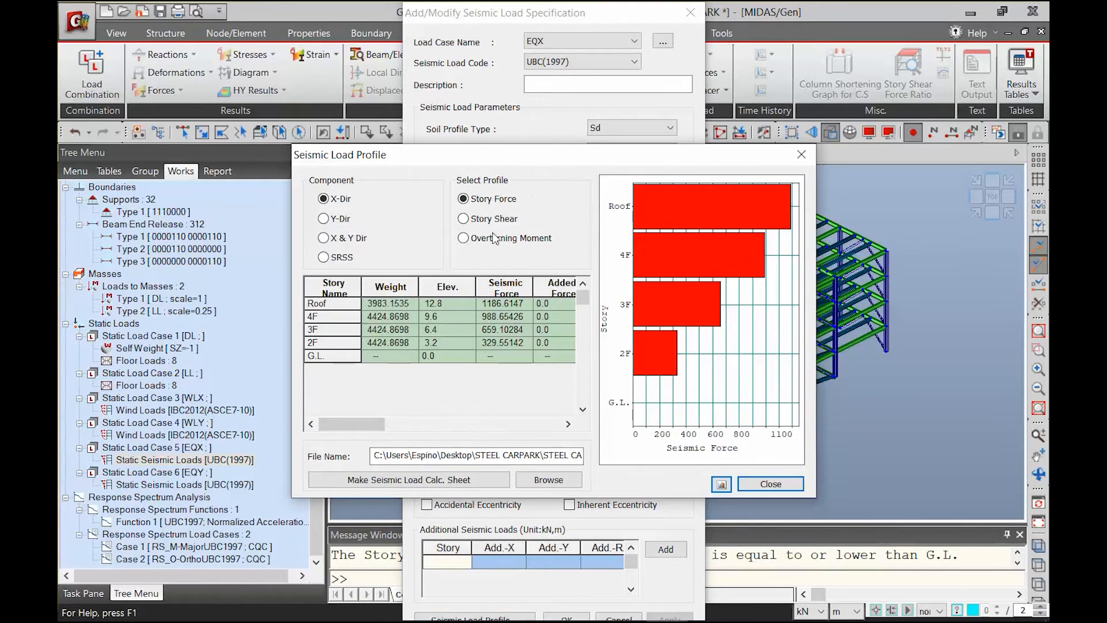
left_click(465, 221)
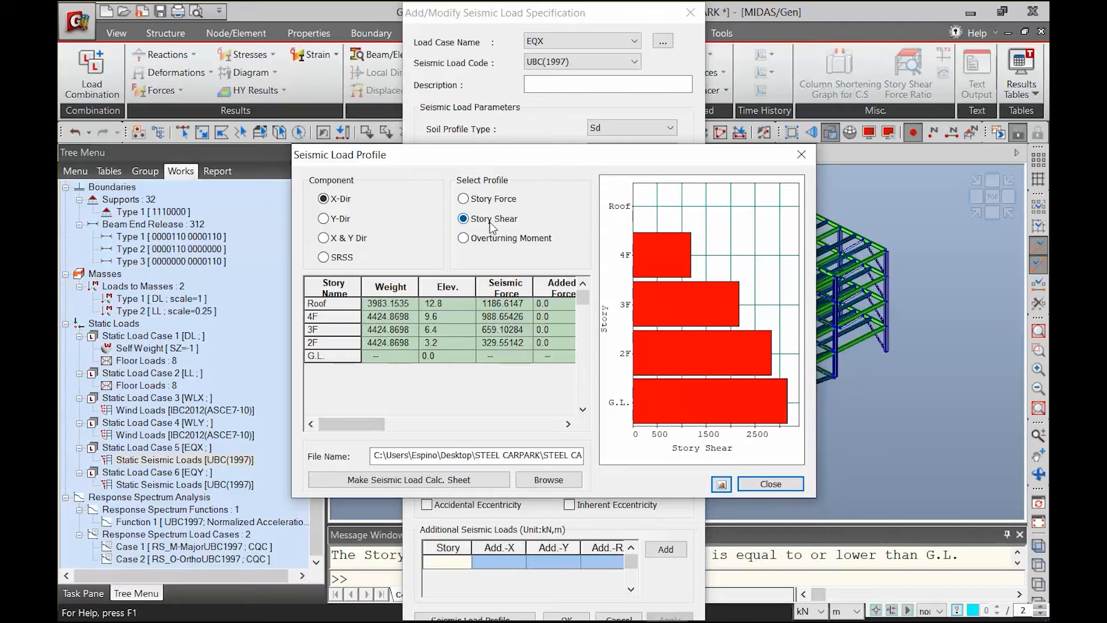
left_click(325, 257)
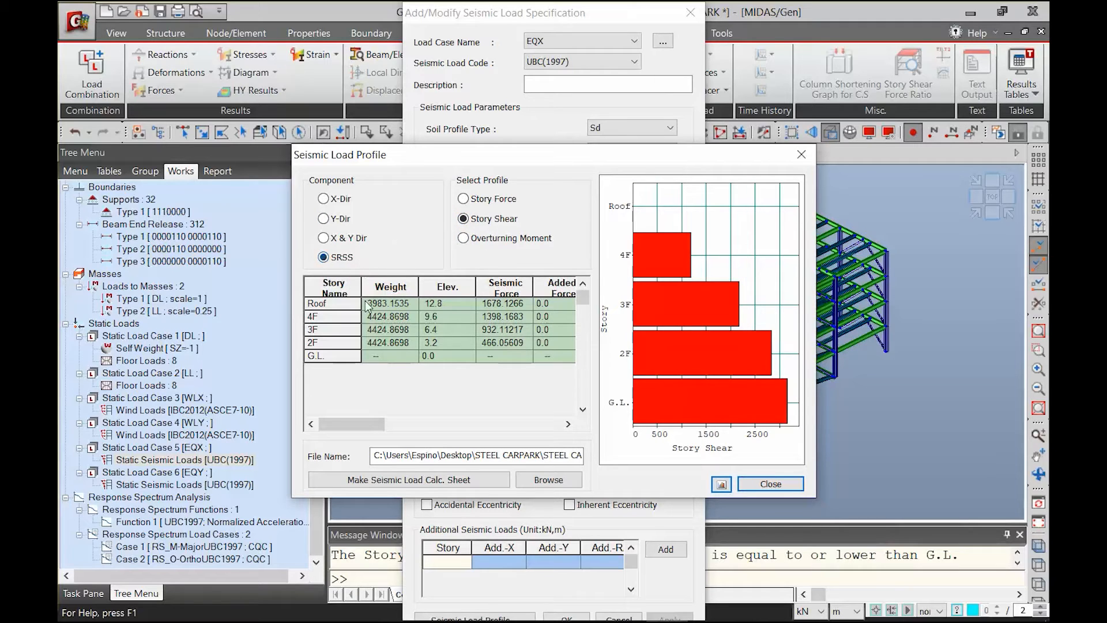
left_click(568, 424)
left_click(568, 424)
left_click(568, 424)
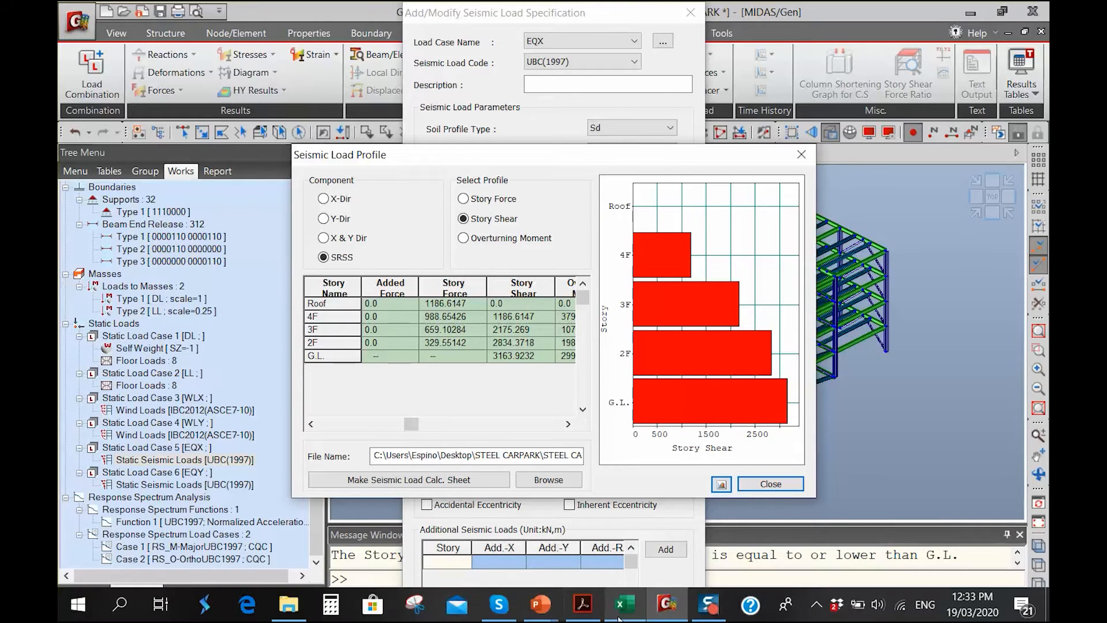
Switch to Excel and enter 3163.9232 as the static base shear Vs in cell D6 of Book2 - Copy.xlsx
left_click(625, 606)
left_click(576, 412)
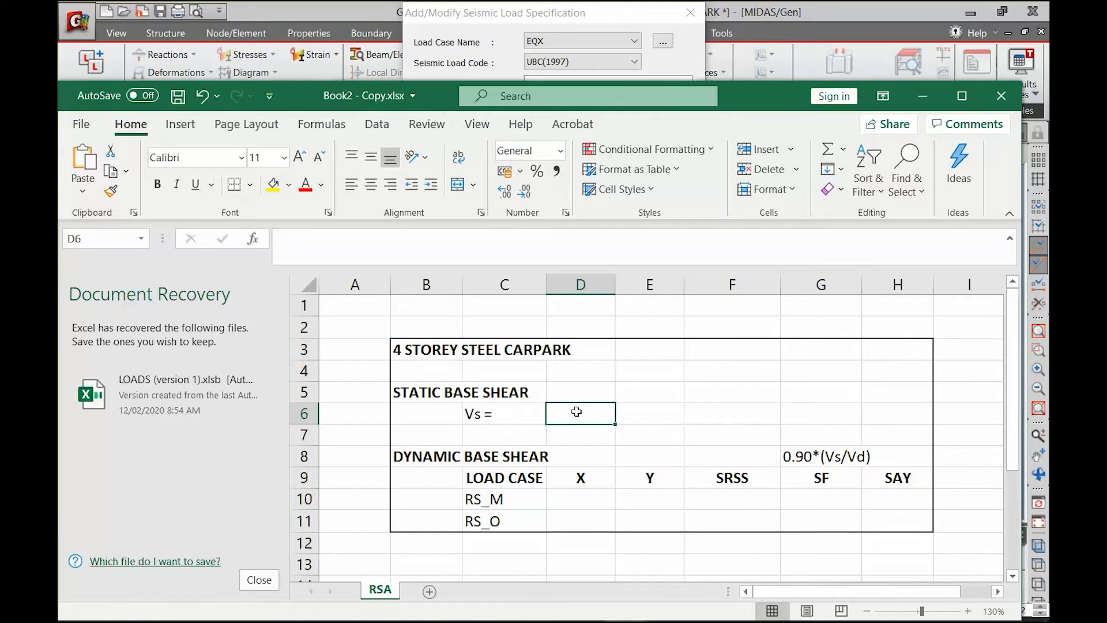
left_click_drag(758, 93, 742, 112)
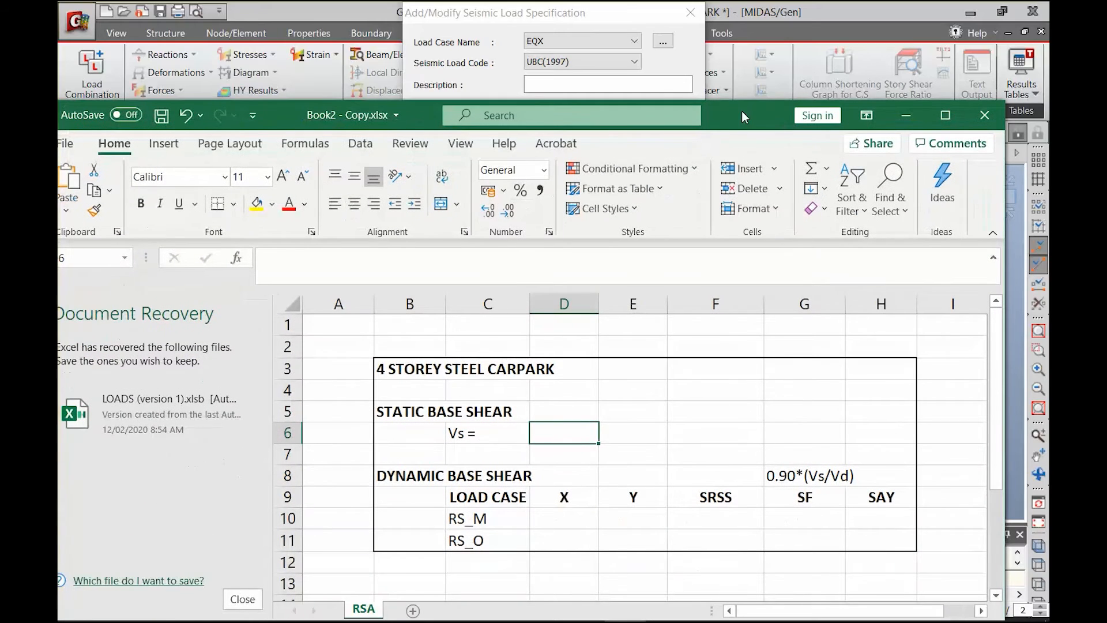
type("3163.9232")
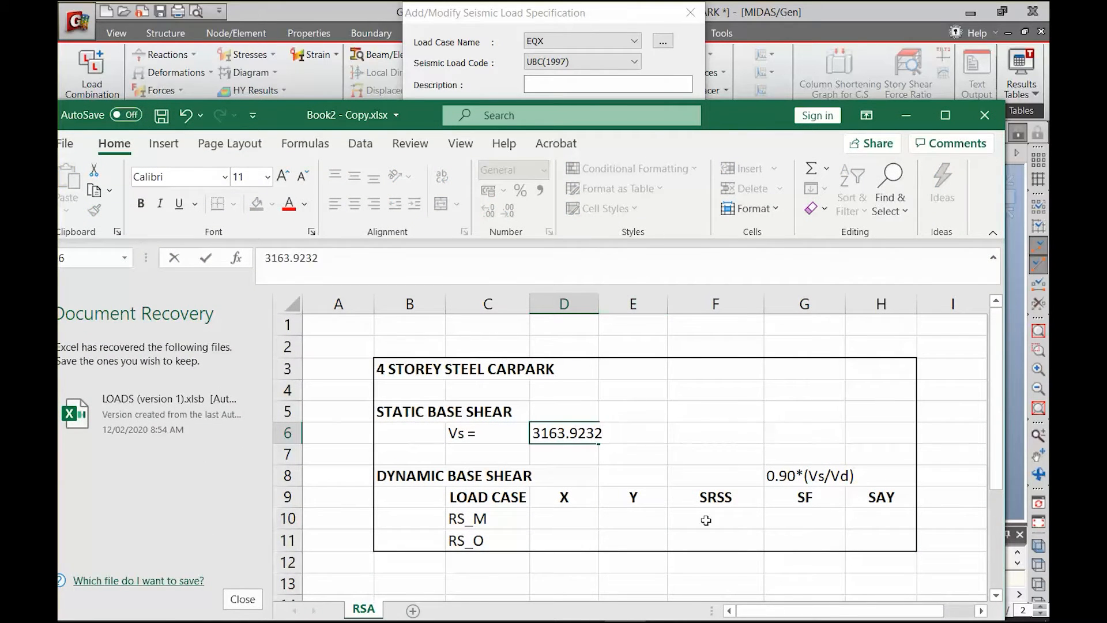
left_click(614, 523)
left_click(574, 524)
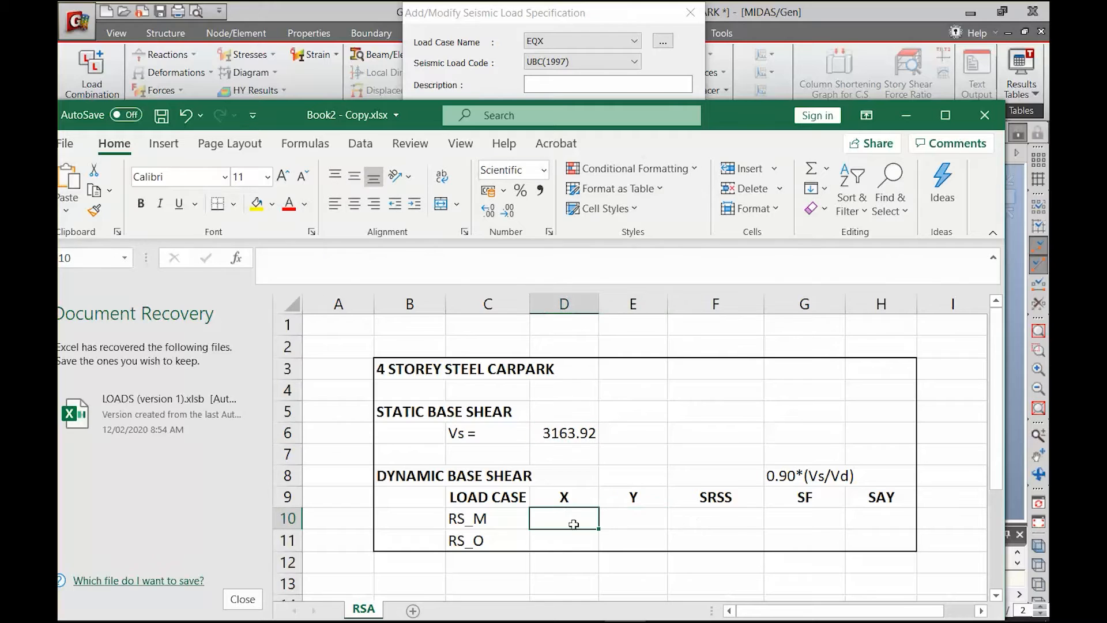
Switch back to midas Gen, close the EQX load profile and specification, and perform the analysis again
left_click(906, 115)
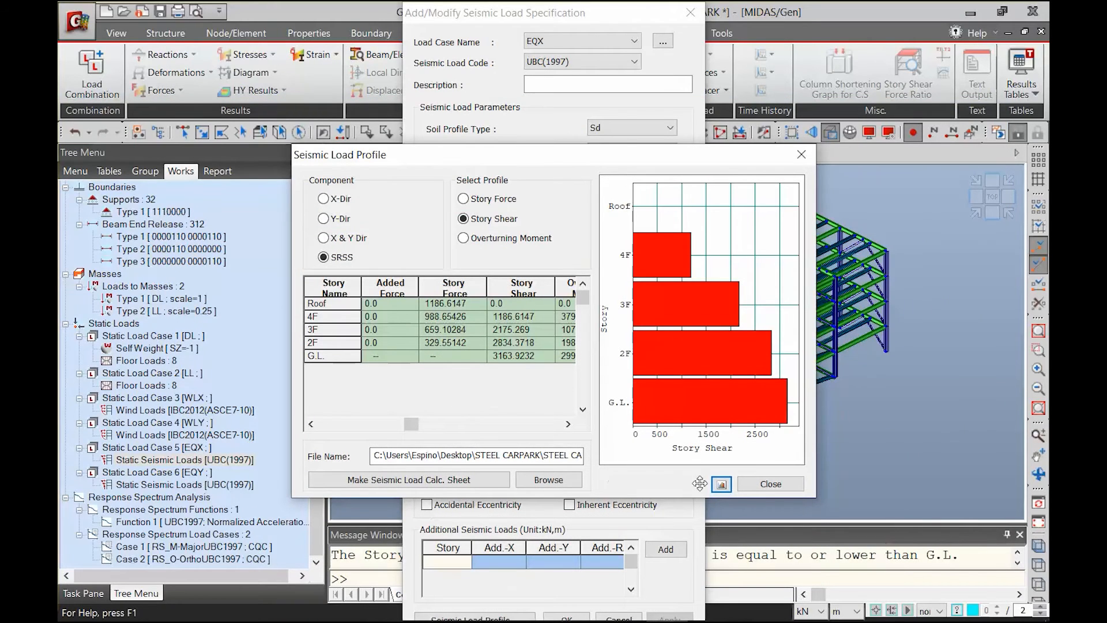
left_click(770, 484)
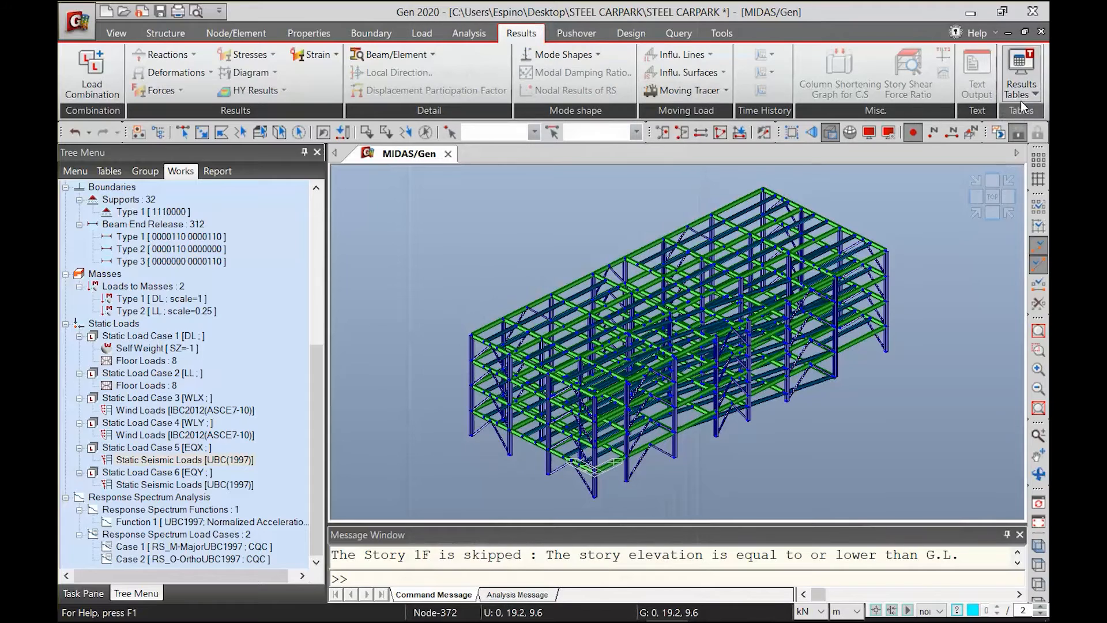
left_click(1022, 94)
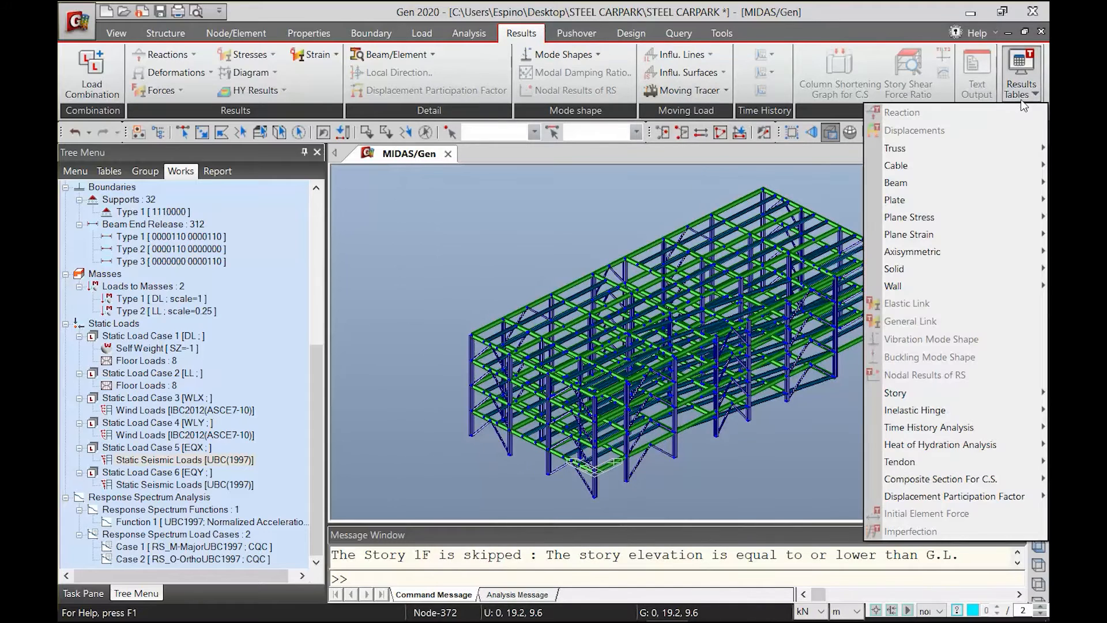
mouse_move(925, 397)
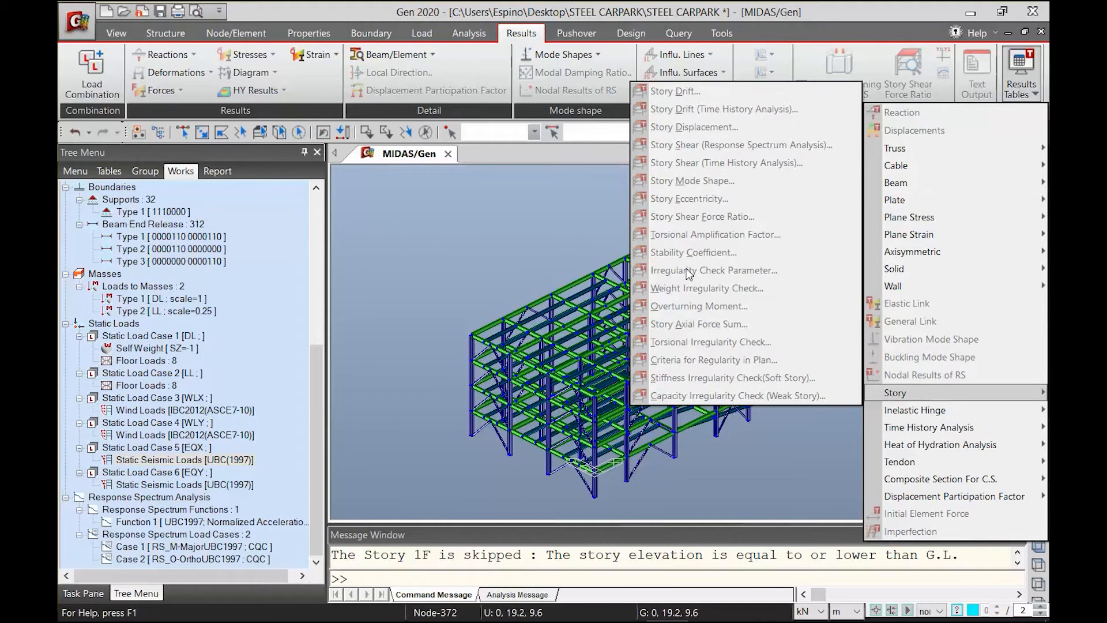
left_click(496, 215)
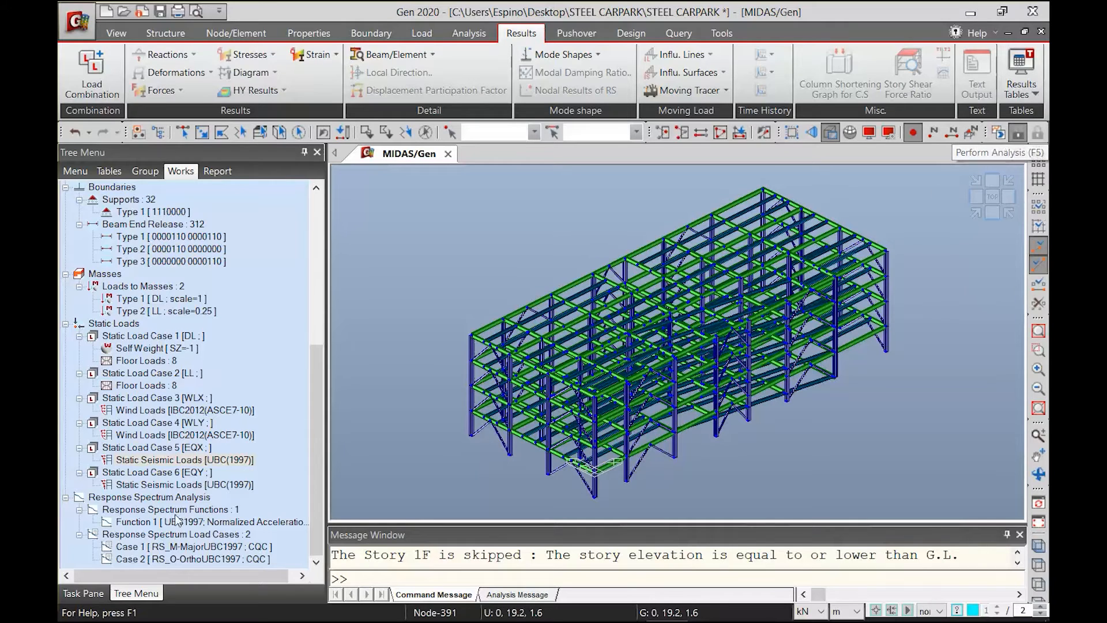
left_click(996, 134)
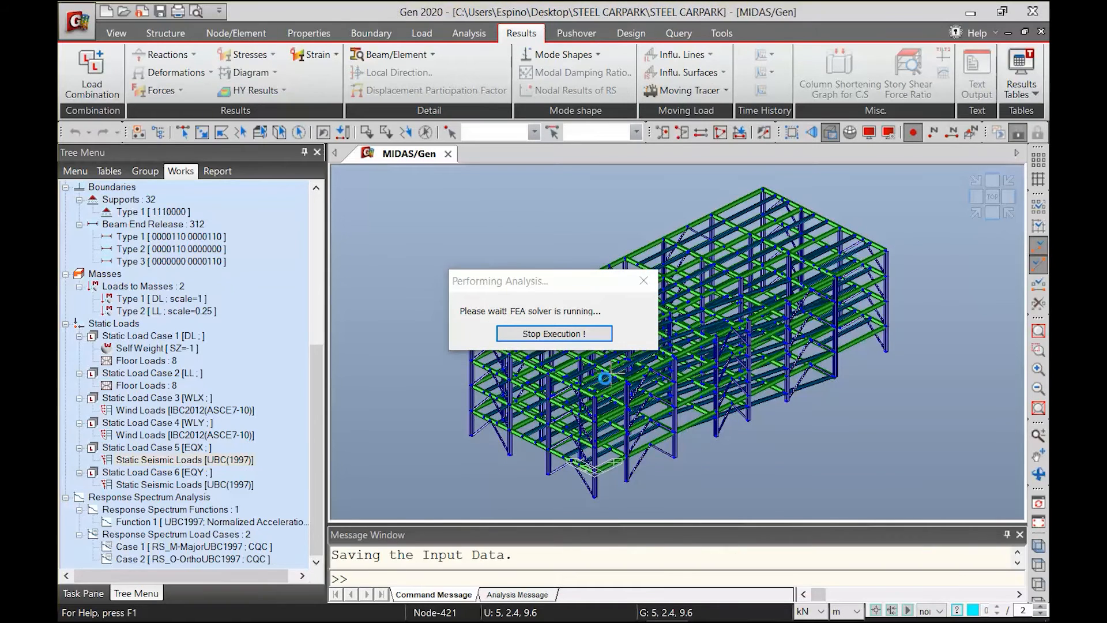
Open the Story Shear (Response Spectrum Analysis) results table for spectrum load cases RS_M and RS_O
left_click(1034, 91)
mouse_move(909, 395)
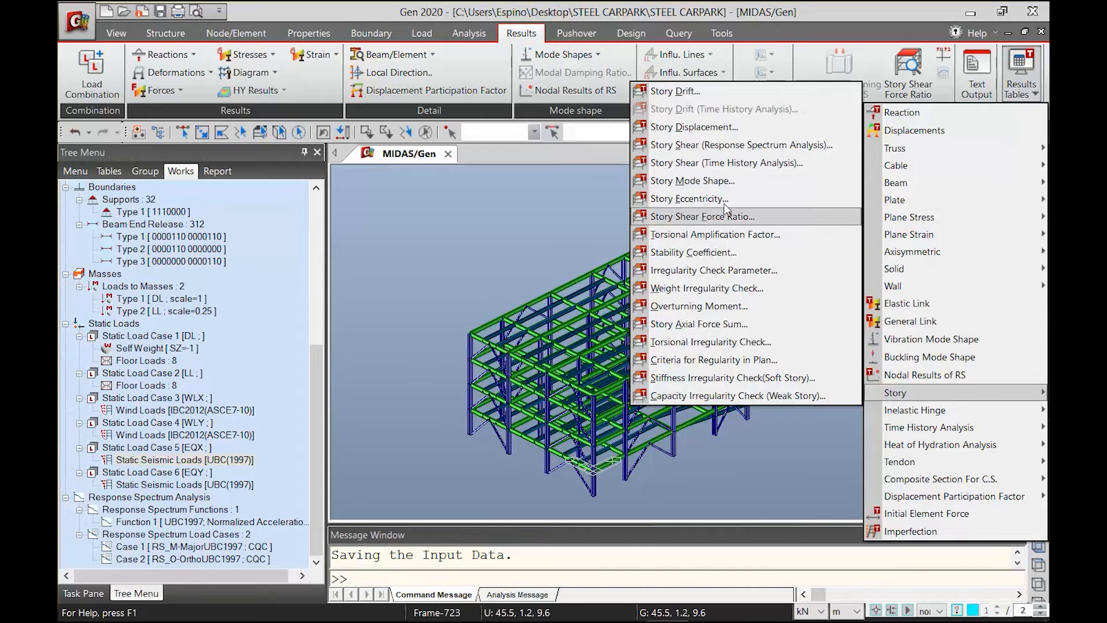
left_click(730, 144)
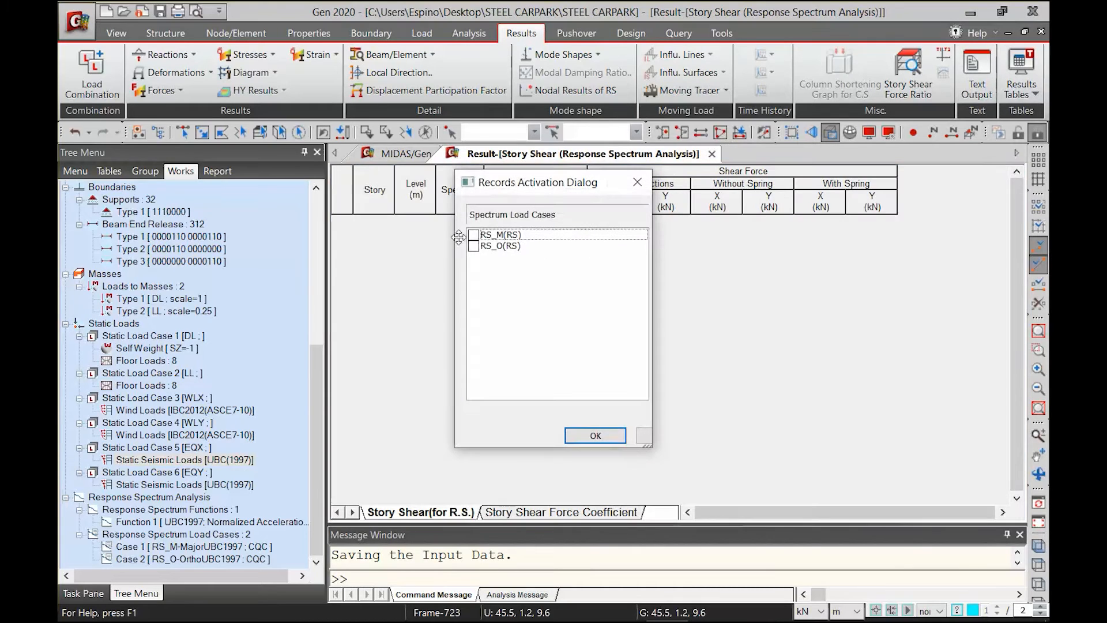
left_click(473, 235)
left_click(474, 247)
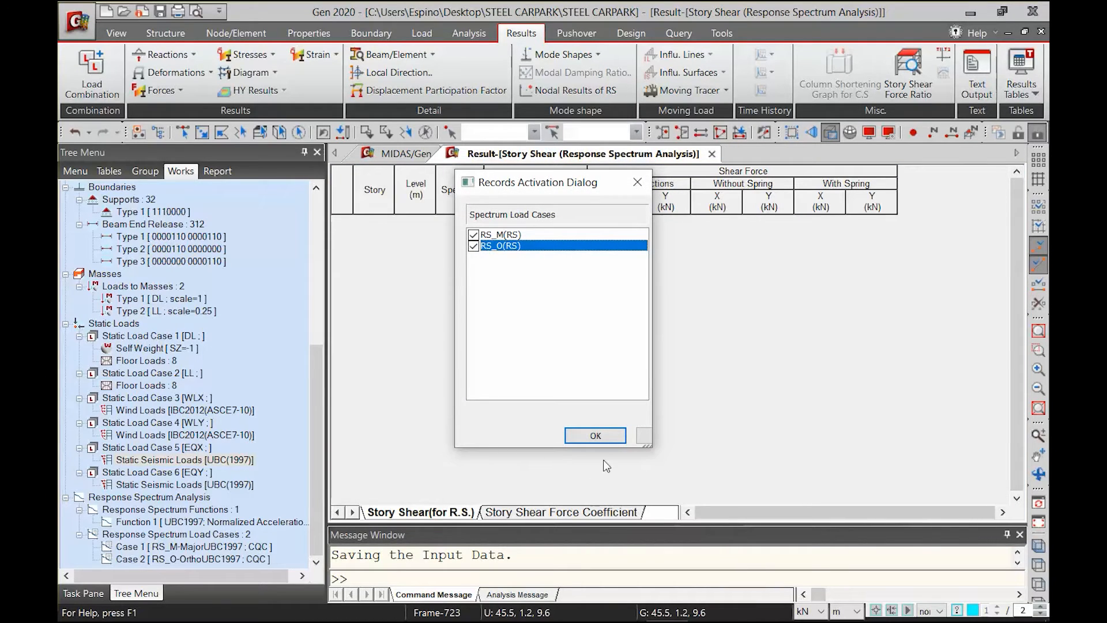
left_click(595, 436)
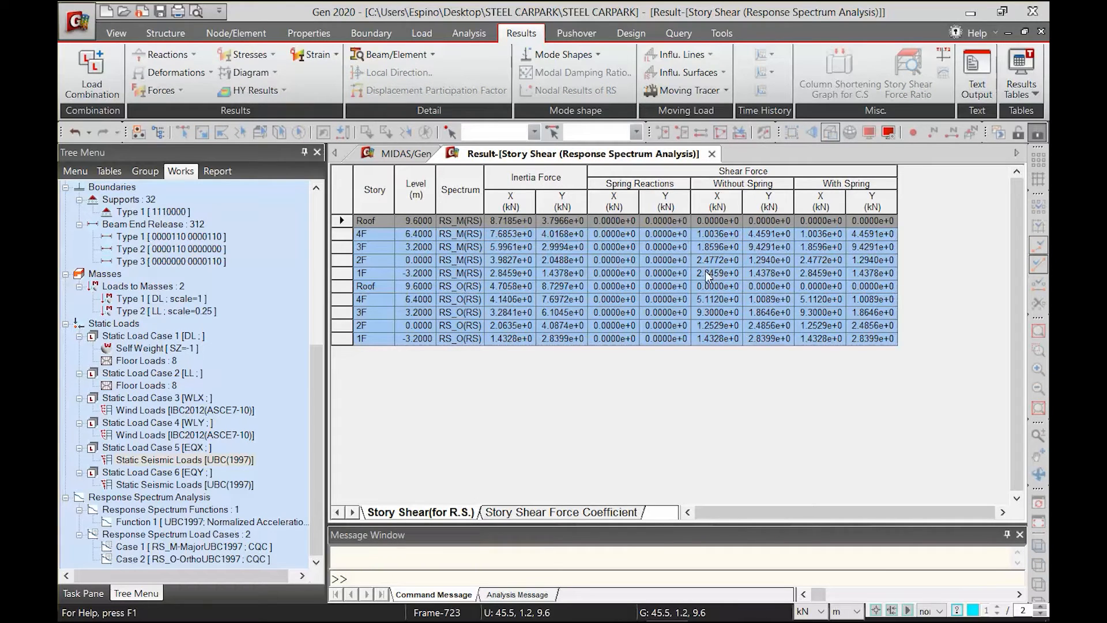
Copy the 1F Without Spring X and Y shear forces of RS_M into cells D10:E10 of the Excel sheet
left_click(769, 273)
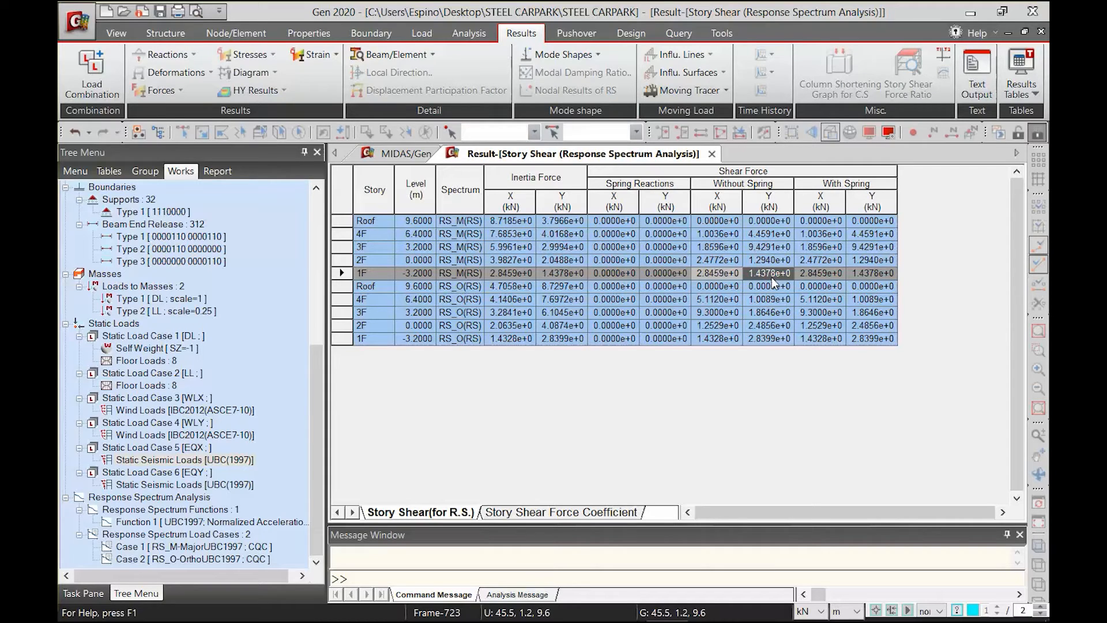
left_click_drag(787, 282, 785, 277)
mouse_move(588, 606)
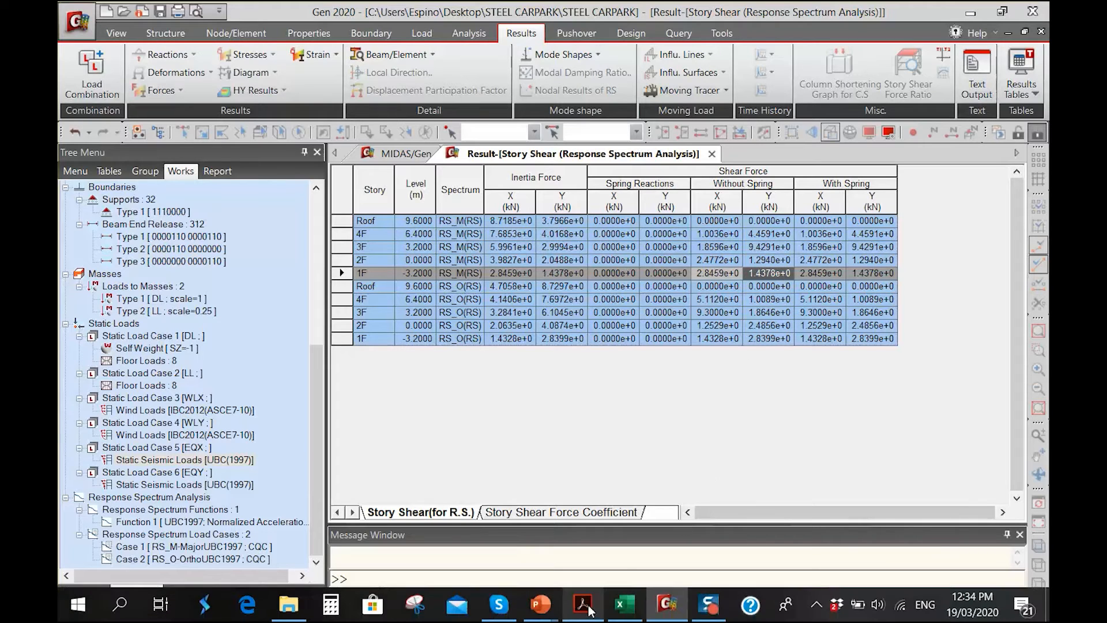
left_click(624, 604)
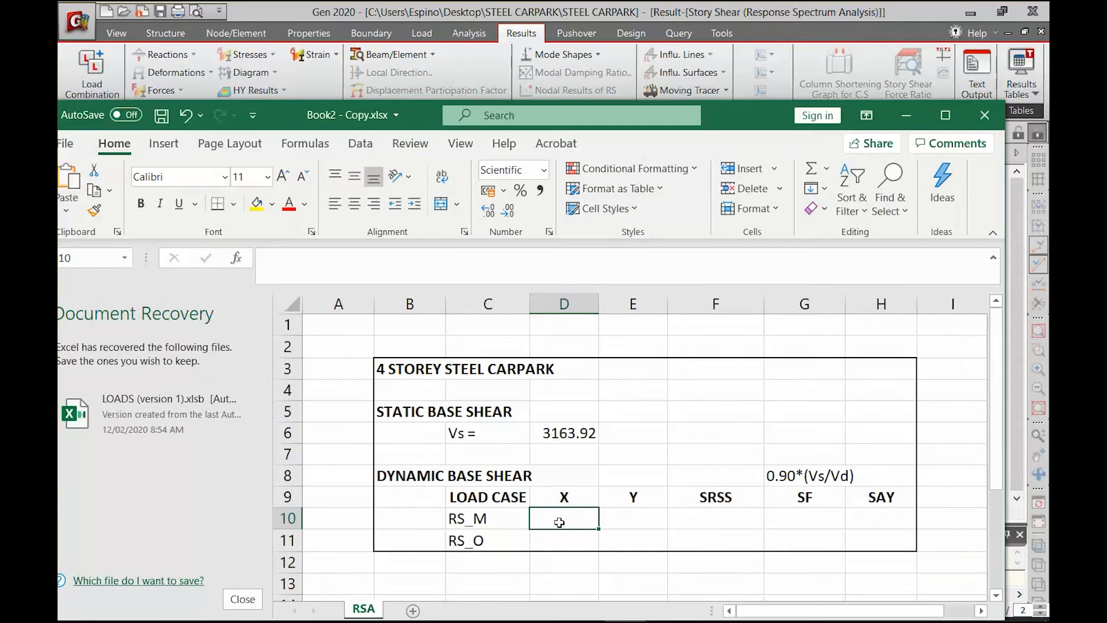
type("2.85E+03\t1.44E+01")
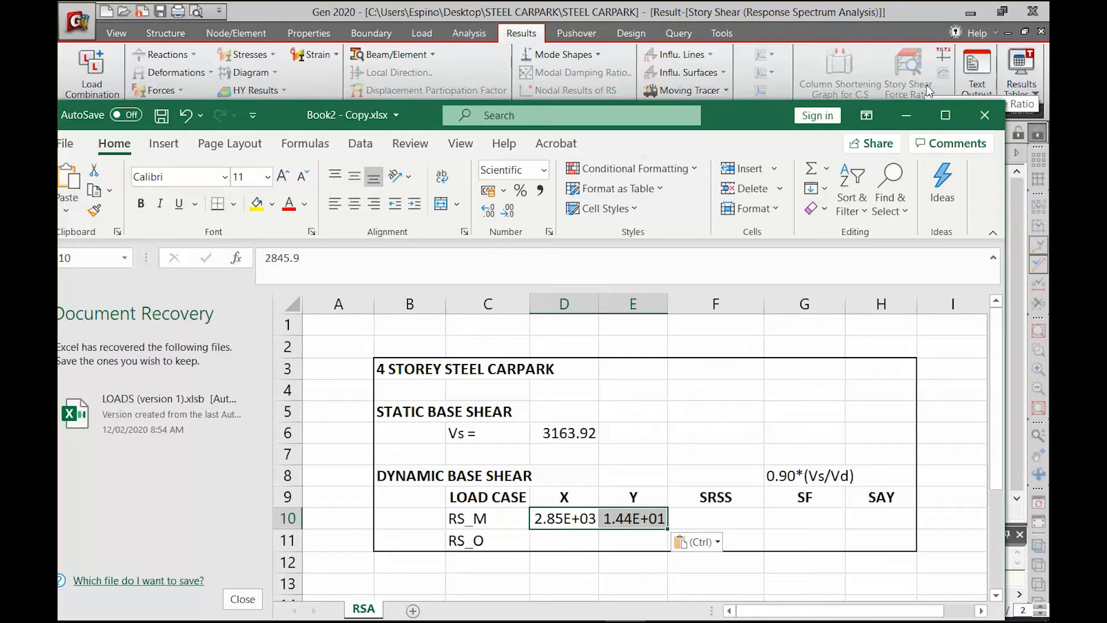
Return to midas Gen and copy the 1F Without Spring X and Y shear forces of RS_O into Excel cells D11:E11
left_click(906, 115)
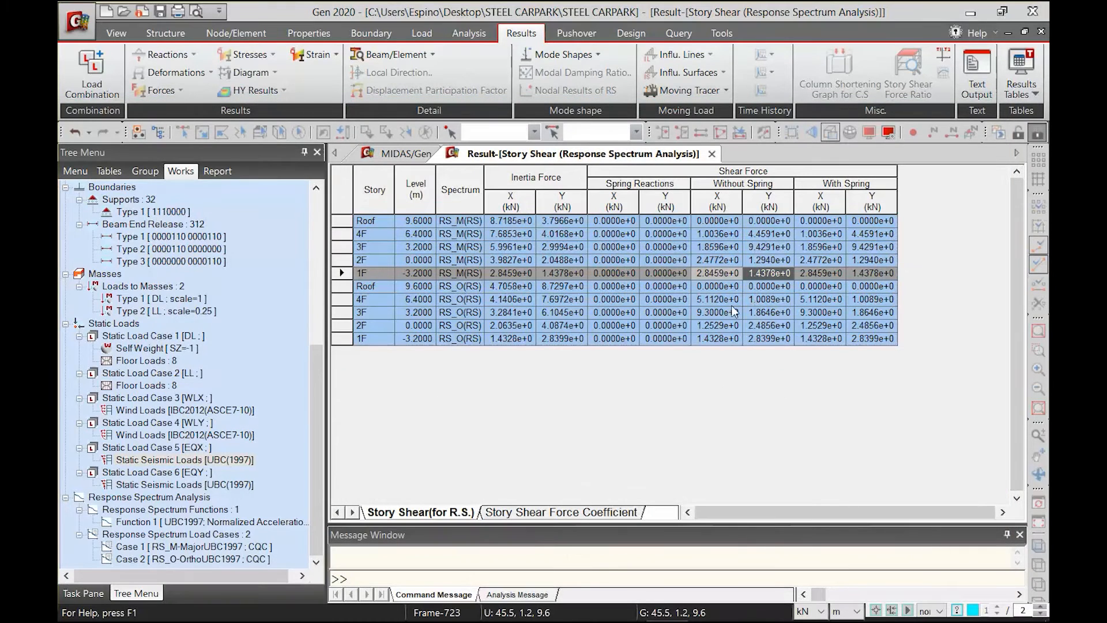
left_click(709, 340)
left_click(769, 340)
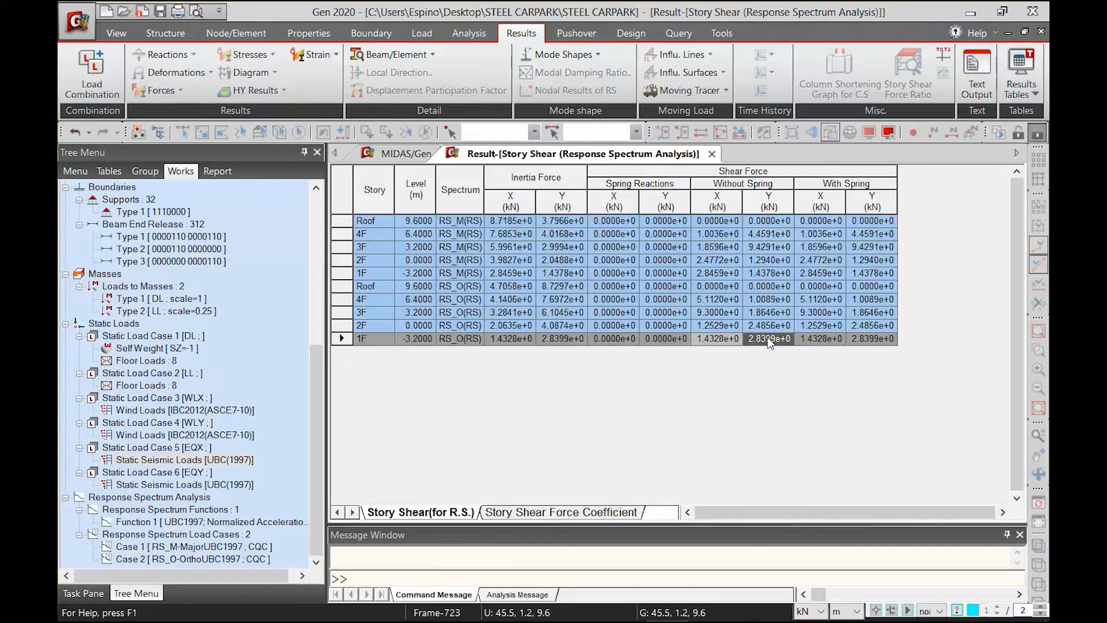
left_click(625, 604)
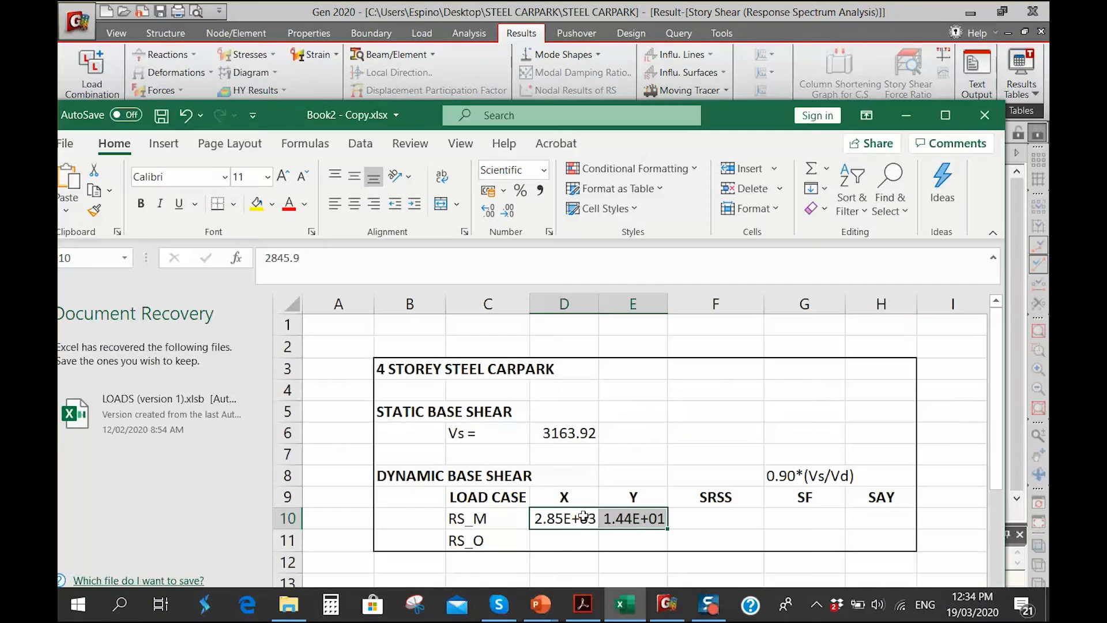
left_click(568, 539)
type("1.43E+01\t2.84E+03")
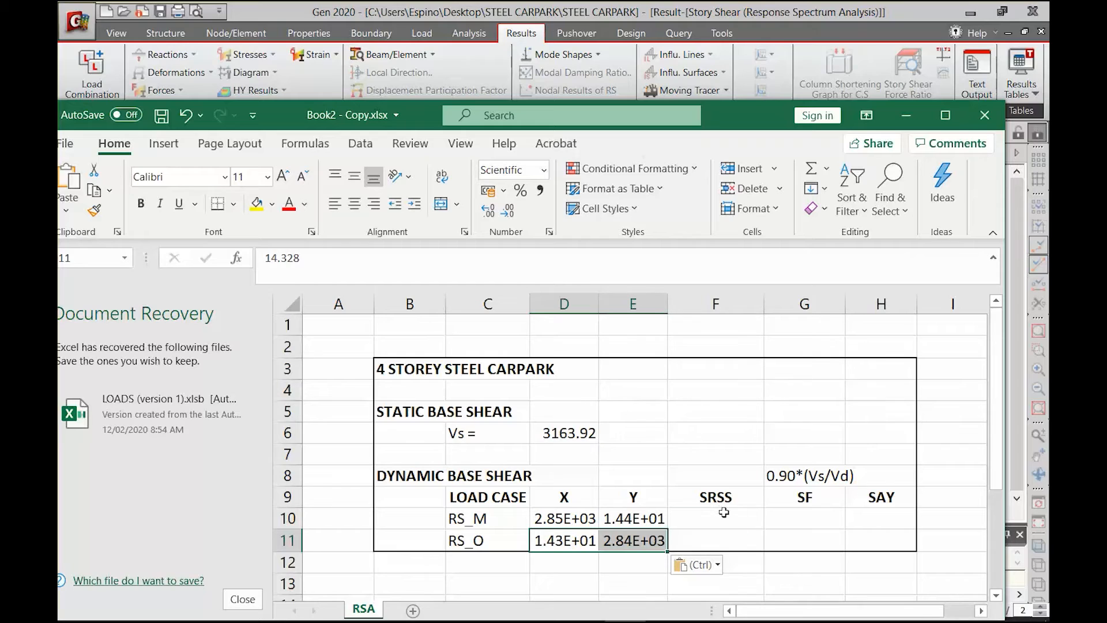
Calculate the SRSS base shear of RS_M in cell F10 with the formula =SQRT(D10^2+E10^2)
left_click(723, 512)
type("=DQ")
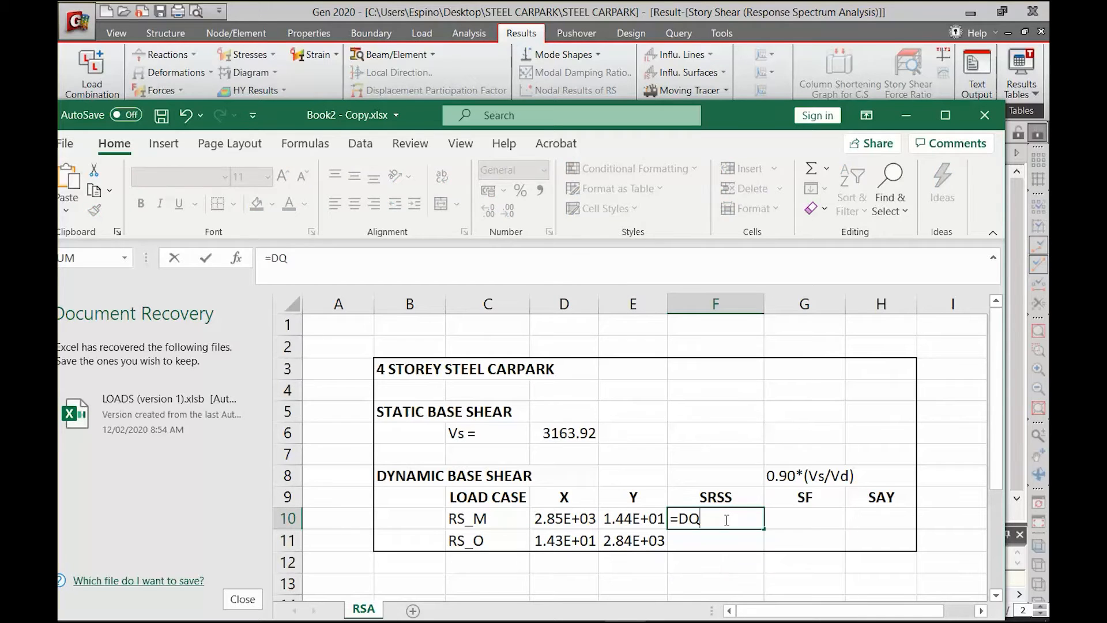
key("BackSpace")
type("S")
key("BackSpace")
key("BackSpace")
type("SQ")
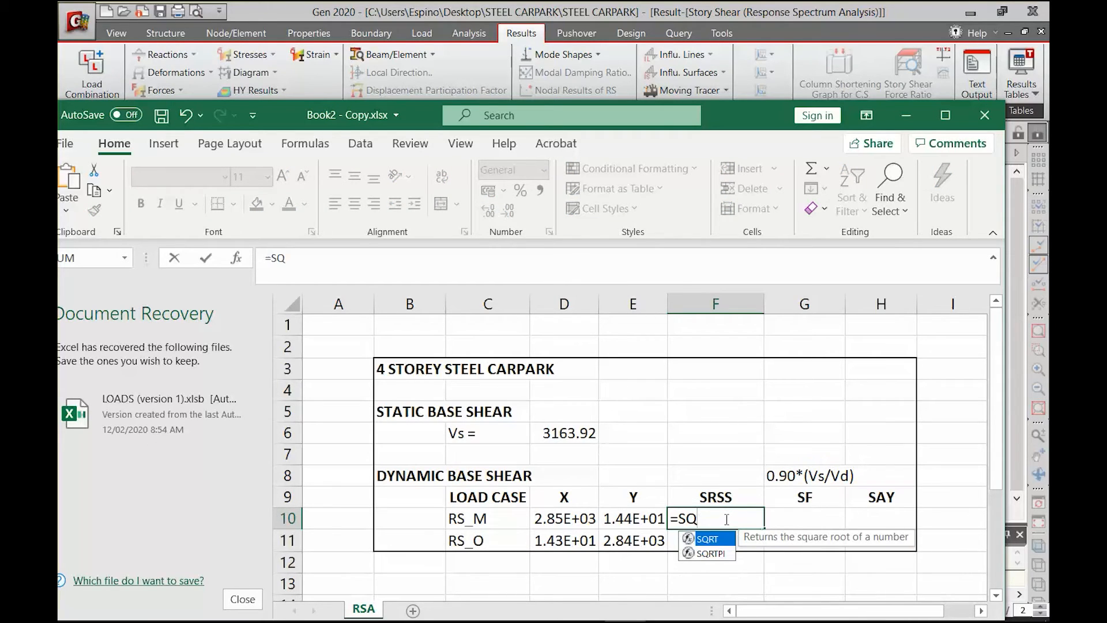
type("RT(")
key("Left")
key("Left")
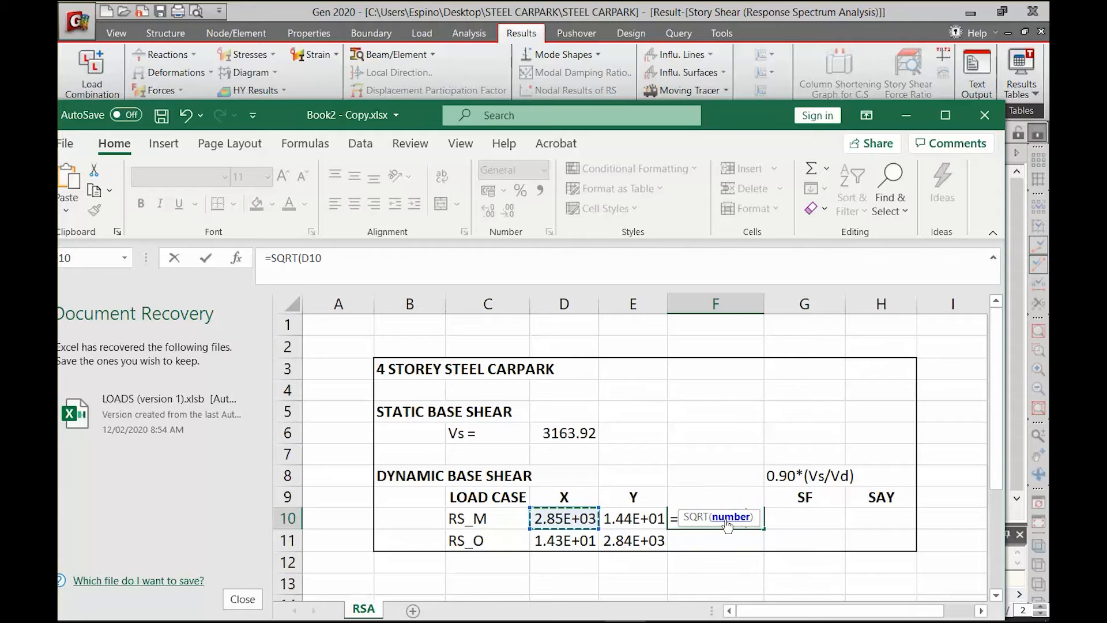
type("^2")
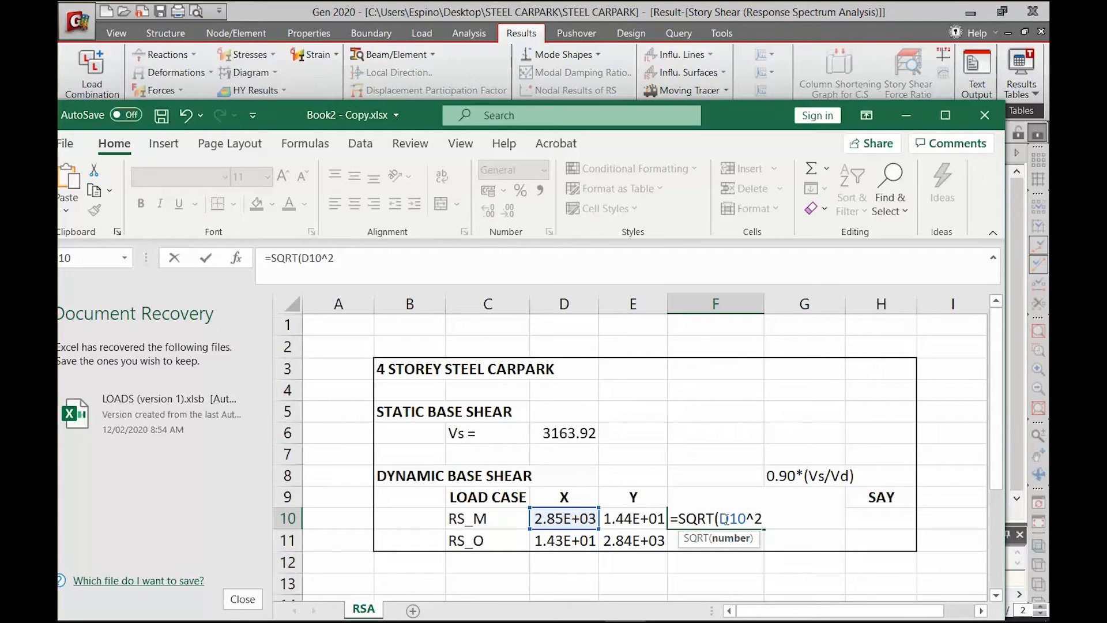
type("+")
key("Left")
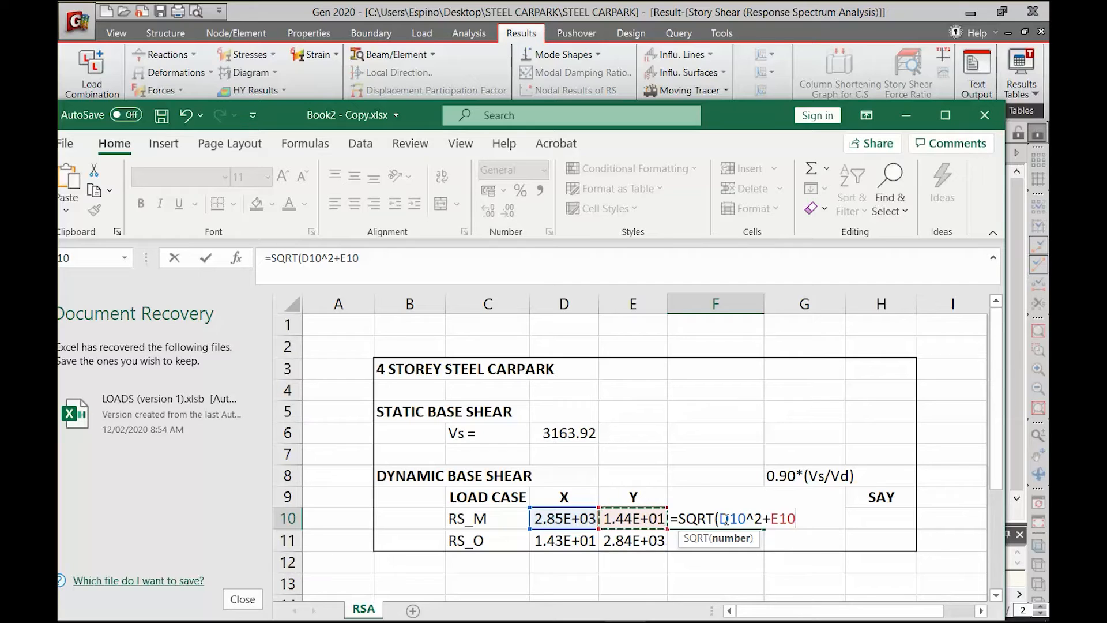
type("@")
key("BackSpace")
type("2")
key("BackSpace")
type("^2)")
key("Return")
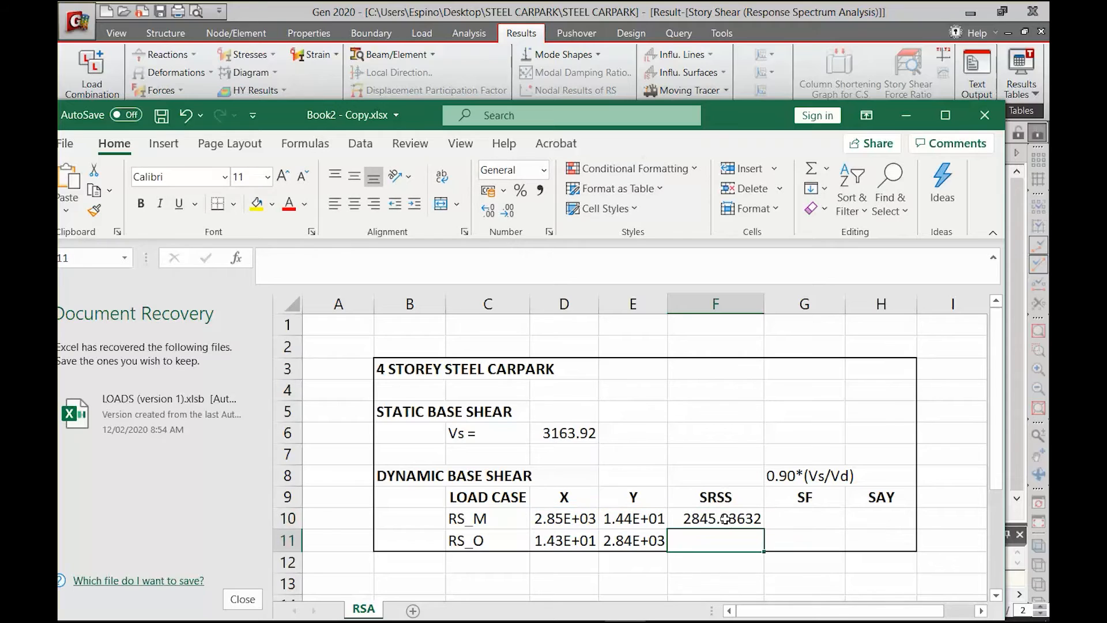
Fill the SRSS formula down from F10 to the RS_O row in F11
key("shift+Up")
key("ctrl+d")
key("Down")
Calculate the RS_M scale factor in cell G10 with the formula =0.9*(D6/F10)
key("Up")
key("Up")
key("Right")
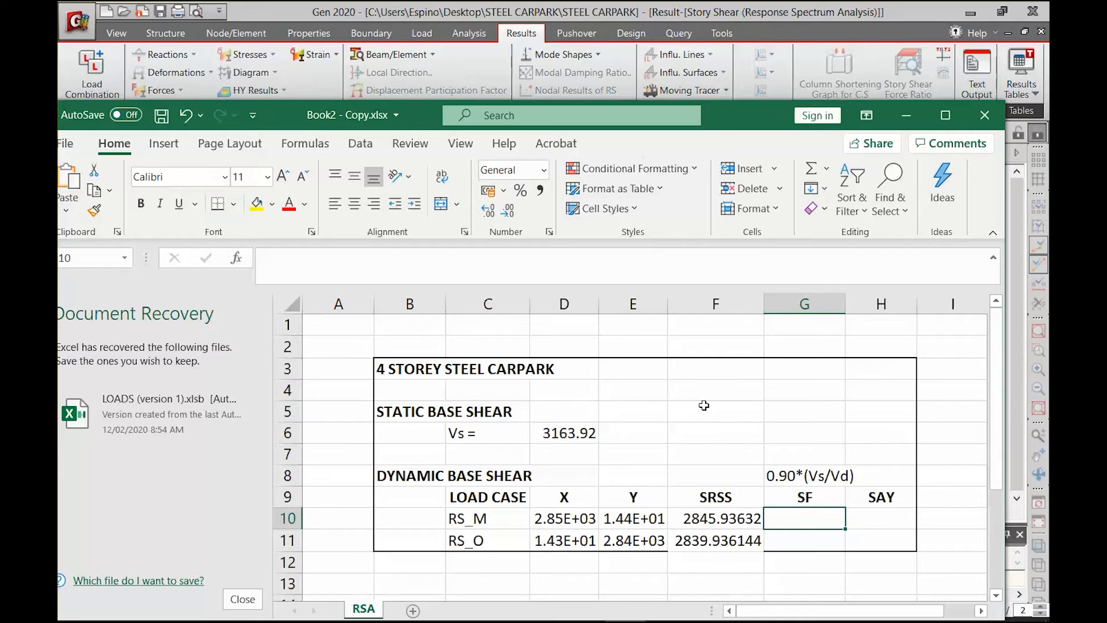
type("=")
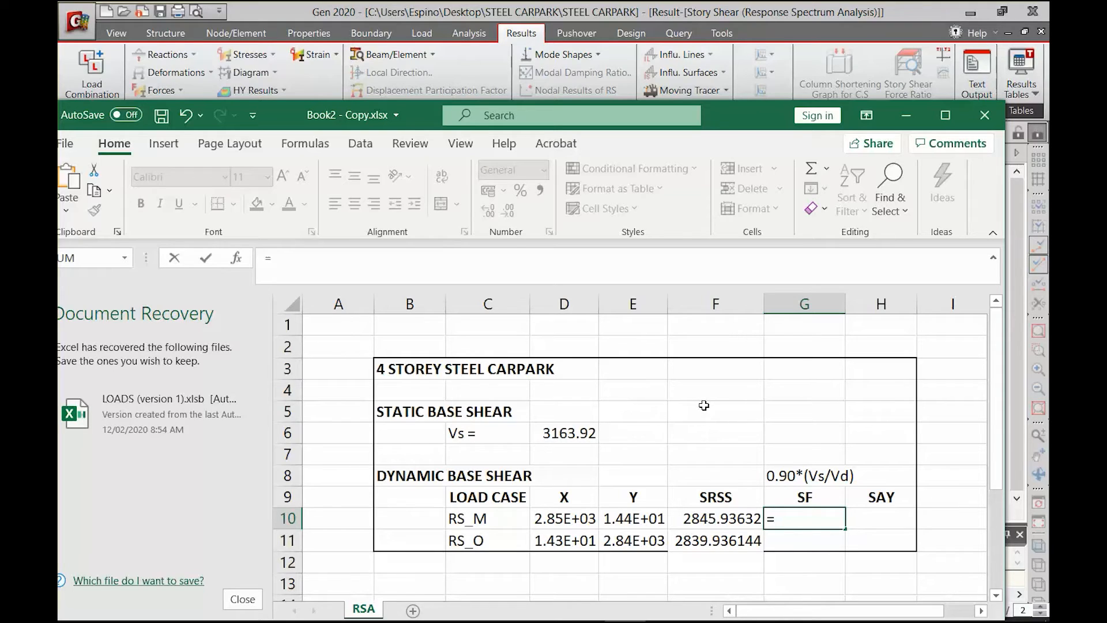
type("0.9*(")
left_click(548, 436)
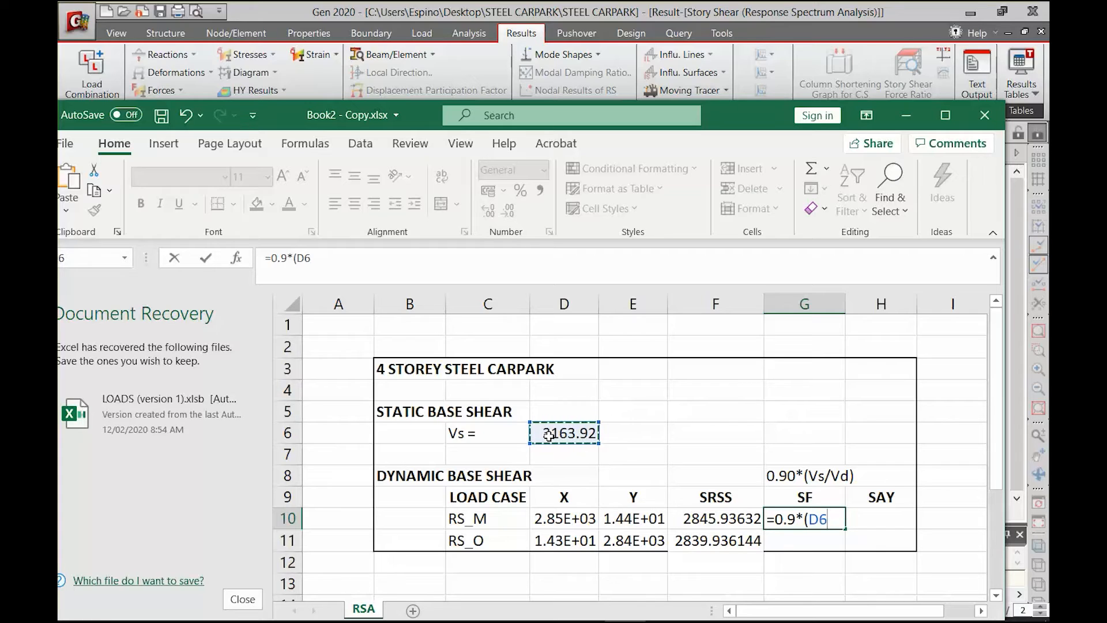
type("/")
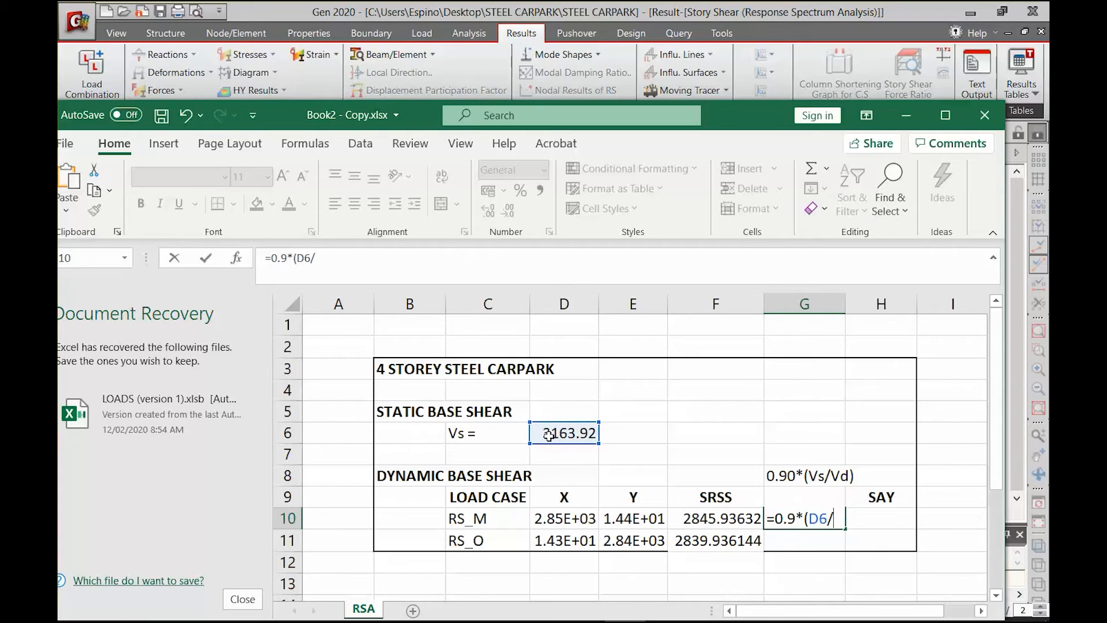
left_click(698, 517)
type(")")
key("Return")
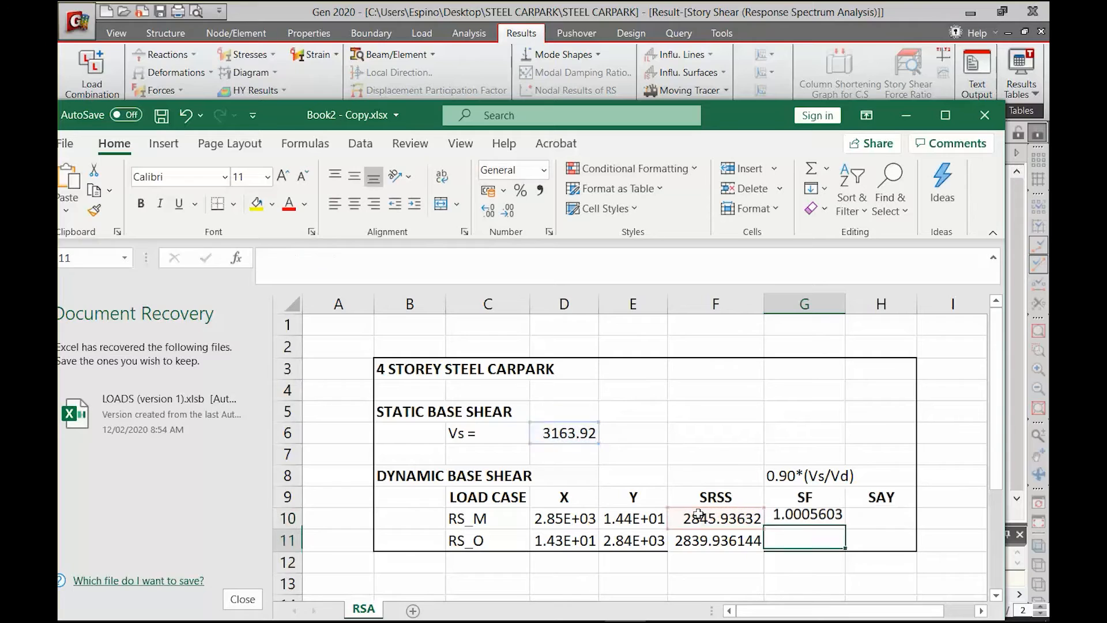
Make the D6 reference in the G10 scale factor formula absolute and fill the formula down to G11
key("Up")
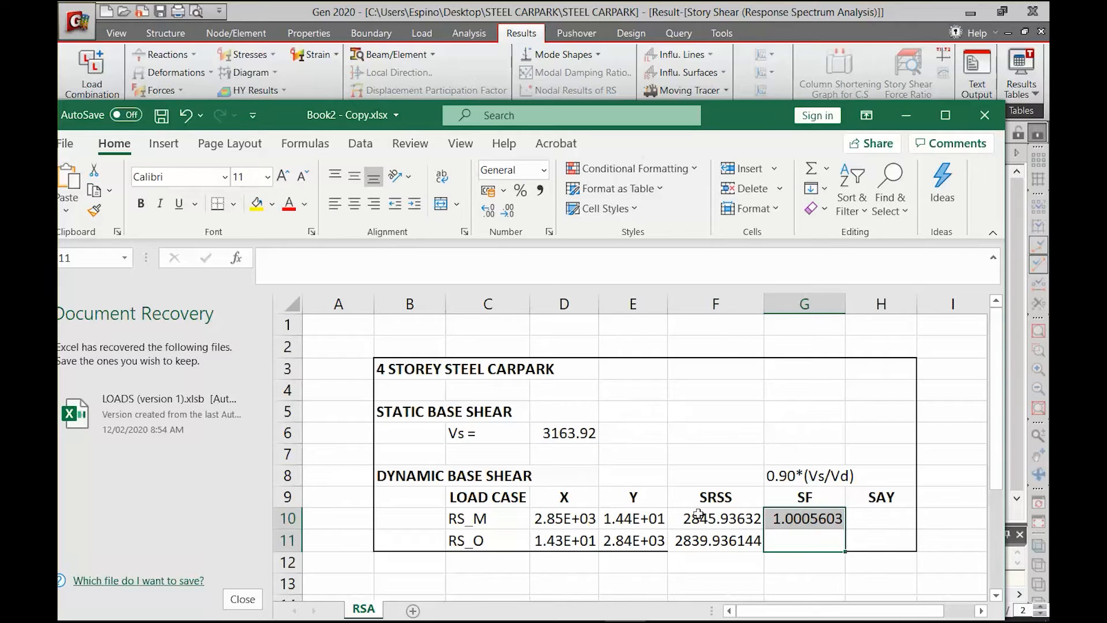
key("Down")
key("Up")
key("F2")
key("Left")
key("Left")
key("Left")
key("Left")
key("Left")
key("Left")
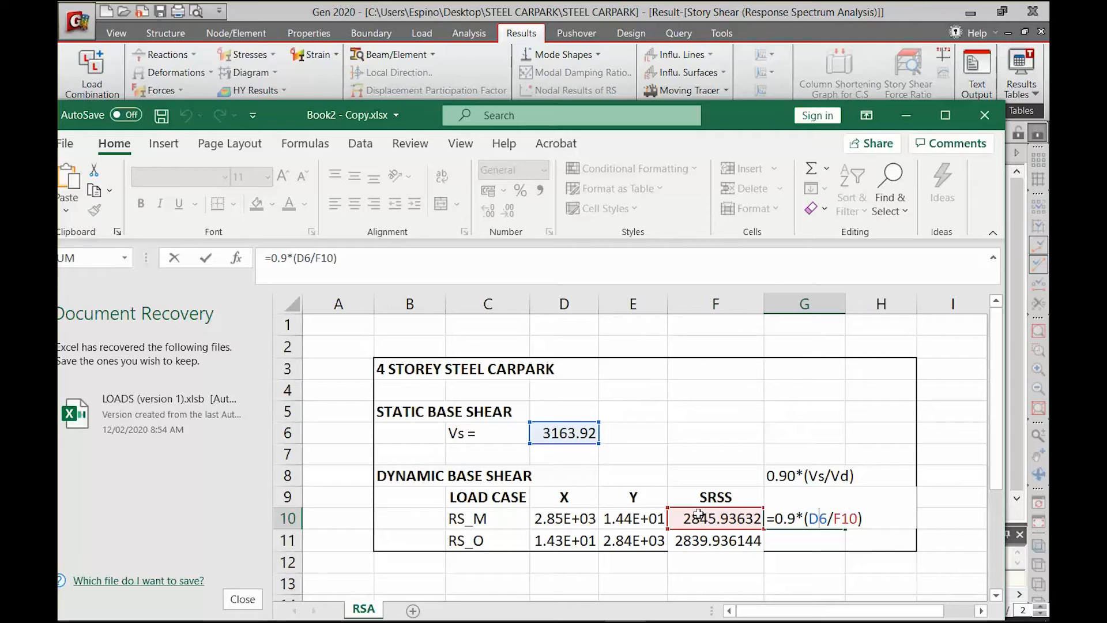
key("F4")
key("Return")
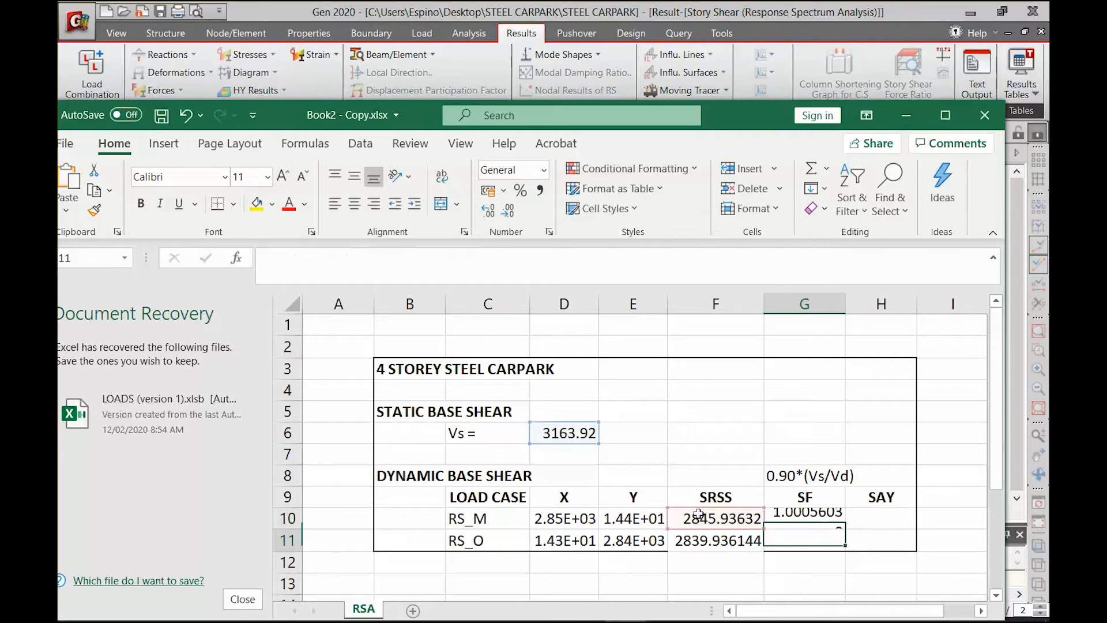
key("shift+Up")
key("ctrl+d")
Enter 1 as the adopted scale factor in the SAY cells H10 and H11 for RS_M and RS_O
key("Down")
key("Up")
key("Up")
key("Right")
type("1")
key("Return")
type("1")
key("Return")
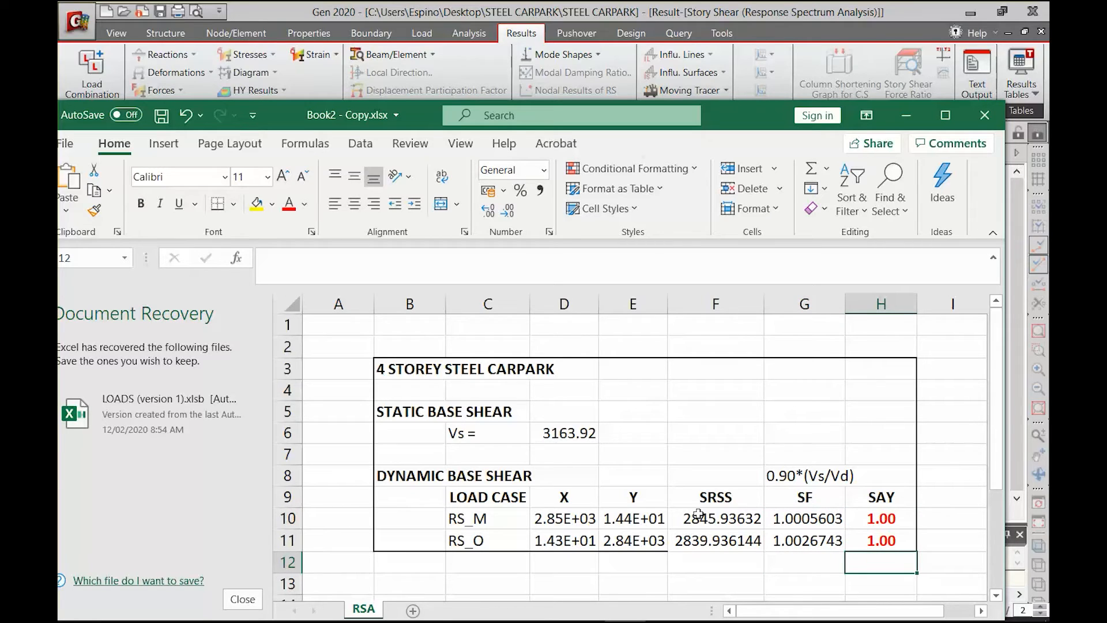
Switch back to the midas Gen model view and open the automatic generation of general load combinations
left_click(906, 115)
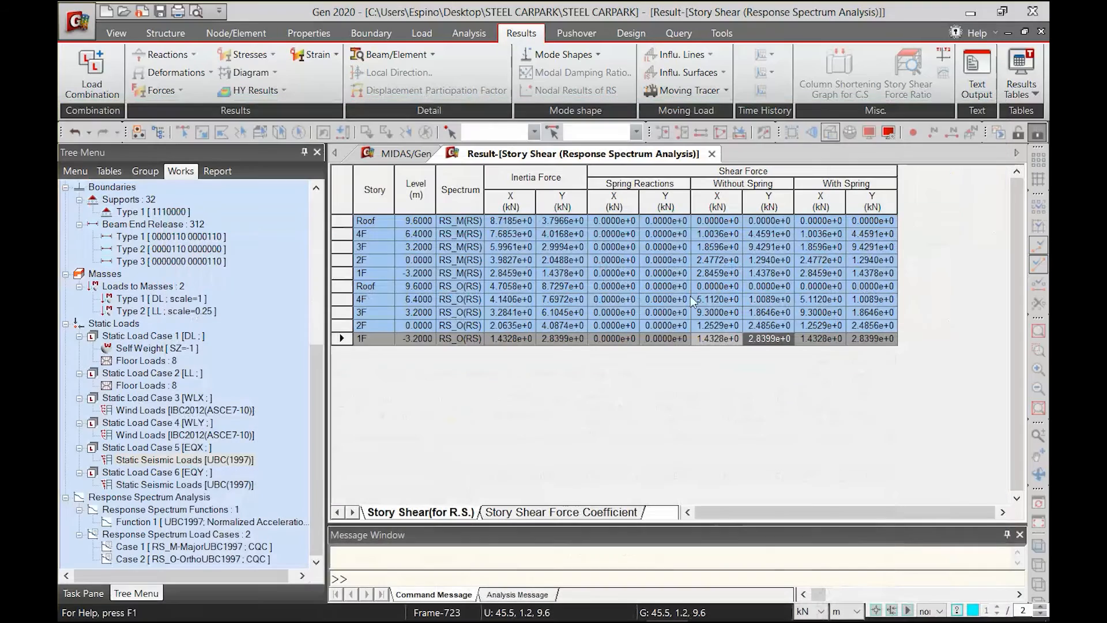
left_click(389, 155)
mouse_move(449, 325)
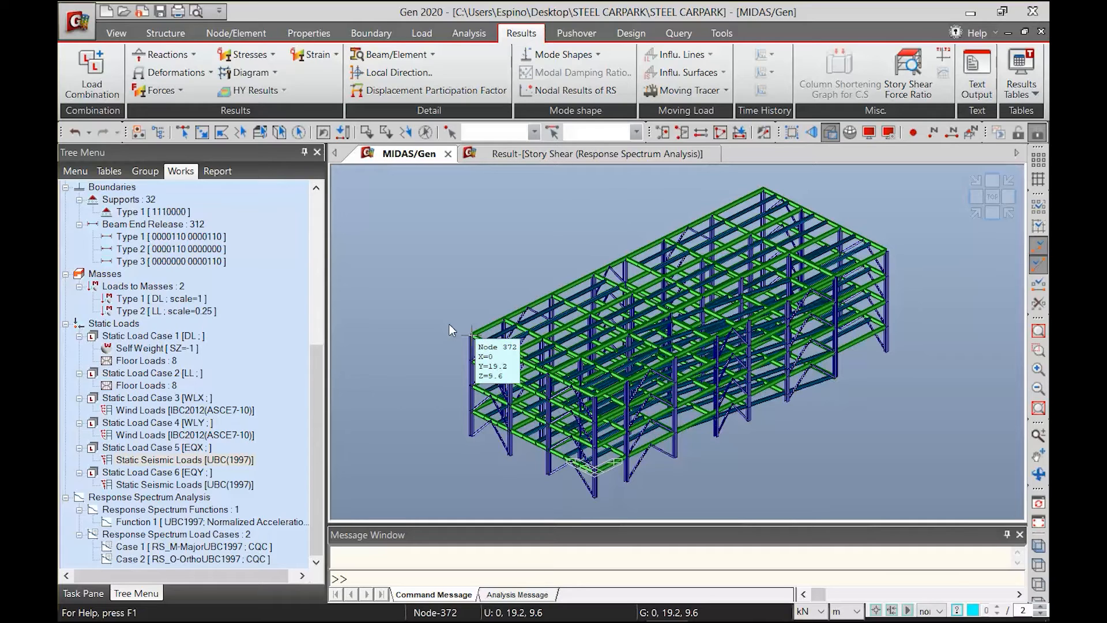
left_click(88, 65)
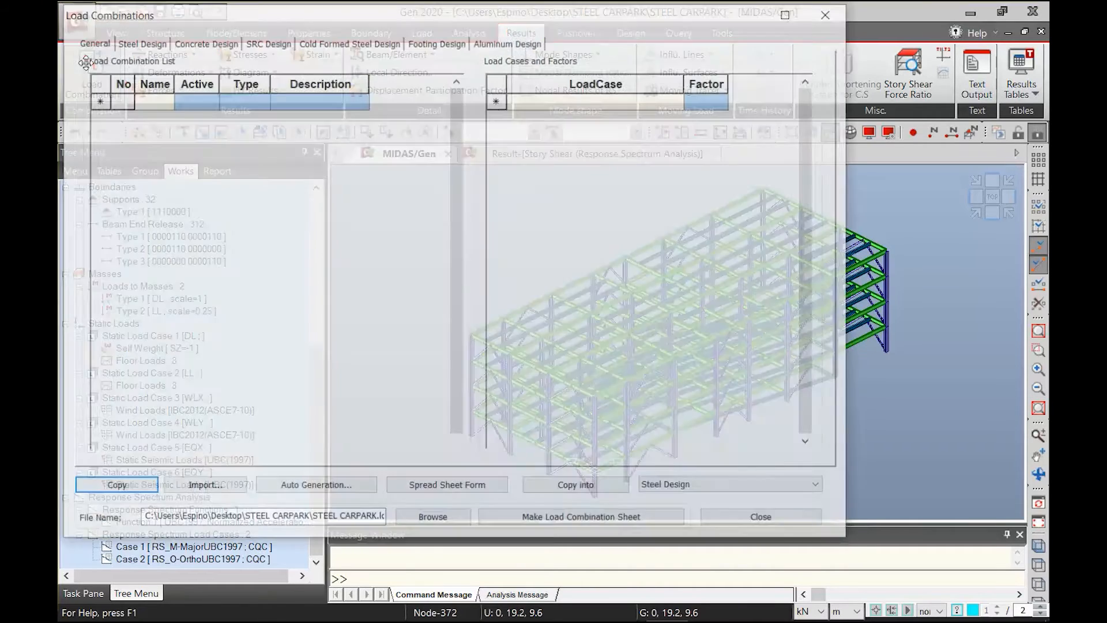
left_click(285, 488)
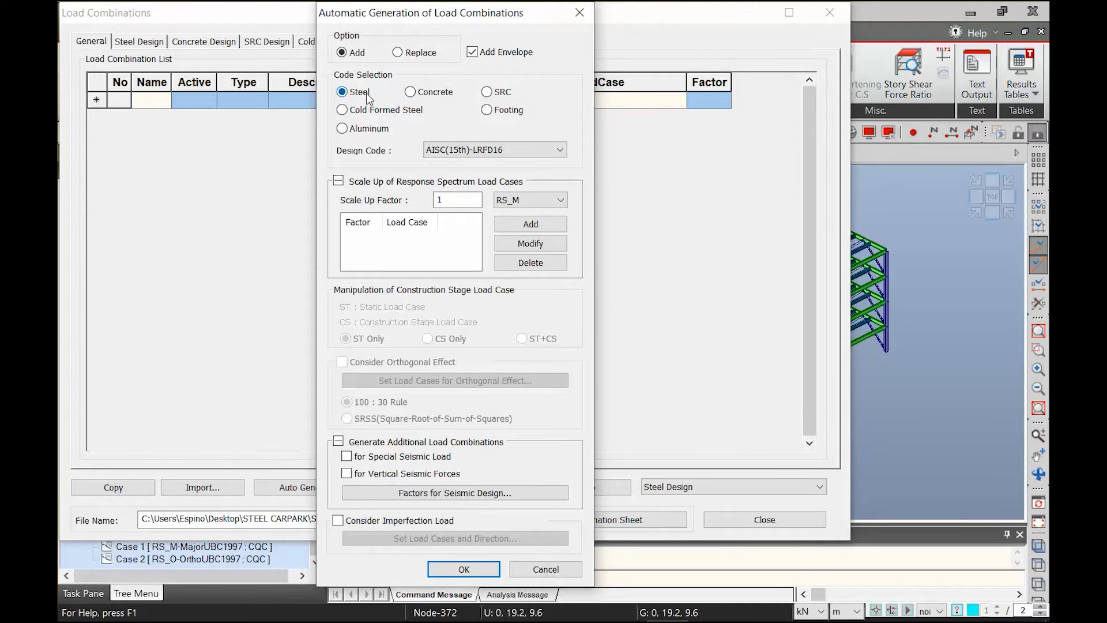
Generate general steel load combinations to AISC(15th)-LRFD16 with scale-up factor 1 for RS_M and RS_O, including envelopes
left_click(463, 151)
left_click(463, 151)
left_click(504, 226)
left_click(508, 202)
left_click(507, 223)
left_click(517, 226)
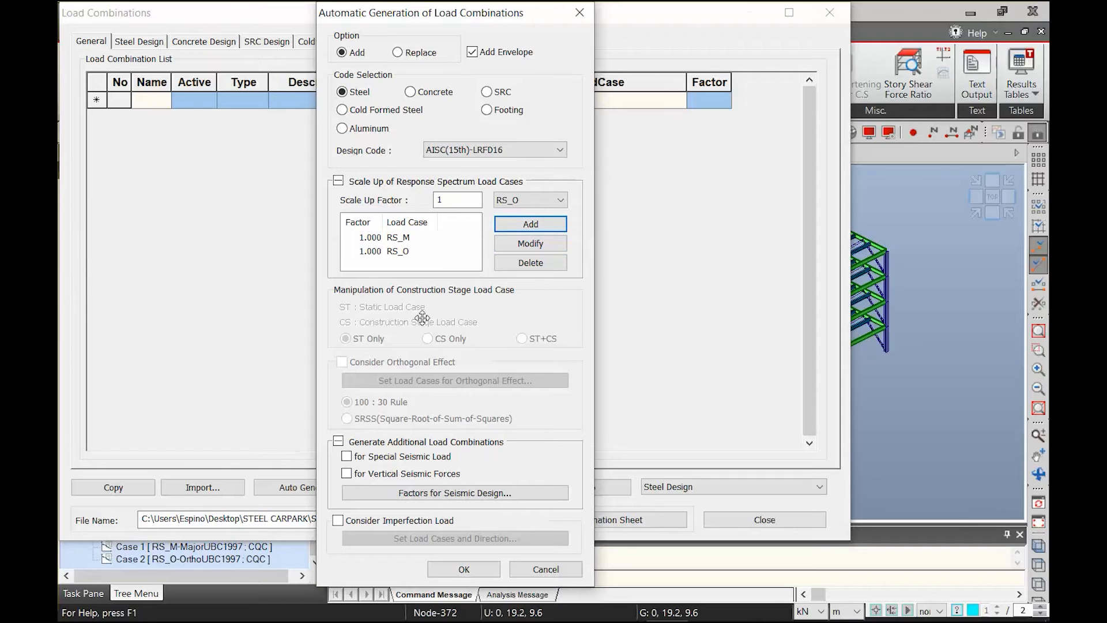
left_click(464, 569)
Review the generated general load combinations with a wider description column and in spreadsheet form down to the envelope rows
left_click_drag(456, 173, 444, 374)
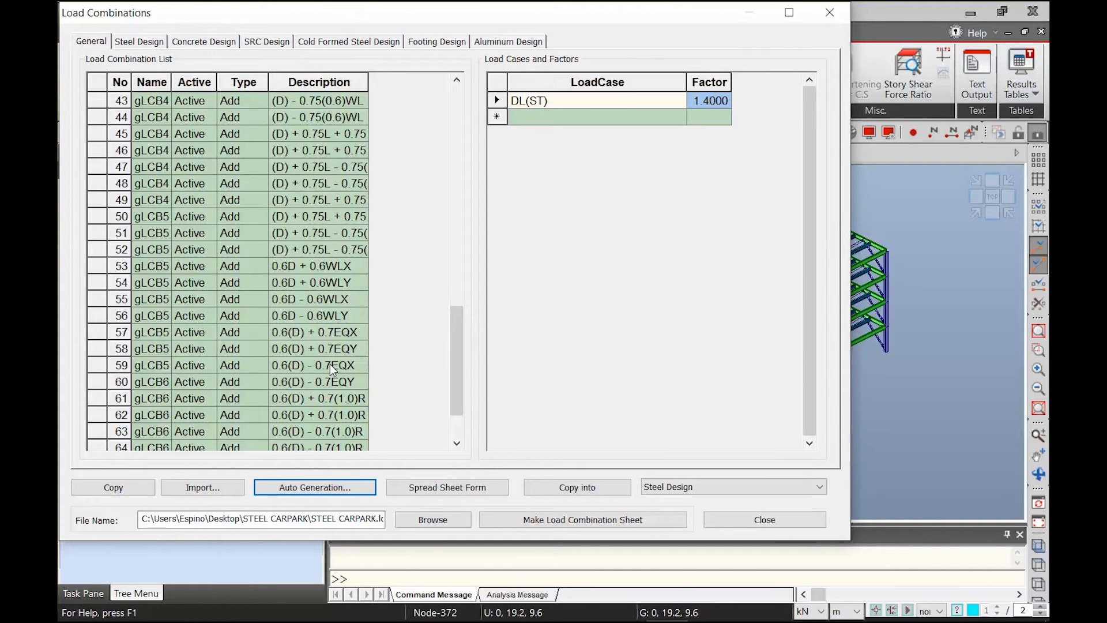
left_click_drag(368, 82, 414, 84)
scroll(432, 311, "up", 14)
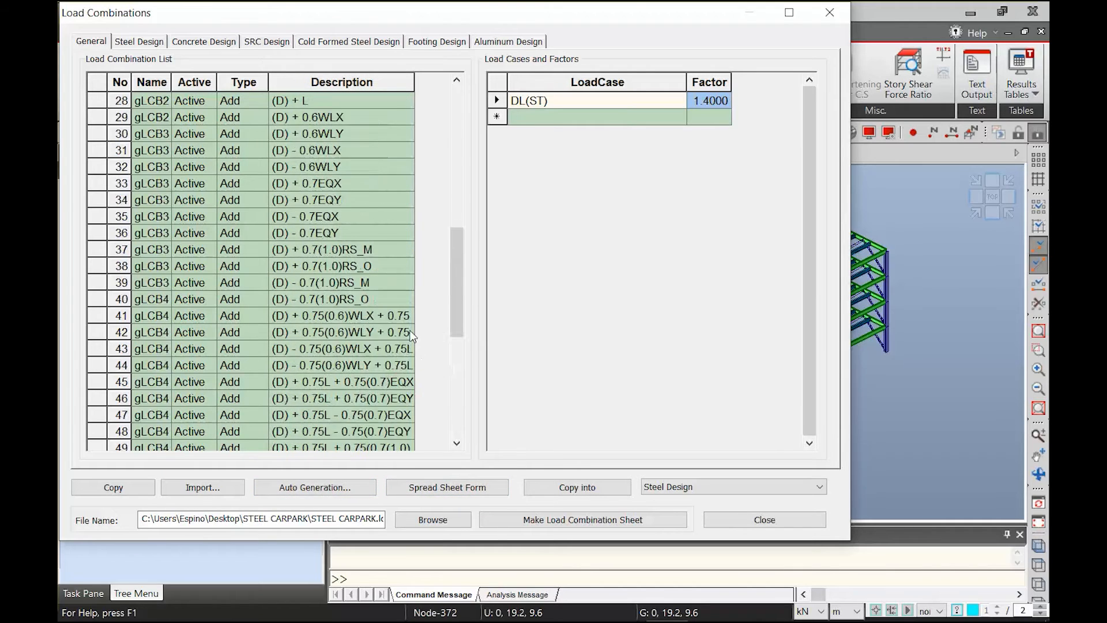
left_click(487, 489)
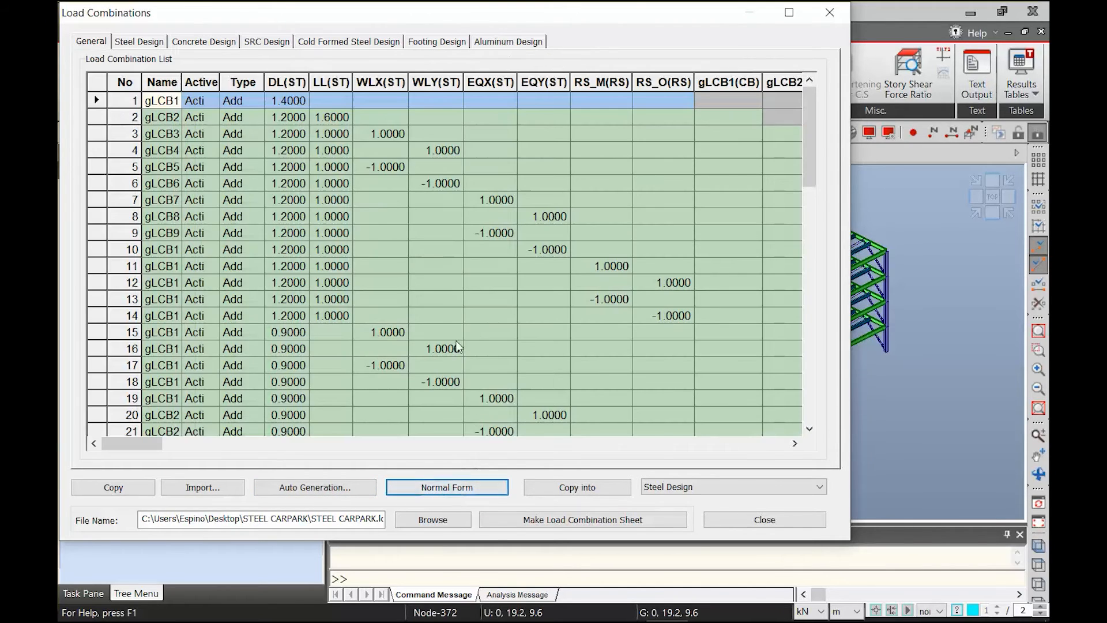
left_click(429, 491)
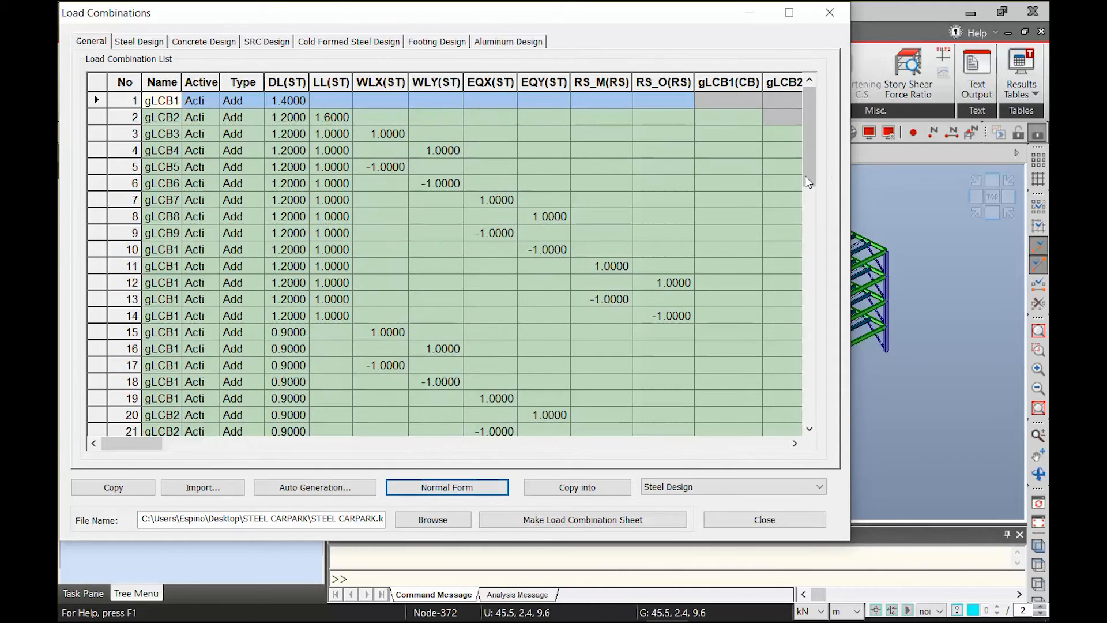
left_click_drag(807, 170, 814, 426)
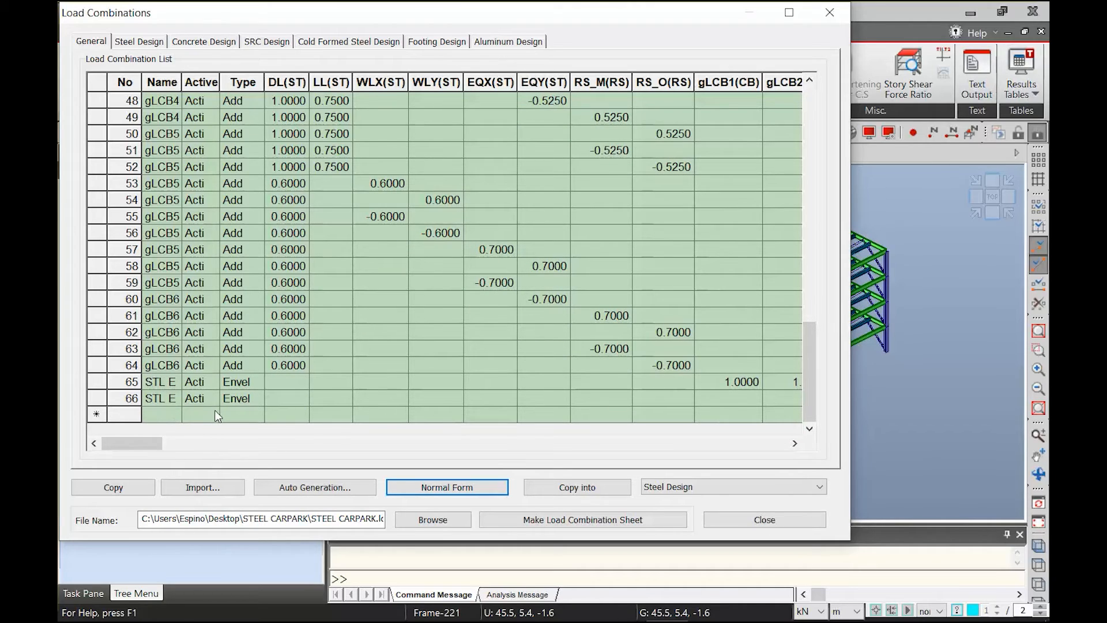
Check which combination types are available for a new row below the envelopes without choosing one
left_click(240, 411)
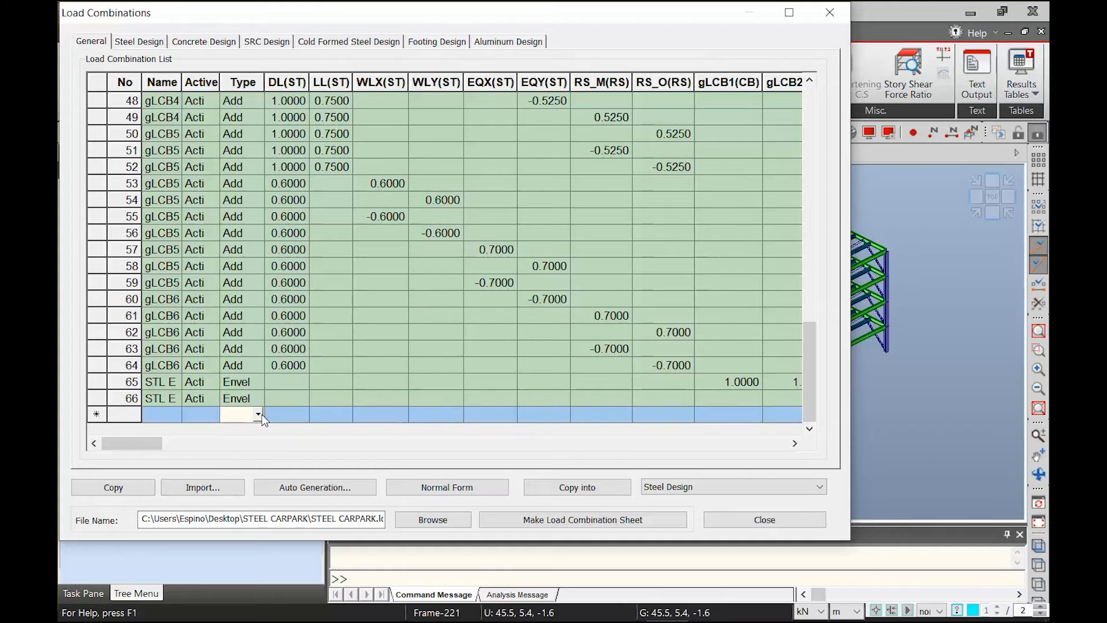
left_click(257, 414)
left_click(349, 427)
left_click(258, 414)
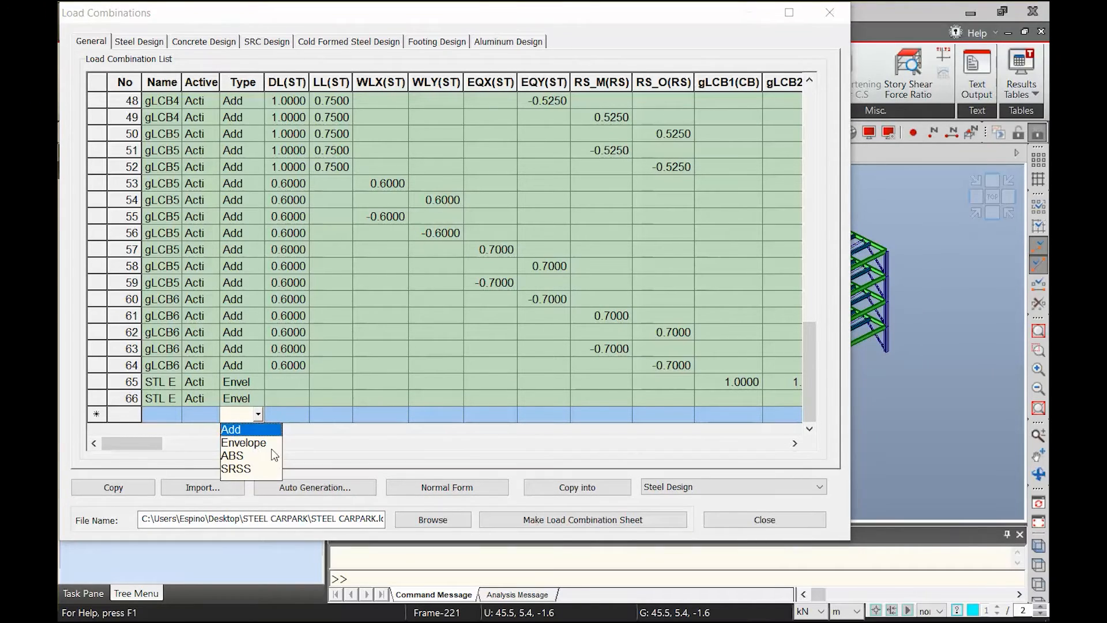
left_click(303, 430)
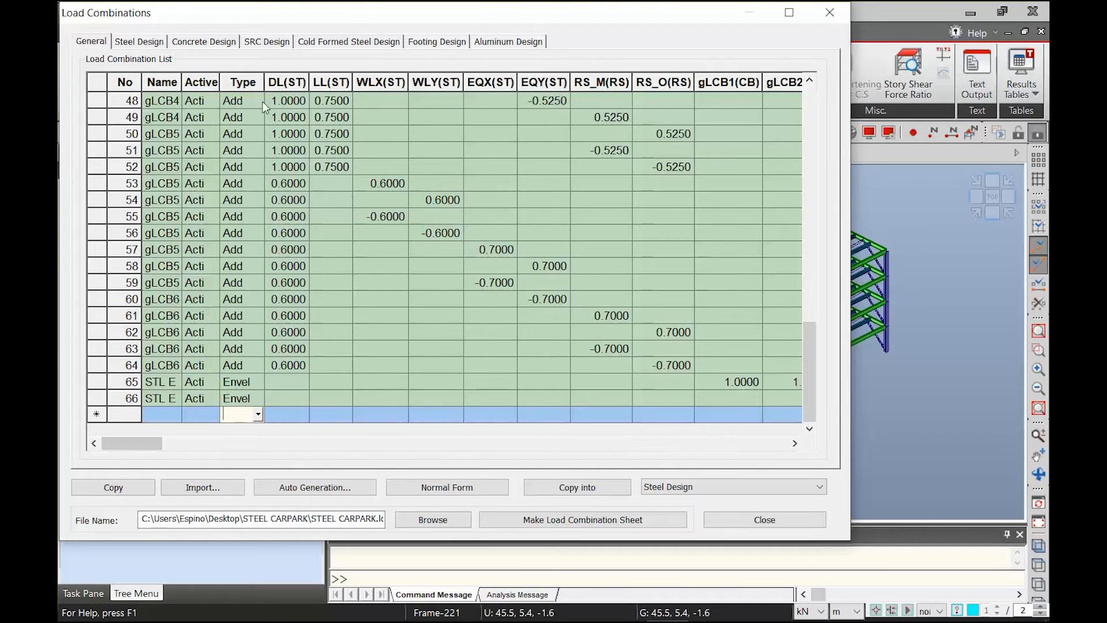
Generate the steel design load combinations to AISC(15th)-LRFD16 with factor 1 for RS_M and RS_O
left_click(143, 44)
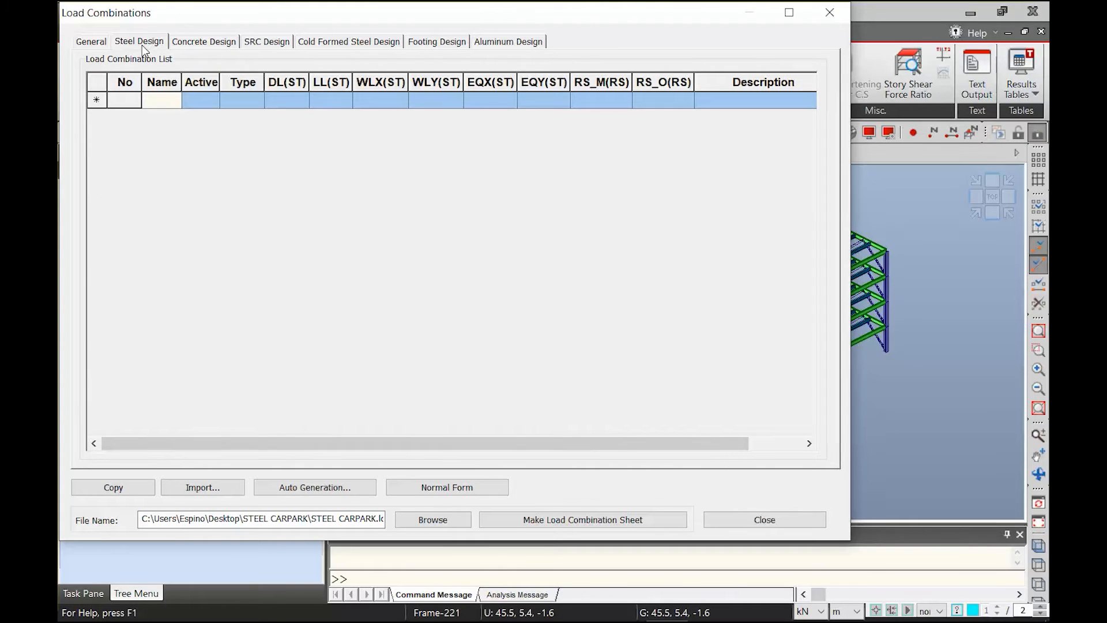
left_click(293, 490)
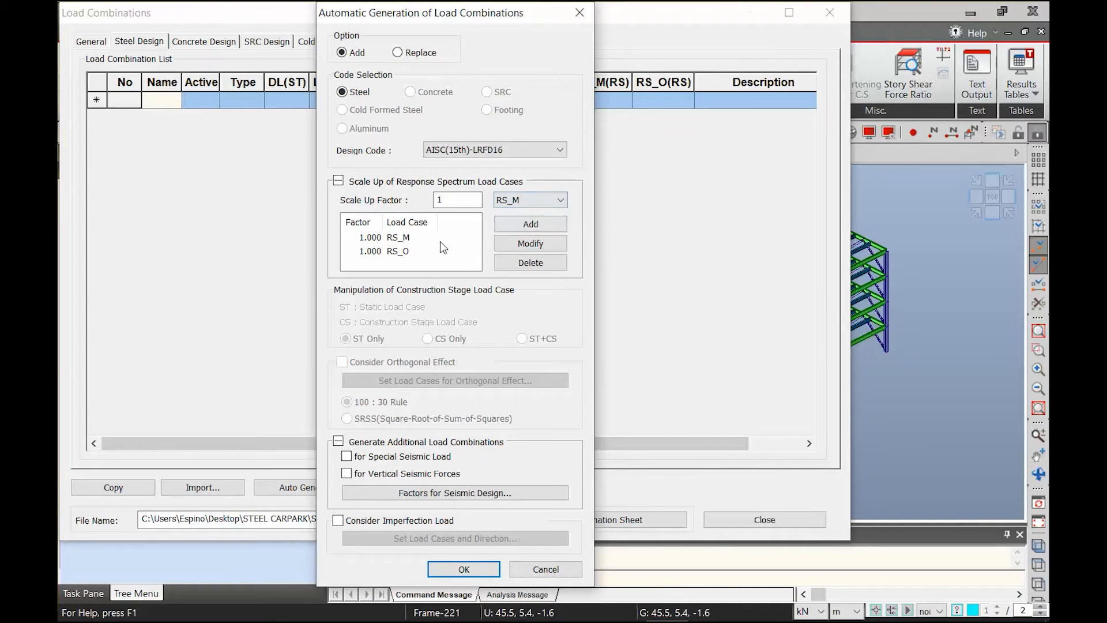
left_click(442, 569)
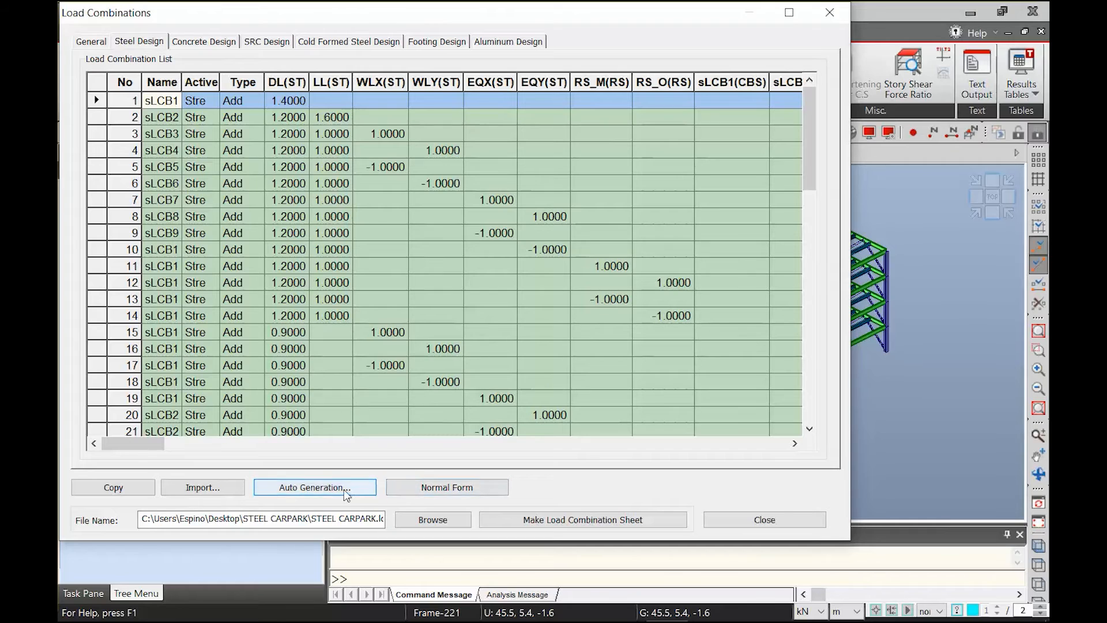
Review the steel design combinations in normal form and close the load combinations dialog
left_click(441, 487)
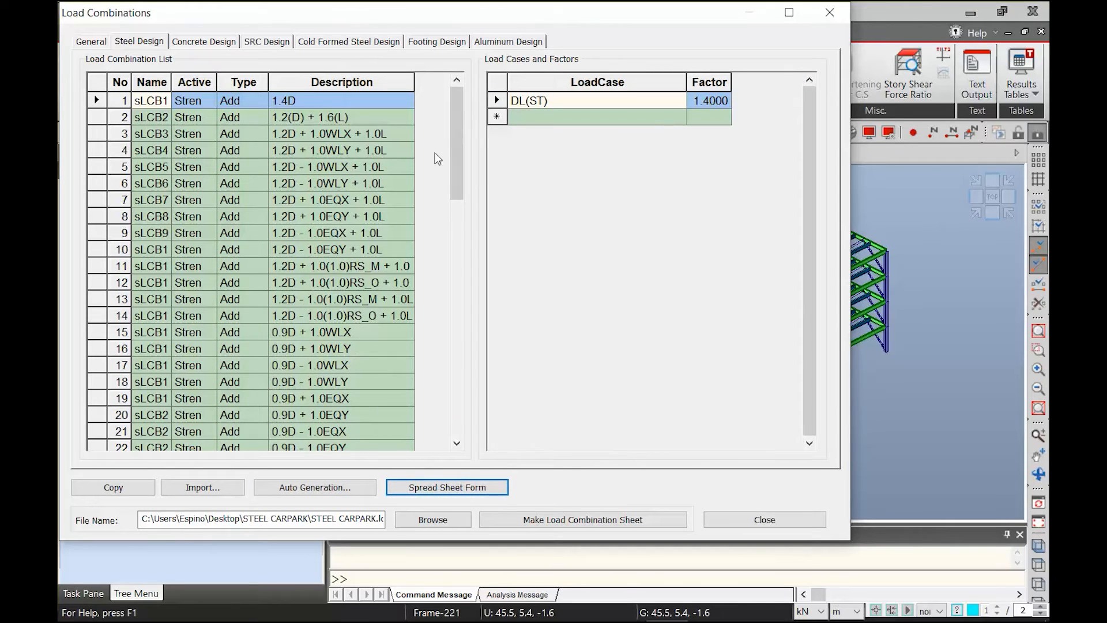
left_click_drag(460, 170, 460, 341)
scroll(278, 323, "up", 15)
left_click(728, 518)
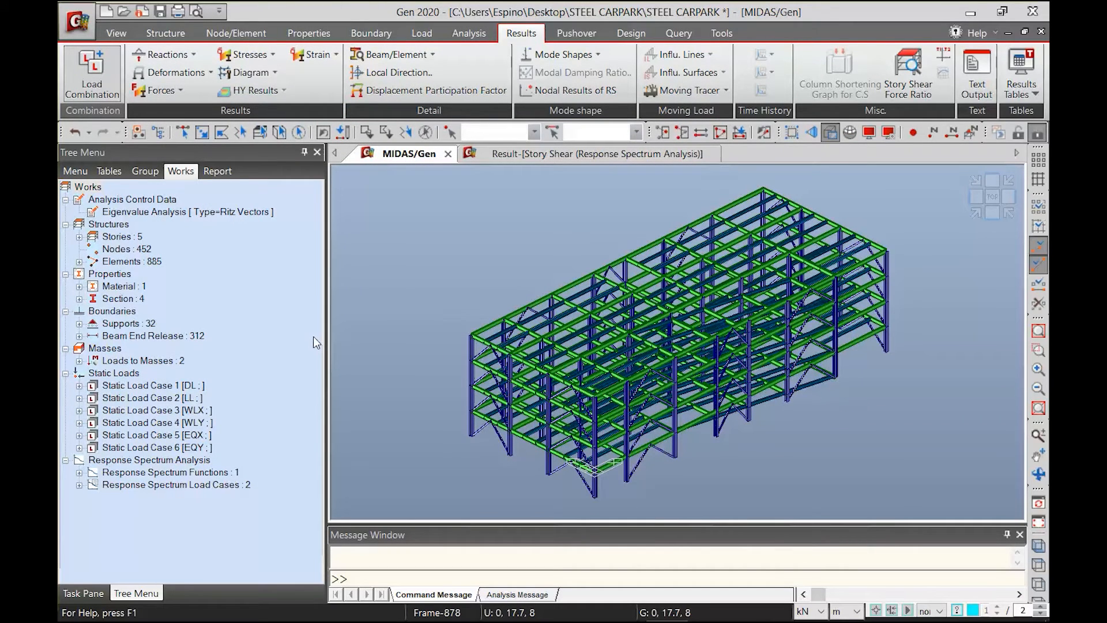
Open the Reaction Forces/Moments results and select the CBmax: STL ENV_STR combination
left_click(191, 55)
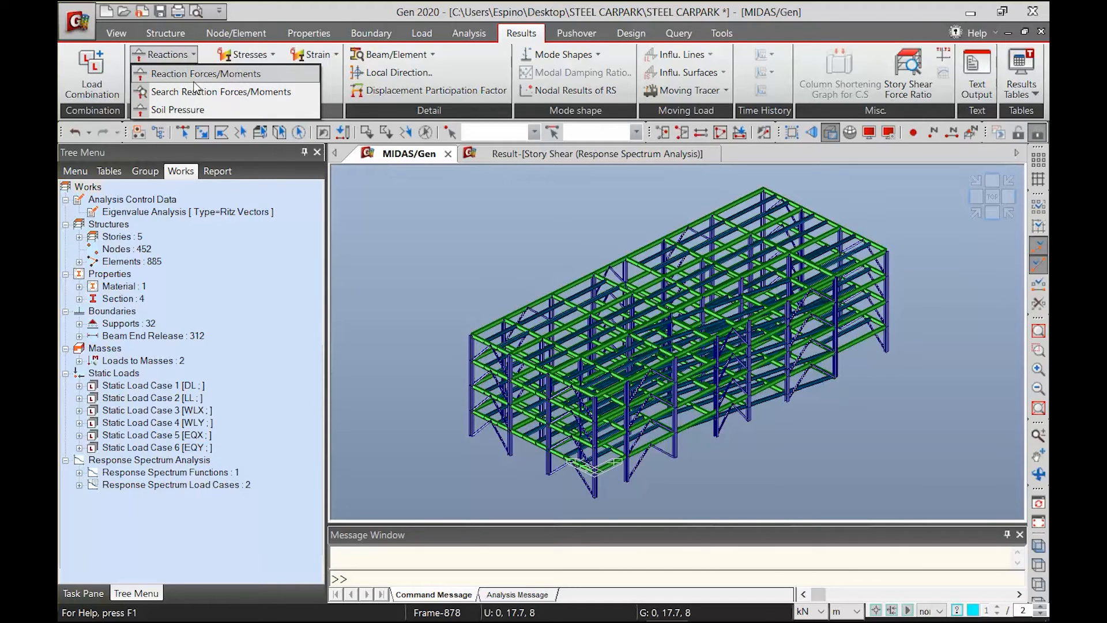
left_click(195, 75)
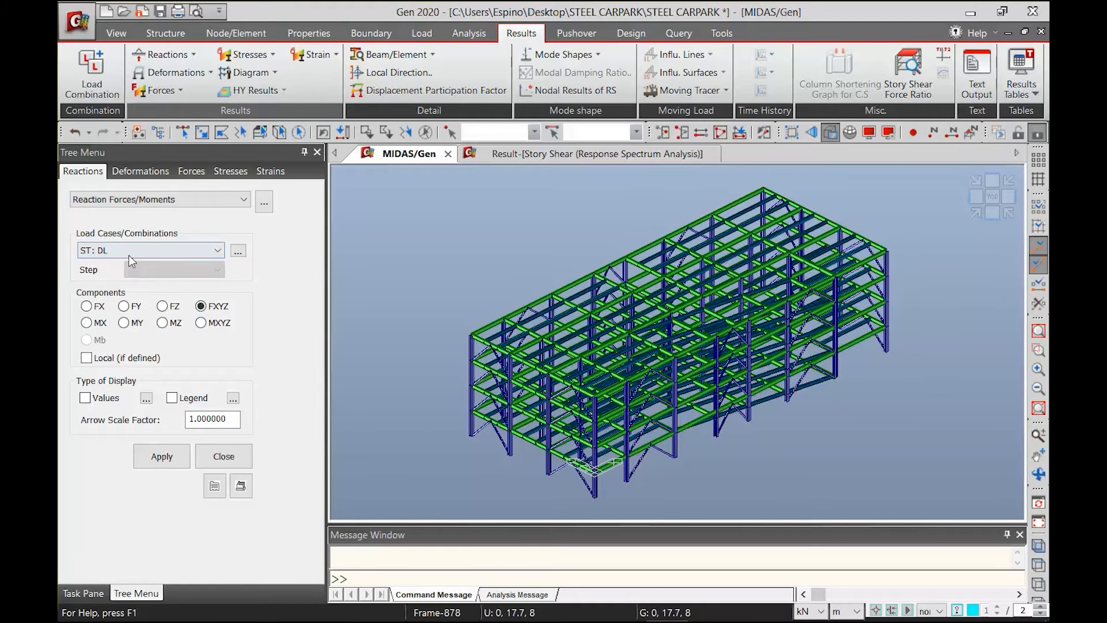
left_click(129, 255)
left_click_drag(216, 318, 190, 471)
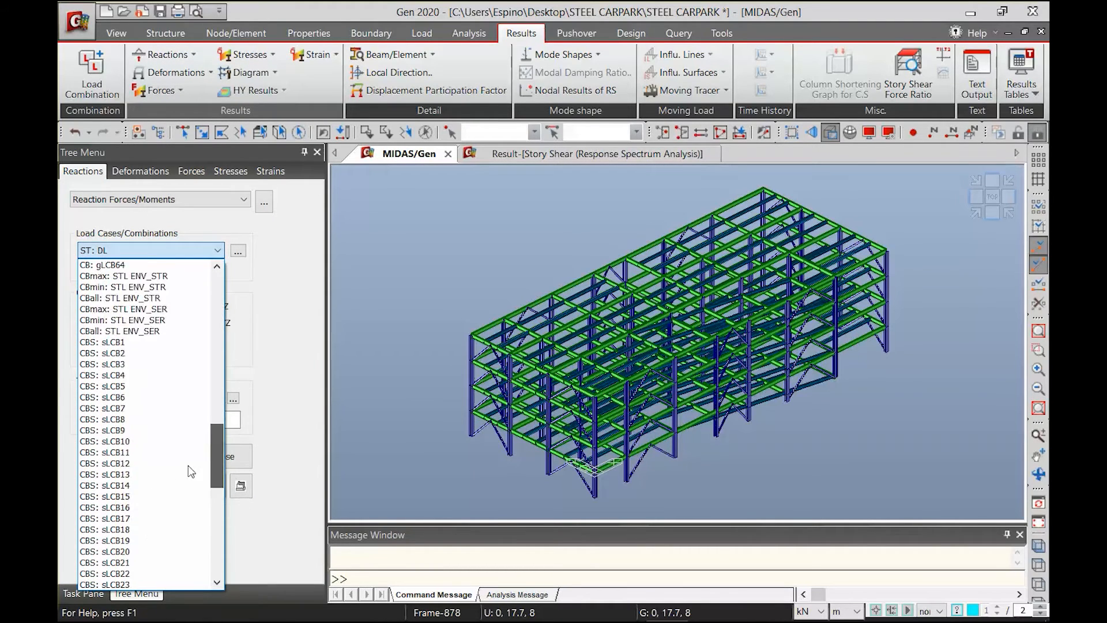
scroll(128, 383, "up", 3)
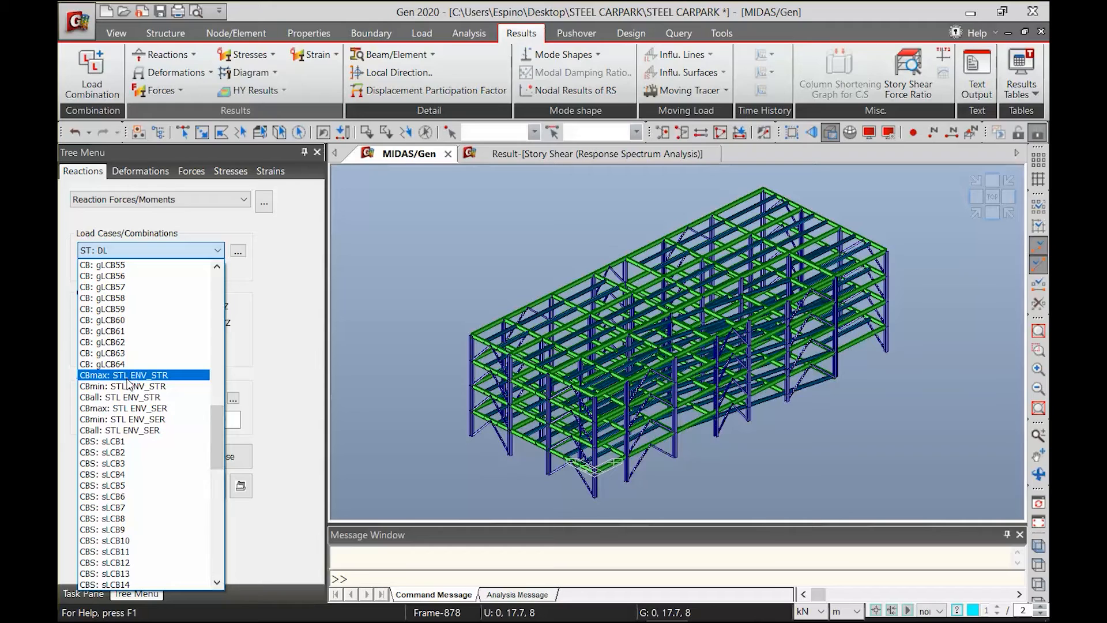
left_click(128, 378)
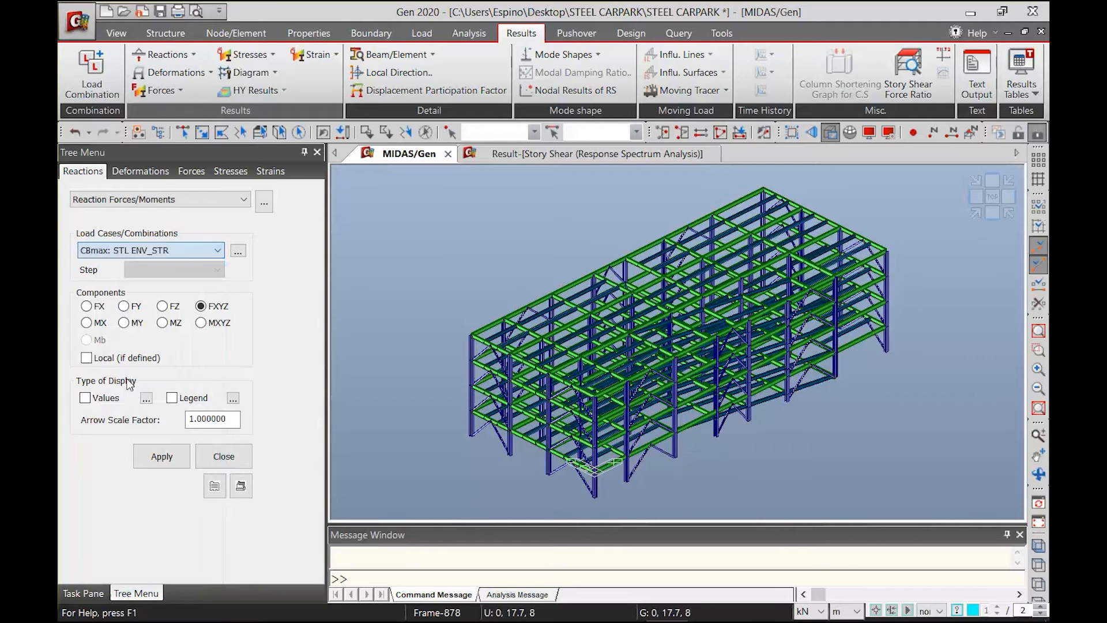
Display the FXYZ support reactions for the CBmax: STL ENV_SER combination
left_click(175, 257)
scroll(150, 300, "up", 1)
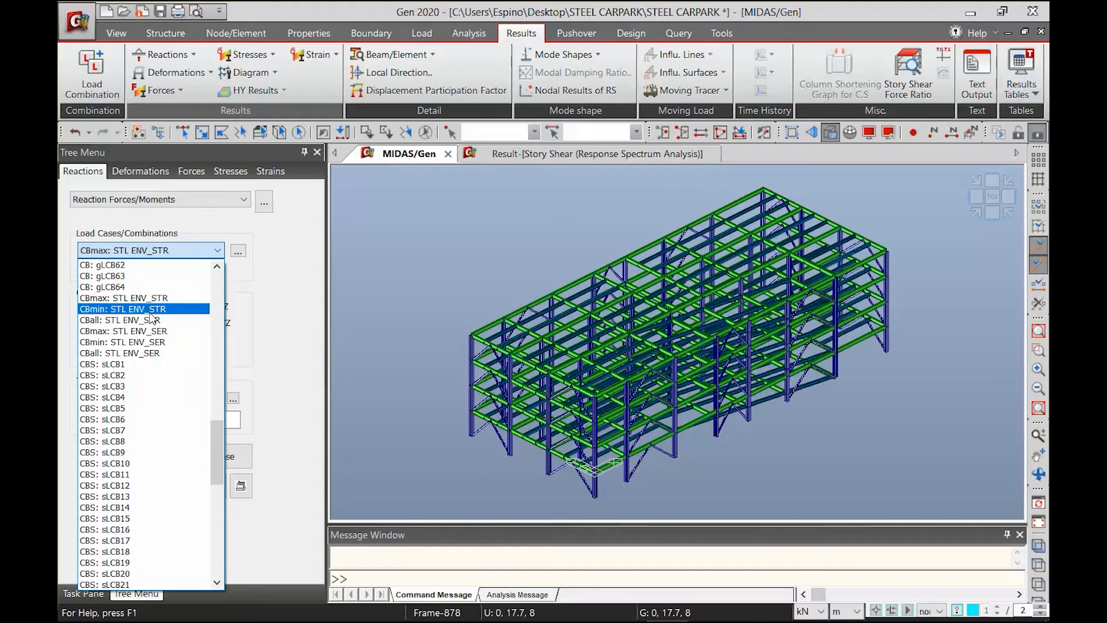
left_click(157, 331)
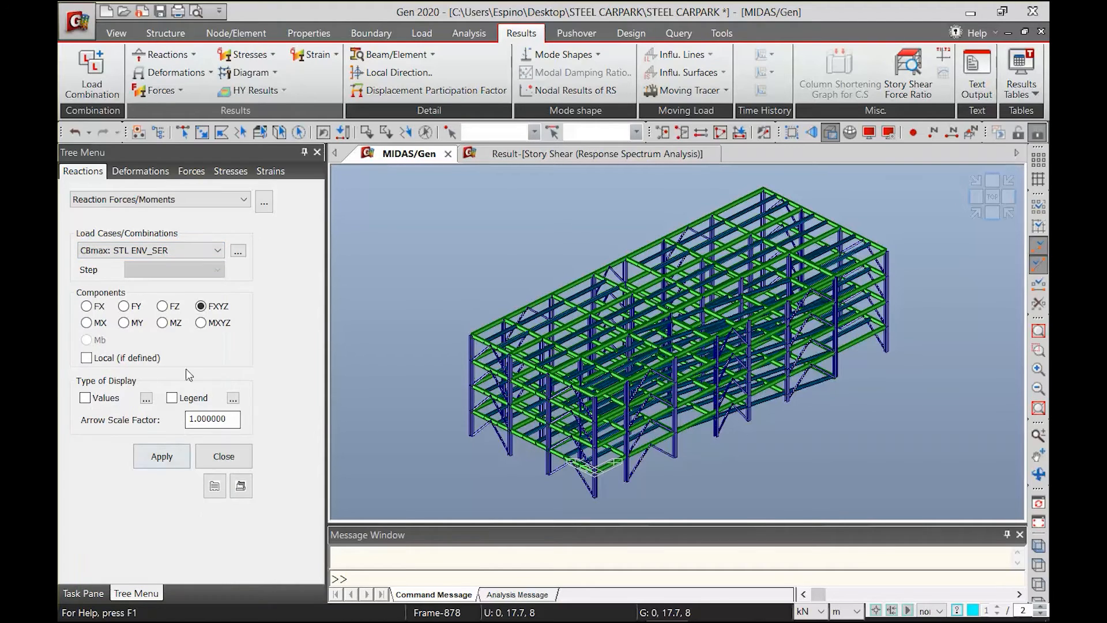
left_click(148, 460)
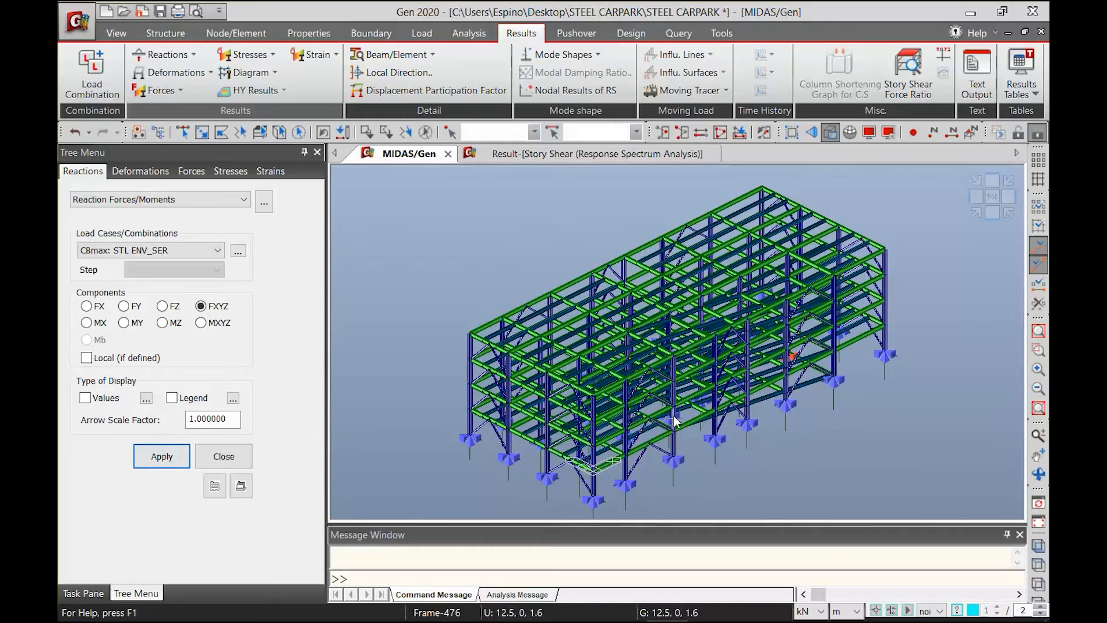
Switch the model from the solid section view to wireframe so the support reactions can be seen
scroll(863, 315, "up", 5)
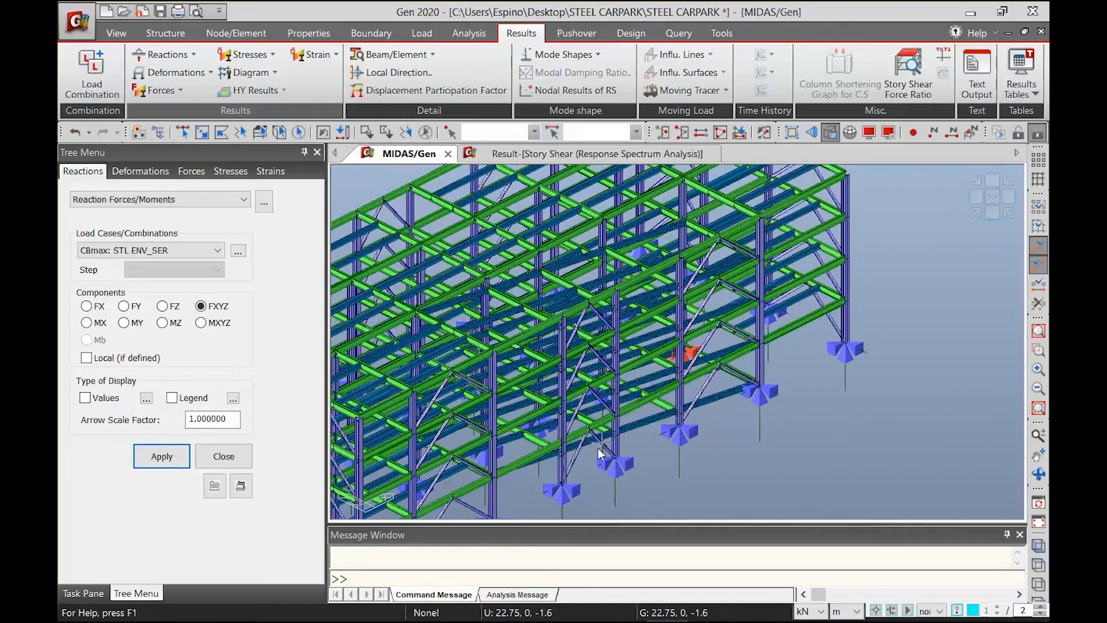
scroll(810, 324, "up", 2)
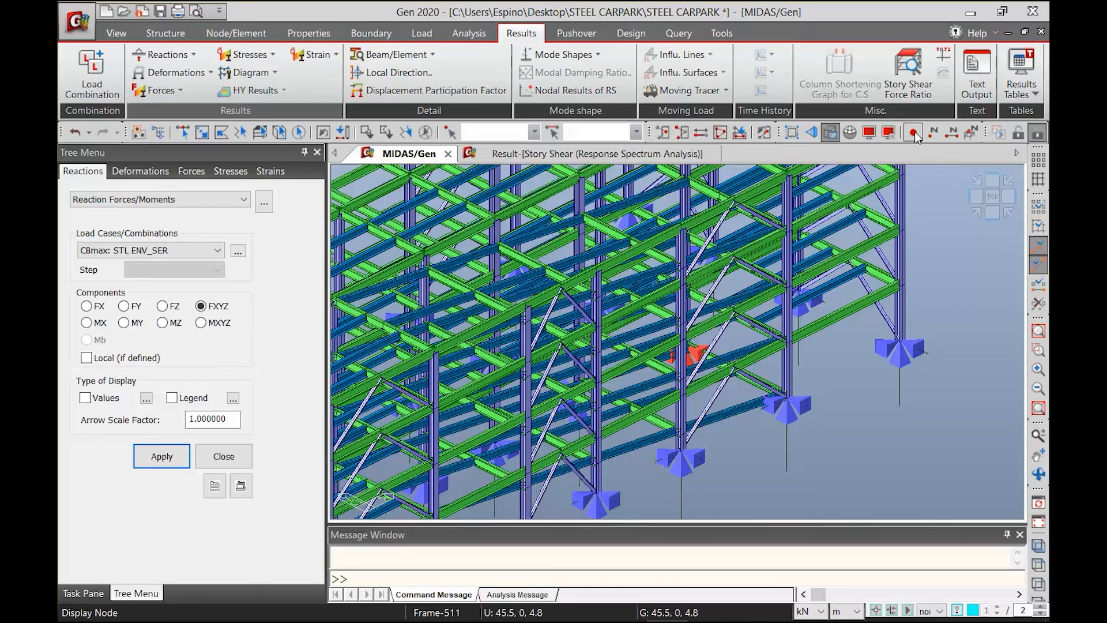
left_click(831, 135)
scroll(580, 422, "down", 3)
scroll(642, 423, "down", 3)
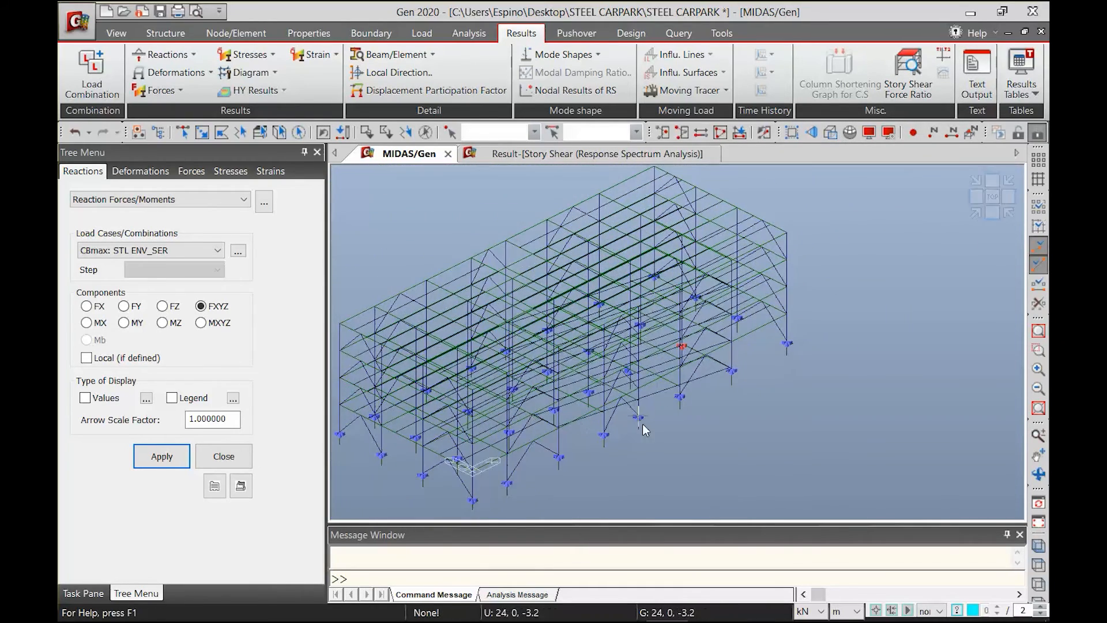
Show values and a legend with fixed rank values for the support reactions, and inspect the reactions at the column bases
left_click(119, 363)
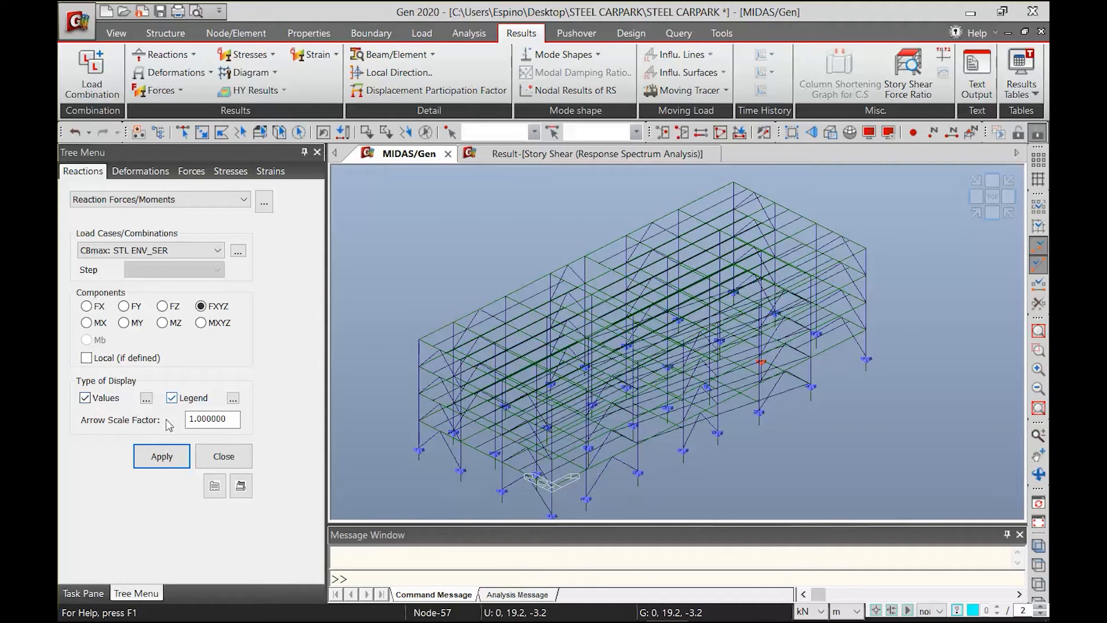
left_click(233, 398)
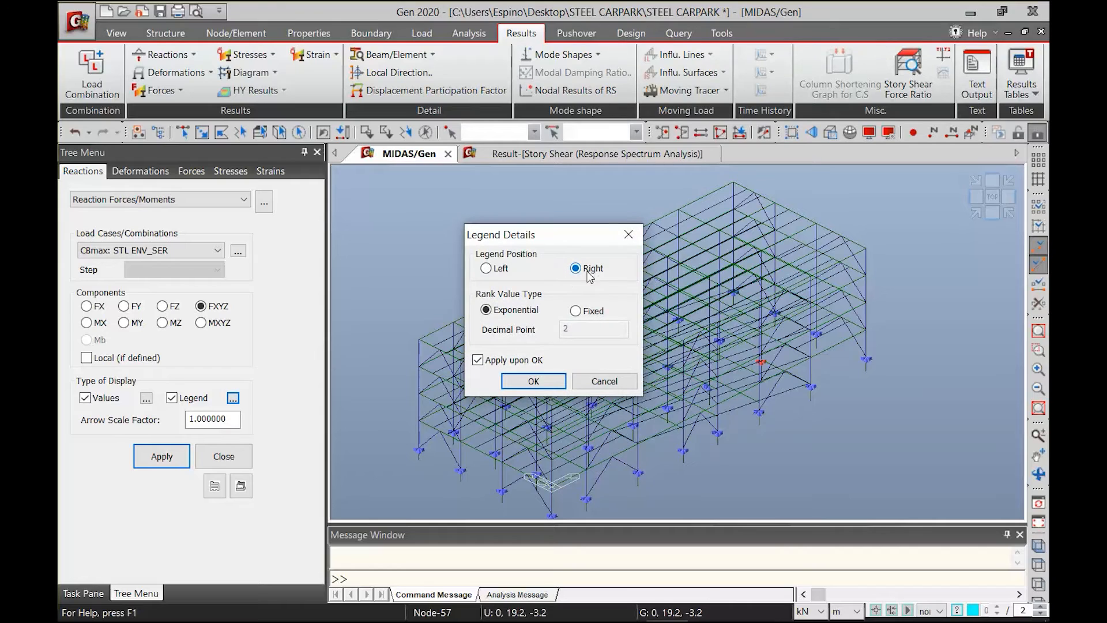
left_click(583, 314)
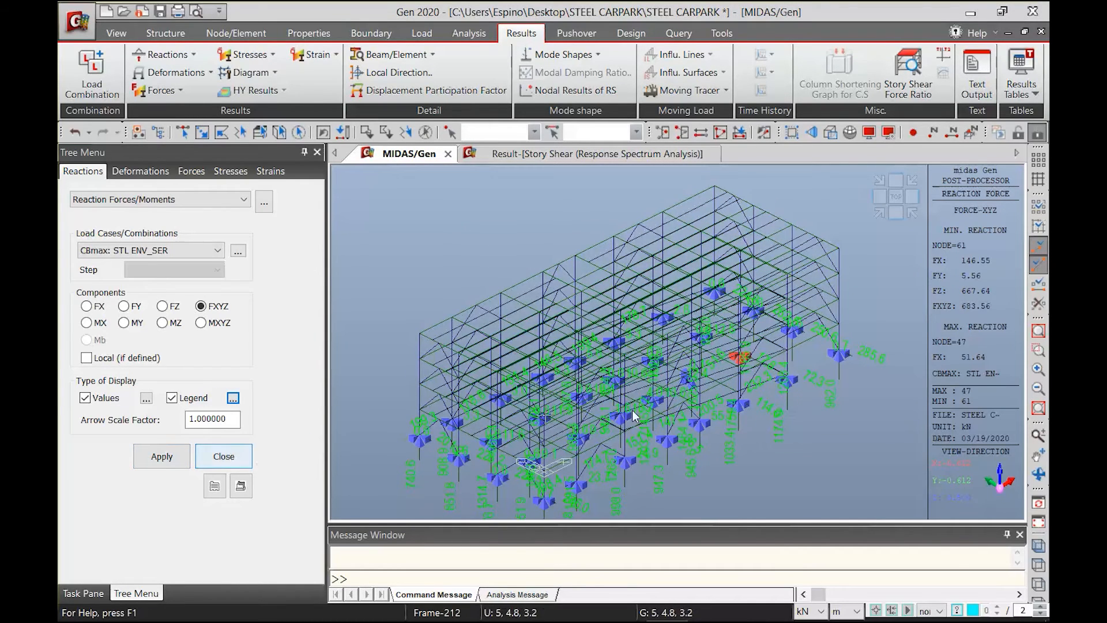
middle_click_drag(713, 423, 629, 408)
scroll(580, 413, "up", 2)
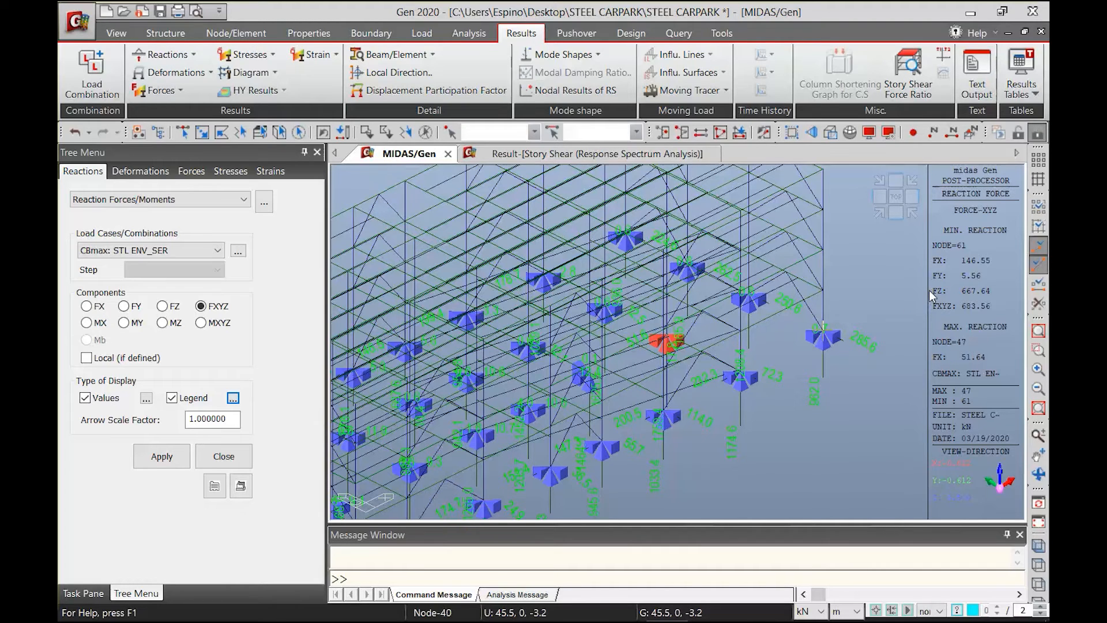
middle_click_drag(787, 335, 656, 372, "shift")
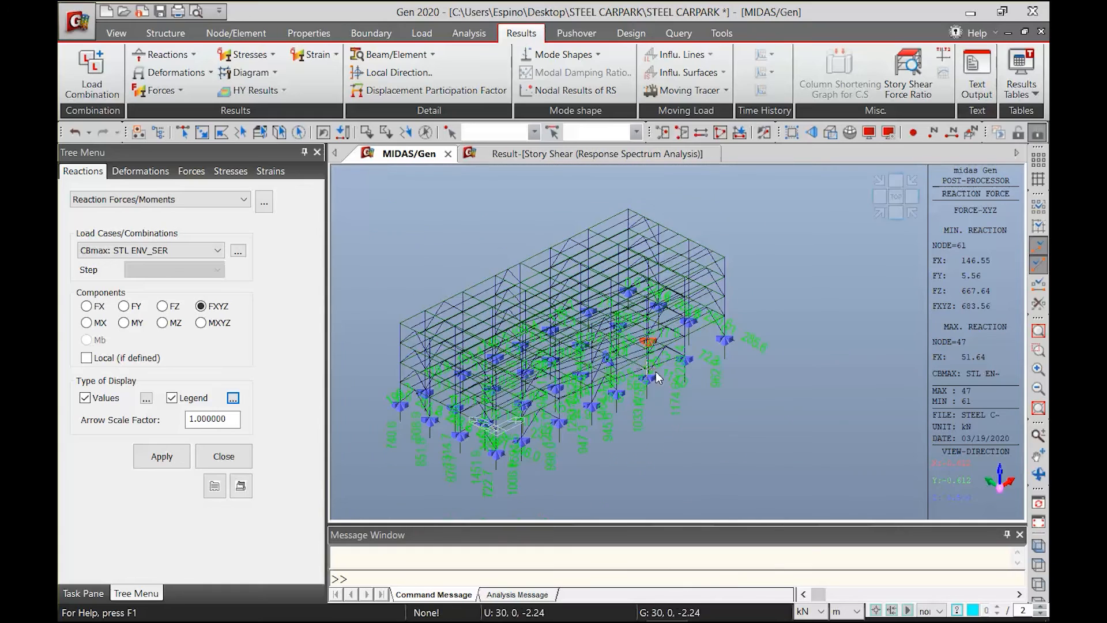
Display the DXYZ deformed shape for CBmax: STL ENV_SER without values or legend
left_click(160, 71)
left_click(178, 92)
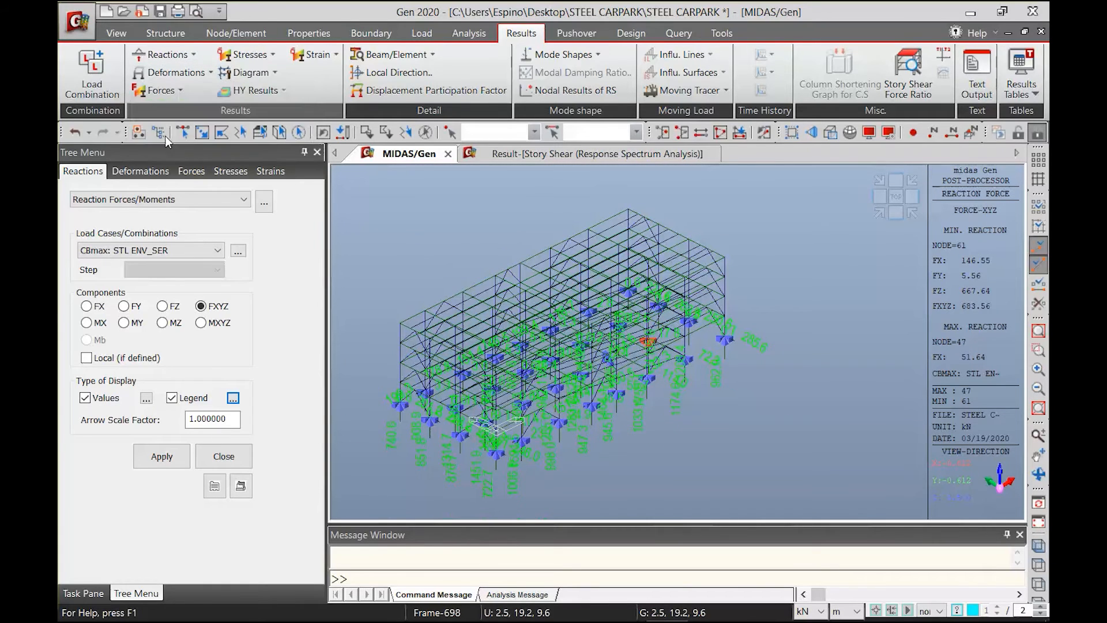
scroll(305, 360, "down", 3)
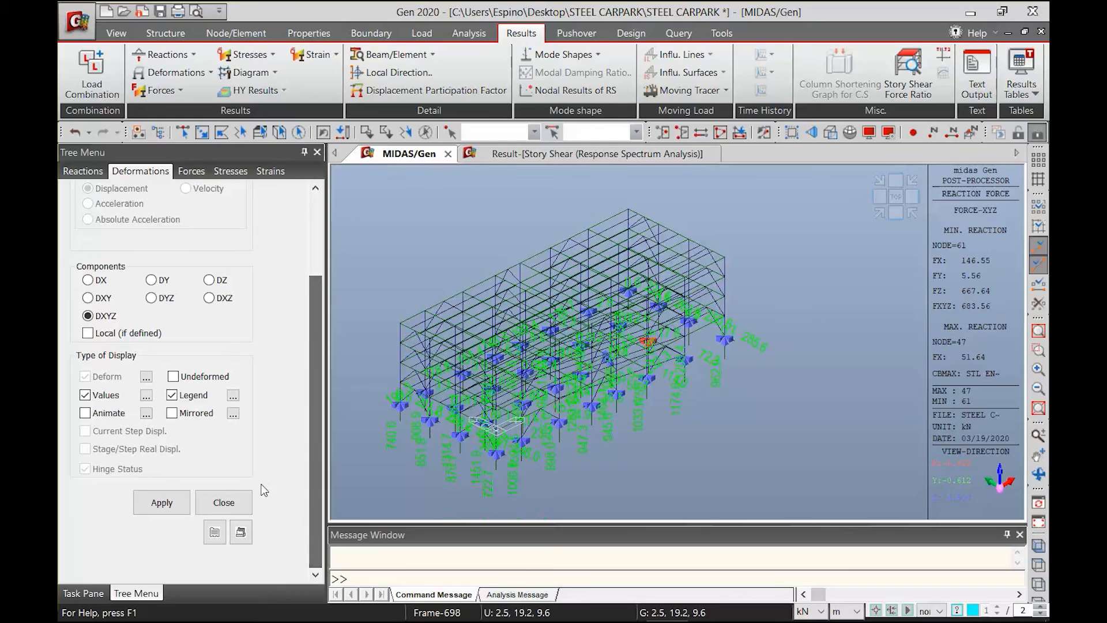
left_click(106, 395)
left_click(172, 395)
left_click(162, 502)
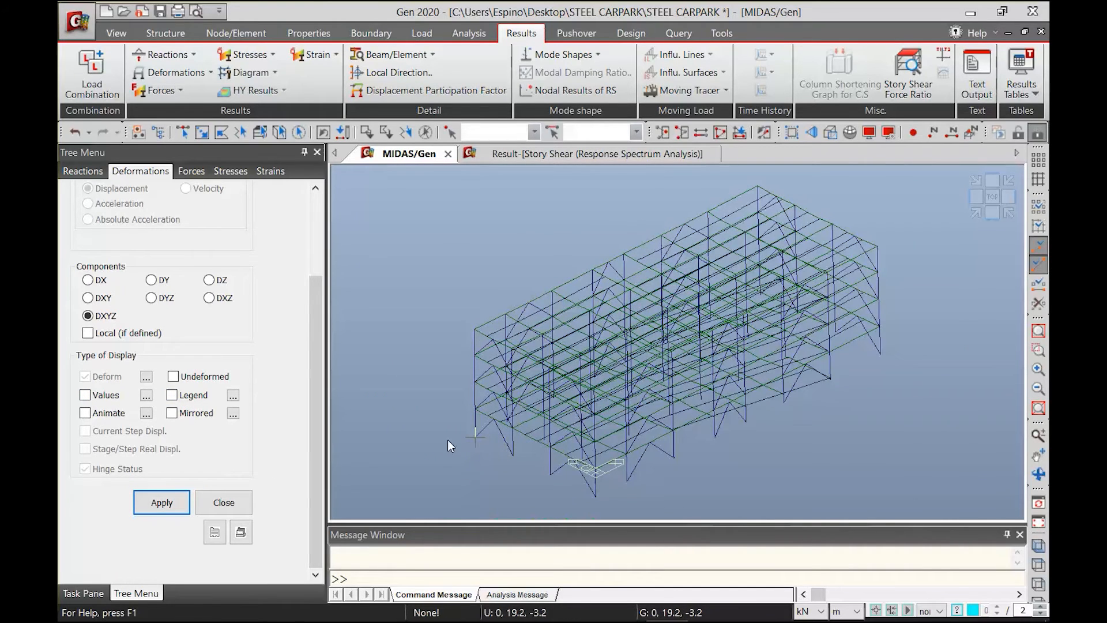
Display the DXYZ deformed shape for static load case EQX with the members shown as solid sections
scroll(316, 302, "up", 5)
left_click(173, 250)
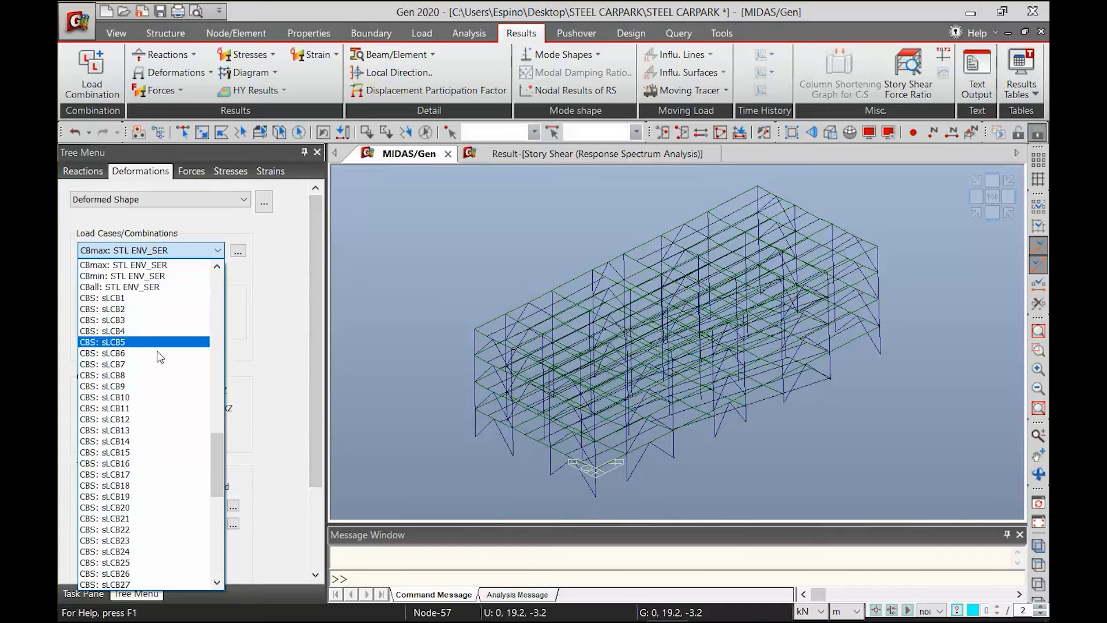
left_click_drag(216, 481, 199, 309)
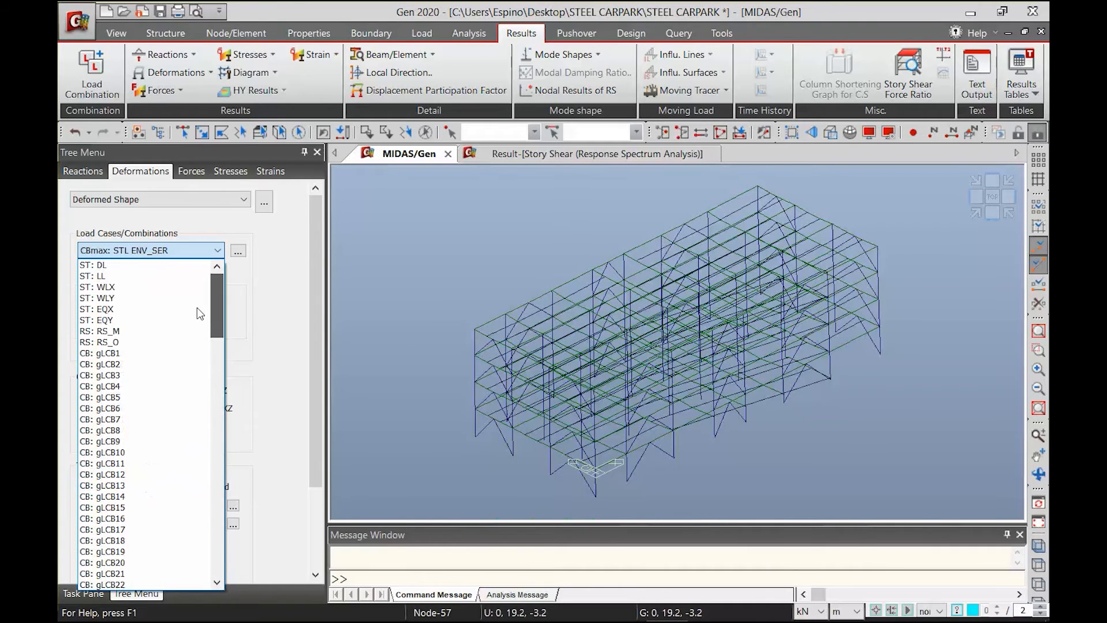
left_click(118, 310)
scroll(320, 430, "down", 5)
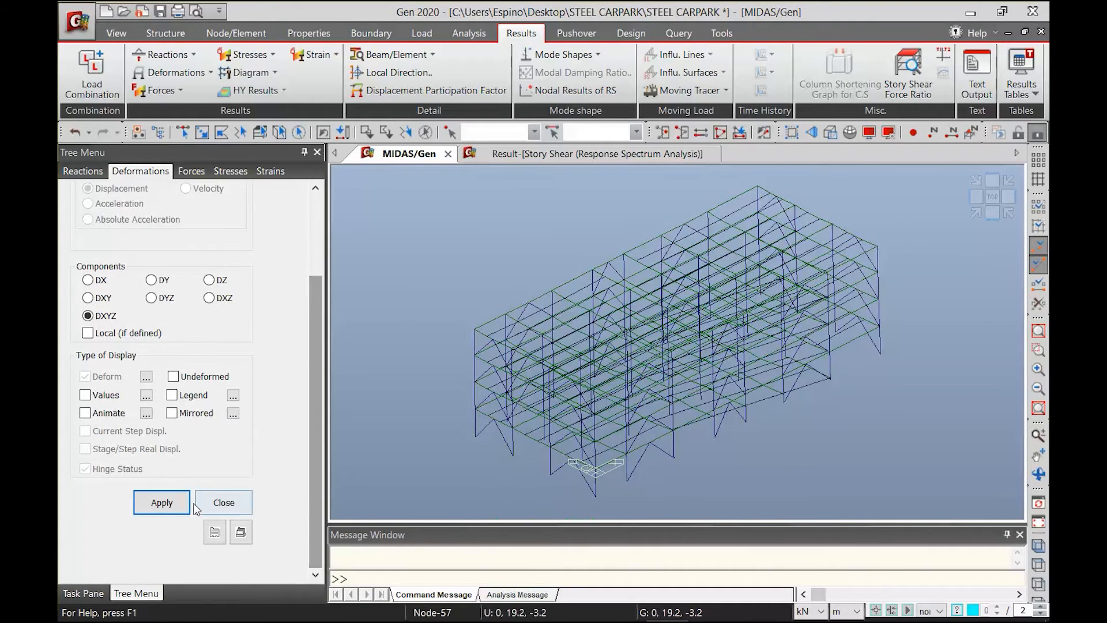
left_click(170, 511)
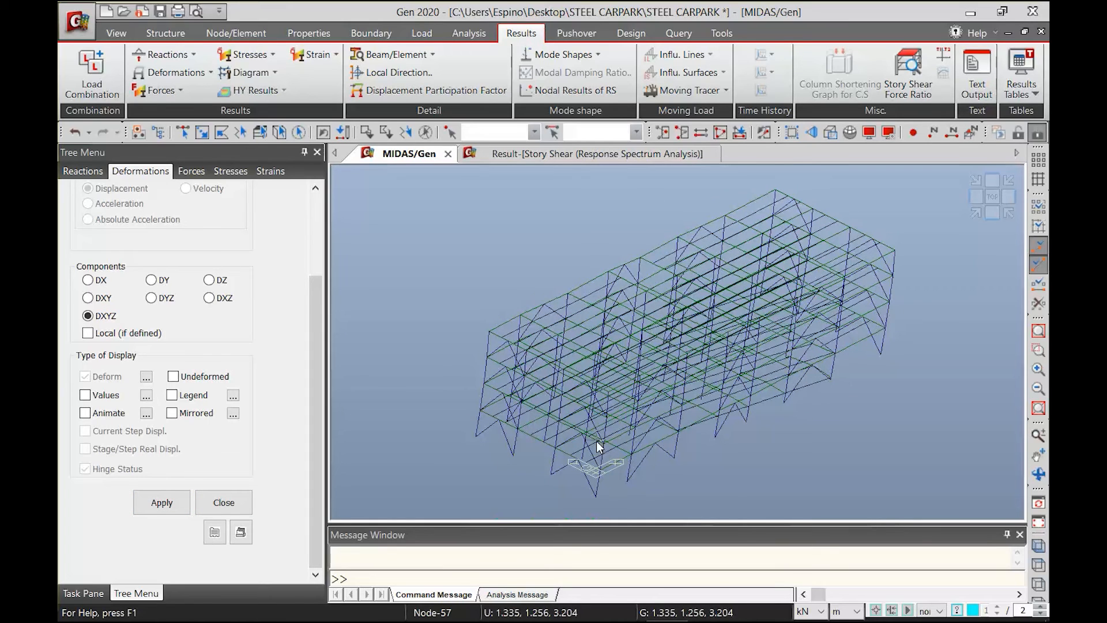
mouse_move(596, 440)
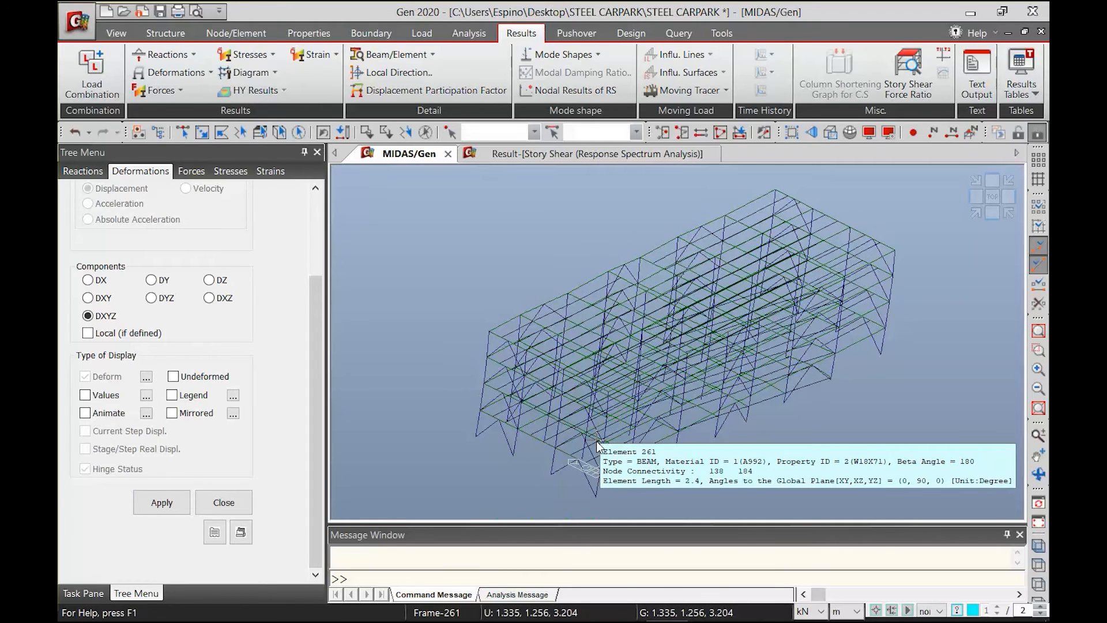
key("ctrl+h")
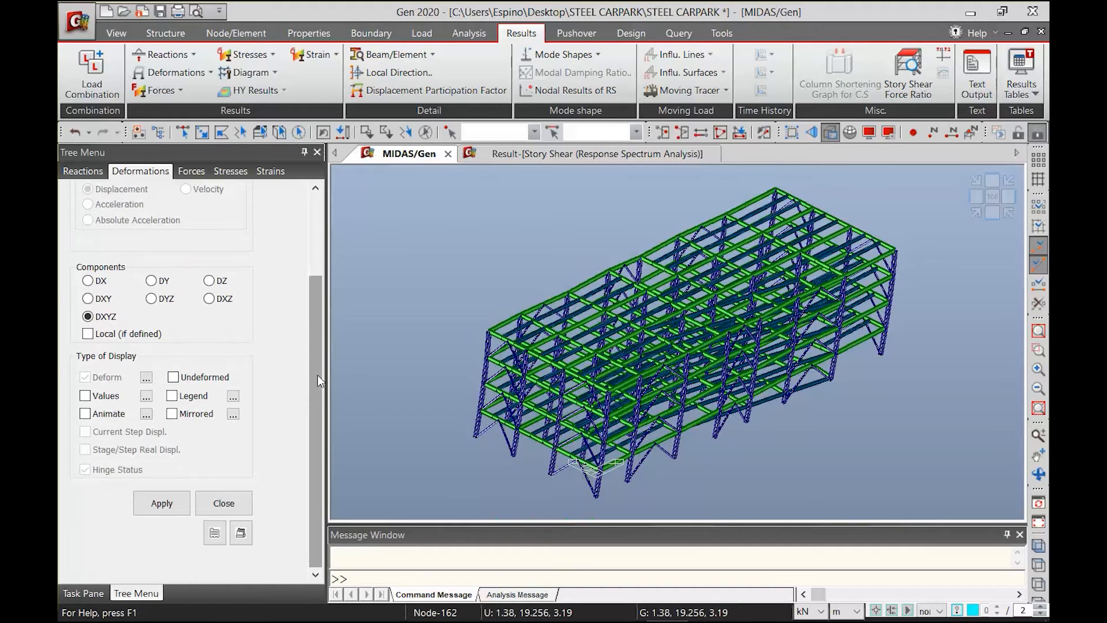
Display the My beam diagrams for load case EQX with contour and line fill
scroll(317, 375, "up", 3)
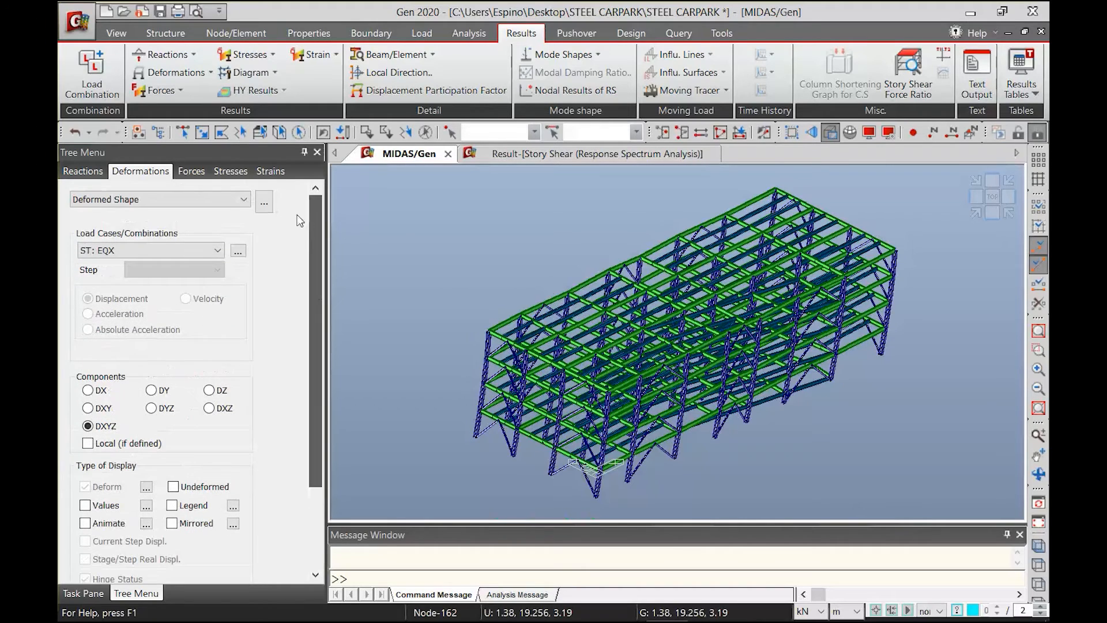
left_click(170, 92)
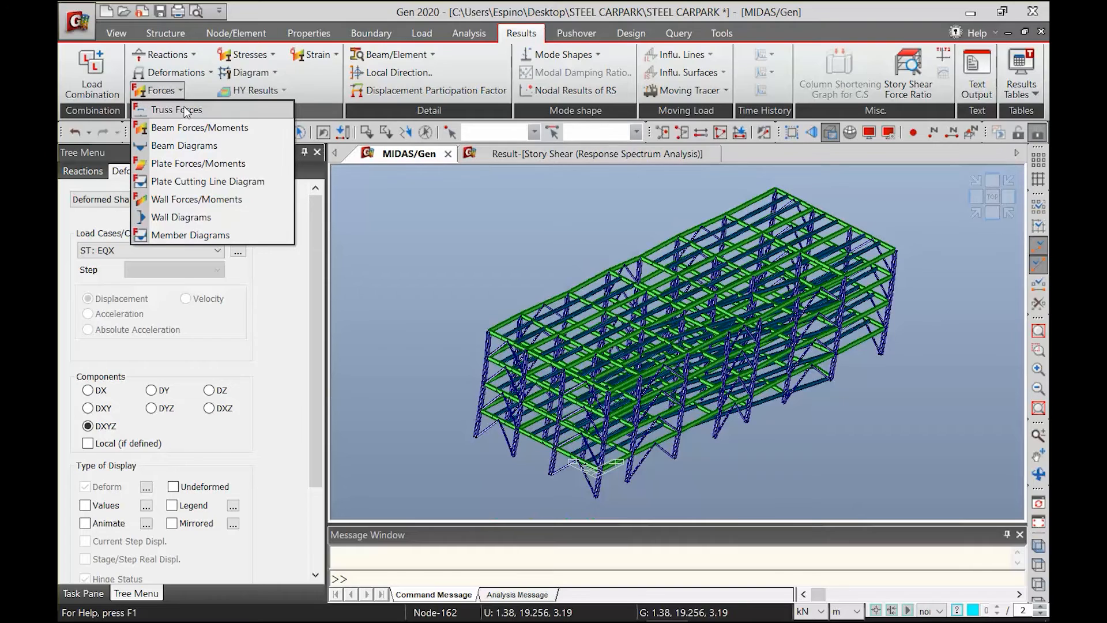
left_click(185, 145)
left_click_drag(315, 369, 292, 495)
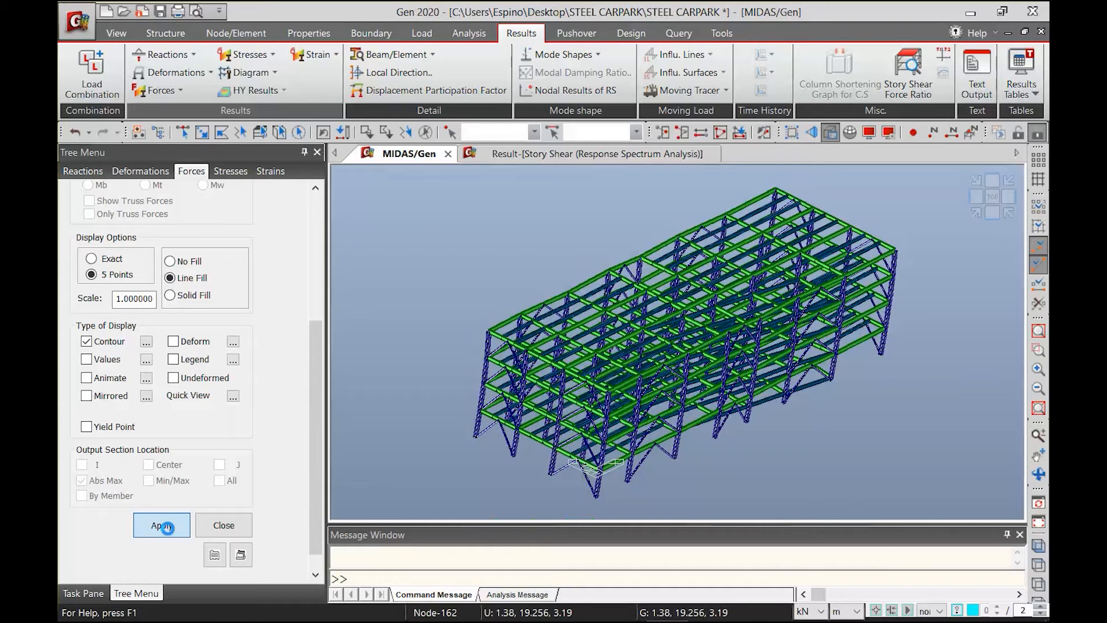
left_click(164, 526)
Display the My beam diagrams for the CBmax: STL ENV_STR combination
left_click_drag(315, 365, 319, 241)
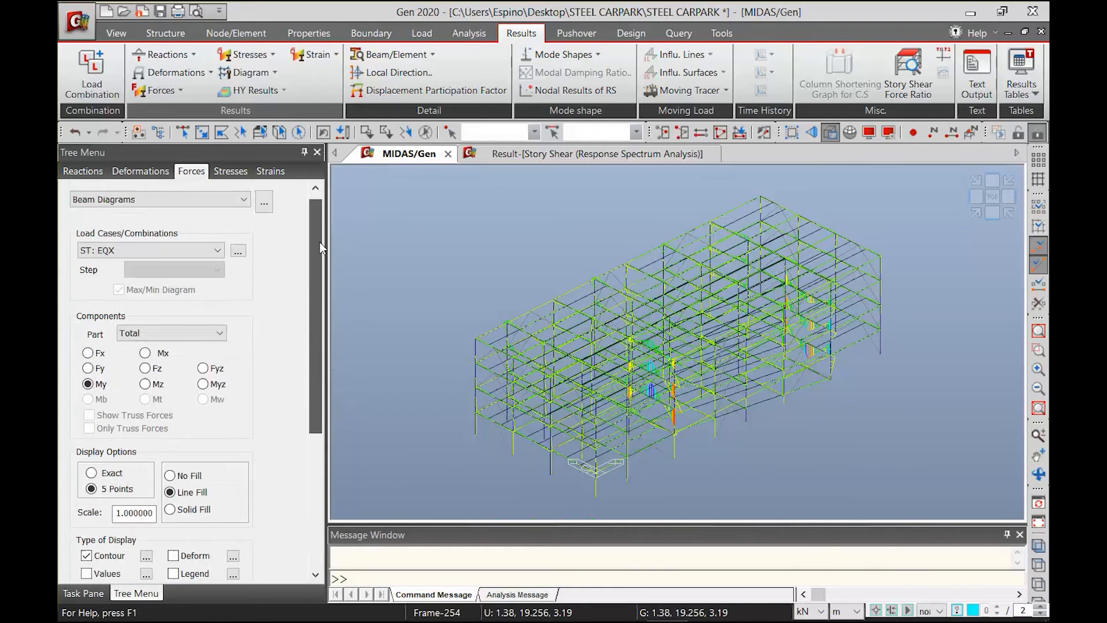
left_click(148, 246)
scroll(193, 459, "down", 20)
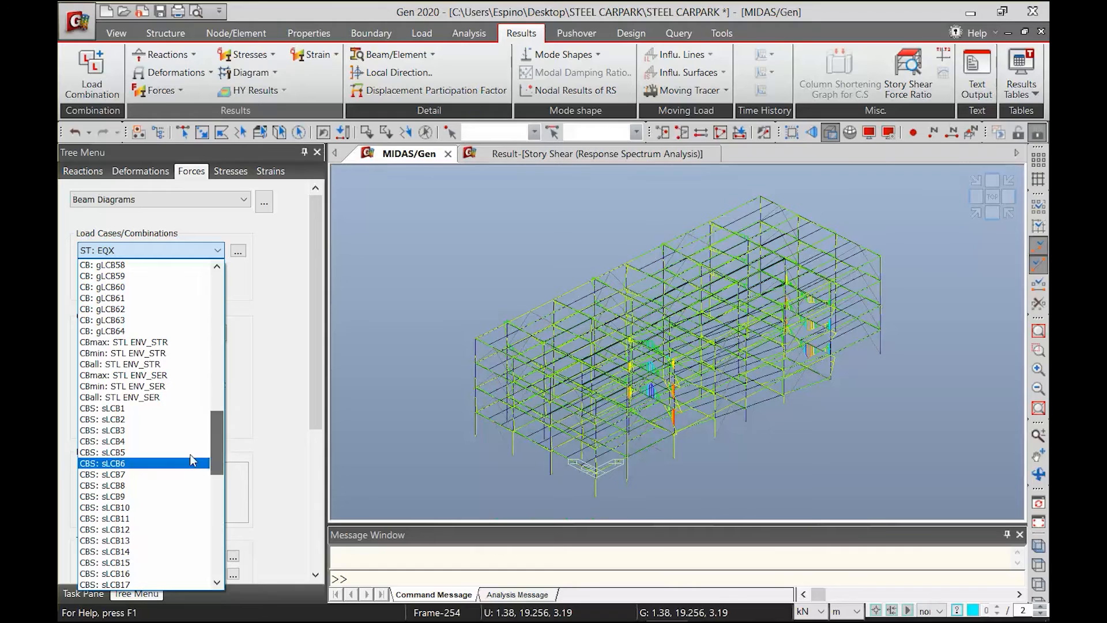
left_click(135, 346)
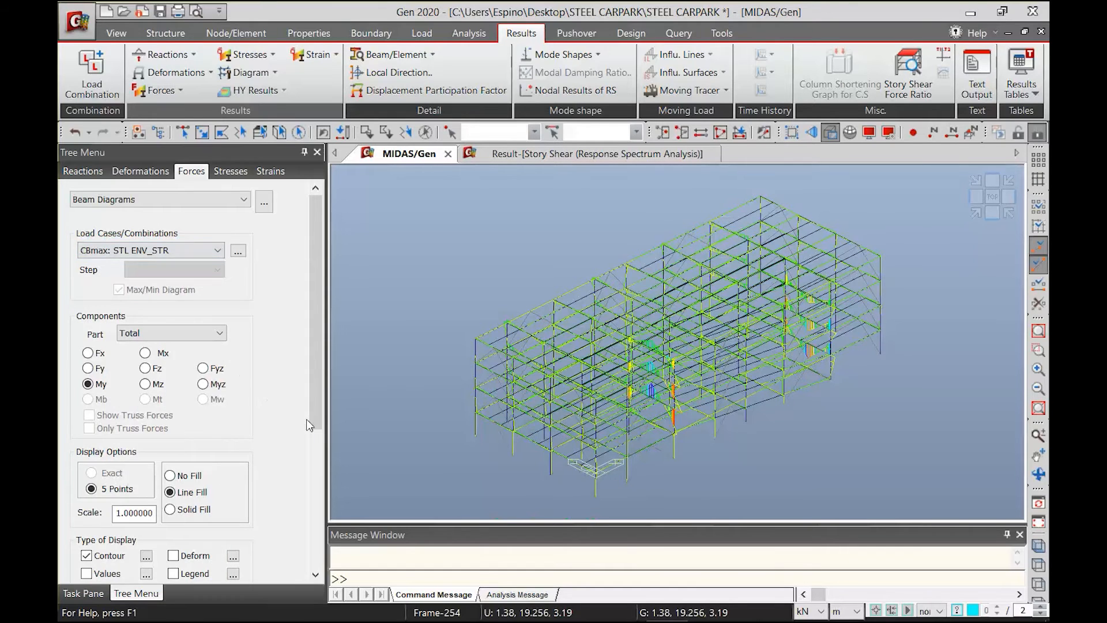
scroll(298, 519, "down", 5)
left_click(162, 536)
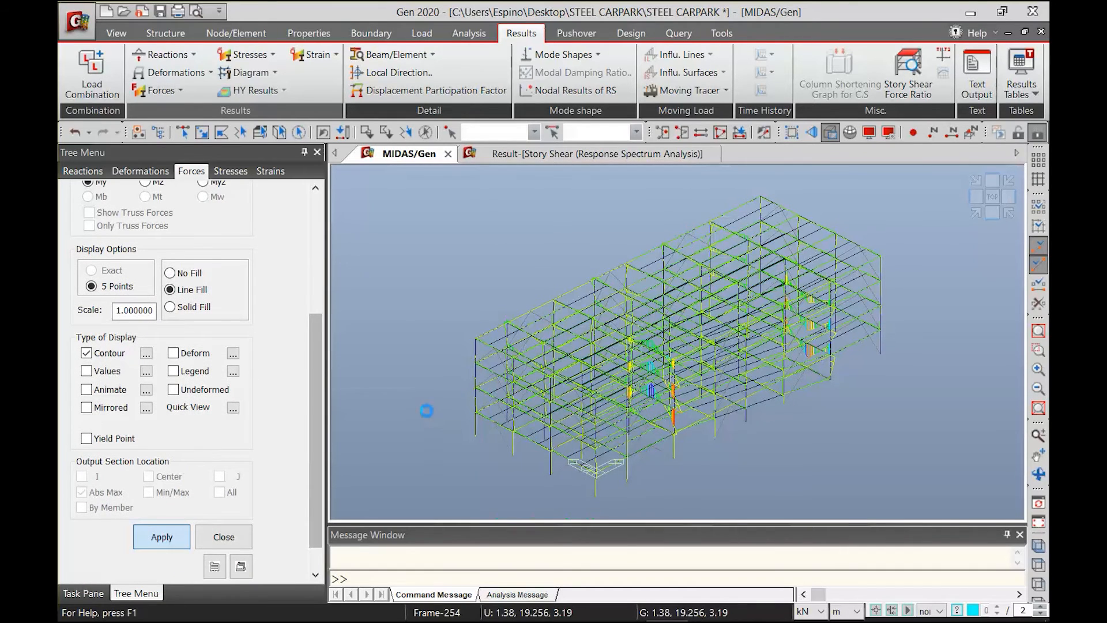
scroll(396, 420, "up", 5)
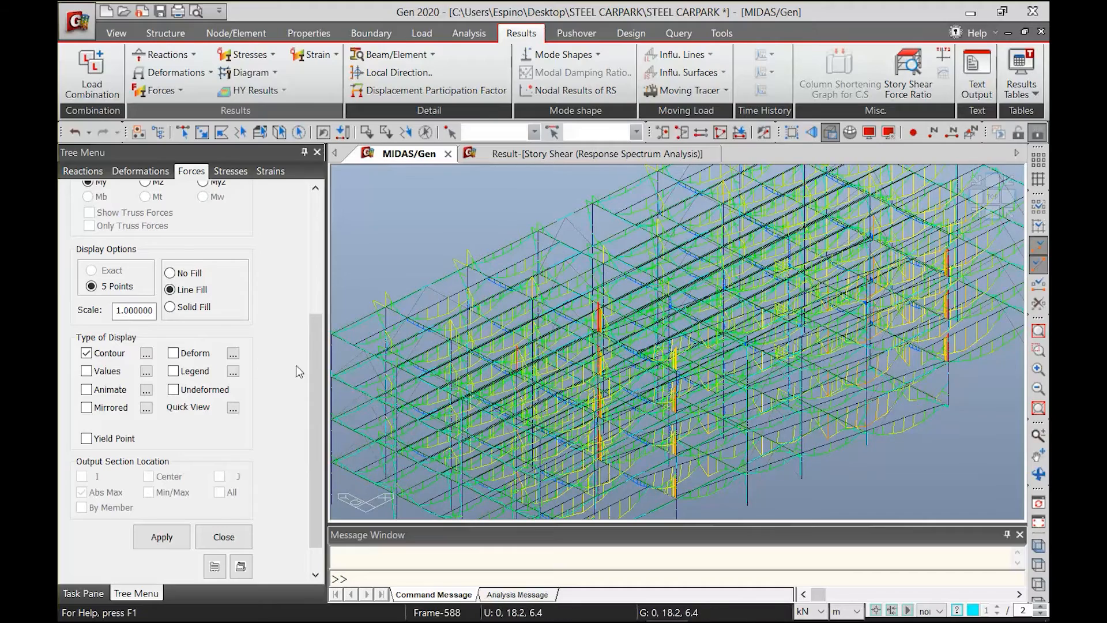
Show the beam moment diagrams with solid fill and values at all output section locations
left_click(170, 306)
left_click(157, 542)
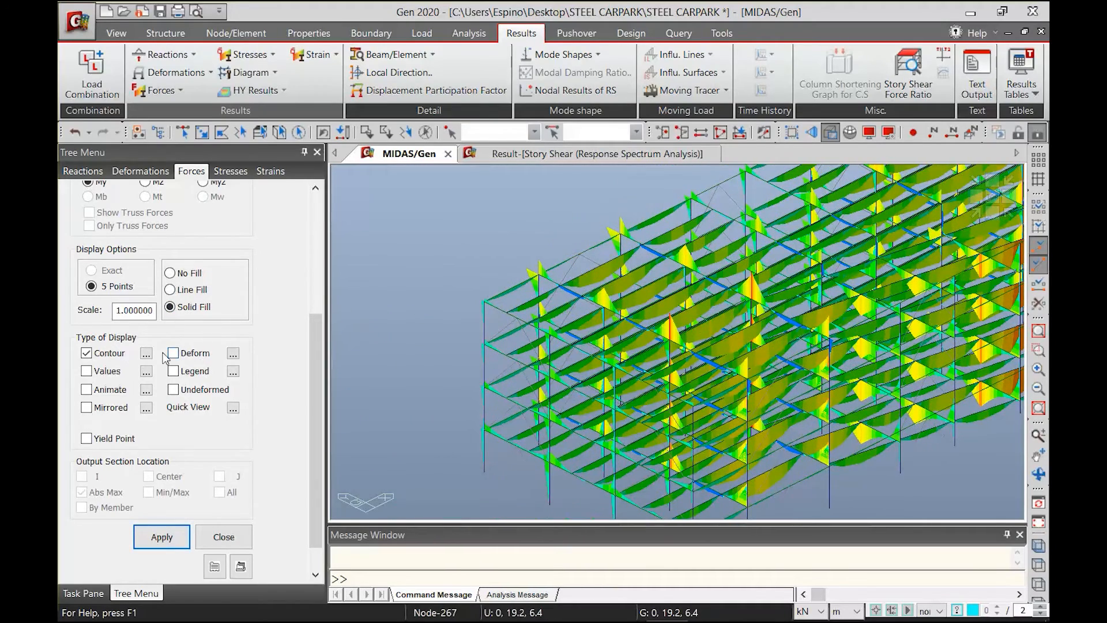
left_click(95, 373)
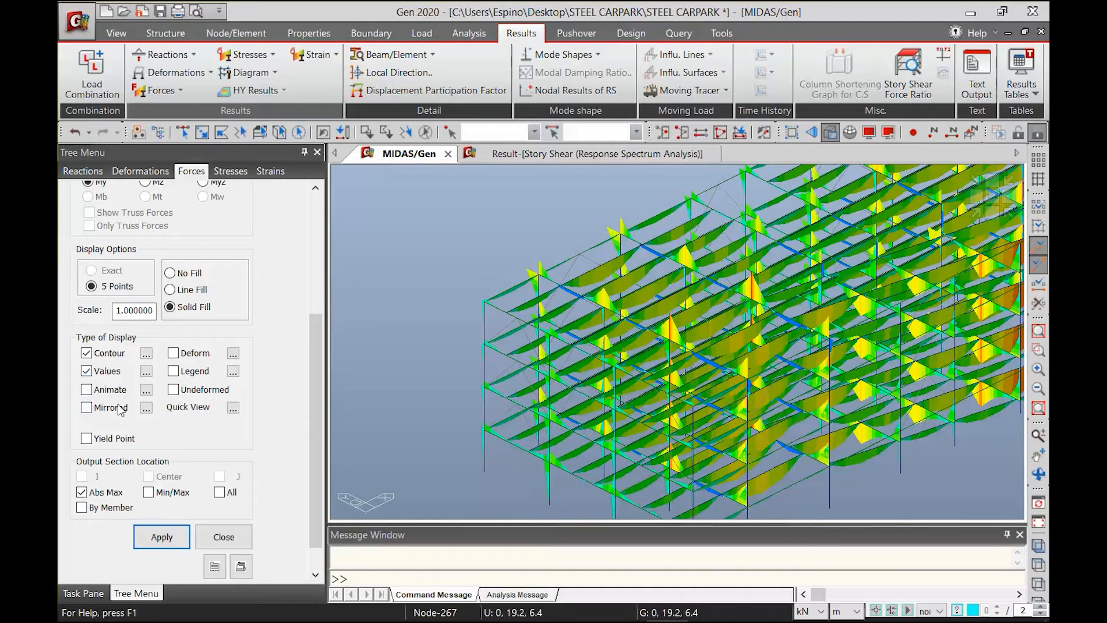
left_click(149, 541)
scroll(400, 379, "up", 5)
middle_click_drag(558, 266, 728, 371)
scroll(703, 288, "up", 2)
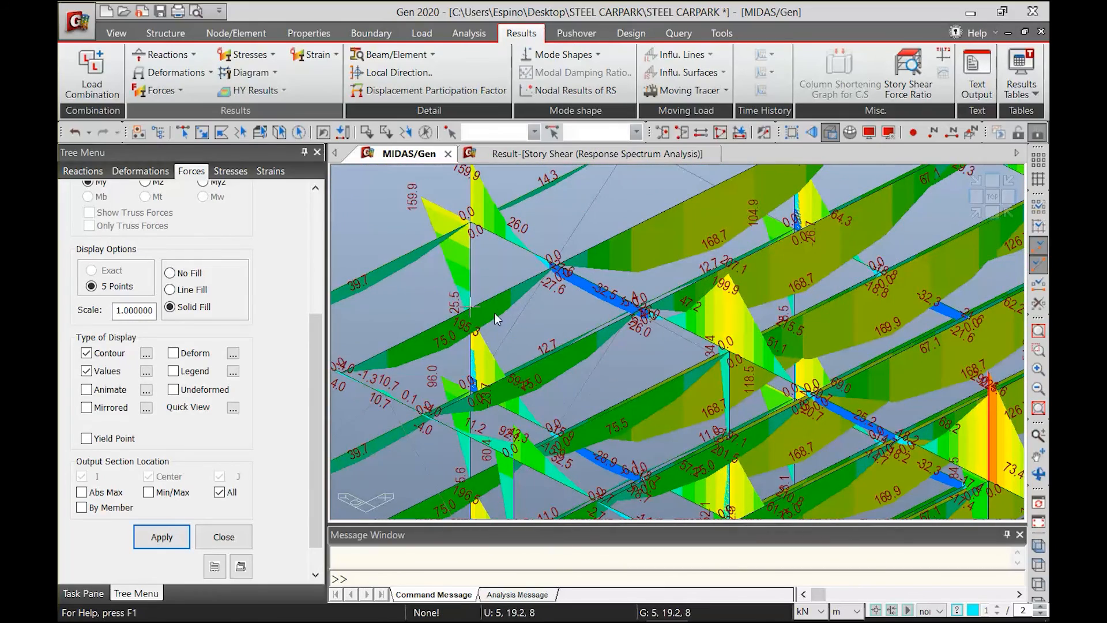
Limit the moment diagram values to the absolute maximum by member and inspect the frame
left_click(157, 493)
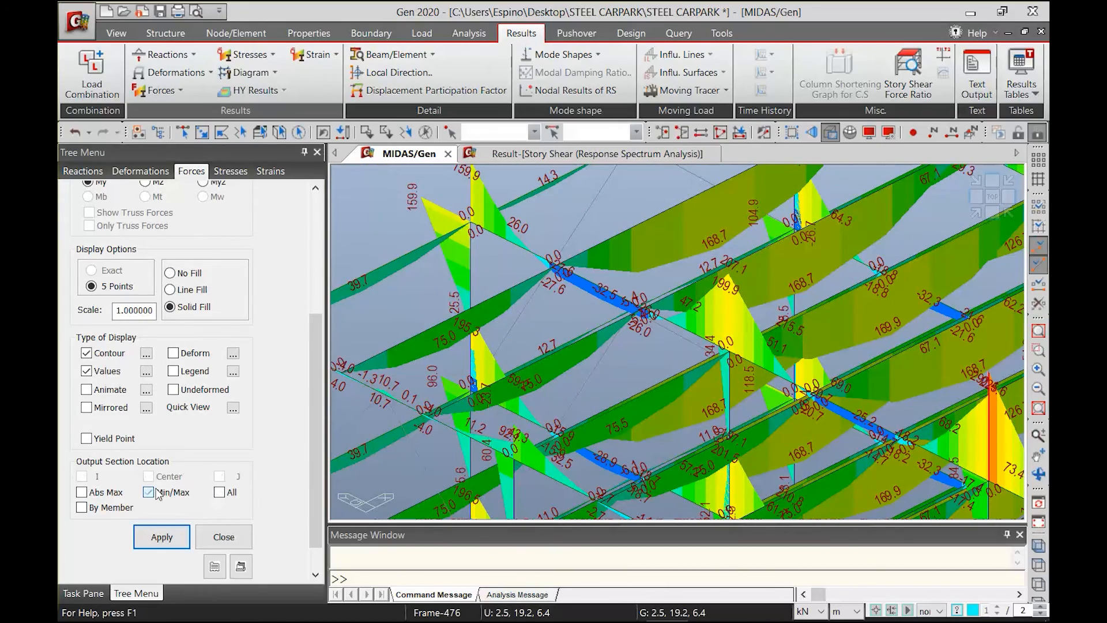
left_click(107, 494)
left_click(107, 508)
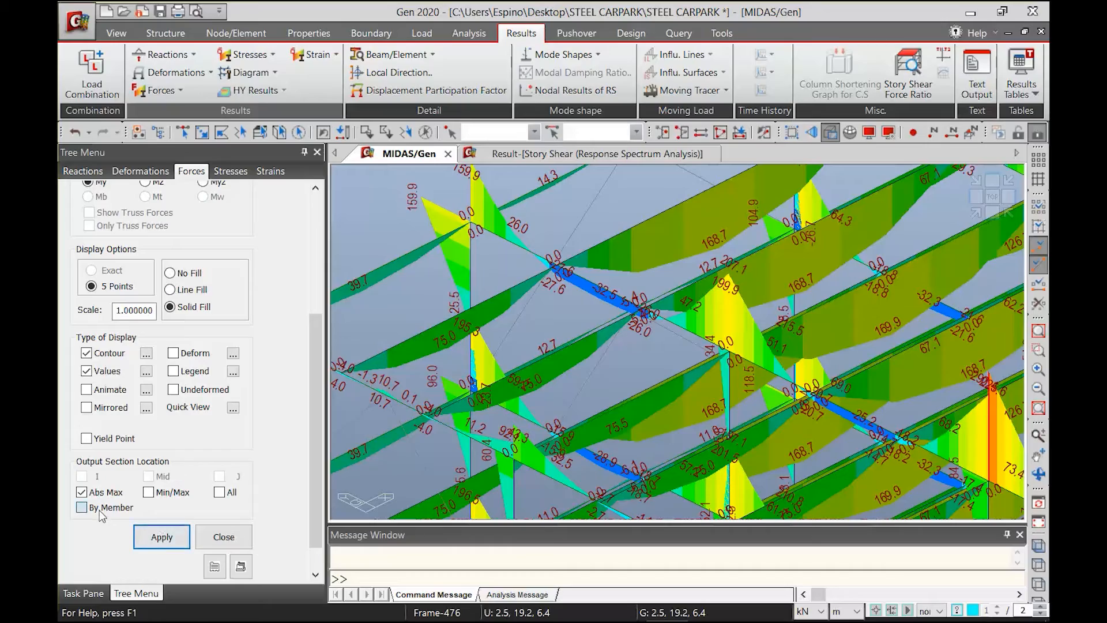
left_click(163, 538)
scroll(404, 396, "down", 3)
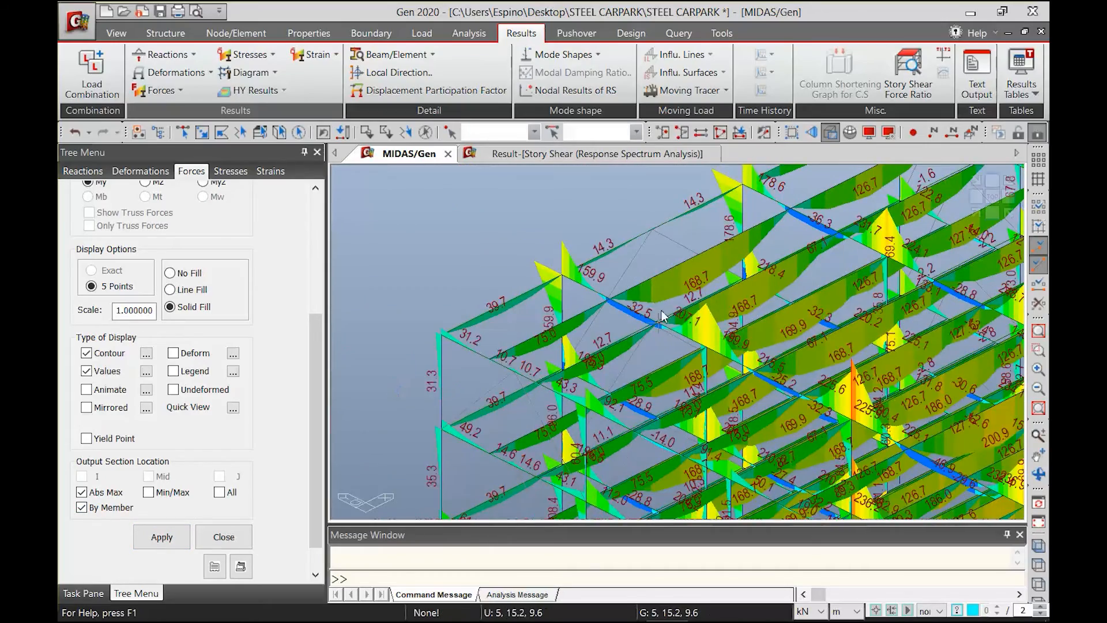
middle_click_drag(660, 356, 583, 316)
scroll(583, 316, "down", 1)
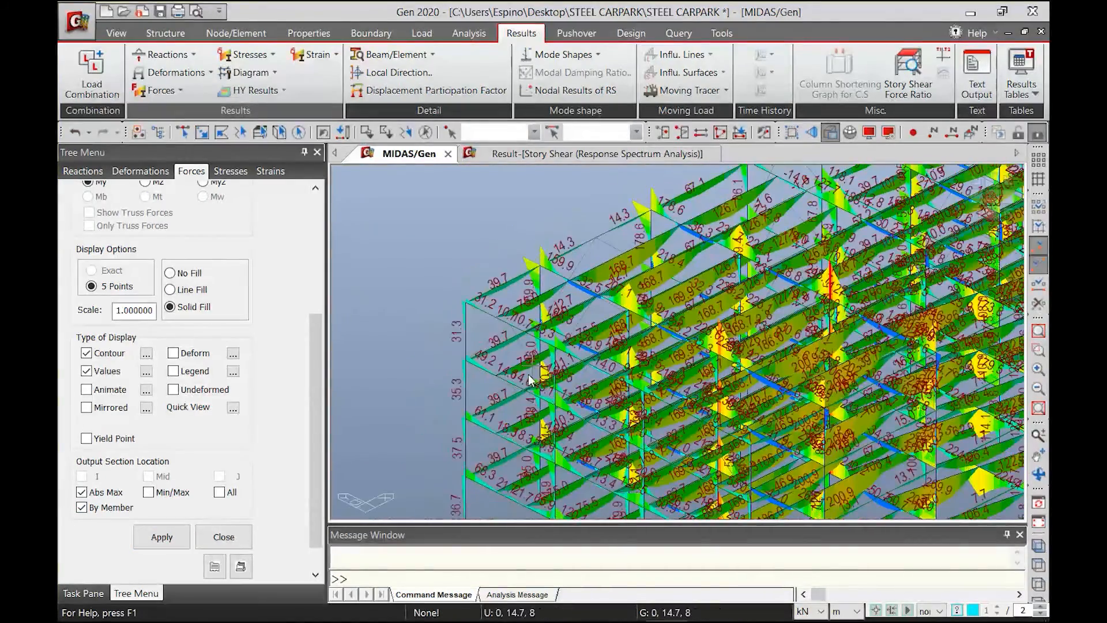
Display the tension truss forces for CBmax: STL ENV_STR and inspect the values on the lower-storey braces
left_click(157, 92)
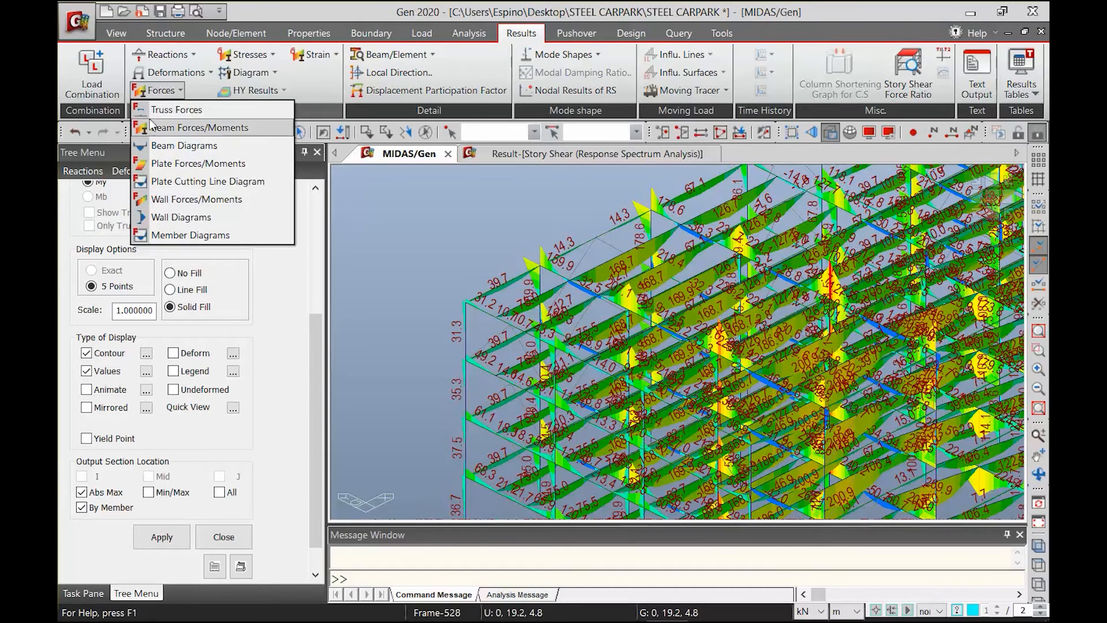
left_click(152, 109)
left_click(138, 311)
left_click(155, 491)
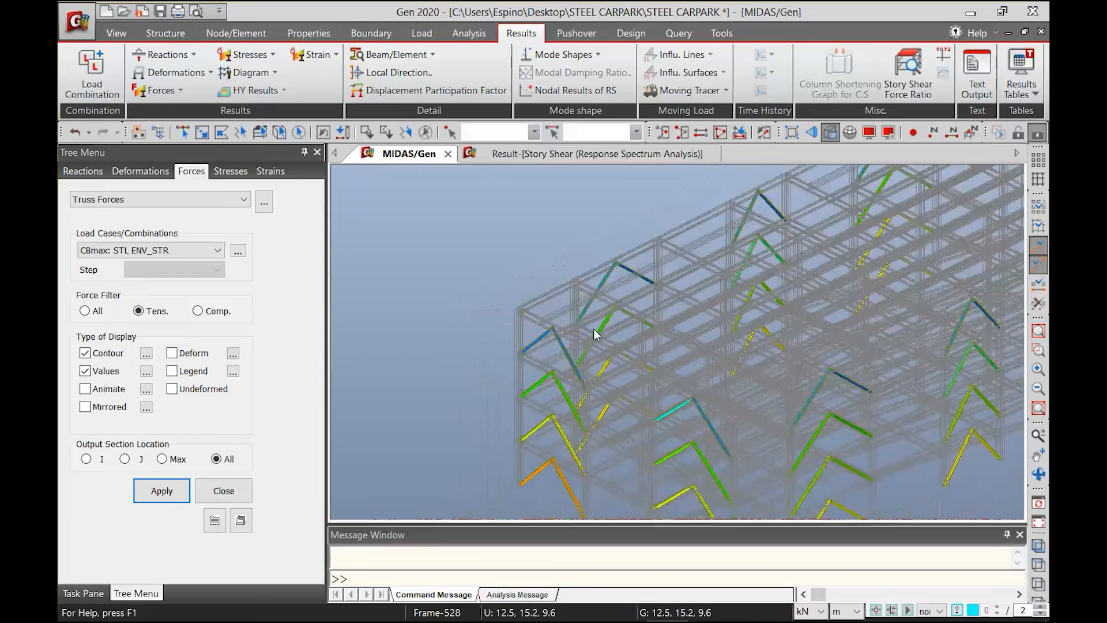
scroll(594, 329, "down", 3)
middle_click_drag(865, 423, 567, 372)
scroll(764, 385, "up", 4)
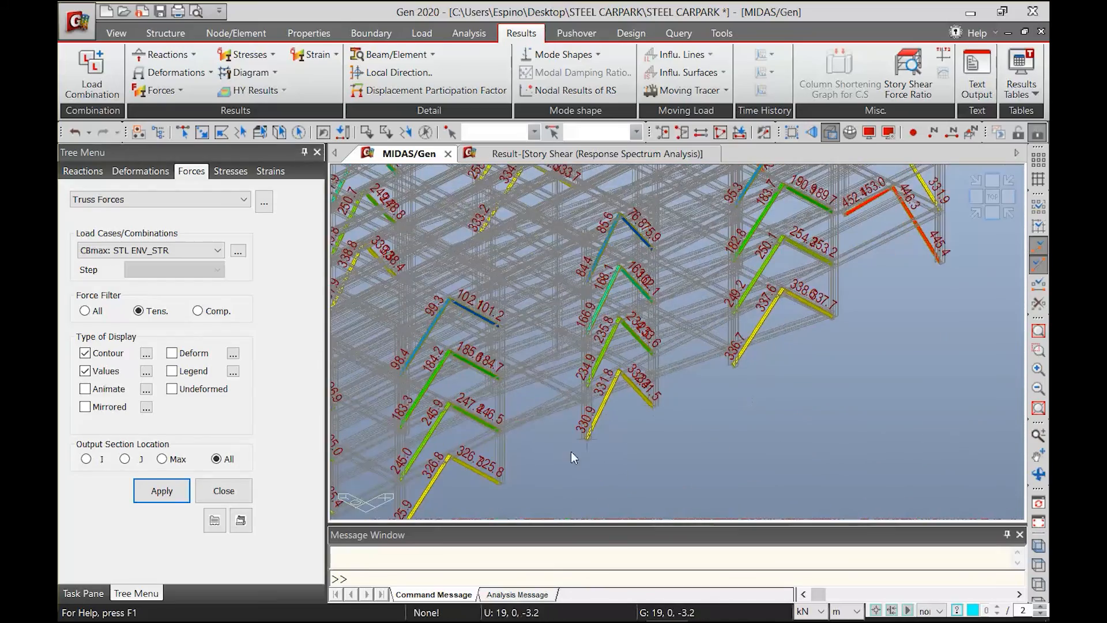
scroll(571, 456, "up", 4)
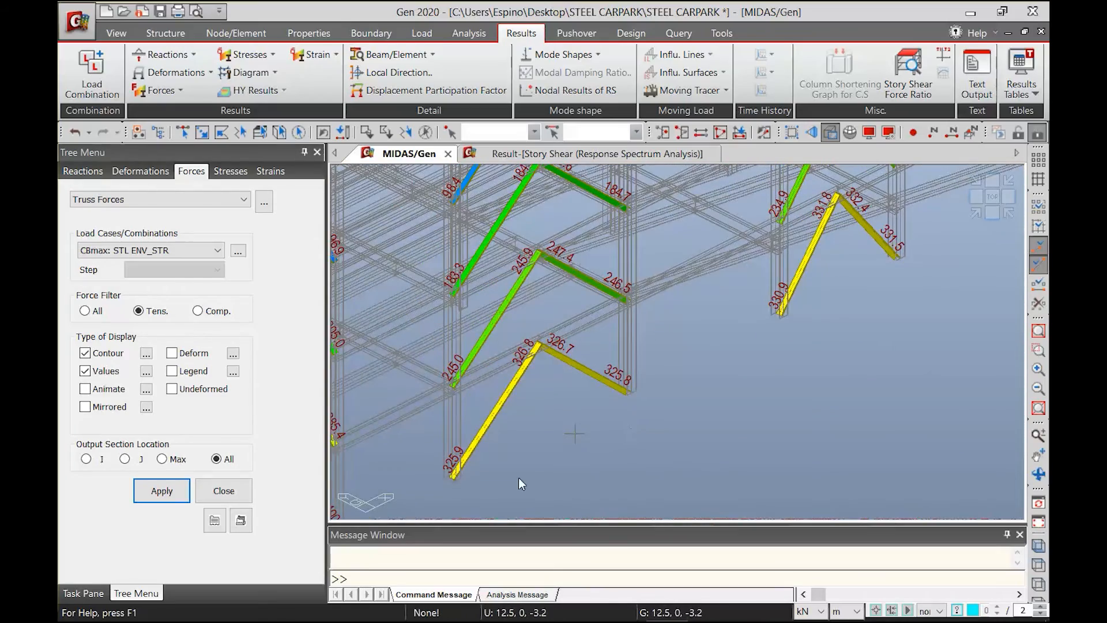
Examine the tension truss forces on the braces along the other sides and storeys of the frame
scroll(518, 477, "down", 4)
middle_click_drag(734, 323, 612, 507)
middle_click_drag(716, 391, 660, 516)
middle_click_drag(421, 494, 840, 333)
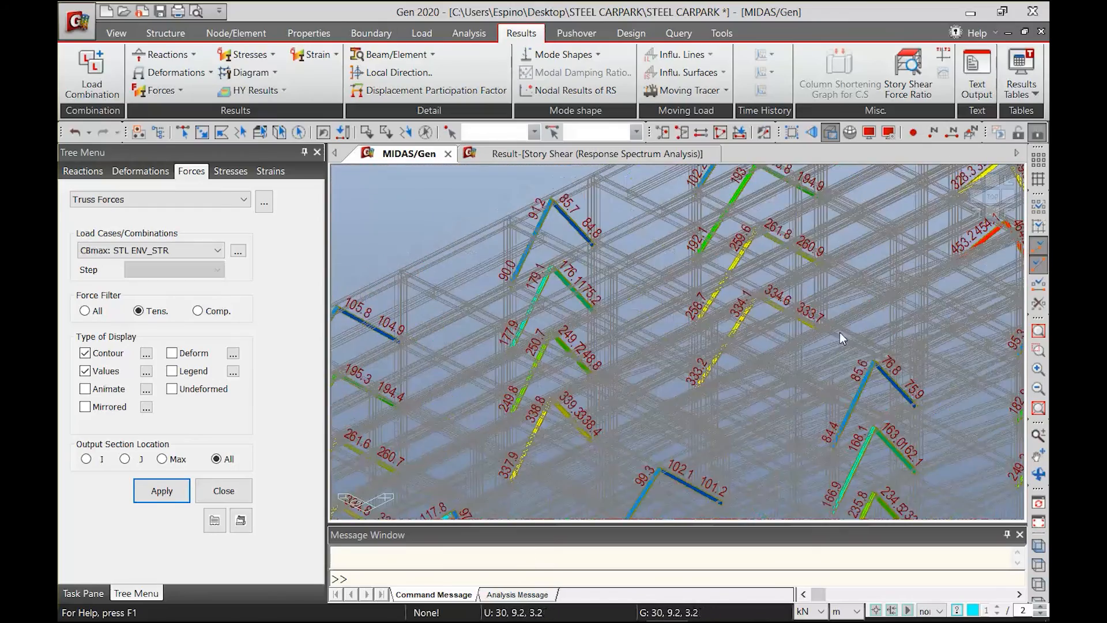
middle_click_drag(453, 447, 637, 357)
middle_click_drag(565, 459, 682, 340)
middle_click_drag(597, 380, 597, 379)
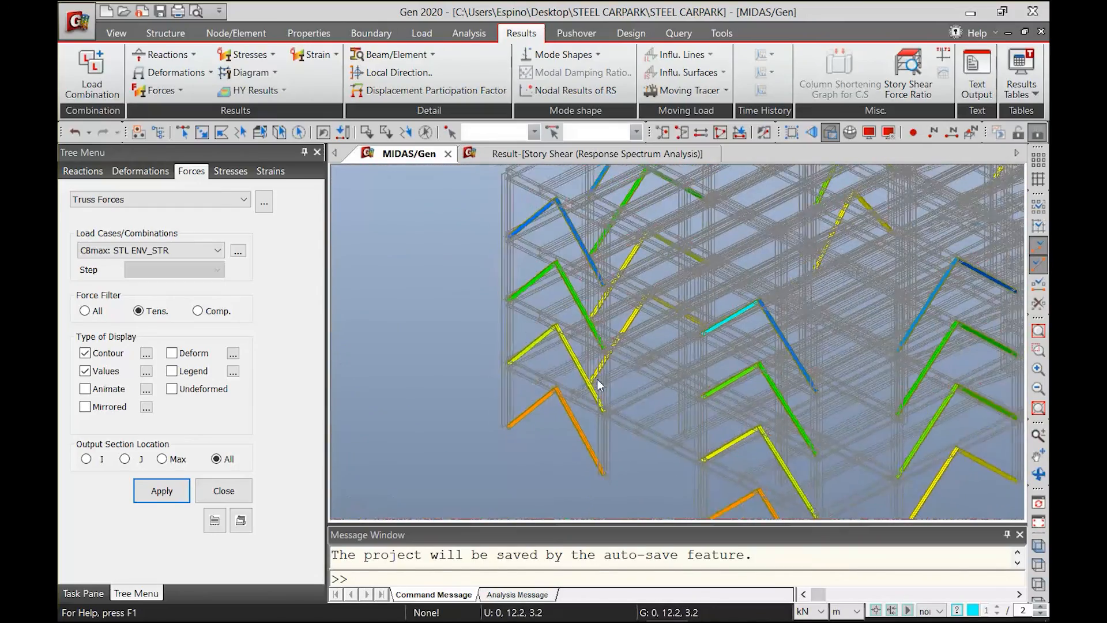
scroll(597, 385, "down", 1)
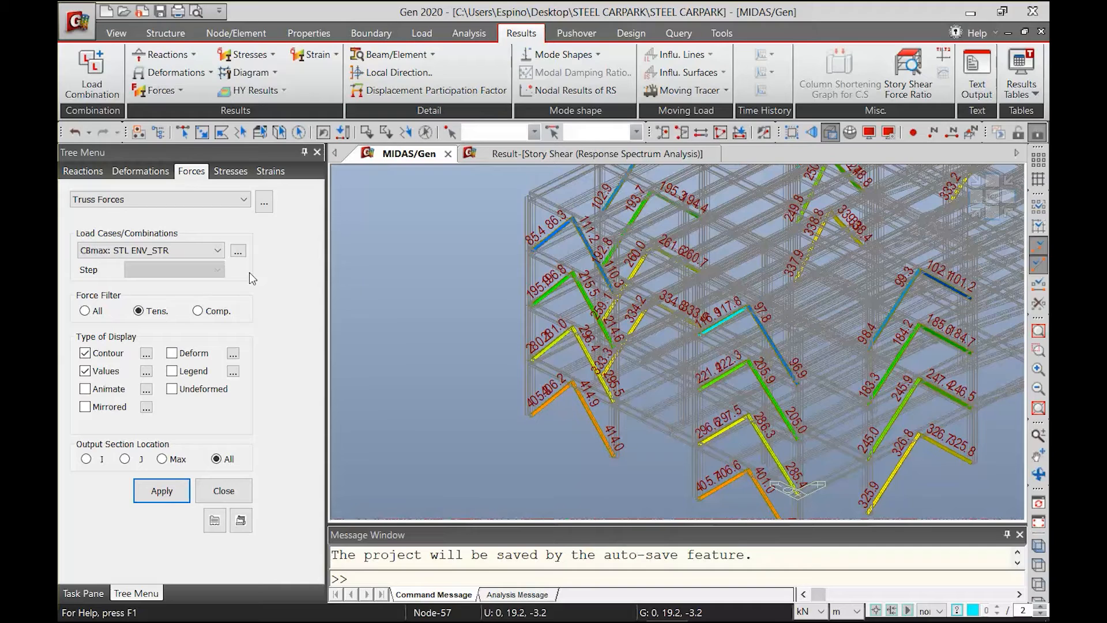
Configure the AISC(15th)-LRFD16 steel design code with laterally braced beams and seismic special provisions for Special Concentrically Braced Frames
left_click(634, 38)
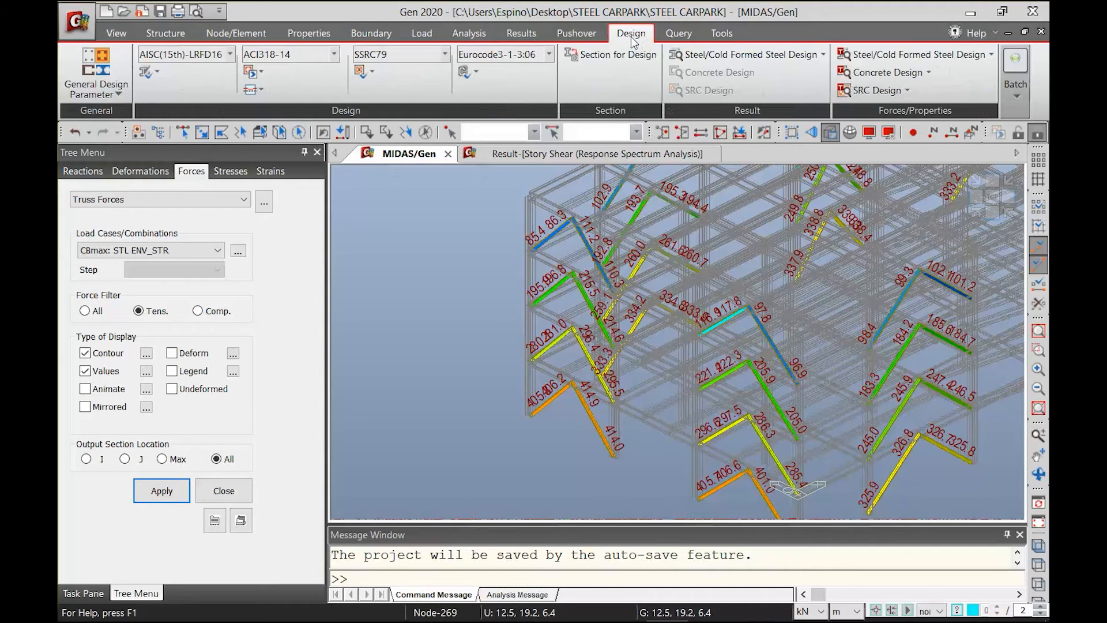
left_click(150, 74)
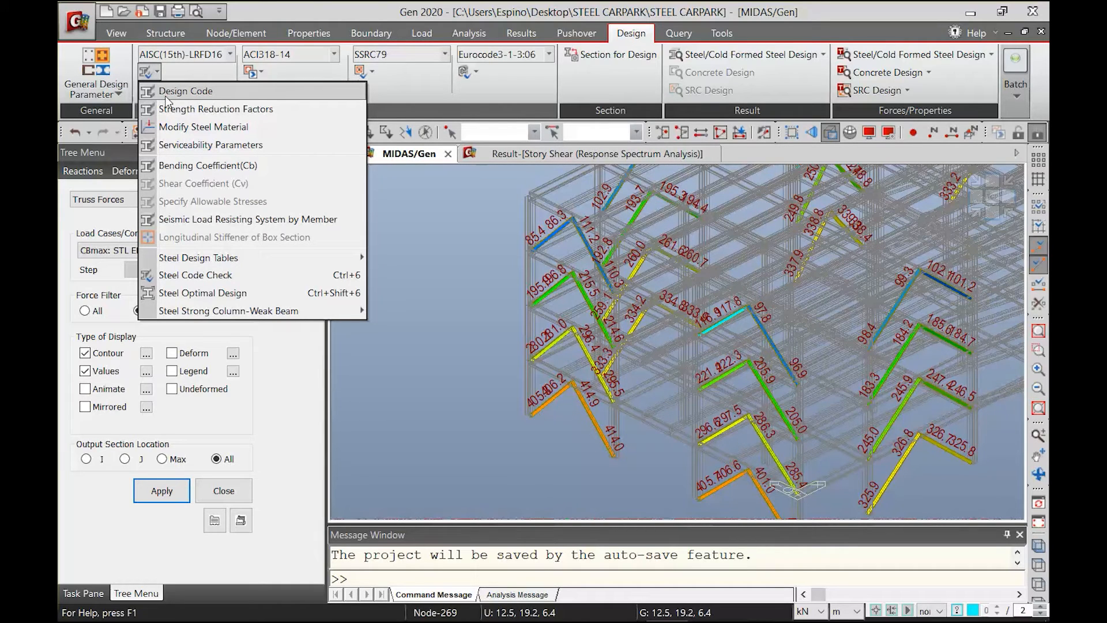
left_click(167, 96)
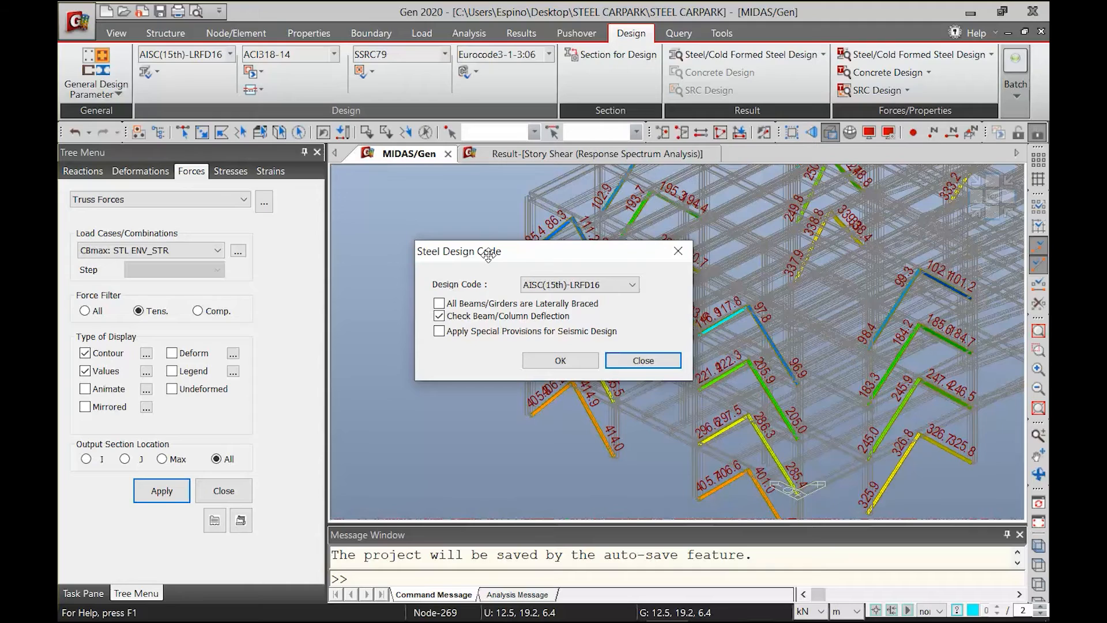
left_click(493, 304)
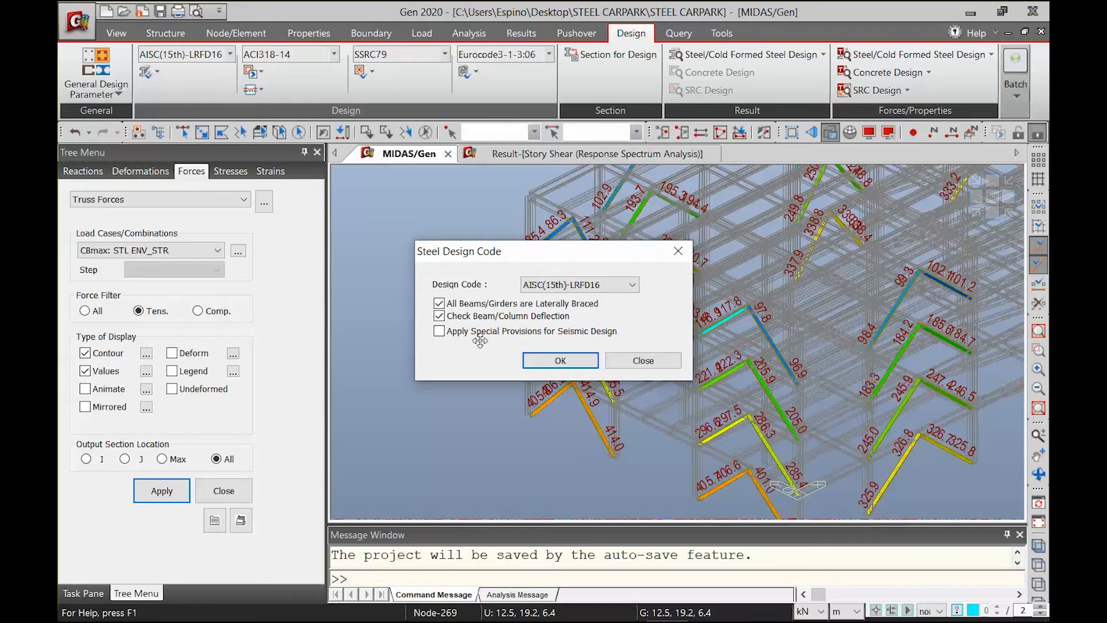
left_click(481, 335)
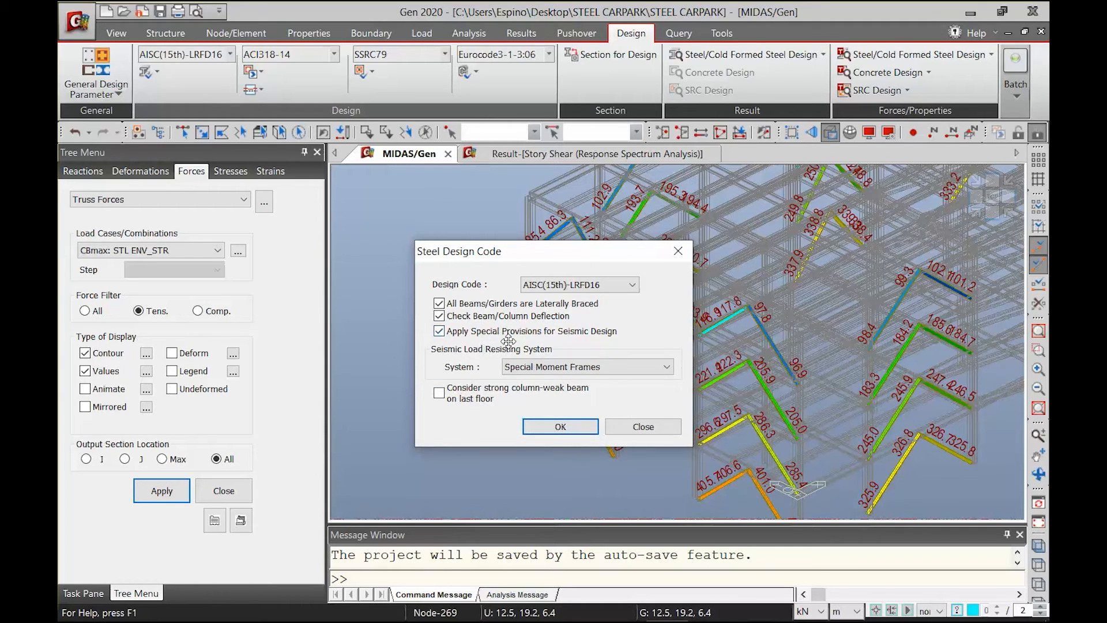
left_click(526, 367)
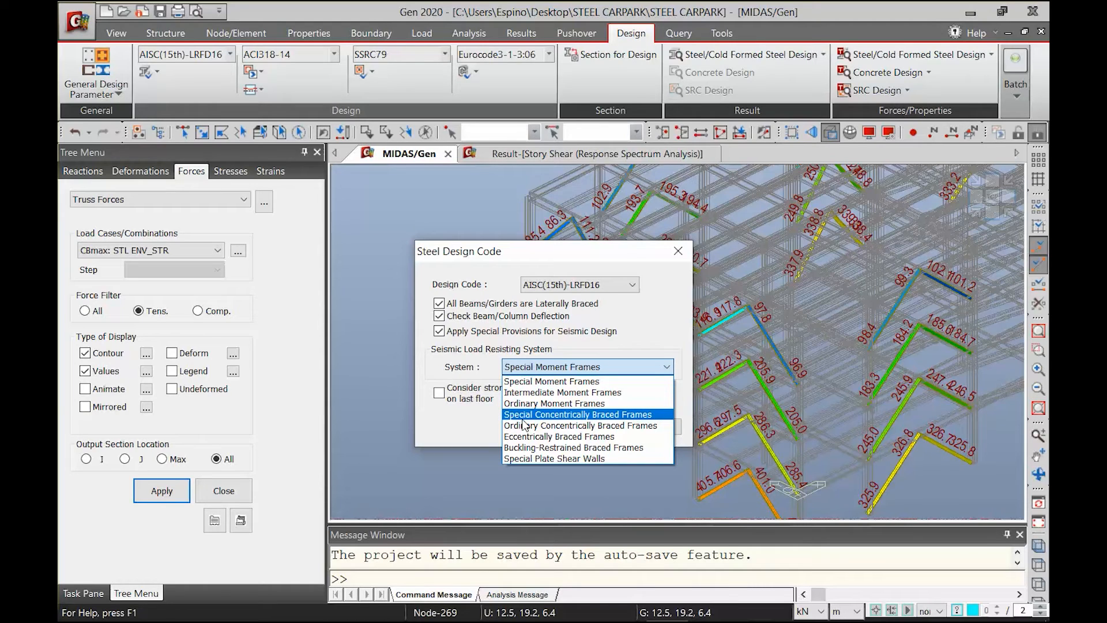
left_click(523, 416)
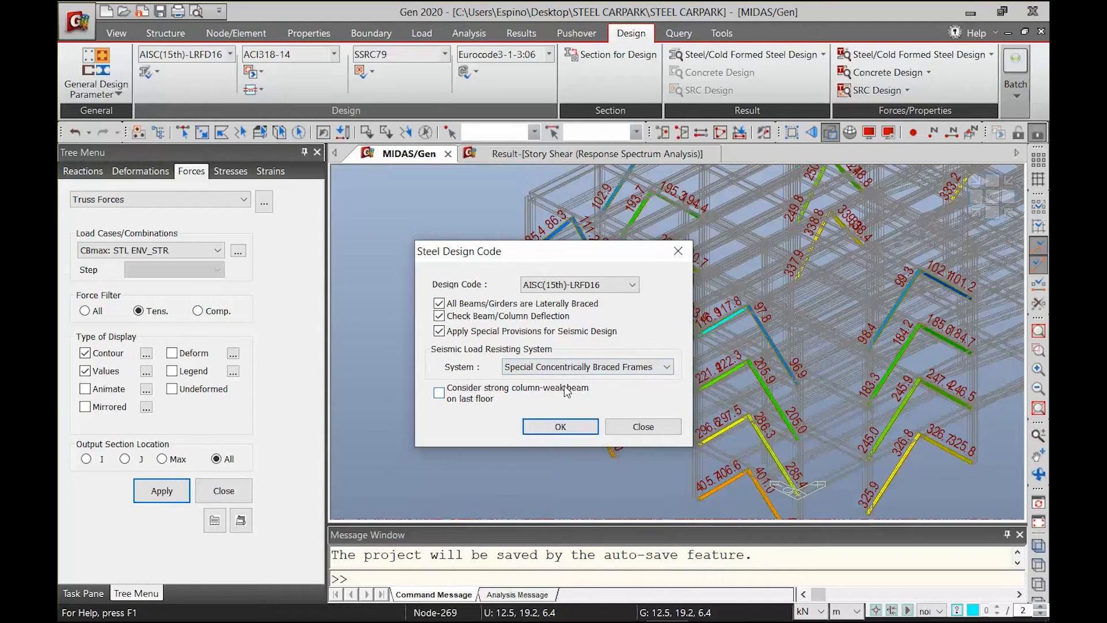
left_click(580, 425)
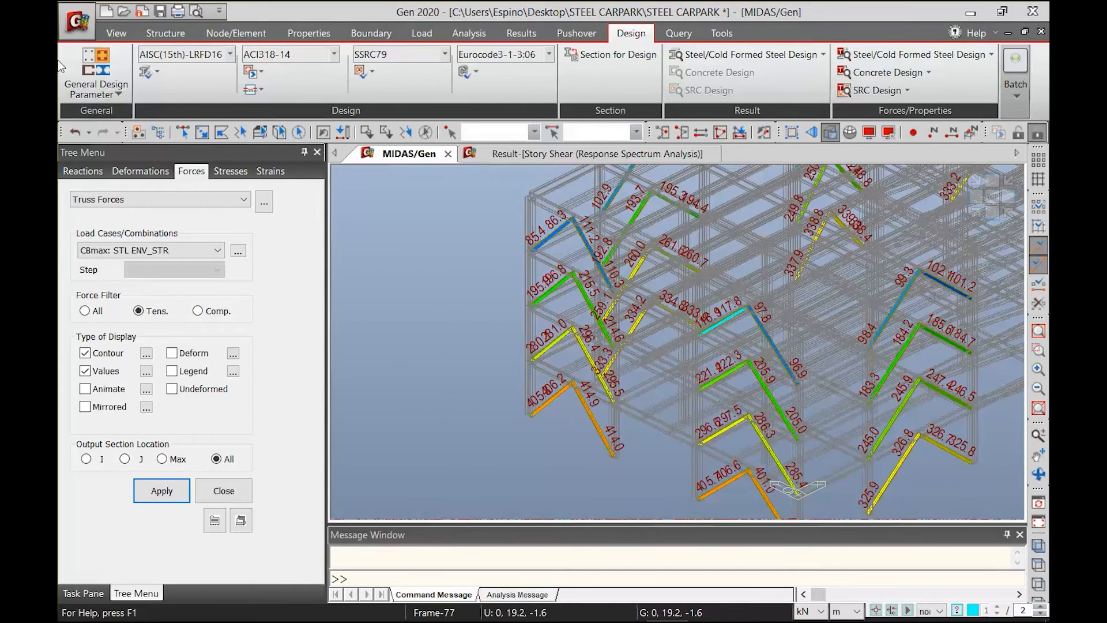
Enable automatic calculation of effective length factors in the frame definition, with 3-D design and braced non-sway X and Y directions
left_click(92, 96)
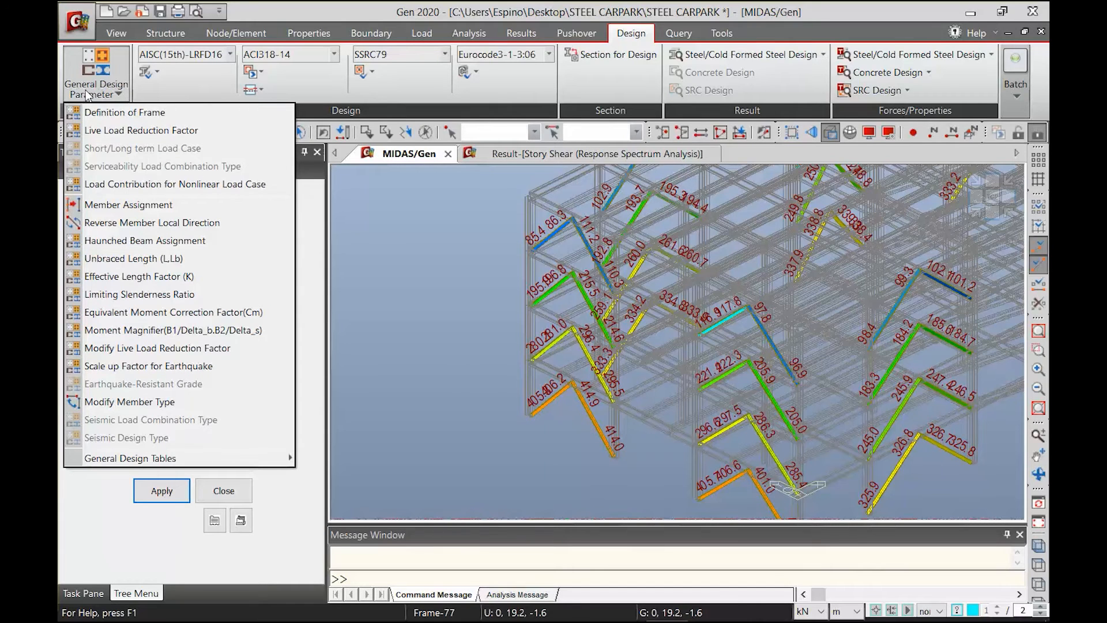
left_click(109, 113)
left_click(482, 383)
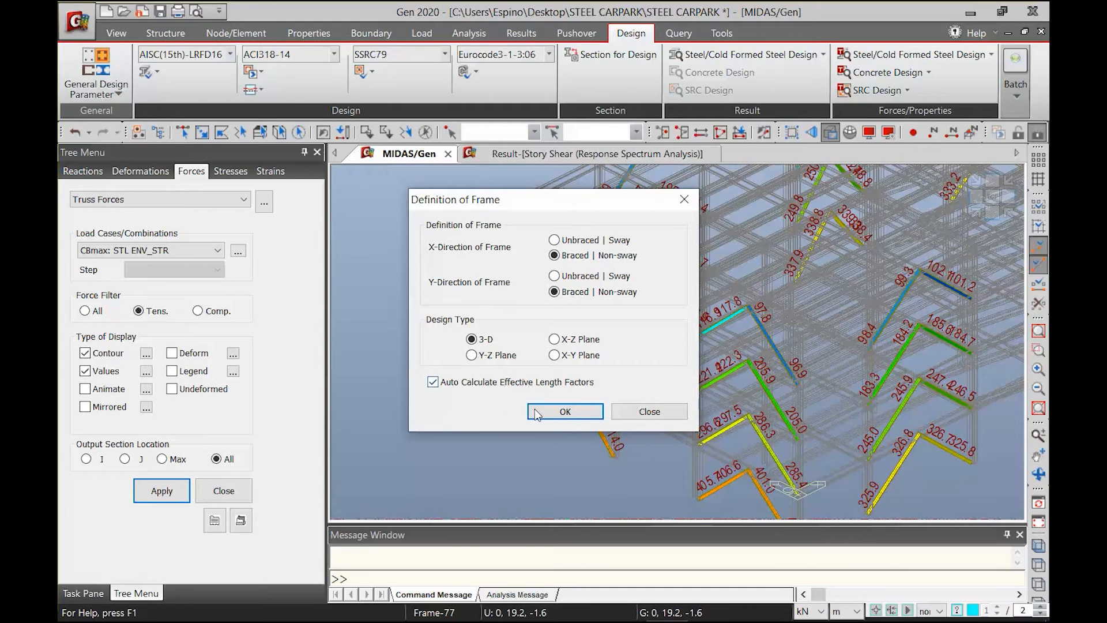
left_click(565, 410)
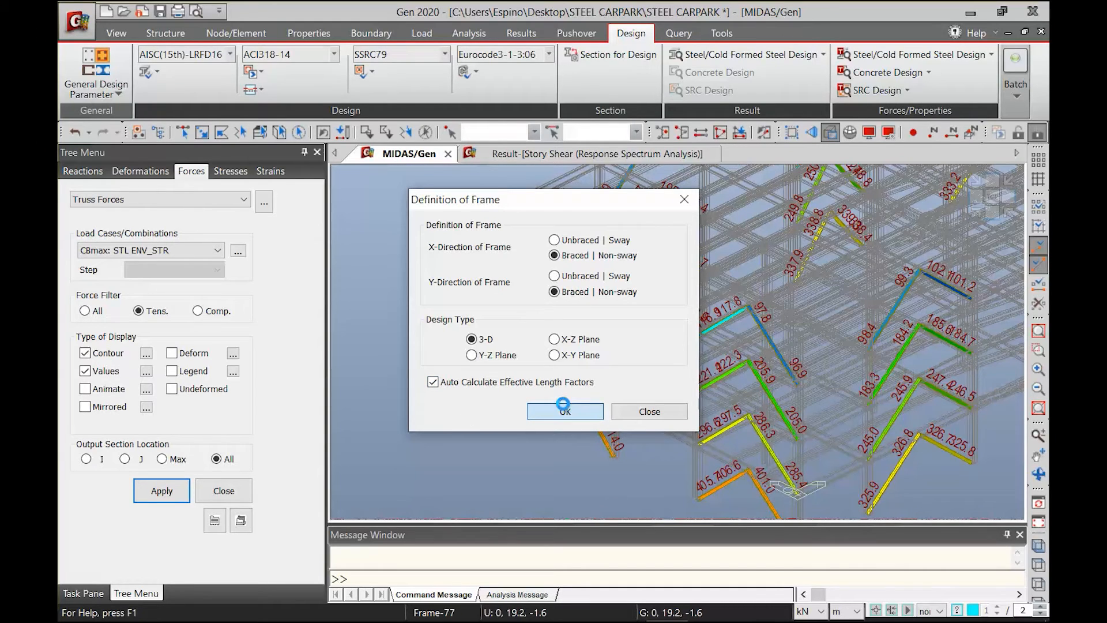
Assign a bending coefficient Cb of 1 to all beams lying in the xy plane
left_click(158, 72)
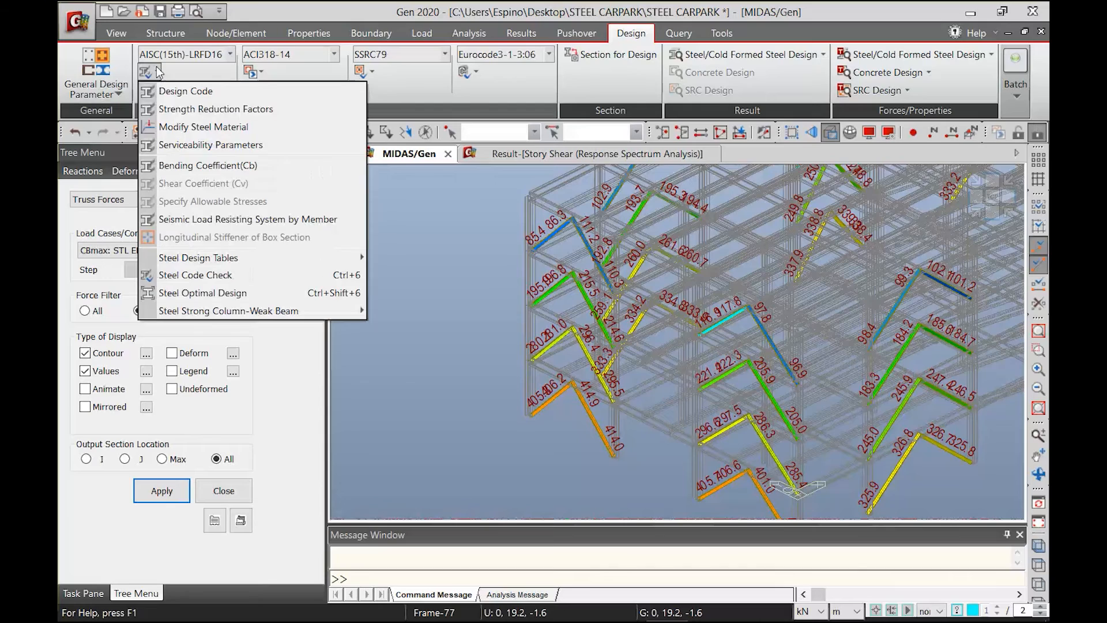
left_click(207, 167)
scroll(687, 377, "down", 3)
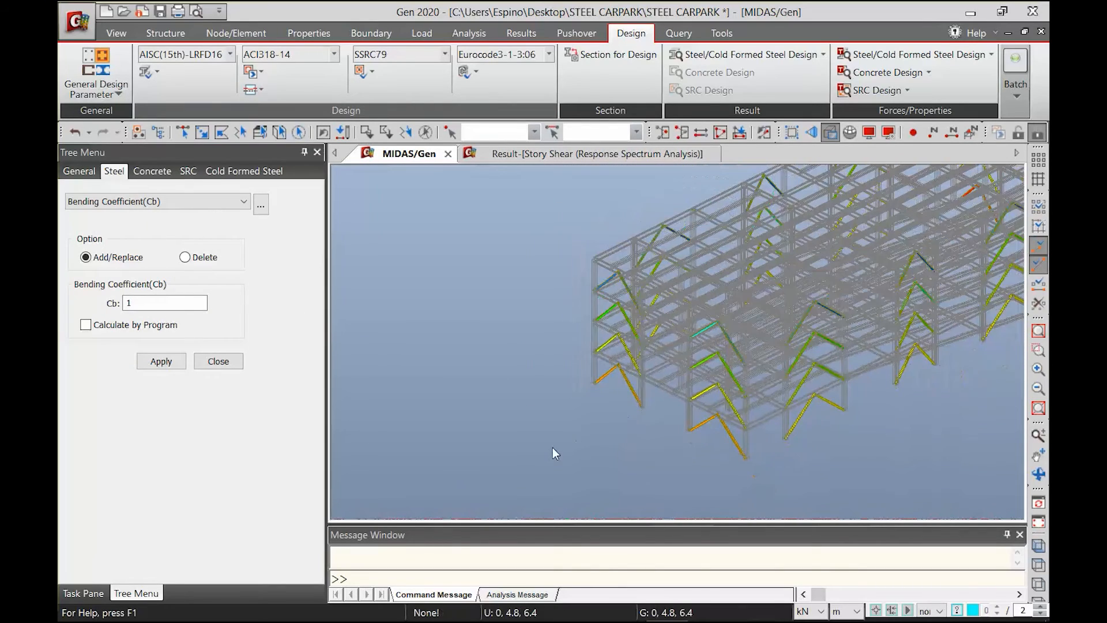
middle_click_drag(796, 383, 641, 408)
scroll(686, 427, "down", 2)
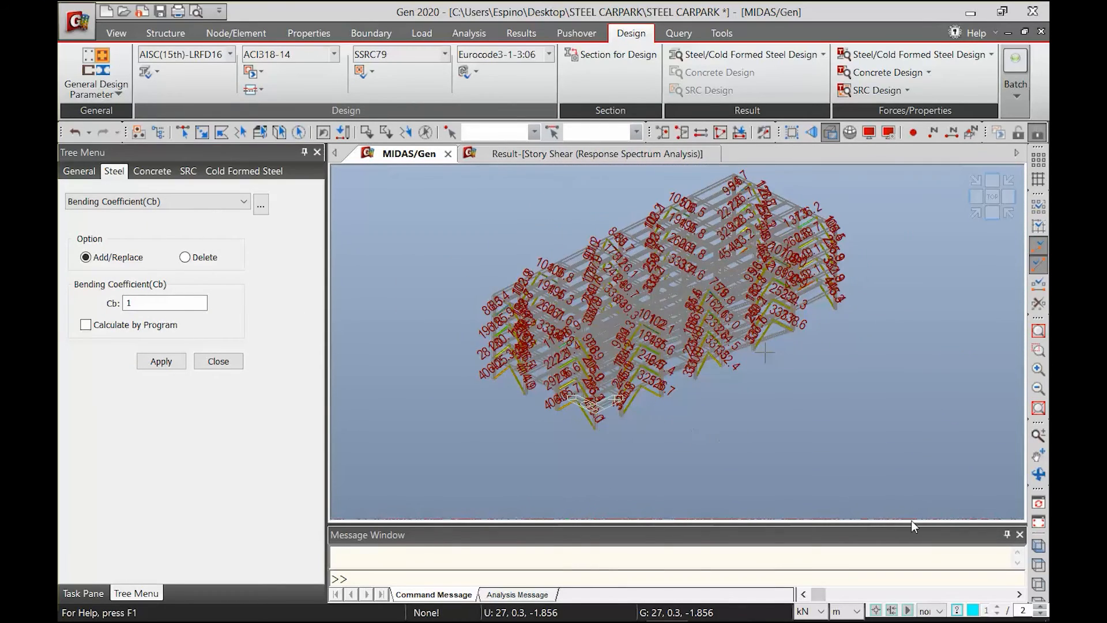
left_click(929, 610)
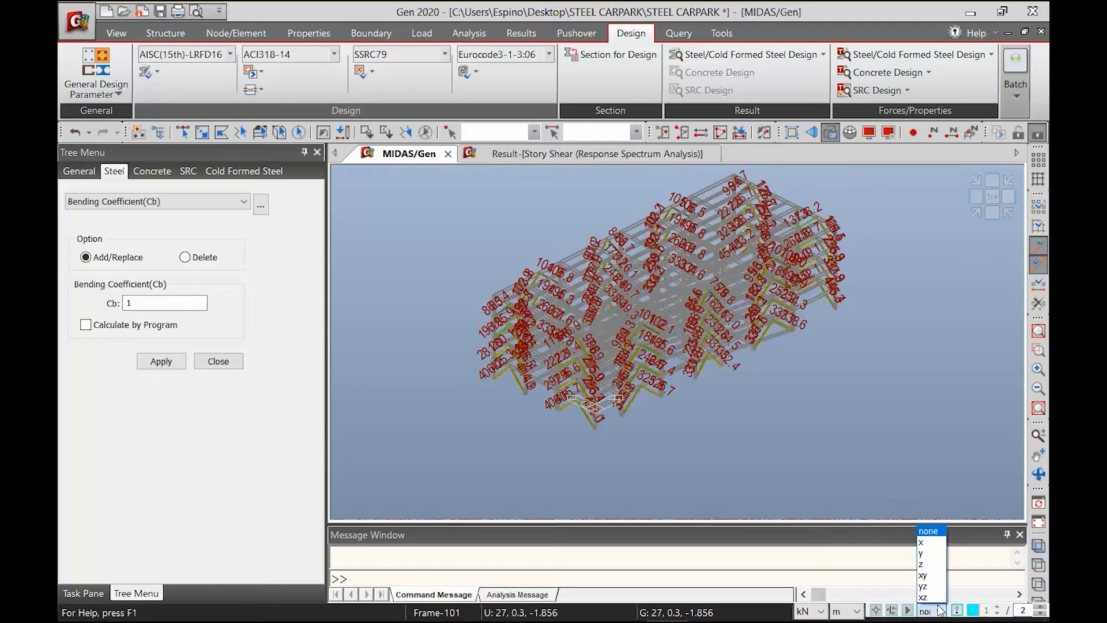
left_click(925, 575)
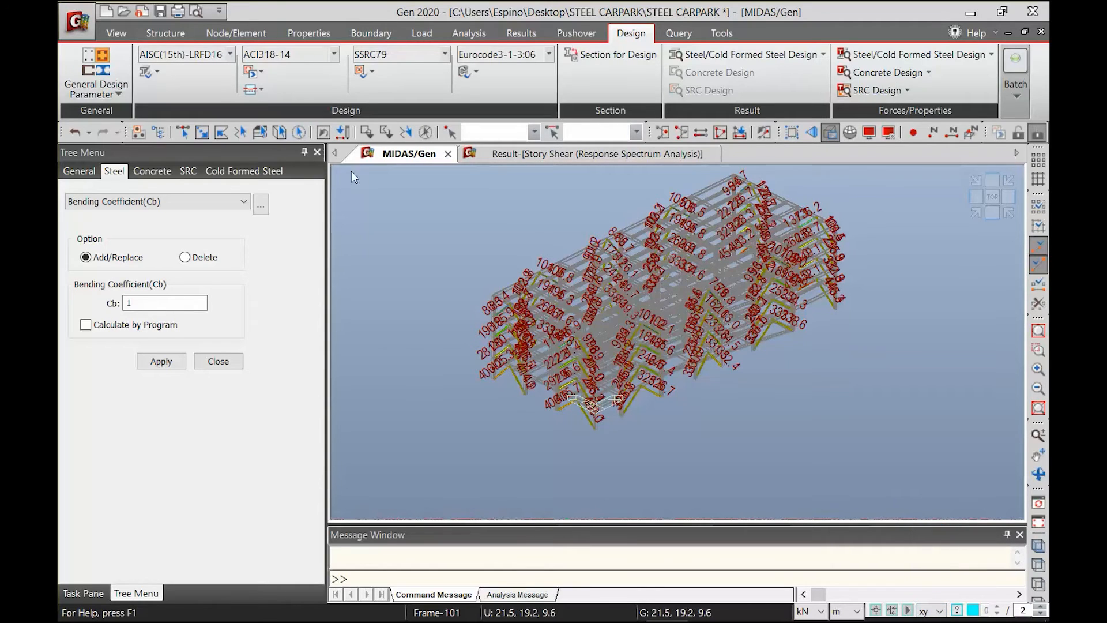
left_click(182, 132)
left_click_drag(445, 188, 937, 462)
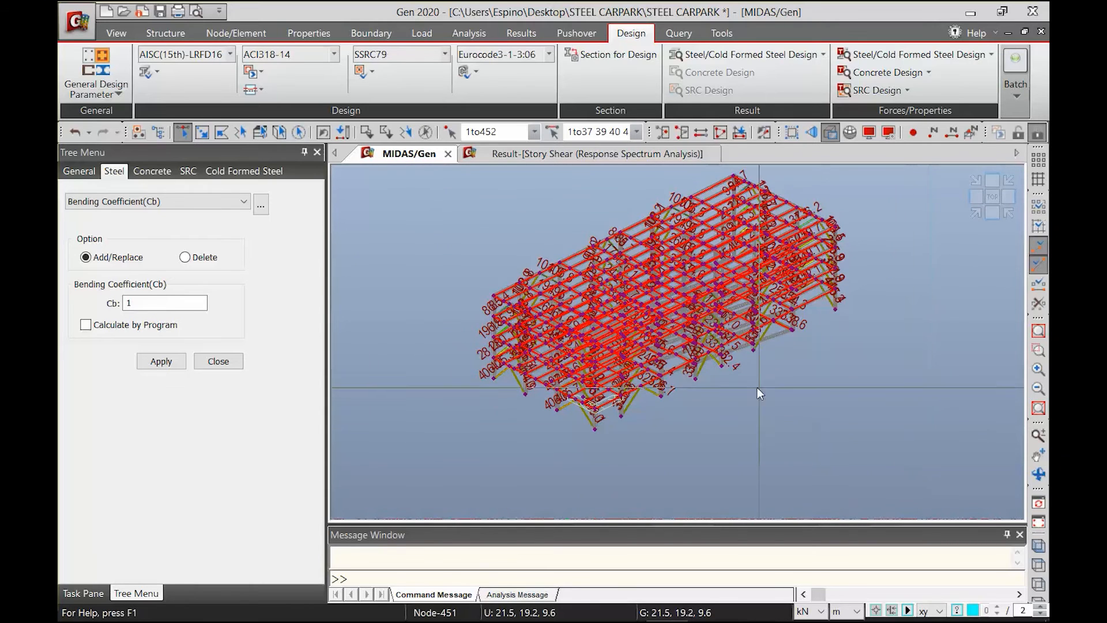
left_click(161, 361)
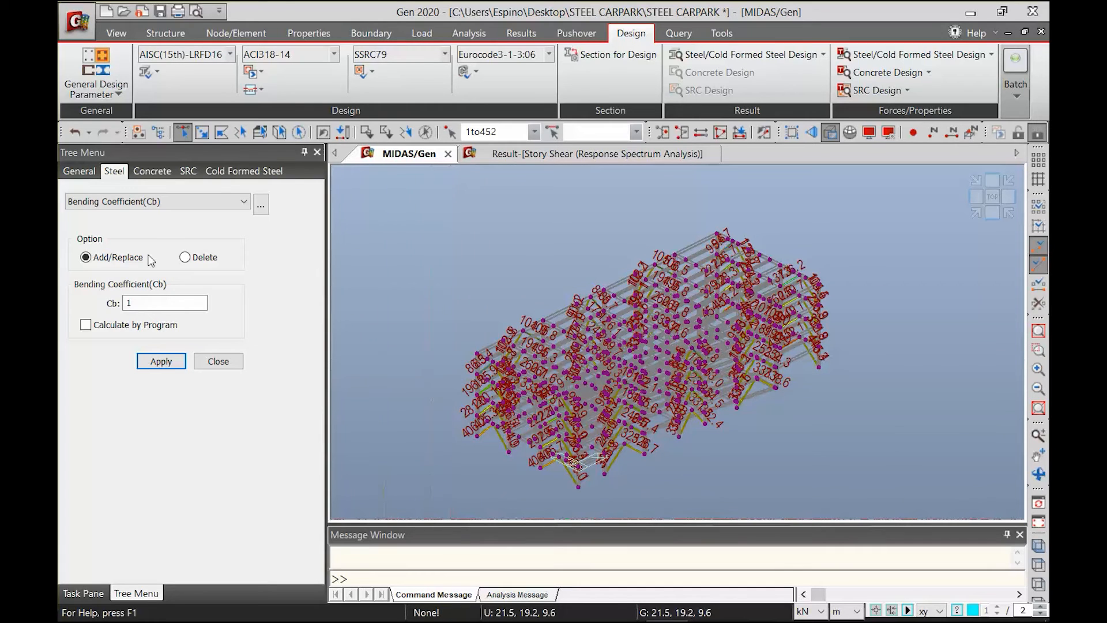
Set up the member assignment to allow single element members, with automatic assignment for all elements
left_click(89, 74)
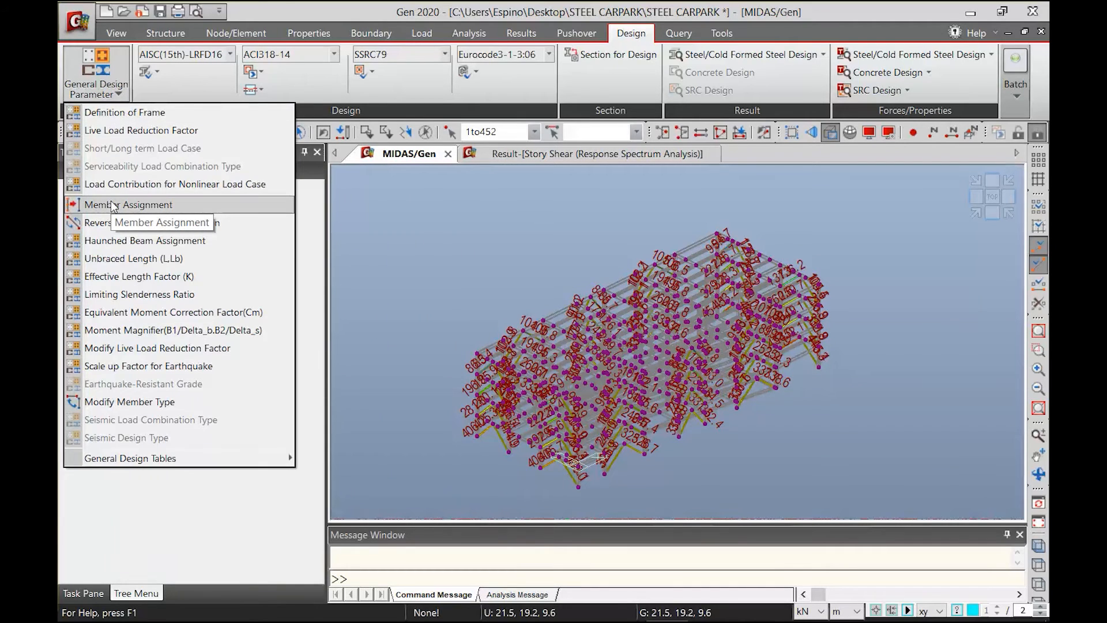
left_click(153, 215)
scroll(314, 375, "down", 1)
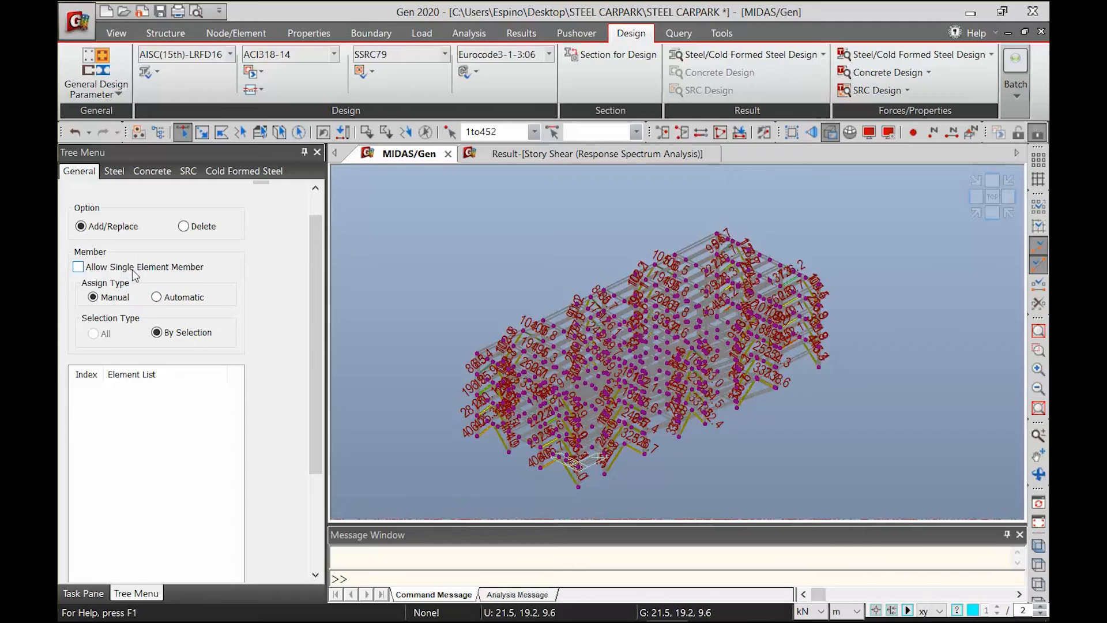
left_click(133, 269)
left_click(176, 297)
left_click(93, 333)
Examine how the perimeter beams are divided at the brace and secondary beam connections on the upper storeys
scroll(678, 392, "up", 5)
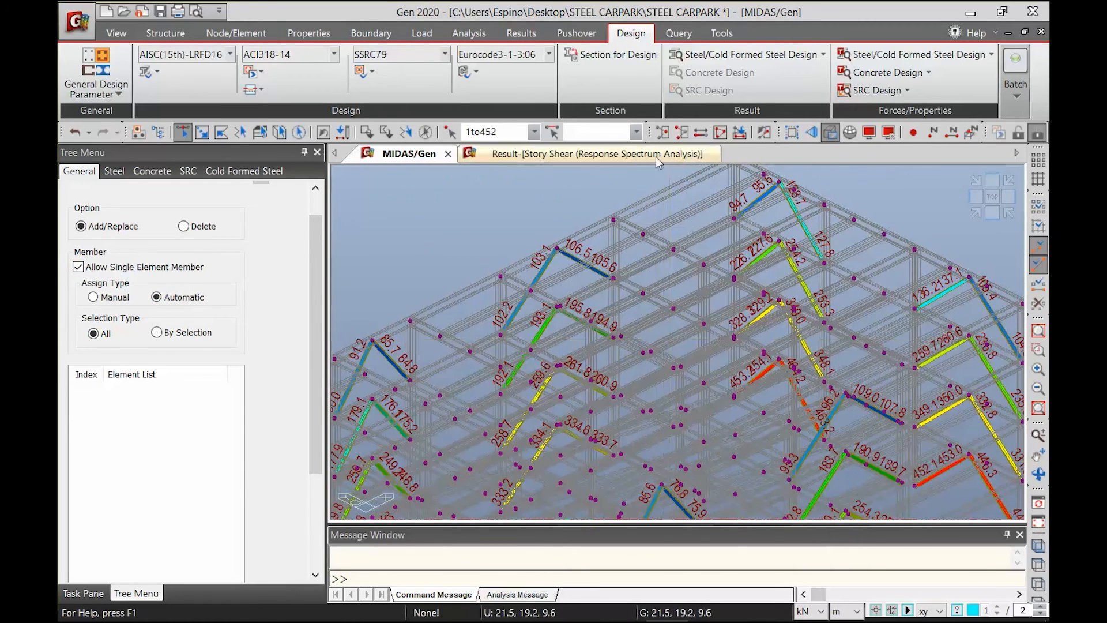
middle_click_drag(734, 256, 482, 388)
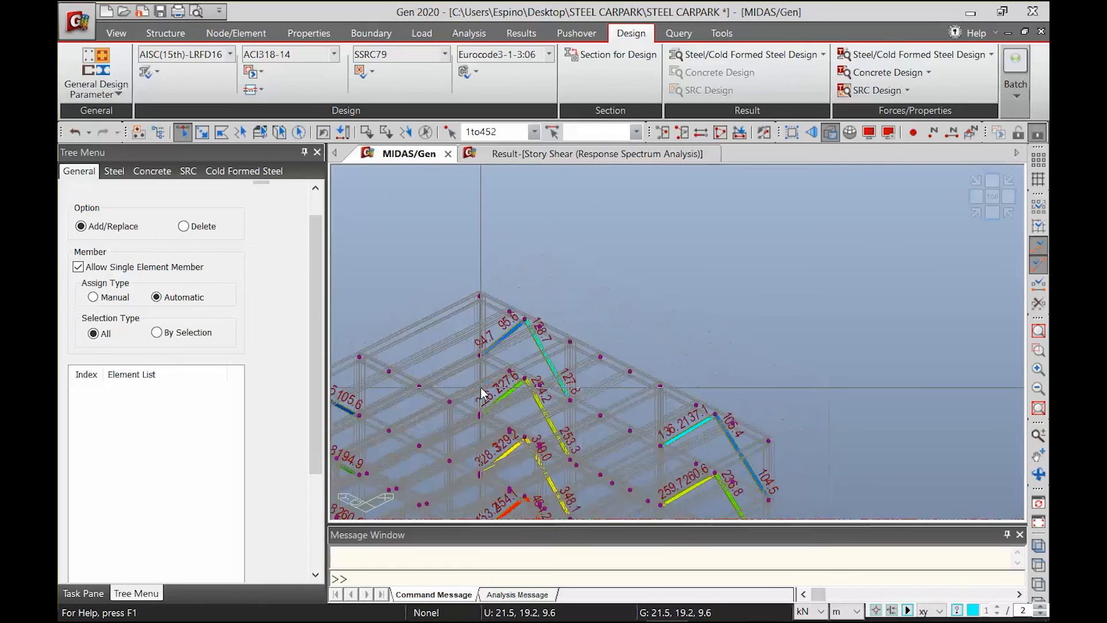
scroll(671, 331, "up", 3)
middle_click_drag(741, 367, 714, 269)
middle_click_drag(685, 425, 644, 362)
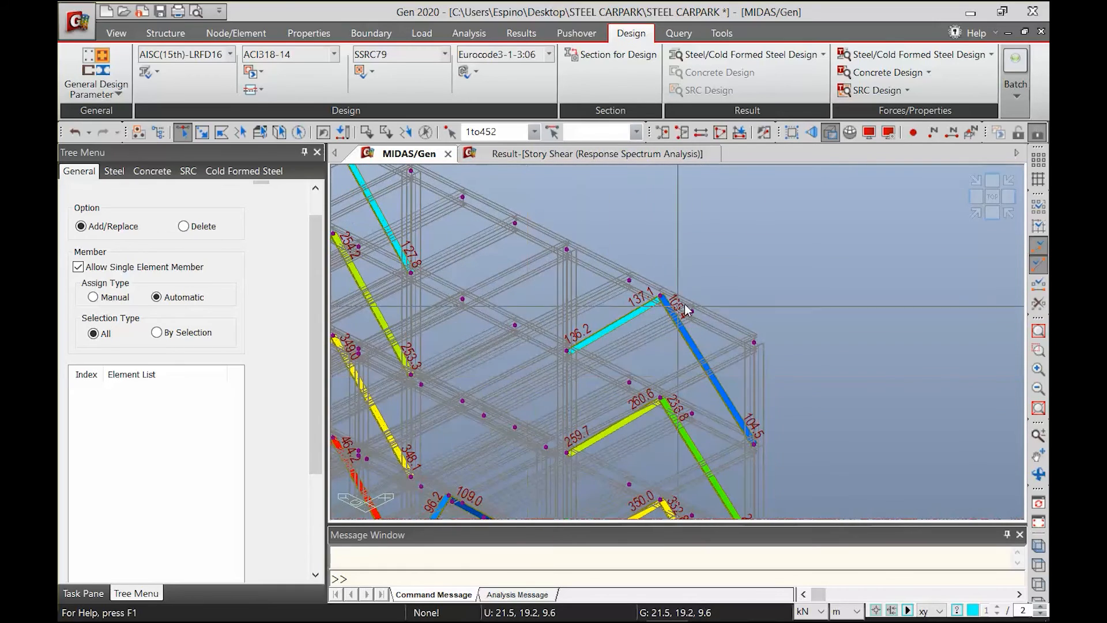
scroll(748, 368, "up", 2)
scroll(657, 323, "up", 2)
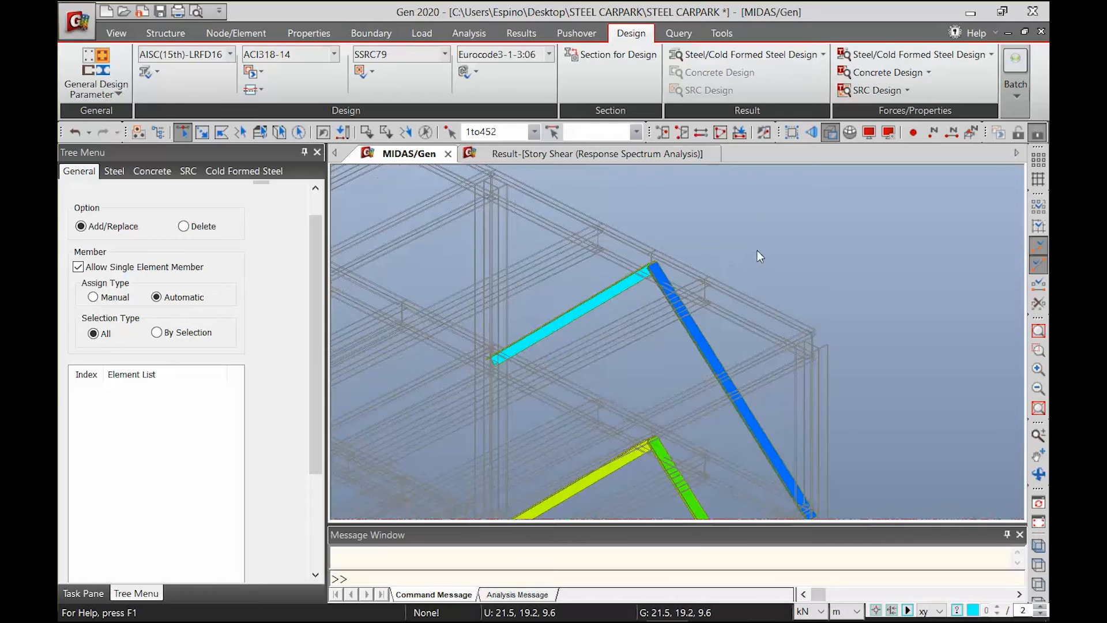
middle_click_drag(556, 270, 528, 341)
middle_click_drag(463, 382, 486, 387)
scroll(610, 296, "down", 4)
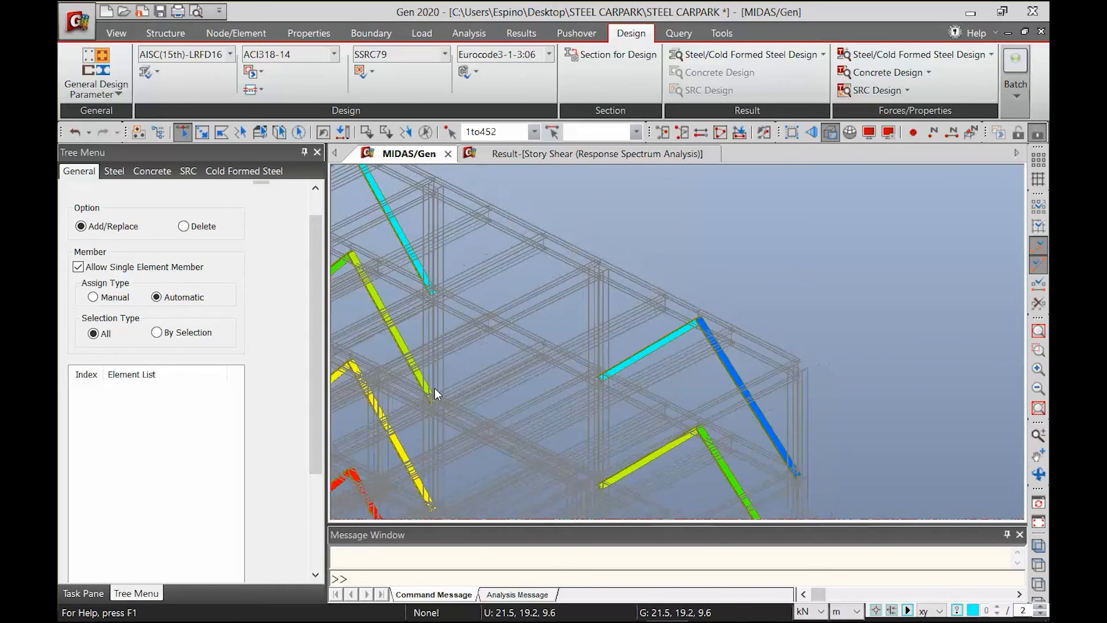
scroll(434, 388, "up", 1)
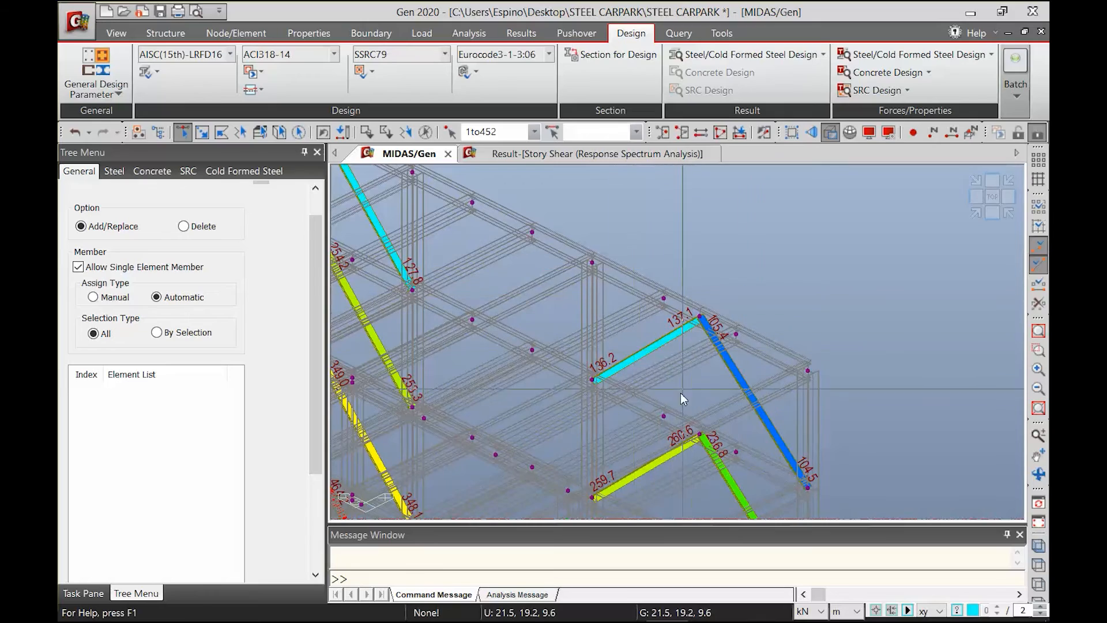
middle_click_drag(677, 396, 763, 297)
scroll(671, 336, "down", 2)
scroll(577, 386, "down", 6)
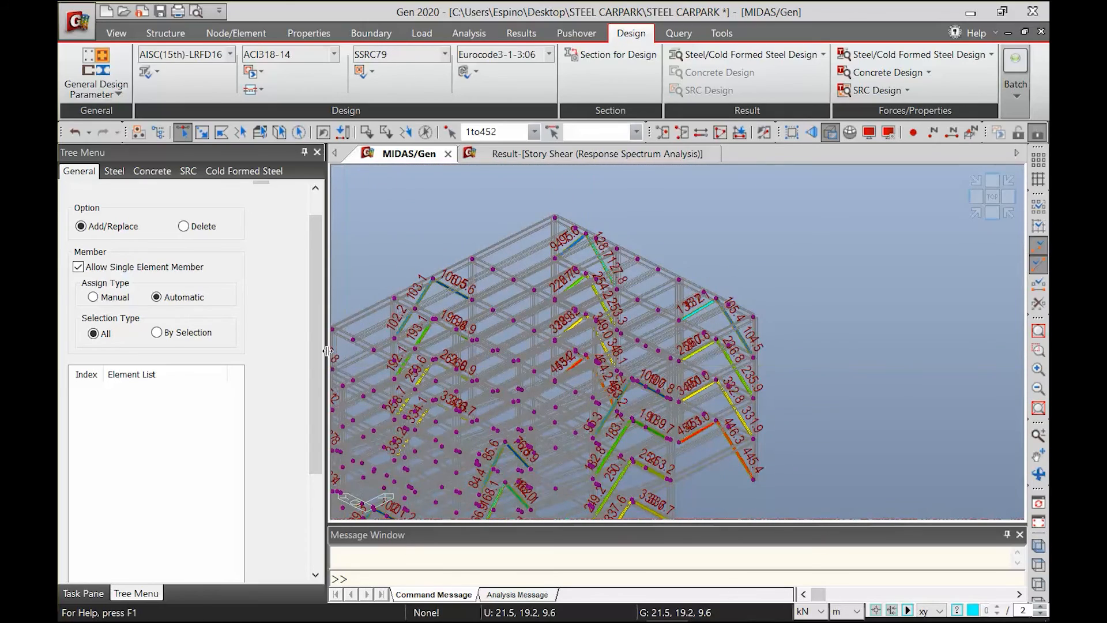
Apply the automatic member assignment to the whole structure
left_click_drag(320, 345, 290, 527)
left_click_drag(316, 448, 283, 538)
left_click(161, 552)
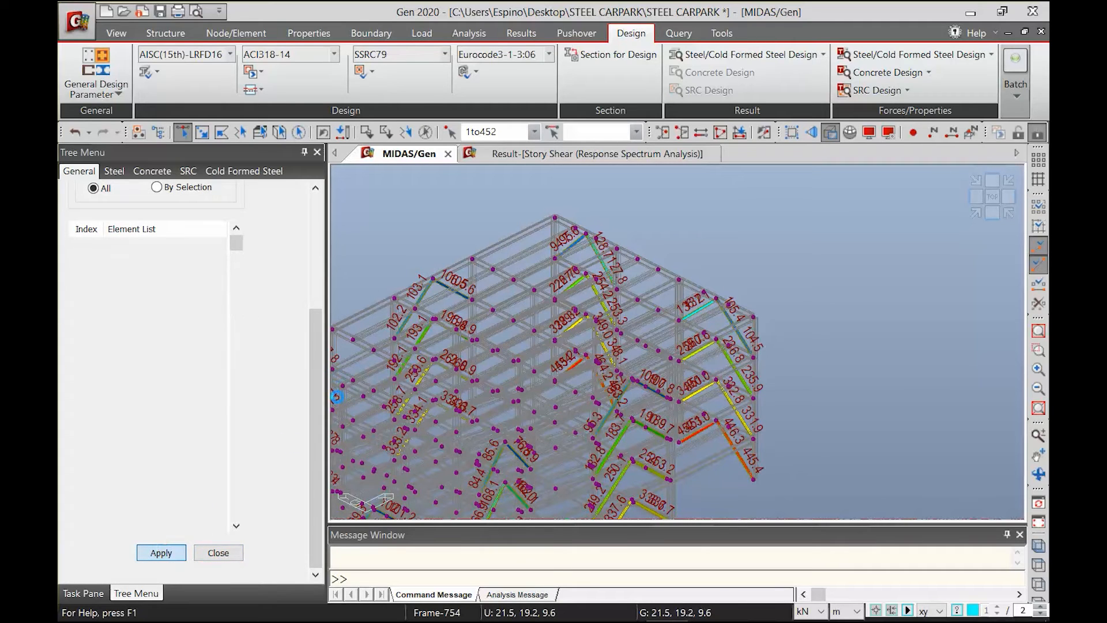
Highlight the assigned member made of elements 4 and 207 and inspect it where the braces meet
middle_click_drag(527, 390, 701, 297)
left_click(121, 286)
middle_click_drag(608, 483, 669, 406)
scroll(686, 346, "up", 3)
scroll(796, 351, "up", 3)
scroll(710, 346, "up", 1)
scroll(710, 344, "up", 1)
scroll(699, 349, "up", 2)
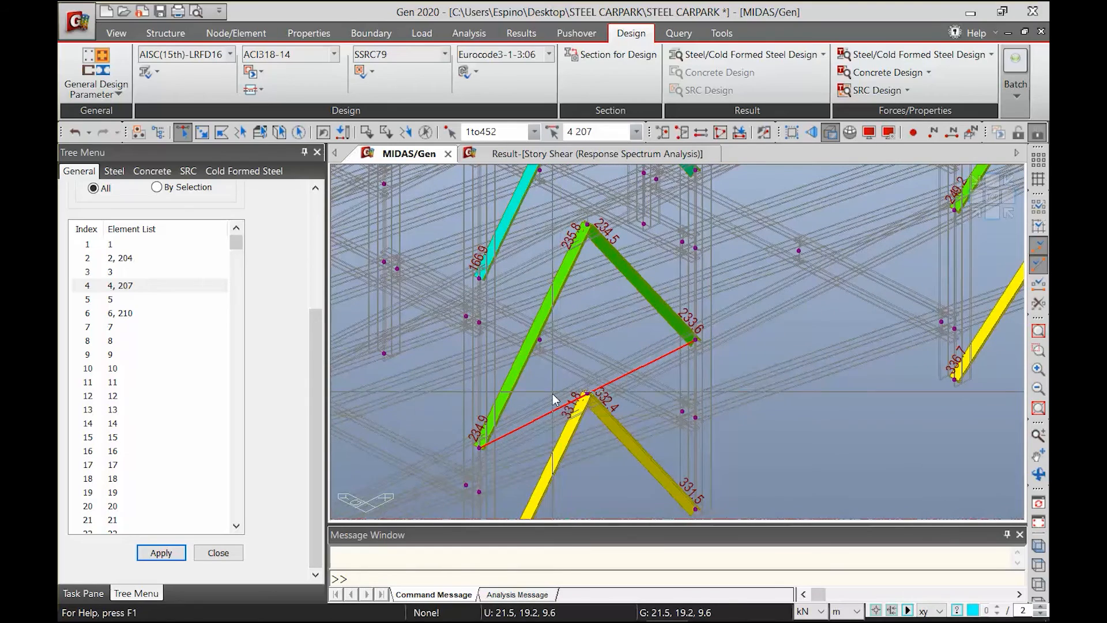
middle_click_drag(551, 446, 564, 429)
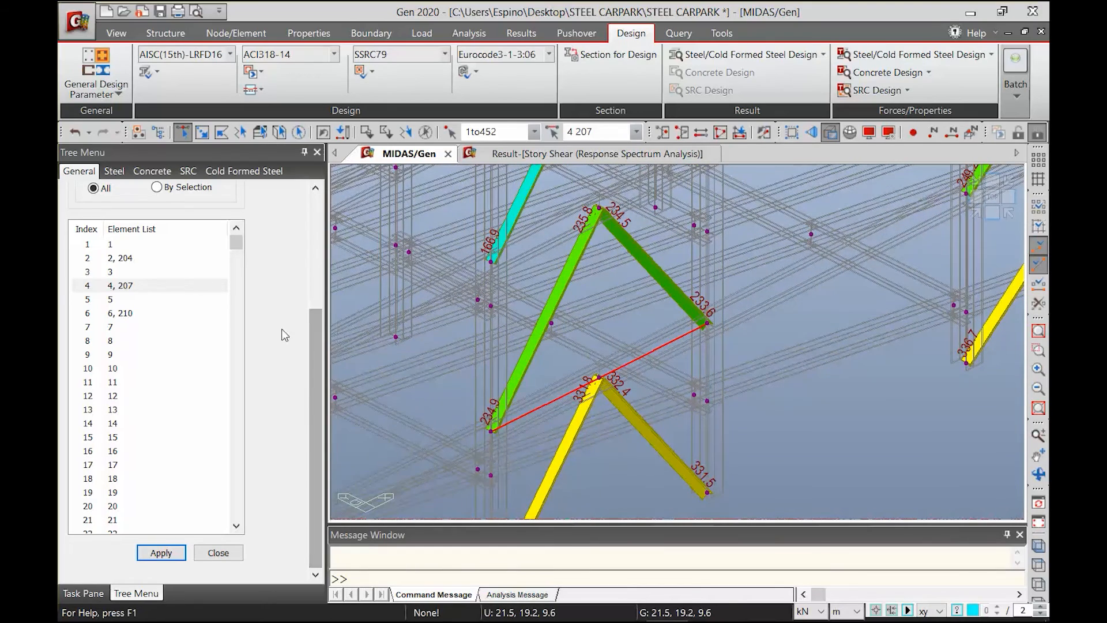
scroll(633, 416, "up", 2)
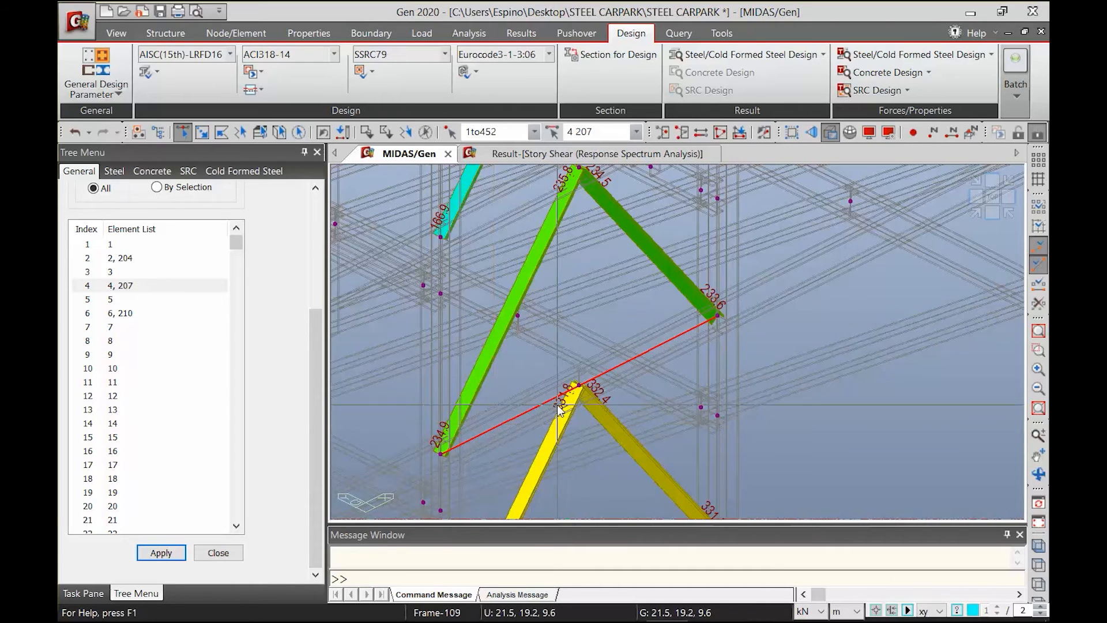
mouse_move(563, 408)
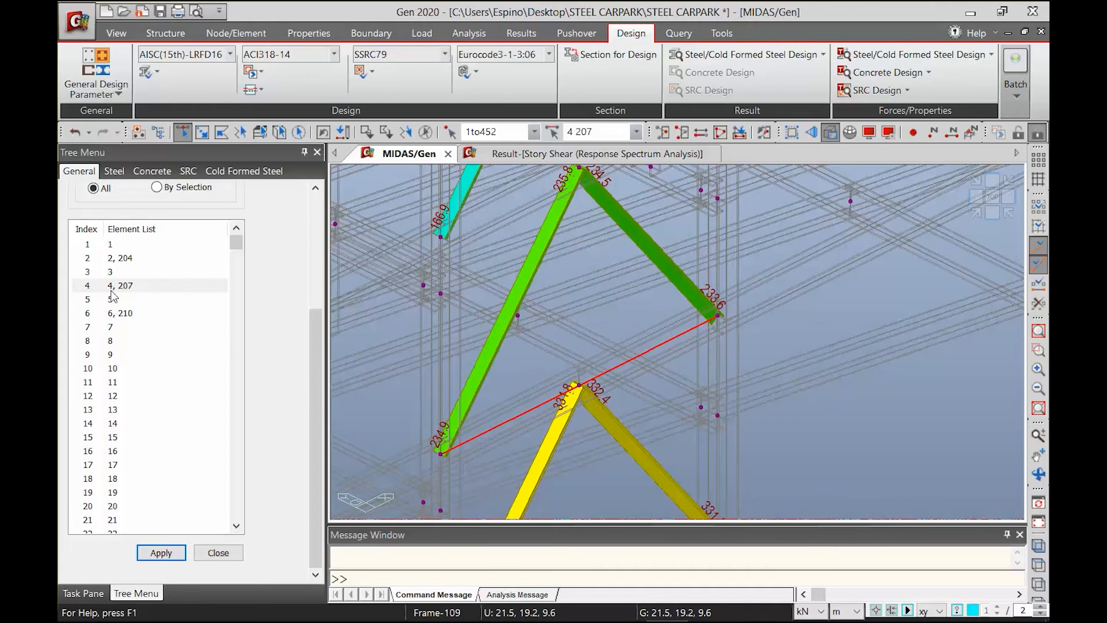
scroll(631, 418, "down", 3)
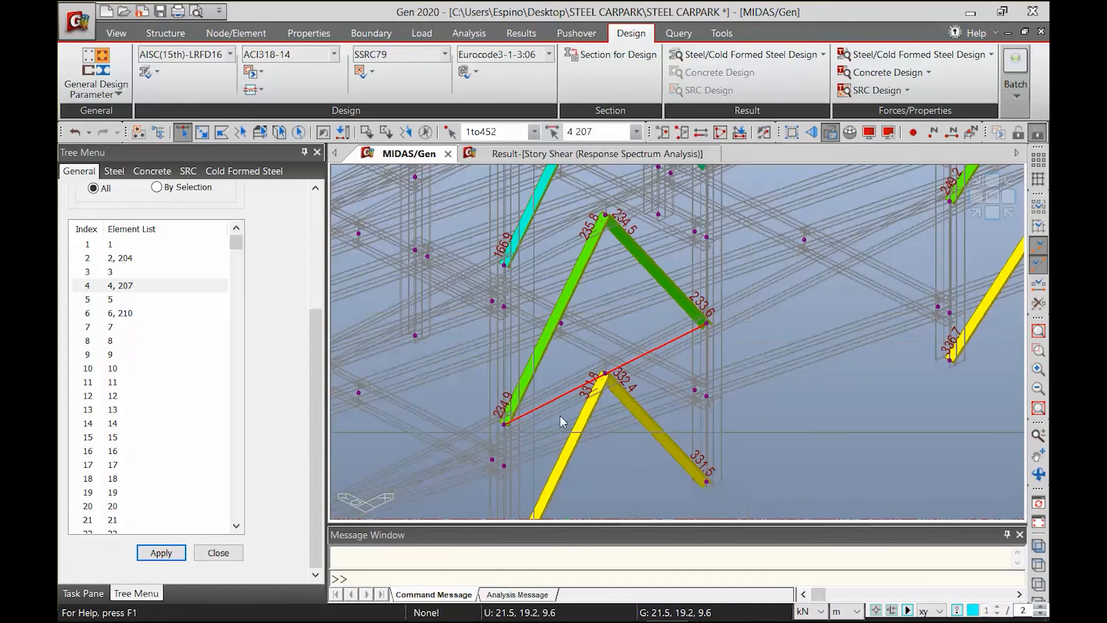
Run the steel code check on the highlighted member made of elements 4 and 207, and close its results
mouse_move(629, 366)
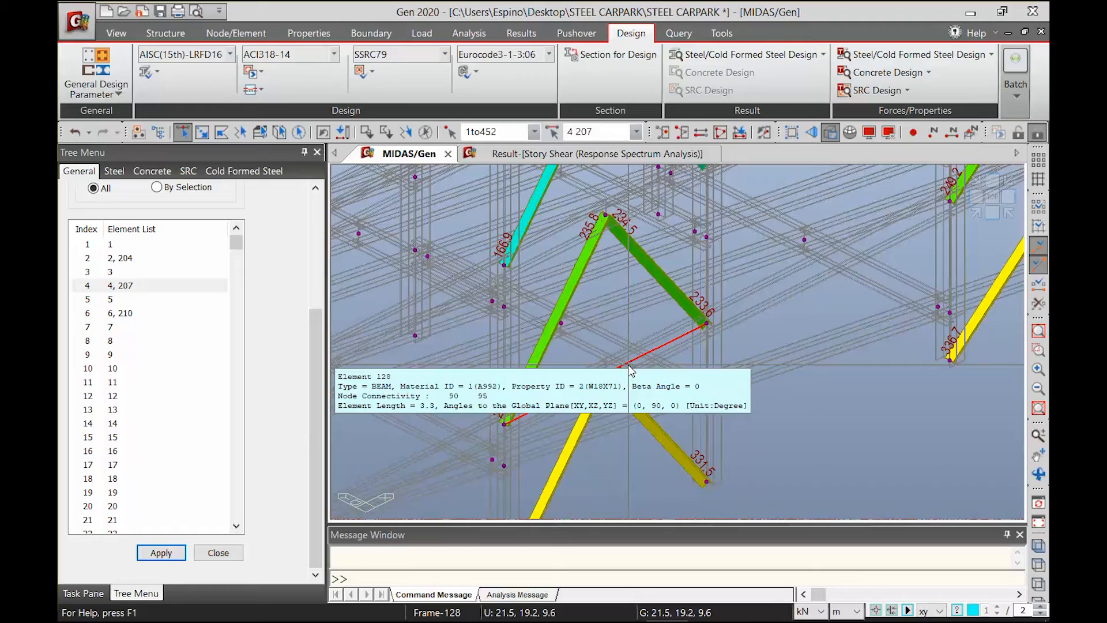
scroll(671, 360, "down", 2)
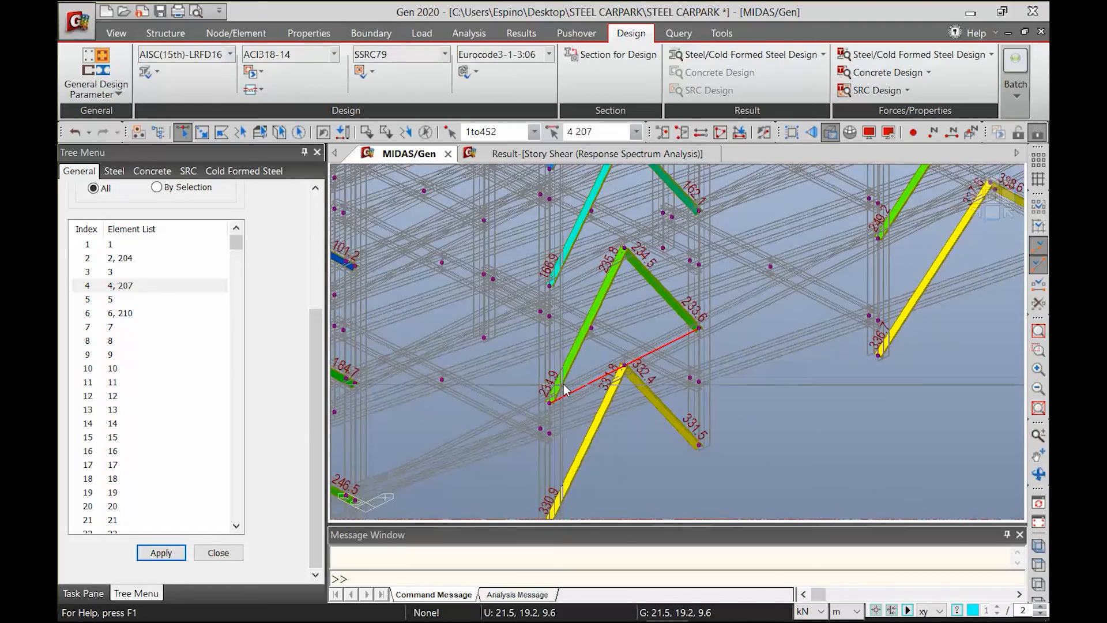
scroll(668, 366, "down", 5)
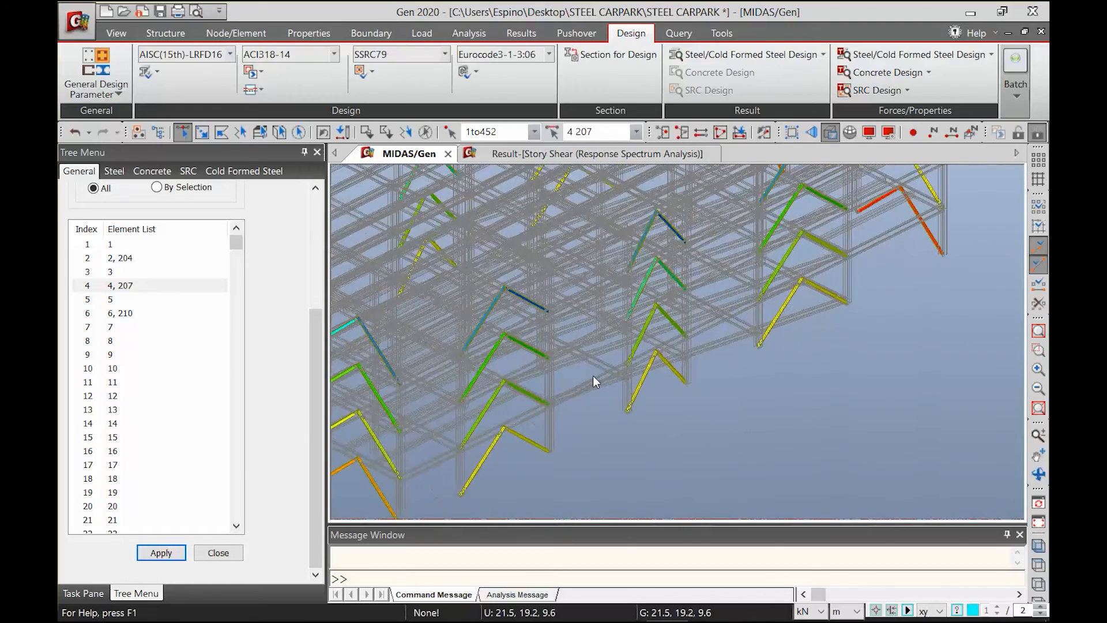
left_click(94, 89)
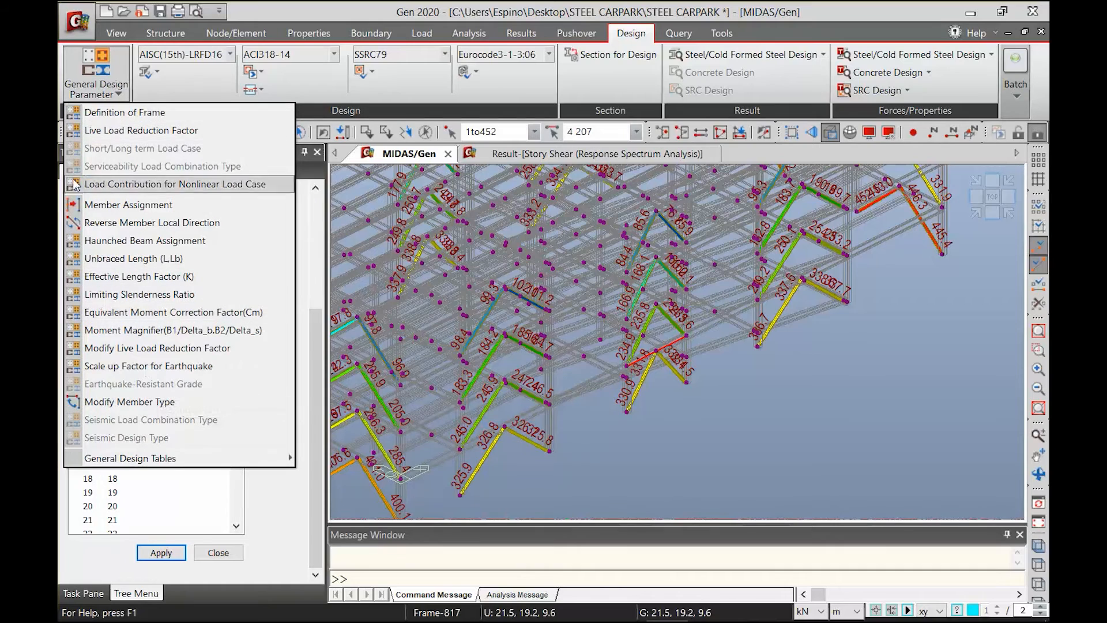
left_click(157, 72)
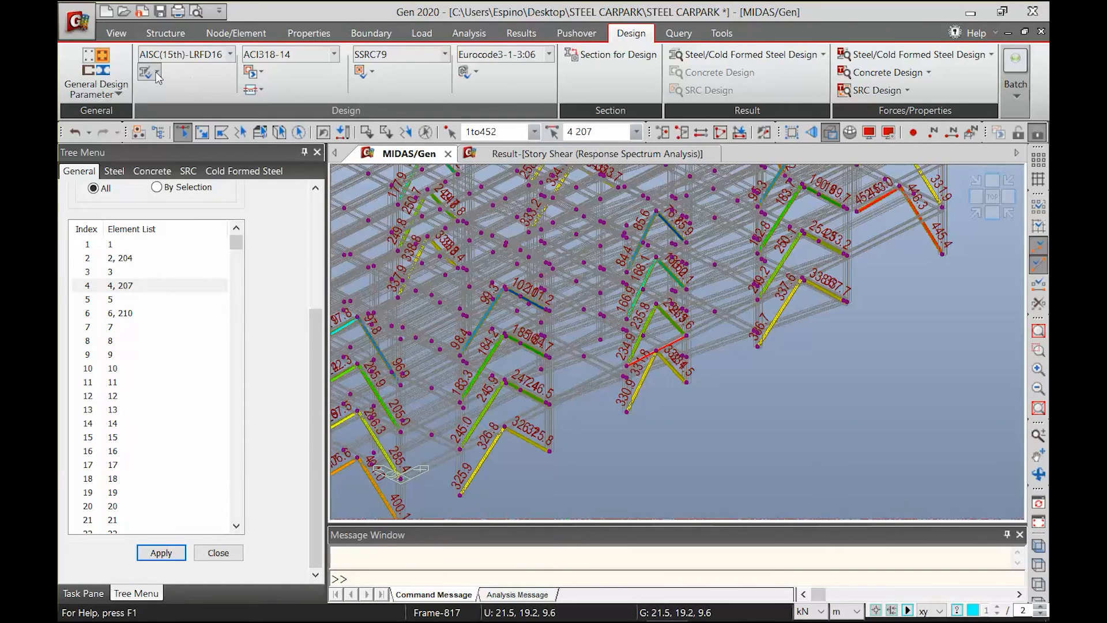
left_click(157, 73)
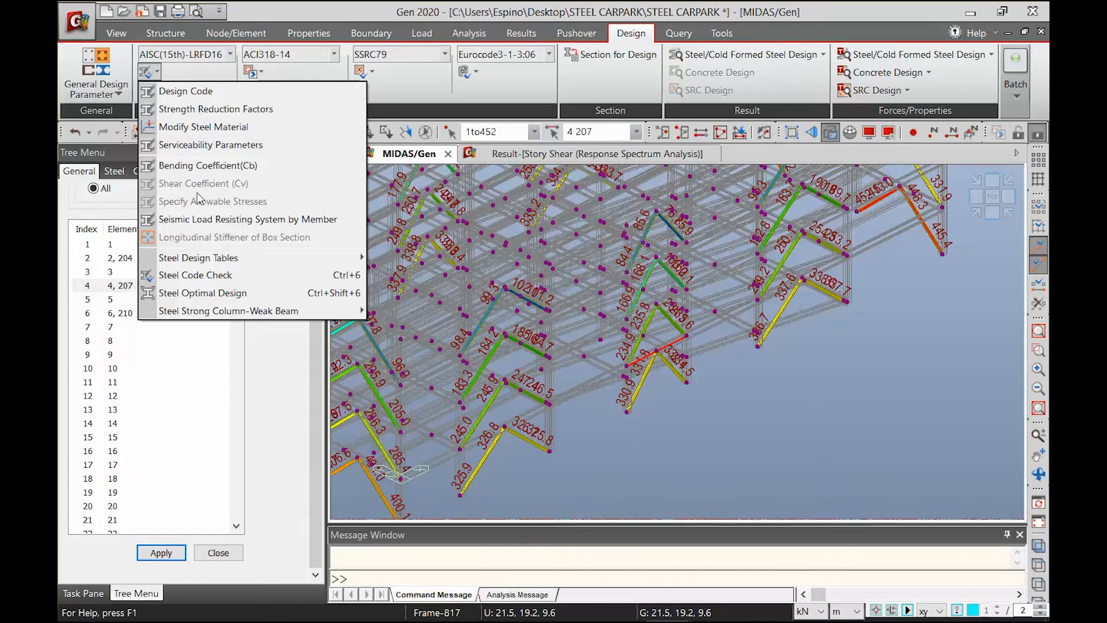
left_click(181, 72)
left_click(154, 72)
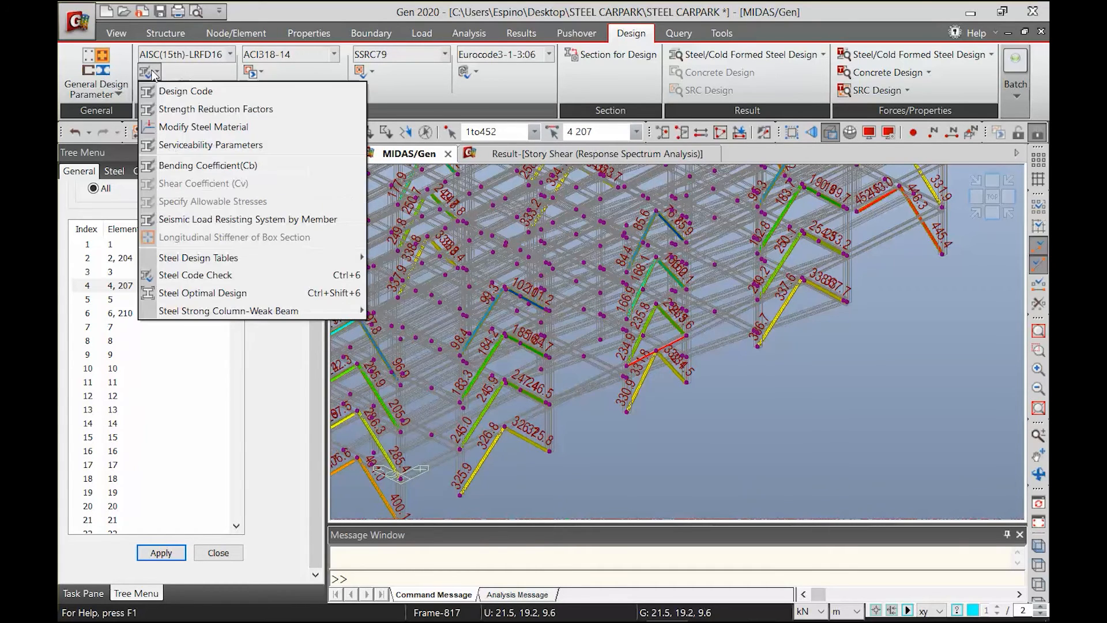
left_click(196, 275)
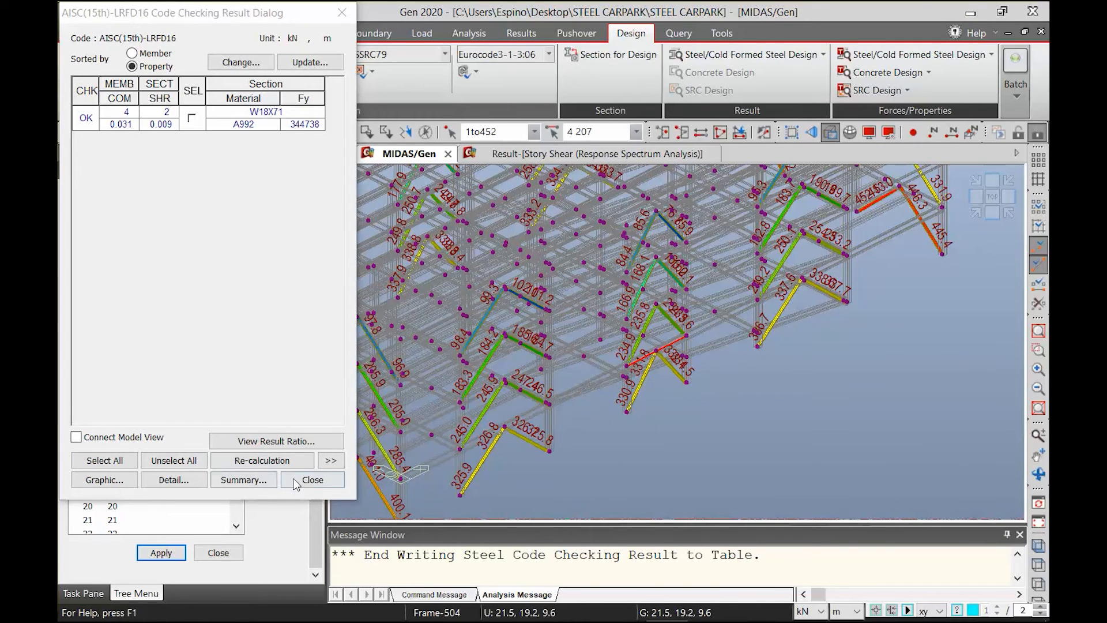
left_click(312, 480)
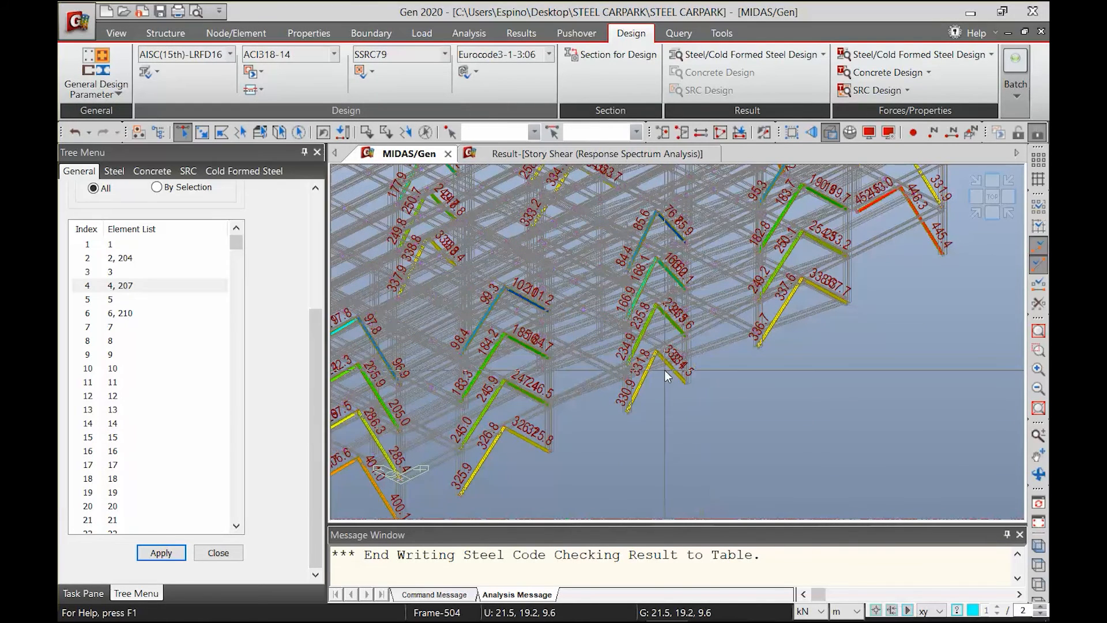
Run the steel code check on the whole structure with nothing selected, and move the results clear of the force display settings
left_click(151, 72)
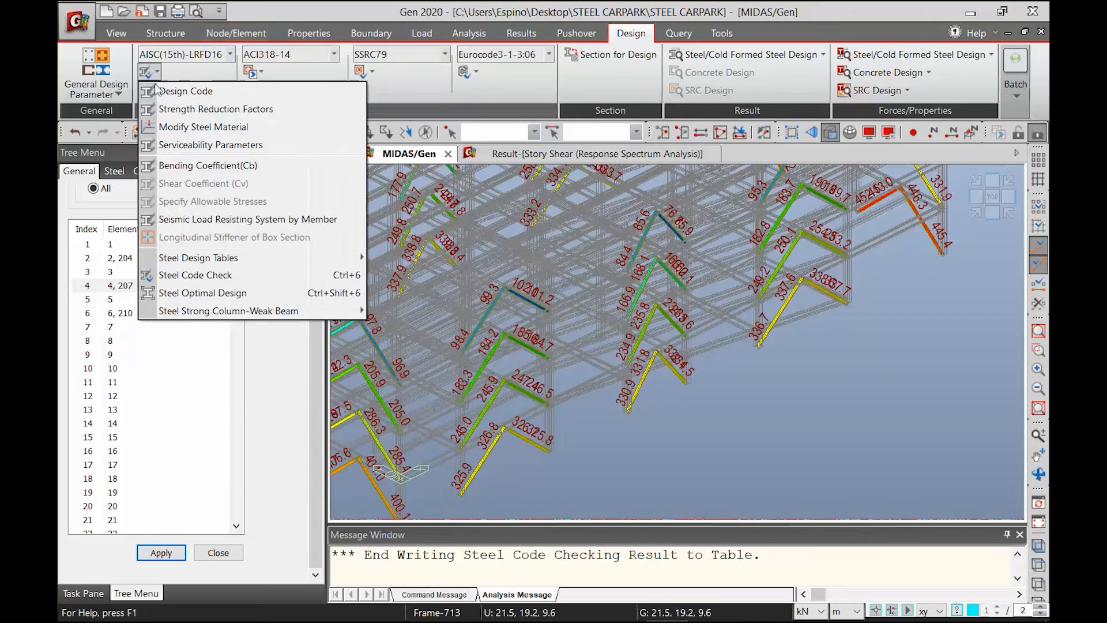
left_click(189, 275)
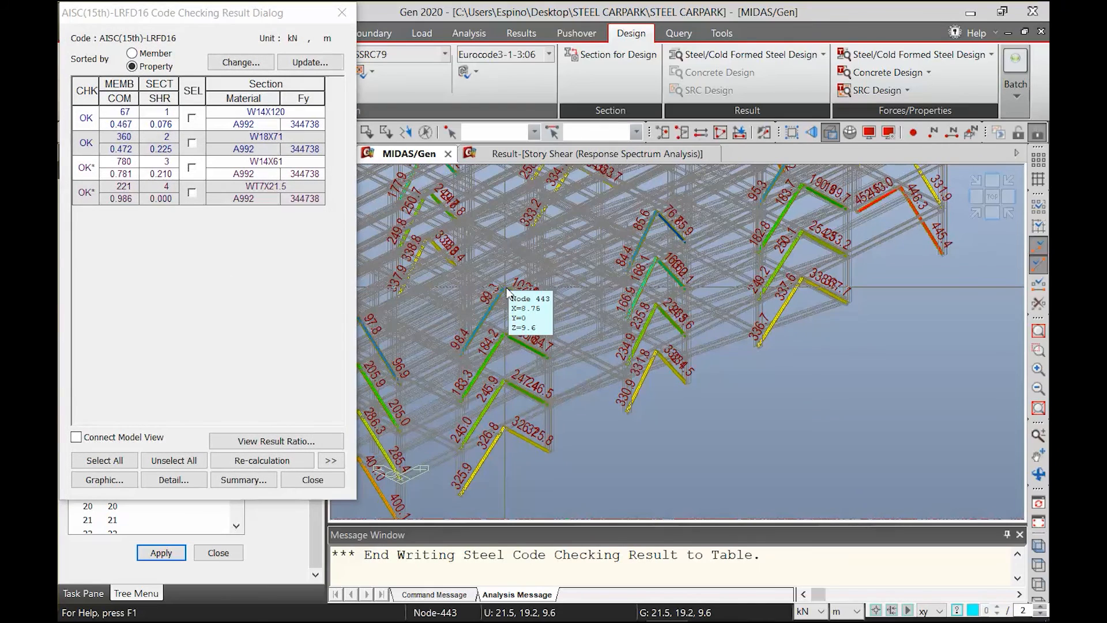
left_click_drag(237, 14, 630, 121)
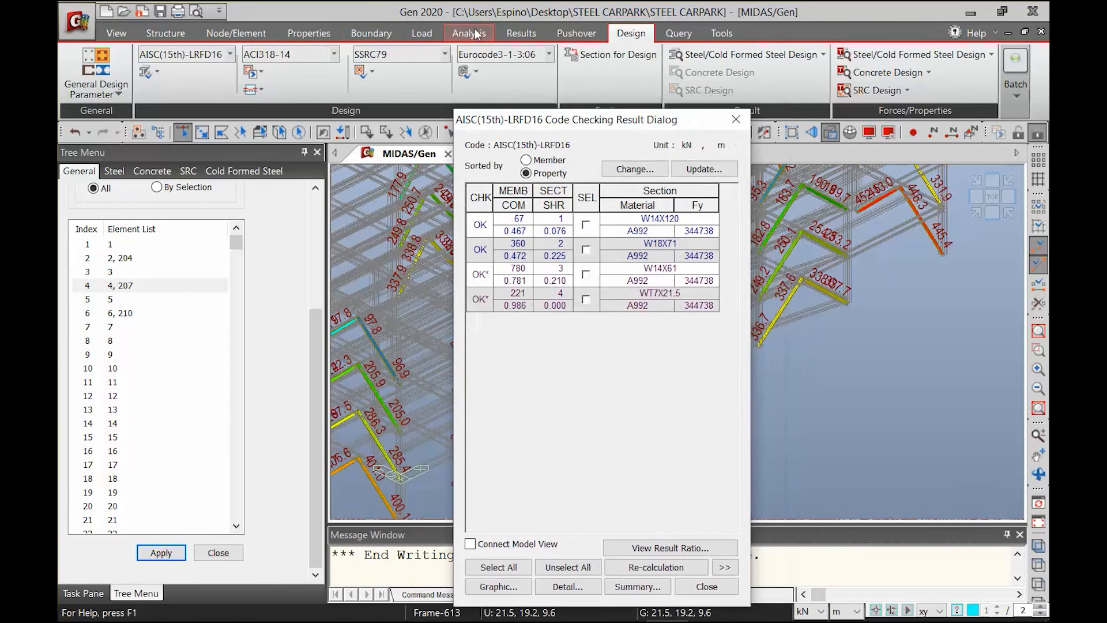
Turn off the contour and values in the truss force display and set its force filter to All
left_click(509, 33)
left_click(137, 96)
left_click(167, 106)
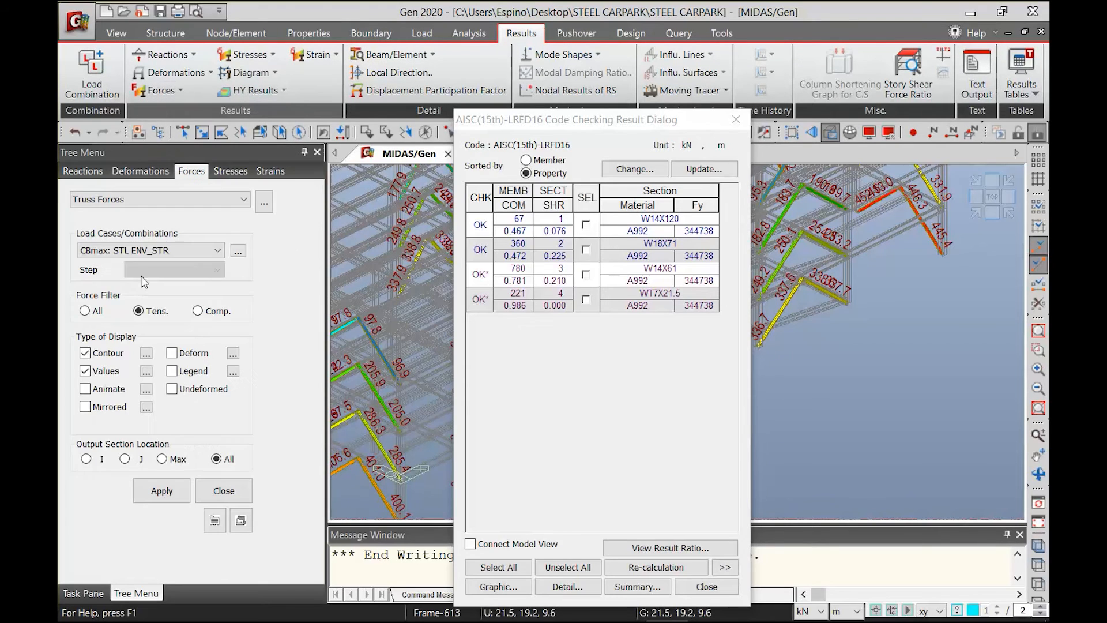
left_click(86, 355)
left_click(87, 372)
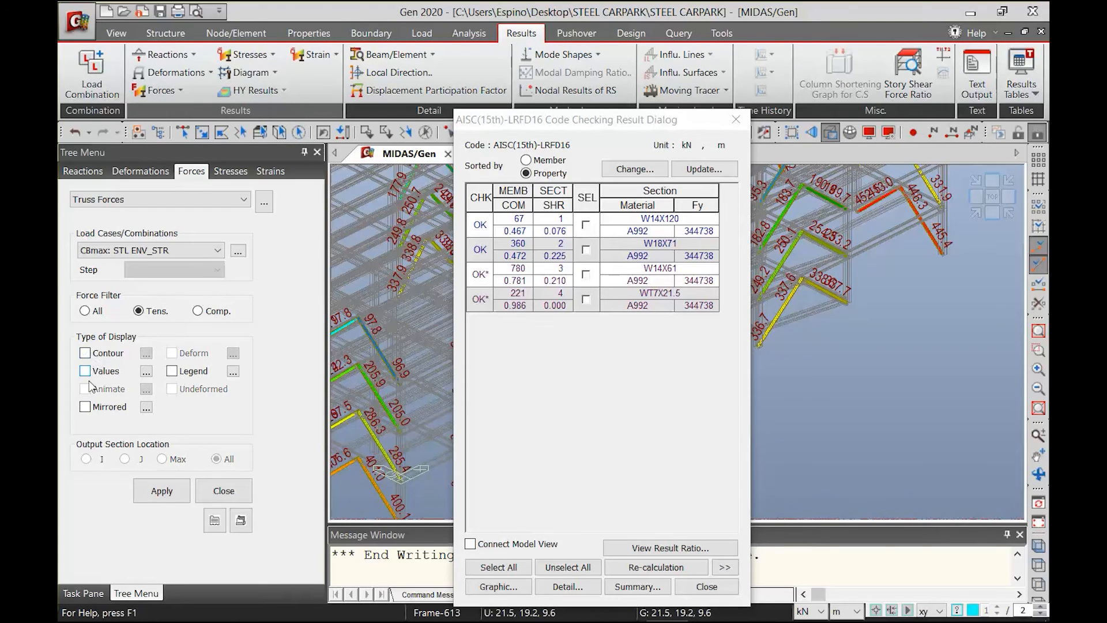
left_click(161, 493)
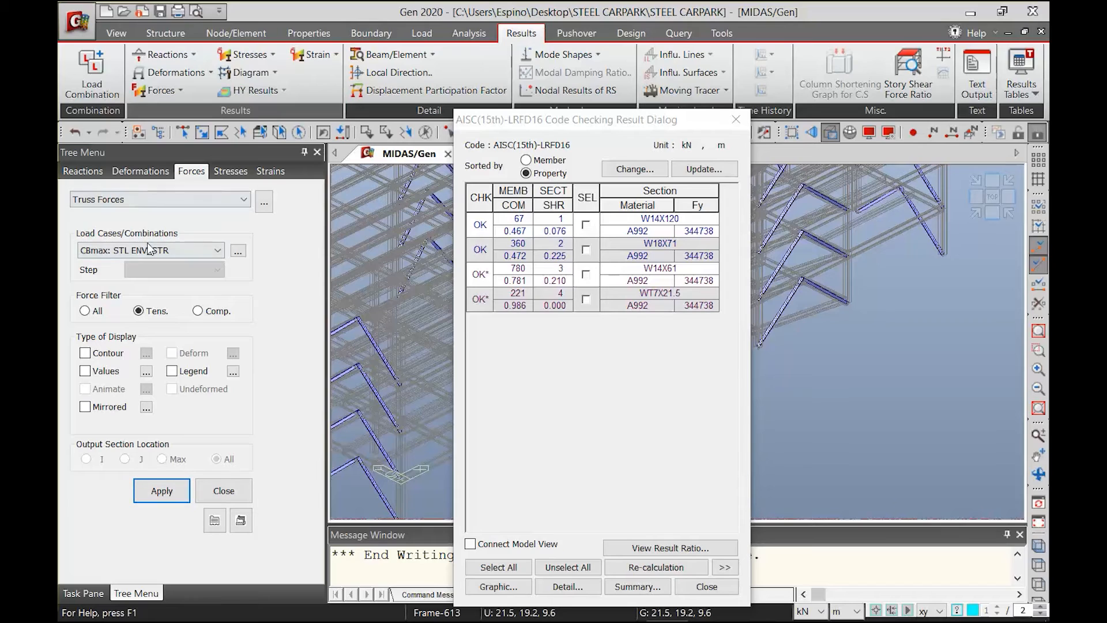
left_click(168, 91)
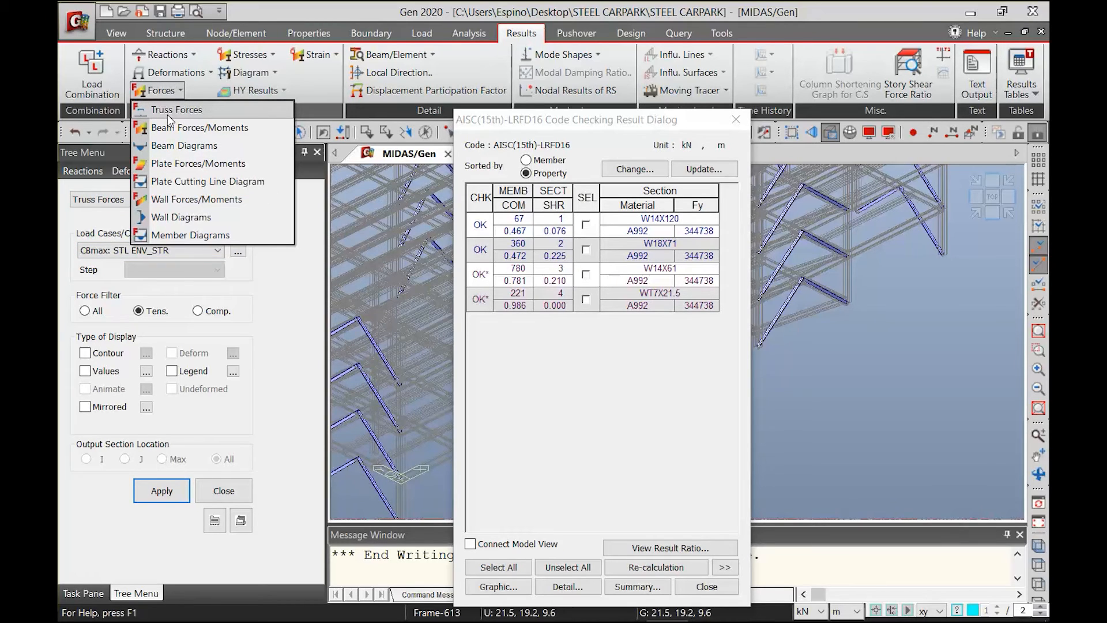
left_click(85, 311)
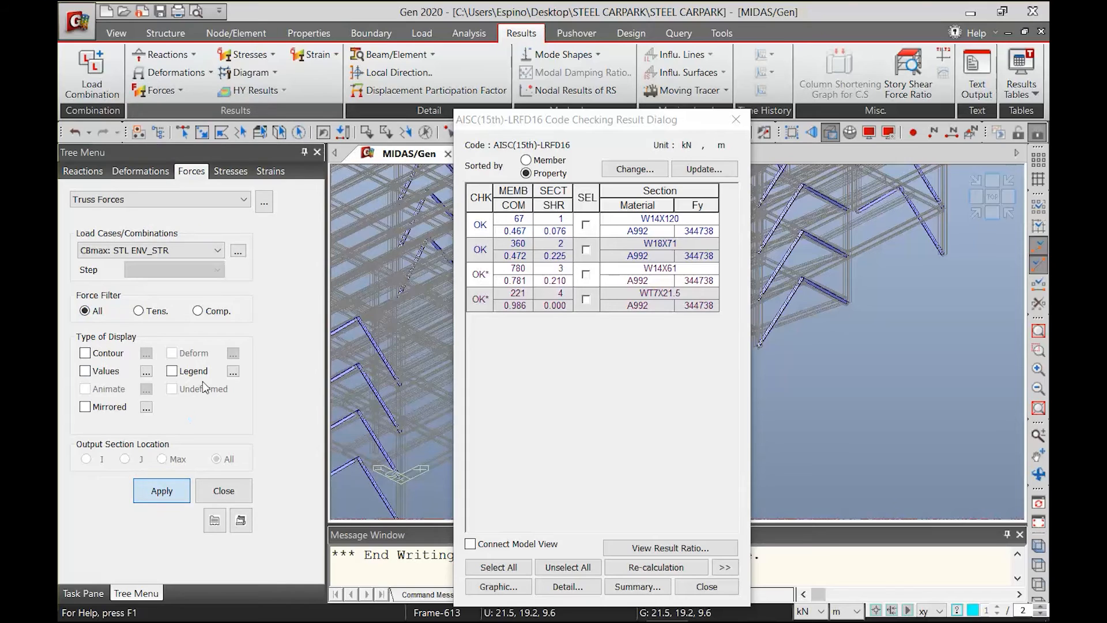
Display the My beam diagrams for CBmax: STL ENV_STR with solid fill and the contour turned off
left_click(162, 90)
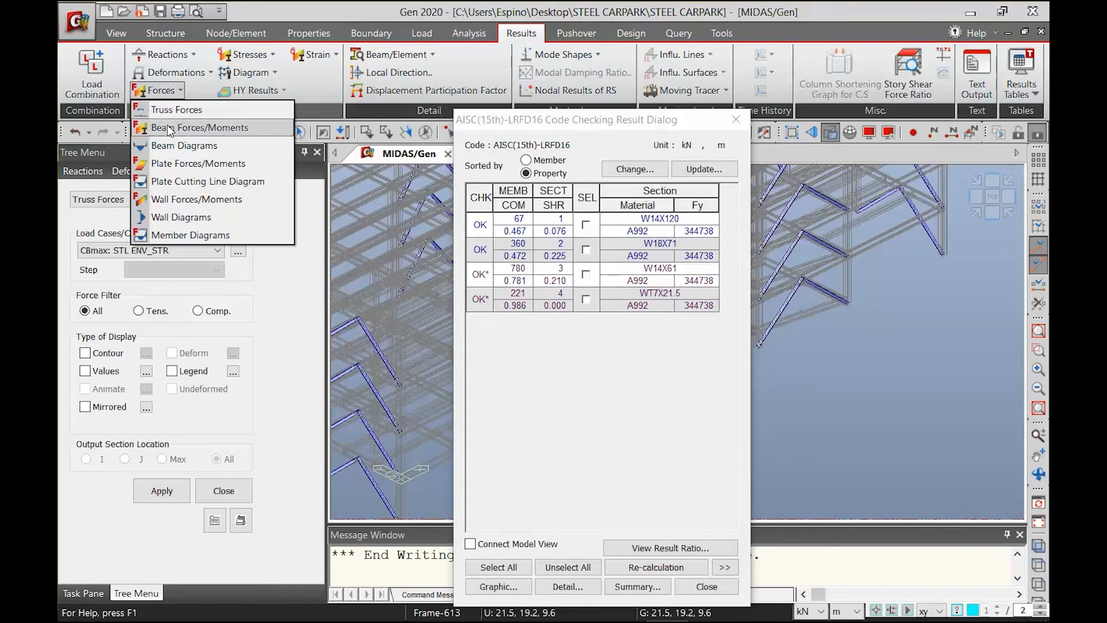
left_click(167, 145)
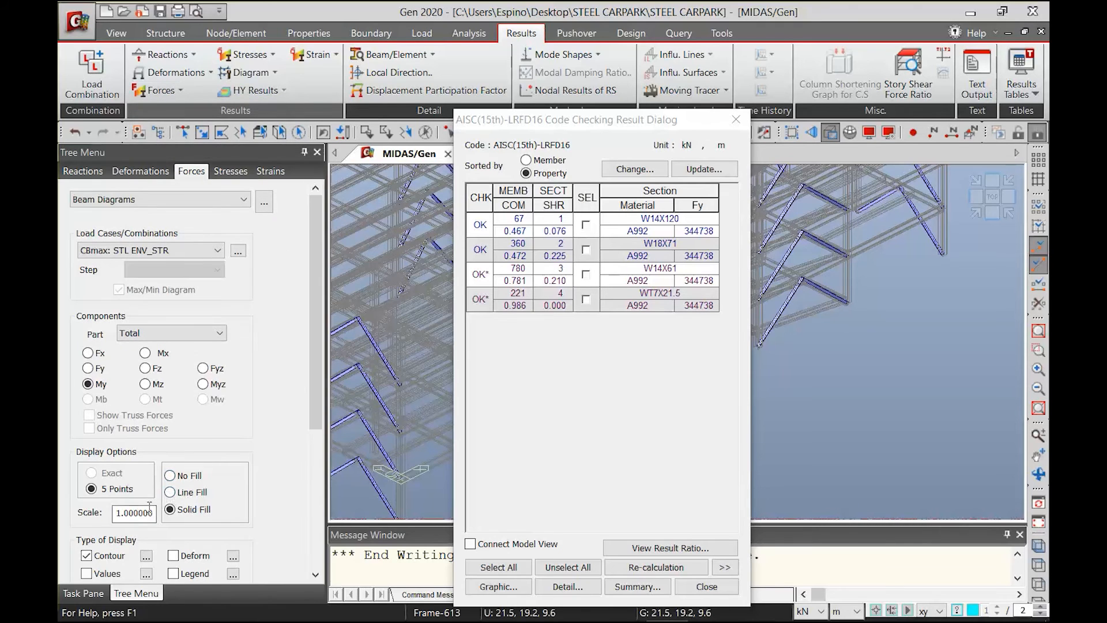
left_click_drag(312, 415, 312, 542)
left_click(160, 523)
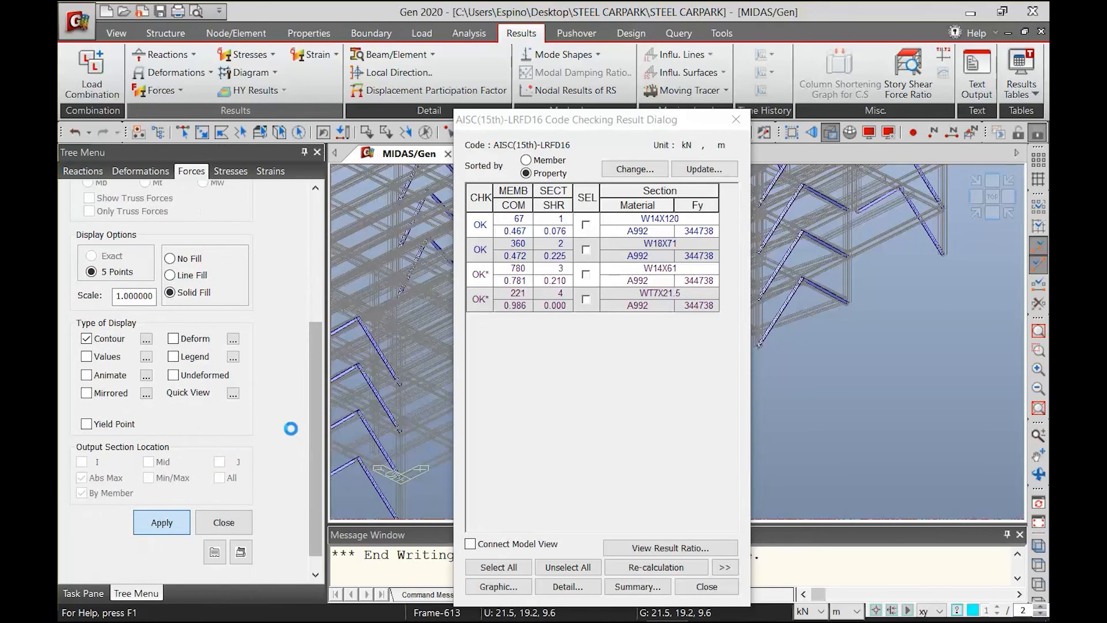
left_click(87, 339)
left_click(162, 523)
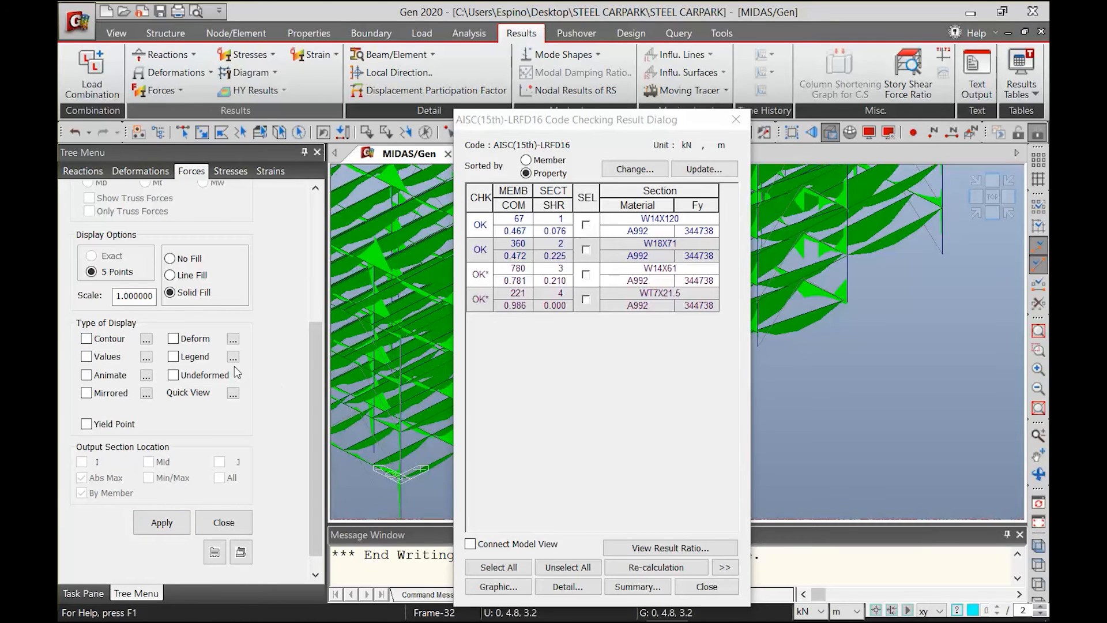
scroll(301, 403, "up", 5)
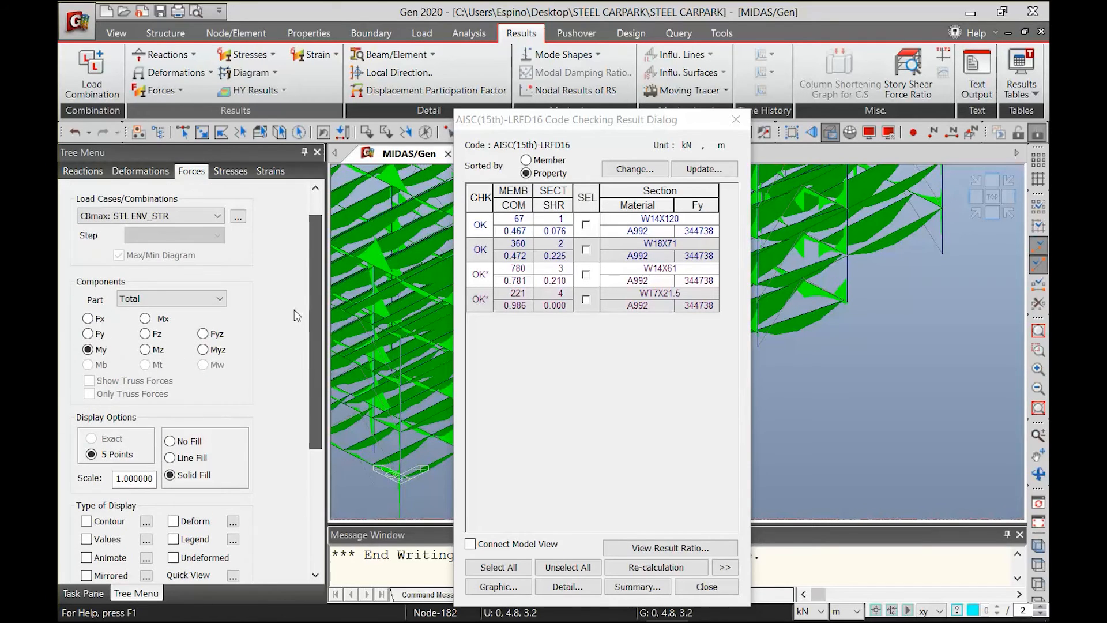
Expand the code checking results to show all detail columns and sort them by member
left_click_drag(530, 124, 367, 95)
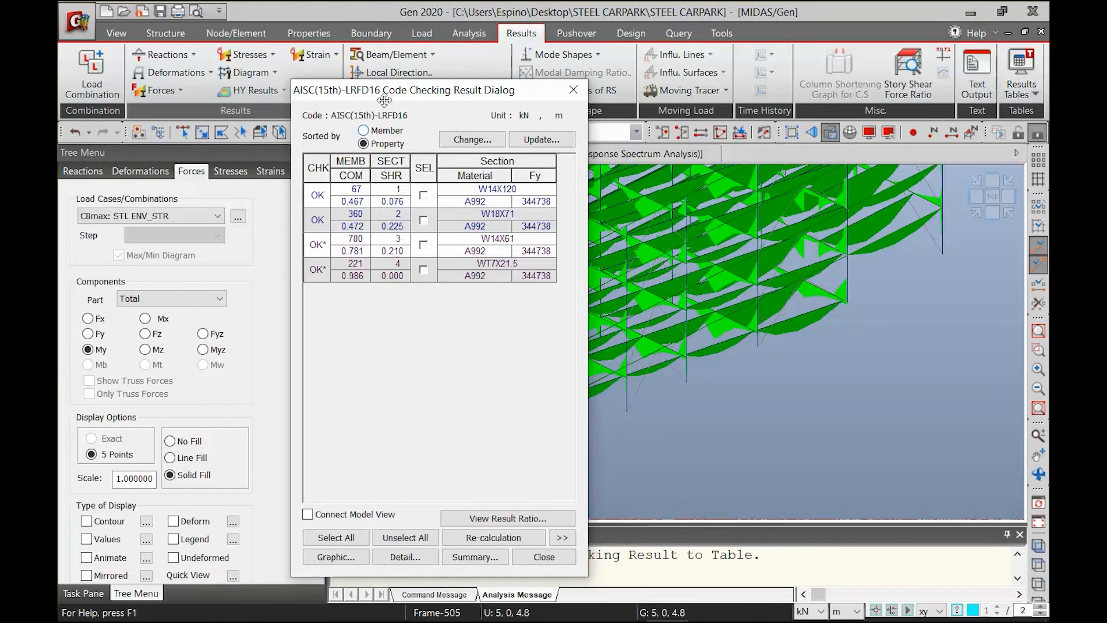
left_click(561, 536)
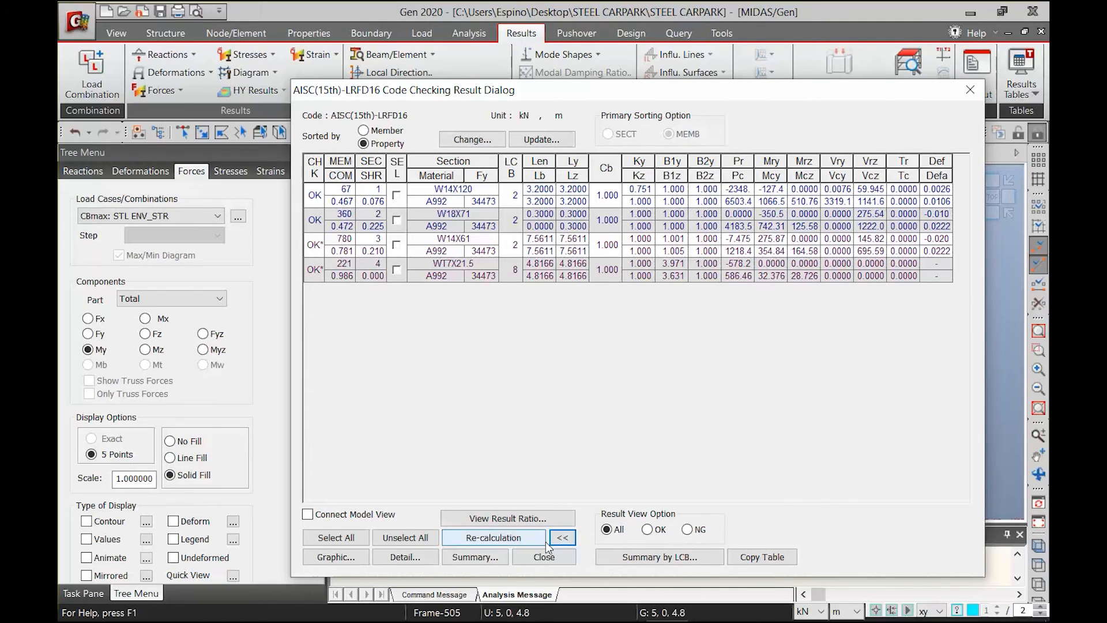
left_click(396, 132)
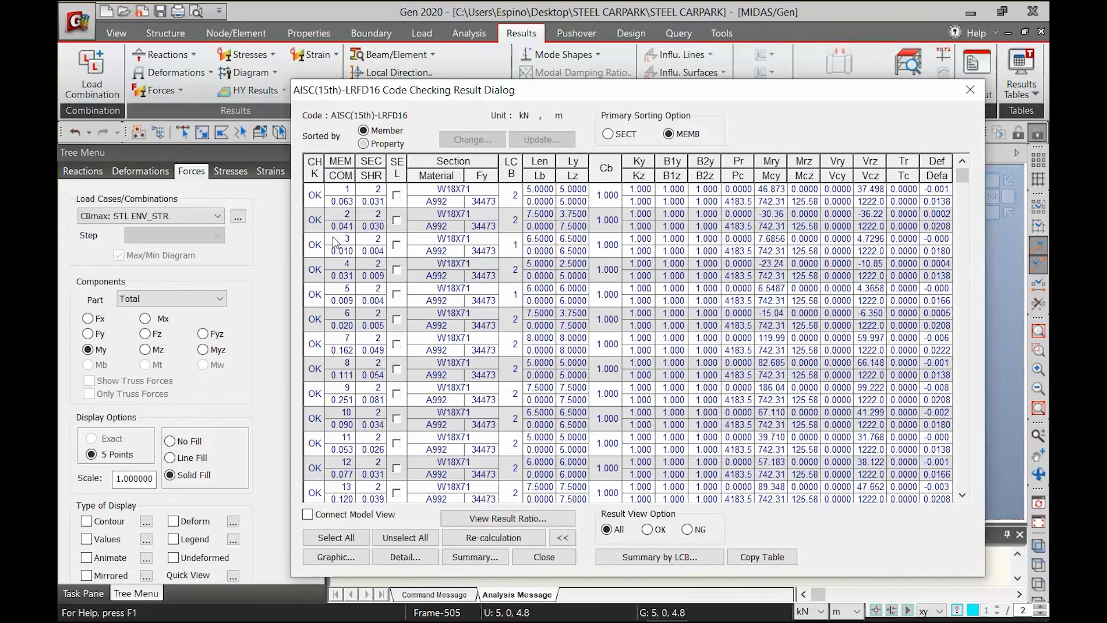
Open the graphic report for member 1 and review its member forces, design parameters, strength checks and deflection check
left_click(397, 195)
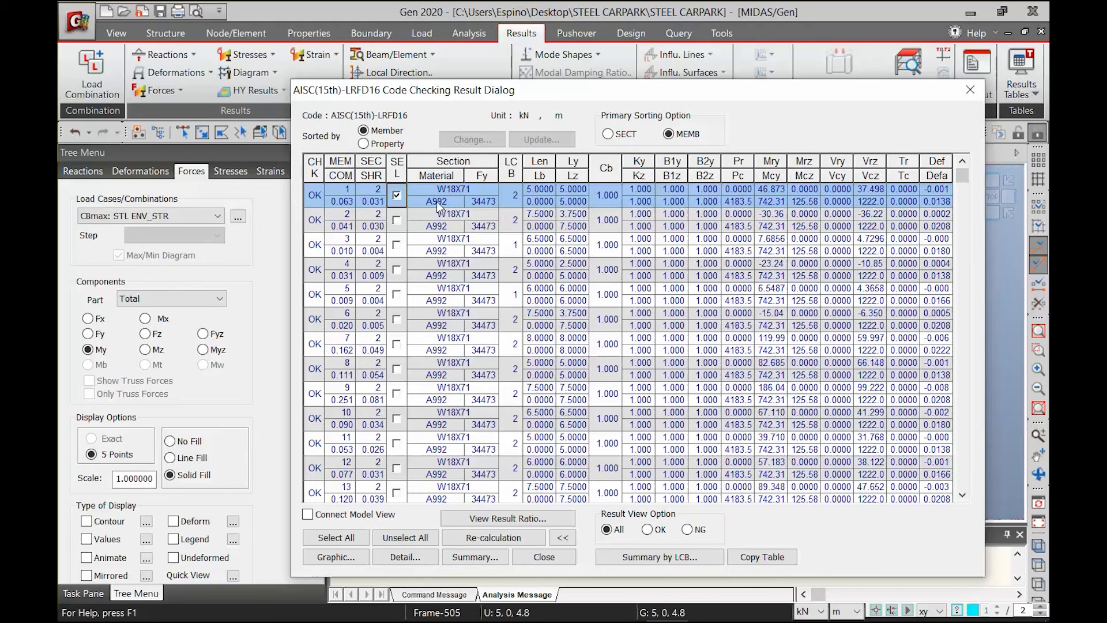
left_click(335, 555)
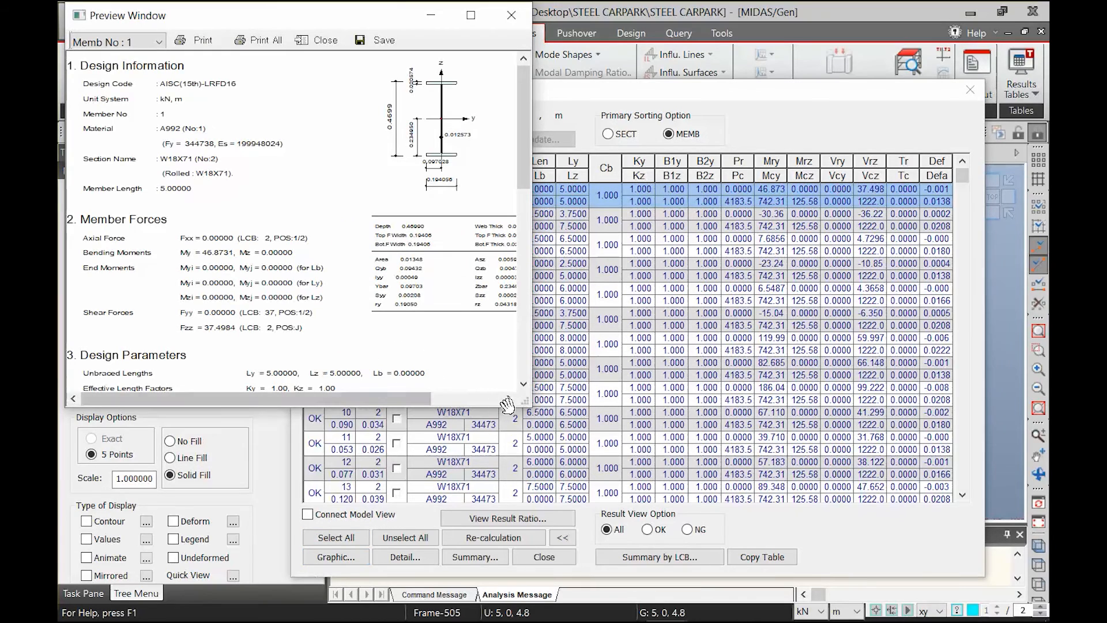
left_click_drag(525, 405, 633, 583)
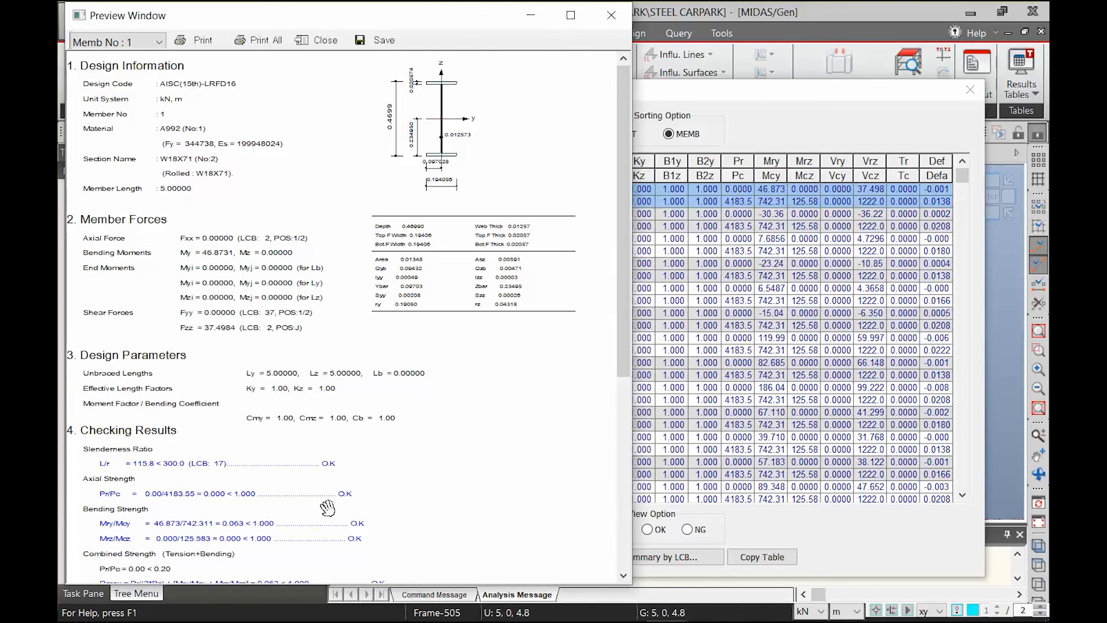
left_click_drag(329, 509, 358, 465)
left_click_drag(264, 488, 279, 443)
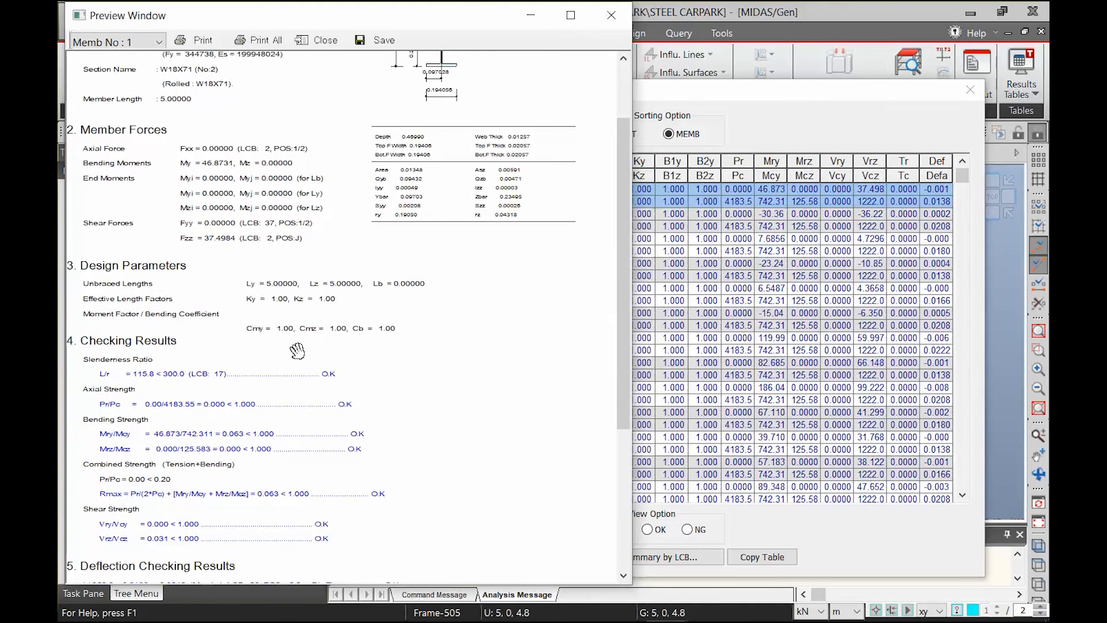
left_click_drag(301, 496, 338, 403)
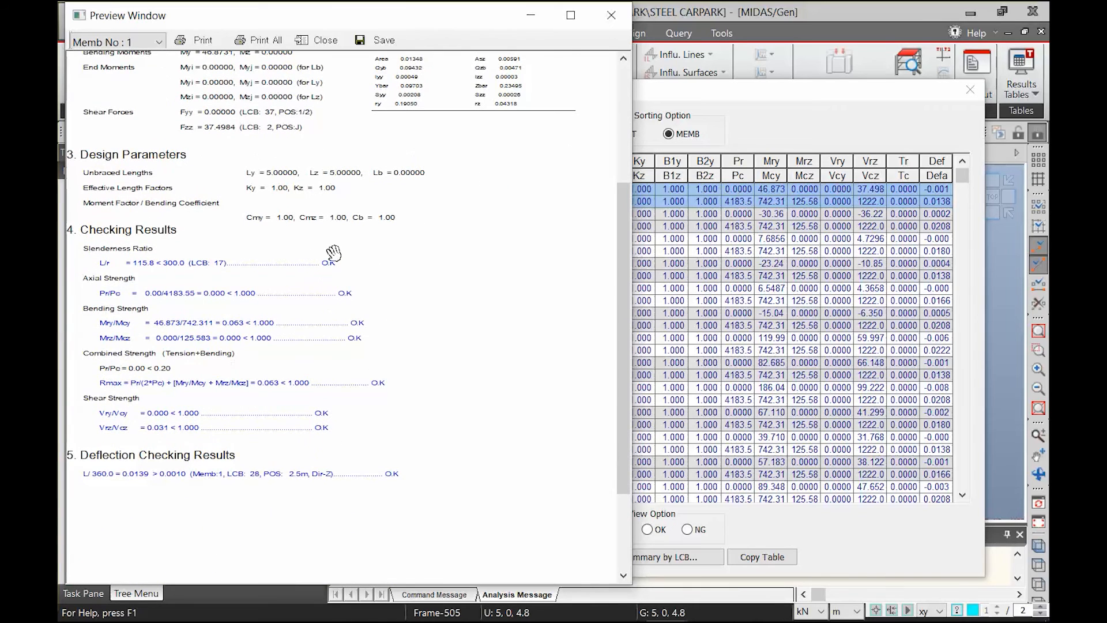
left_click_drag(332, 254, 308, 434)
left_click_drag(332, 278, 319, 292)
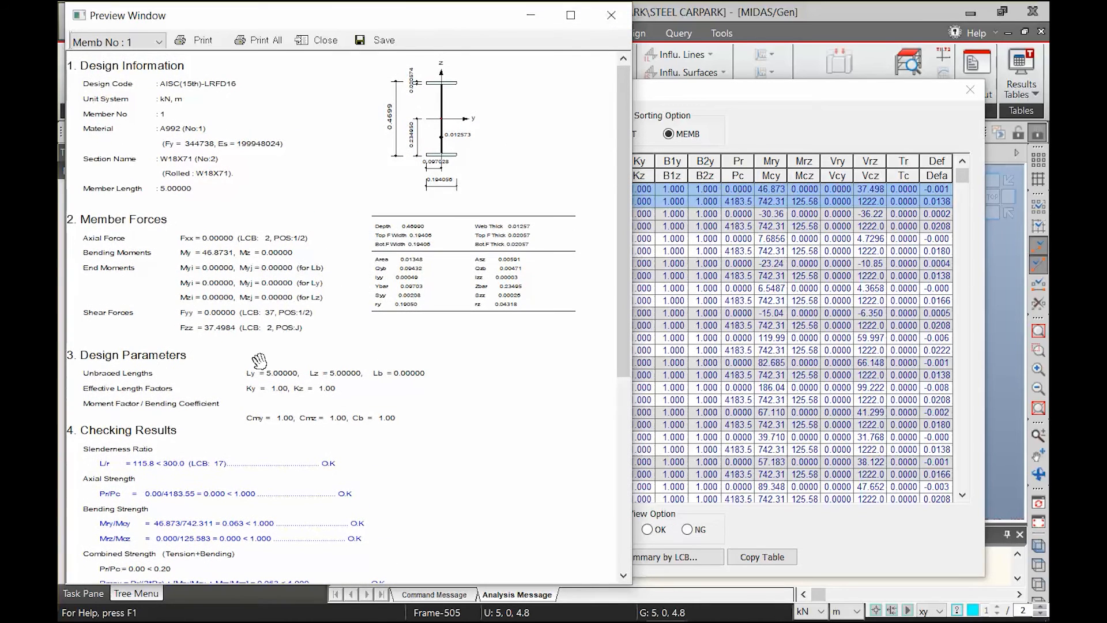
left_click_drag(276, 459, 316, 396)
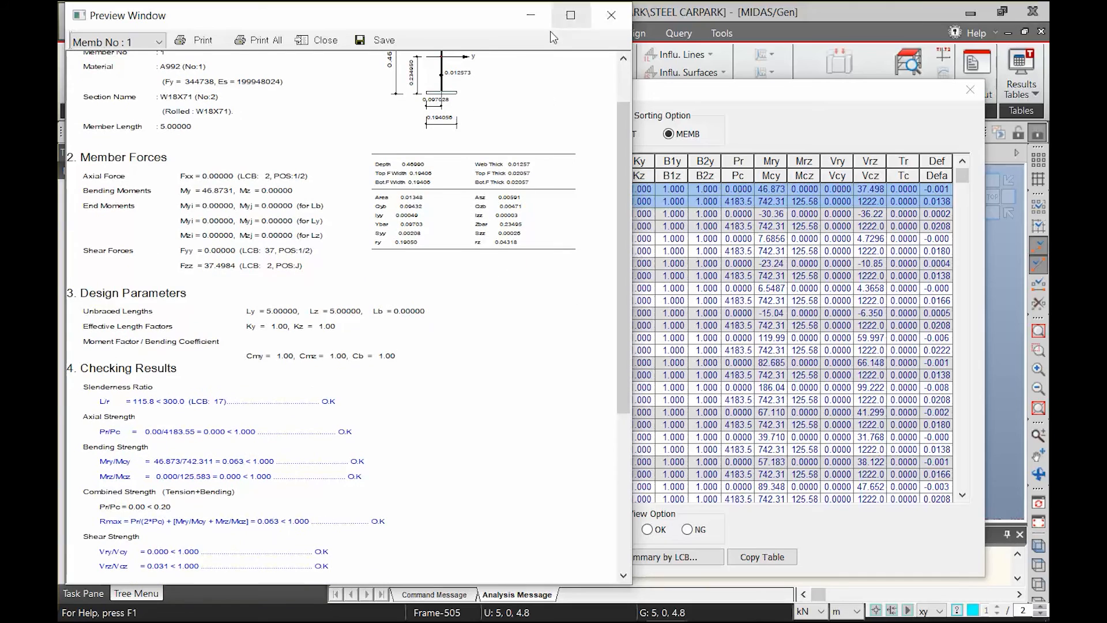
left_click(610, 15)
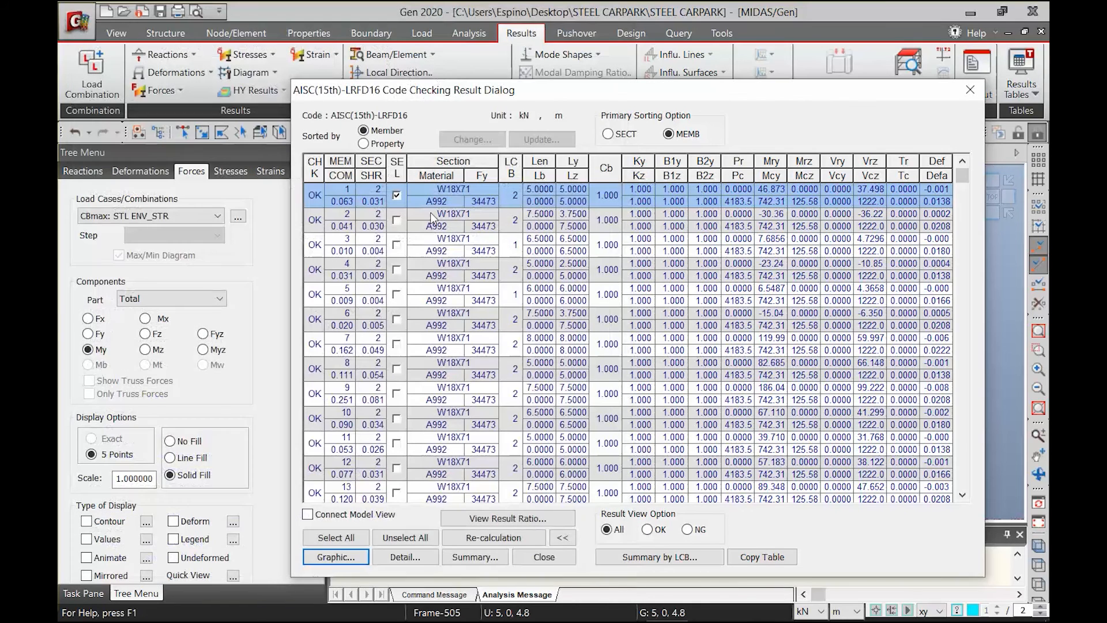
Open the detailed text report of the code check for member 1
left_click(396, 196)
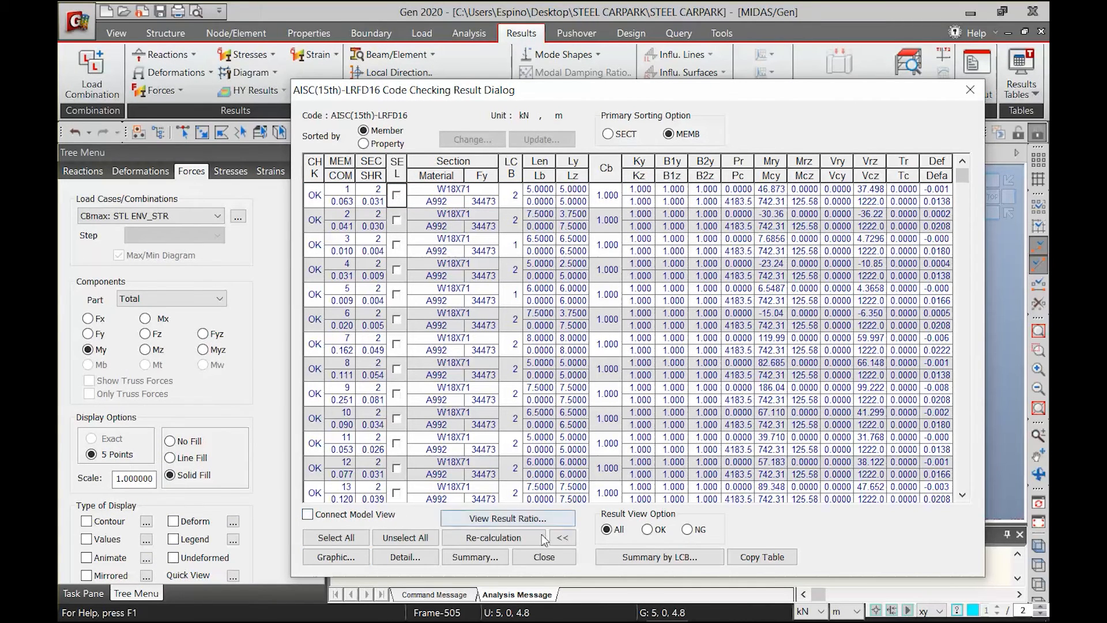
left_click(397, 196)
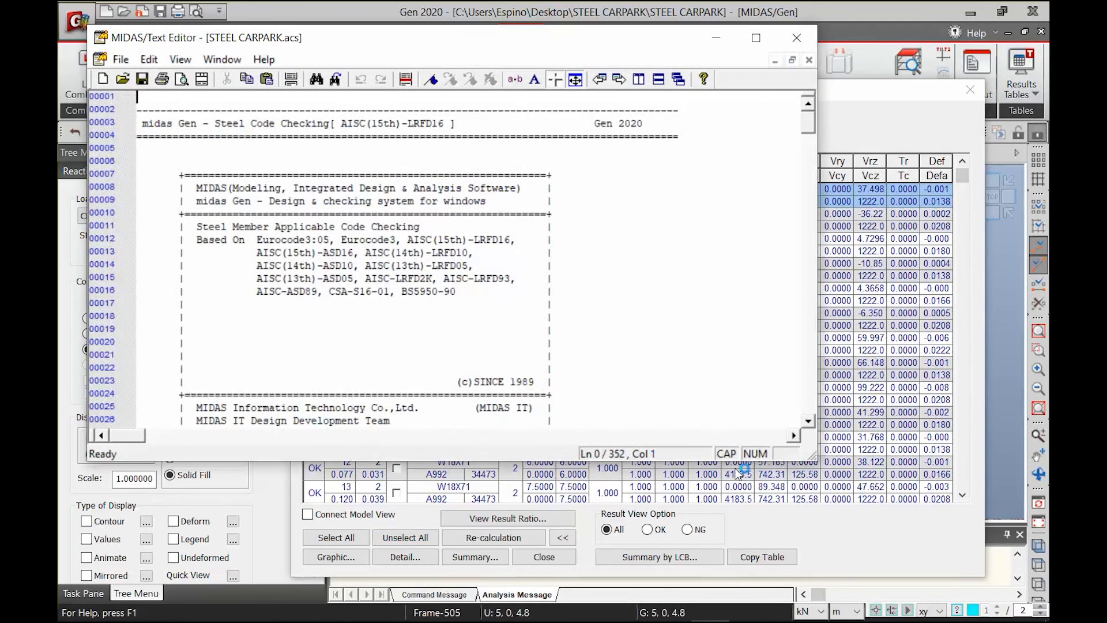
Enlarge the detailed report and read its load combinations, section properties, design parameters and axial strength check for member 1
left_click_drag(813, 458, 716, 592)
scroll(470, 508, "down", 20)
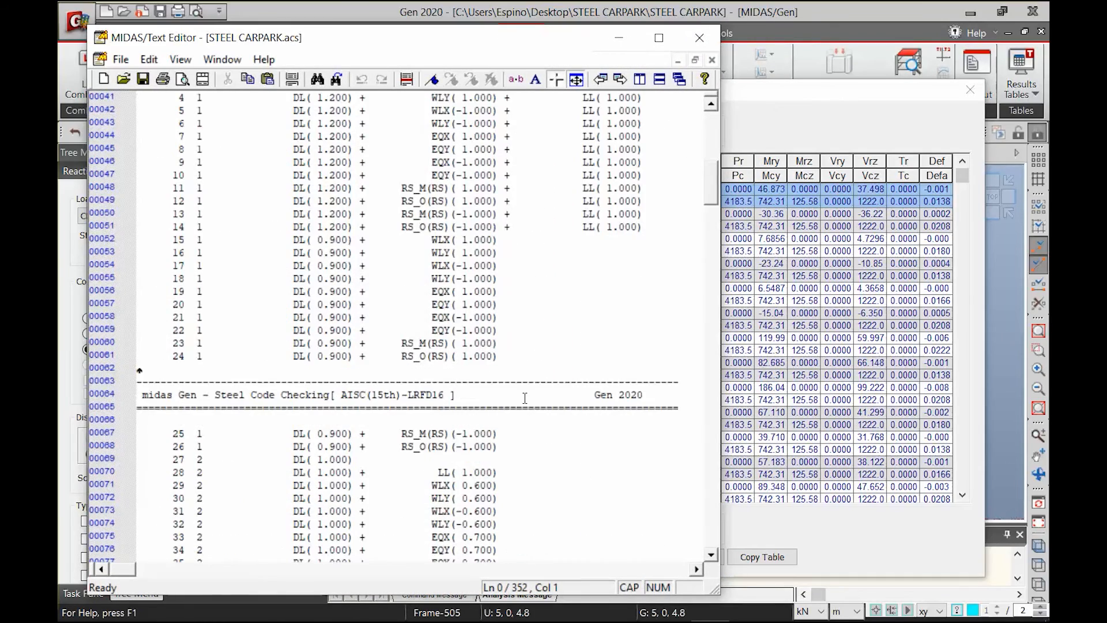
scroll(517, 387, "down", 8)
scroll(345, 330, "up", 3)
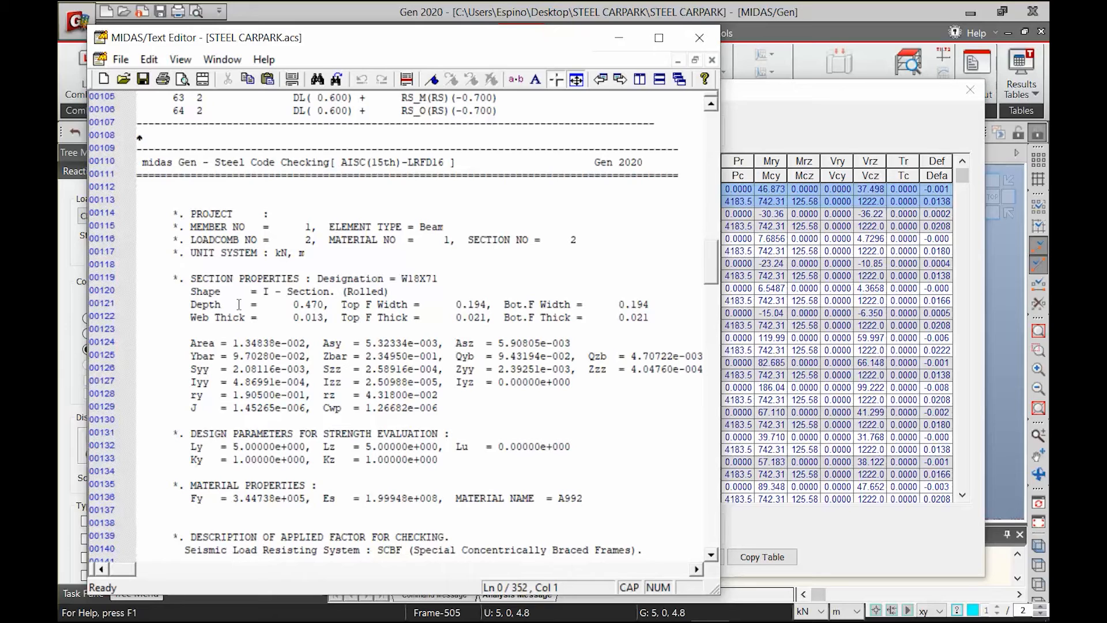
scroll(349, 342, "down", 20)
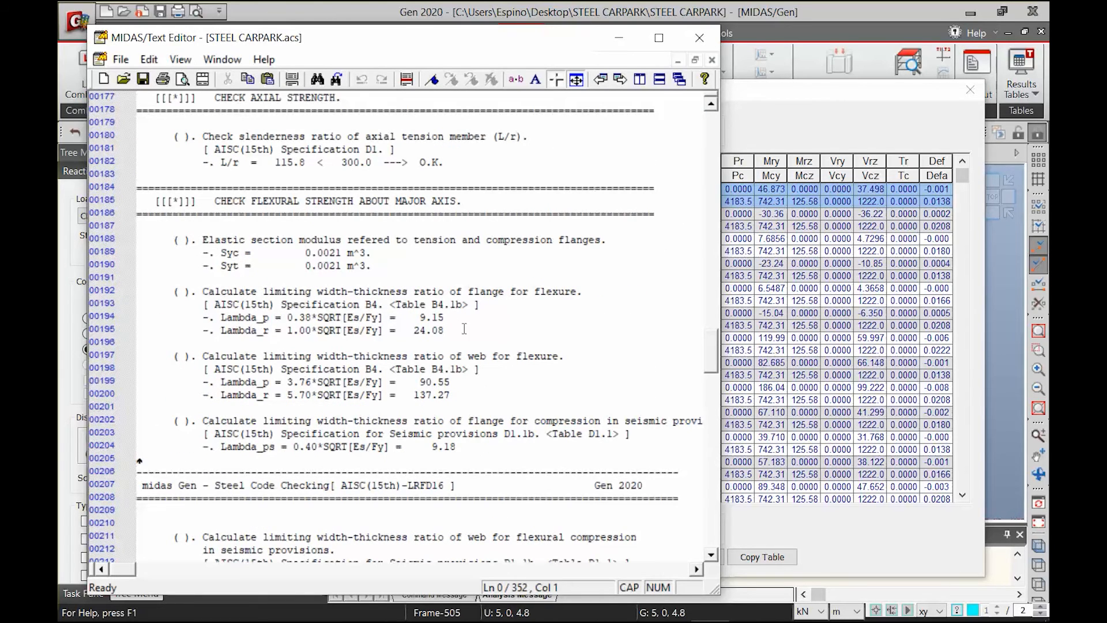
Examine the AISC references and flexural strength checks about the major axis, and close the temporary report without saving it
left_click_drag(479, 305, 235, 304)
left_click(311, 327)
scroll(320, 392, "down", 3)
left_click_drag(208, 265, 478, 265)
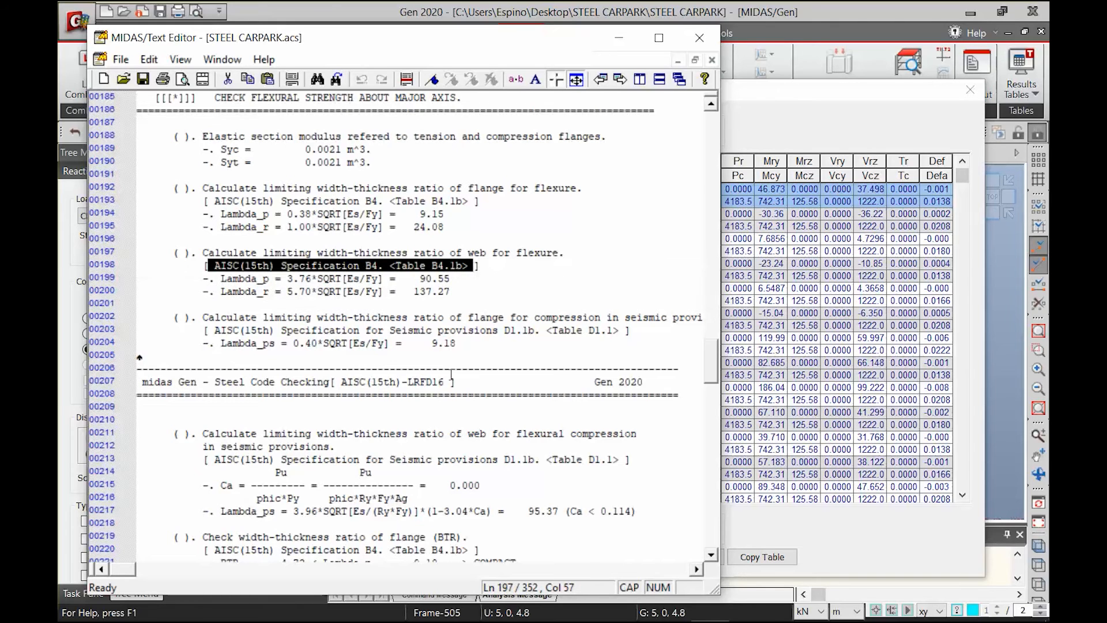
scroll(294, 370, "down", 12)
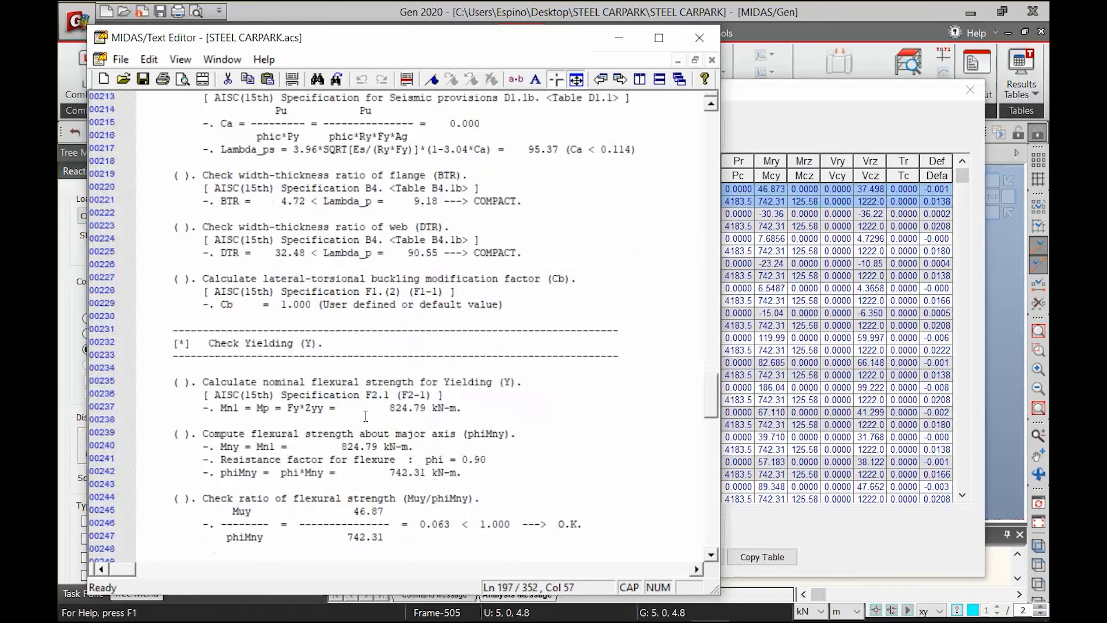
left_click(699, 38)
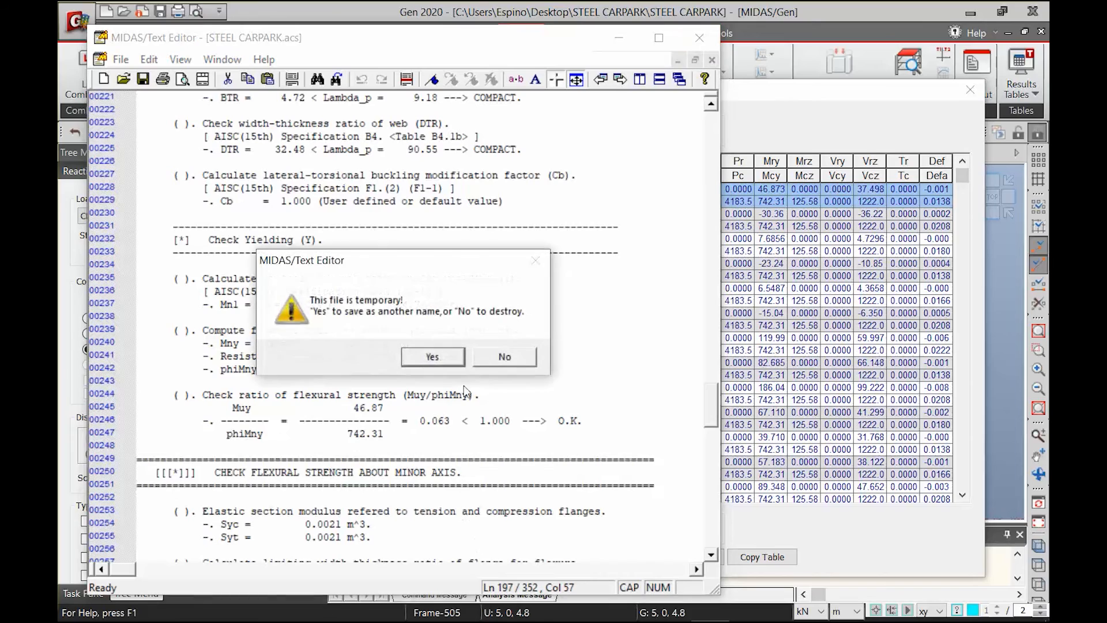
left_click(503, 356)
Deselect member 1, collapse the detail columns and sort the code checking results by property
left_click(395, 196)
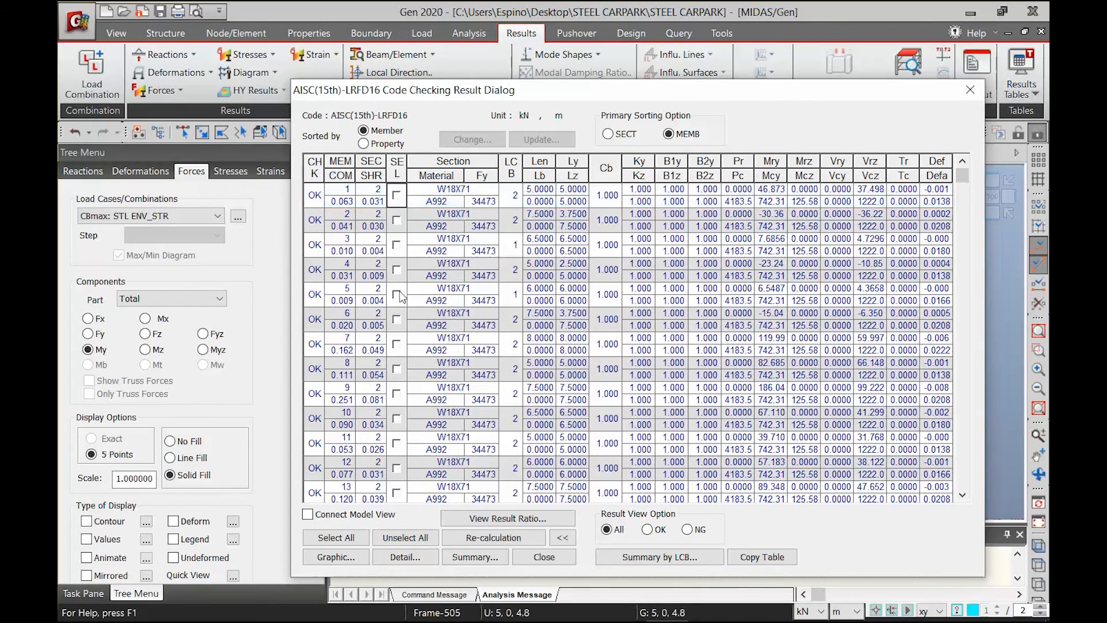
left_click(562, 538)
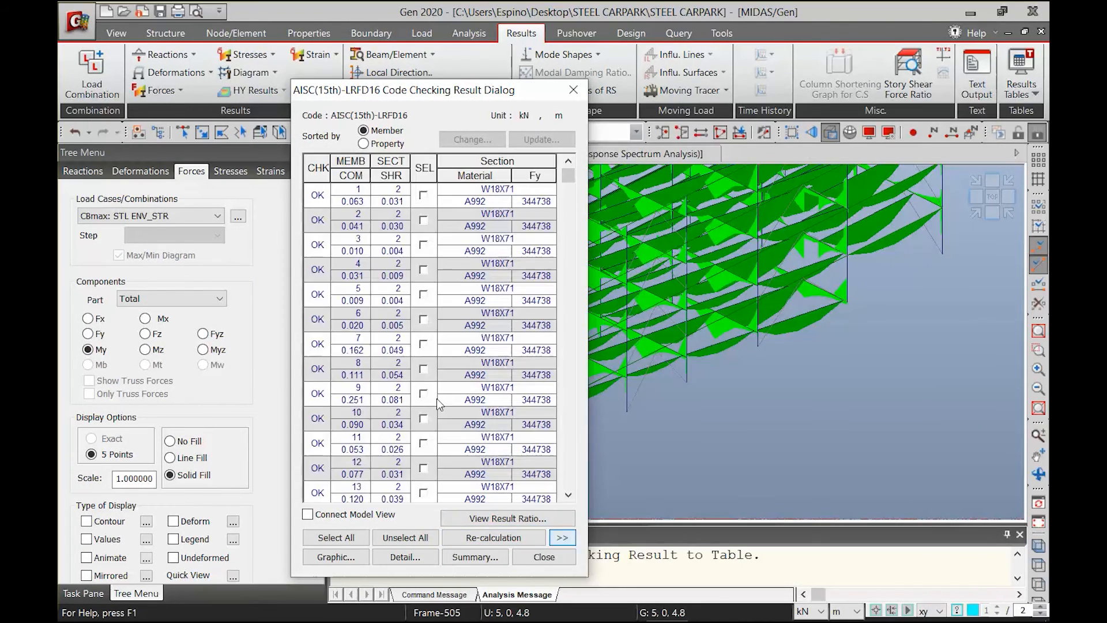
left_click(380, 144)
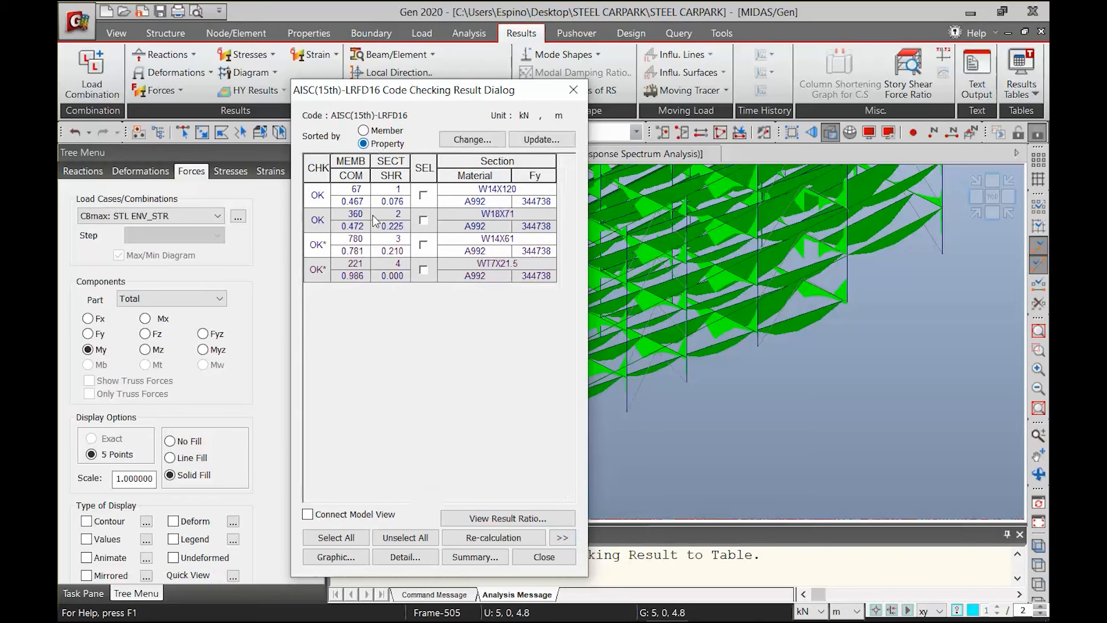
Search satisfied AISC10(US) I sections for property 1 with combined ratio 0.8 to 1, and change the section to W12X65
left_click(423, 196)
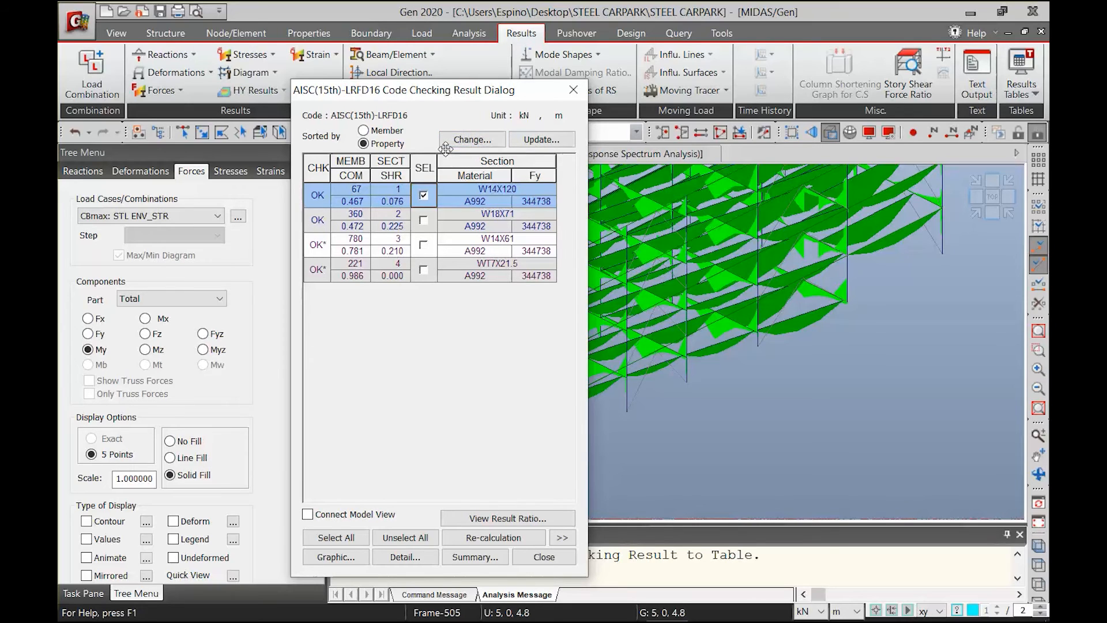
left_click(465, 141)
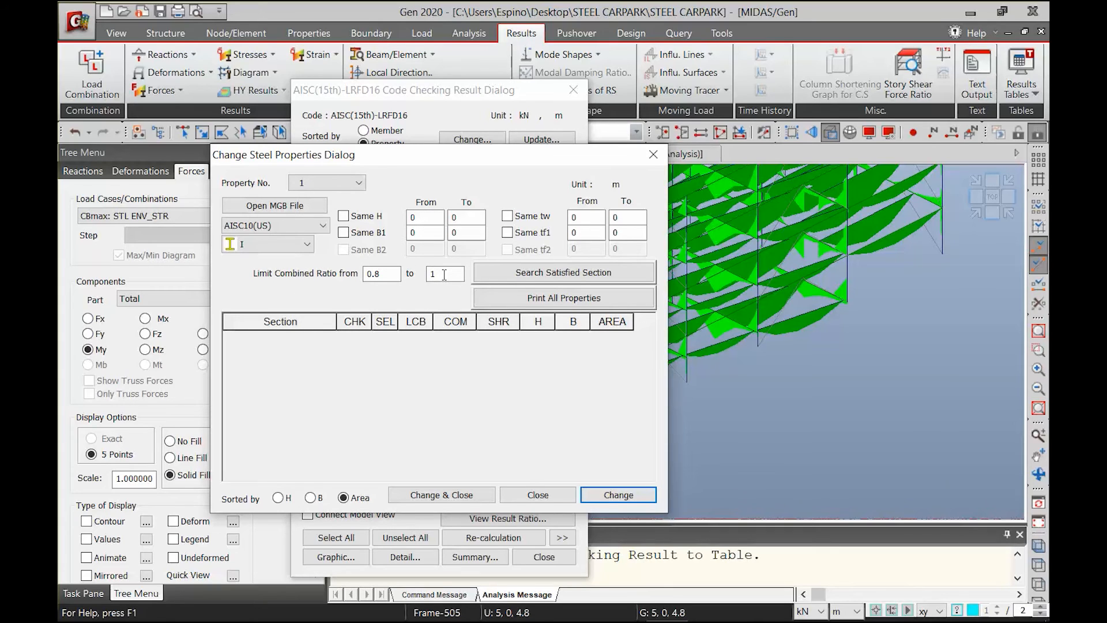
left_click_drag(428, 151, 785, 128)
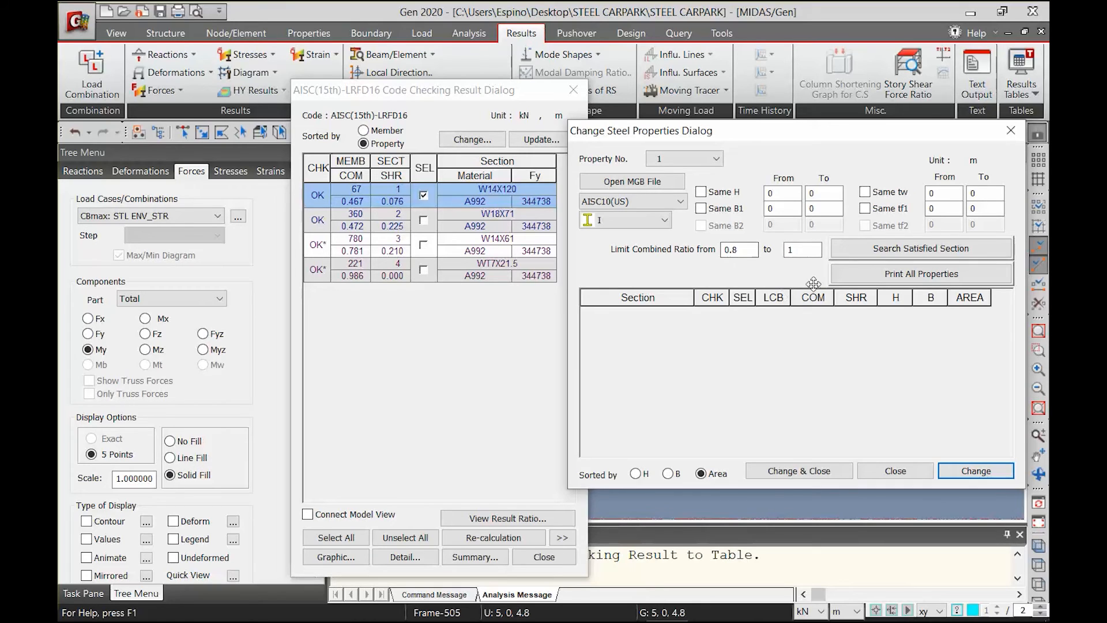
left_click(885, 257)
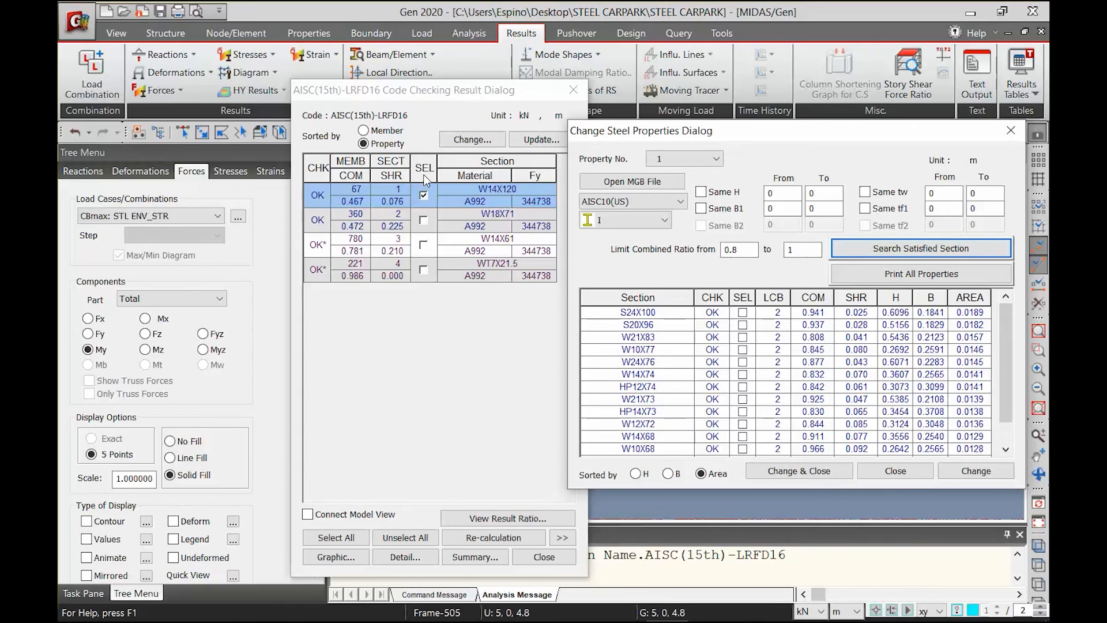
scroll(736, 427, "down", 1)
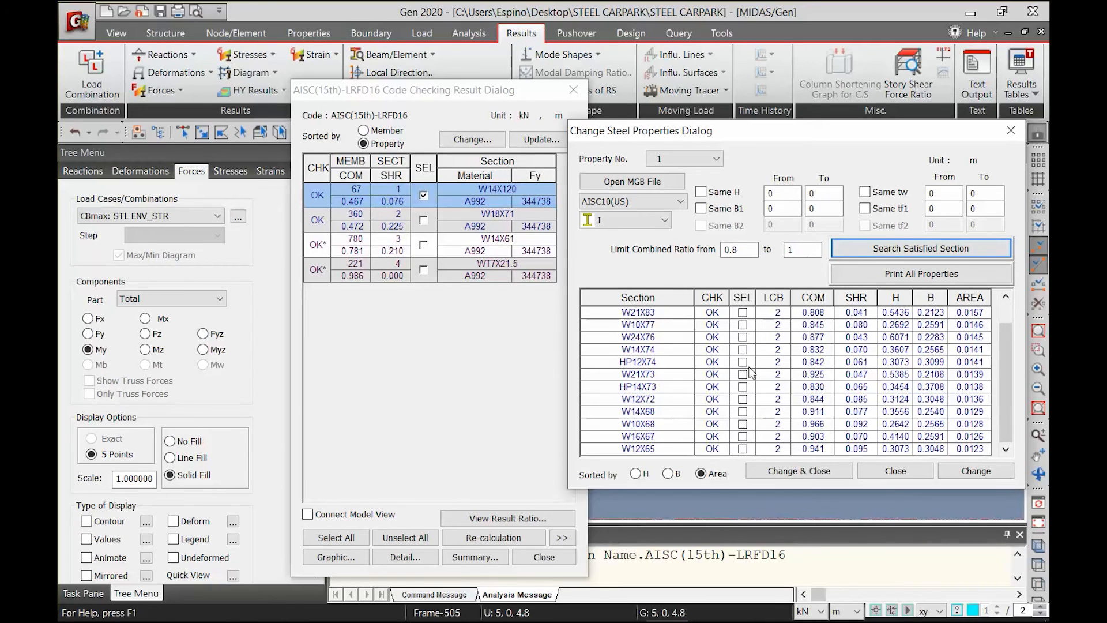
left_click(743, 449)
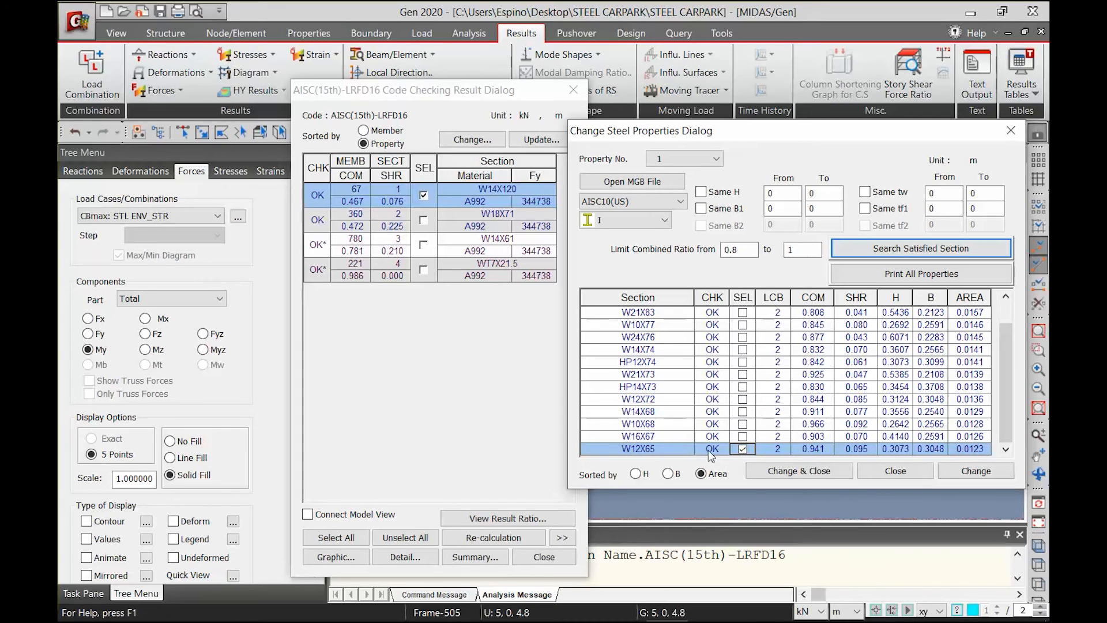
left_click(792, 471)
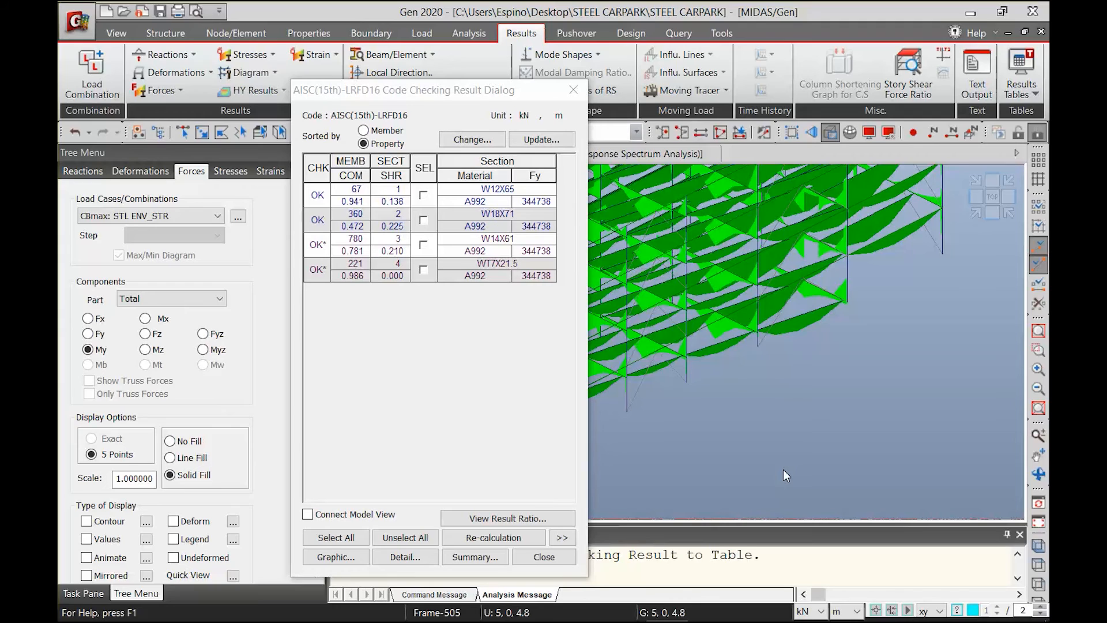
Update the model's section 1 with the changed W12X65 property, accepting deletion of the analysis and design results
left_click(526, 141)
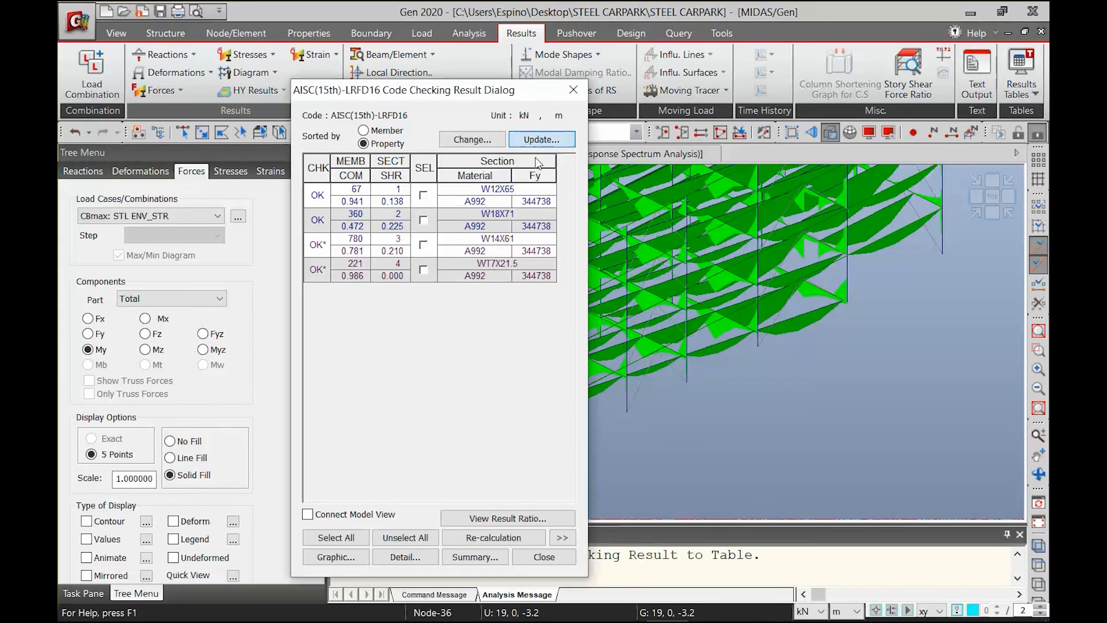
left_click(526, 141)
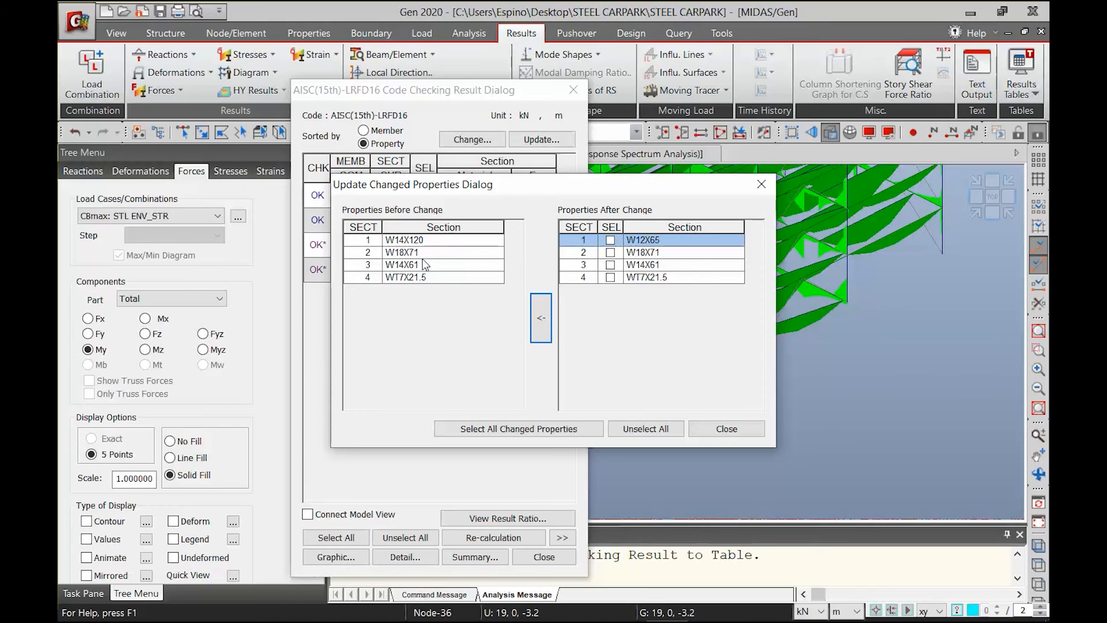
left_click_drag(427, 183, 618, 283)
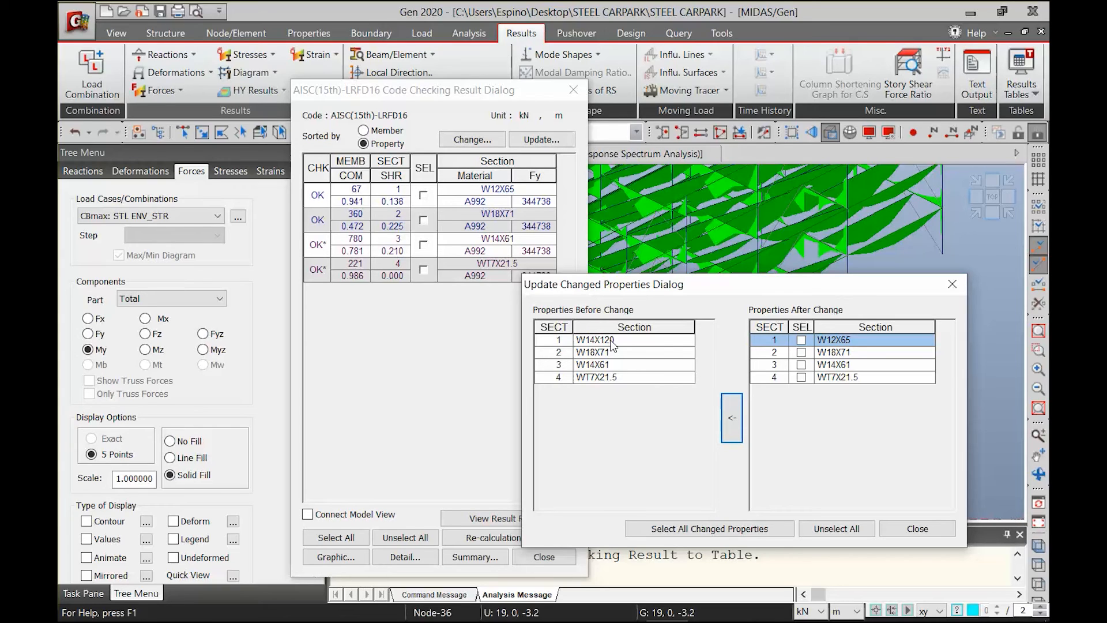
left_click(683, 530)
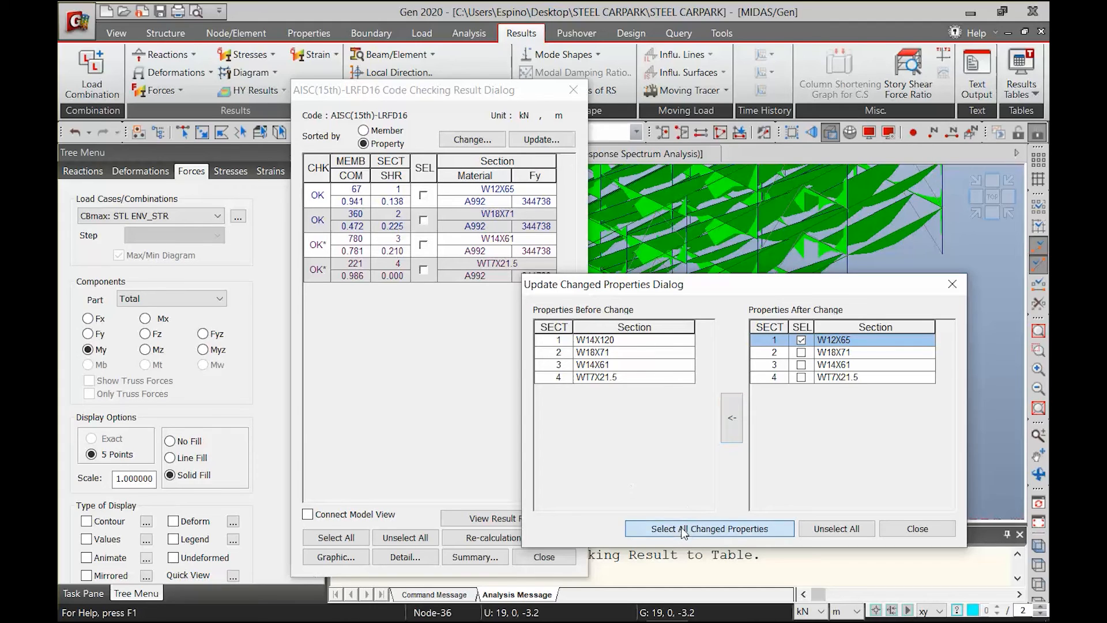
left_click(732, 429)
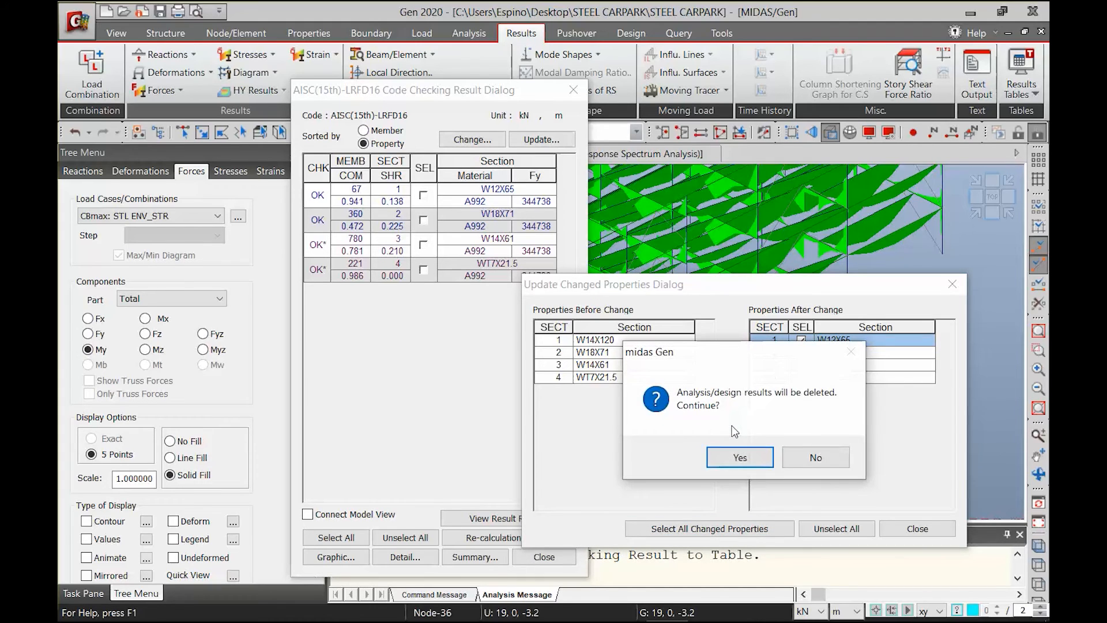
left_click(741, 459)
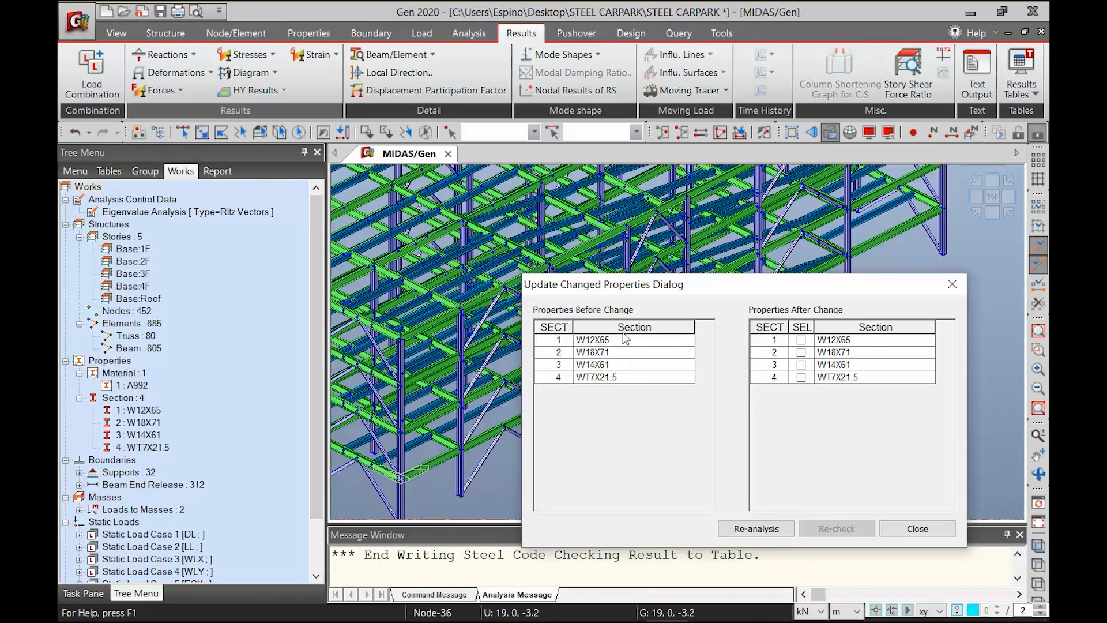
Re-analyse the model with the updated section and re-run the steel code check
left_click(756, 528)
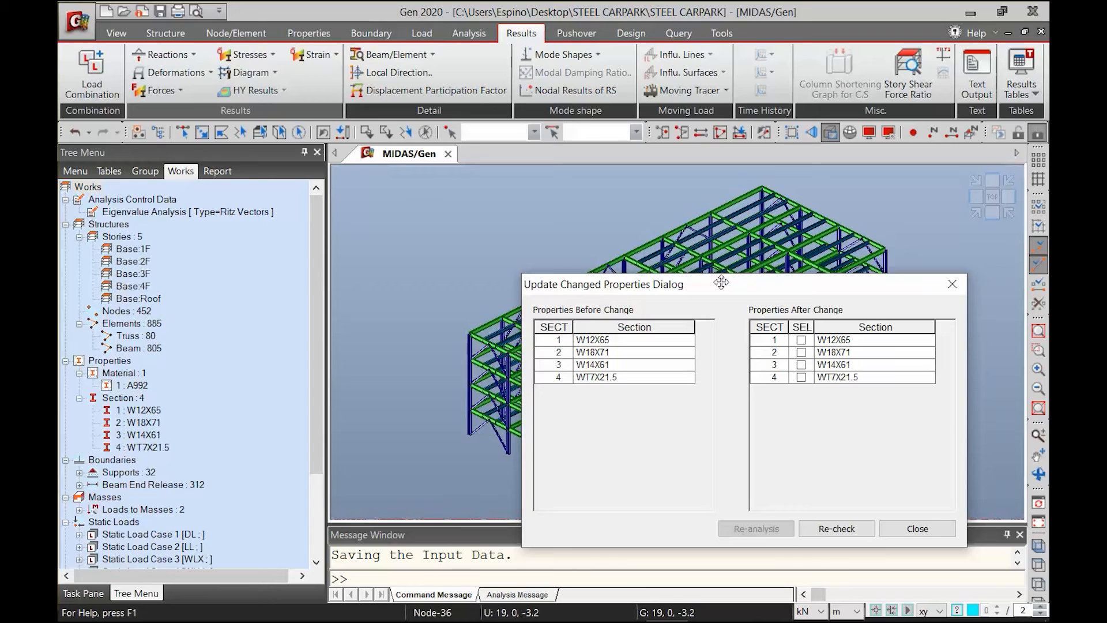
left_click_drag(683, 284, 242, 178)
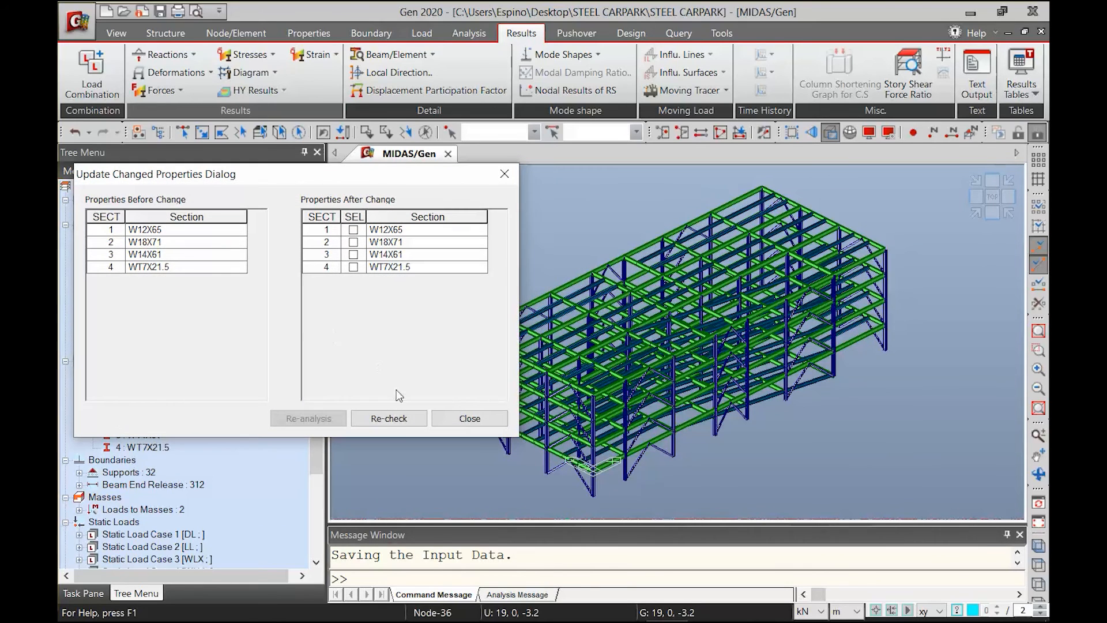
left_click(386, 420)
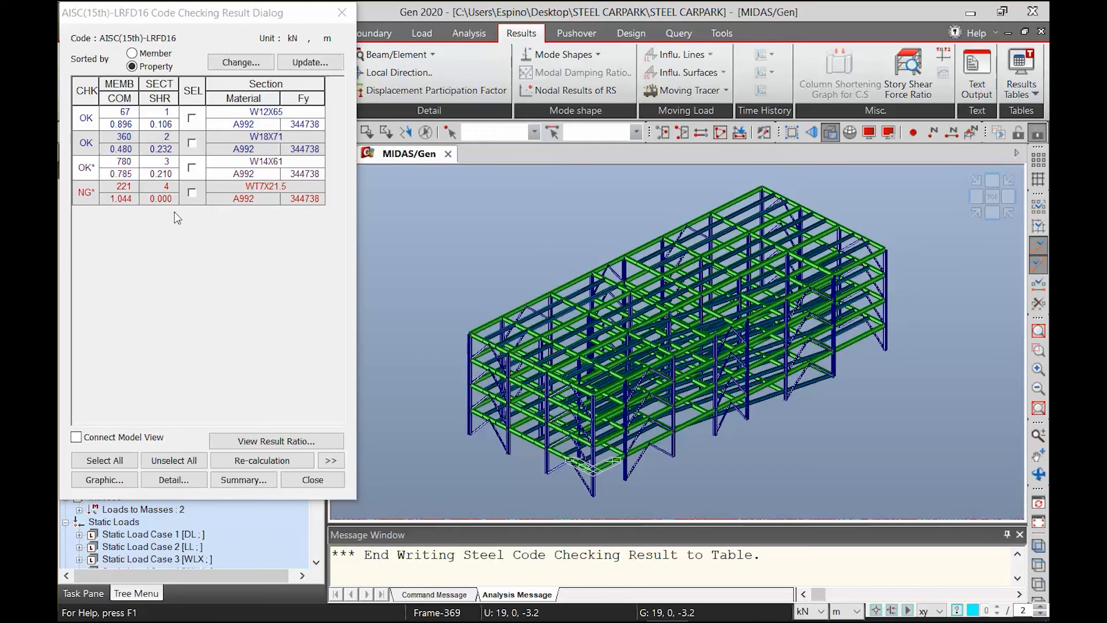
Open the graphic report for section 4, WT7X21.5, review its member forces, design parameters and strength checks, and close it
left_click(192, 193)
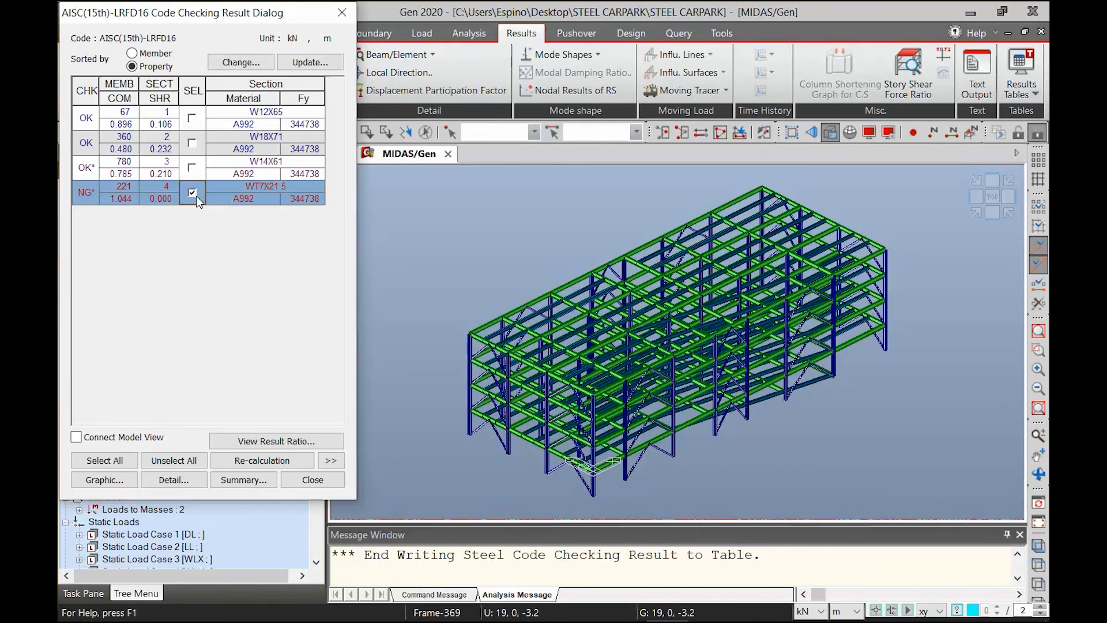
left_click(75, 478)
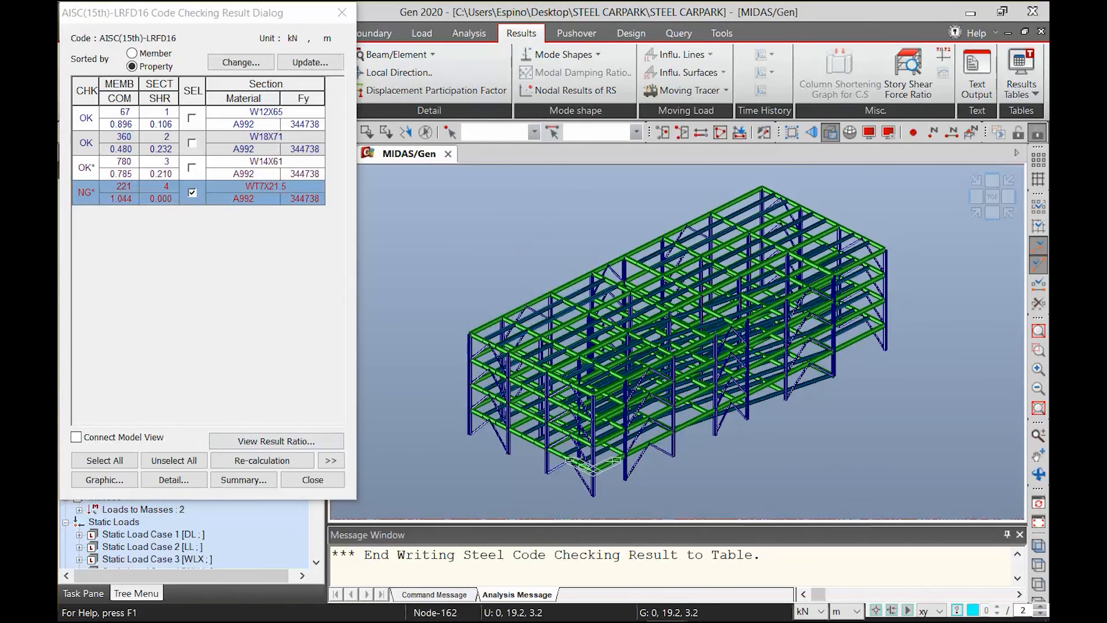
mouse_move(666, 604)
left_click(728, 544)
left_click(970, 13)
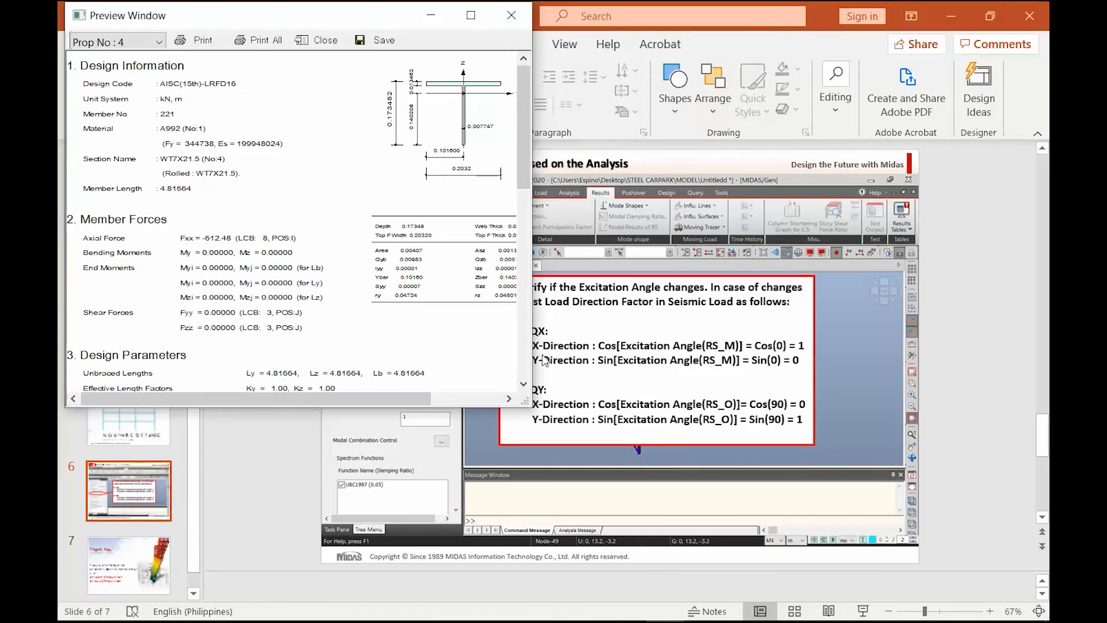
left_click_drag(525, 402, 752, 608)
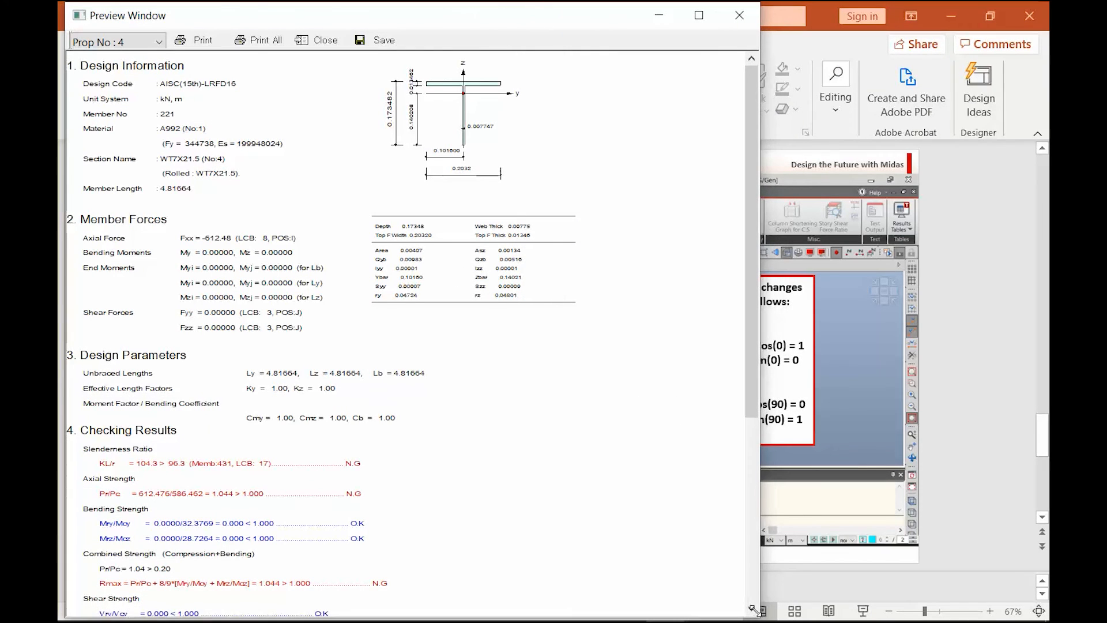
left_click_drag(201, 524, 235, 431)
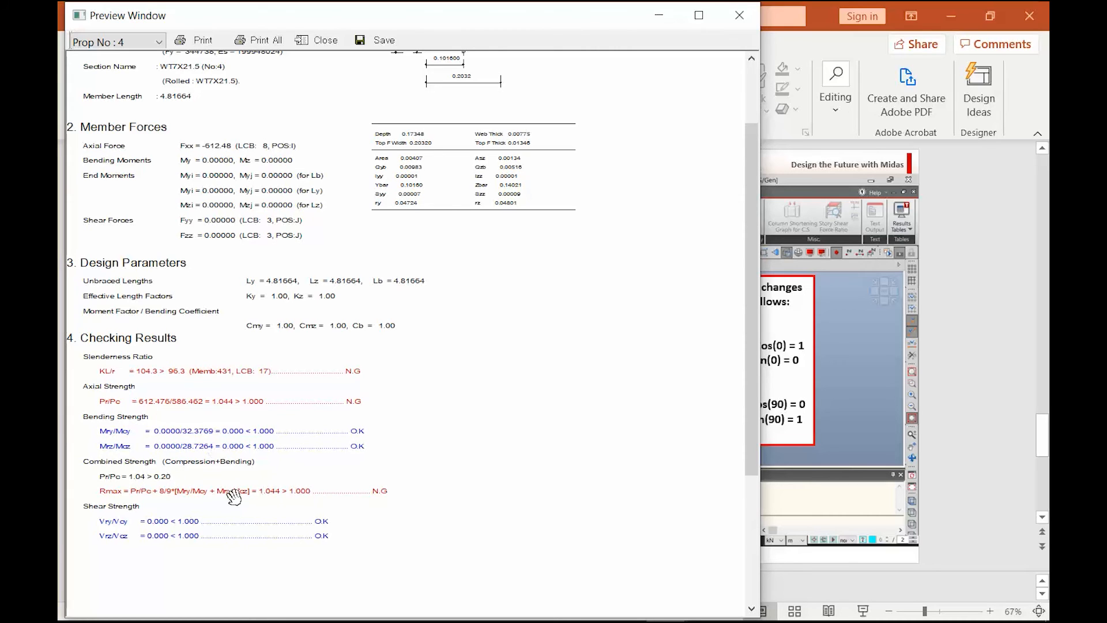
left_click_drag(232, 457, 249, 533)
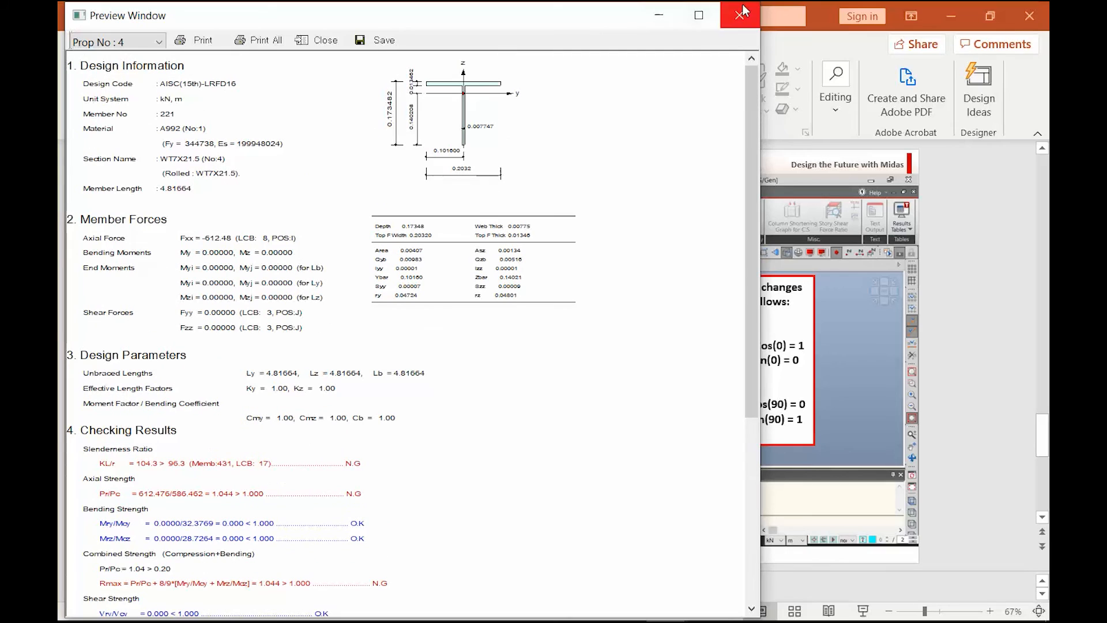
scroll(339, 461, "down", 4)
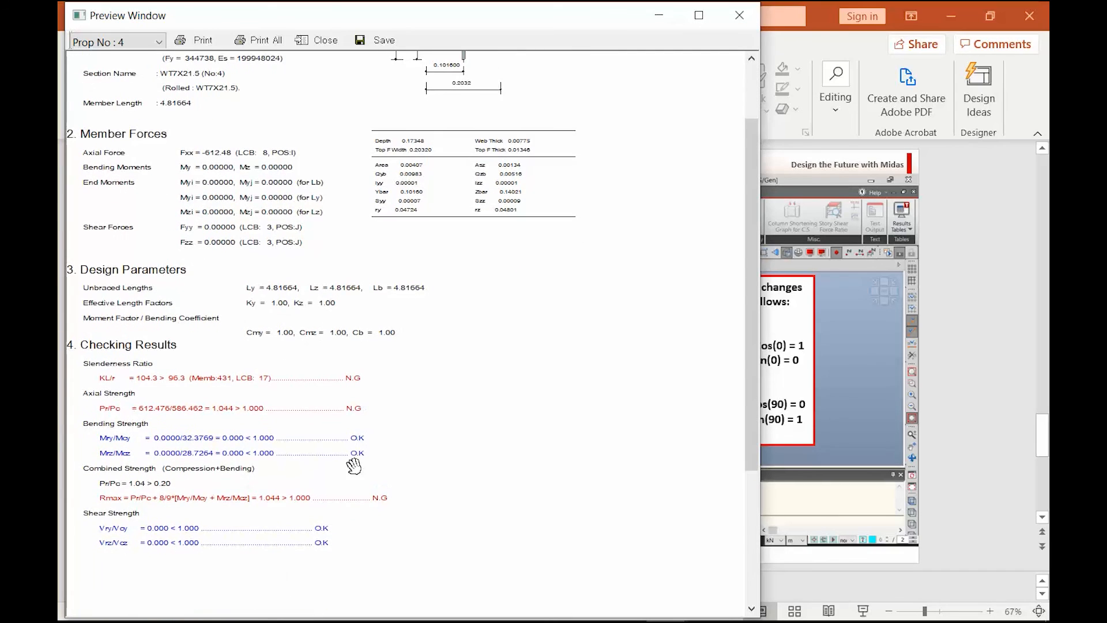
left_click(741, 18)
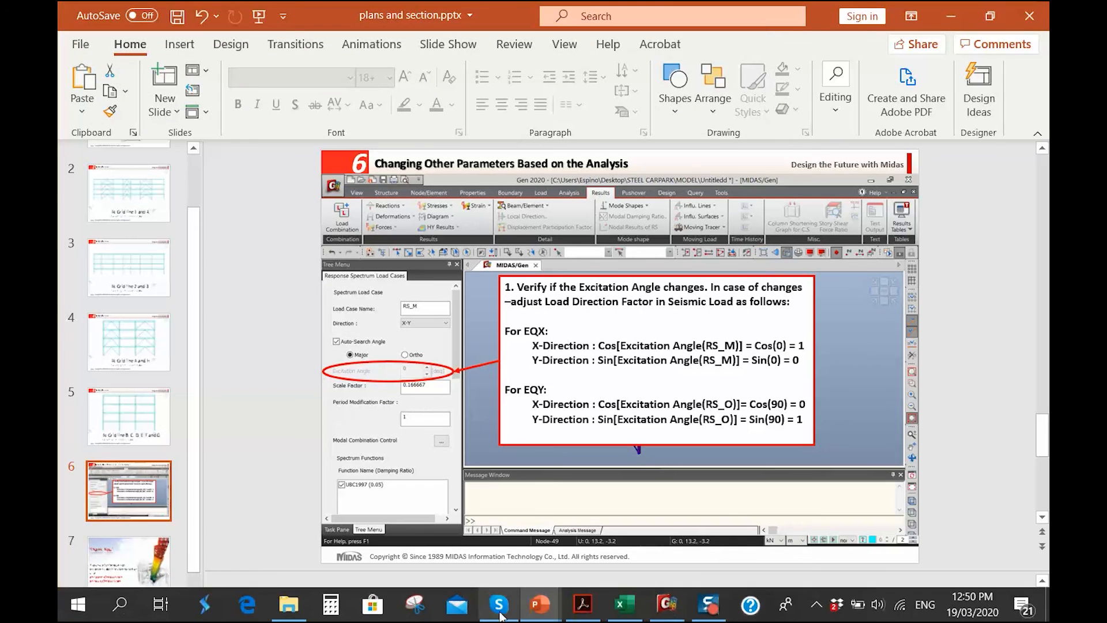
Switch back to midas Gen and open the detailed text report of the code check for section 4
left_click(666, 604)
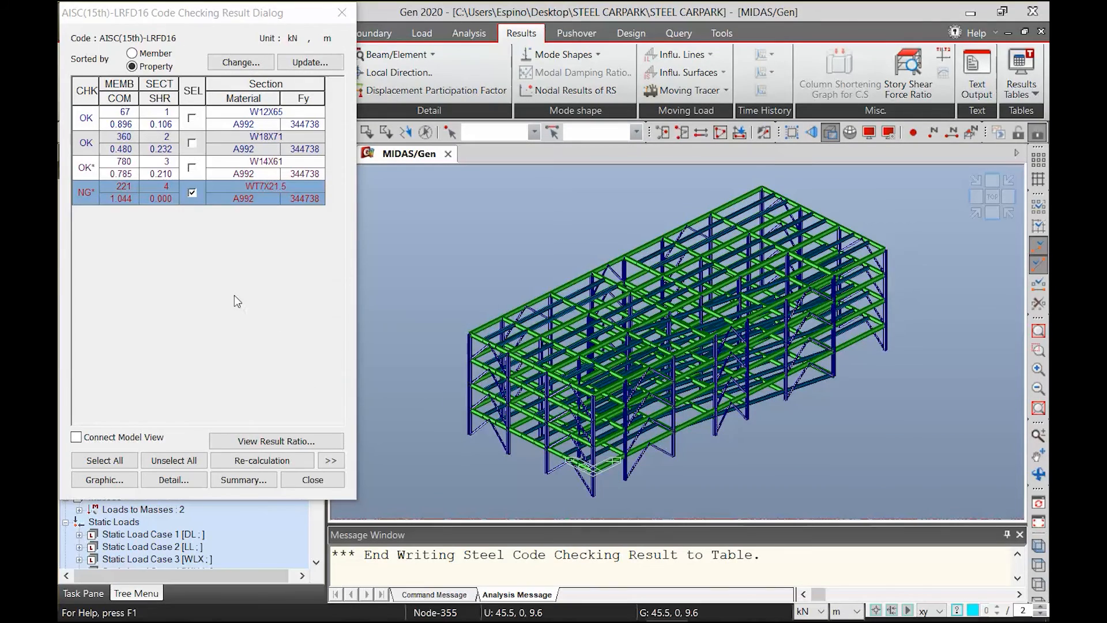
left_click(170, 480)
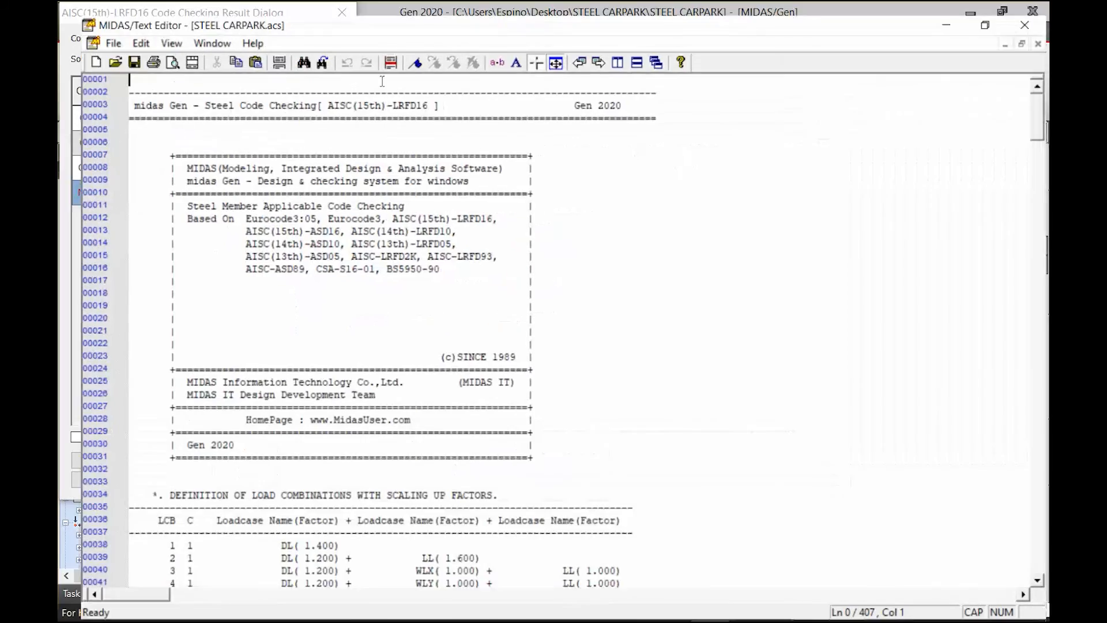
Enlarge the text report and examine its major-axis flexural, minor-axis flexural and combined strength checks for section 4
double_click(376, 81)
left_click_drag(1041, 119, 992, 451)
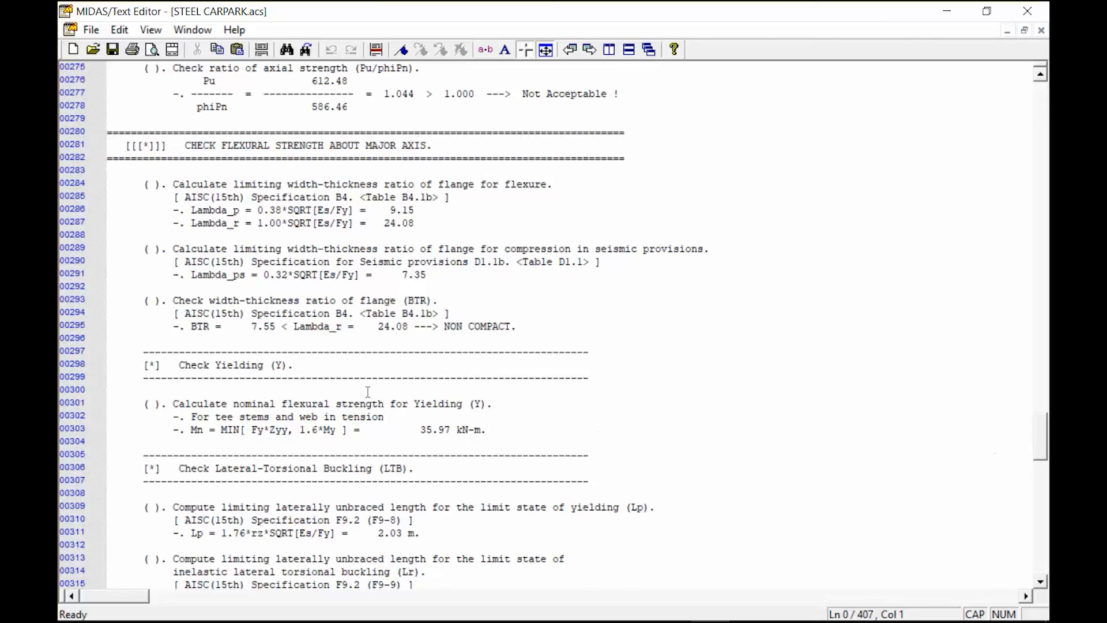
scroll(375, 392, "down", 7)
scroll(415, 388, "down", 20)
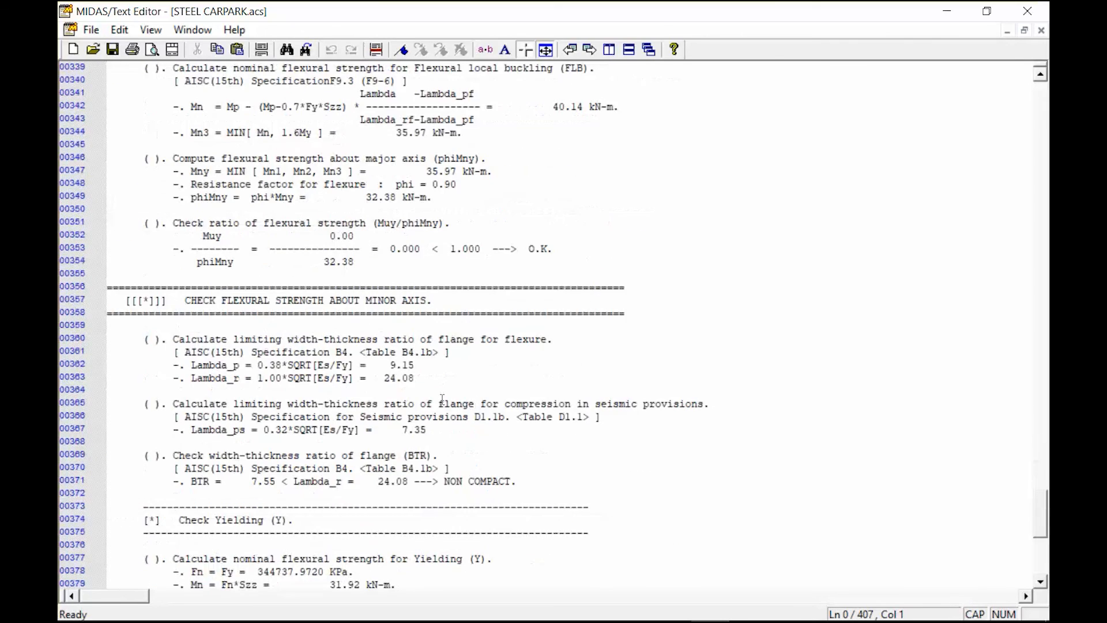
scroll(421, 418, "down", 9)
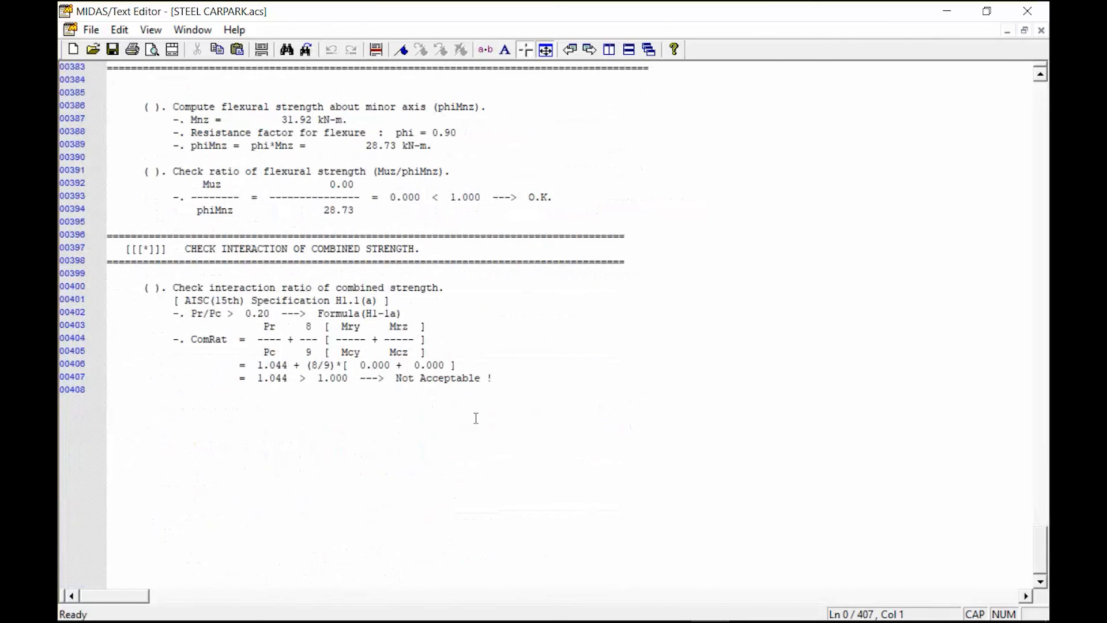
scroll(275, 369, "up", 3)
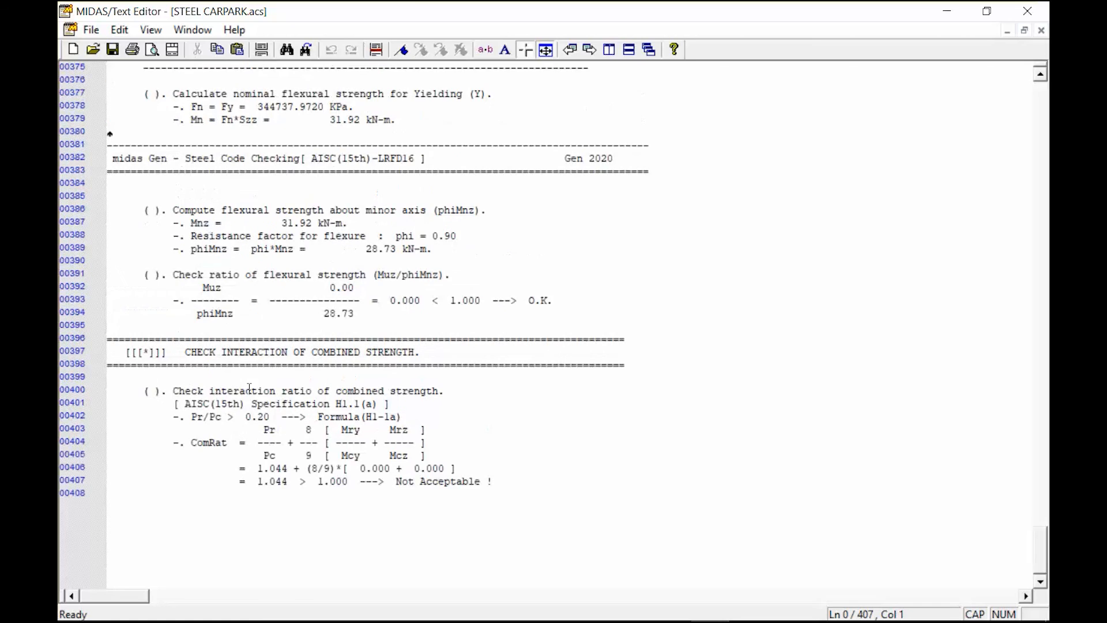
scroll(249, 387, "up", 9)
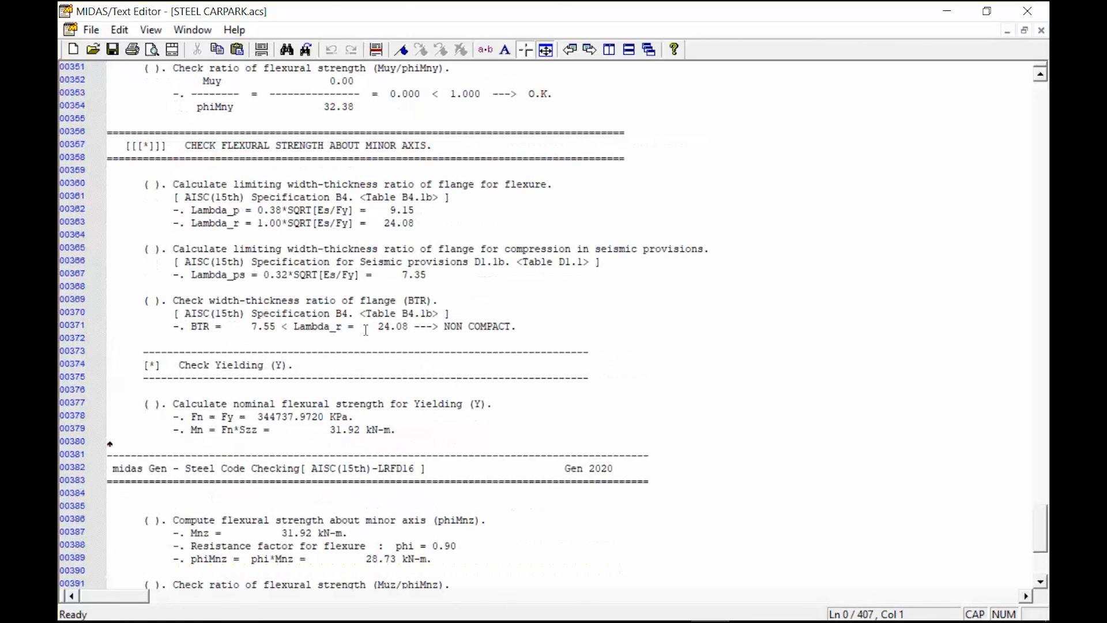
scroll(333, 313, "up", 3)
scroll(557, 319, "up", 3)
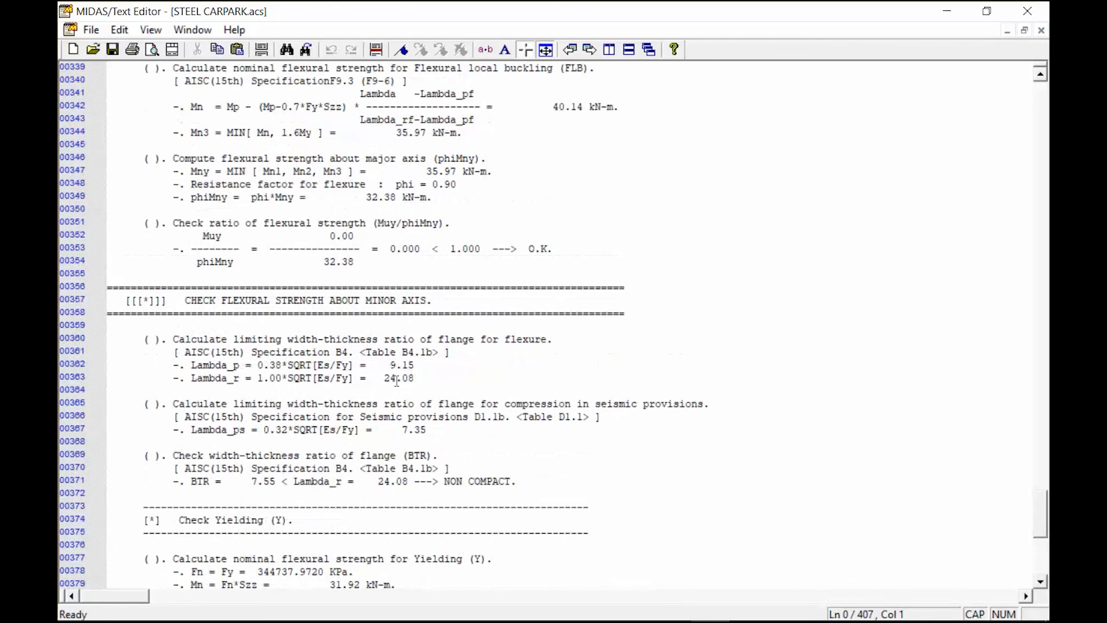
scroll(279, 371, "up", 3)
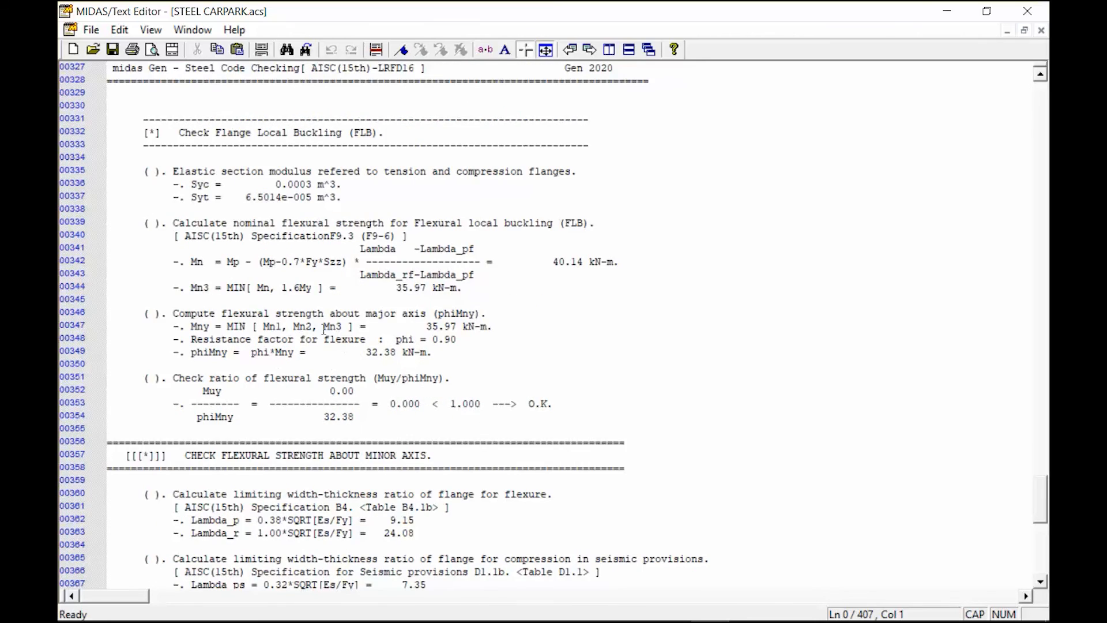
Examine the report's axial strength calculation, including the critical stress, the effective area and the Pu/phiPn ratio check
scroll(324, 329, "up", 12)
scroll(307, 339, "up", 9)
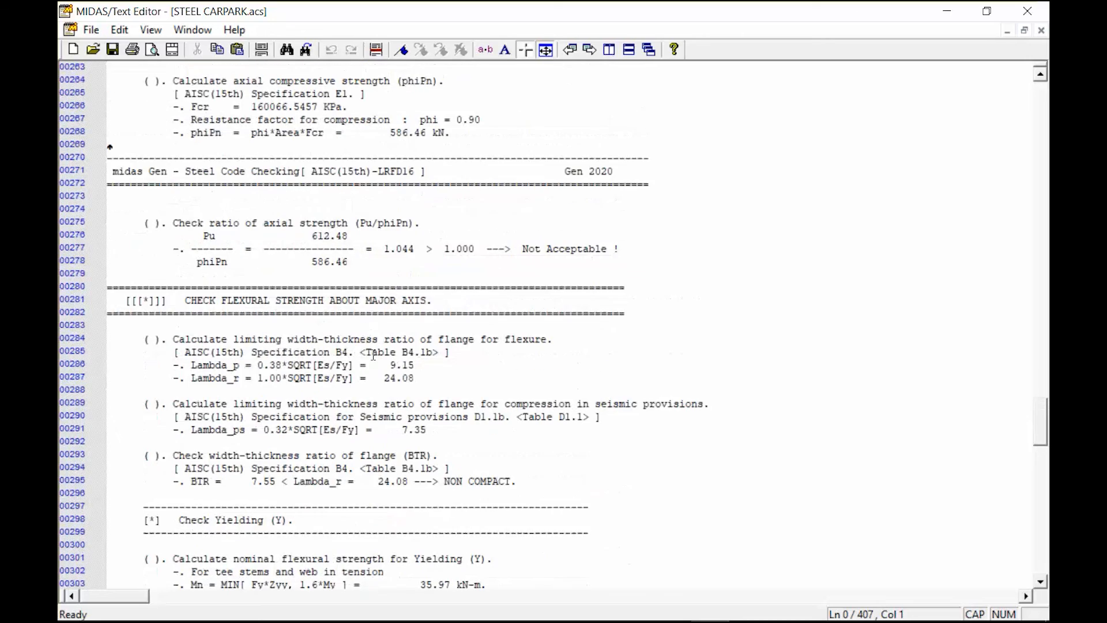
scroll(380, 359, "up", 1)
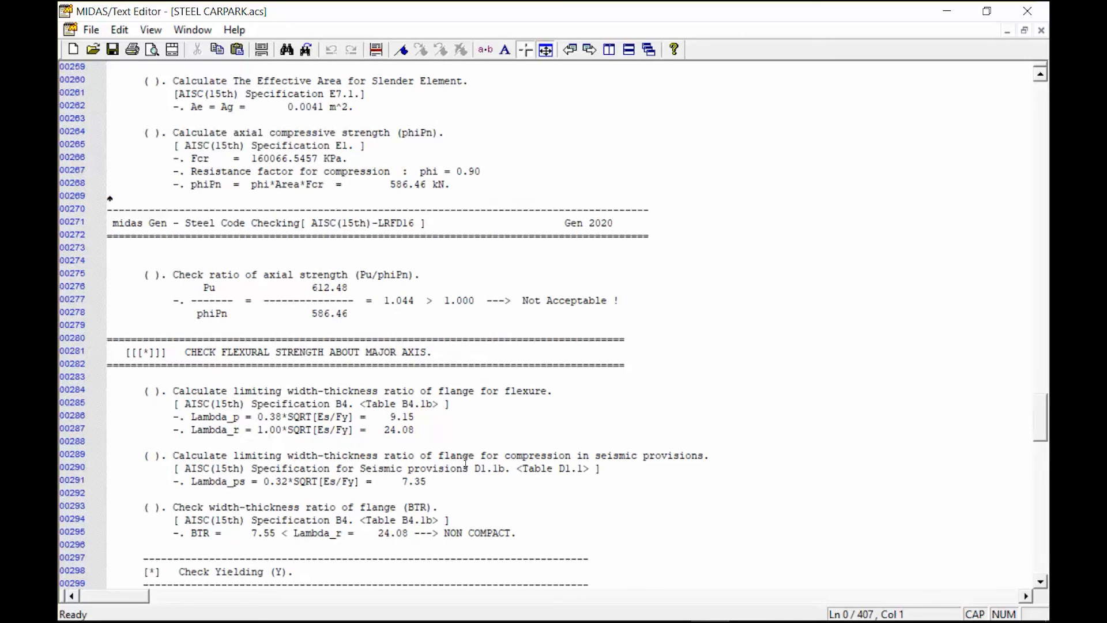
scroll(526, 429, "down", 3)
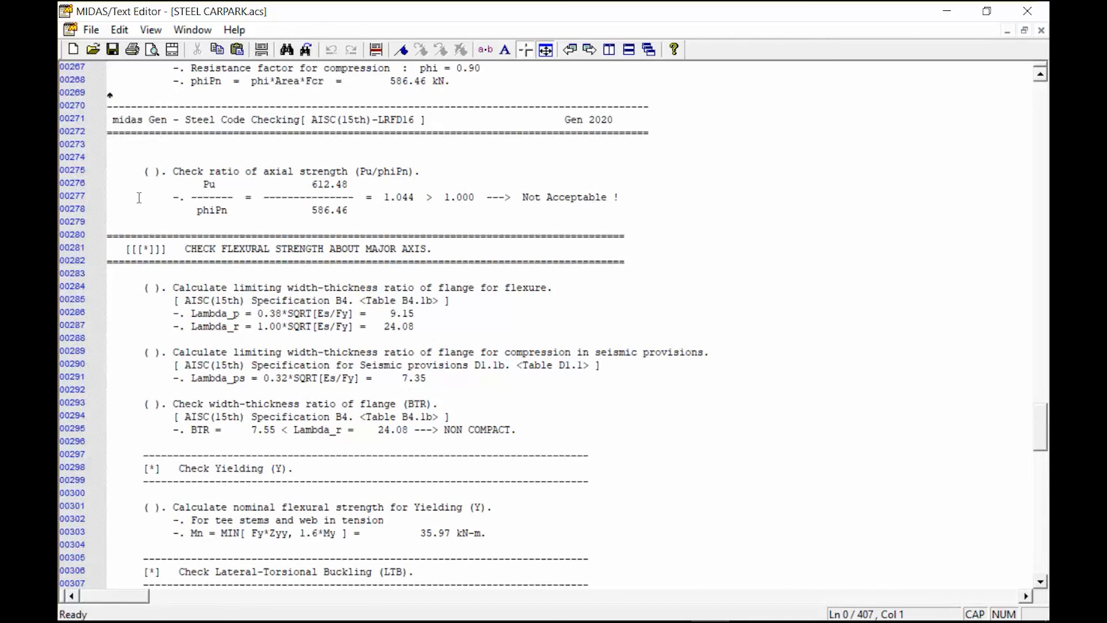
scroll(270, 231, "up", 7)
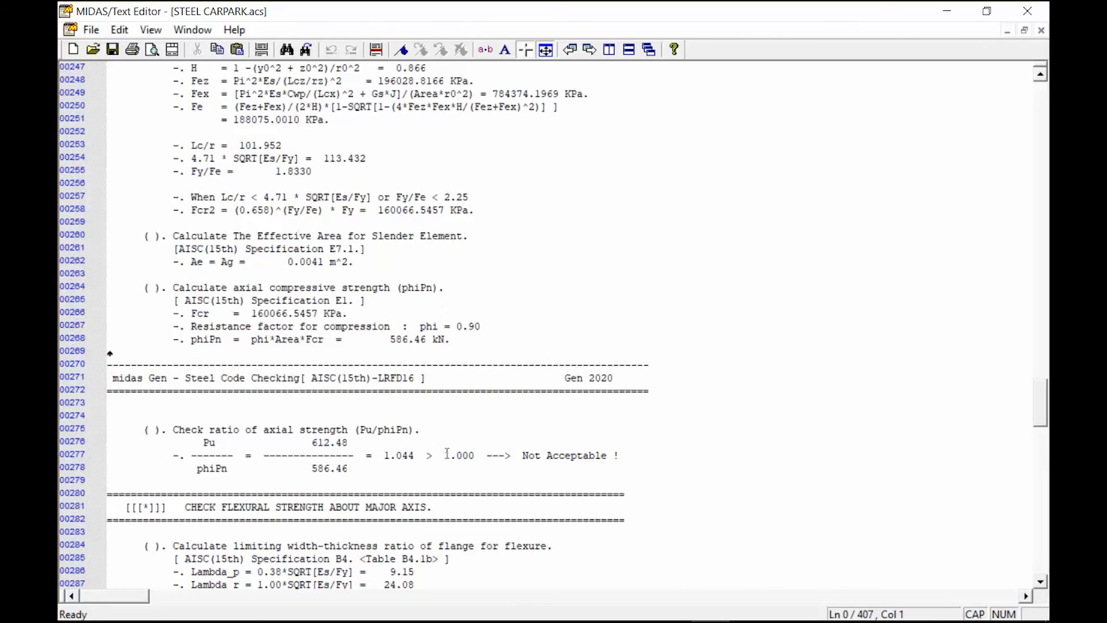
left_click_drag(181, 442, 567, 478)
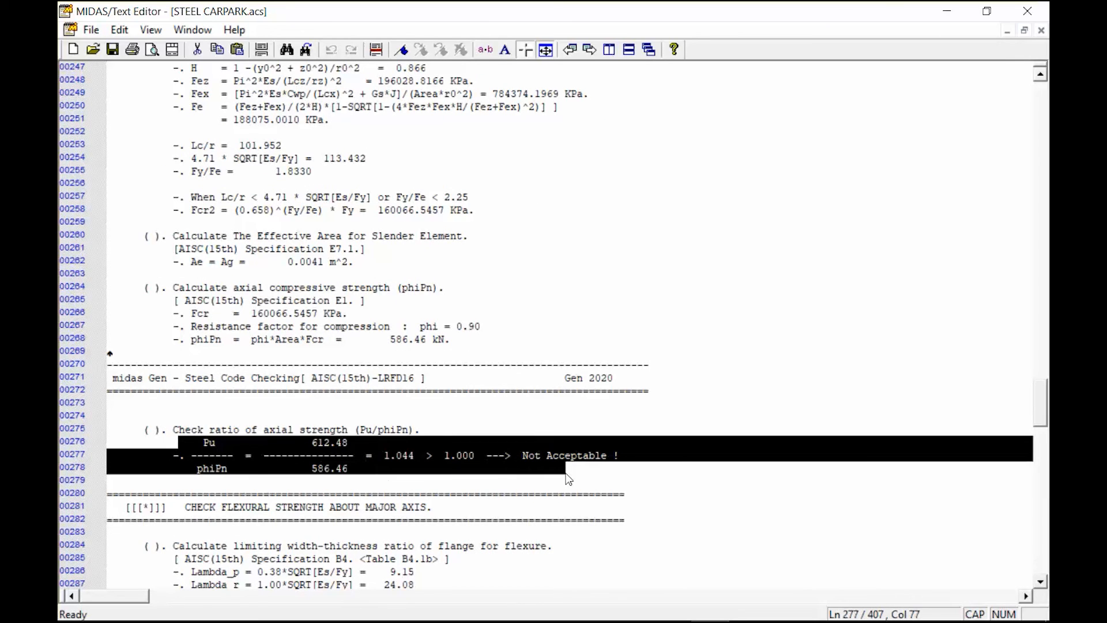
left_click(414, 378)
scroll(326, 412, "up", 4)
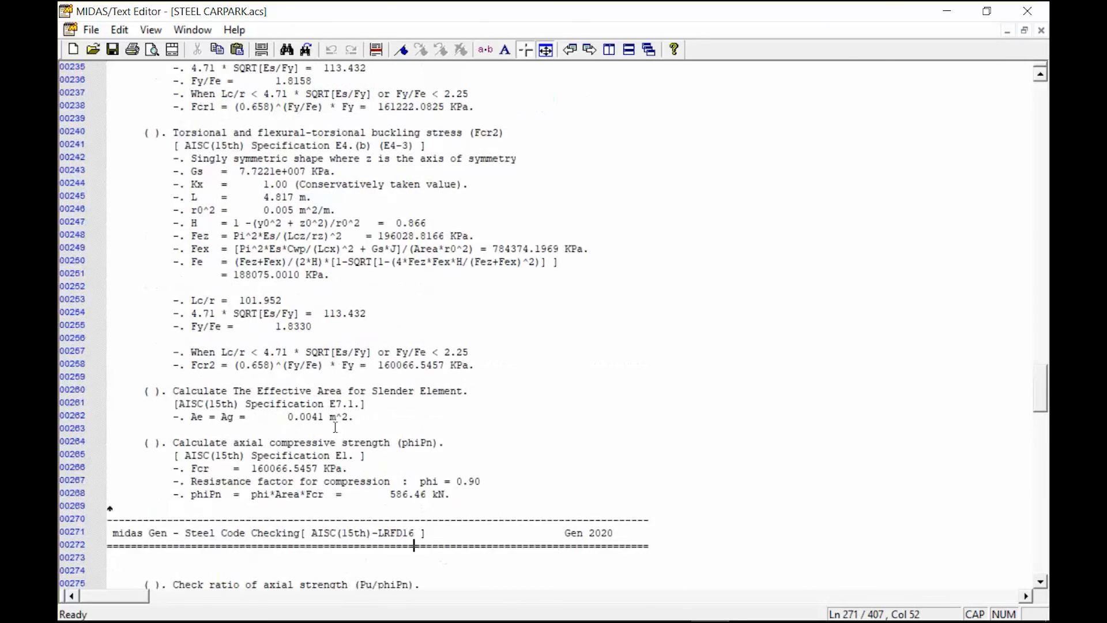
scroll(346, 438, "up", 3)
scroll(408, 485, "down", 7)
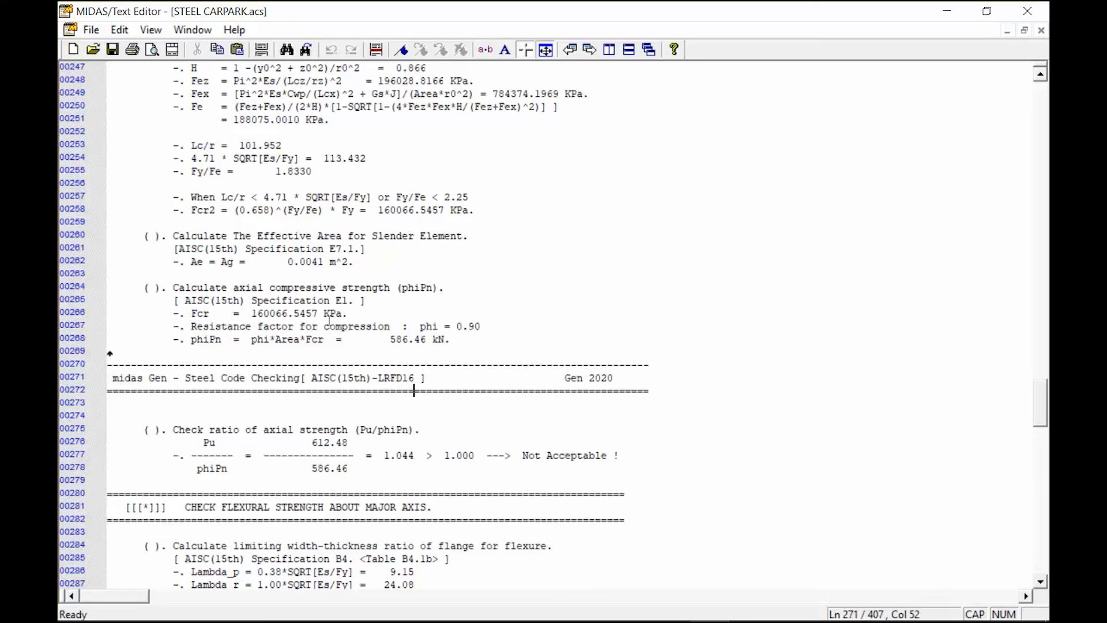
scroll(328, 319, "up", 2)
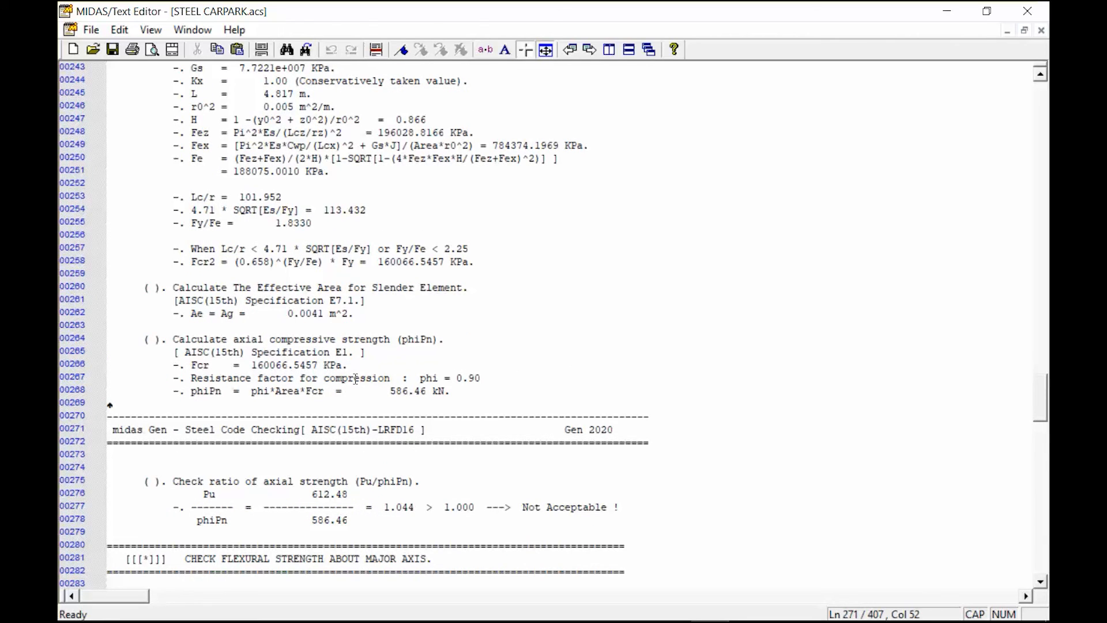
left_click(408, 507)
left_click(404, 508)
scroll(393, 404, "up", 4)
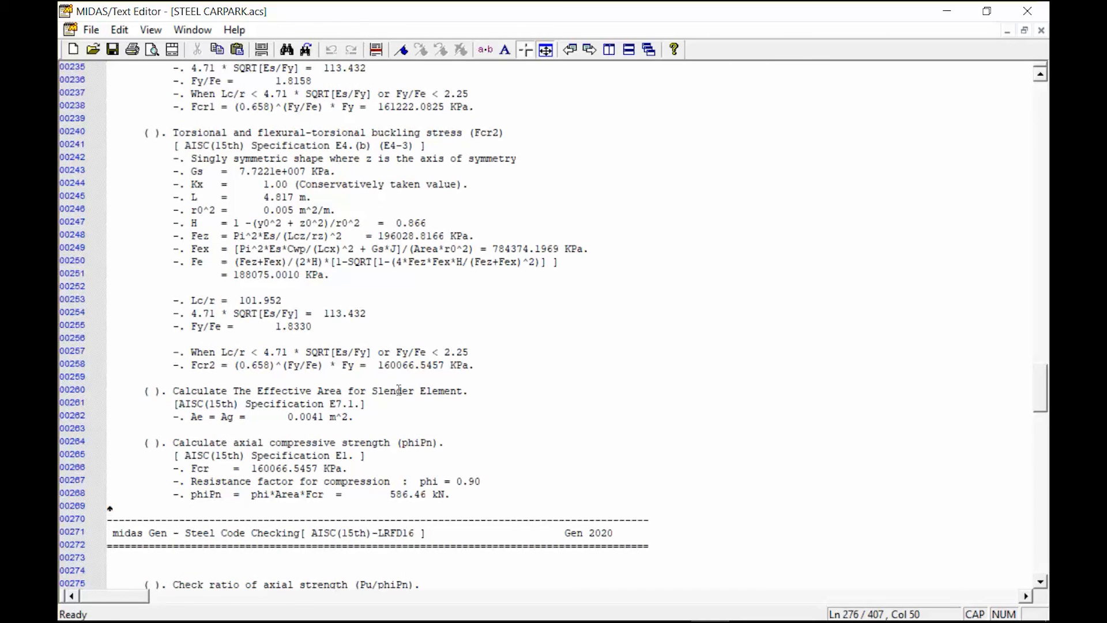
Close the detailed text report and the code checking results
left_click(1023, 12)
left_click(654, 354)
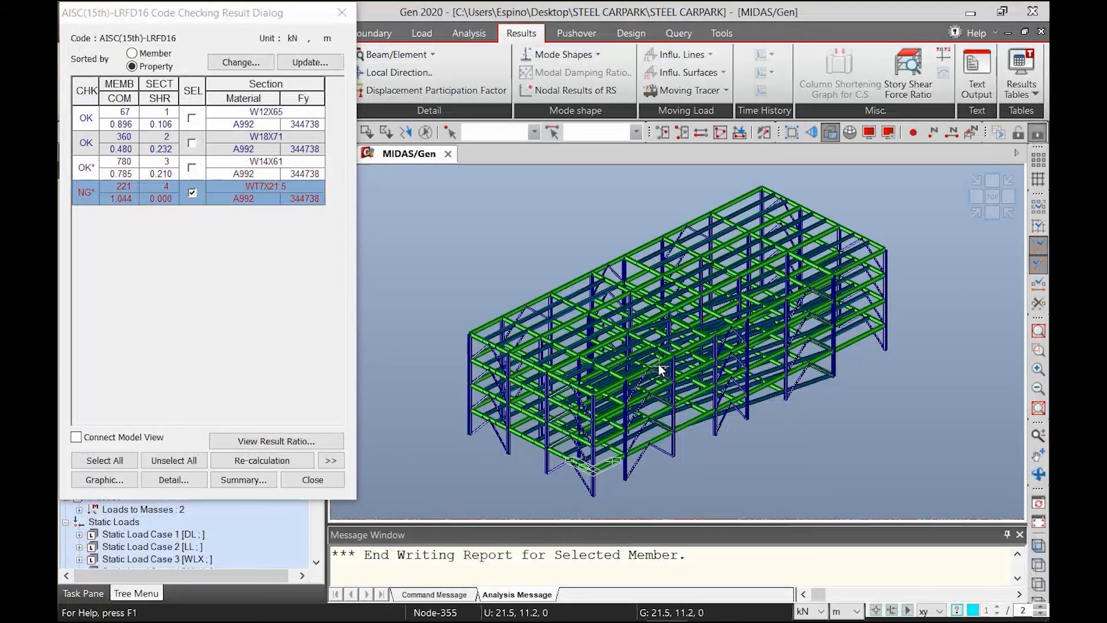
left_click(312, 479)
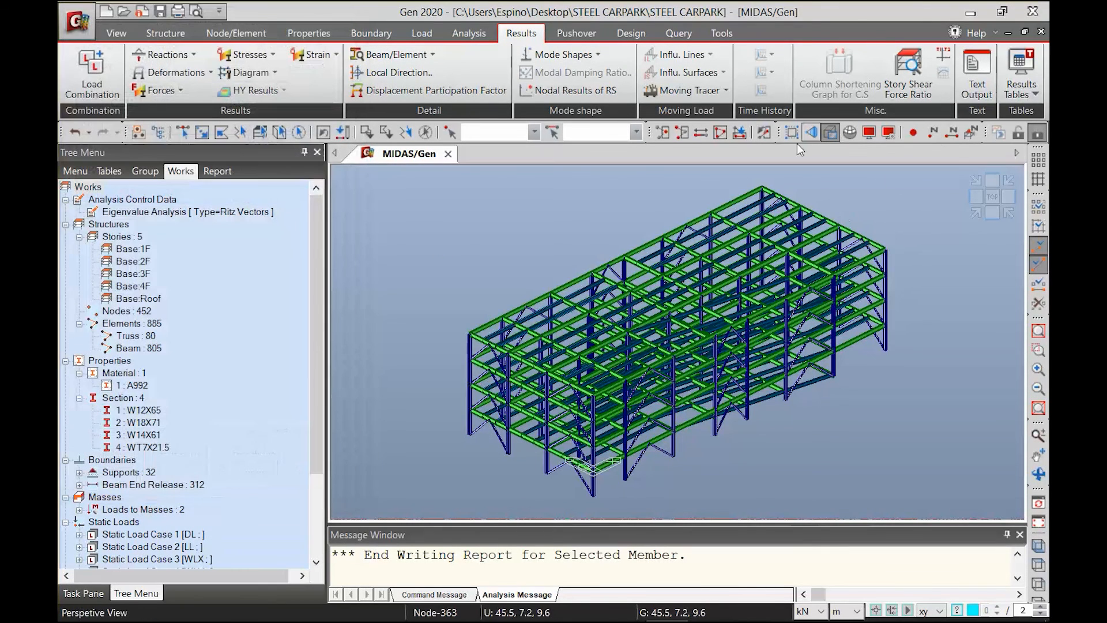
Activate only the floor members of story 2F in the model view
left_click(722, 132)
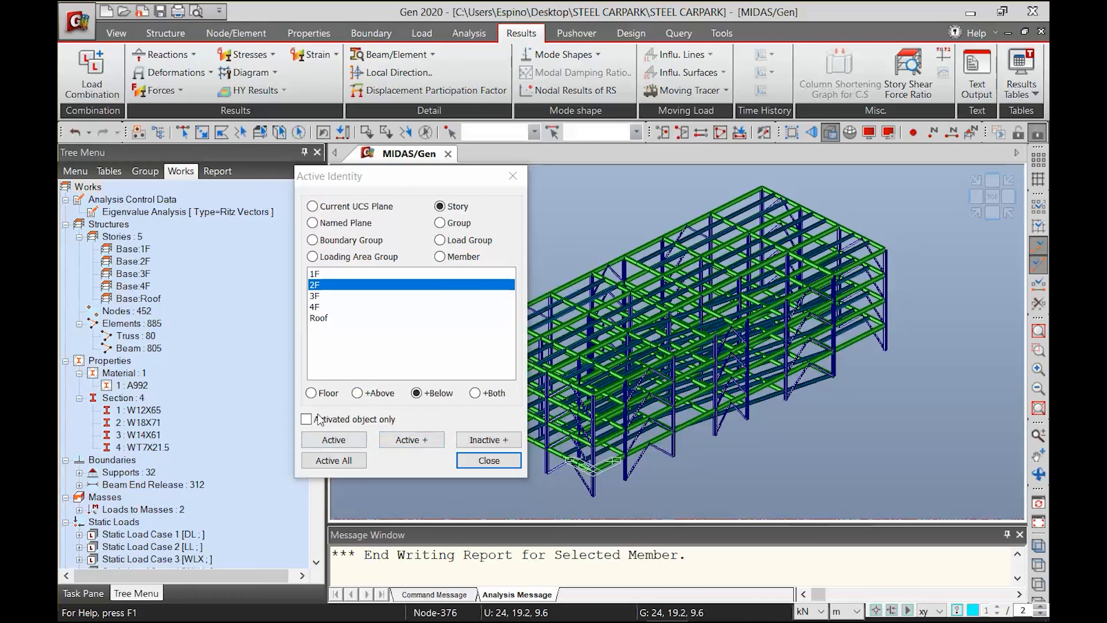
left_click(327, 398)
left_click(332, 439)
left_click(488, 460)
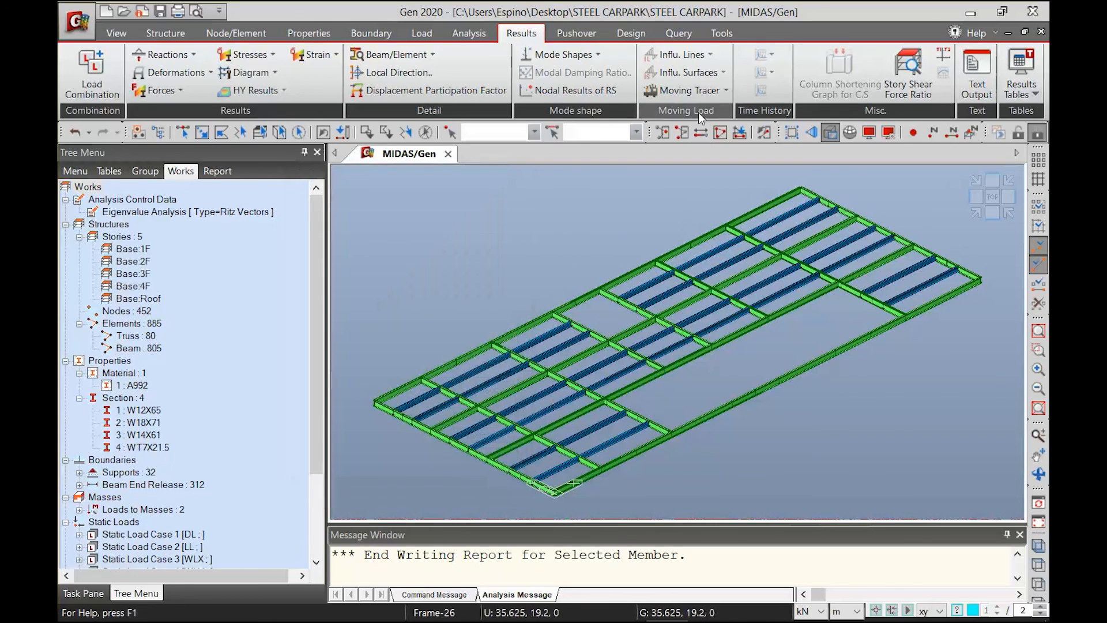
Display the steel design results for all combinations as combined-ratio contours with values, and view the floor in plan
left_click(631, 33)
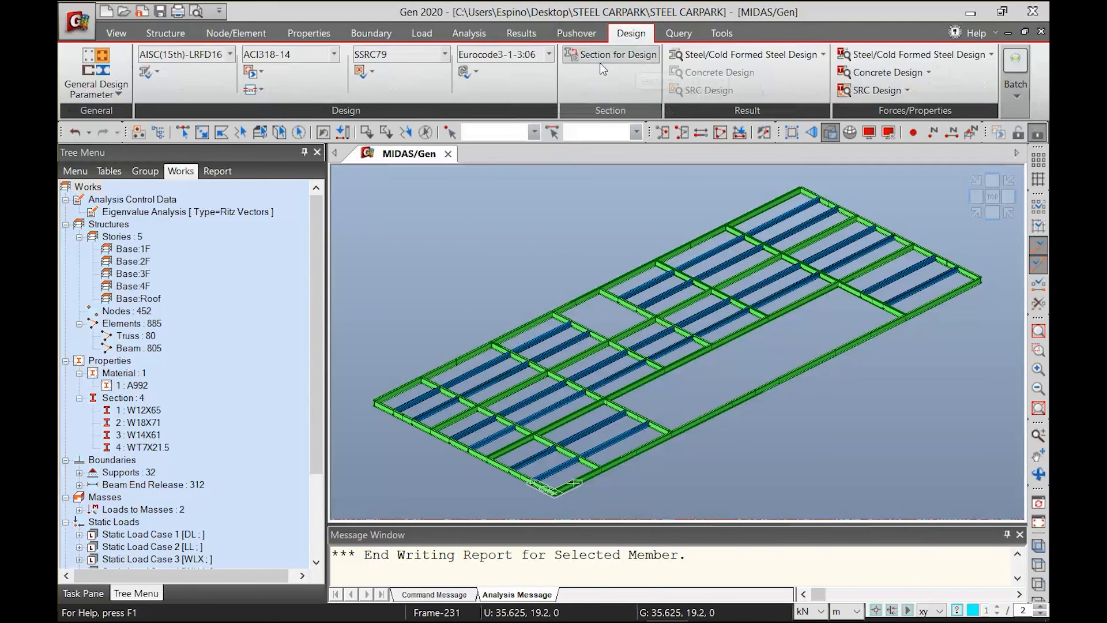
left_click(715, 54)
left_click(709, 70)
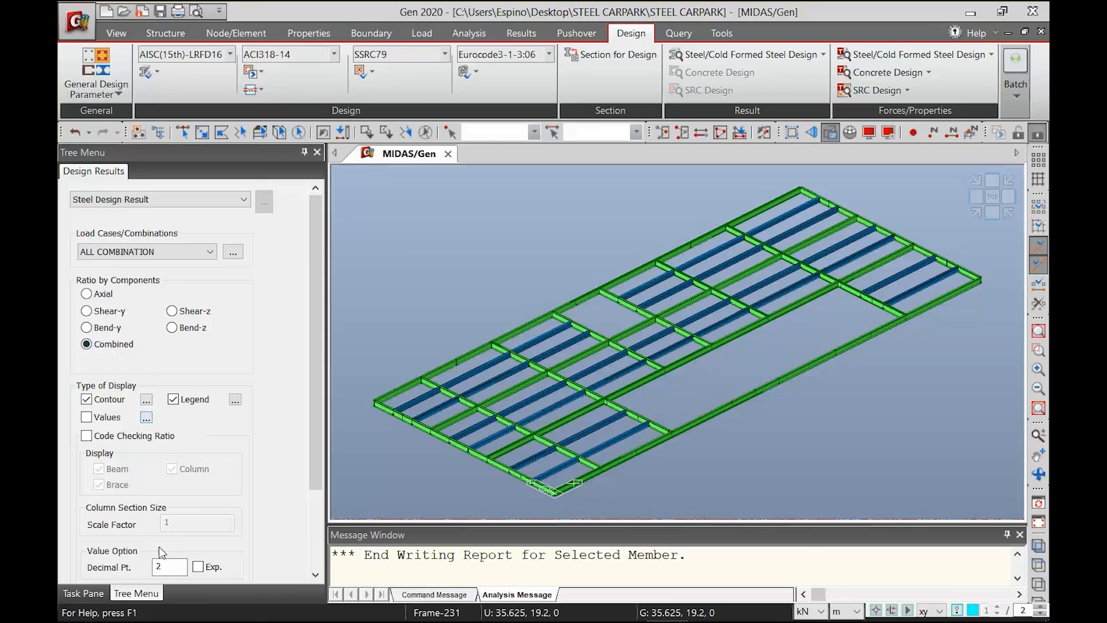
scroll(321, 482, "down", 3)
left_click(163, 502)
left_click(87, 311)
left_click(153, 503)
scroll(494, 427, "up", 3)
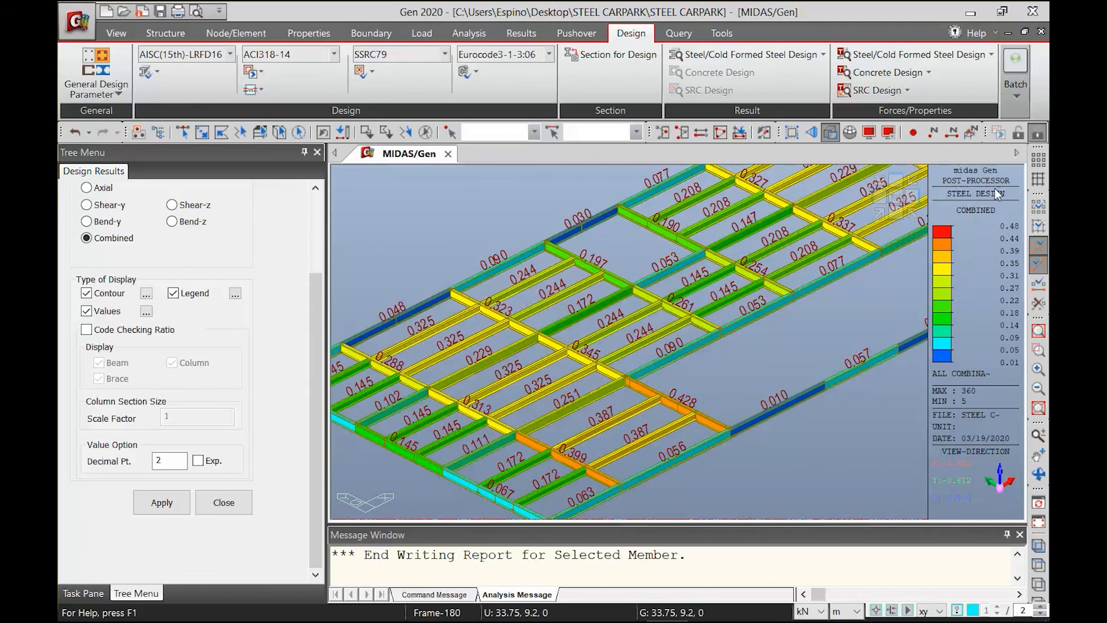
left_click(898, 195)
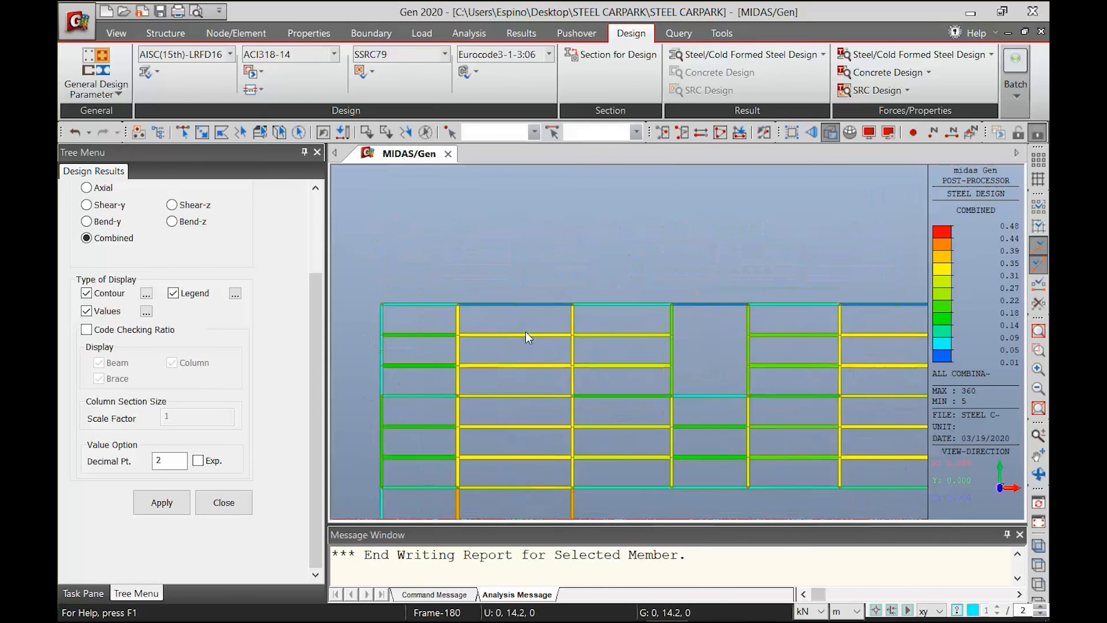
Show the code checking ratios for beams, columns and braces instead of the contours
left_click_drag(315, 326, 330, 255)
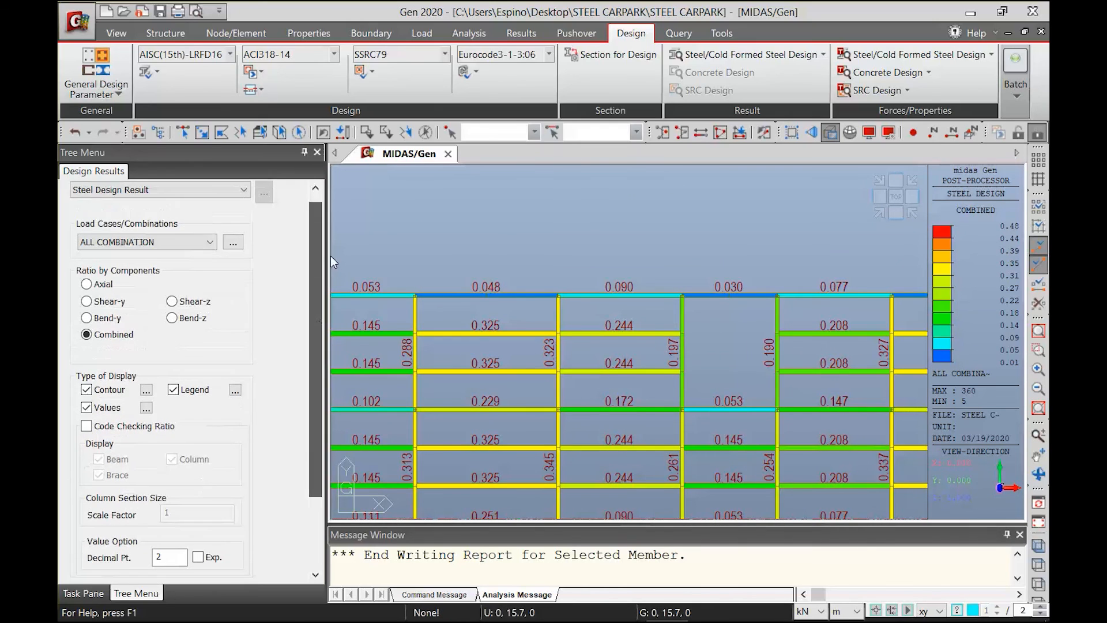
left_click(104, 429)
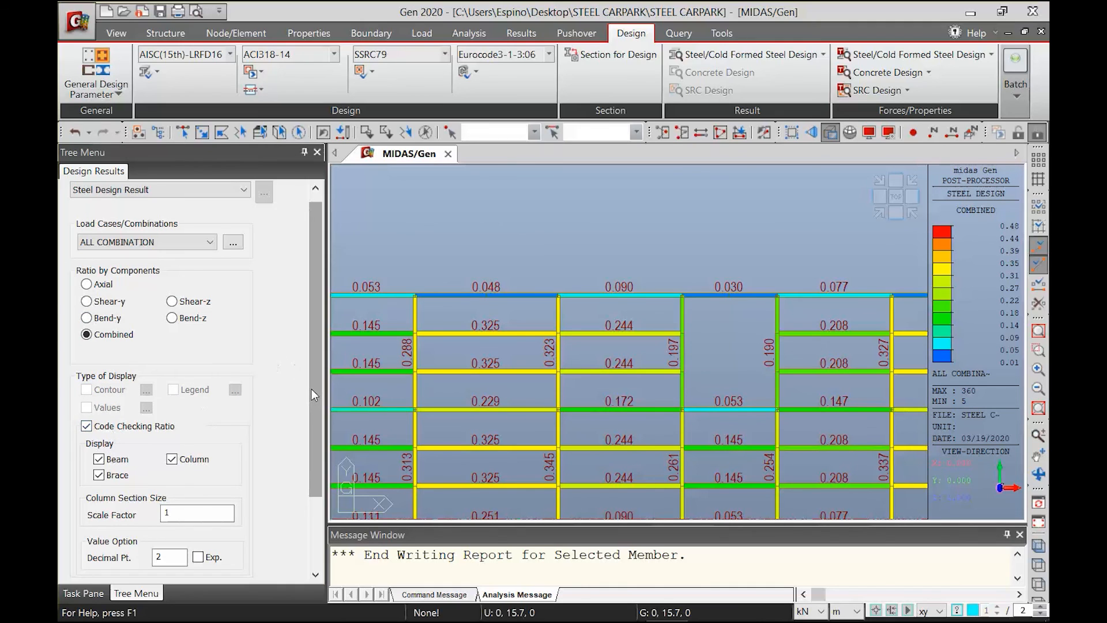
scroll(311, 394, "down", 3)
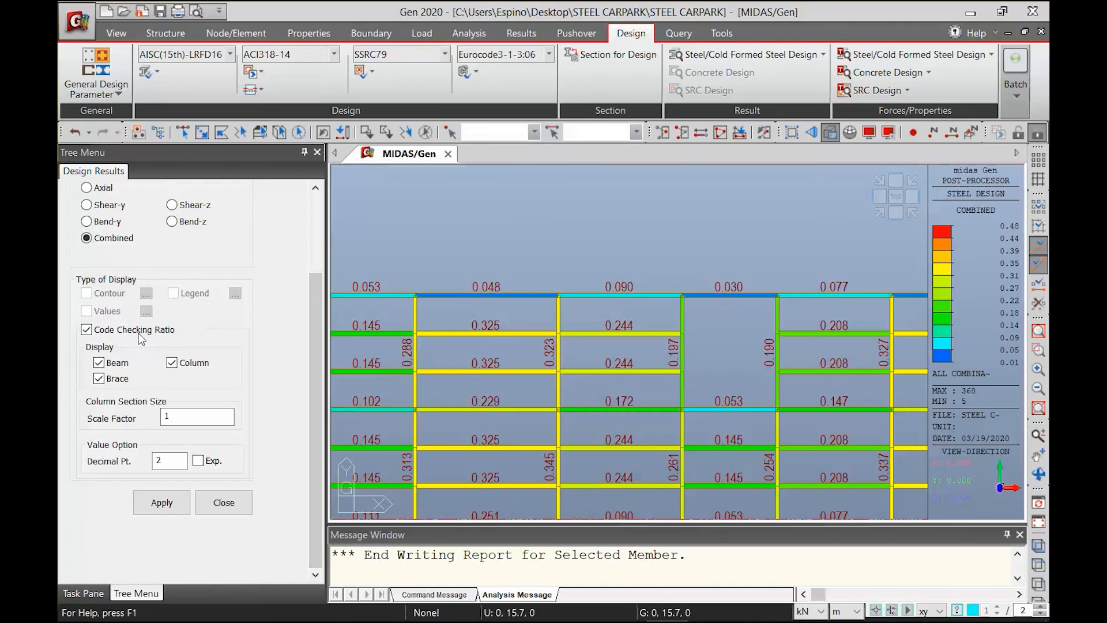
left_click(164, 506)
Examine the code checking ratios labelled along the 2F floor beams and girders
scroll(631, 326, "up", 5)
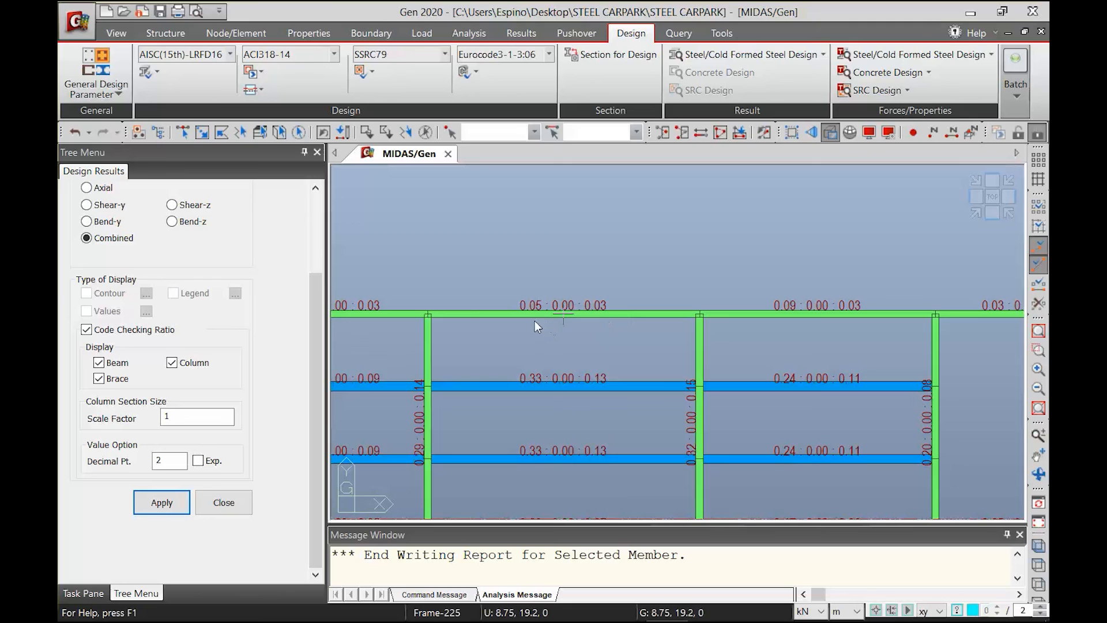
mouse_move(531, 321)
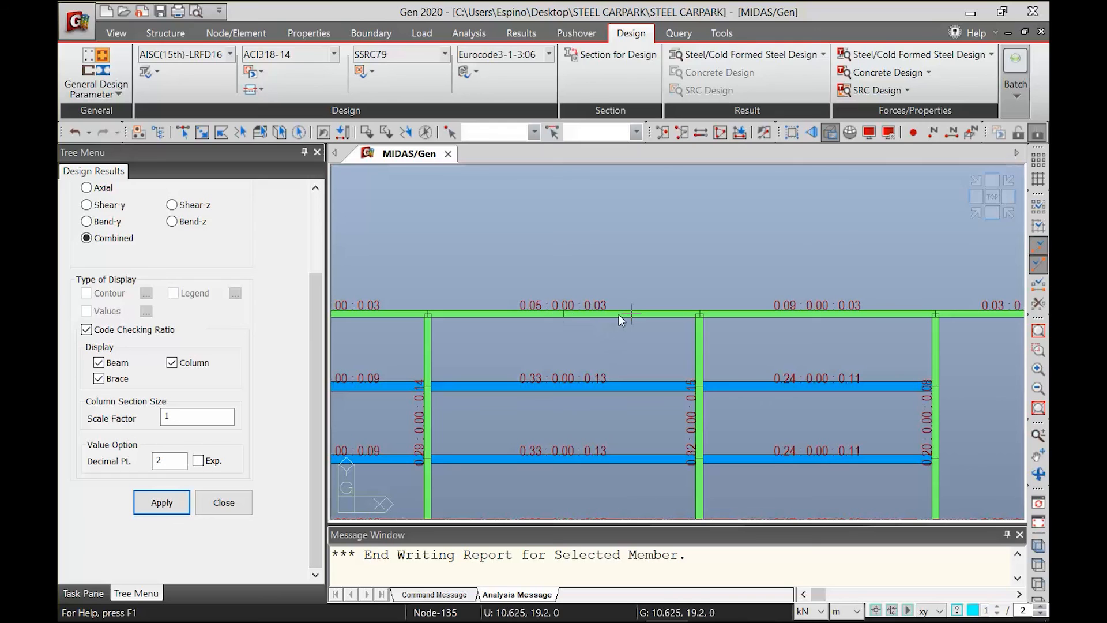
scroll(513, 358, "down", 1)
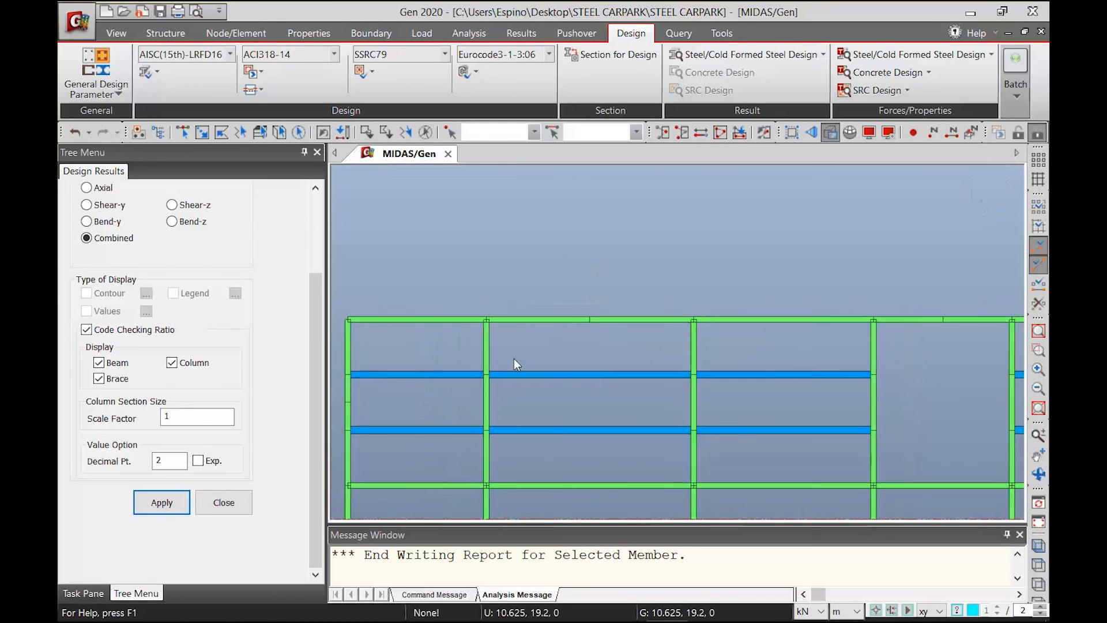
middle_click_drag(620, 397, 616, 306)
scroll(612, 323, "down", 1)
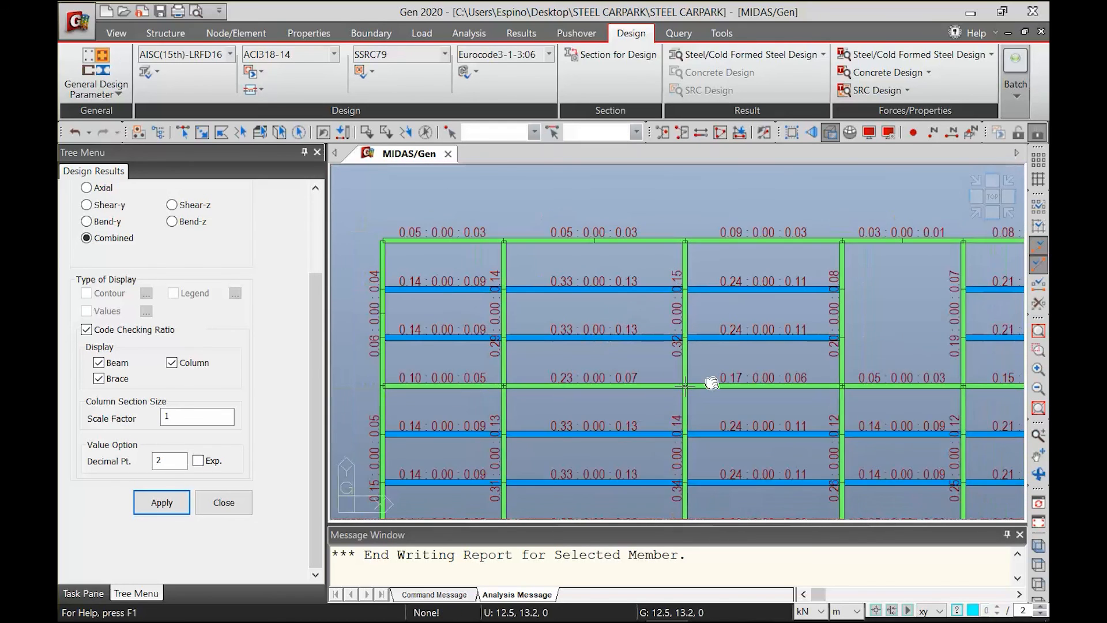
middle_click_drag(711, 383, 688, 357)
scroll(618, 364, "down", 1)
middle_click_drag(758, 344, 694, 327)
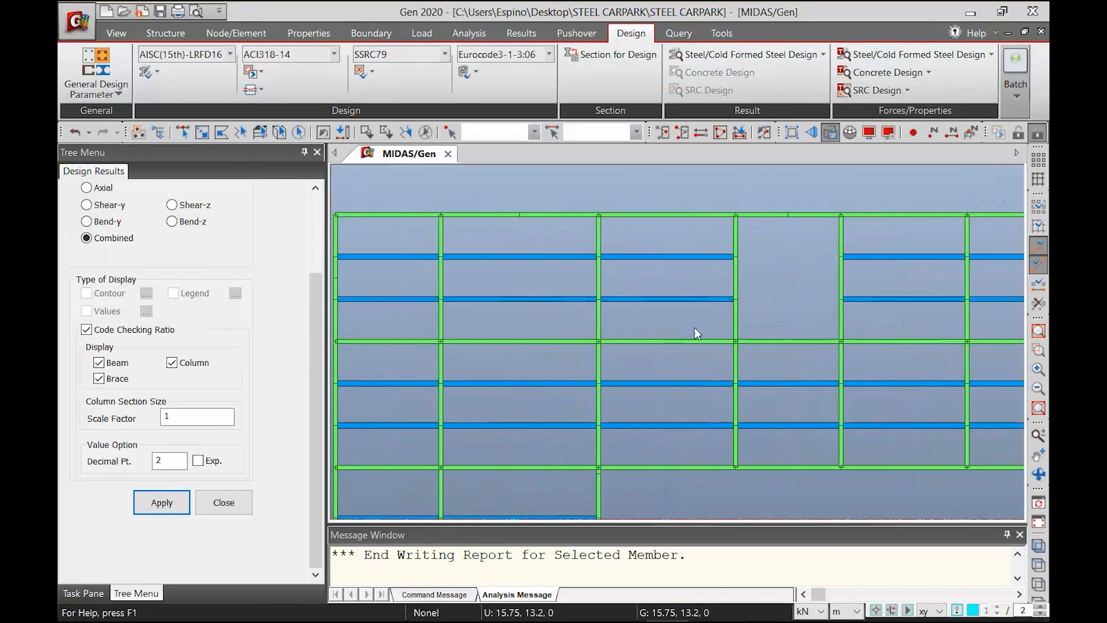
scroll(674, 356, "down", 1)
mouse_move(675, 359)
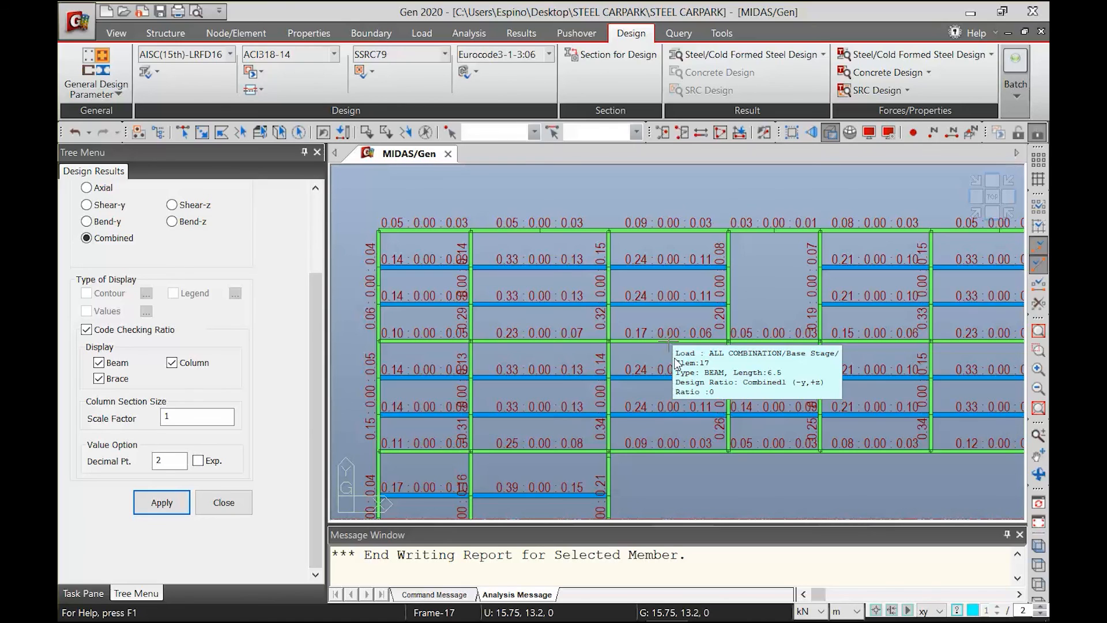
Switch to the steel carpark analysis and design presentation in PowerPoint and show its closing Thank You slide
mouse_move(500, 617)
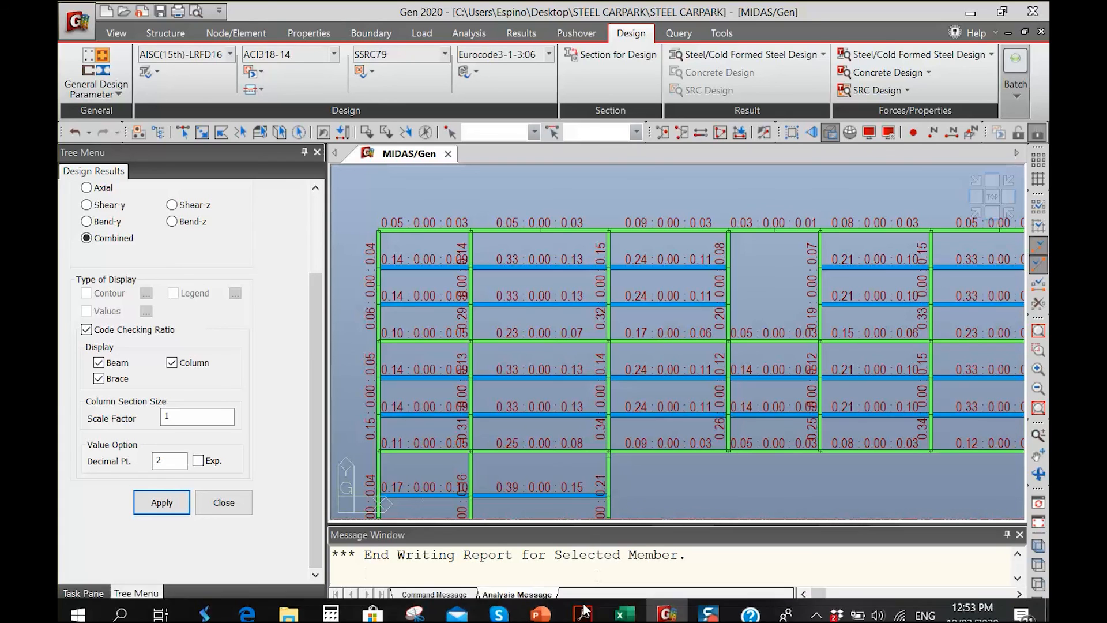
mouse_move(540, 604)
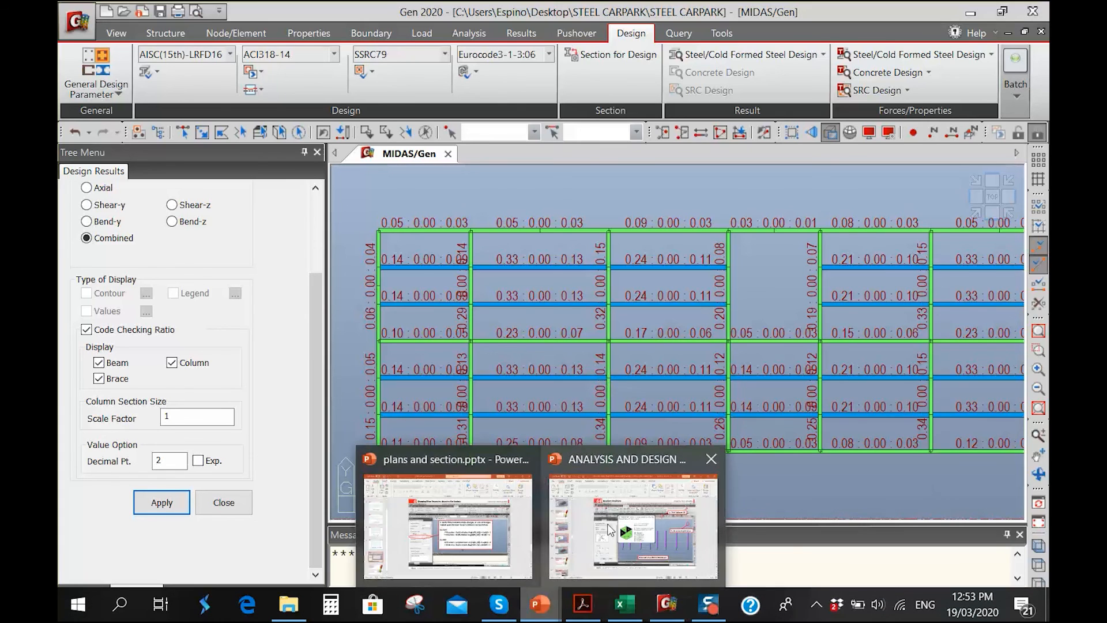
left_click(577, 499)
left_click_drag(195, 368, 162, 588)
left_click(151, 562)
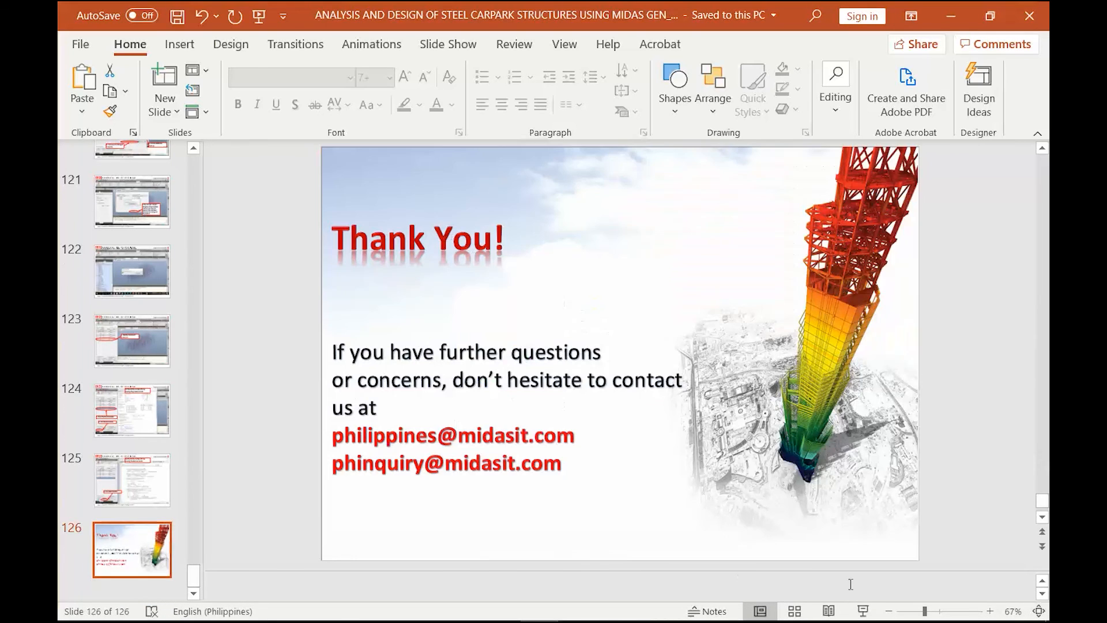